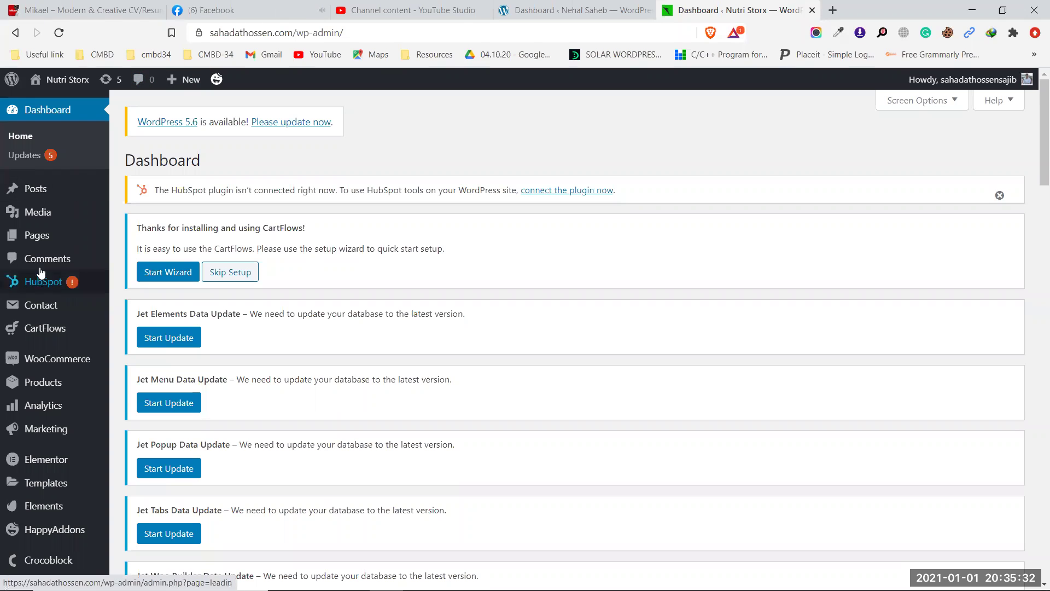
Look through the Nutri Storx dashboard's notices and admin menu, and briefly view the other site's dashboard for comparison
mouse_move(38, 385)
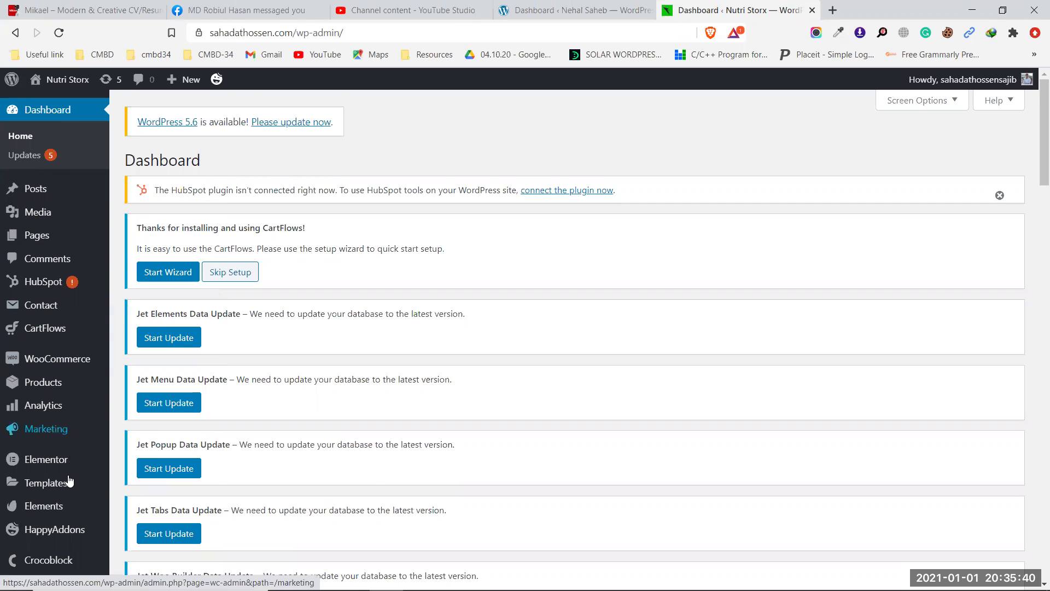
scroll(66, 465, "down", 1)
mouse_move(64, 447)
scroll(64, 446, "down", 7)
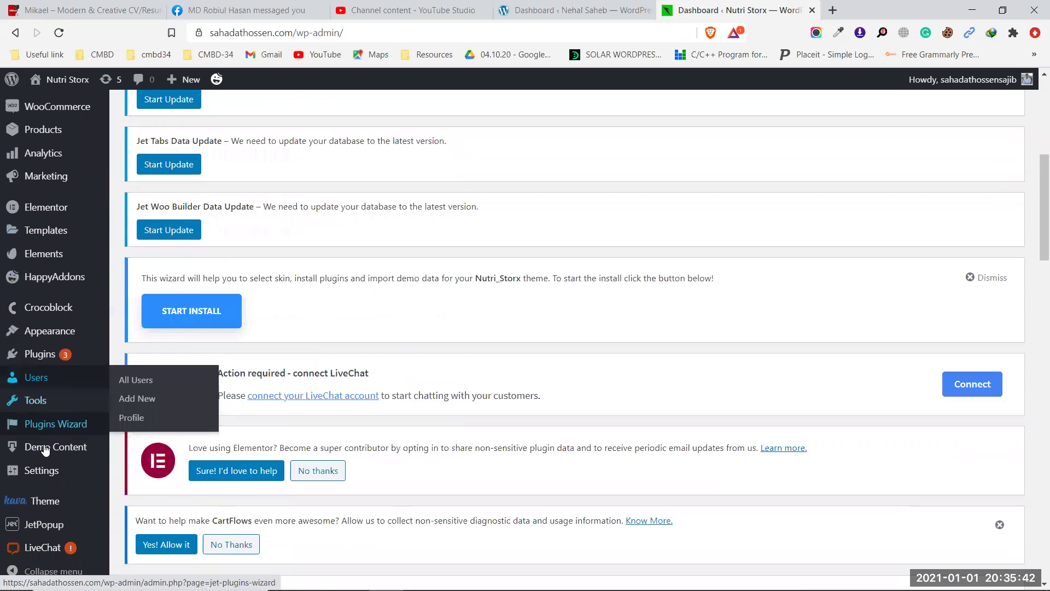
scroll(55, 465, "up", 5)
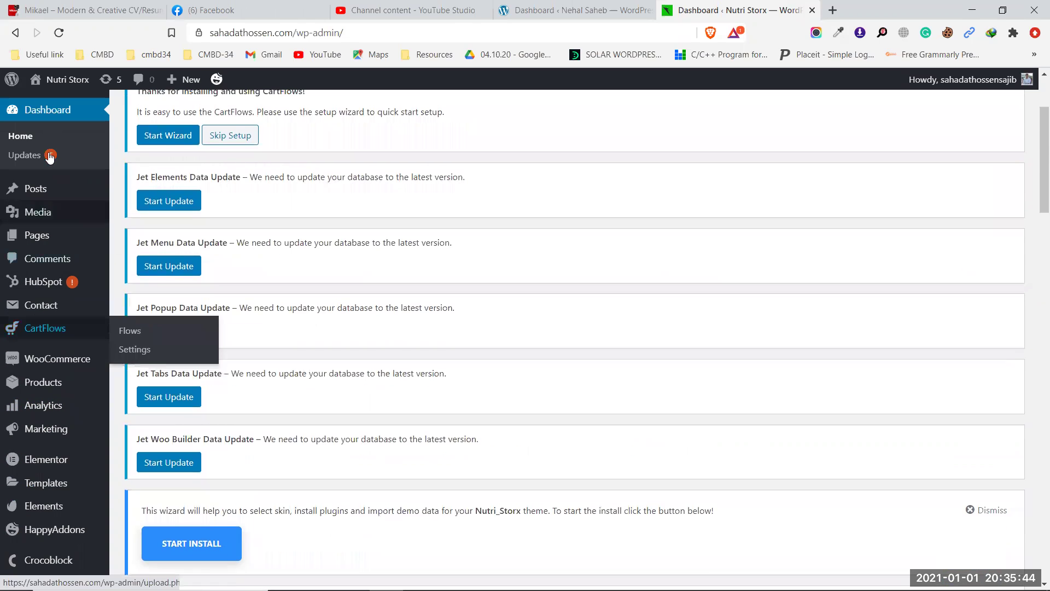
scroll(49, 462, "down", 9)
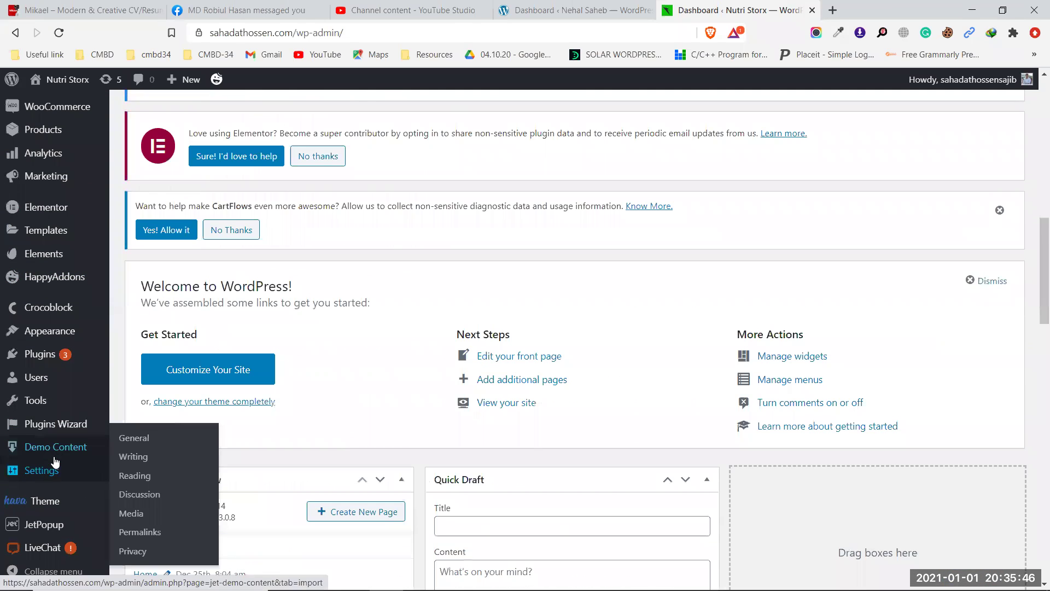
scroll(71, 455, "up", 2)
scroll(71, 456, "up", 10)
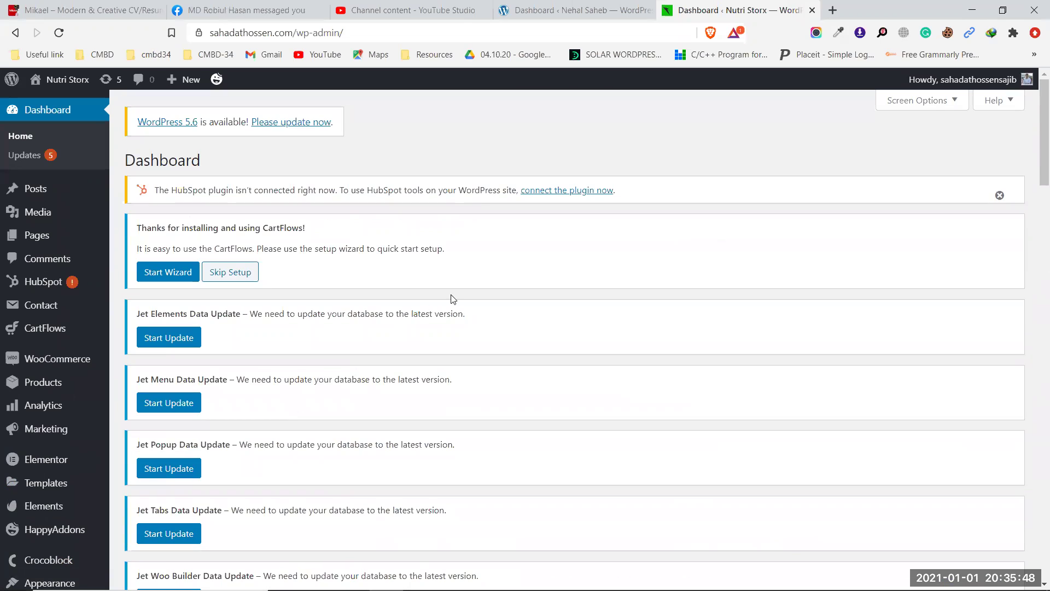
left_click(534, 7)
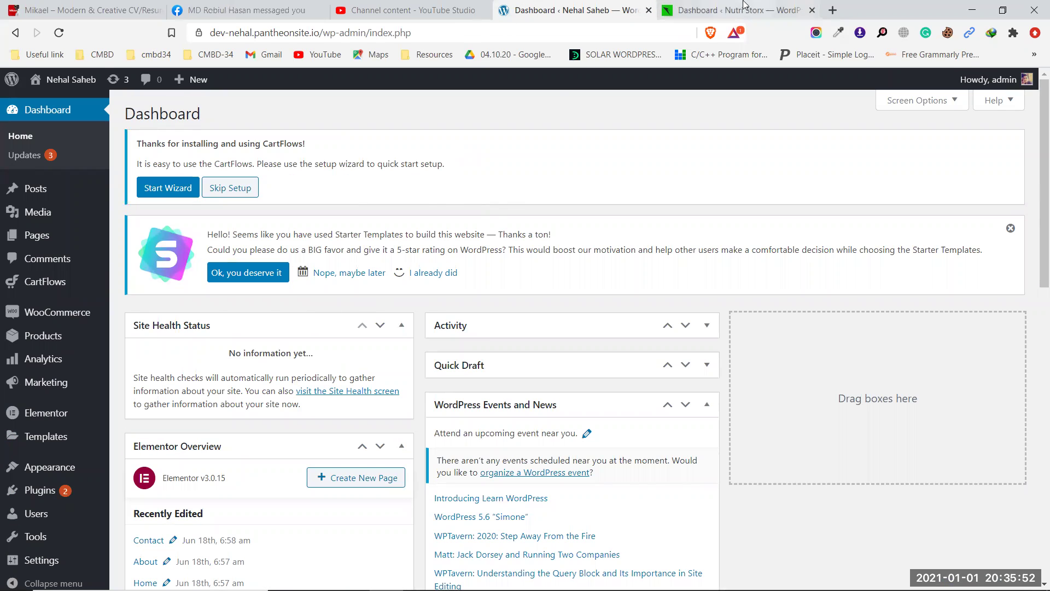
left_click(762, 5)
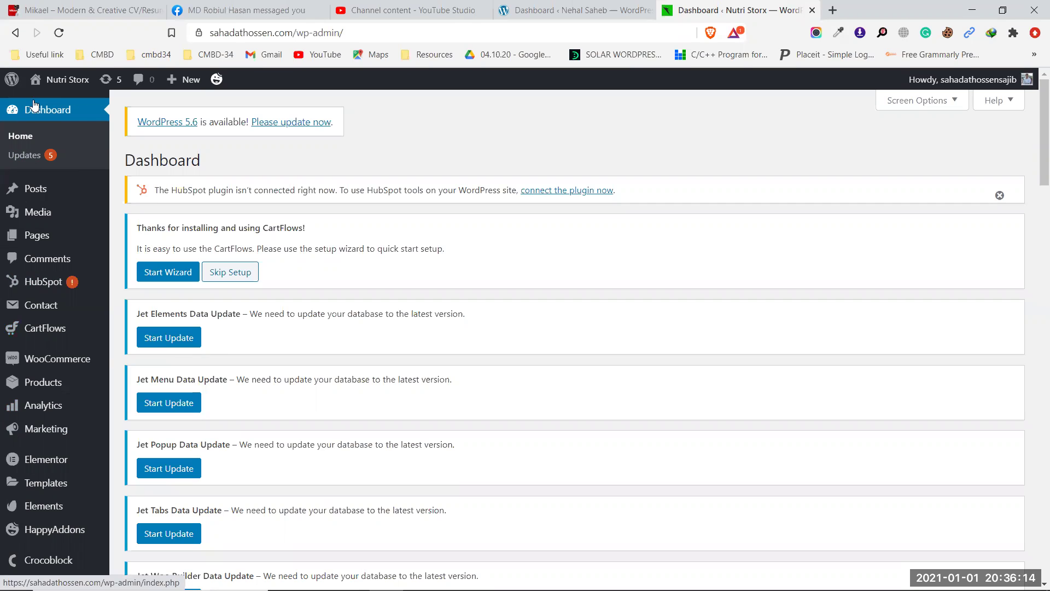
Open the page for adding new plugins on the Nutri Storx site
mouse_move(64, 358)
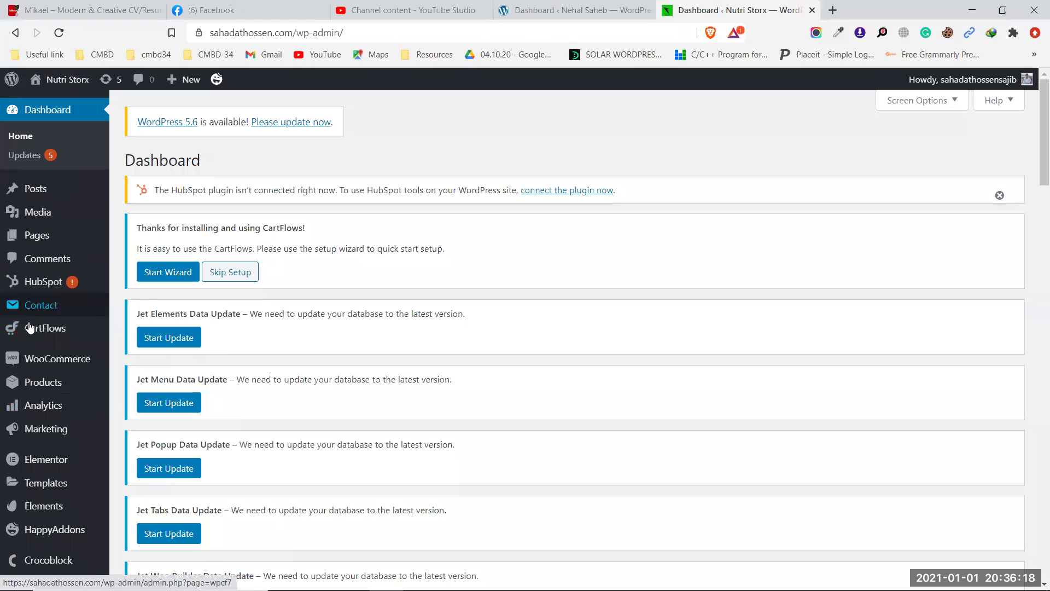
mouse_move(63, 203)
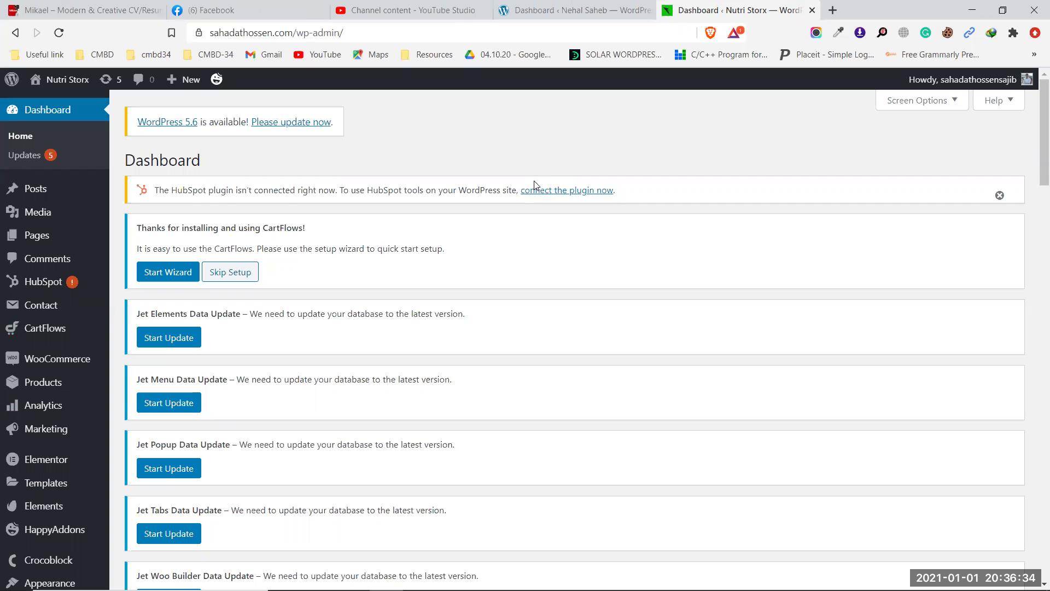
mouse_move(52, 385)
scroll(33, 403, "down", 6)
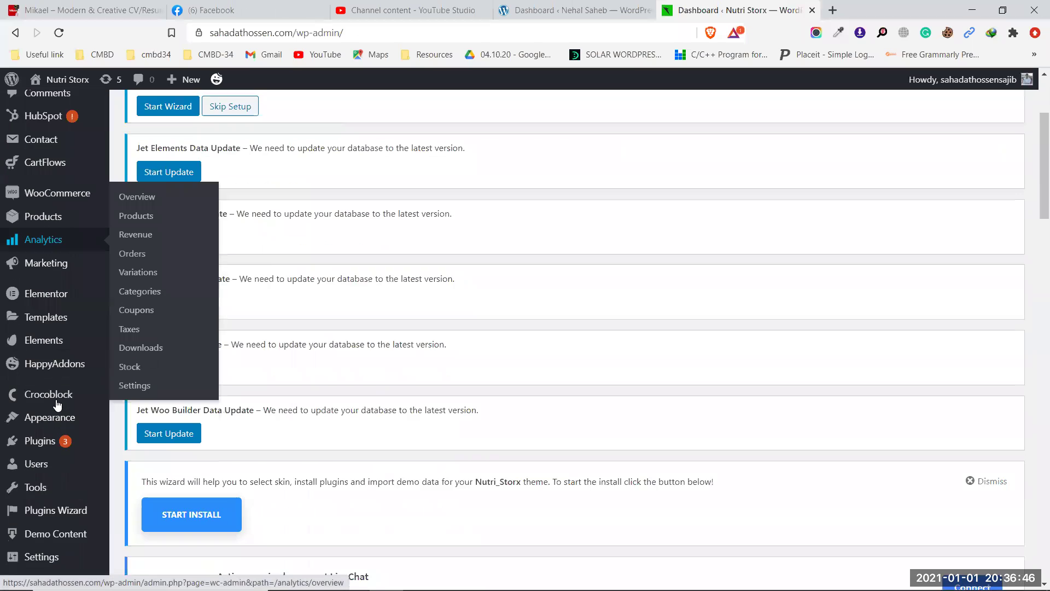
mouse_move(58, 405)
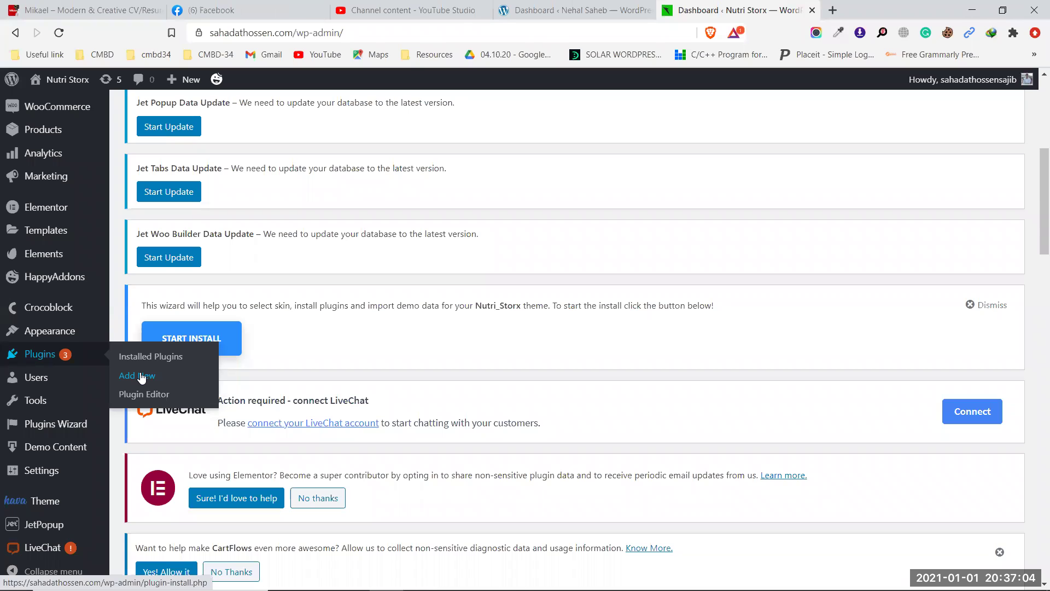
left_click(141, 377)
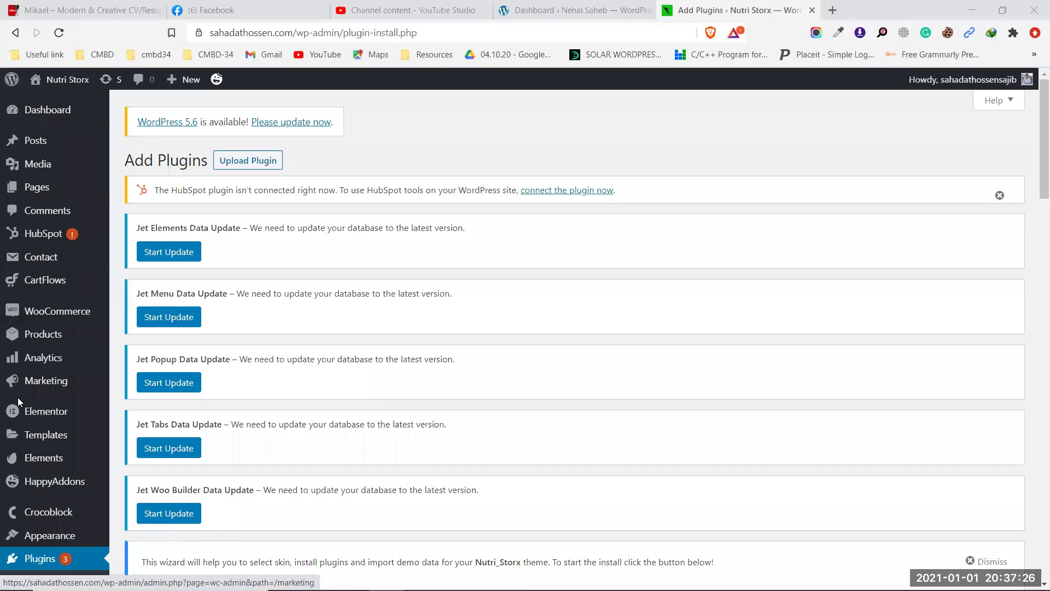
mouse_move(25, 416)
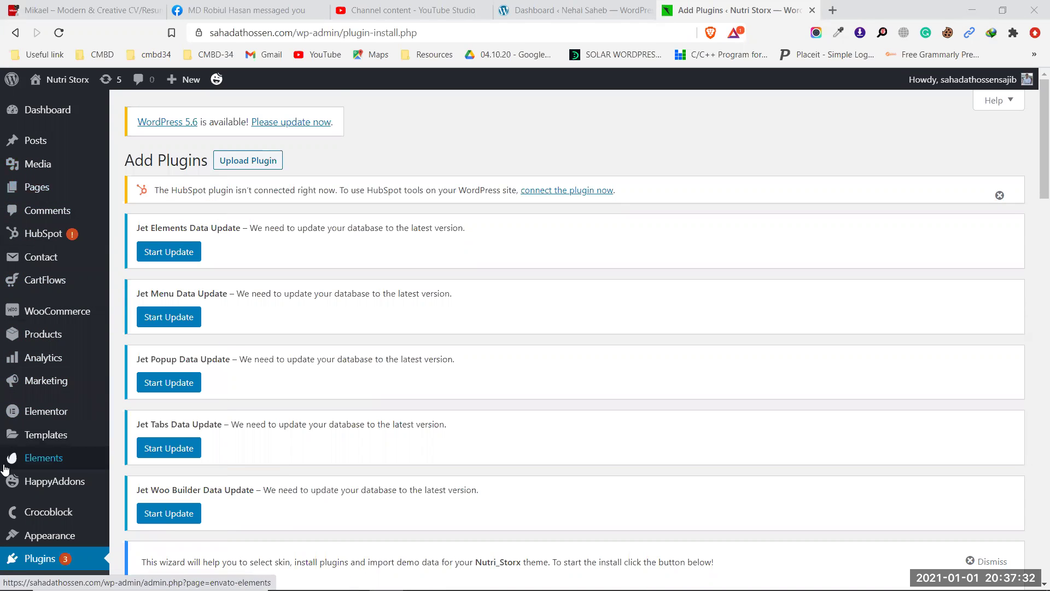
scroll(11, 468, "down", 5)
mouse_move(17, 455)
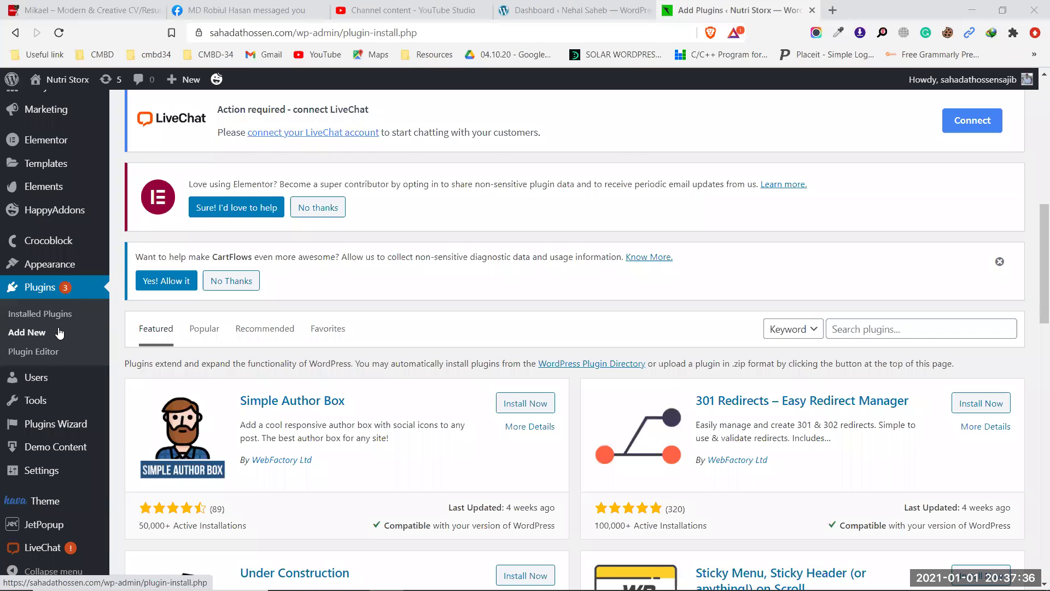
scroll(59, 332, "up", 10)
scroll(46, 367, "down", 5)
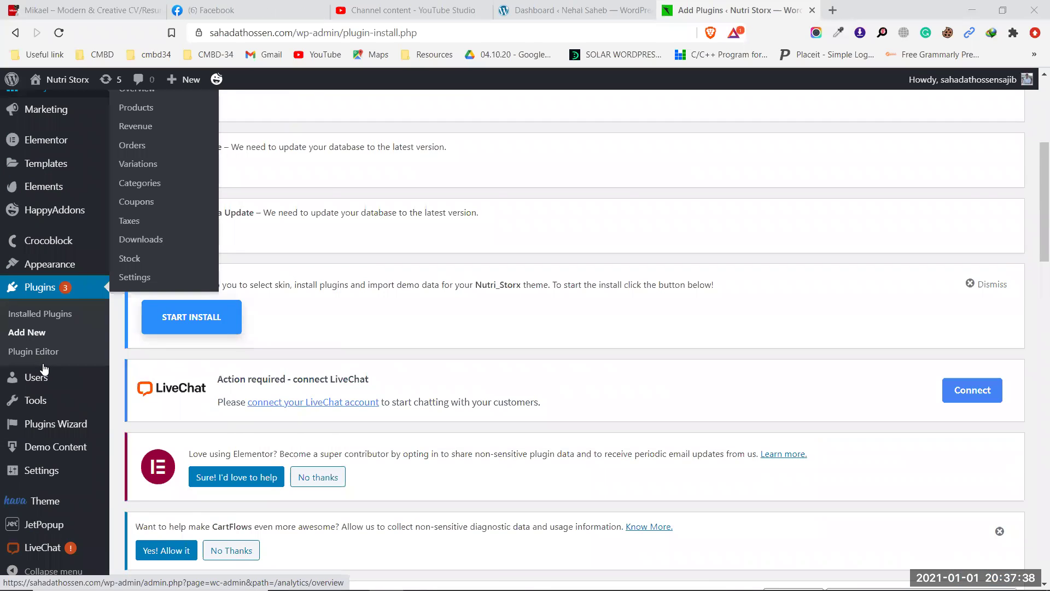
scroll(45, 369, "down", 10)
scroll(36, 454, "up", 3)
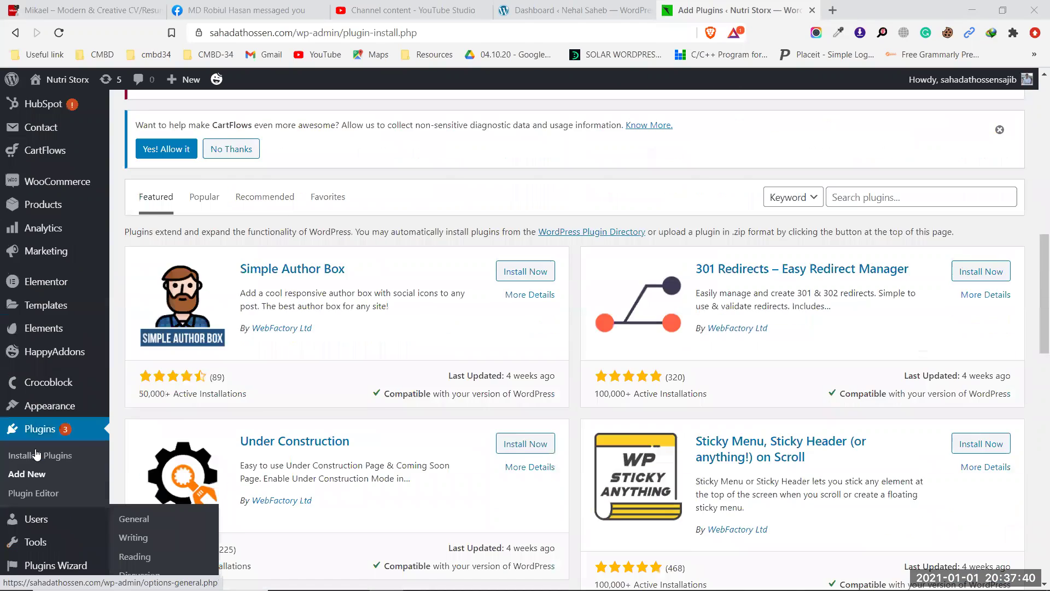
scroll(37, 454, "up", 5)
mouse_move(55, 428)
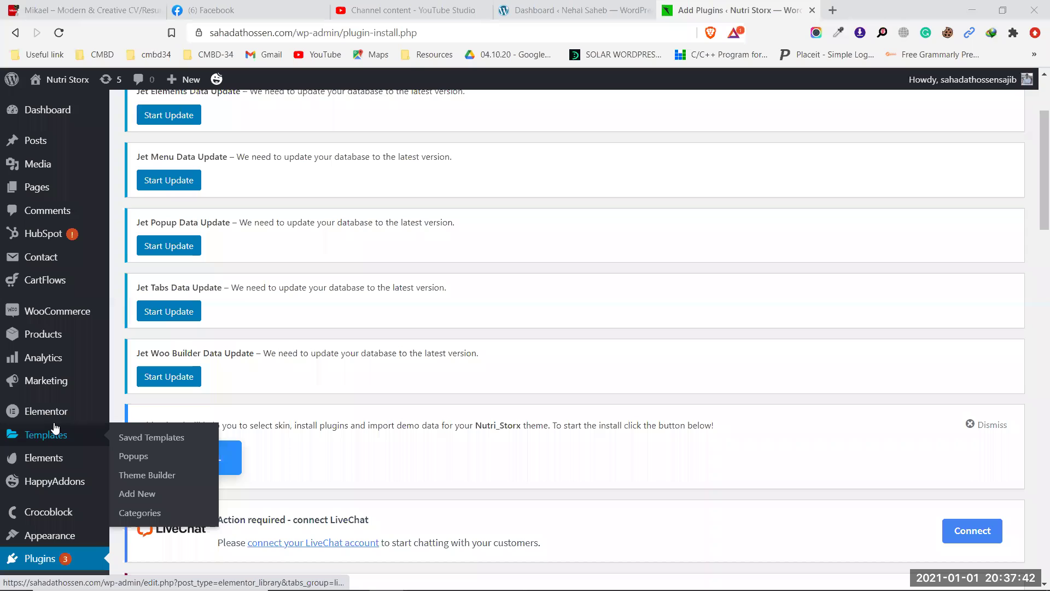
mouse_move(74, 339)
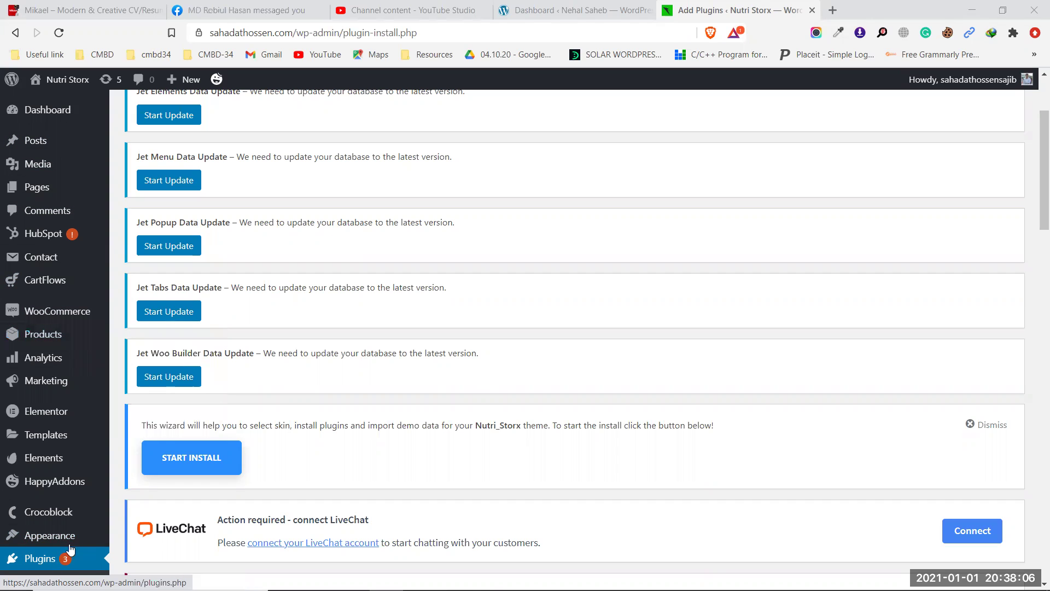
Browse the featured plugins offered for installation, from Simple Author Box down to BuddyPress
scroll(55, 553, "down", 4)
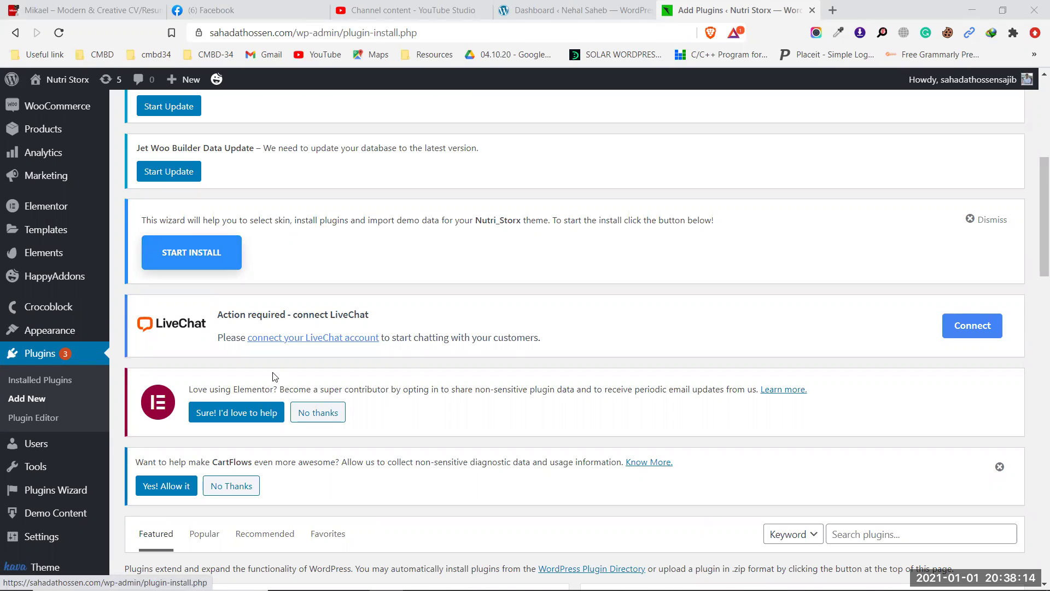
scroll(476, 300, "down", 3)
scroll(585, 290, "down", 3)
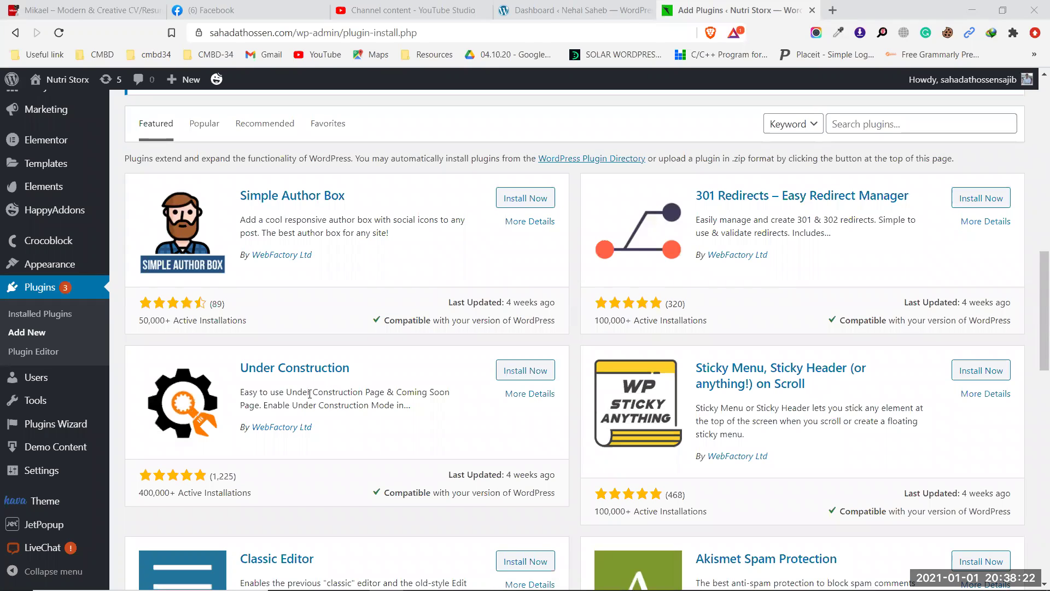
scroll(480, 372, "down", 3)
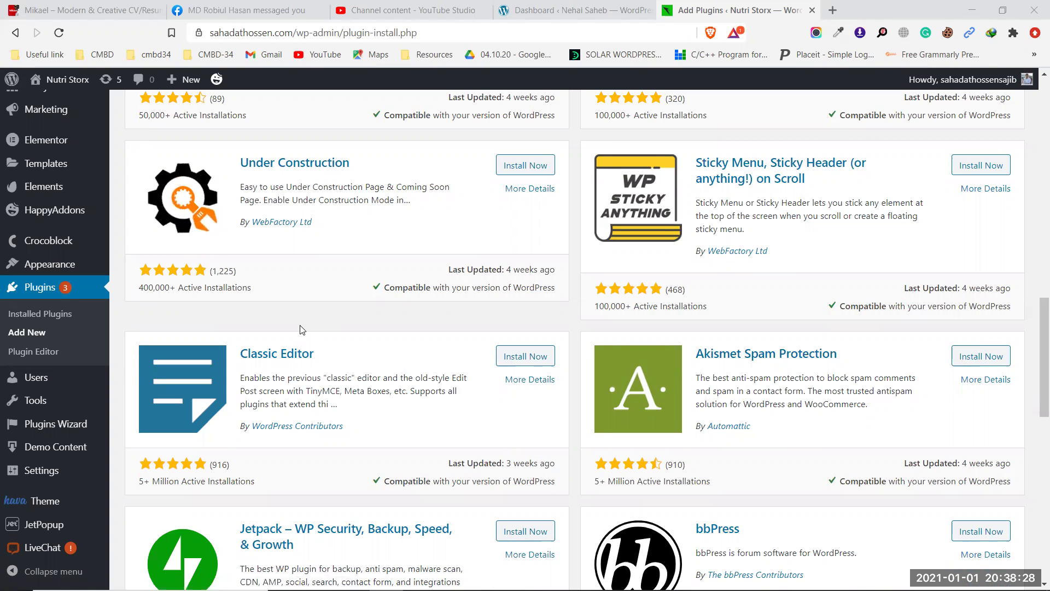
mouse_move(33, 264)
scroll(433, 343, "up", 3)
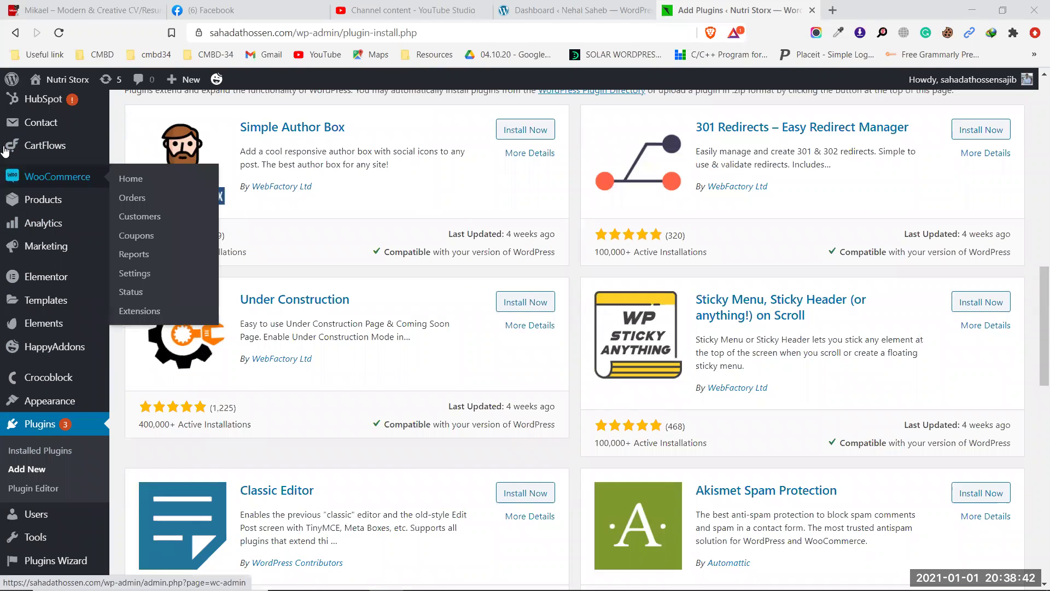
mouse_move(103, 197)
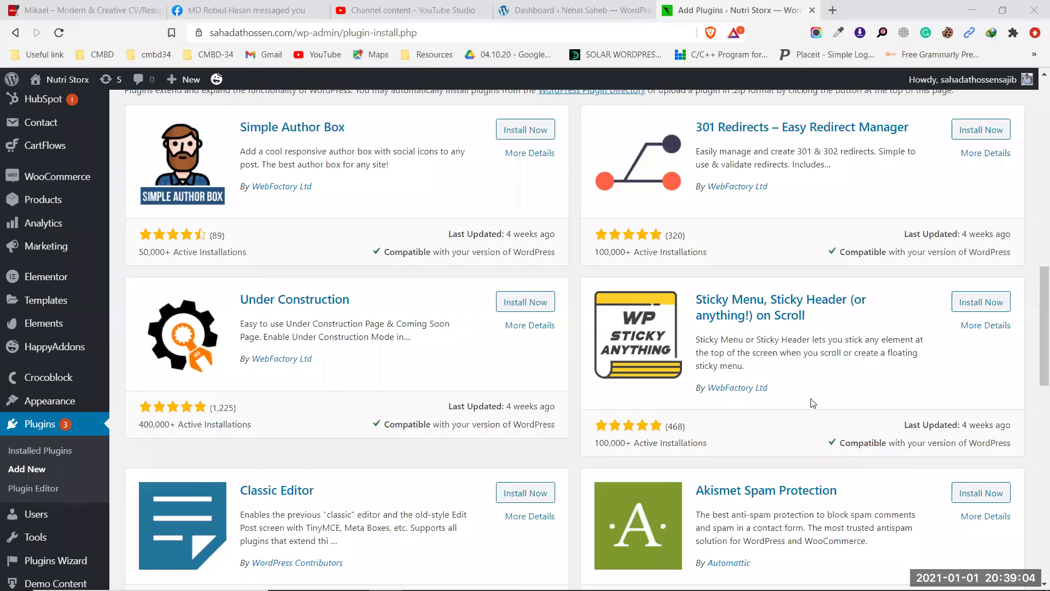
scroll(305, 393, "down", 2)
scroll(306, 393, "down", 3)
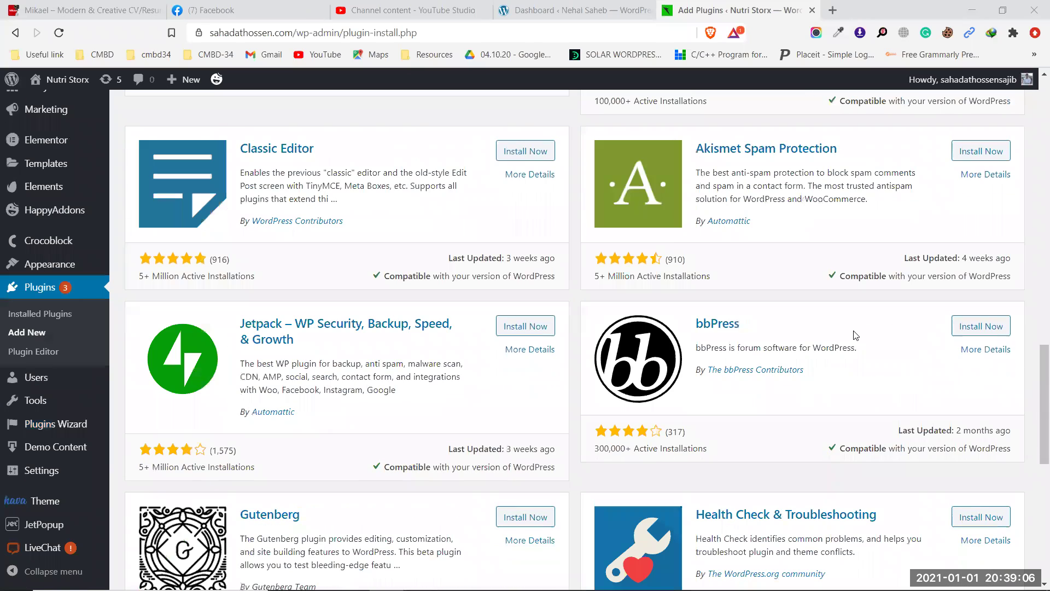
scroll(856, 335, "down", 5)
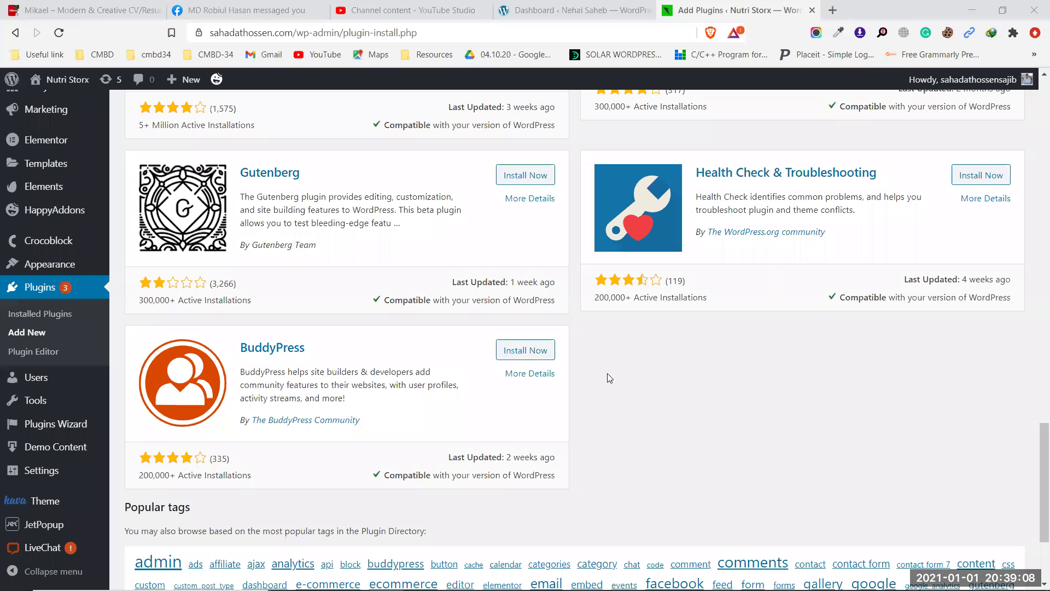
scroll(714, 360, "up", 1)
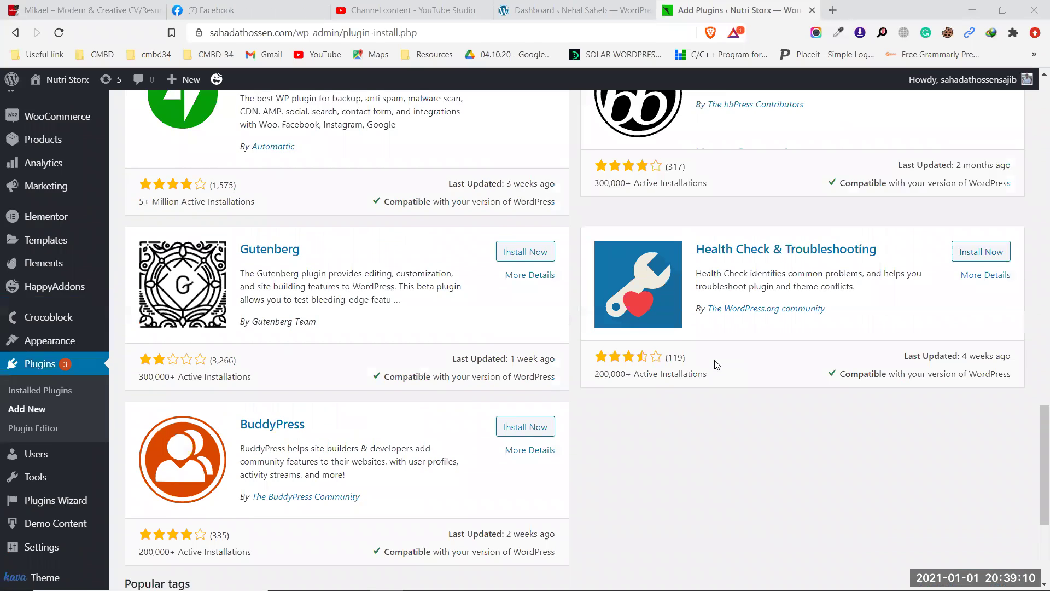
scroll(715, 360, "up", 6)
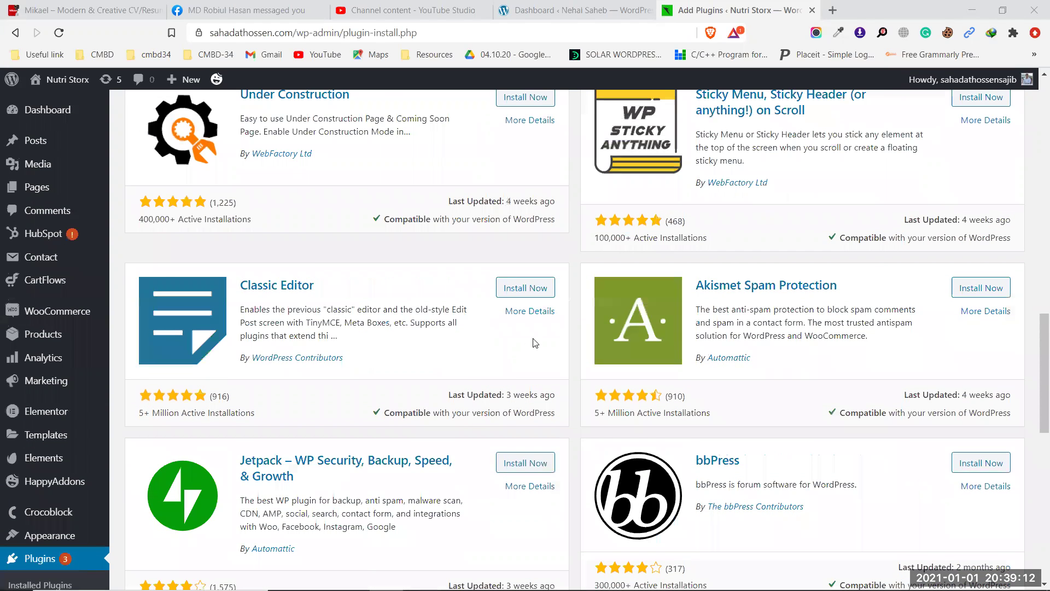
scroll(535, 343, "up", 3)
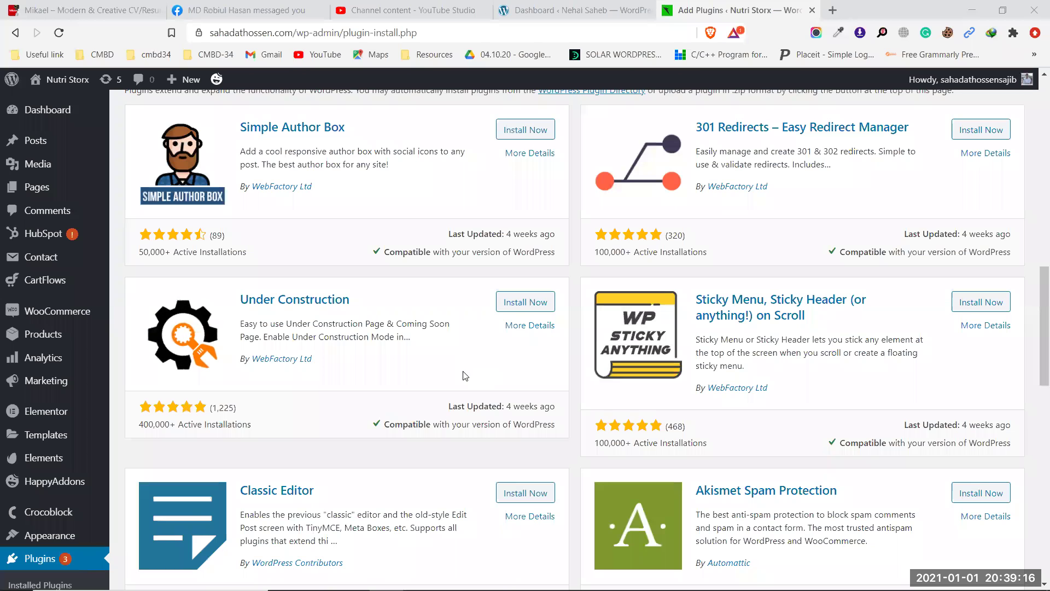
Search the plugin directory for "wp reset" using the previously entered search term
scroll(465, 375, "up", 3)
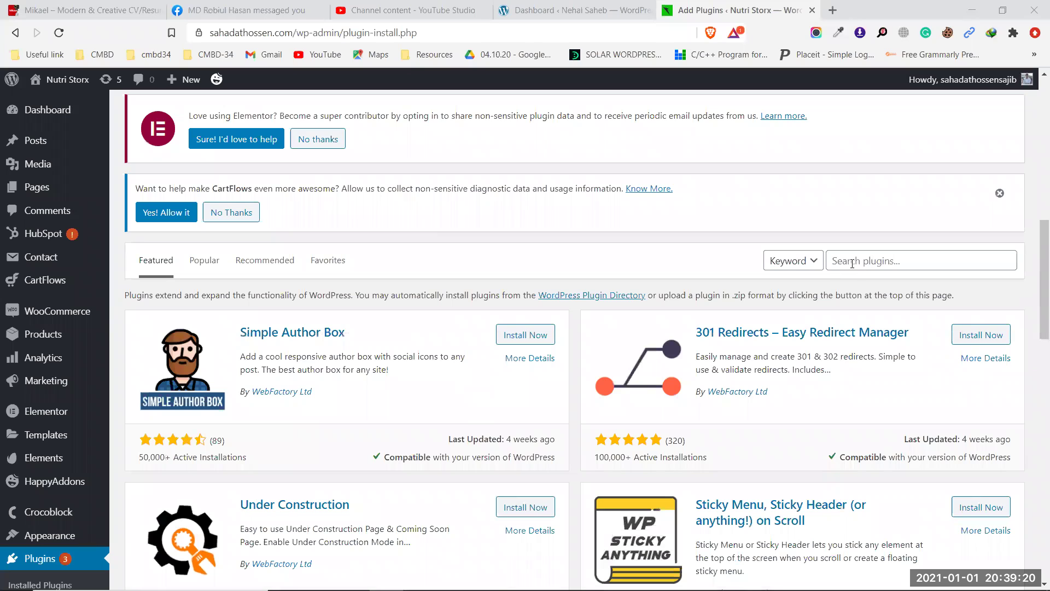
left_click(875, 261)
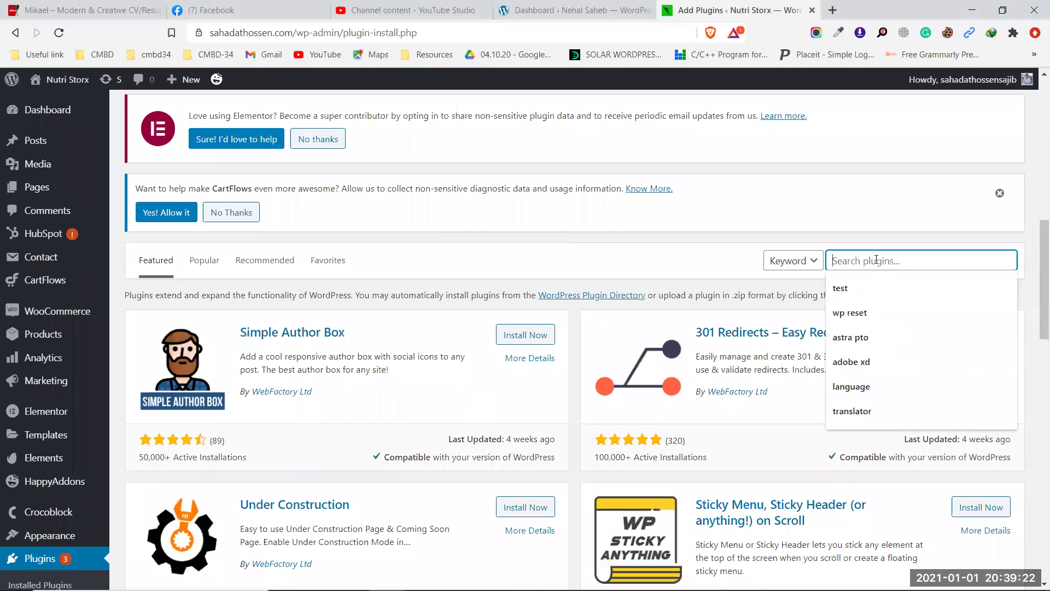
left_click(870, 306)
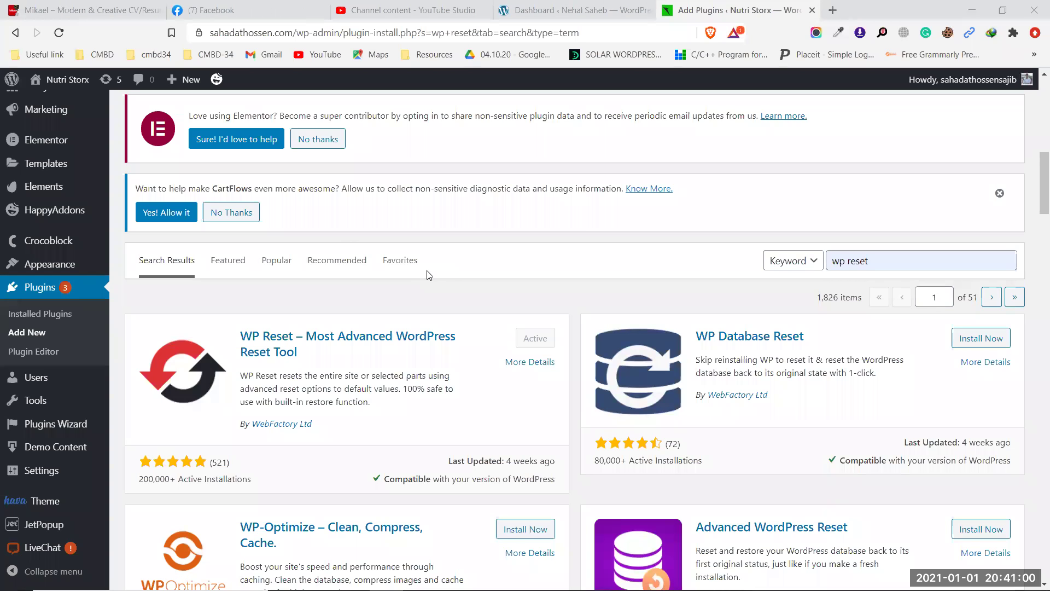
Open the WP Reset tool, review which data each reset type deletes, and go to the Site Reset options
mouse_move(52, 400)
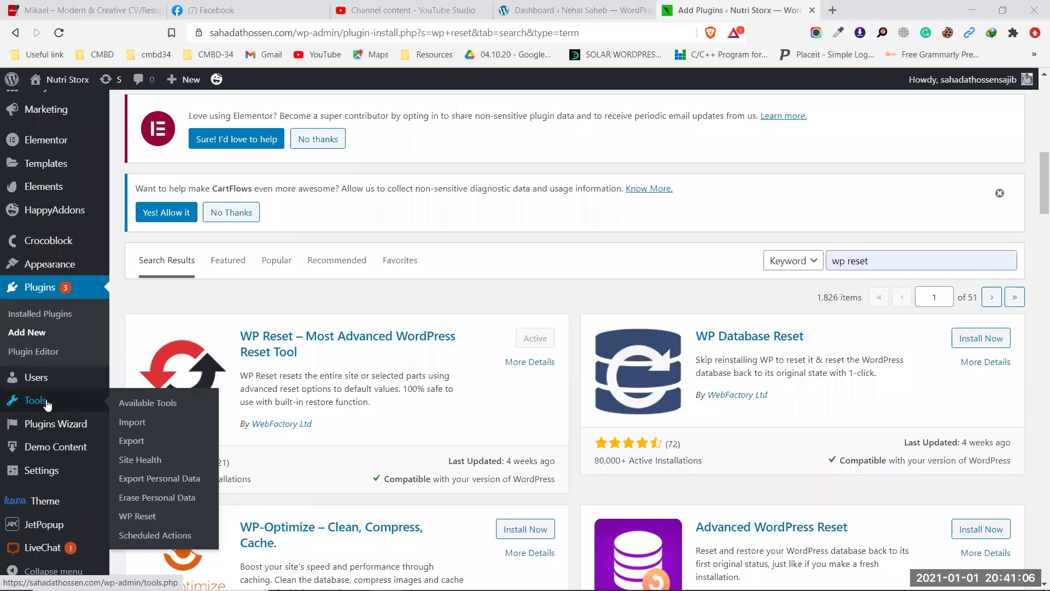
left_click(140, 518)
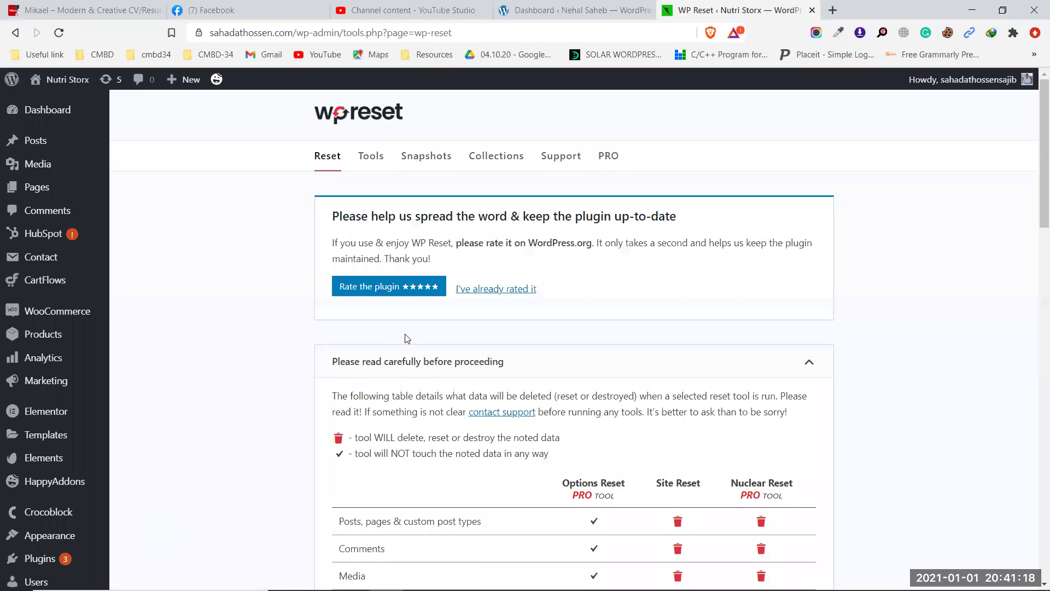
scroll(427, 344, "down", 8)
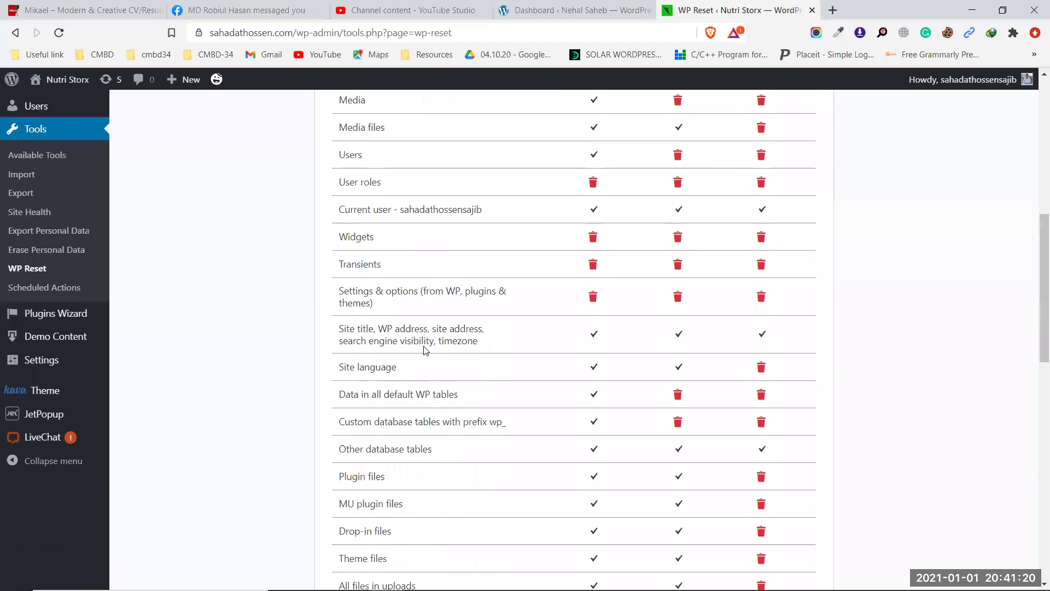
scroll(426, 350, "down", 10)
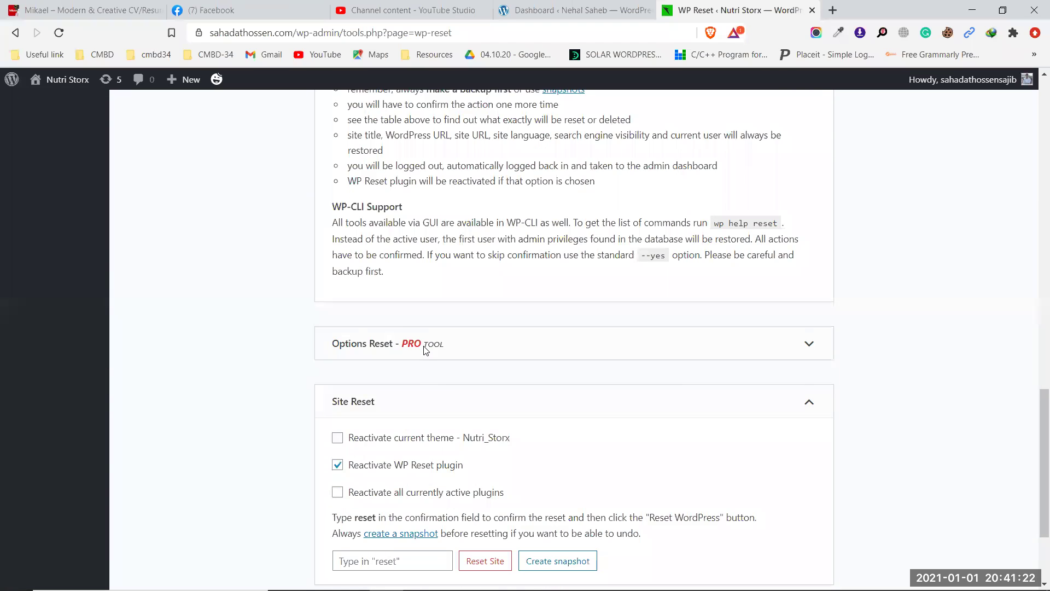
scroll(426, 350, "down", 3)
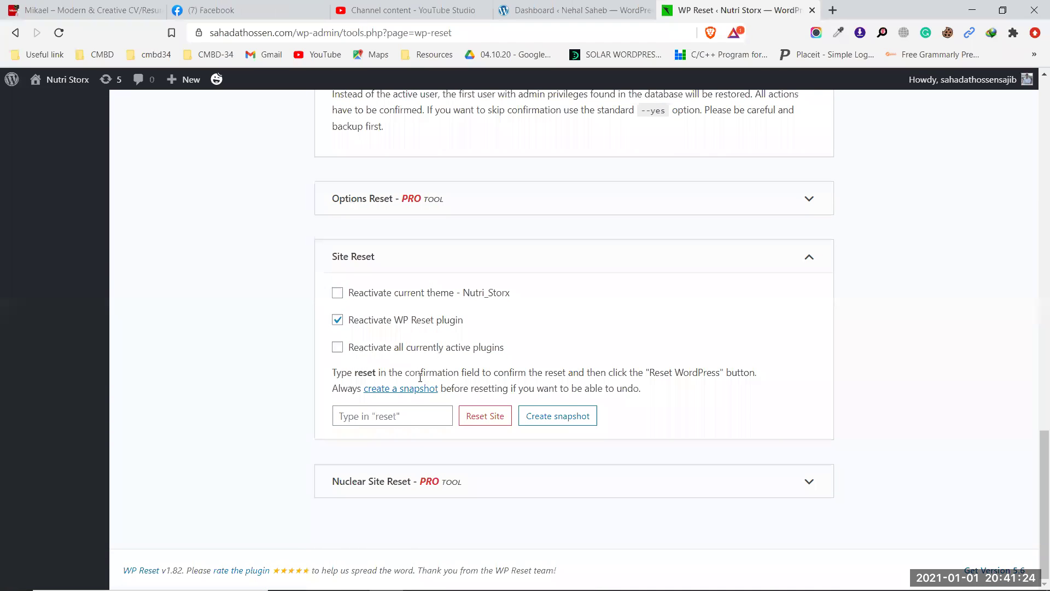
left_click(337, 319)
left_click(337, 319)
Open the Nutri Storx front page, look over its home page content, and return to the WP Reset tool
mouse_move(65, 82)
left_click(55, 103)
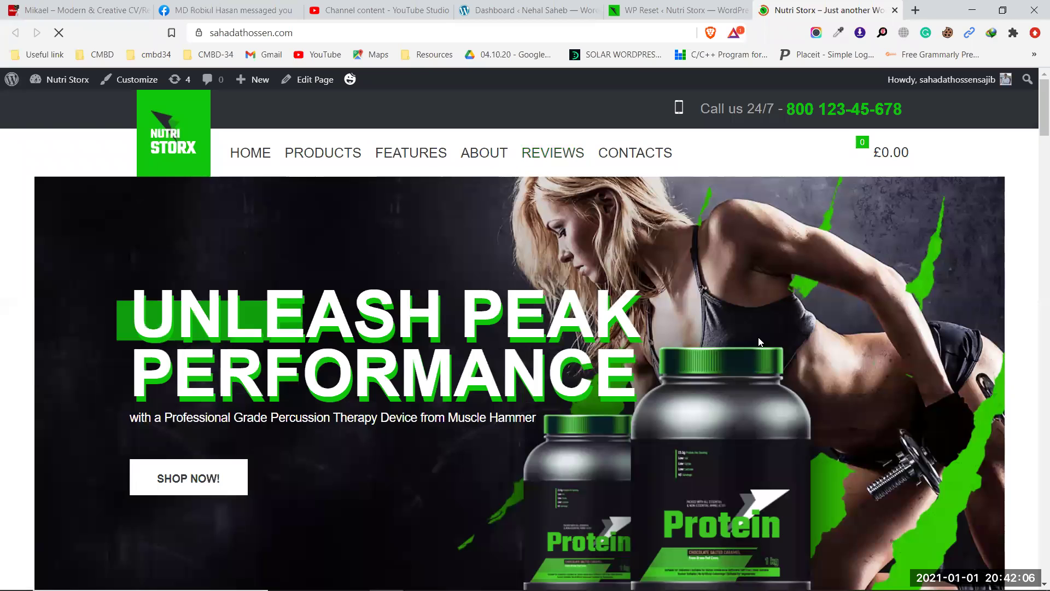
scroll(547, 264, "down", 6)
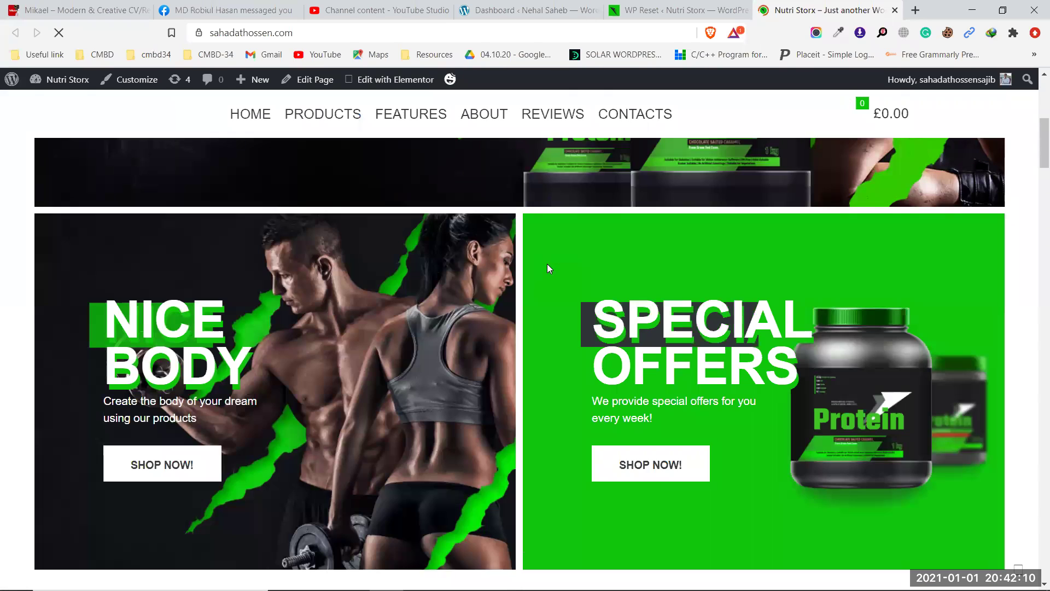
scroll(547, 264, "down", 3)
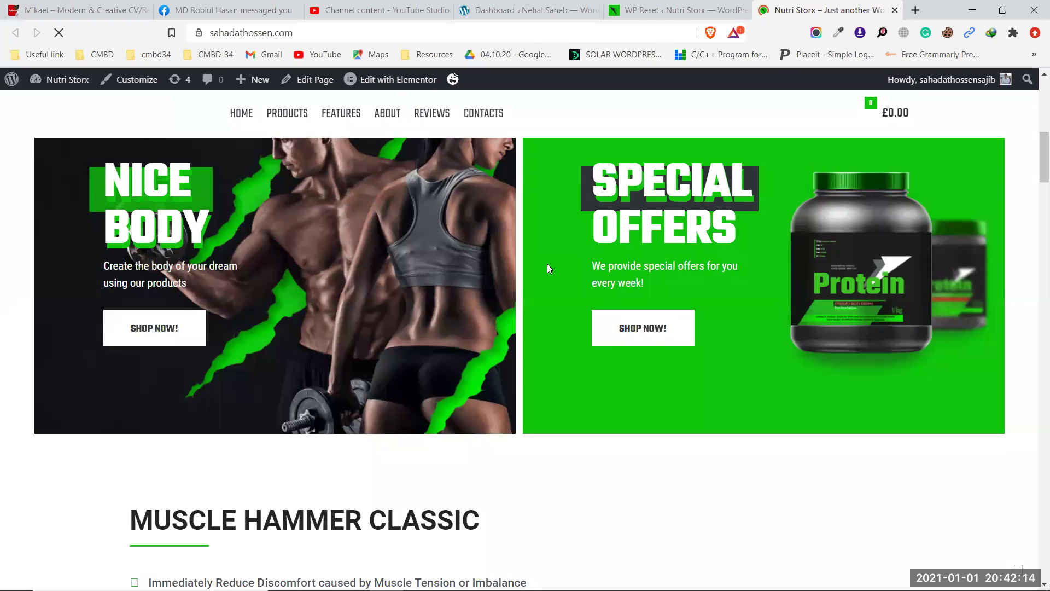
scroll(547, 264, "up", 3)
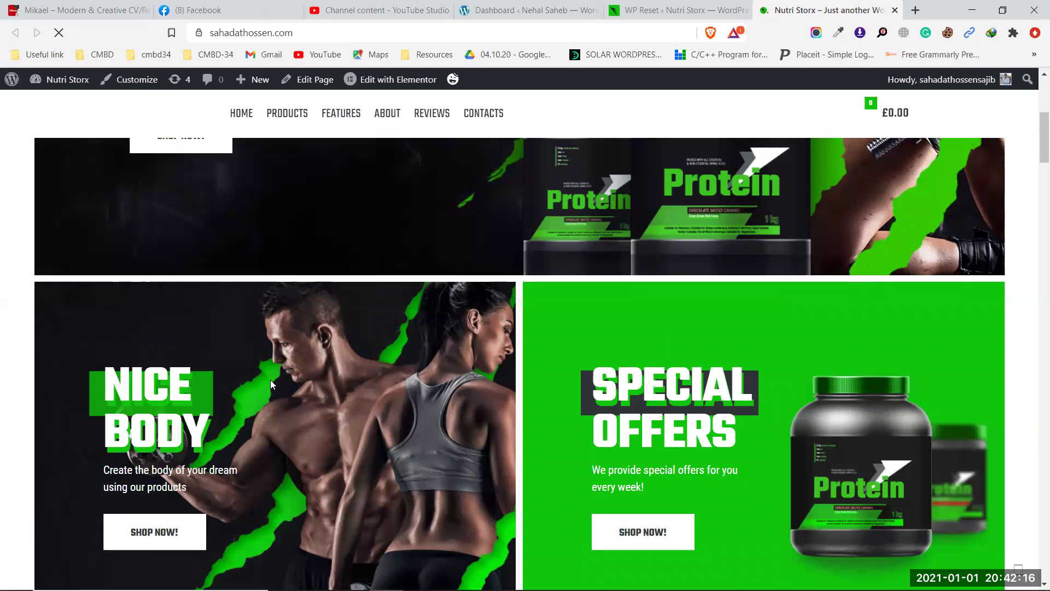
scroll(316, 374, "up", 5)
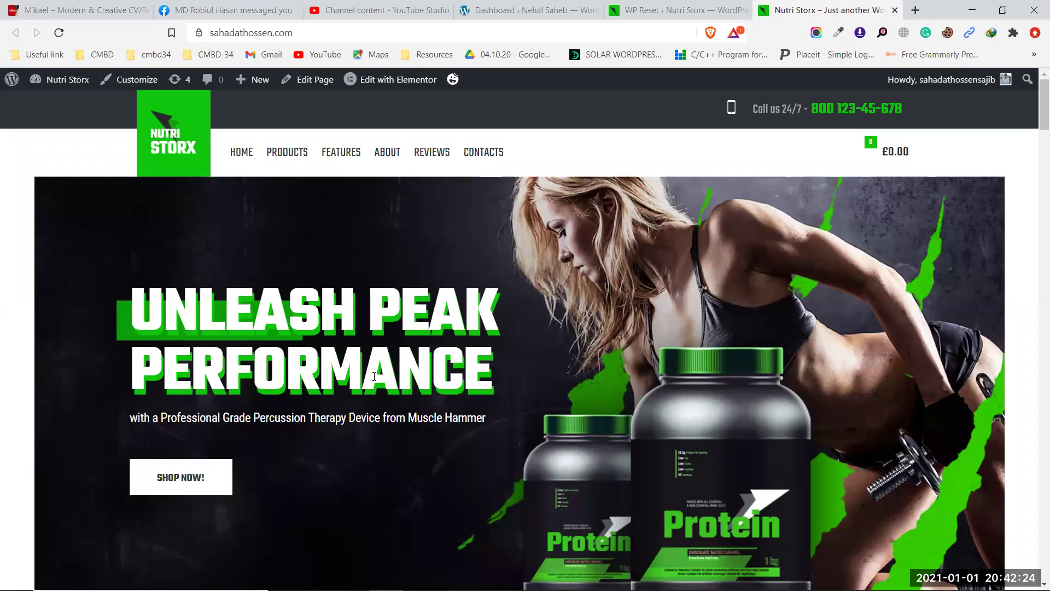
left_click(650, 8)
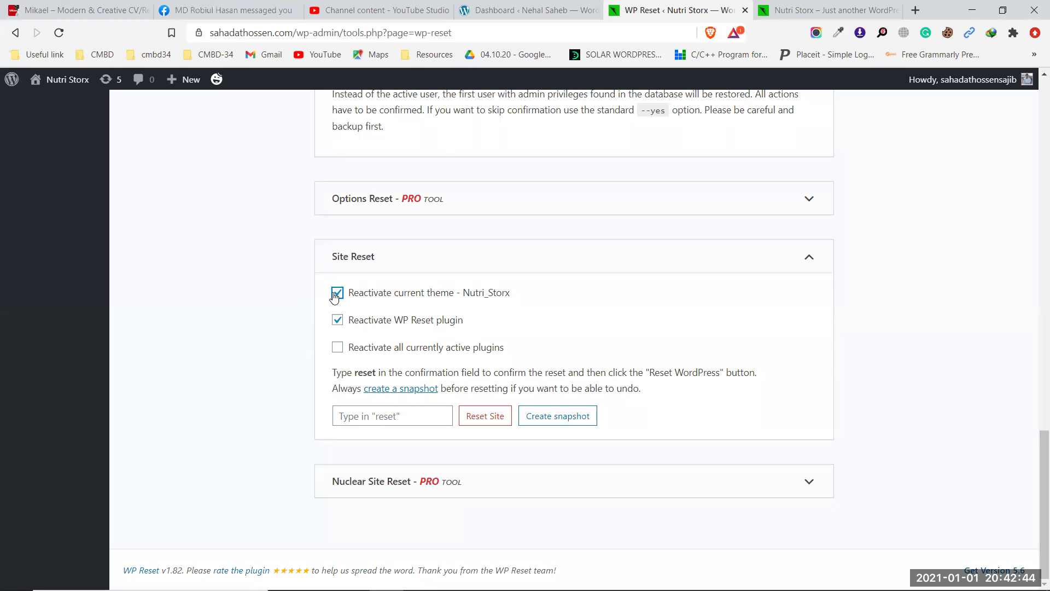
Set the Site Reset options to reactivate only the WP Reset plugin, leaving out the current theme and all currently active plugins
left_click(335, 295)
left_click(338, 320)
scroll(439, 323, "up", 10)
scroll(454, 306, "down", 10)
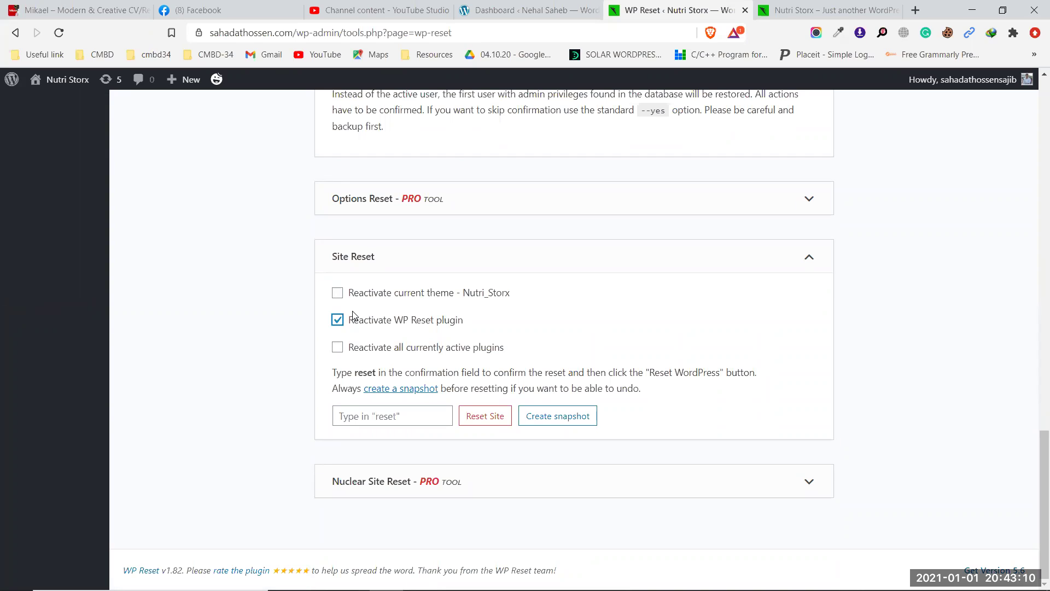
left_click(337, 348)
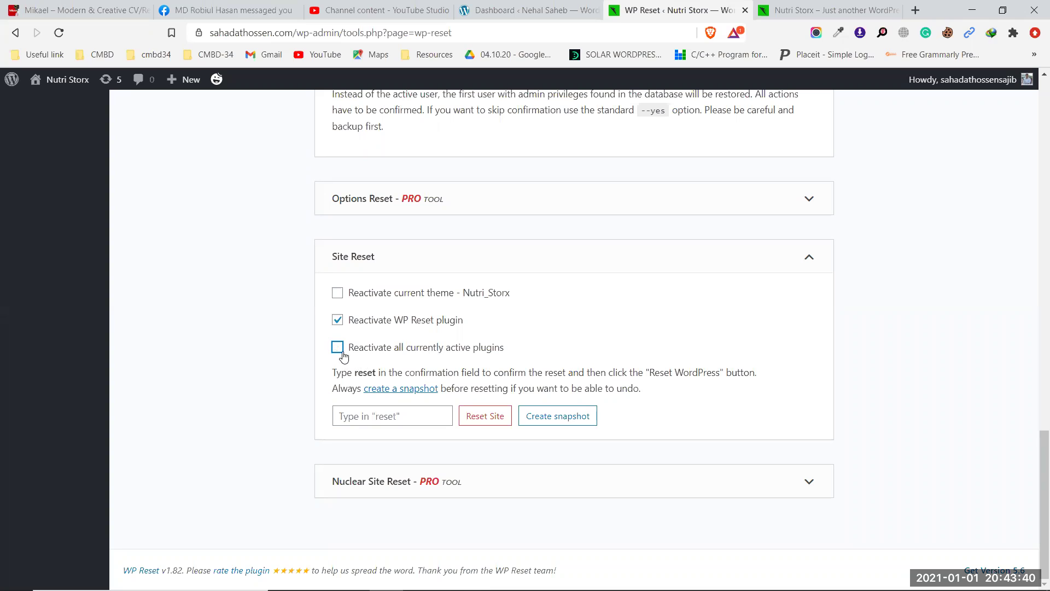
right_click(383, 367)
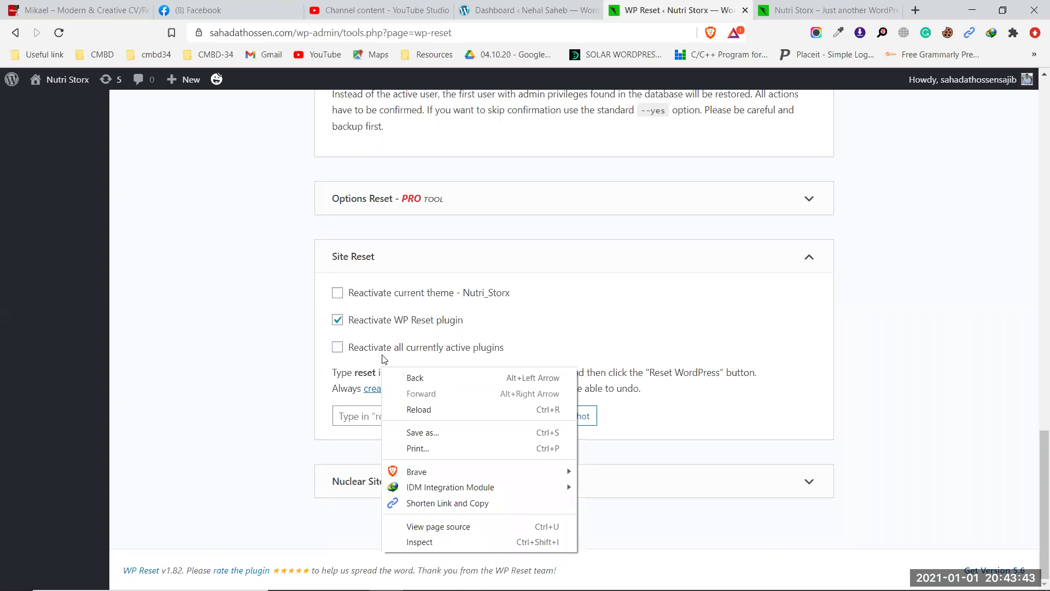
left_click(325, 361)
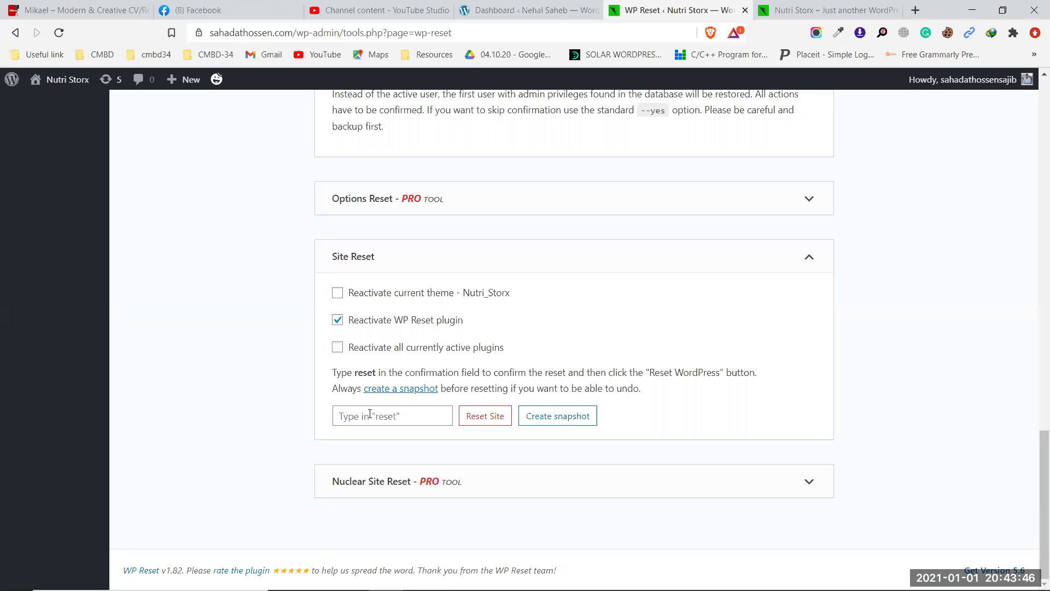
Enter "reset" as the Site Reset confirmation and reset WordPress to its default values
left_click(393, 414)
type("reset")
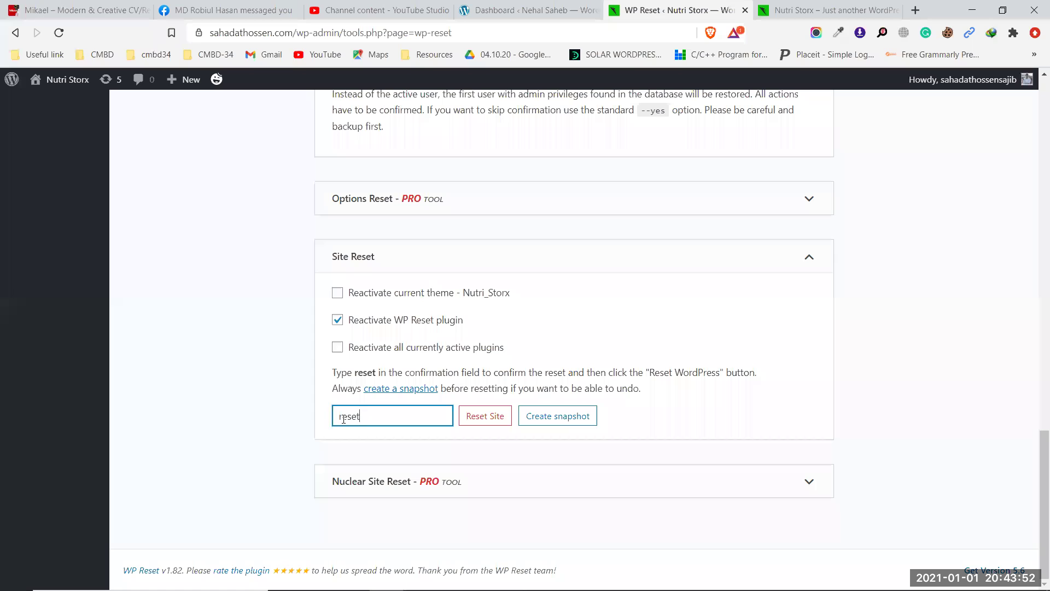
left_click(481, 416)
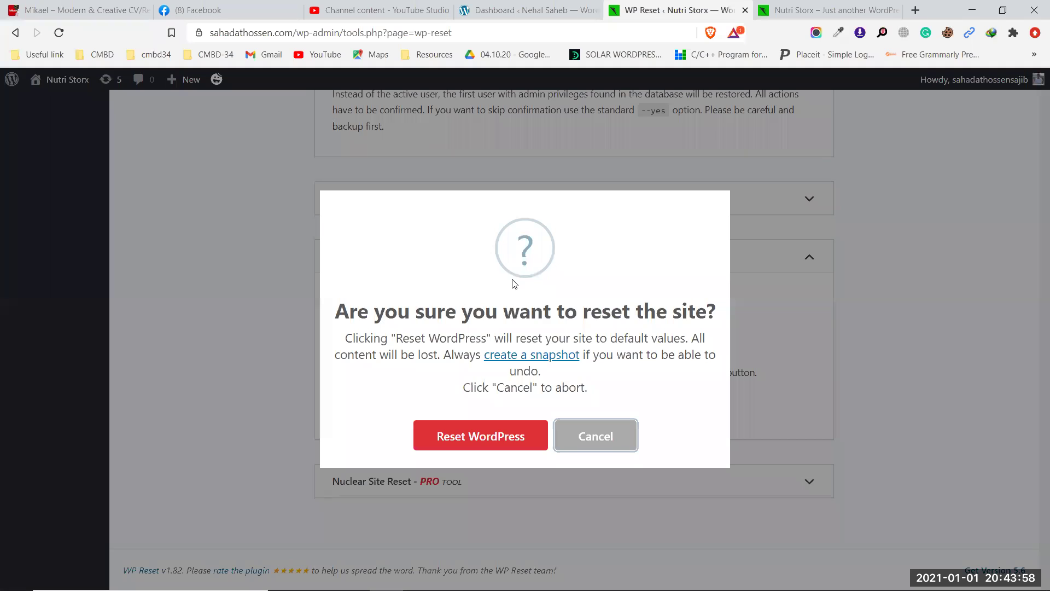
left_click(463, 437)
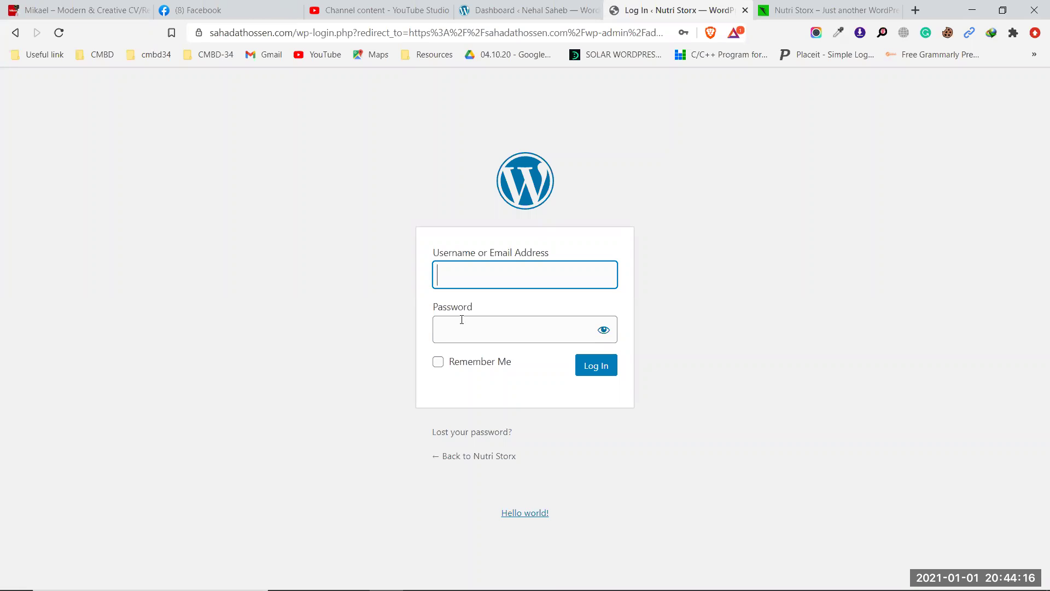
Log back in to the site with the saved account e-mail and password
left_click(466, 282)
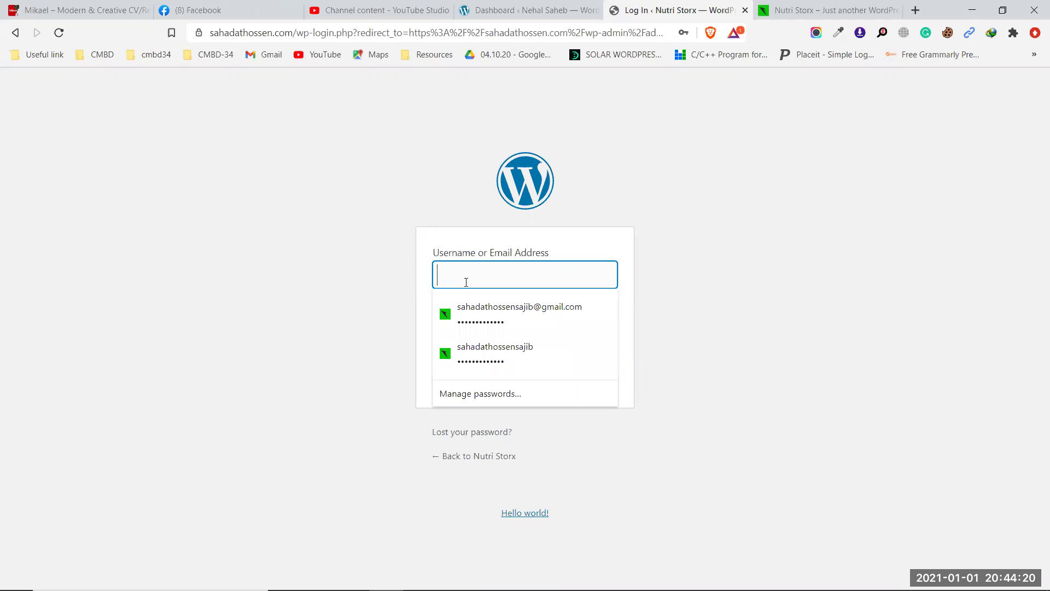
left_click(477, 305)
left_click(591, 366)
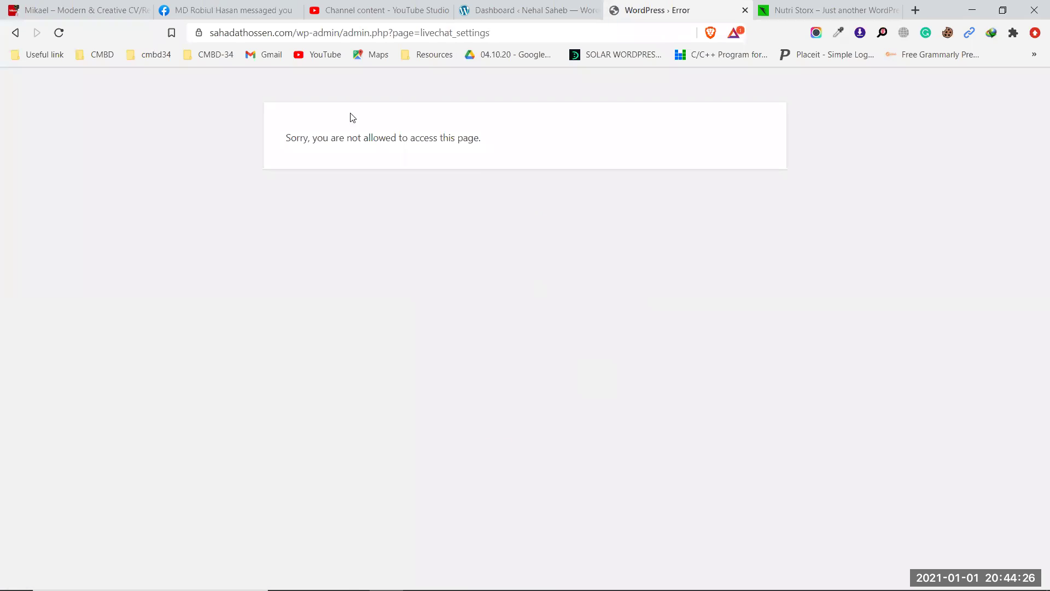
Shorten the page address to end at wp-admin/ and load the site's admin dashboard
left_click_drag(339, 33, 540, 26)
key("BackSpace")
key("Return")
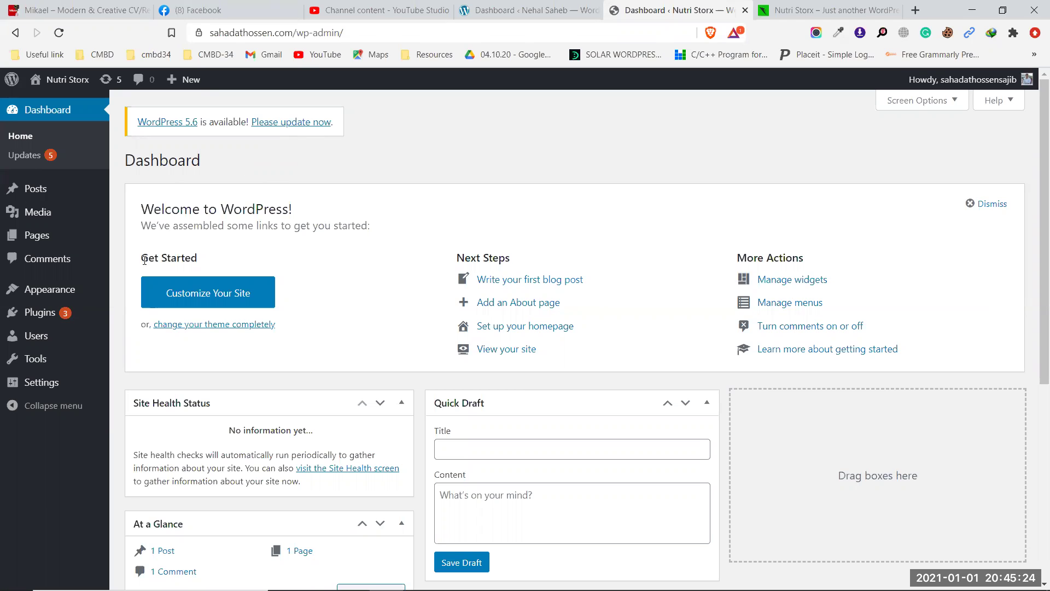
Open the list of installed plugins and review which plugins are still present and whether they are active
left_click(57, 323)
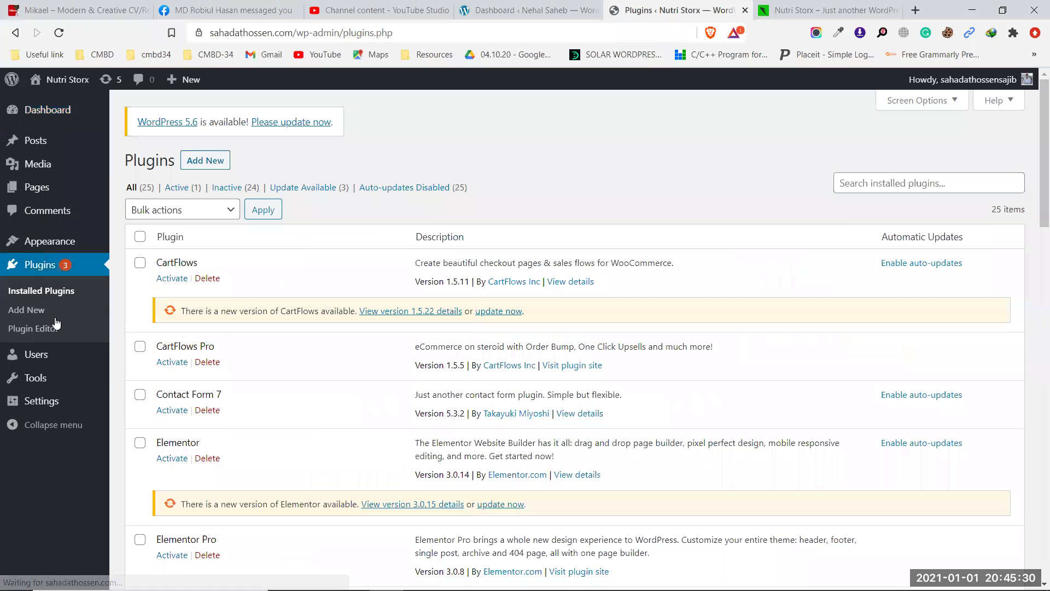
scroll(199, 303, "down", 3)
scroll(198, 303, "down", 15)
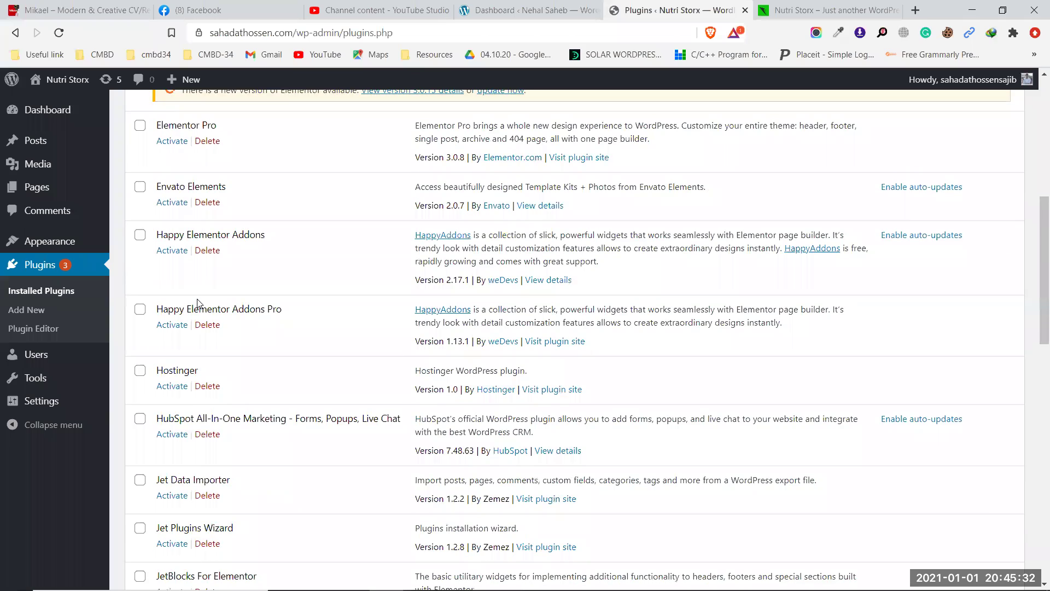
scroll(198, 303, "down", 2)
scroll(199, 304, "up", 15)
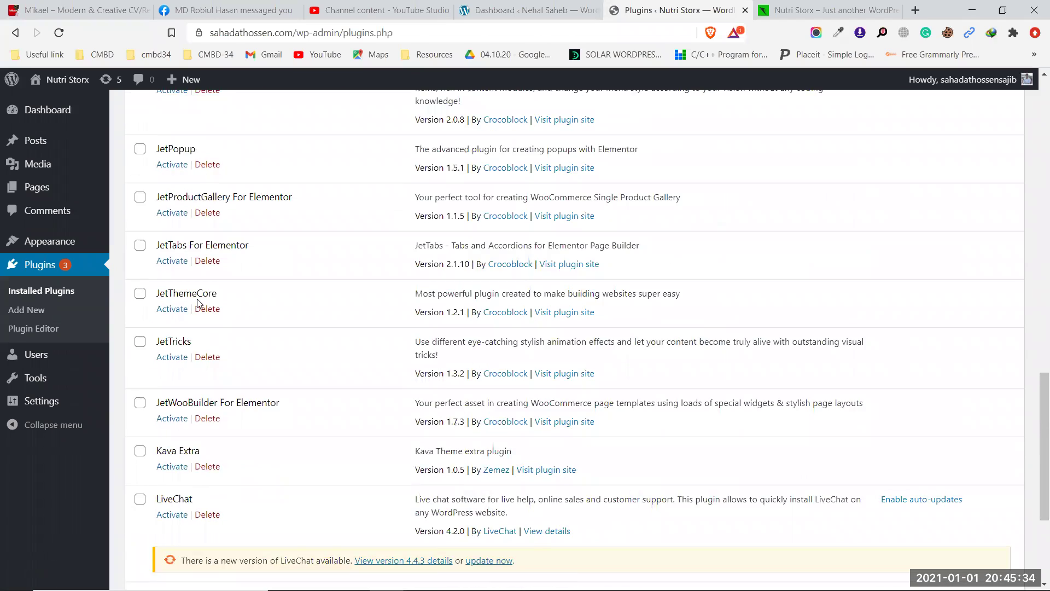
scroll(199, 303, "up", 5)
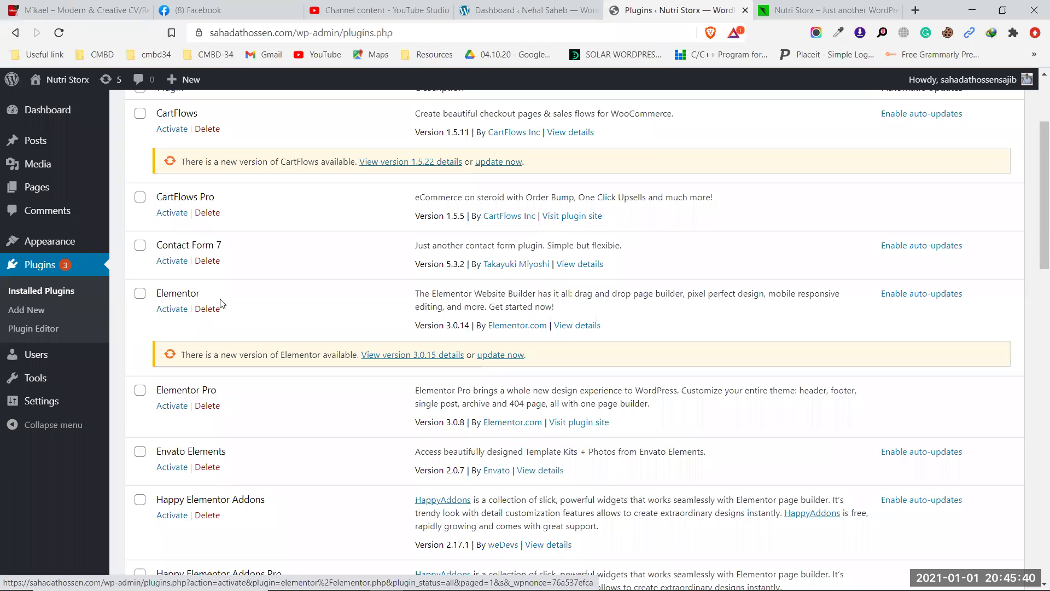
scroll(175, 290, "up", 3)
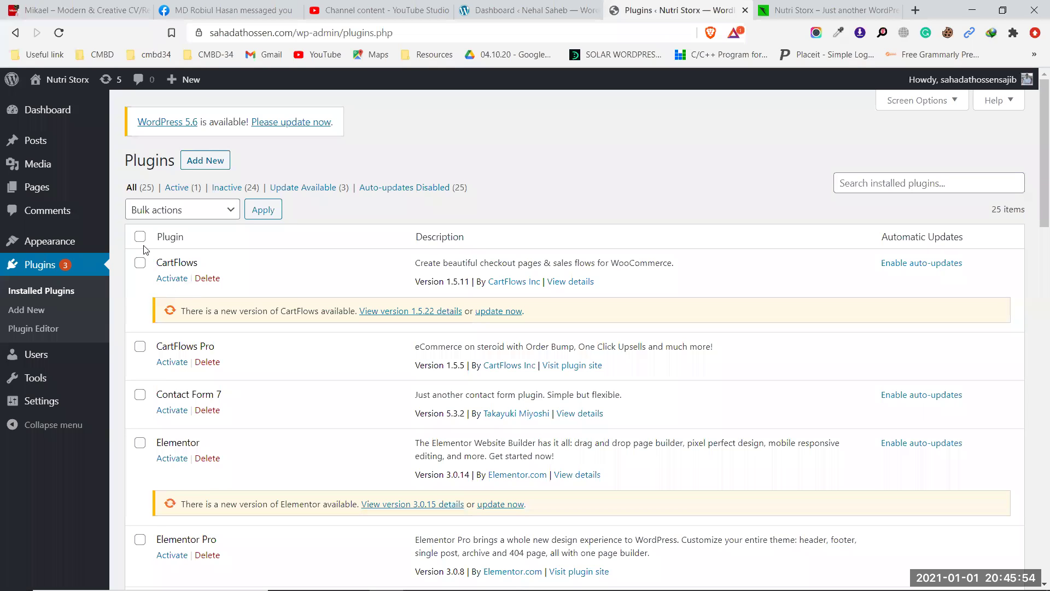
Delete the JetElements For Elementor and JetBlocks For Elementor plugins
scroll(137, 351, "down", 14)
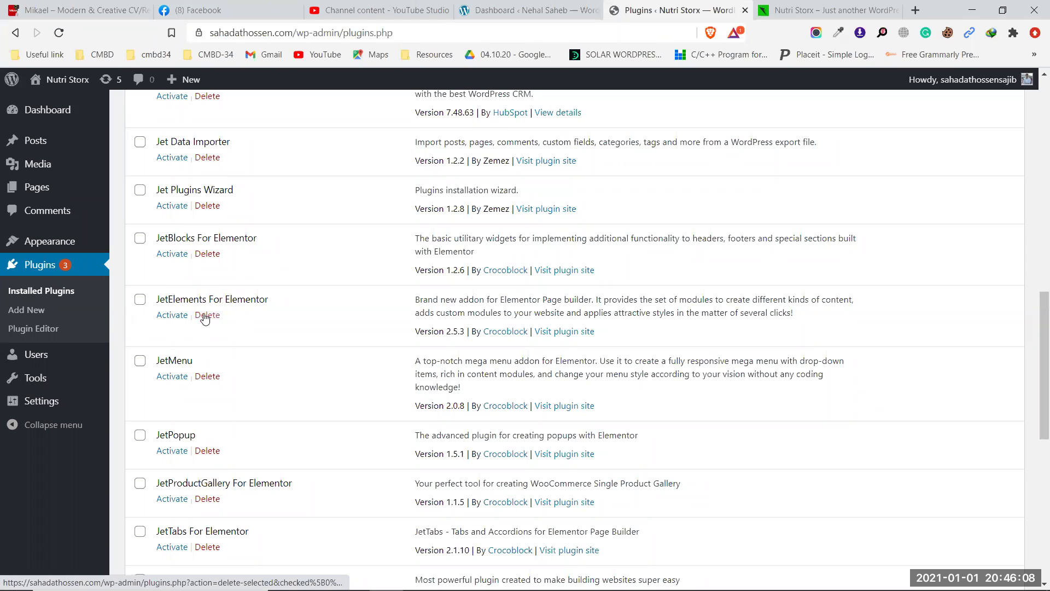
left_click(206, 317)
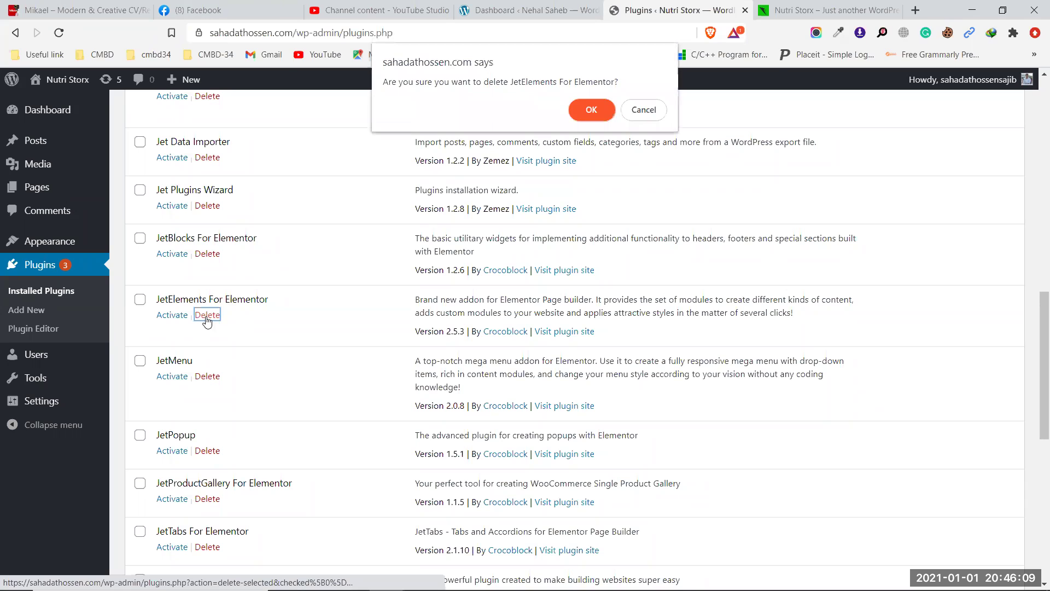
left_click(582, 112)
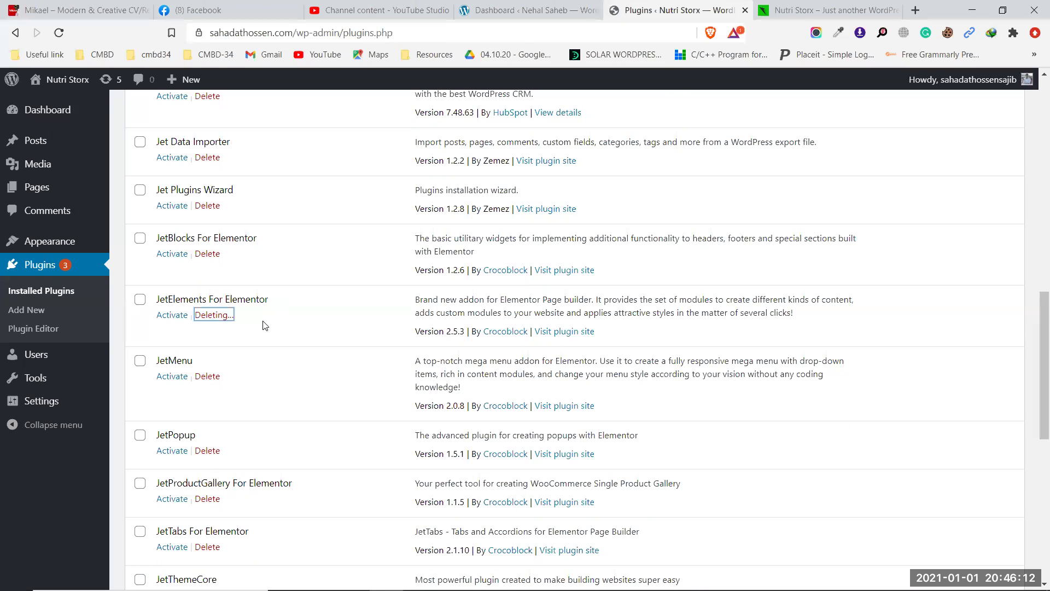
left_click(208, 254)
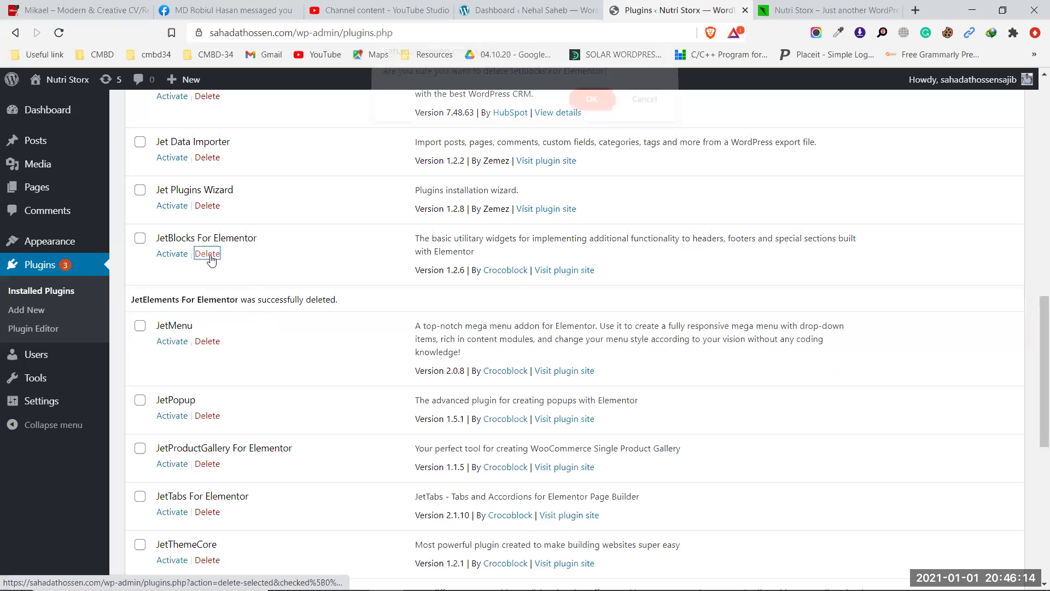
left_click(592, 110)
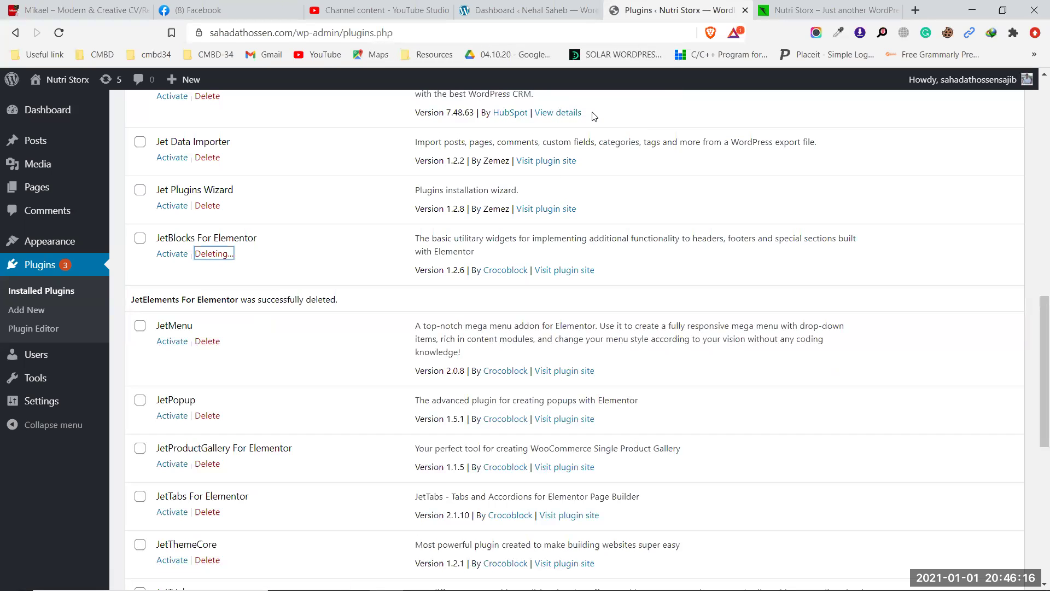
Select all installed plugins, bulk-delete them together with their data, and check the deletion results through the list
scroll(339, 331, "up", 3)
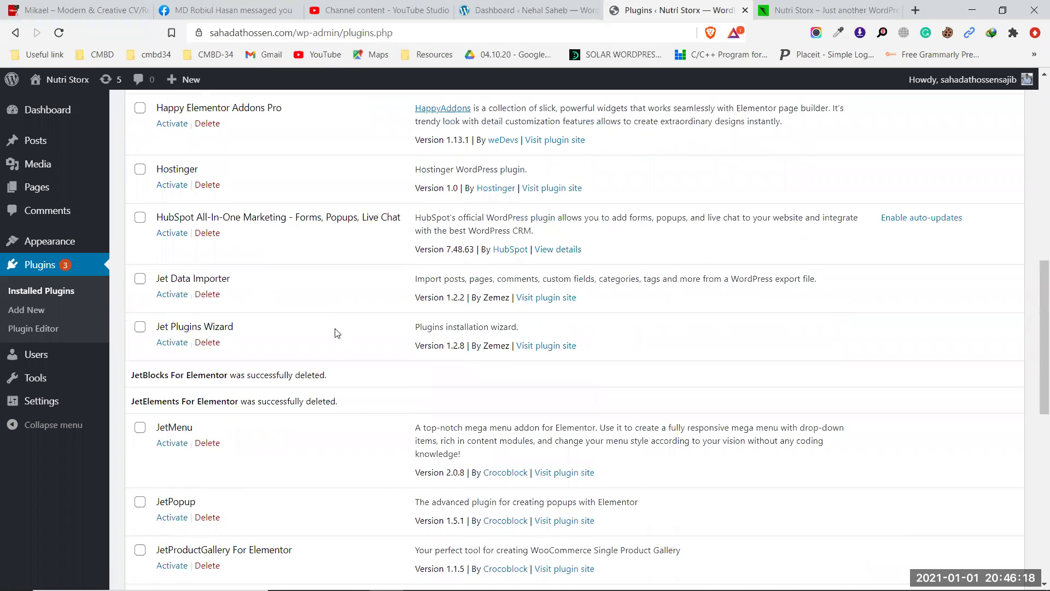
scroll(243, 423, "up", 3)
scroll(214, 301, "up", 5)
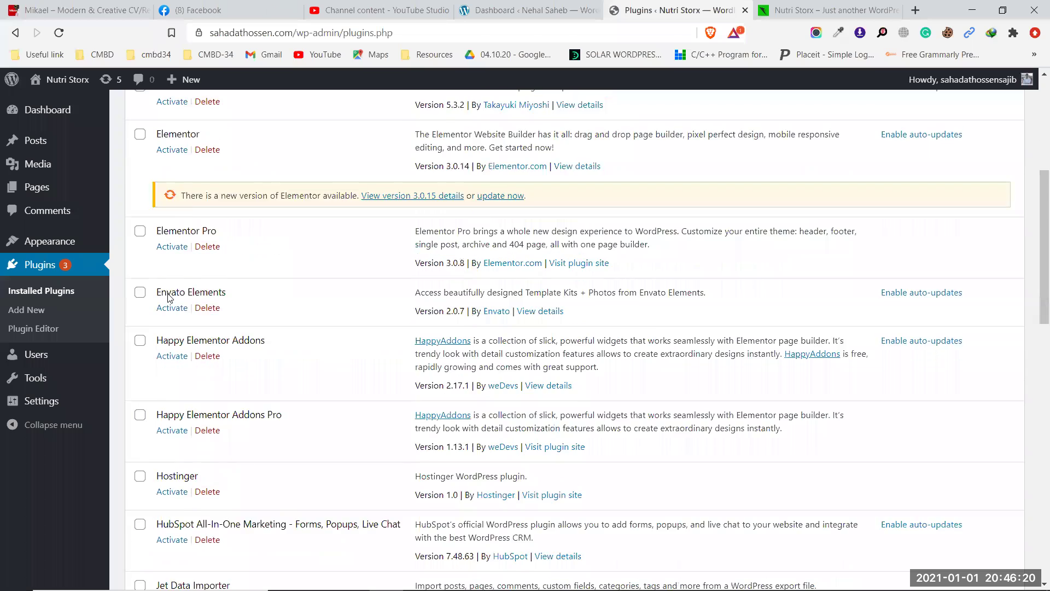
scroll(227, 280, "up", 4)
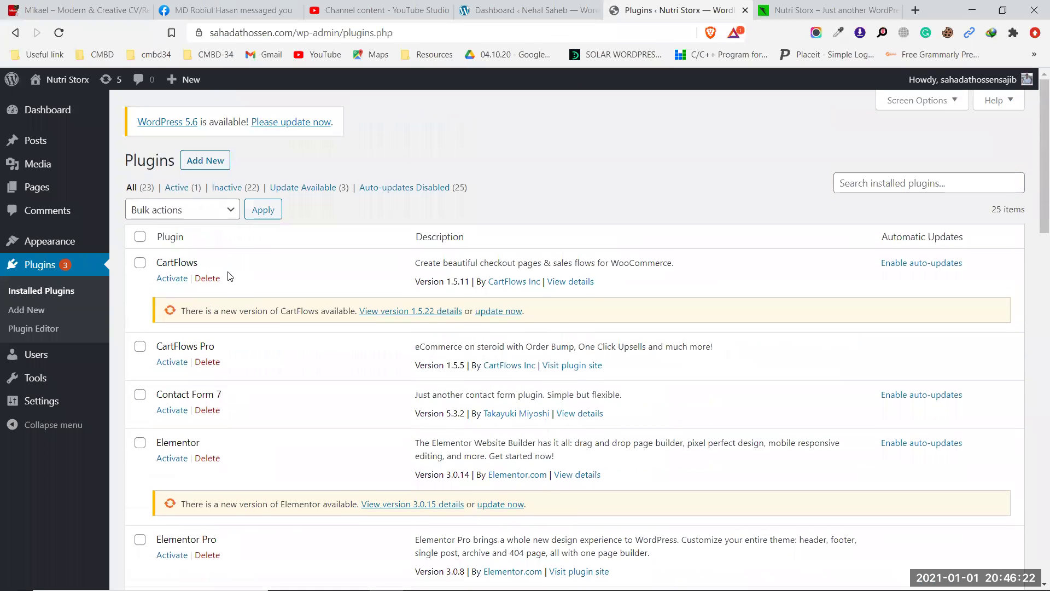
left_click(140, 239)
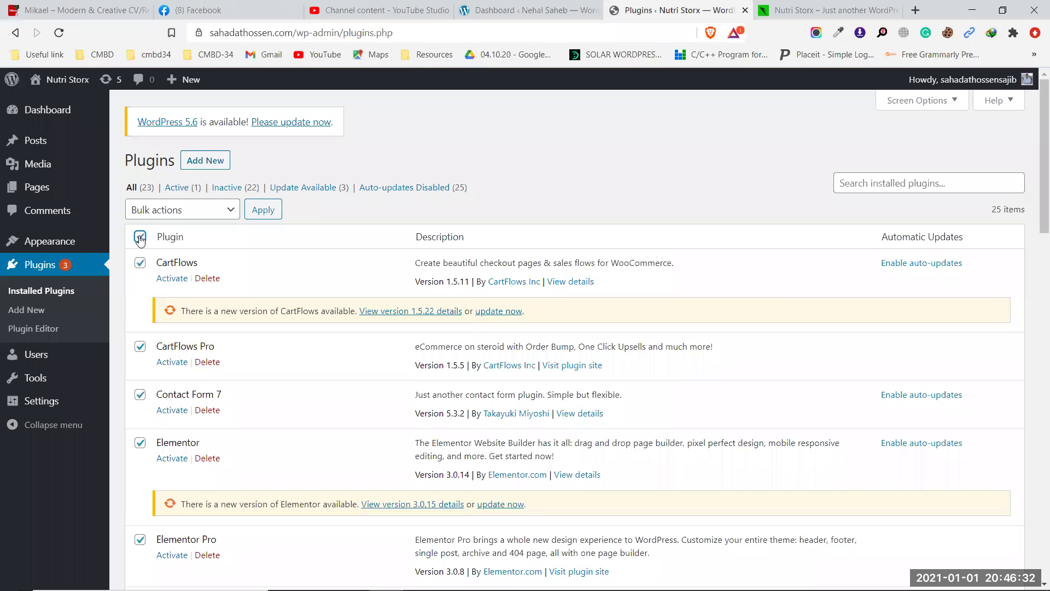
scroll(148, 366, "down", 15)
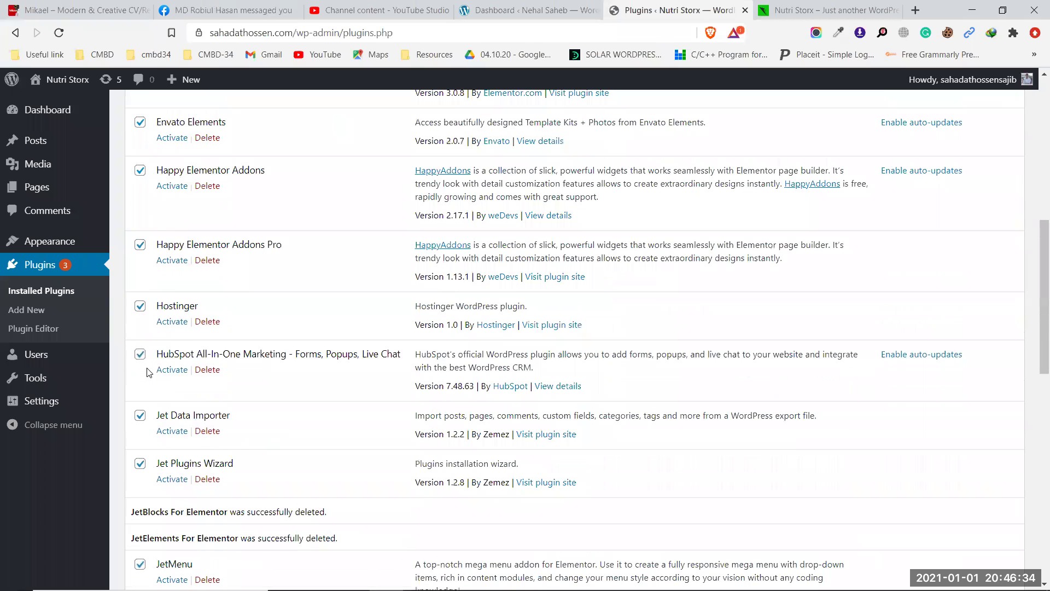
scroll(148, 373, "down", 3)
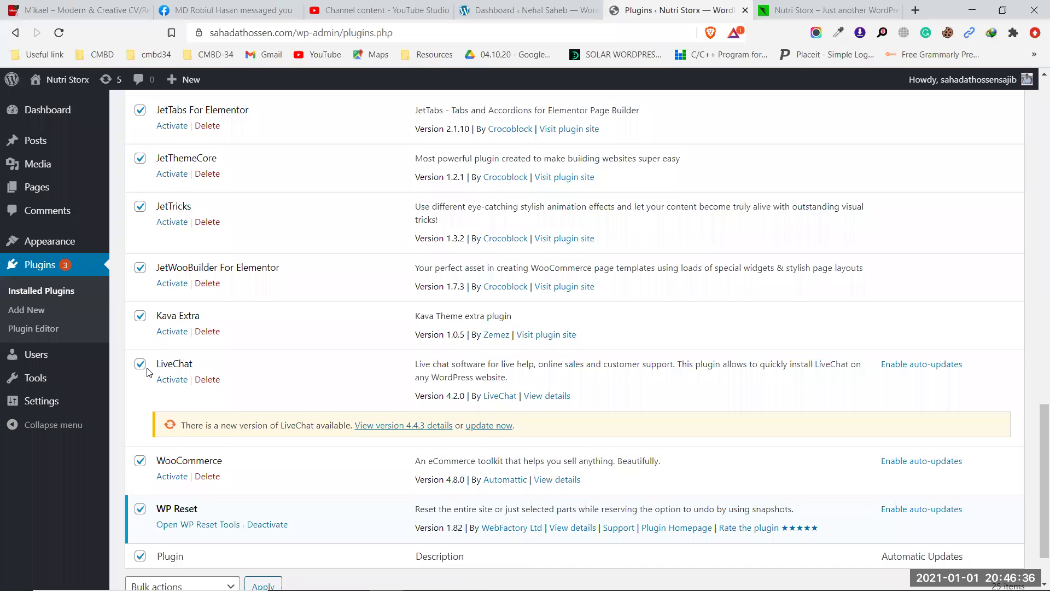
scroll(148, 373, "up", 20)
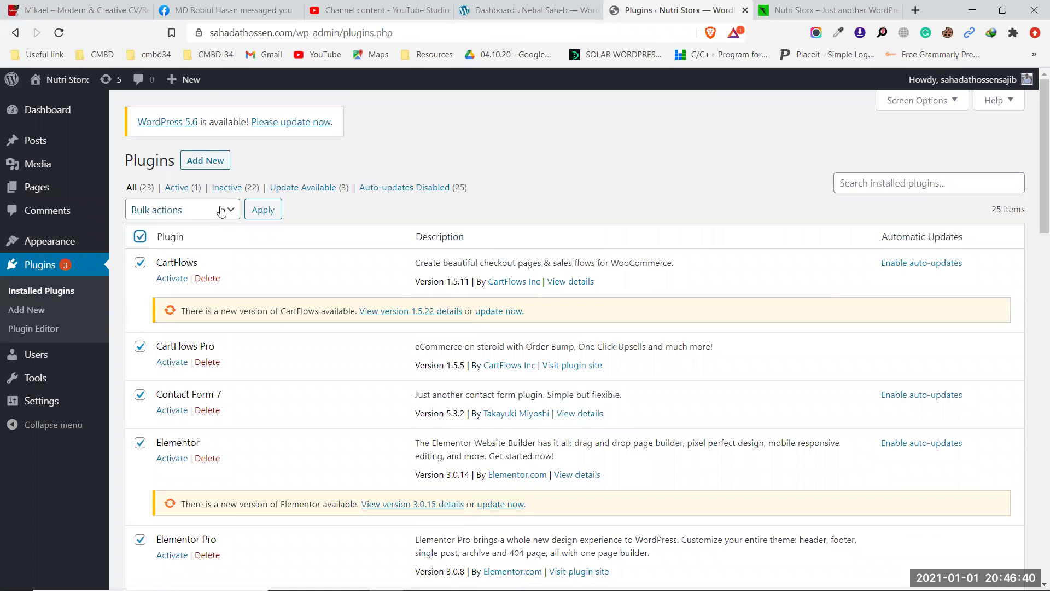
left_click(201, 211)
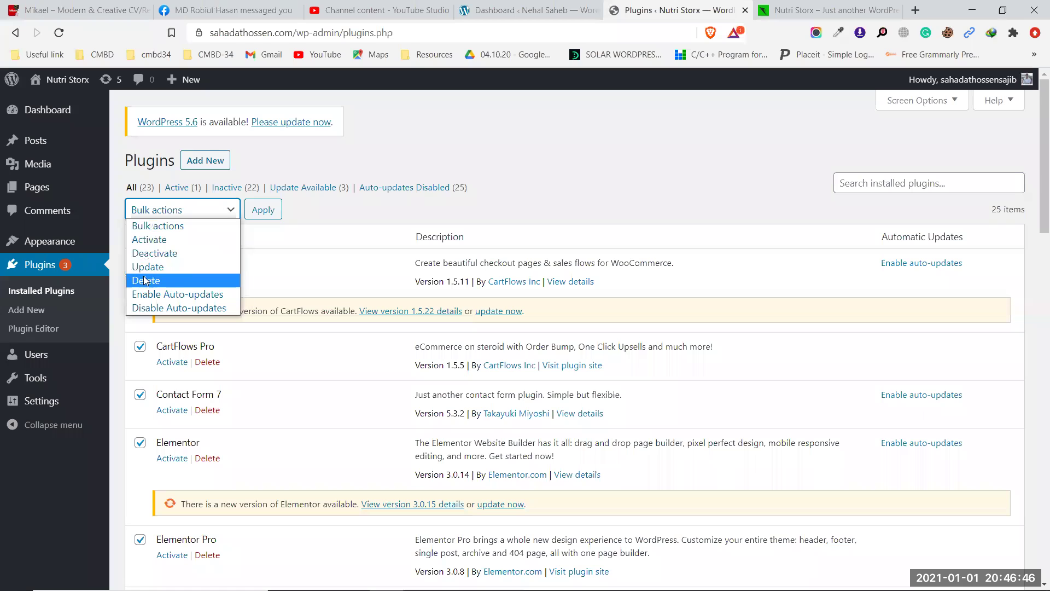
left_click(171, 280)
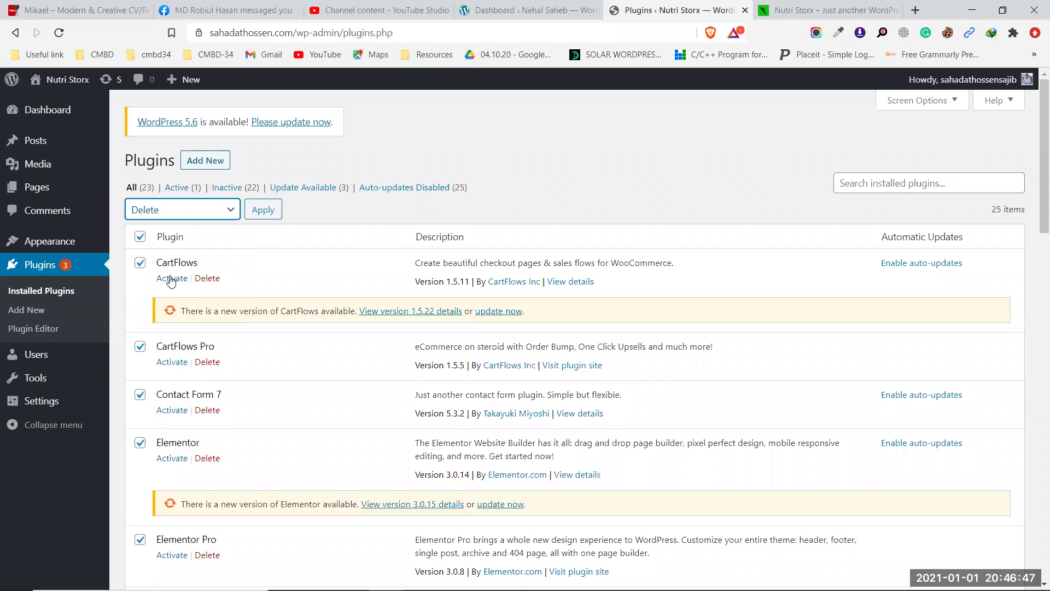
left_click(262, 212)
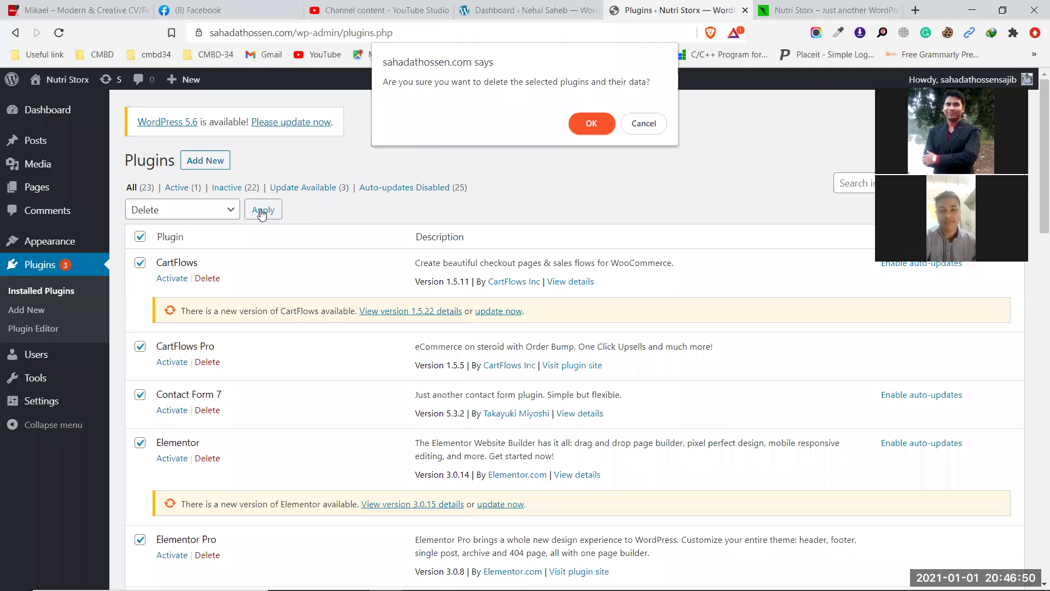
left_click(602, 132)
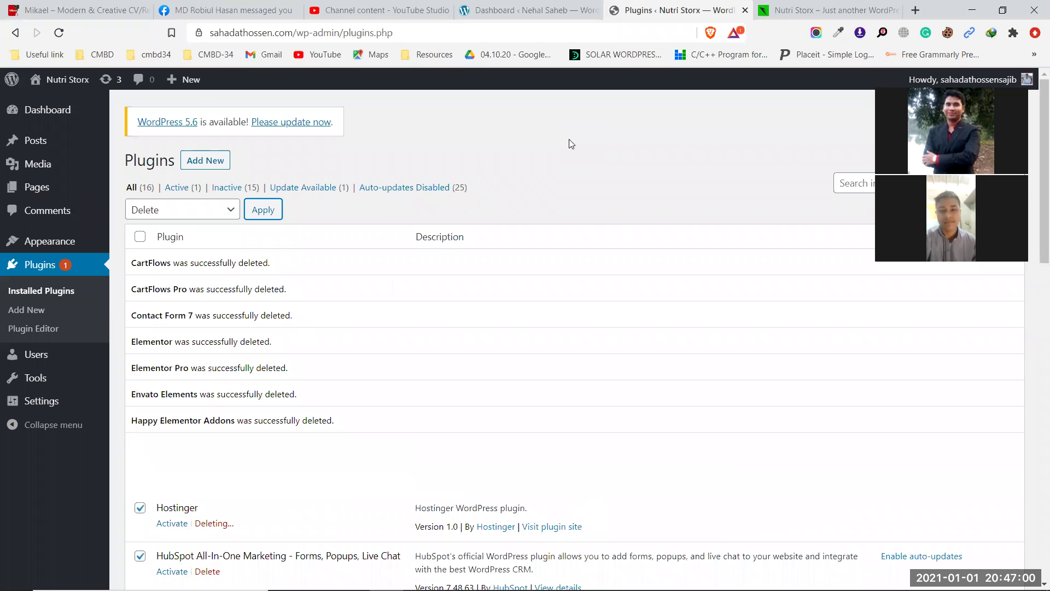
scroll(571, 143, "down", 2)
scroll(572, 144, "down", 4)
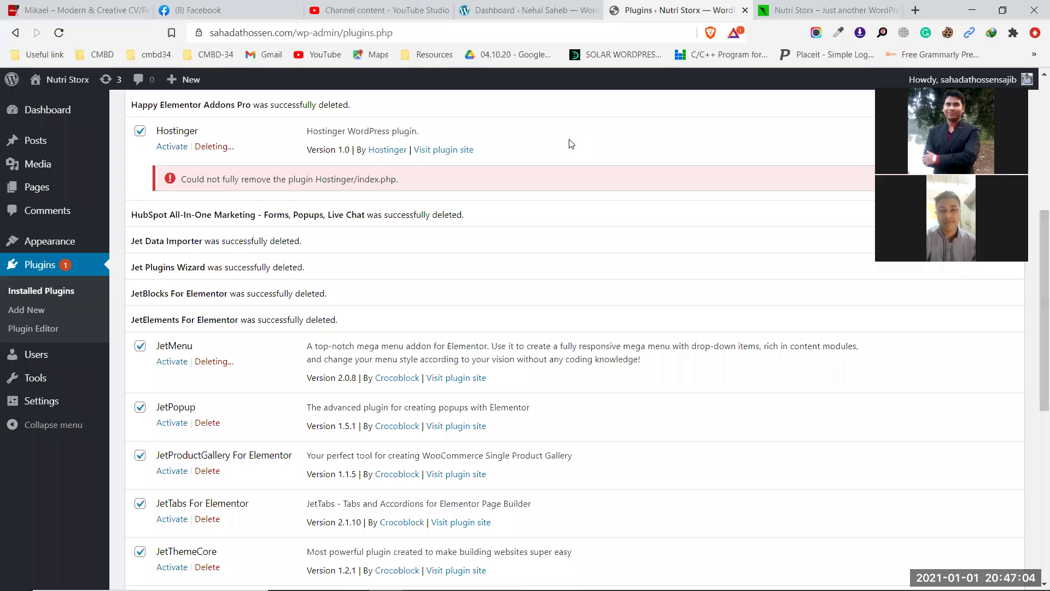
scroll(571, 144, "down", 3)
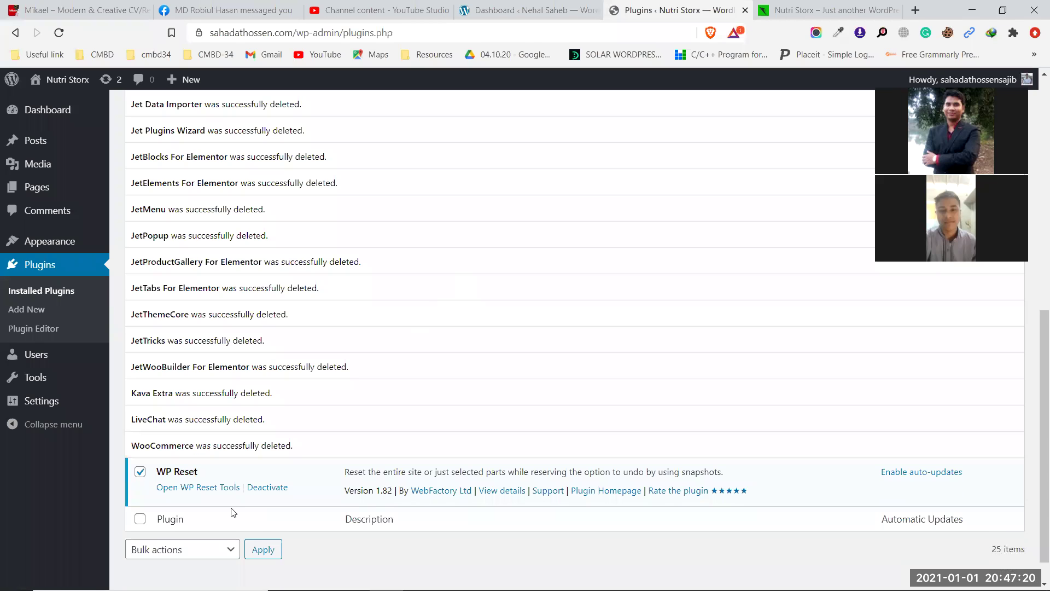
scroll(310, 433, "up", 8)
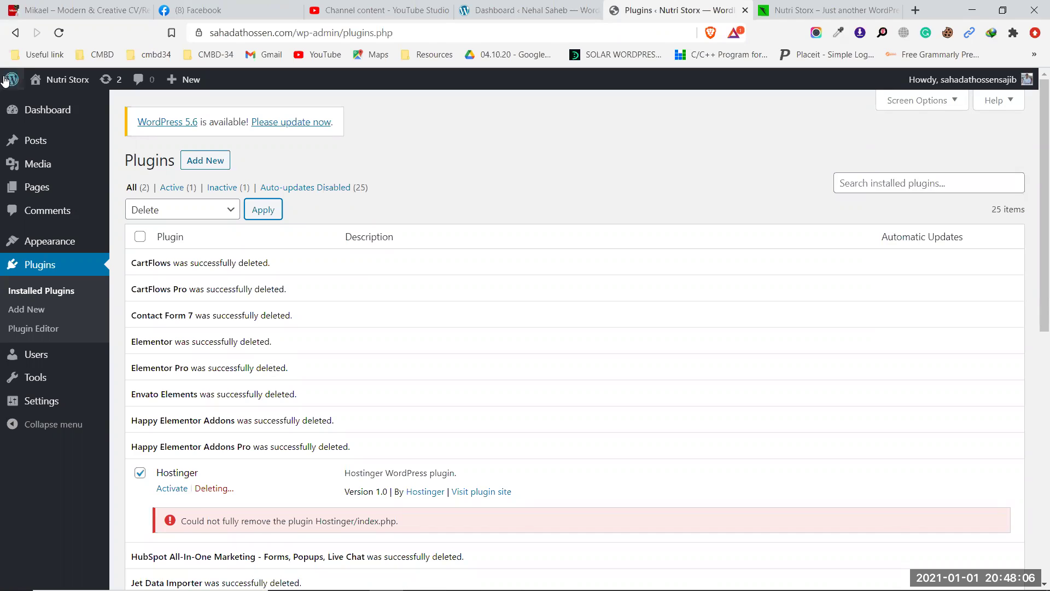
Reload the site's public front page and look through its content after the reset
mouse_move(5, 75)
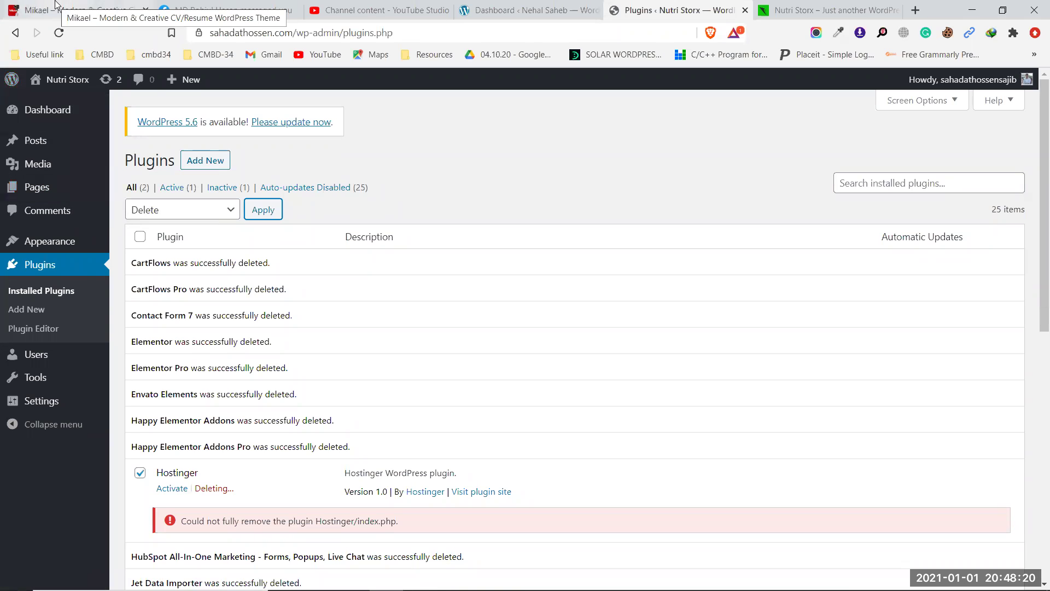
left_click(253, 7)
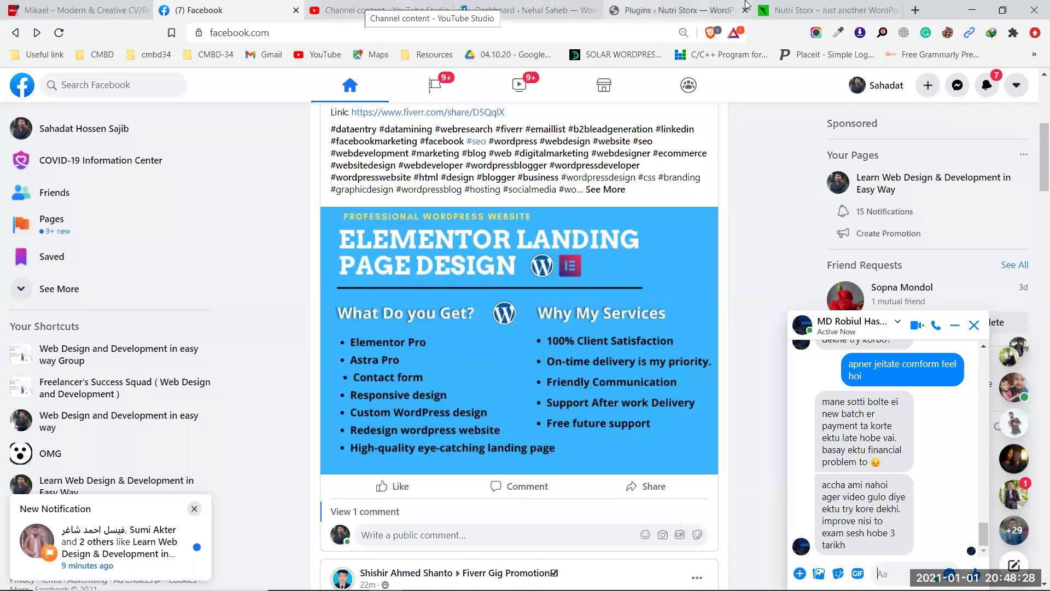
left_click(793, 10)
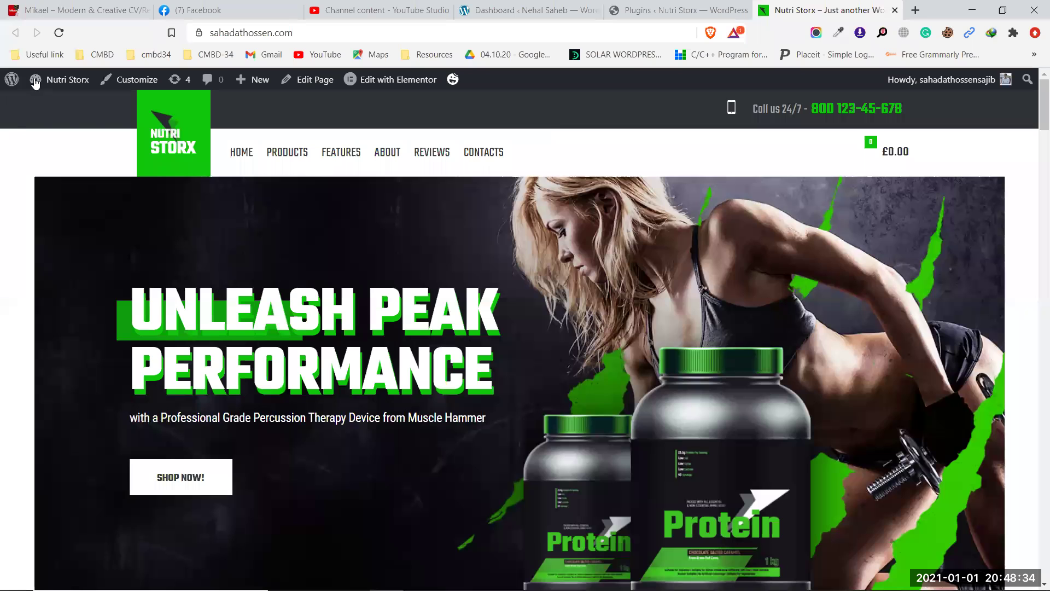
left_click(59, 34)
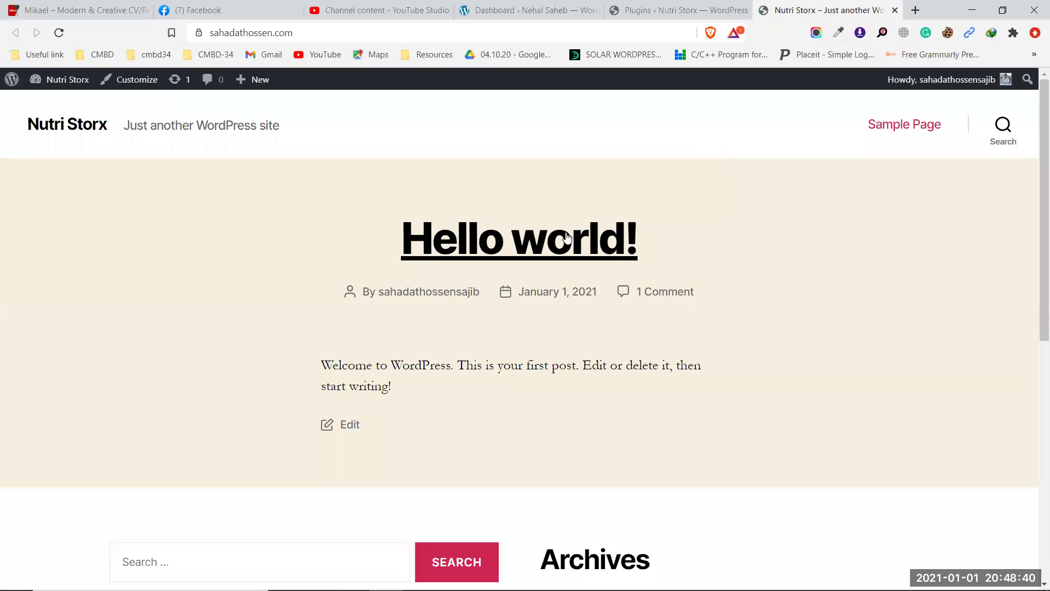
scroll(633, 447, "down", 8)
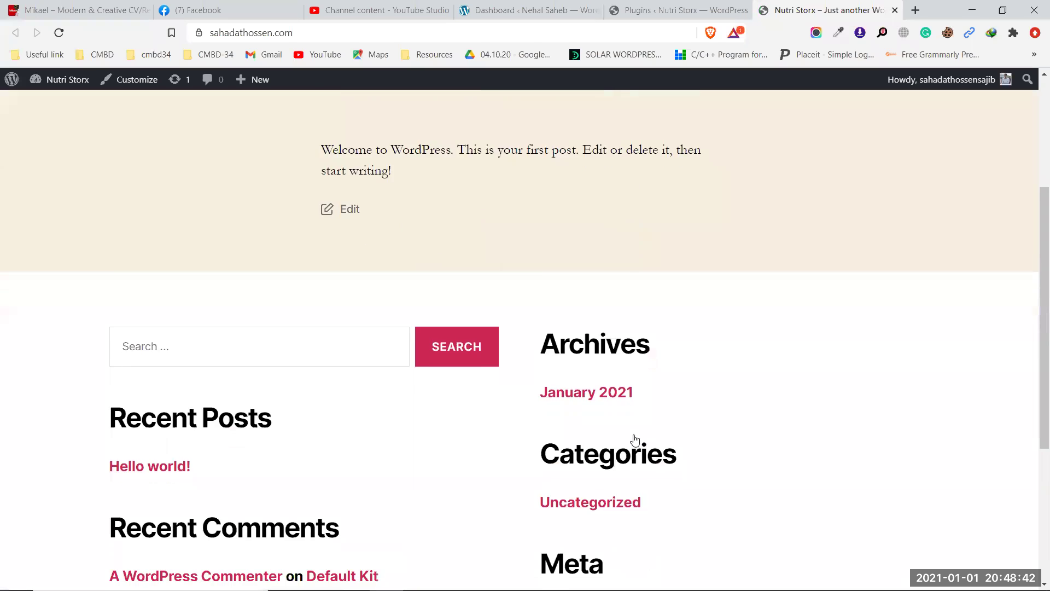
scroll(643, 432, "up", 10)
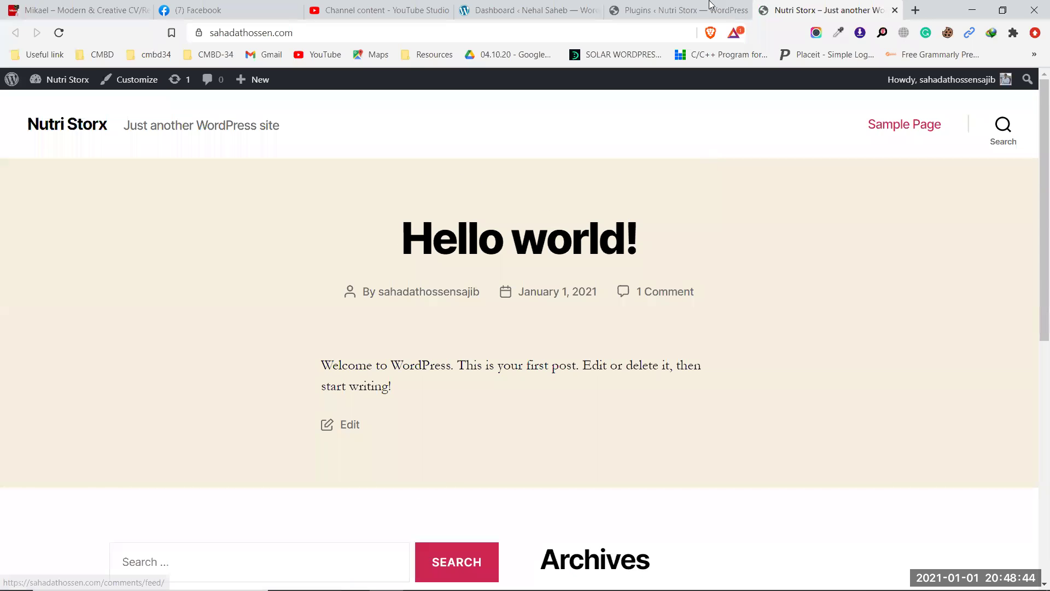
Return to the site's admin area, open the list of installed themes and review them
left_click(678, 10)
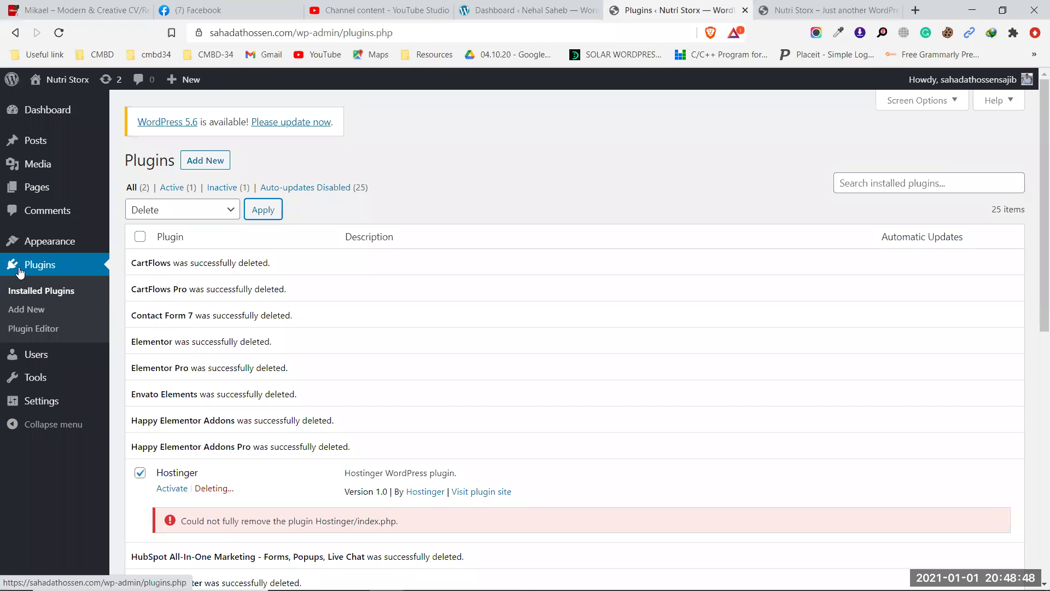
mouse_move(54, 249)
left_click(137, 248)
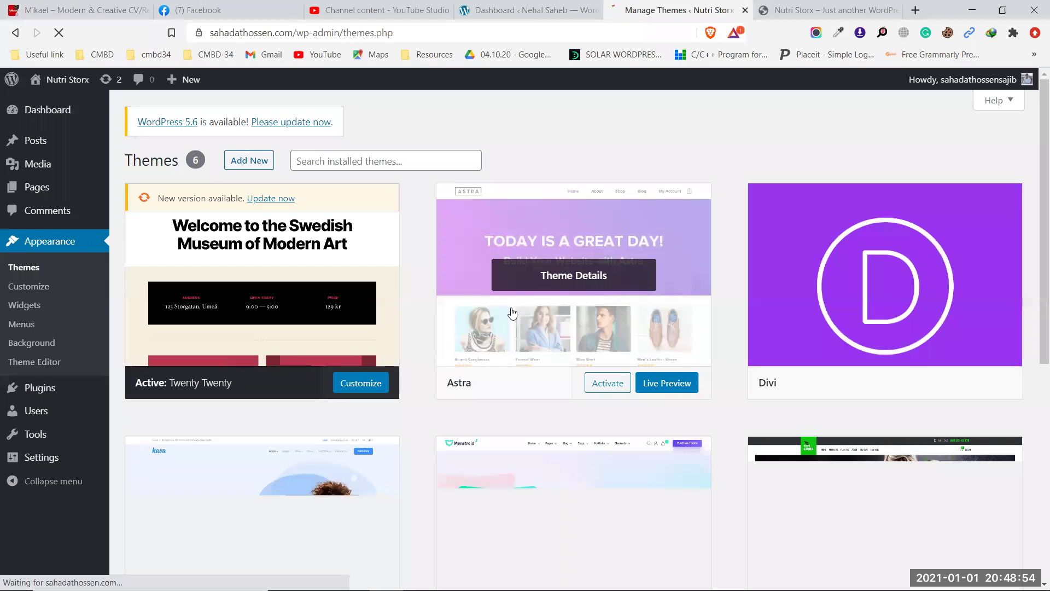
scroll(513, 313, "down", 5)
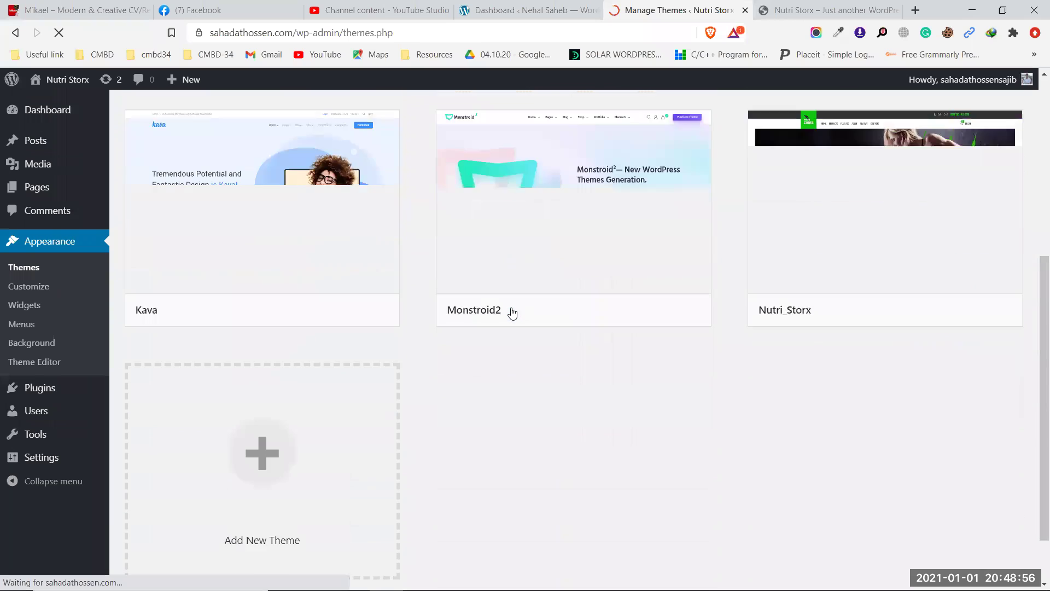
scroll(511, 310, "up", 4)
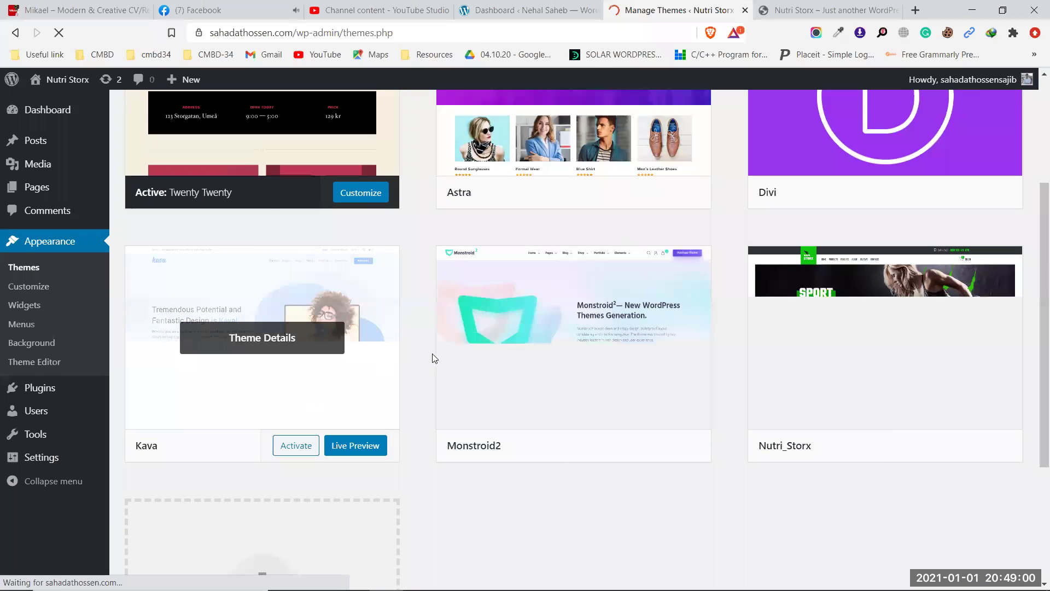
scroll(436, 357, "up", 4)
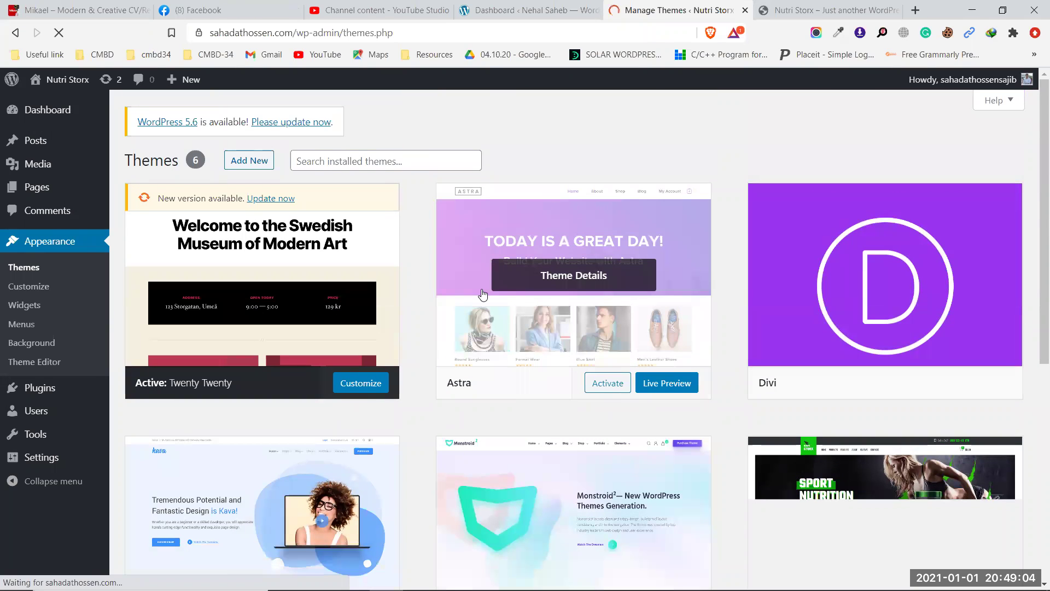
left_click(192, 4)
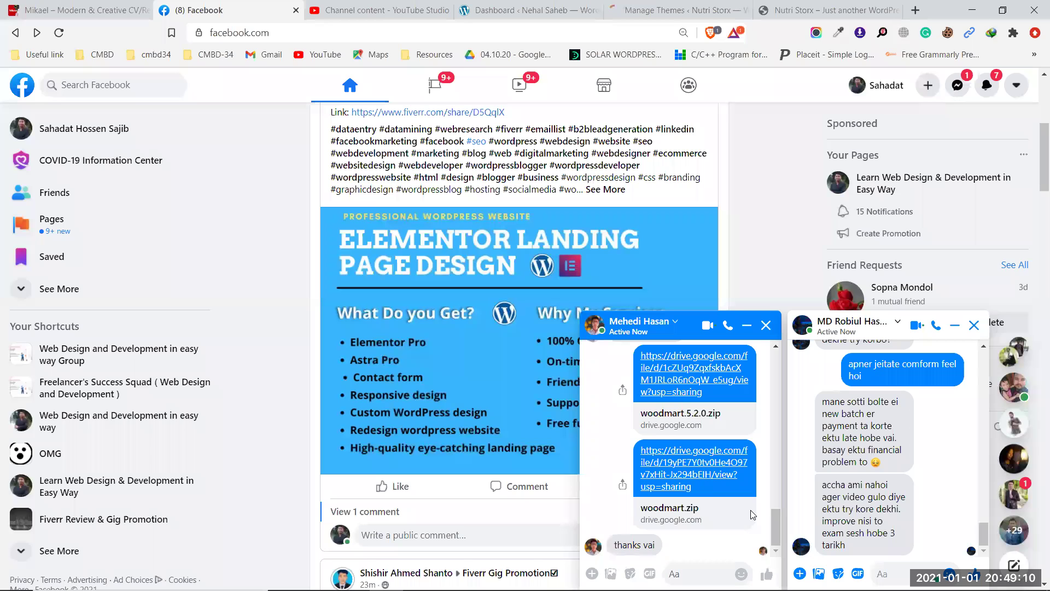
left_click(711, 6)
Delete the Kava theme from the installed themes and confirm the deletion
mouse_move(251, 376)
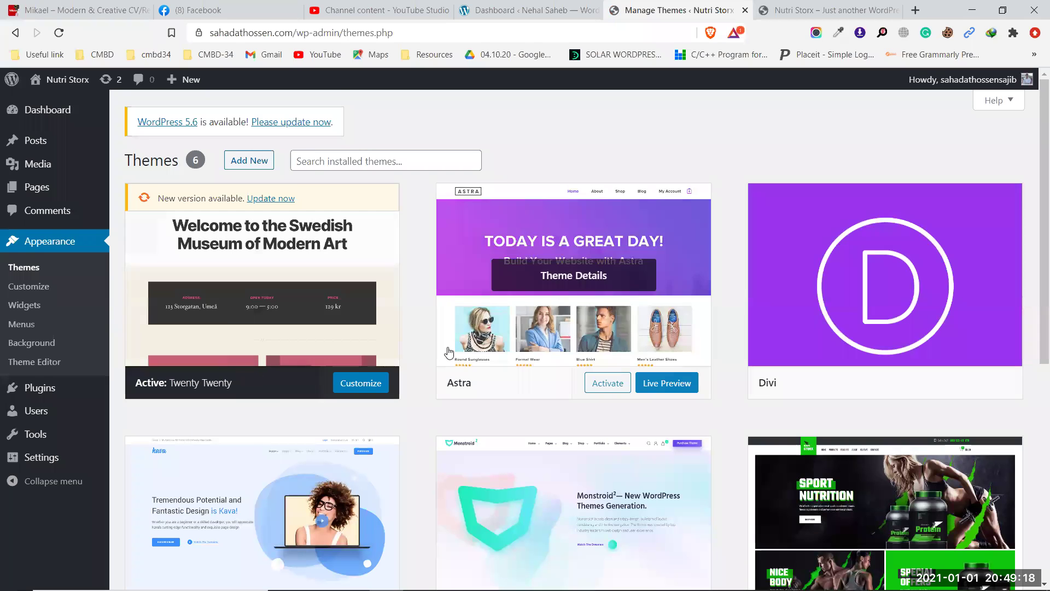
scroll(457, 352, "down", 4)
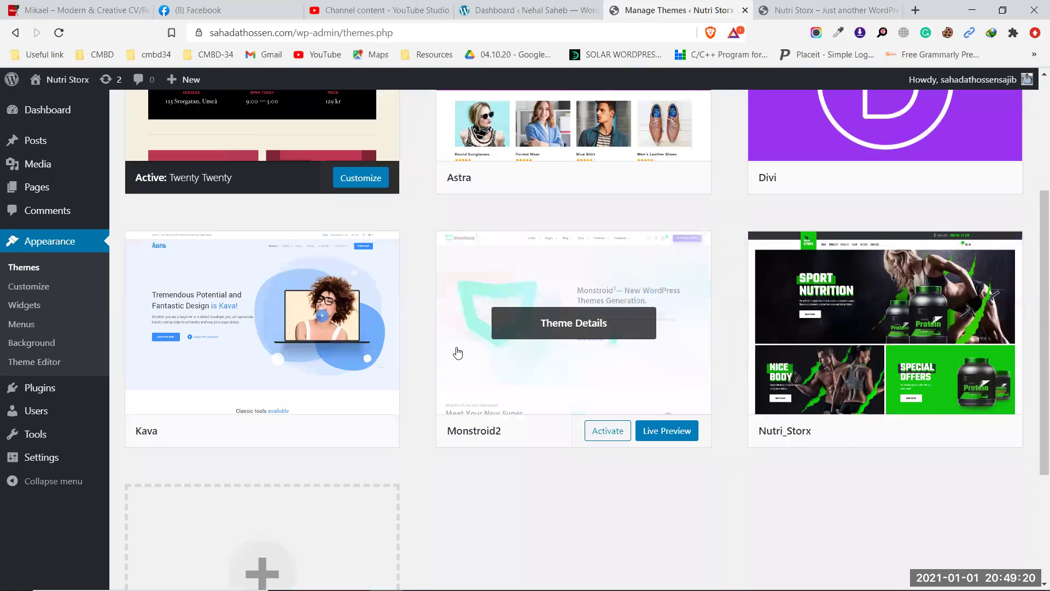
left_click(316, 315)
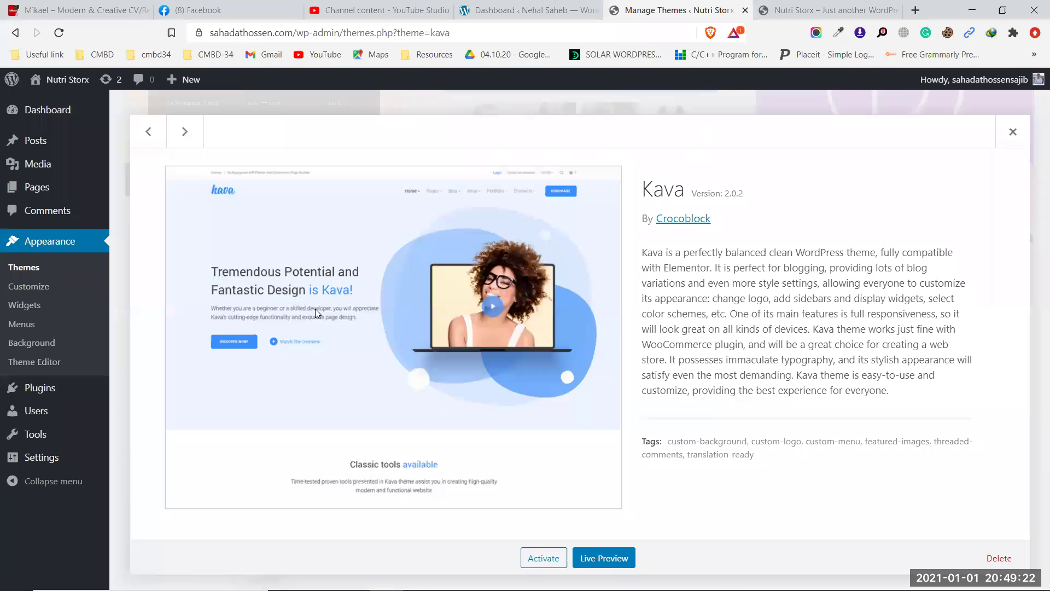
left_click(1006, 558)
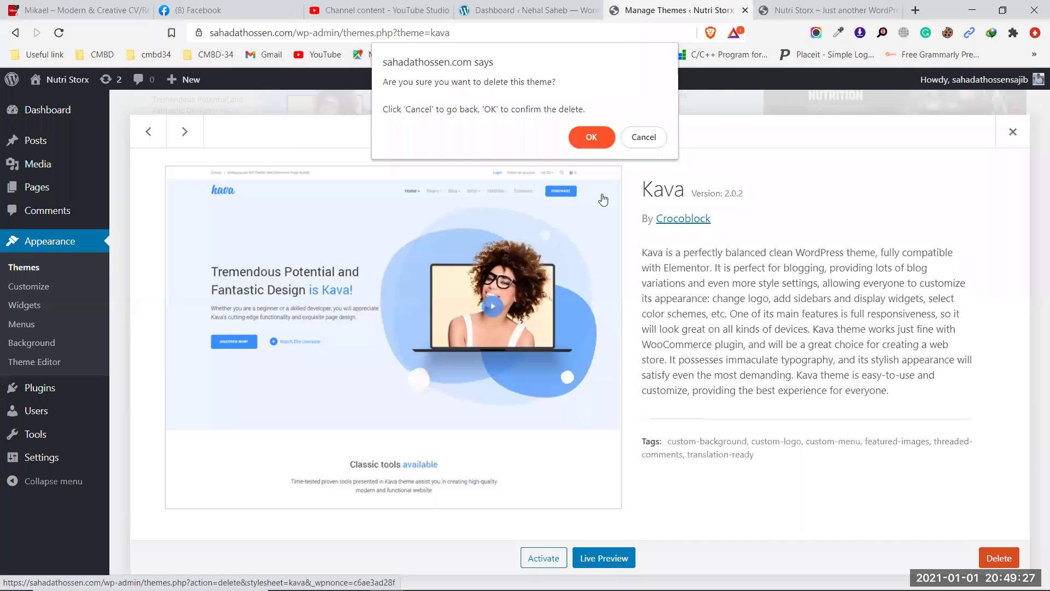
left_click(602, 135)
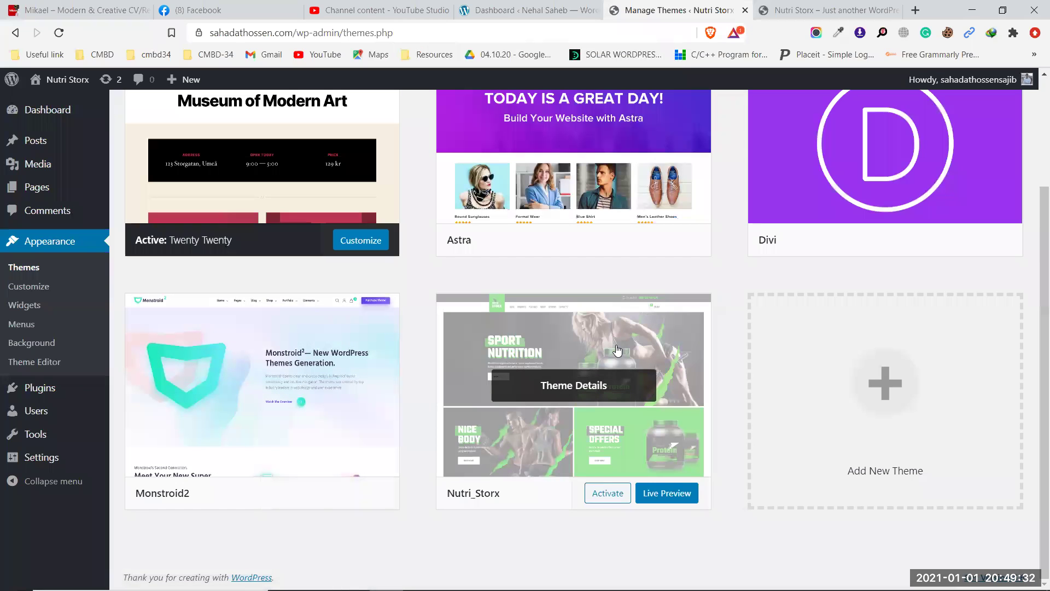
Delete the Monstroid2 theme from the installed themes and confirm the deletion
left_click(266, 369)
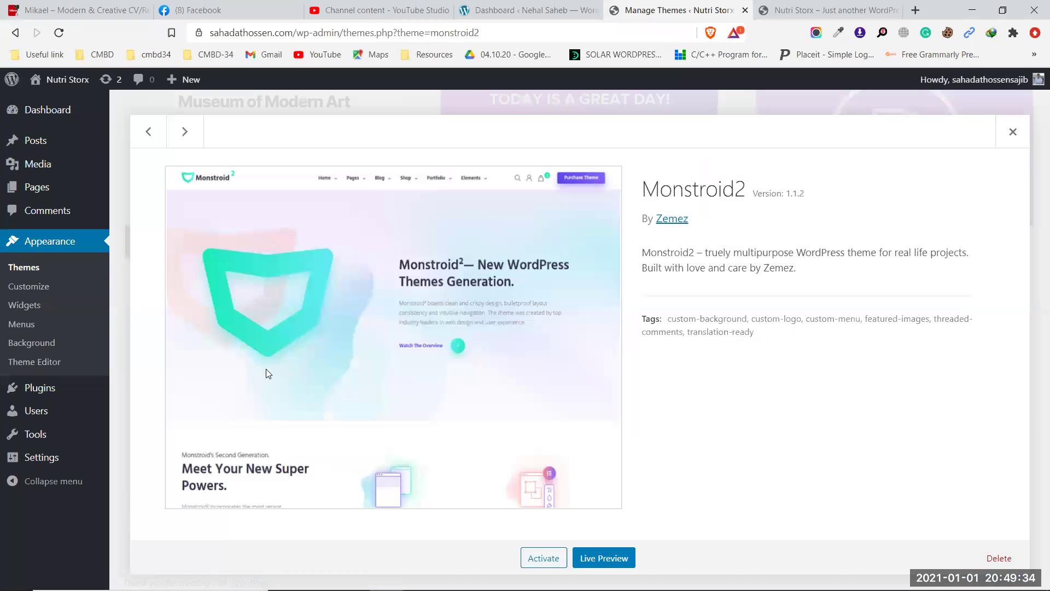
left_click(1001, 559)
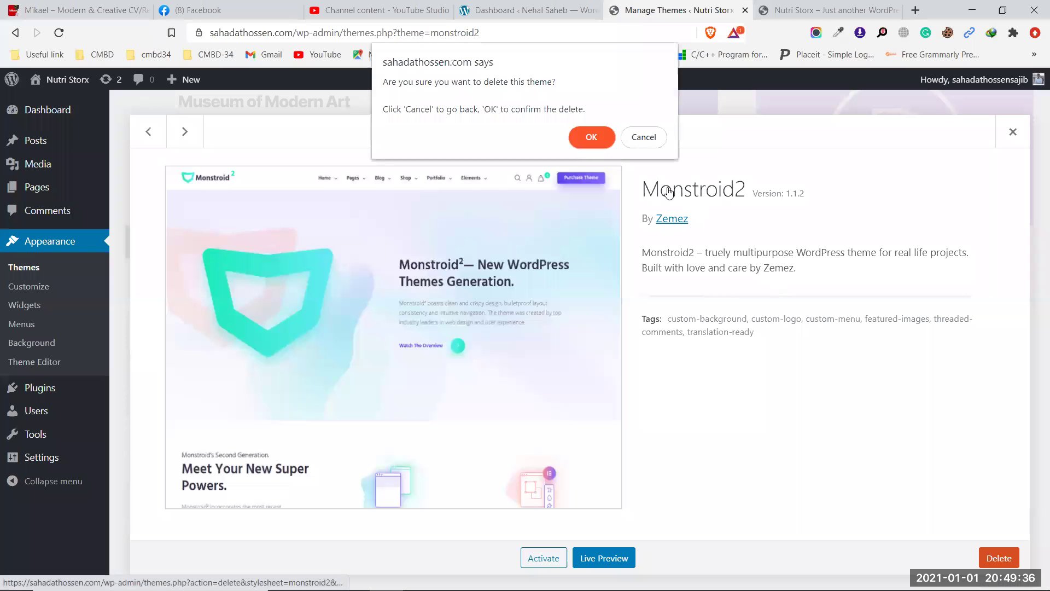
left_click(603, 147)
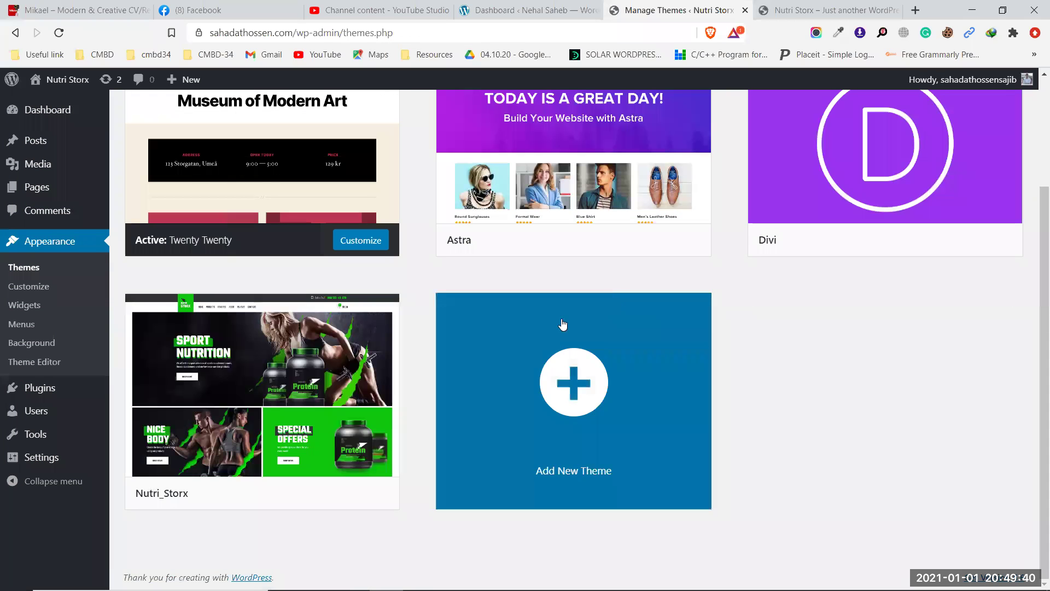
Delete the Nutri_Storx theme from the installed themes and confirm the deletion
left_click(209, 385)
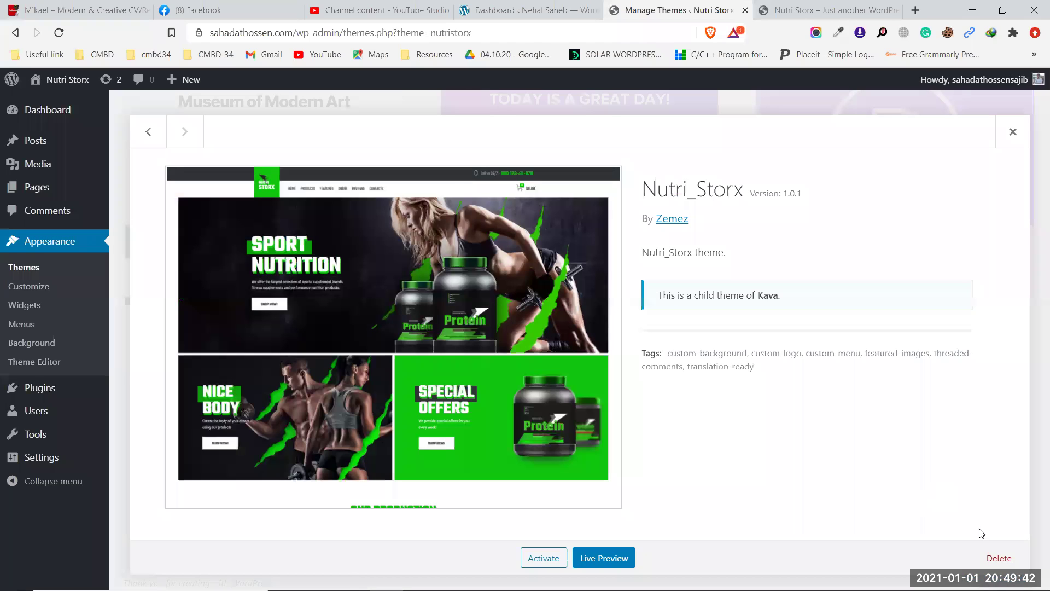
left_click(1006, 557)
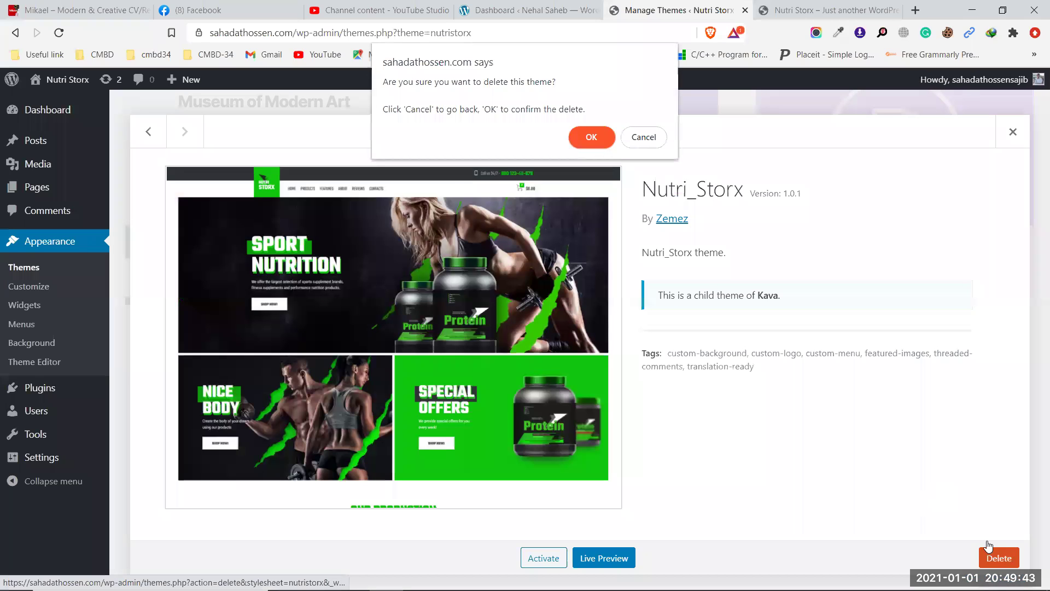
left_click(589, 144)
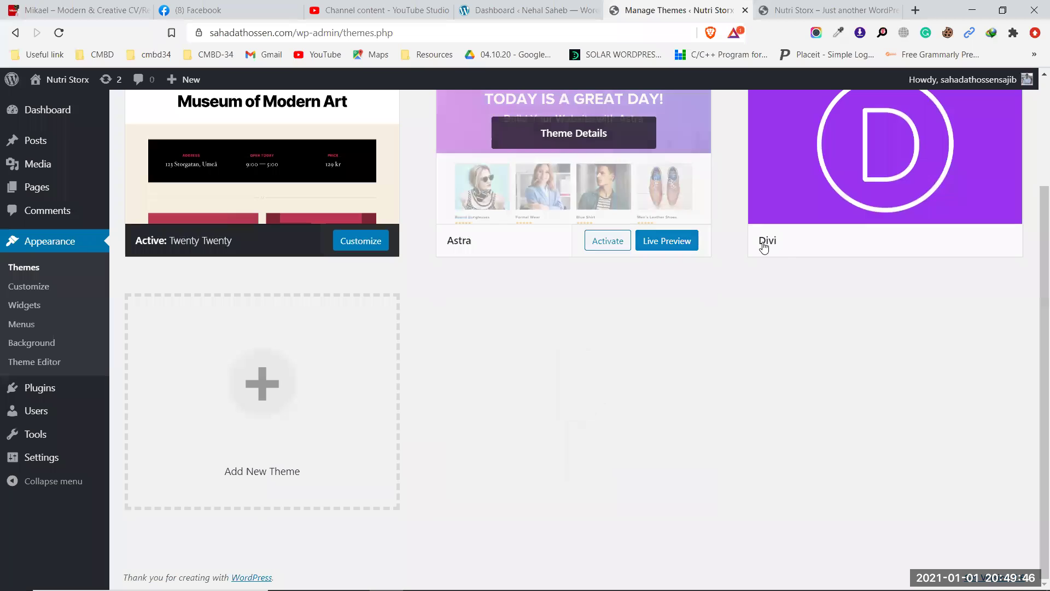
Review the remaining installed themes and check the site's public front page in between
scroll(747, 398, "up", 3)
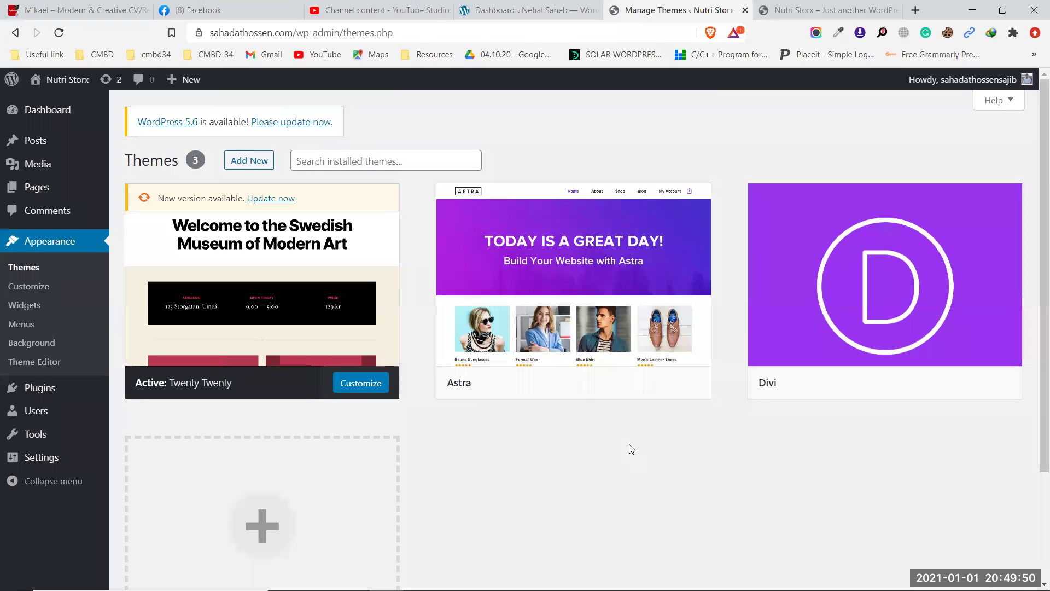
mouse_move(558, 308)
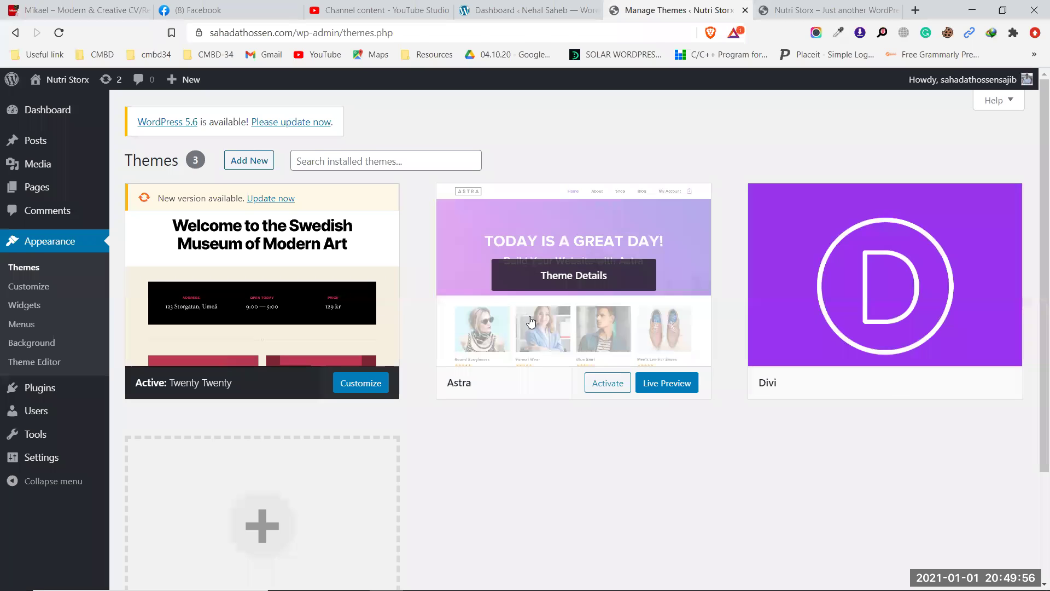
mouse_move(902, 276)
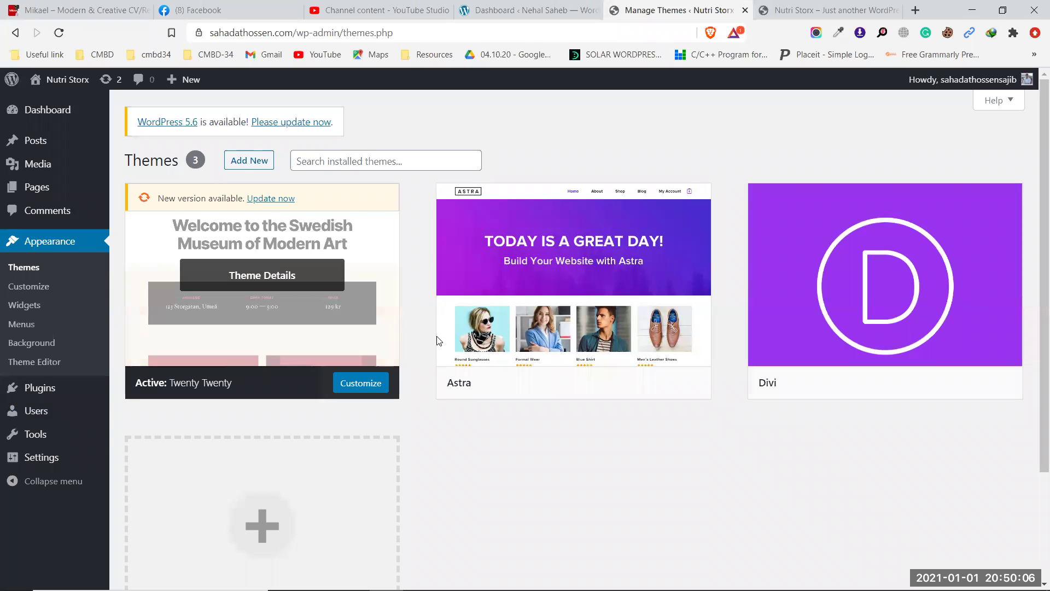
scroll(536, 447, "down", 1)
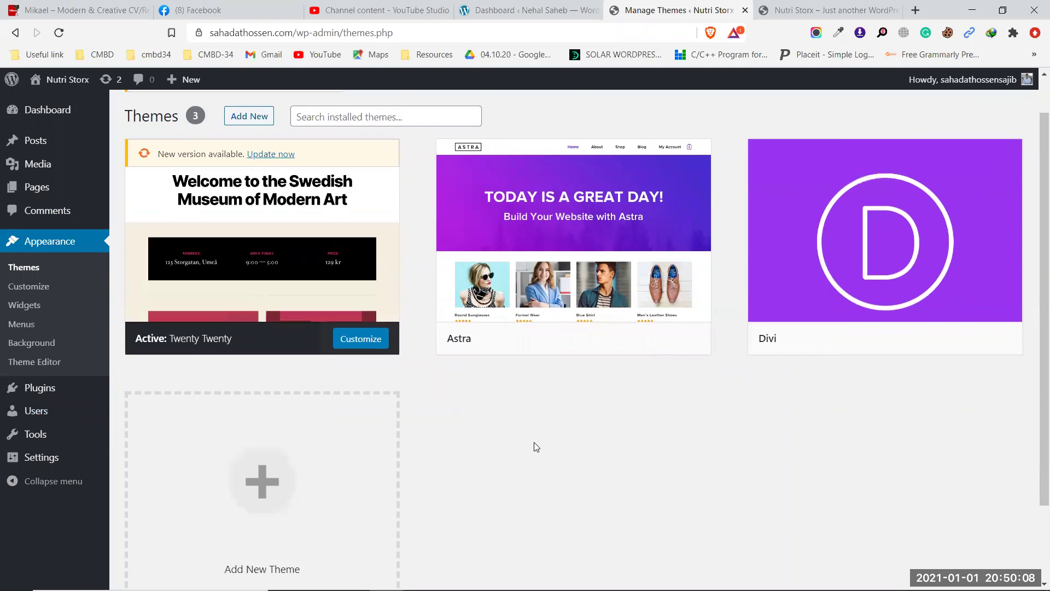
scroll(536, 447, "down", 2)
scroll(536, 447, "up", 3)
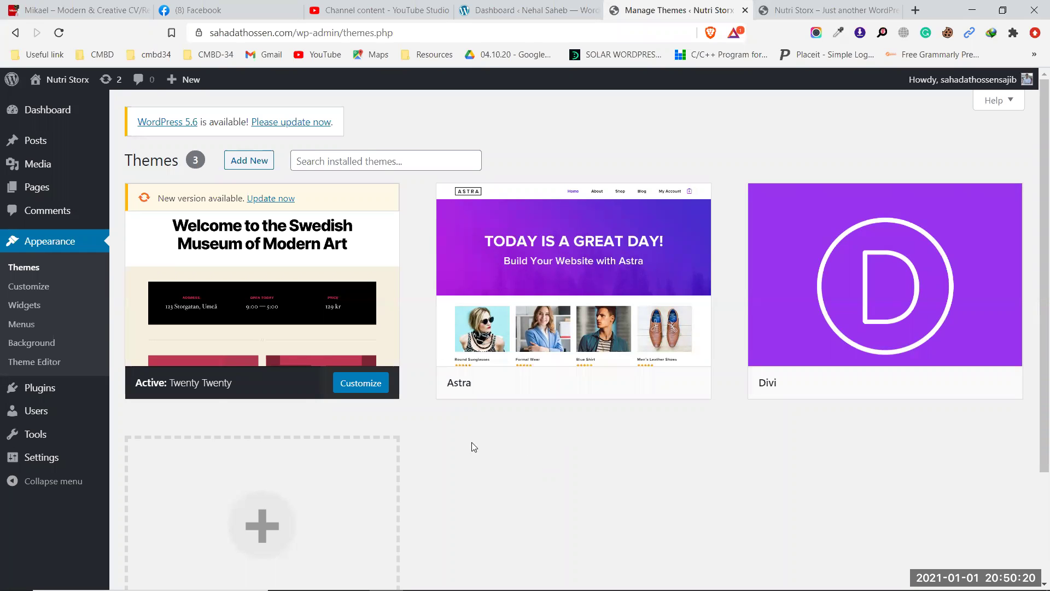
mouse_move(27, 386)
key("ctrl+Tab")
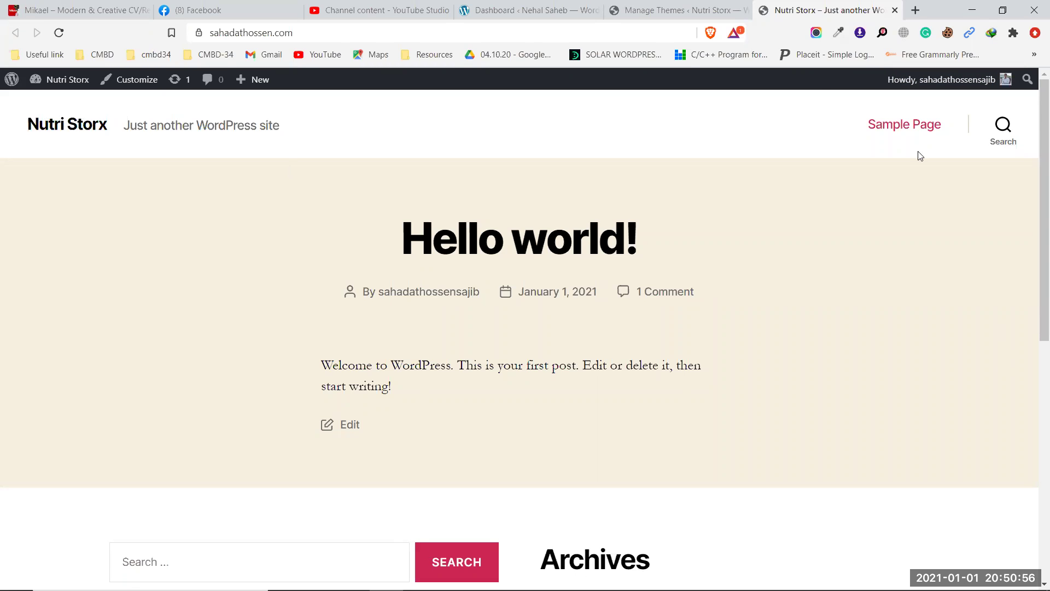
left_click(656, 9)
mouse_move(237, 308)
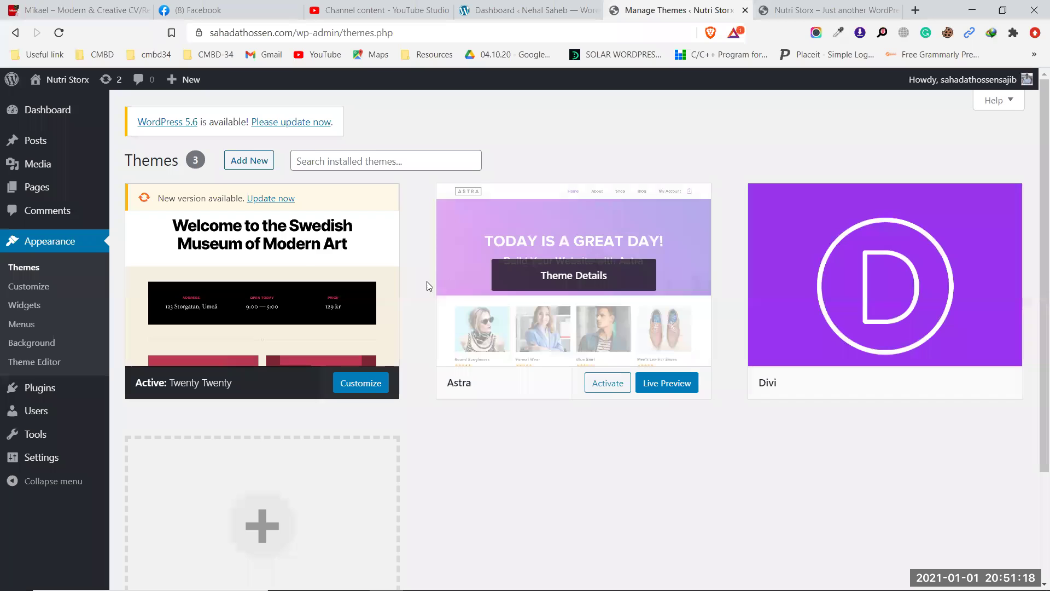
mouse_move(46, 406)
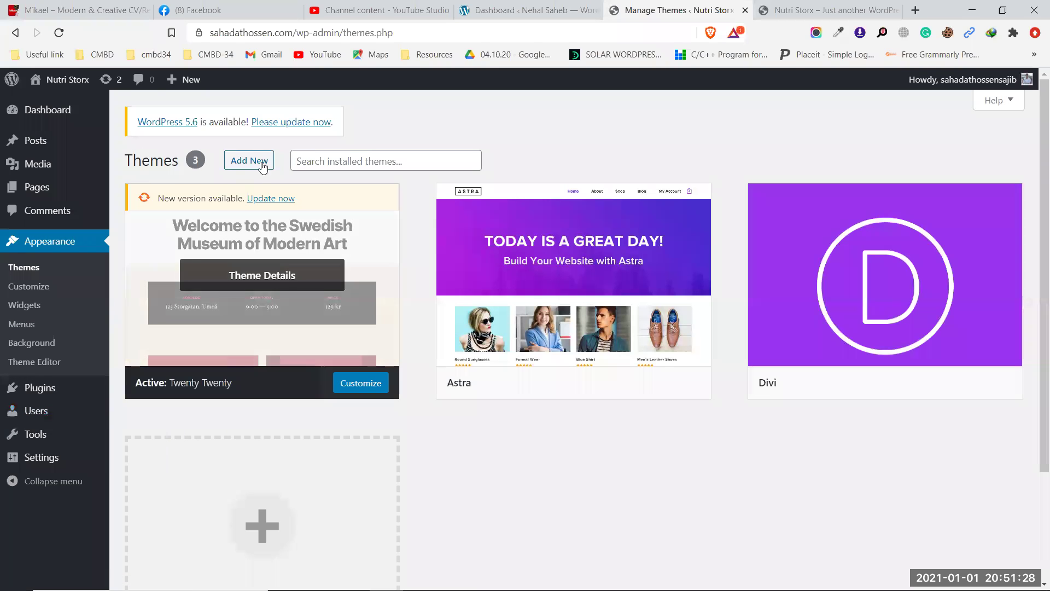
mouse_move(538, 244)
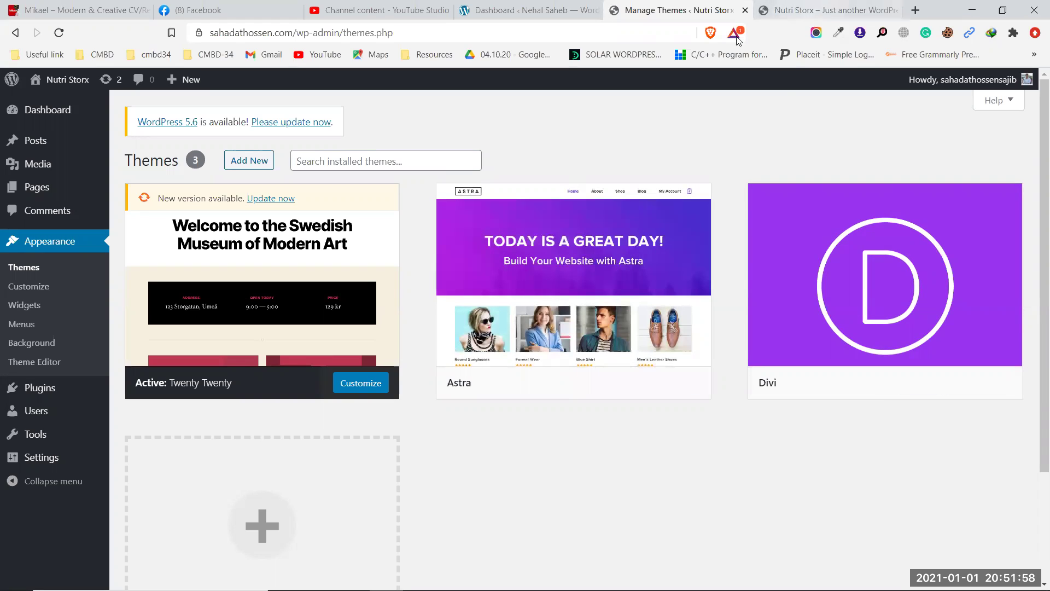
Search the web for "divi" in a new tab and open the Elegant Themes home page from the results
left_click(914, 12)
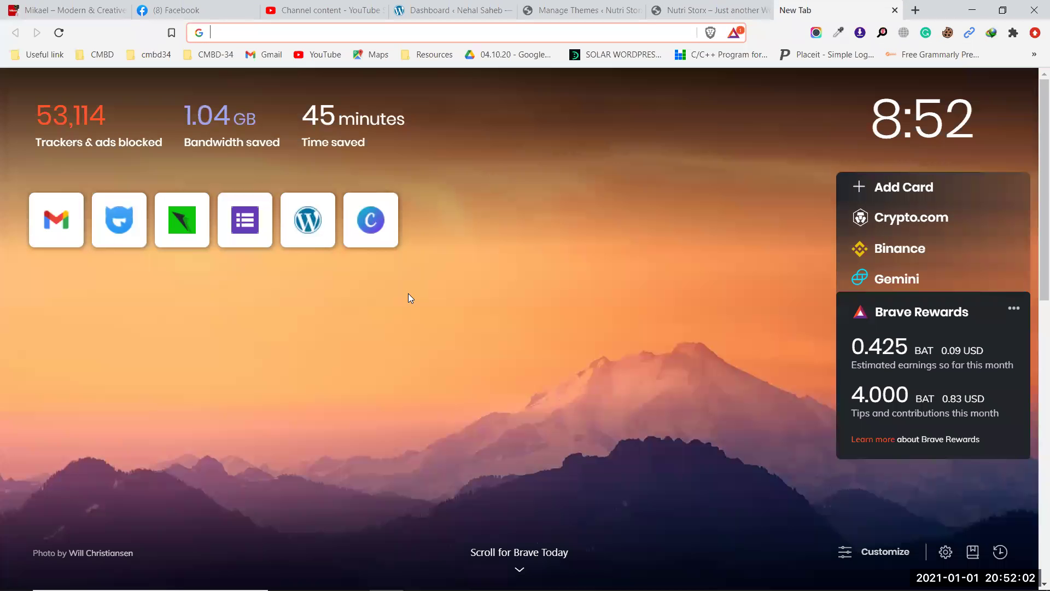
type("divi")
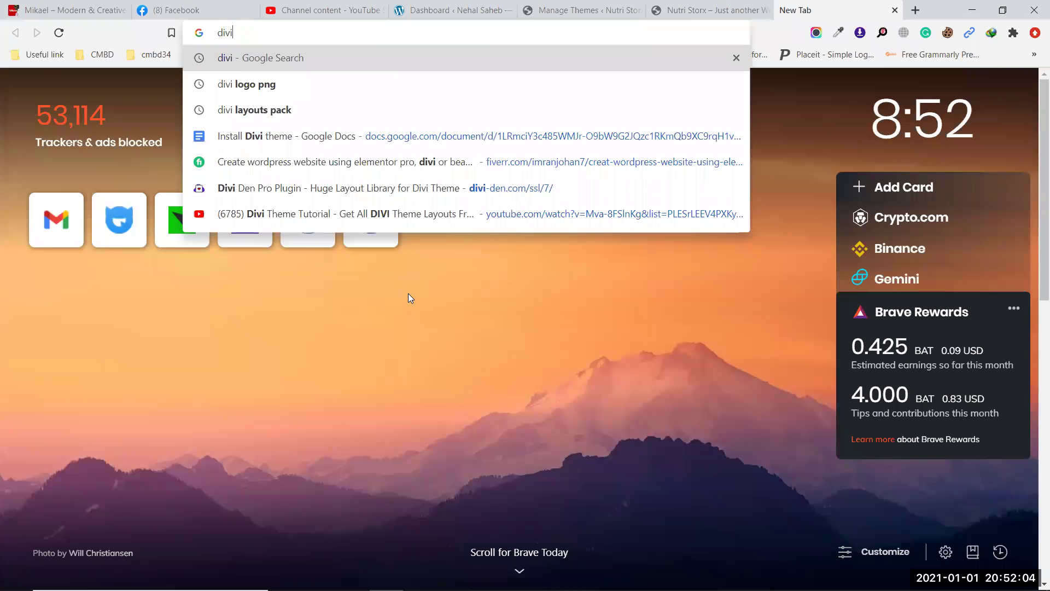
key("Return")
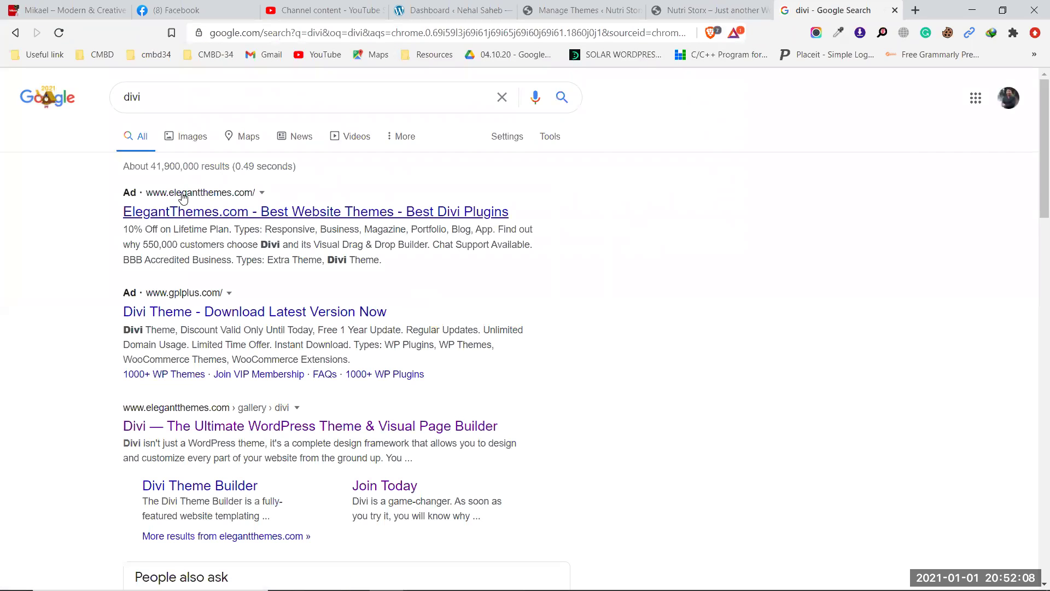
left_click(236, 198)
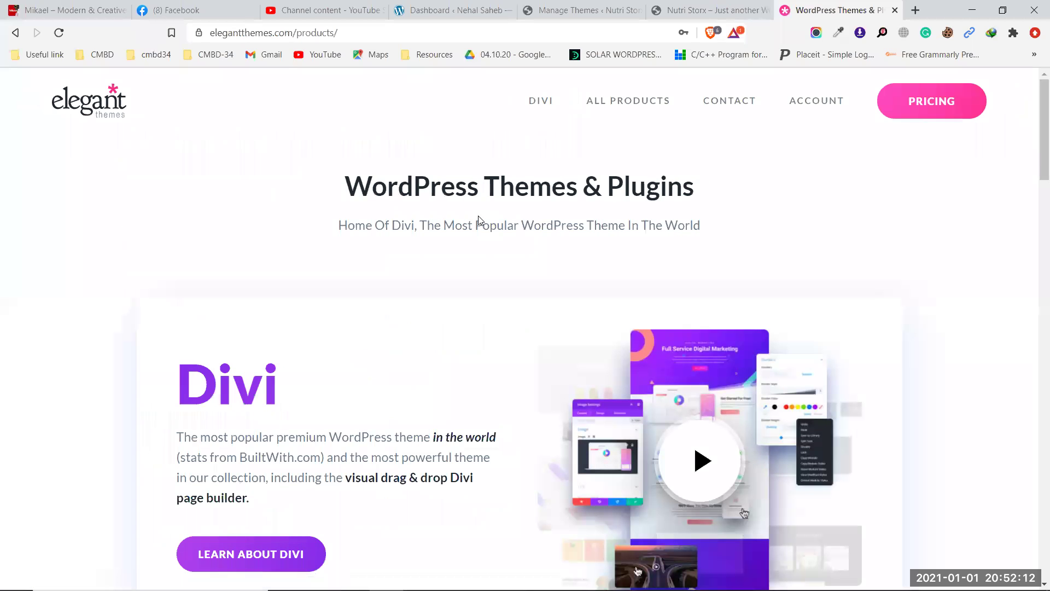
left_click(95, 110)
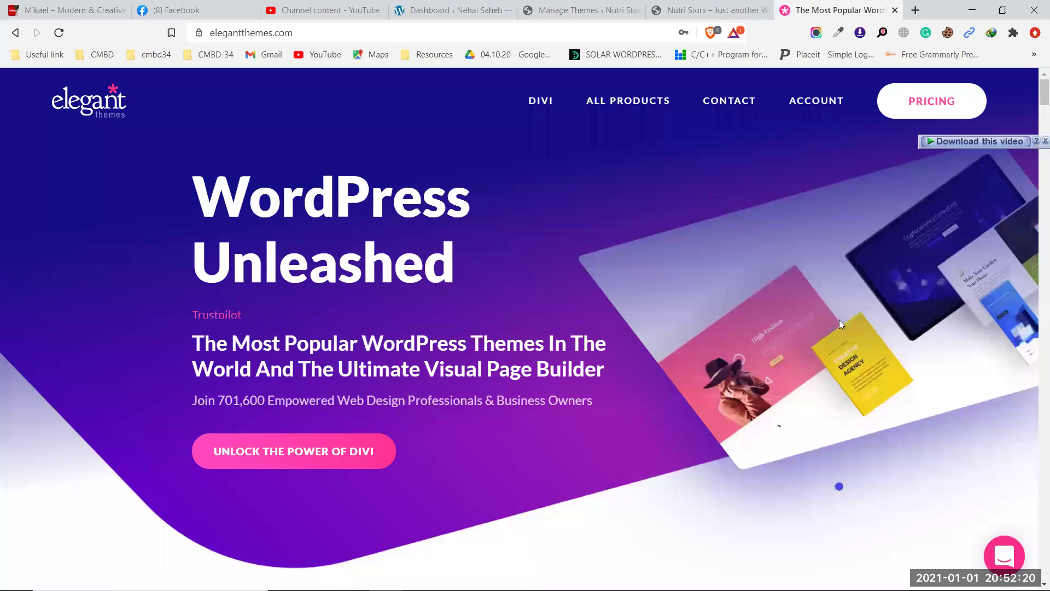
Look through the Elegant Themes home page, examining the Divi introduction, the layout categories and the visual builder features
mouse_move(826, 110)
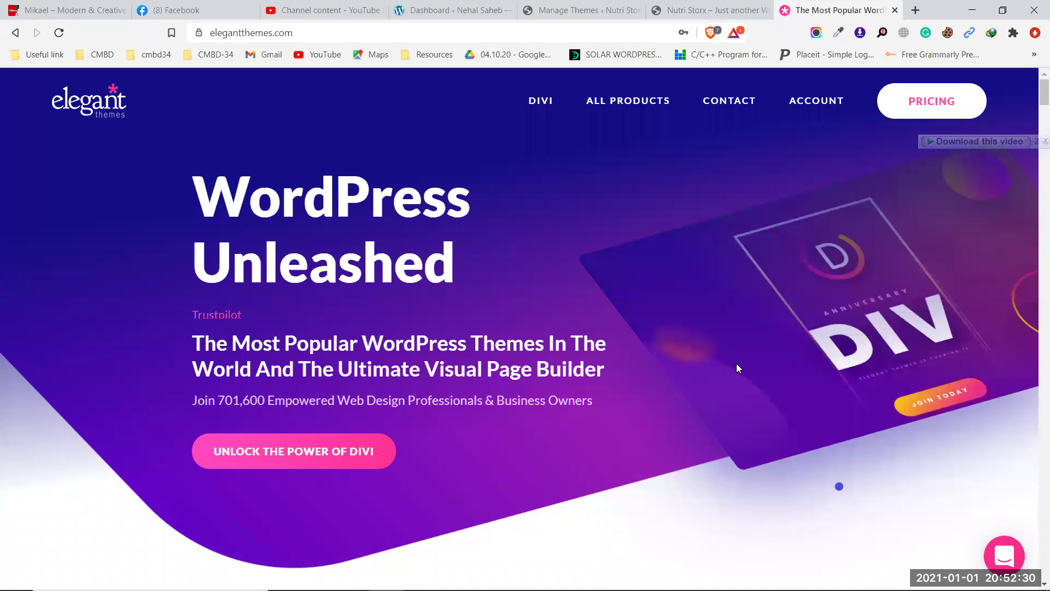
scroll(827, 353, "down", 6)
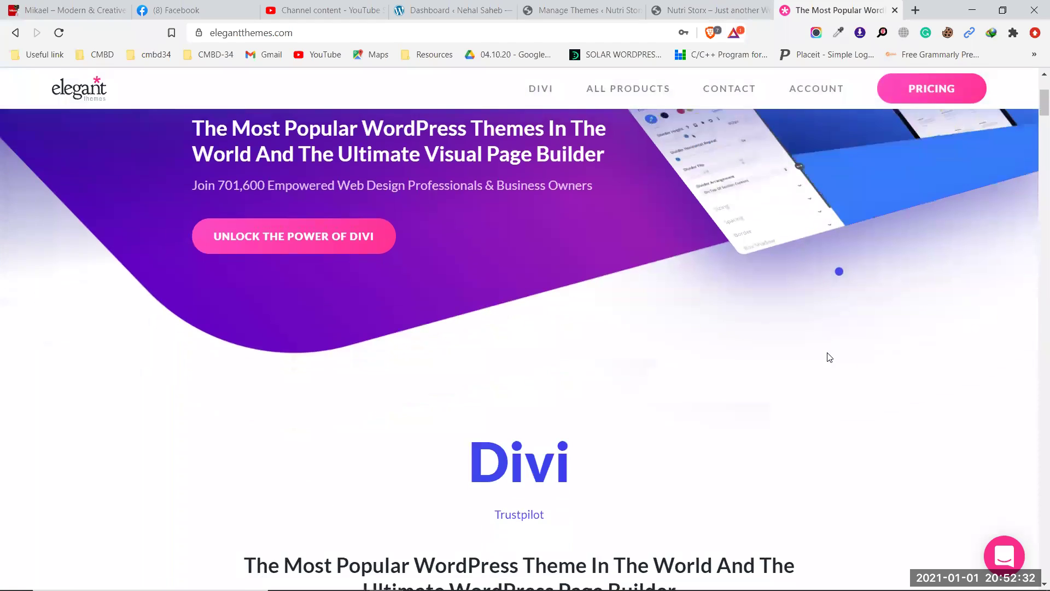
scroll(829, 357, "down", 9)
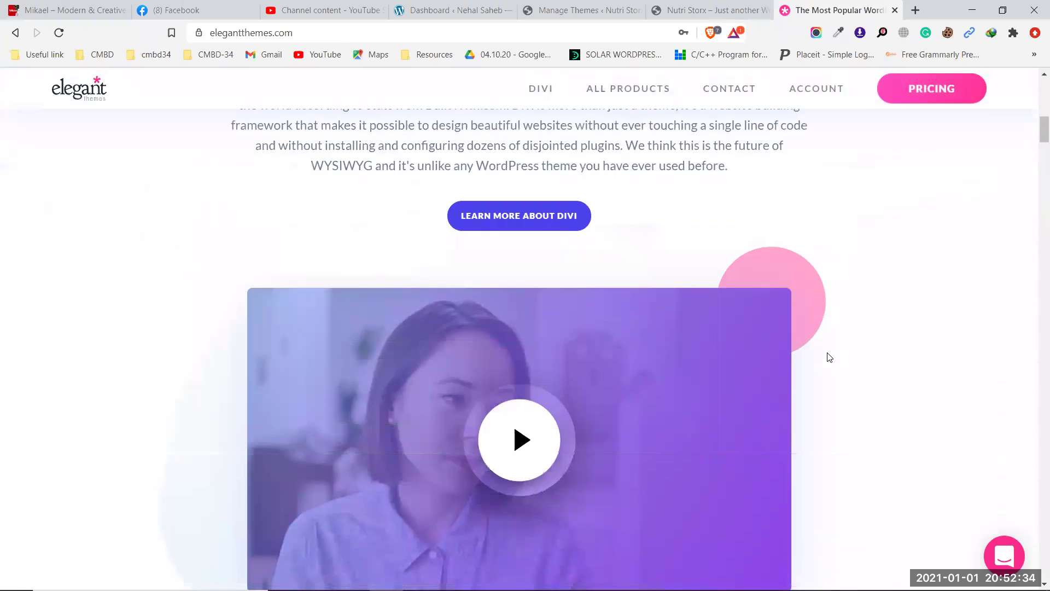
scroll(829, 357, "down", 9)
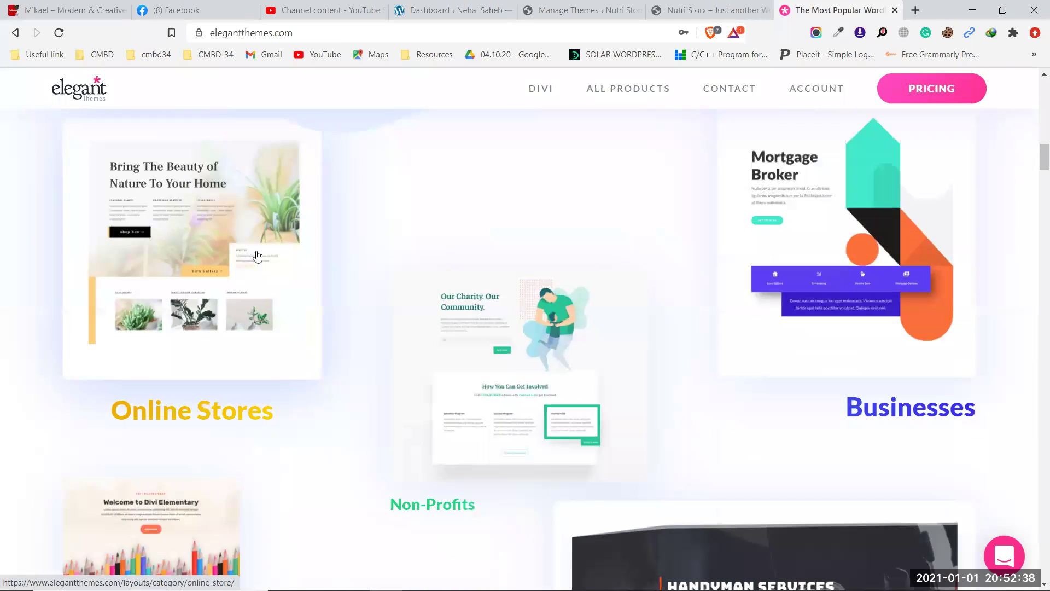
scroll(787, 306, "down", 7)
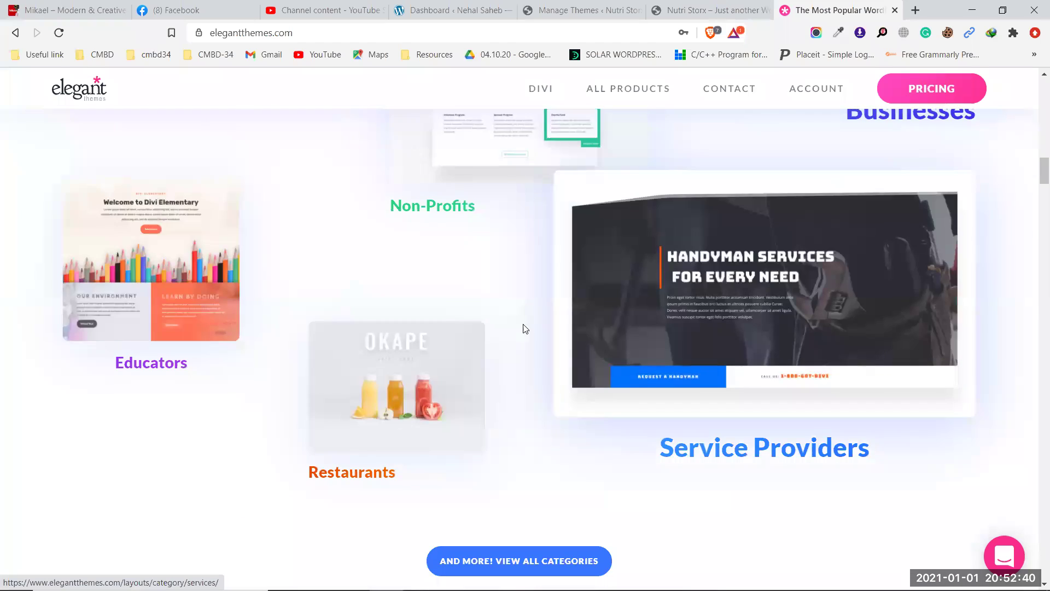
scroll(458, 327, "down", 11)
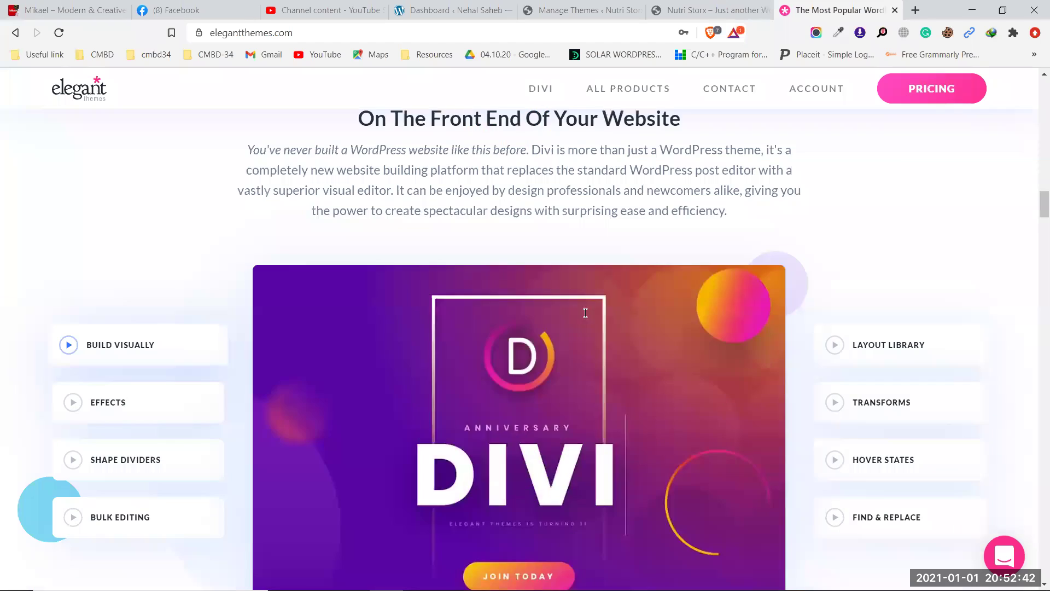
scroll(585, 317, "down", 1)
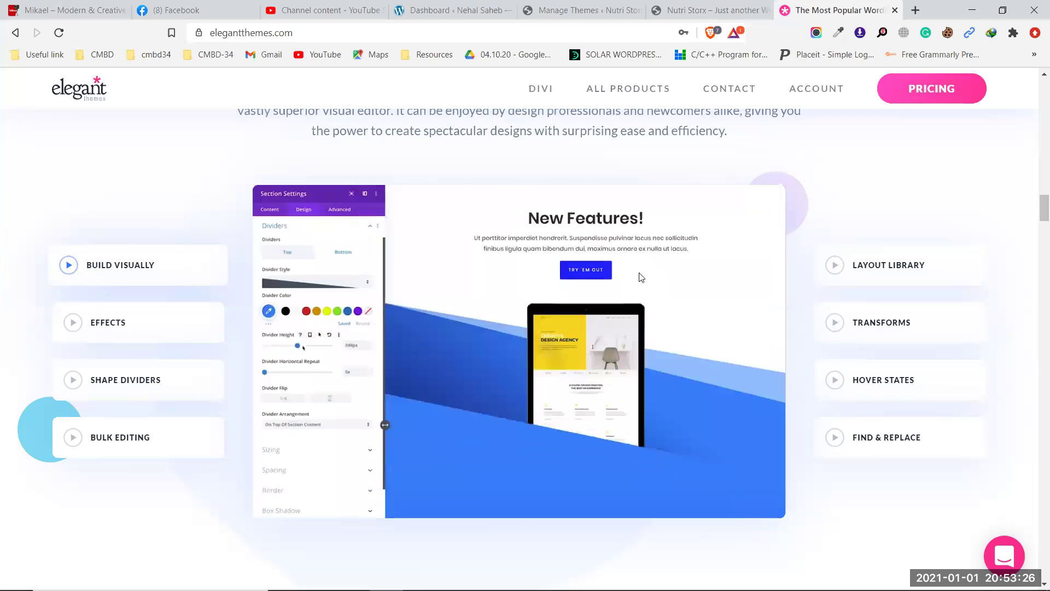
scroll(633, 306, "down", 2)
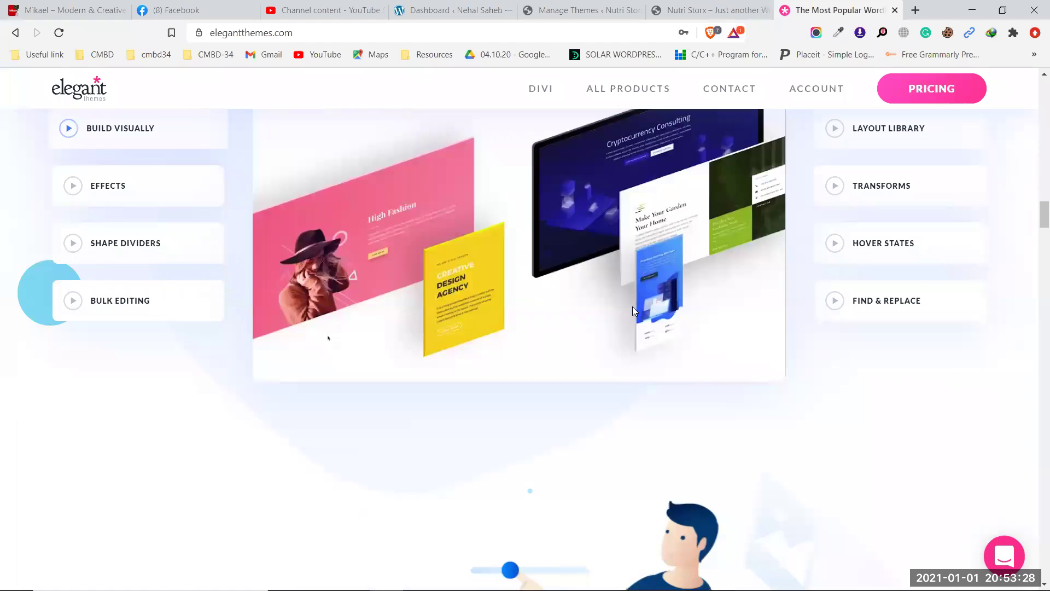
scroll(632, 306, "down", 3)
scroll(634, 312, "up", 12)
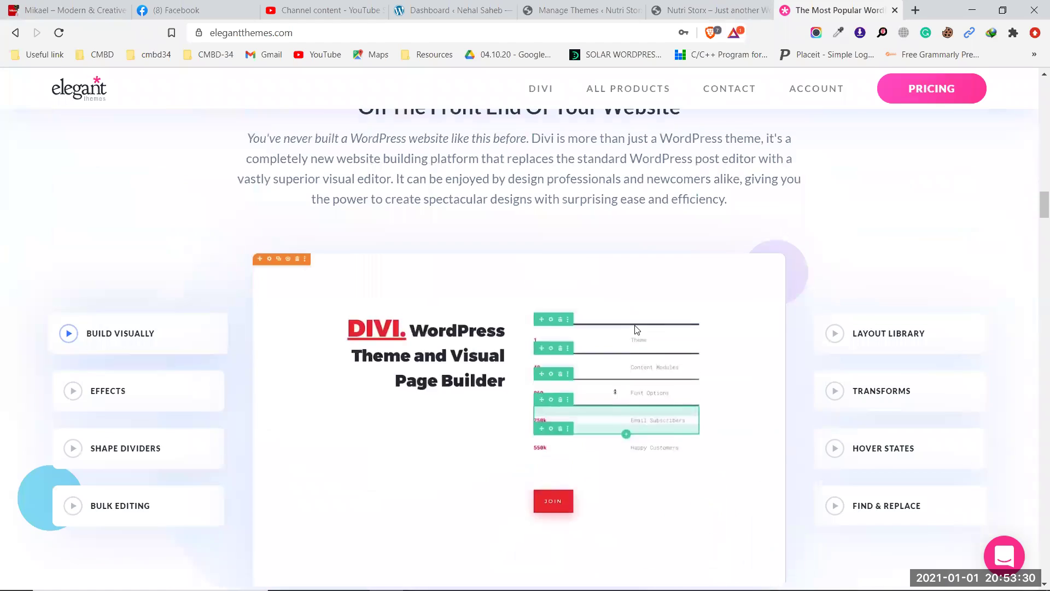
scroll(637, 330, "up", 5)
scroll(636, 331, "up", 2)
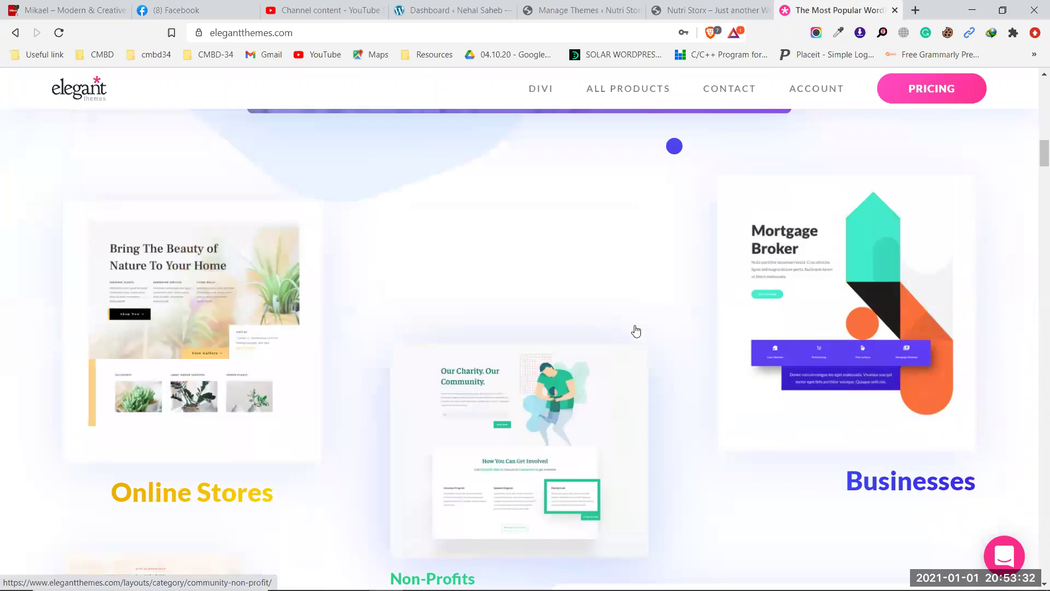
scroll(637, 331, "down", 1)
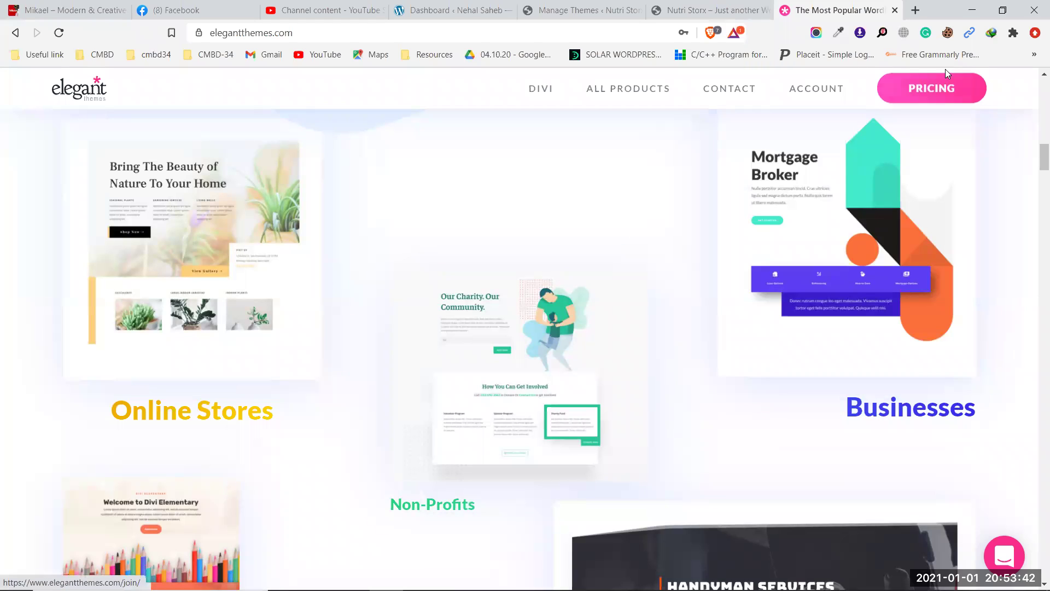
Open the Elegant Themes pricing page and read the headline about its license, website and user terms
left_click(937, 89)
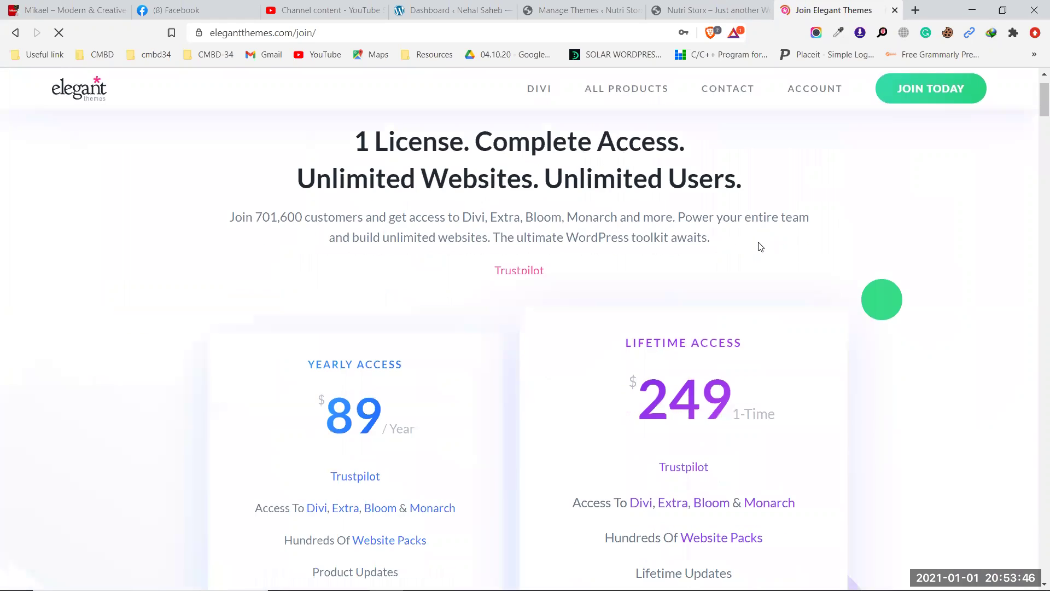
left_click_drag(356, 207, 729, 211)
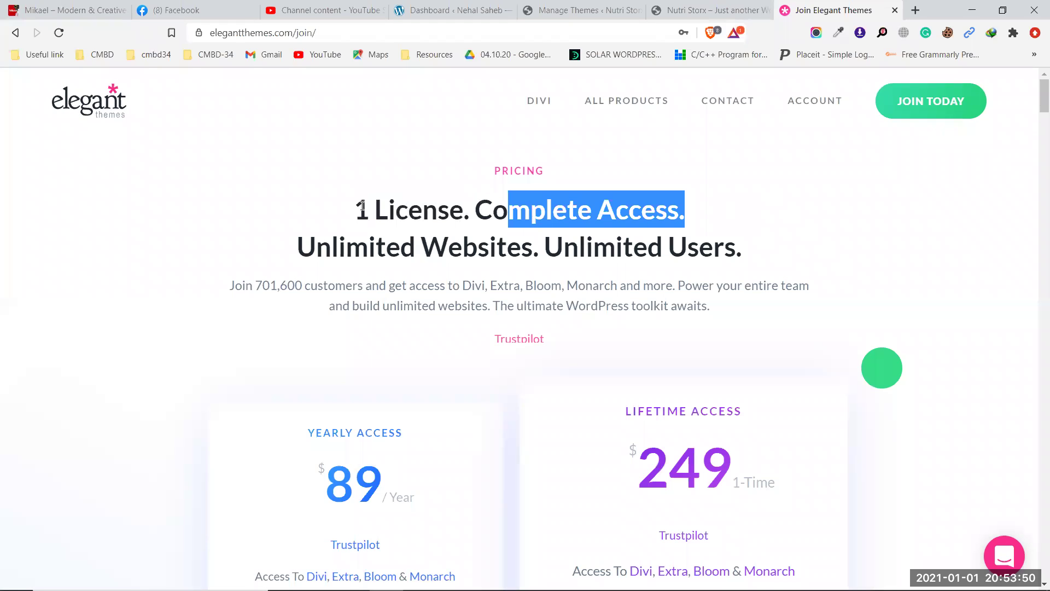
left_click_drag(298, 248, 565, 246)
left_click(635, 240)
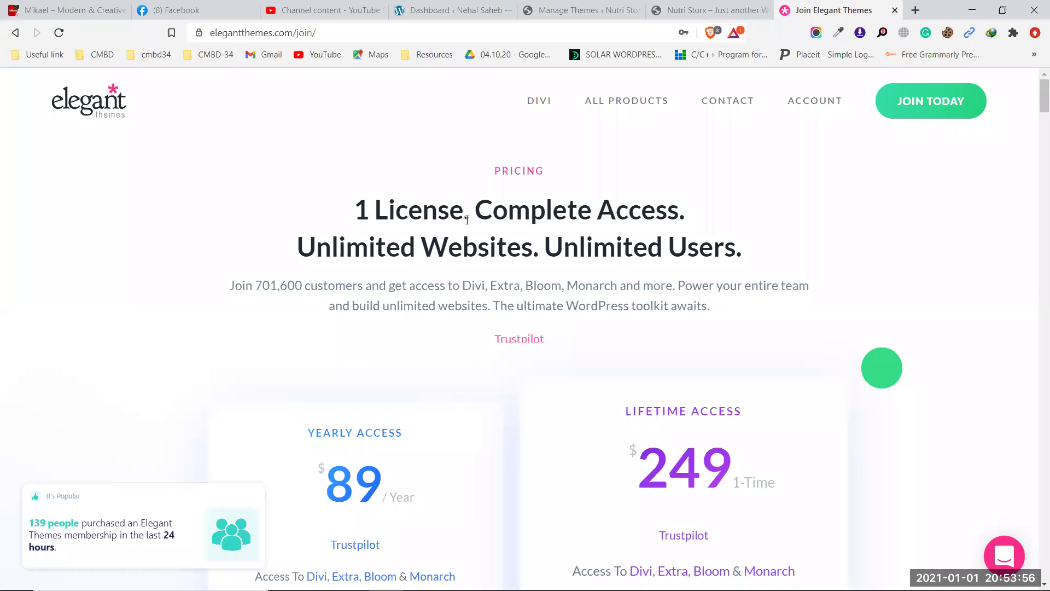
left_click_drag(297, 246, 463, 244)
left_click(535, 229)
left_click_drag(535, 230, 298, 246)
left_click(570, 279)
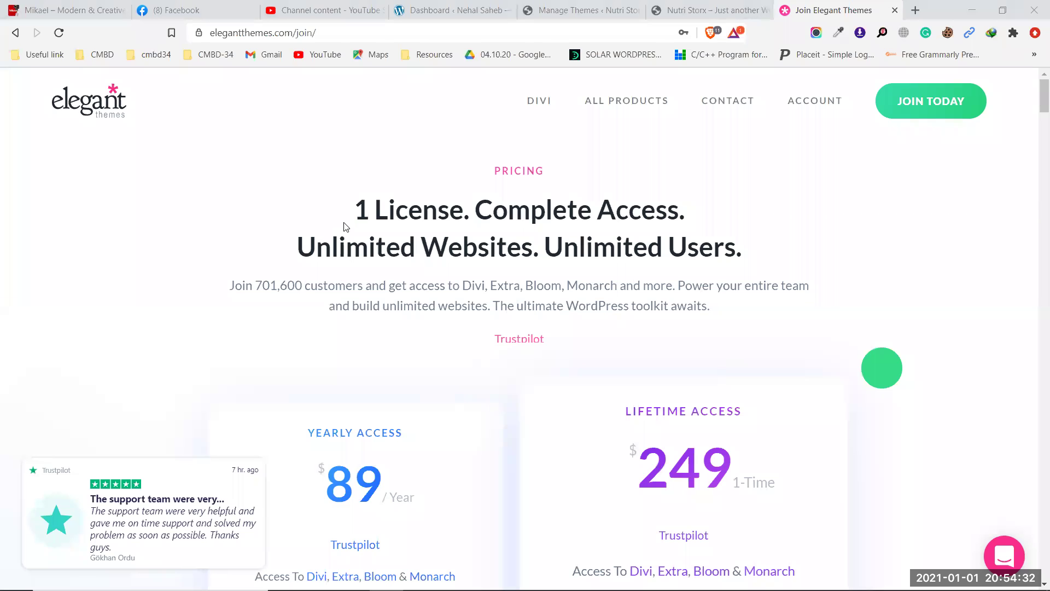
Compare the prices and included features of the yearly and lifetime access plans
scroll(452, 317, "down", 3)
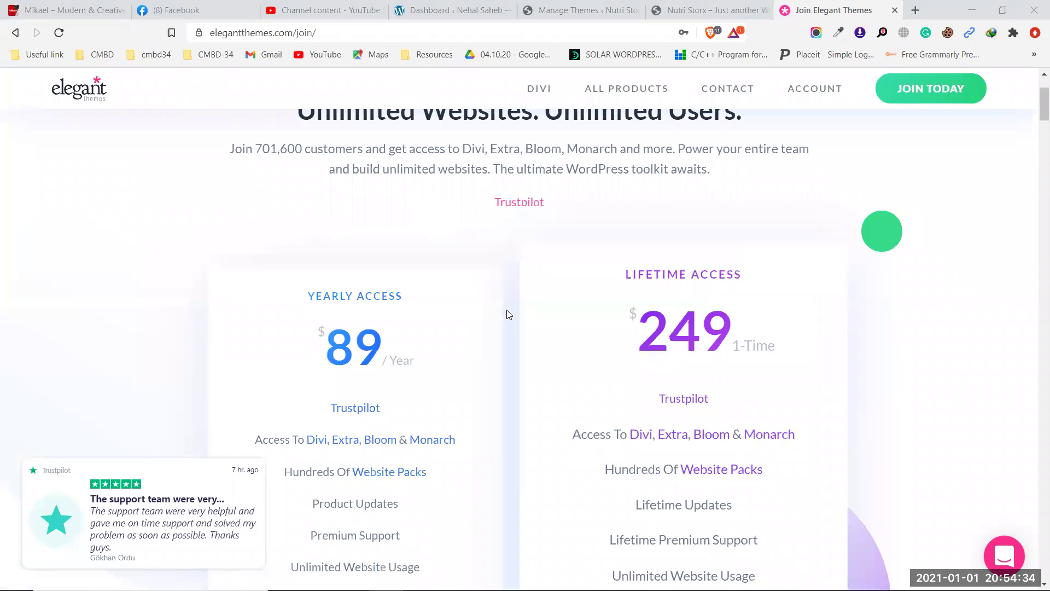
scroll(506, 315, "up", 1)
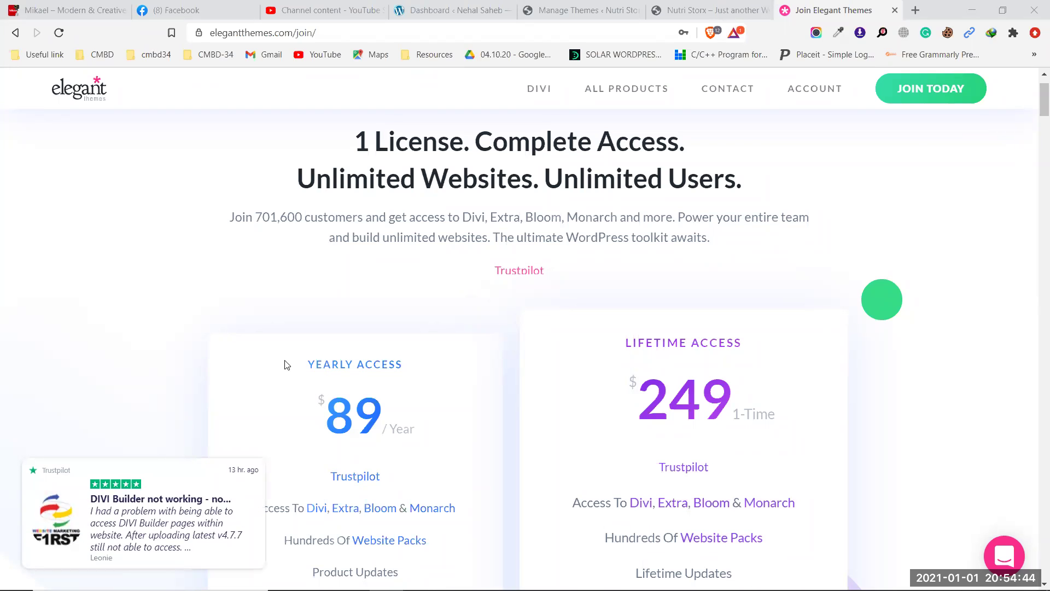
scroll(492, 362, "down", 2)
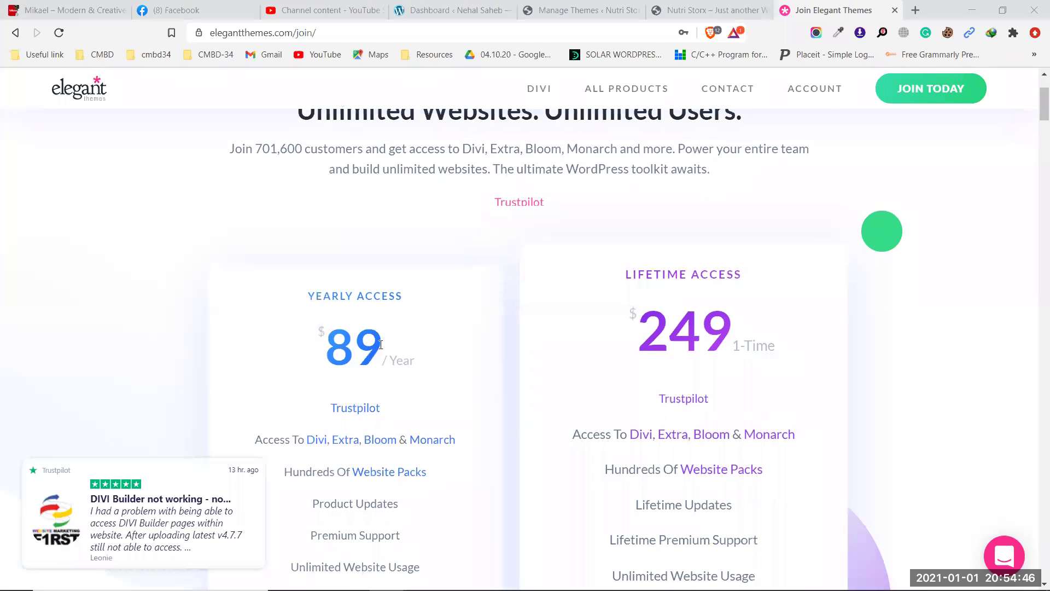
Examine the yearly access plan's price, billing period and Unlimited Website Usage details alongside the lifetime plan
left_click_drag(393, 356, 424, 359)
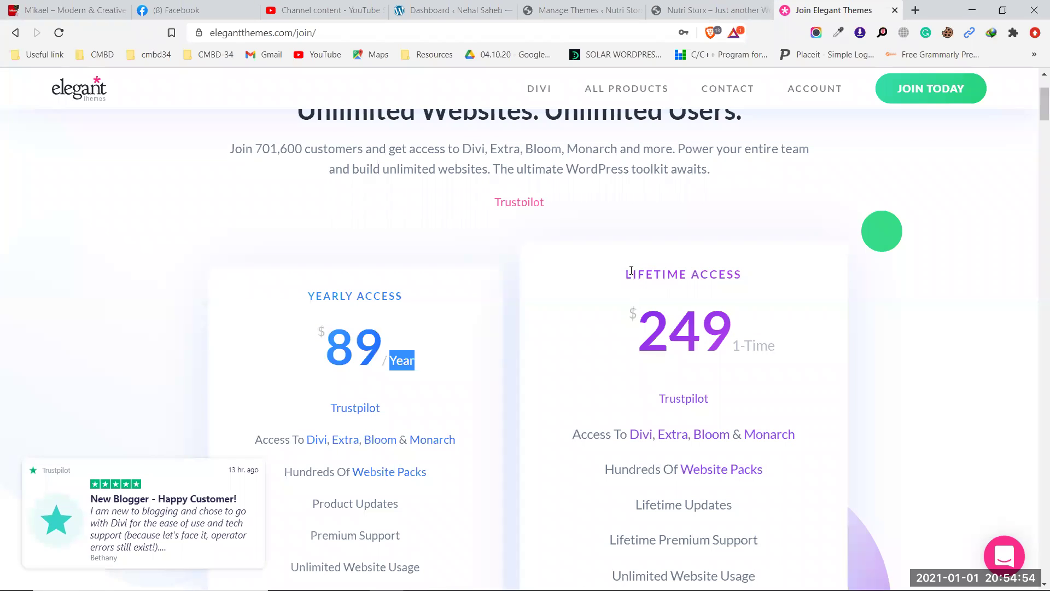
left_click_drag(625, 276, 751, 268)
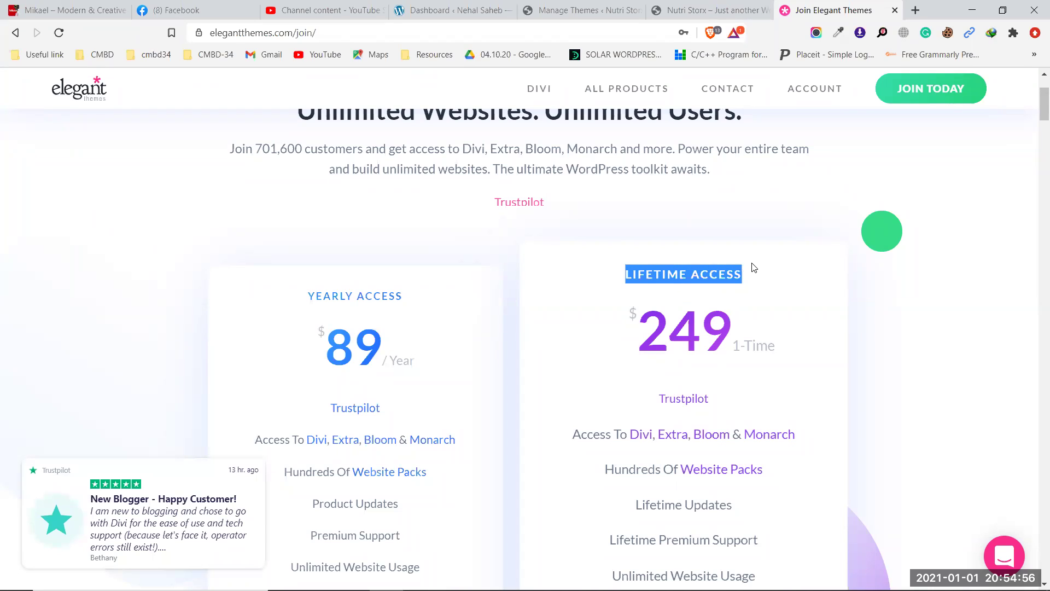
left_click(753, 267)
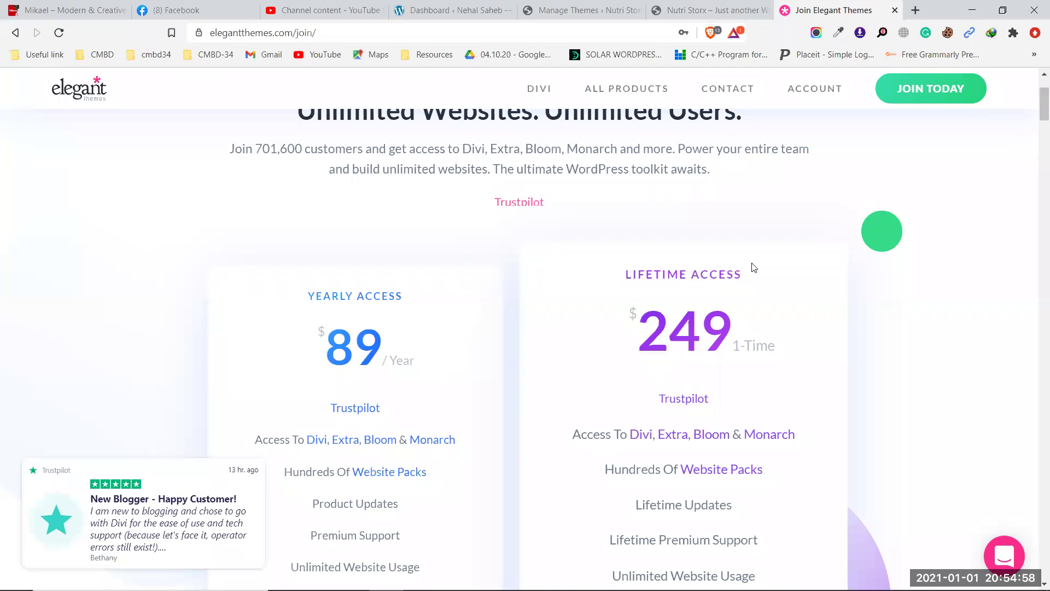
scroll(473, 342, "up", 3)
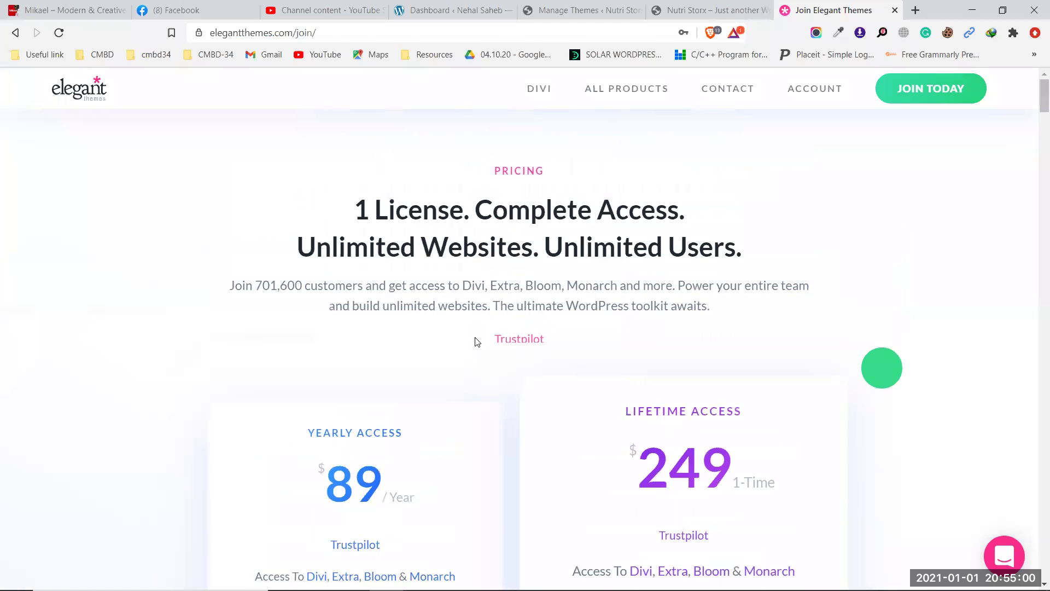
scroll(476, 342, "down", 4)
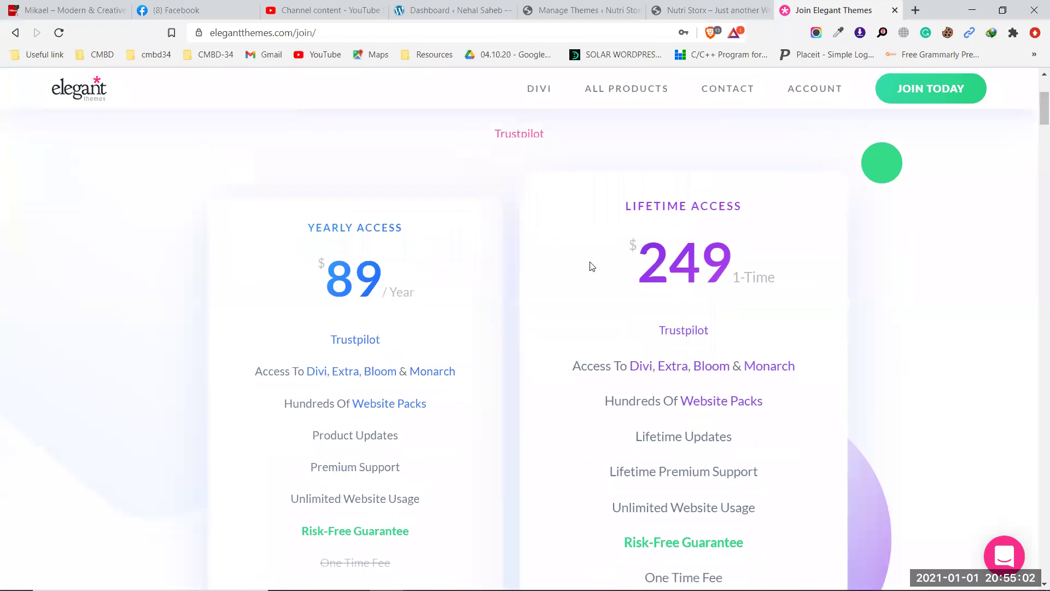
left_click_drag(321, 231, 353, 239)
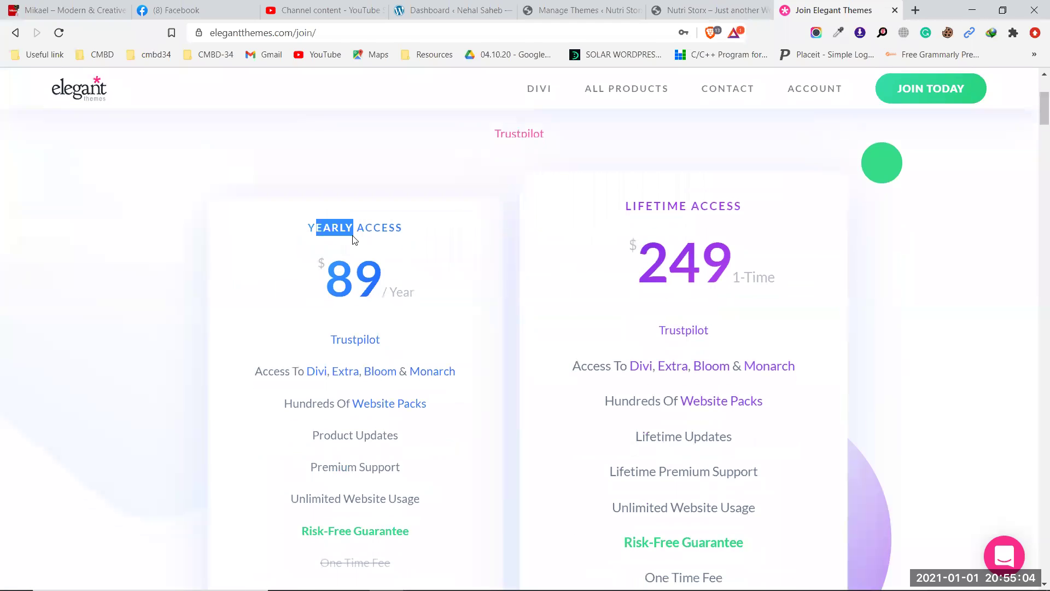
double_click(330, 271)
left_click(374, 264)
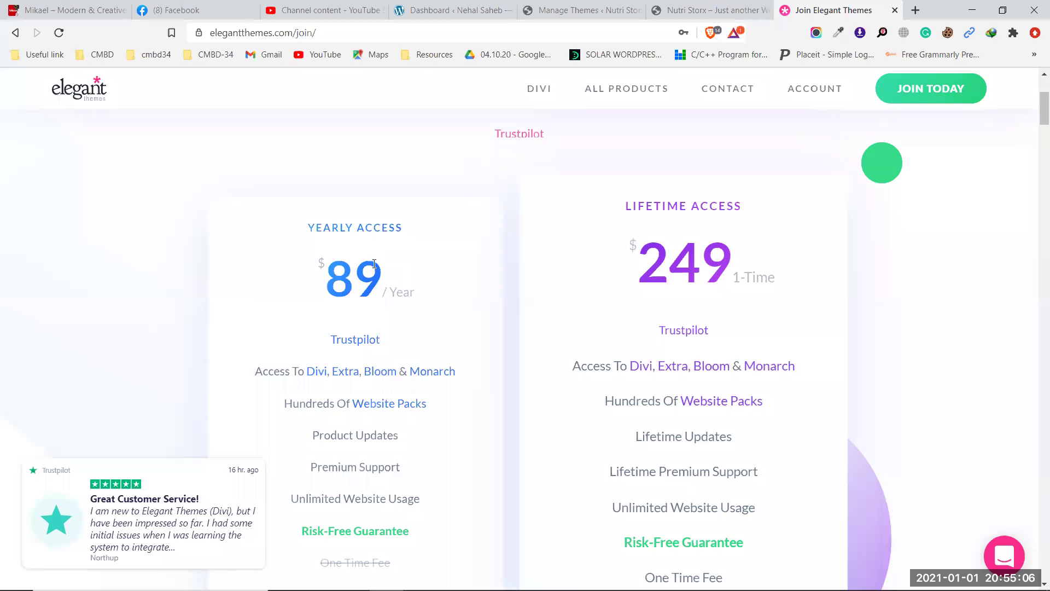
double_click(392, 290)
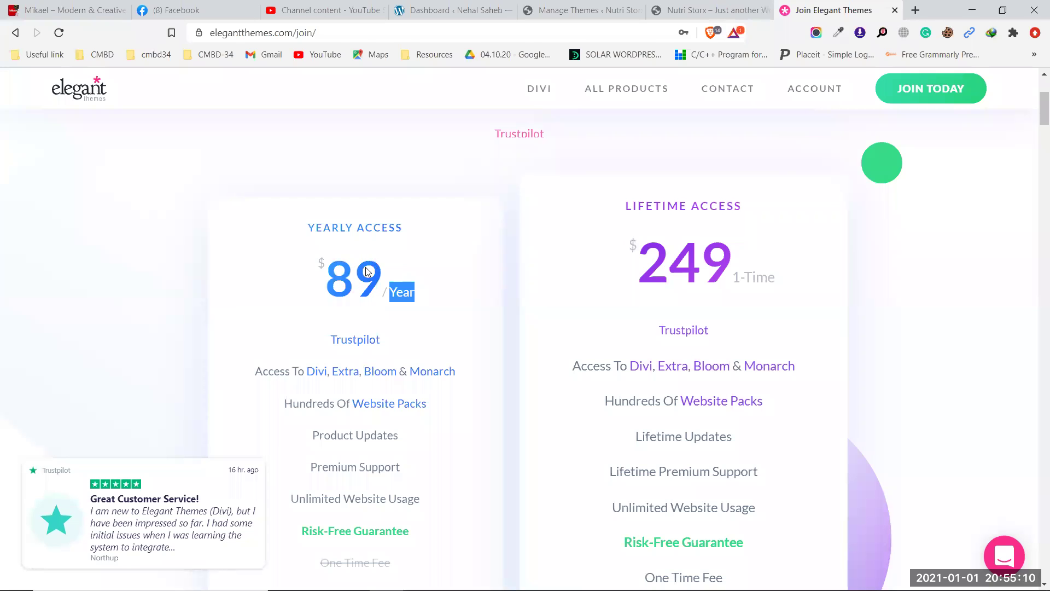
scroll(422, 287, "down", 1)
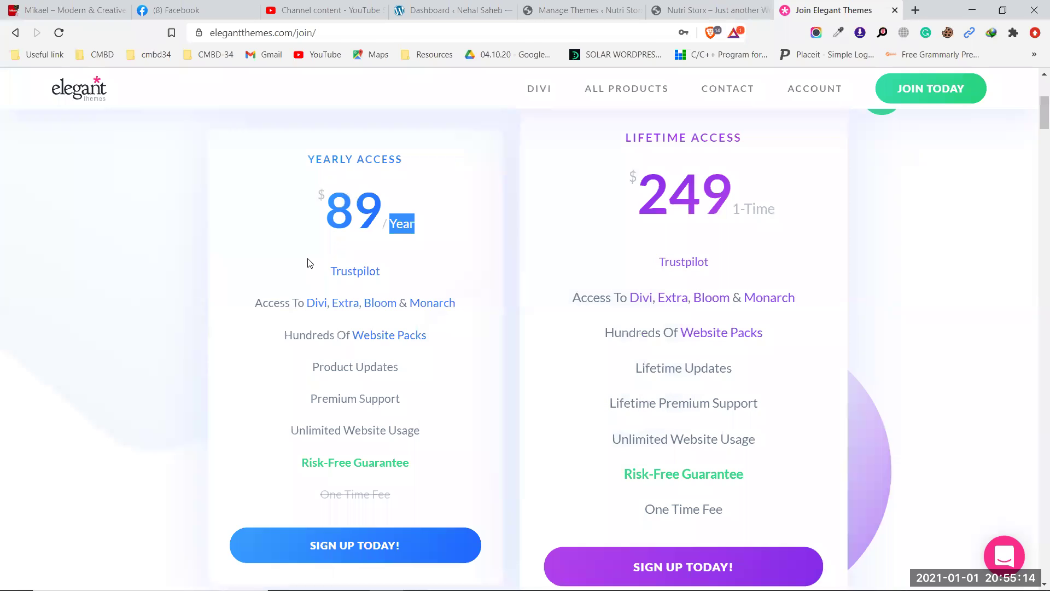
mouse_move(340, 423)
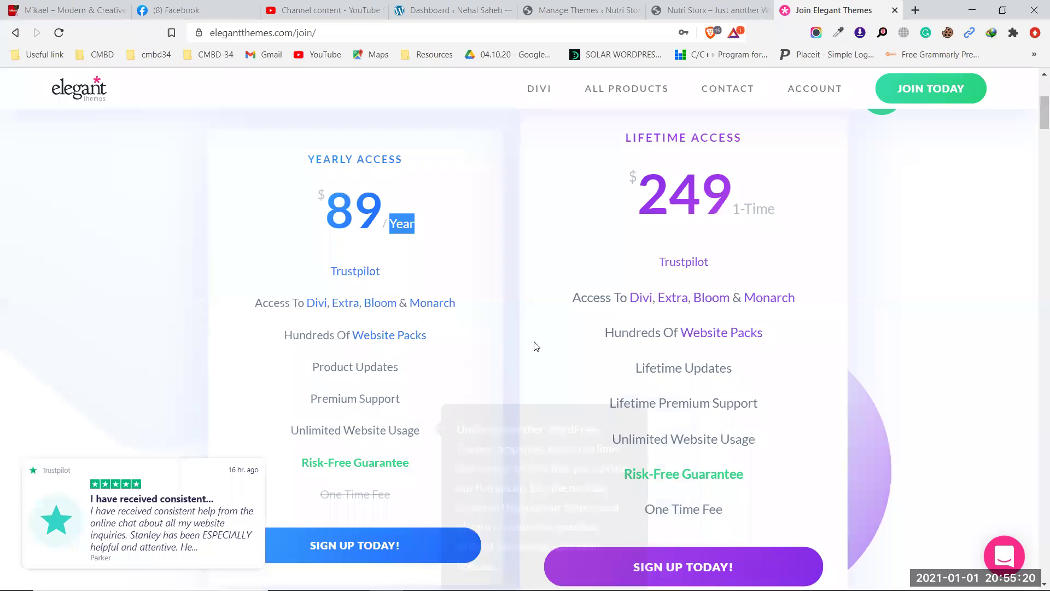
Examine the lifetime access plan's one-time price and the updates, support and usage it includes
scroll(615, 292, "up", 3)
left_click_drag(630, 276, 727, 264)
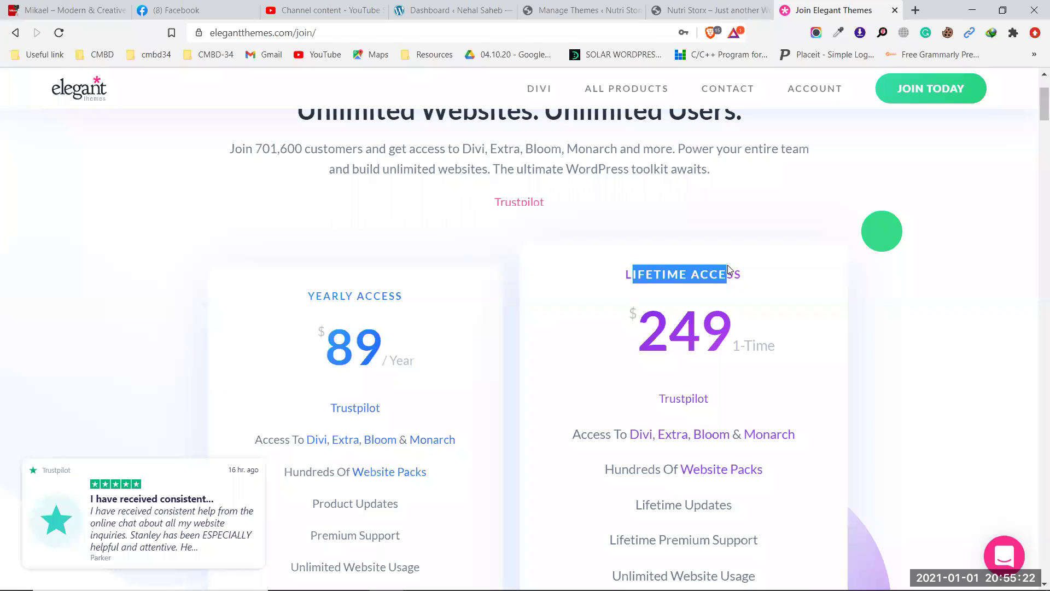
left_click(747, 266)
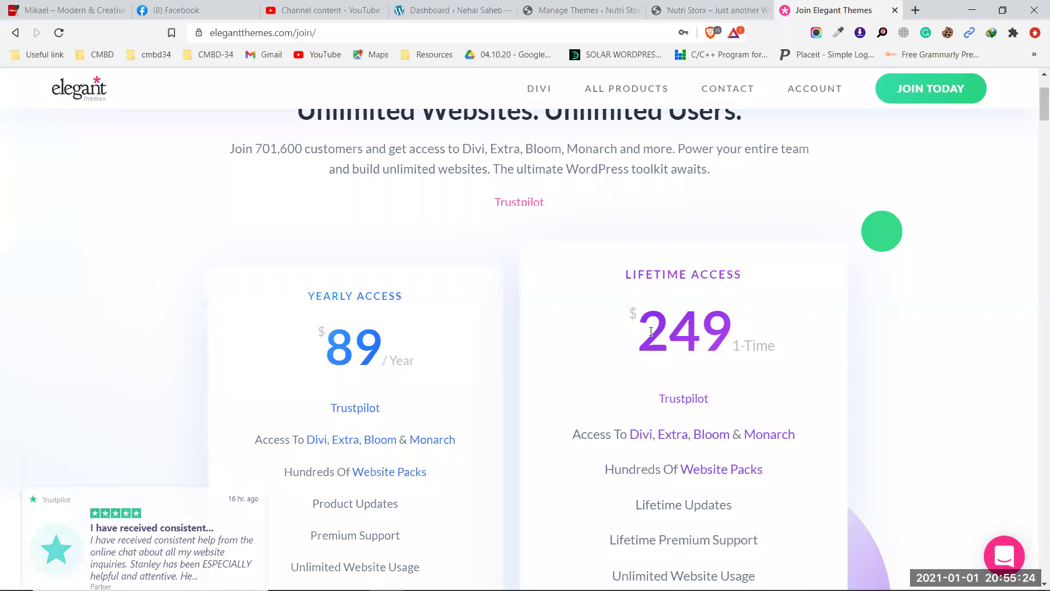
left_click_drag(647, 334, 719, 328)
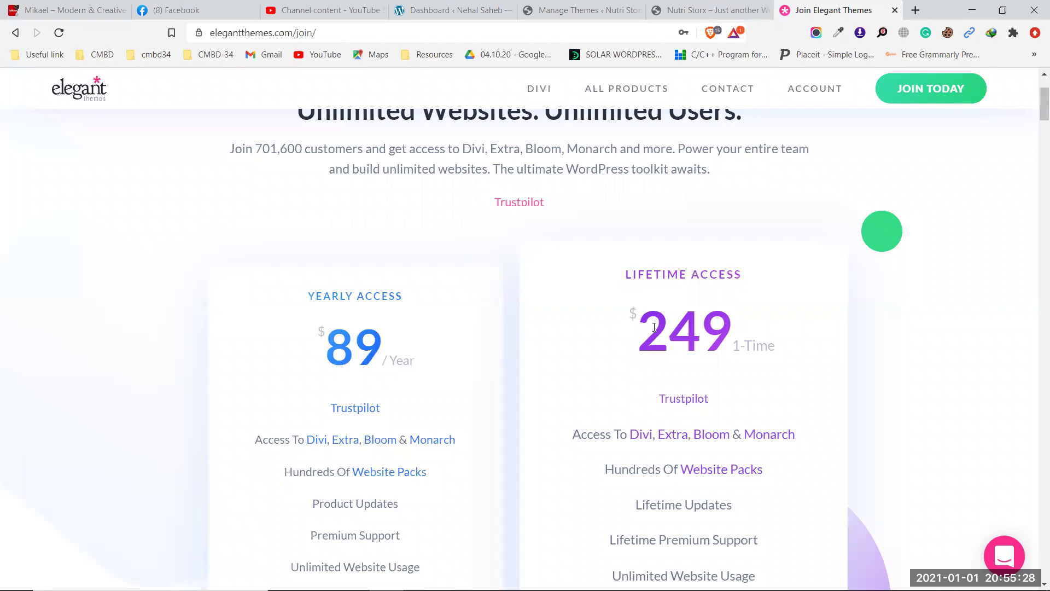
left_click_drag(654, 327, 730, 324)
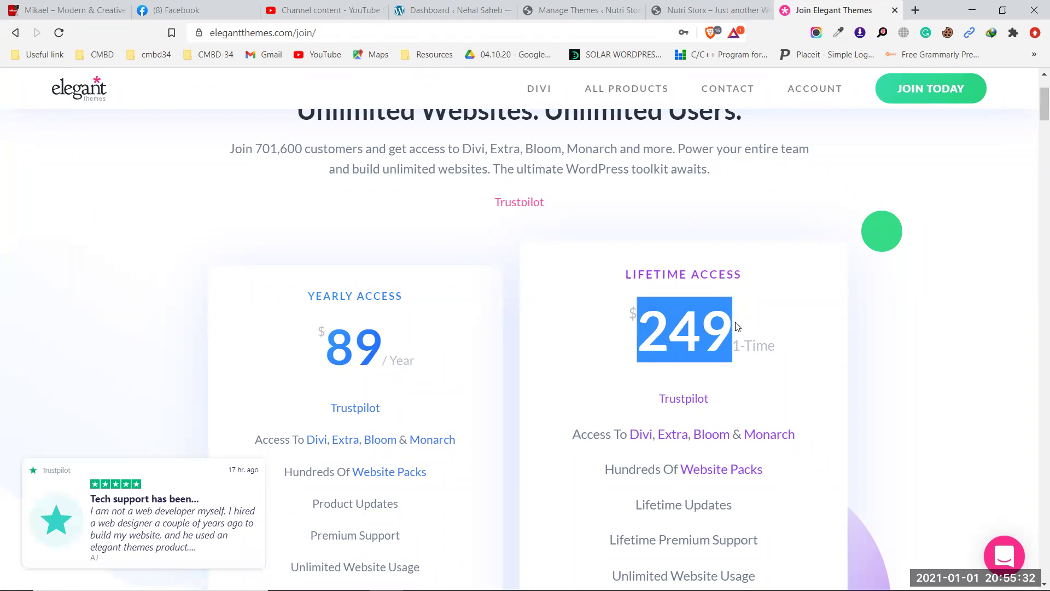
left_click(765, 326)
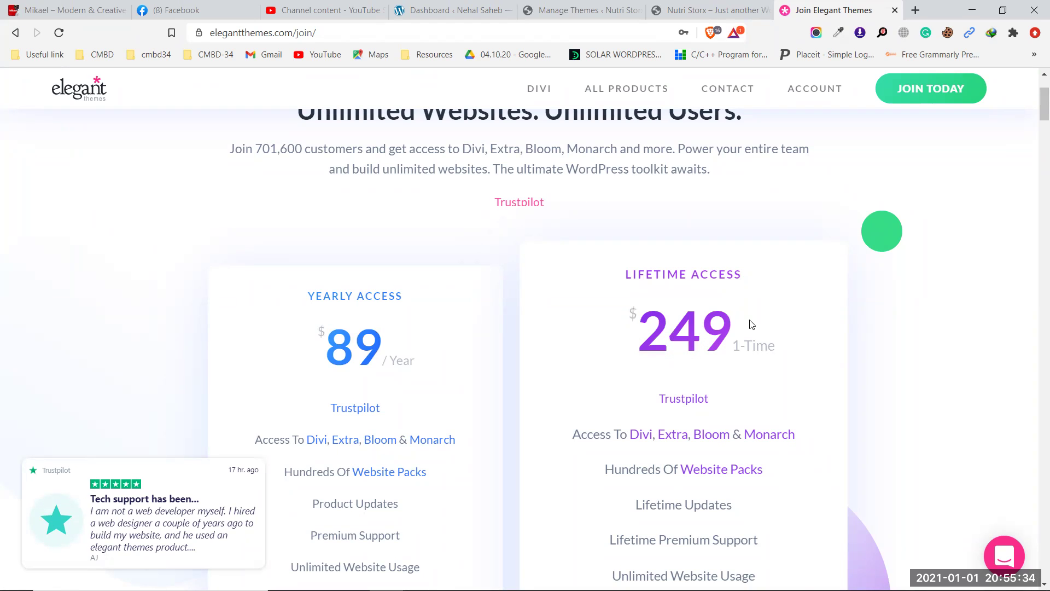
double_click(659, 327)
left_click(753, 333)
double_click(714, 332)
left_click_drag(715, 332, 745, 327)
left_click(751, 326)
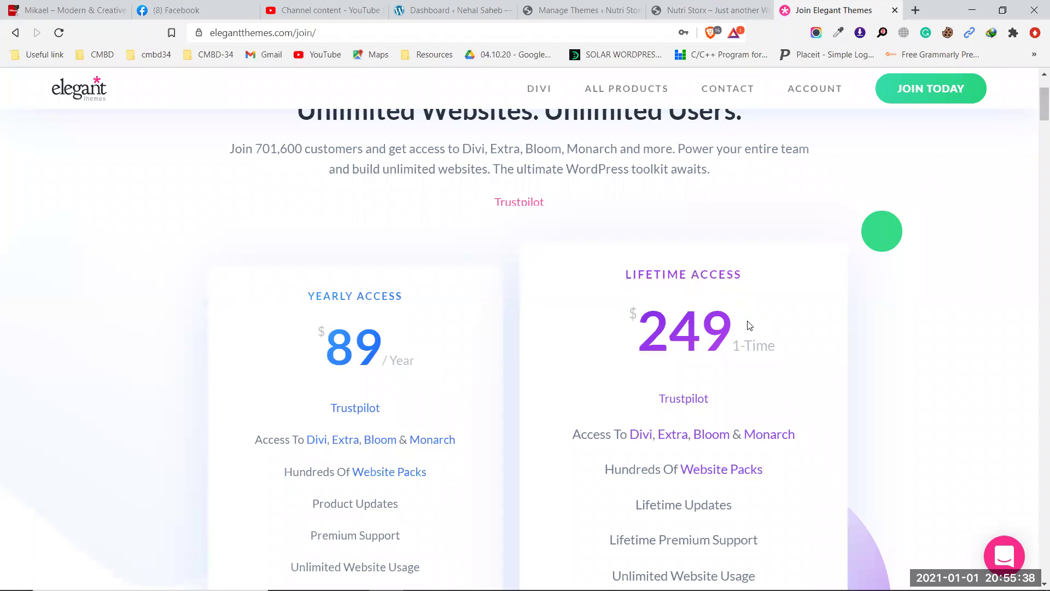
scroll(745, 328, "down", 3)
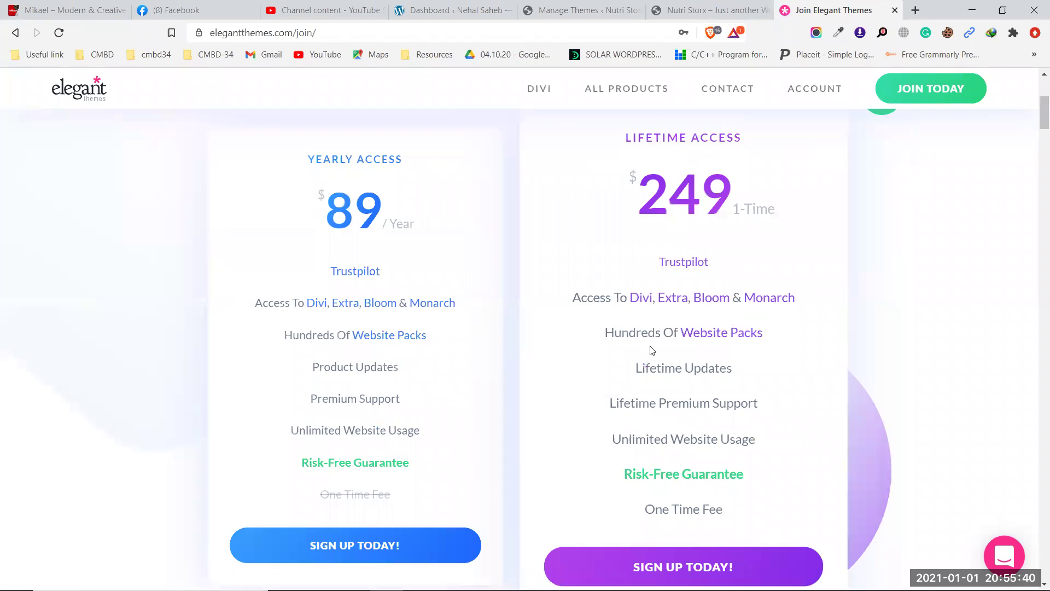
scroll(651, 350, "up", 2)
mouse_move(659, 466)
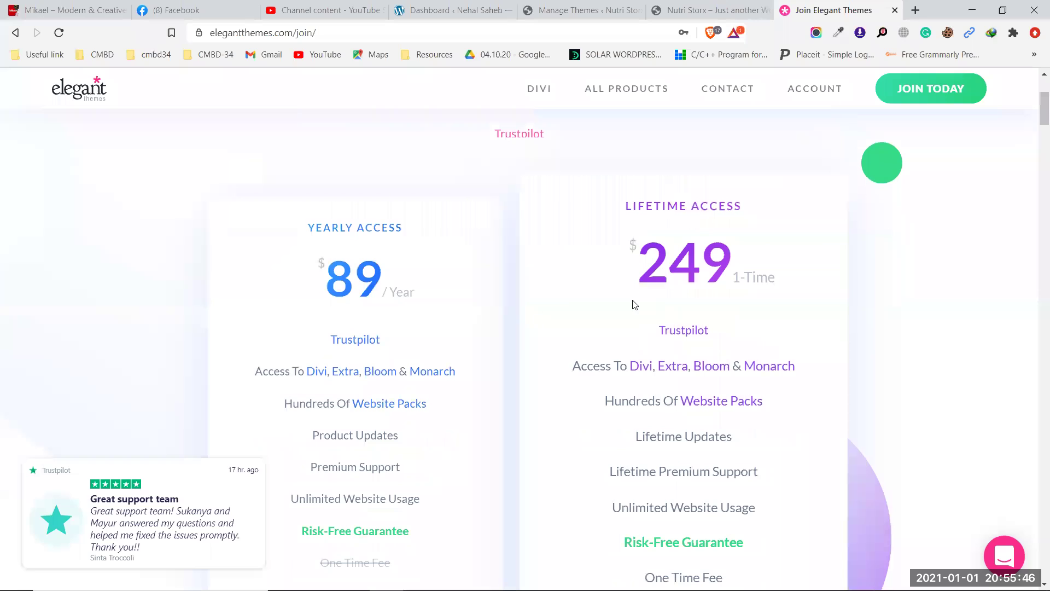
Open the Divi Layouts Library and read how many layout packs it offers
scroll(548, 359, "up", 4)
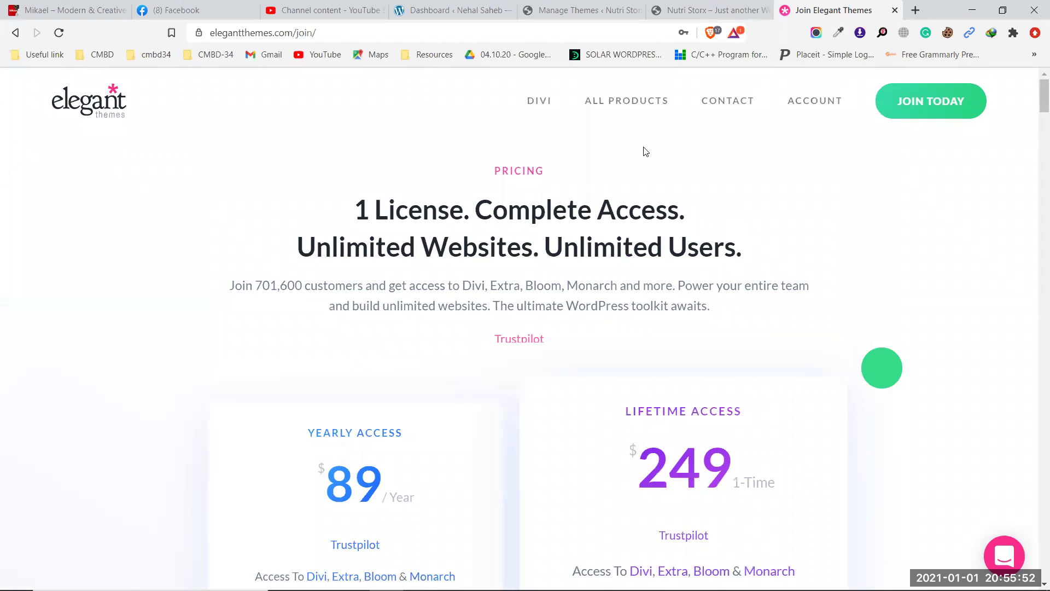
mouse_move(538, 101)
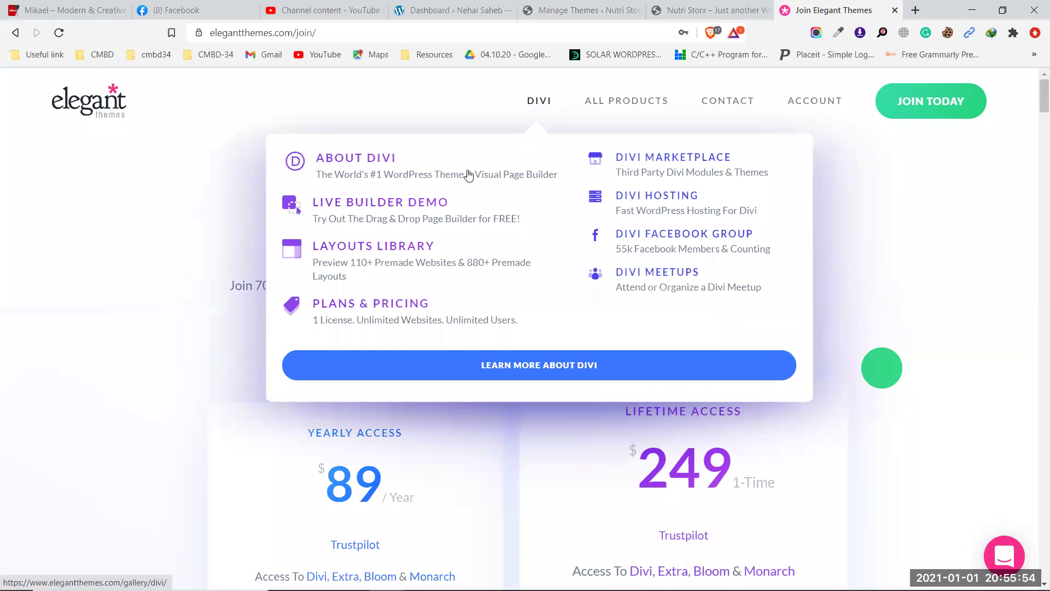
left_click(402, 256)
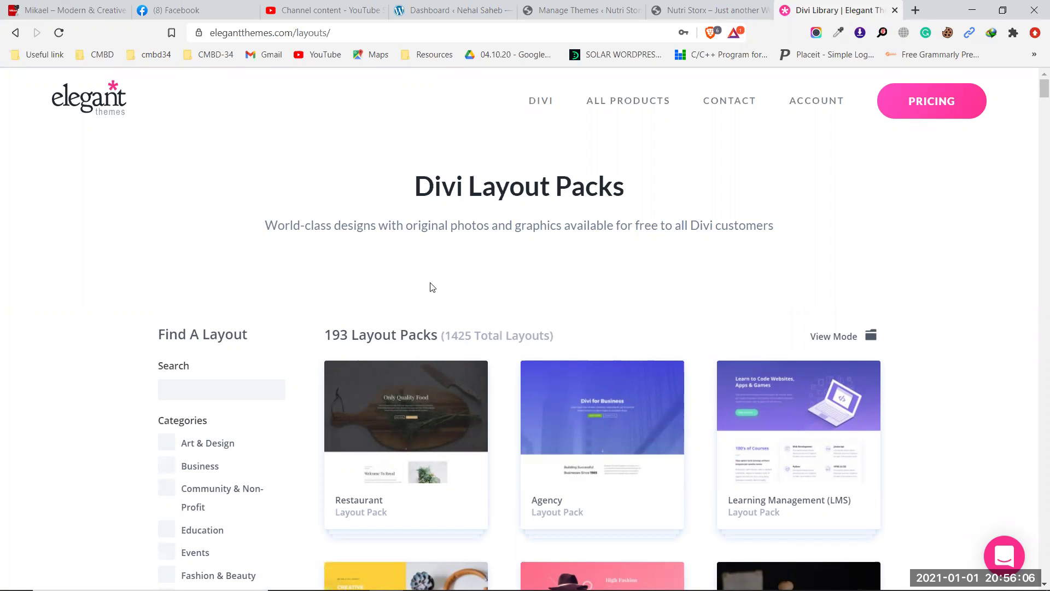
scroll(458, 278, "down", 1)
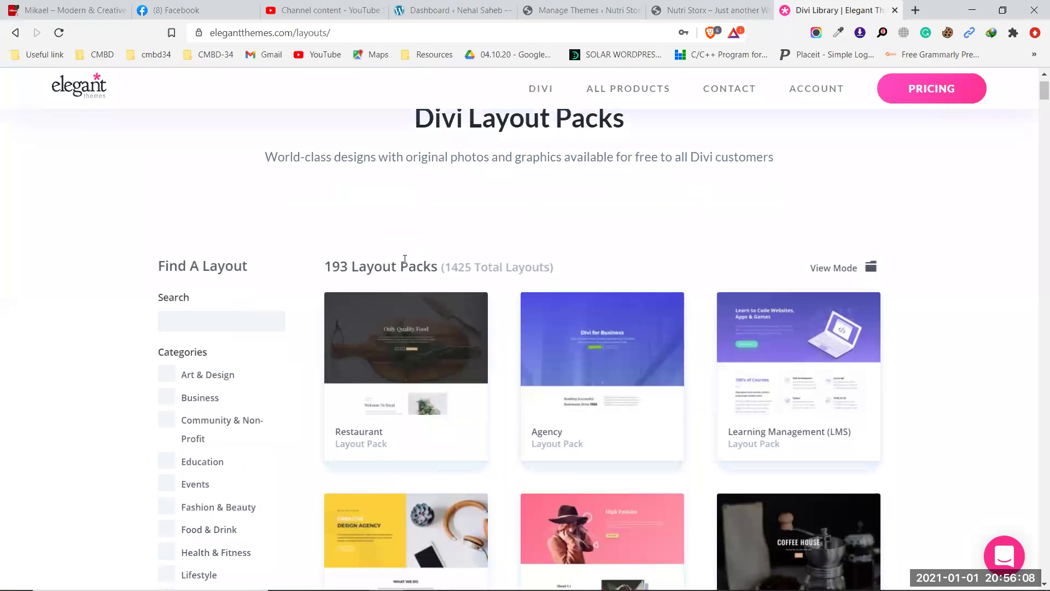
left_click_drag(327, 266, 434, 262)
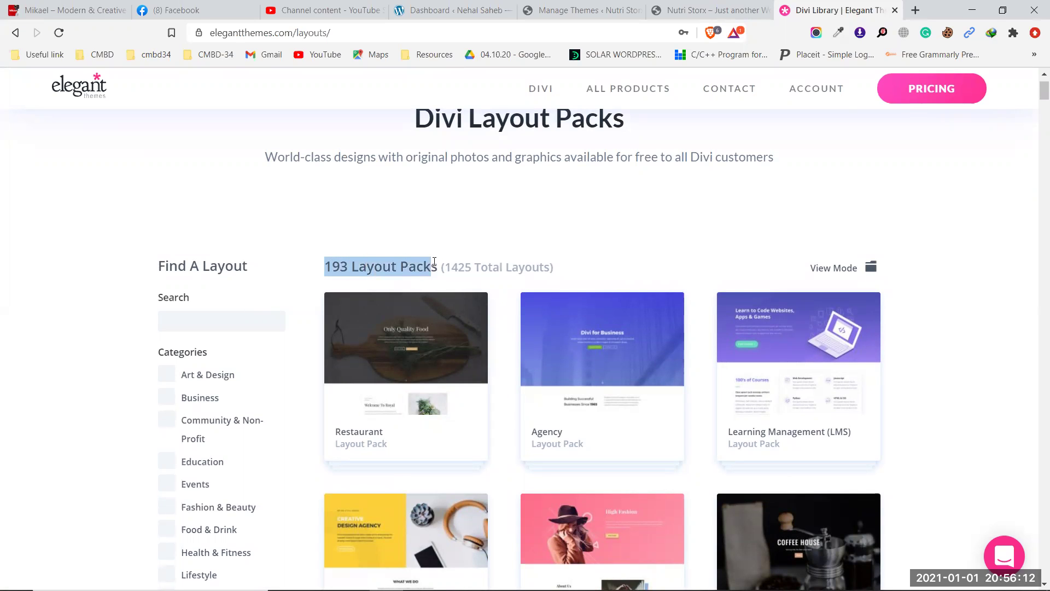
left_click(438, 257)
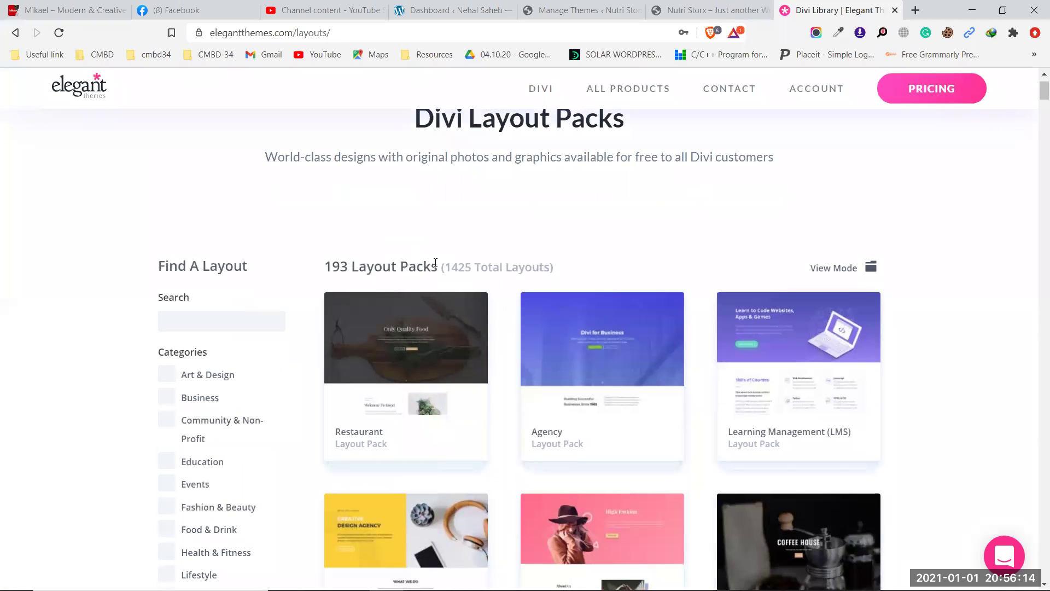
left_click_drag(435, 262, 335, 258)
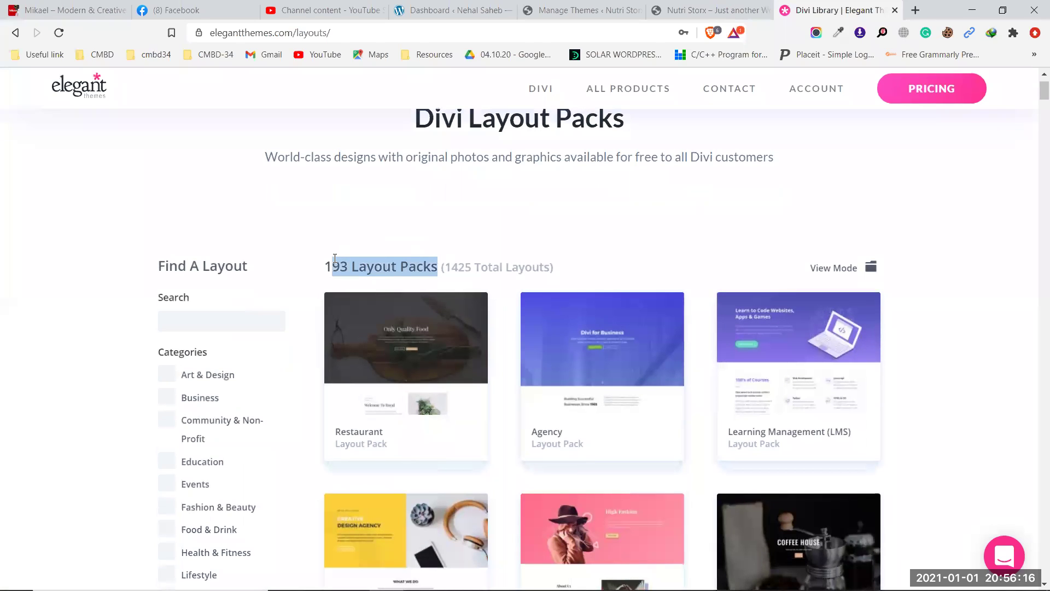
left_click(375, 242)
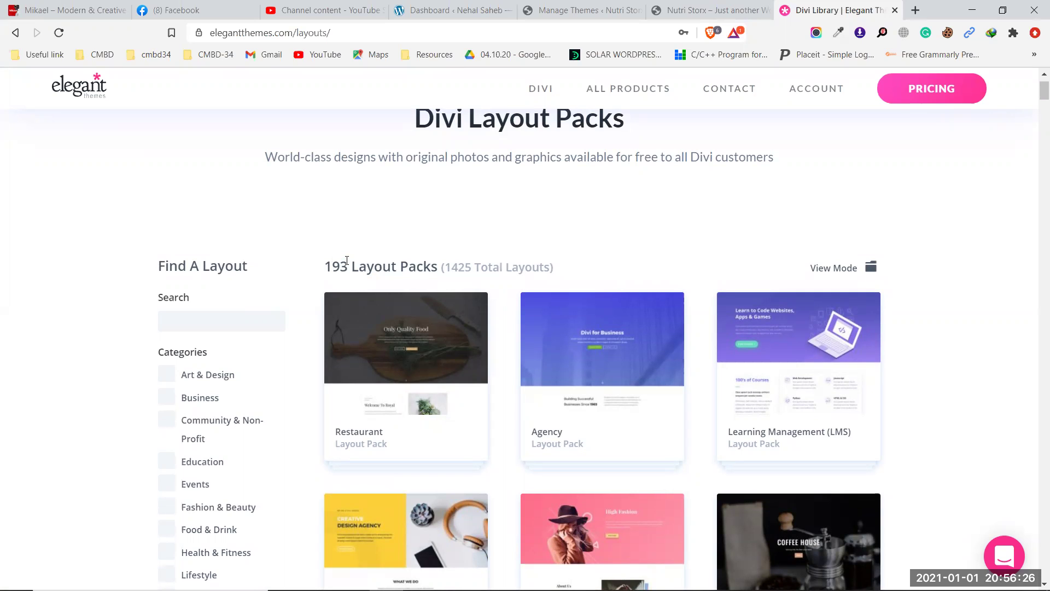
Open the Restaurant layout pack and look through the preview of its landing page
scroll(360, 261, "down", 1)
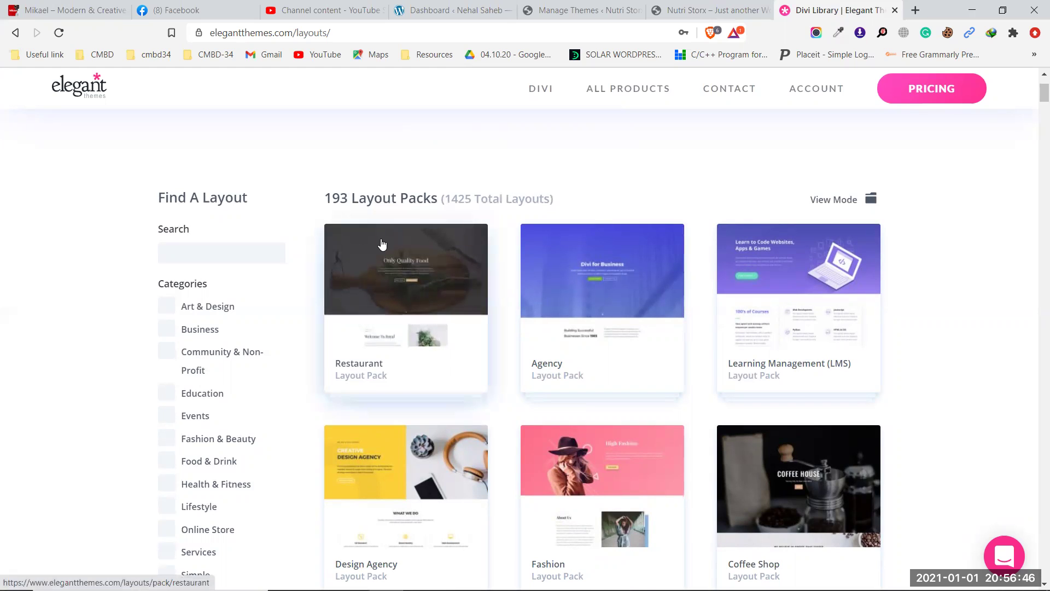
left_click(402, 291)
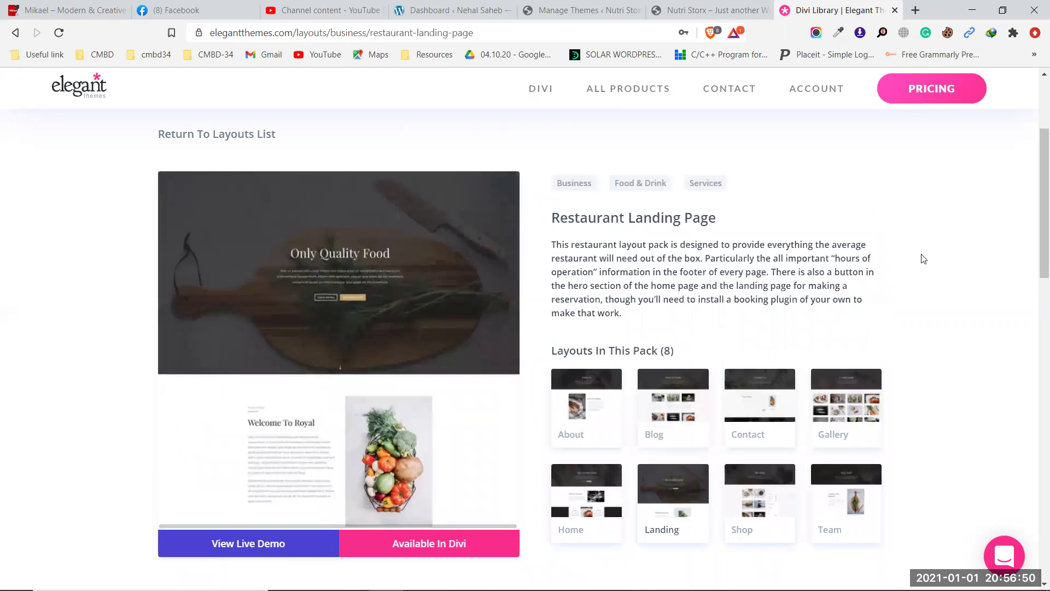
scroll(994, 257, "down", 1)
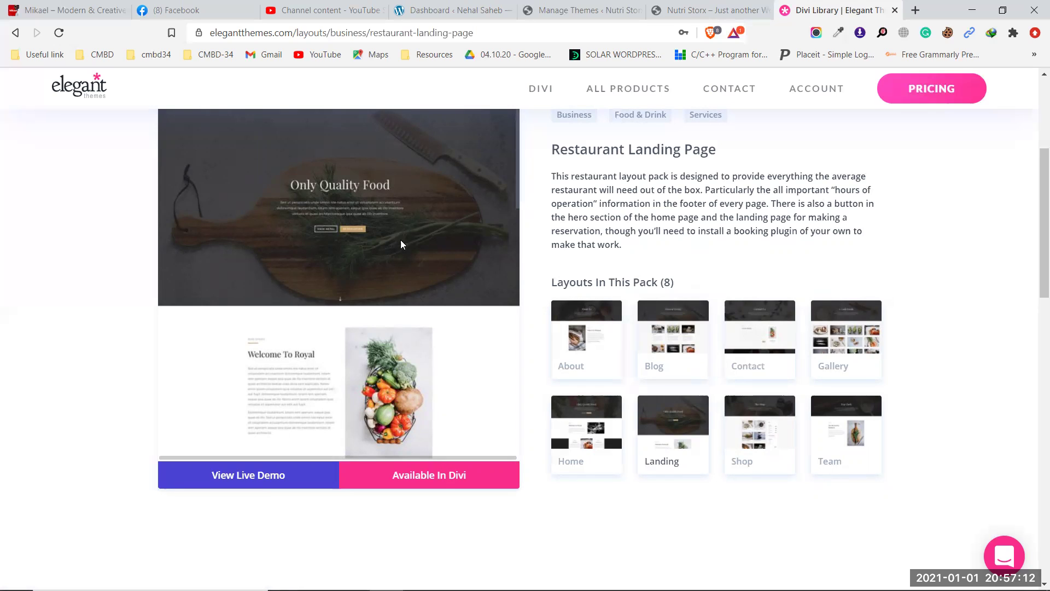
scroll(362, 354, "down", 6)
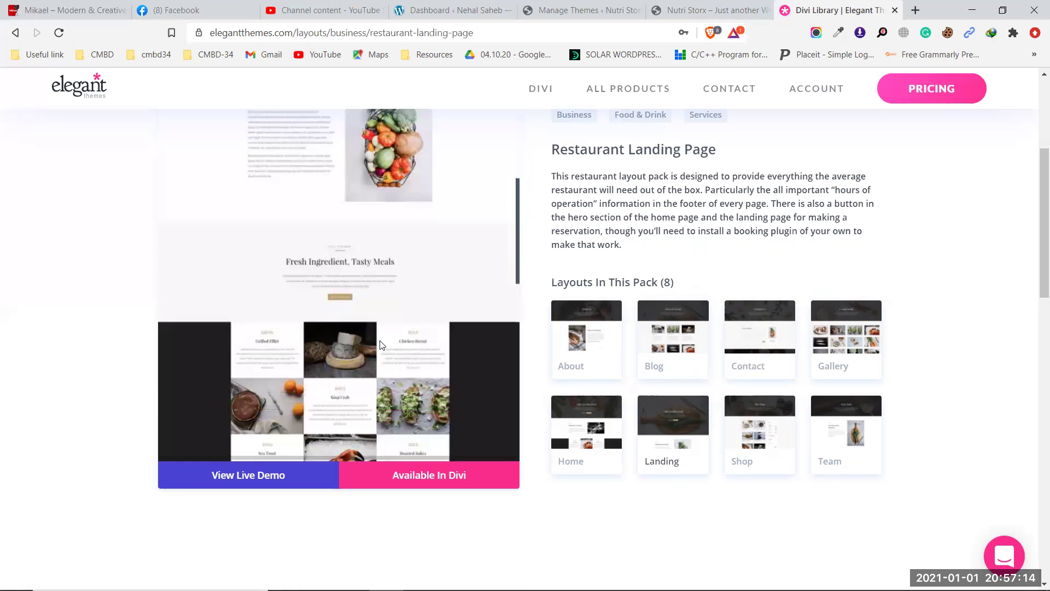
scroll(380, 342, "down", 3)
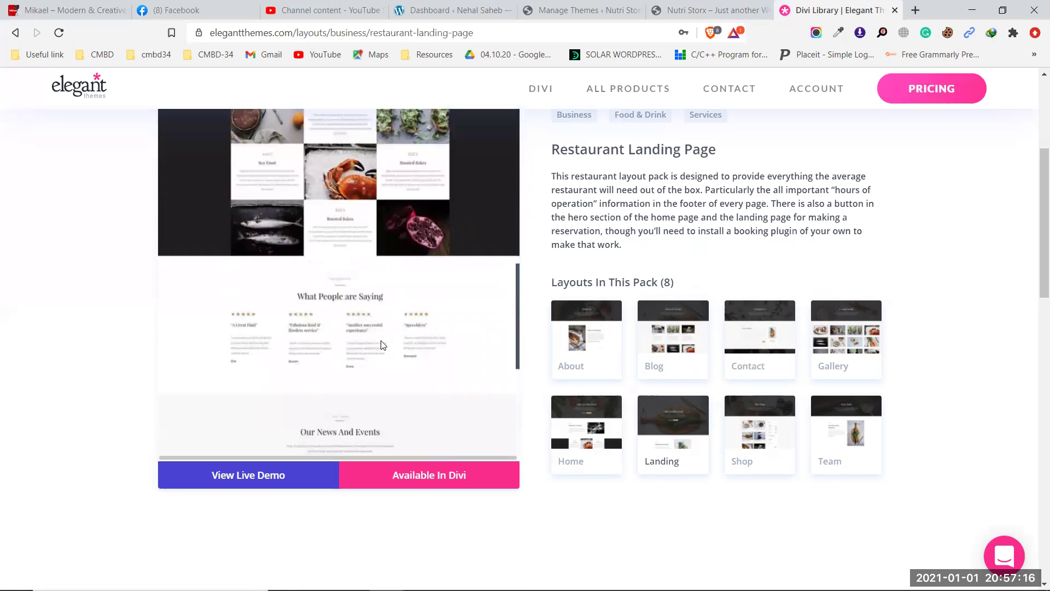
Open the Restaurant landing page's live demo and look through its hero, story and food menu sections
left_click(272, 480)
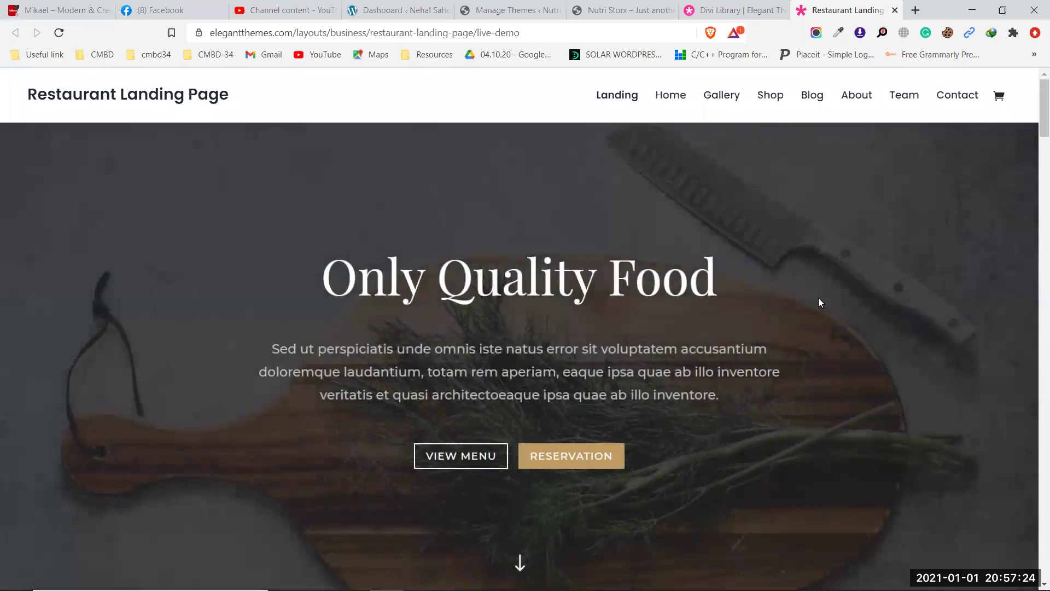
scroll(818, 298, "down", 5)
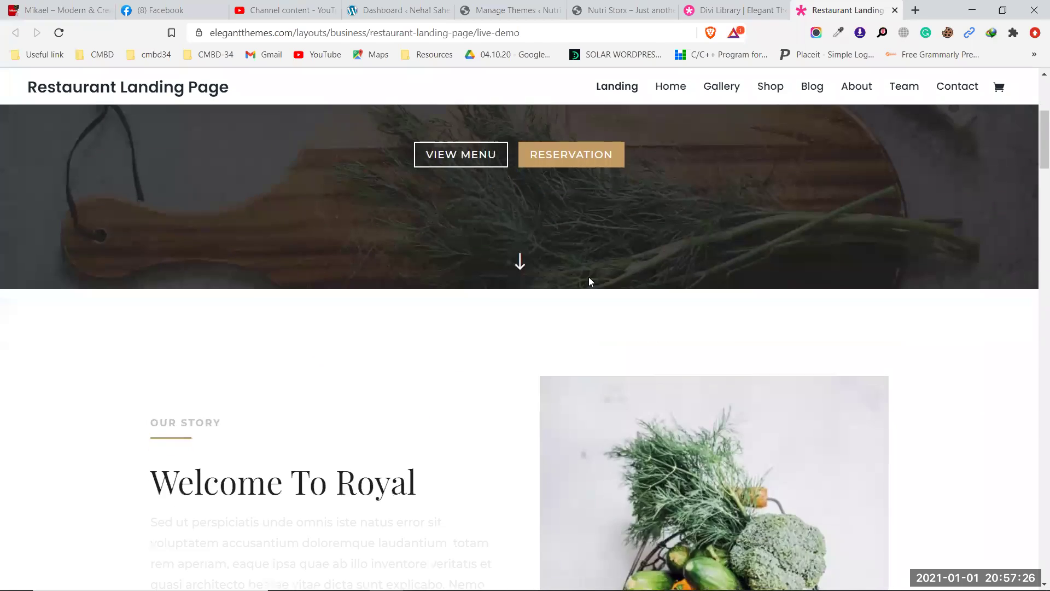
scroll(590, 281, "down", 8)
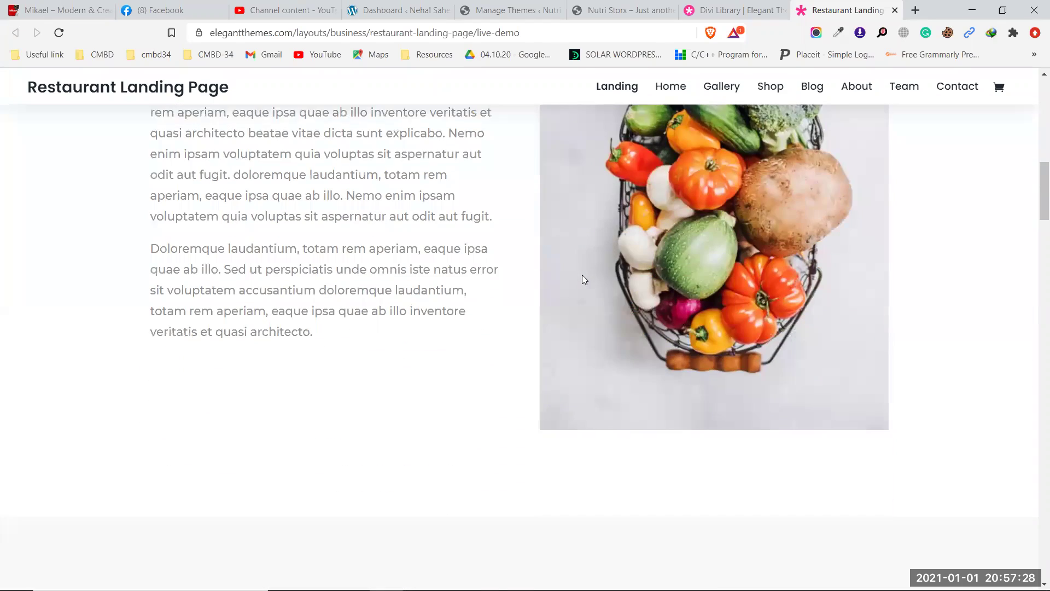
scroll(582, 275, "down", 8)
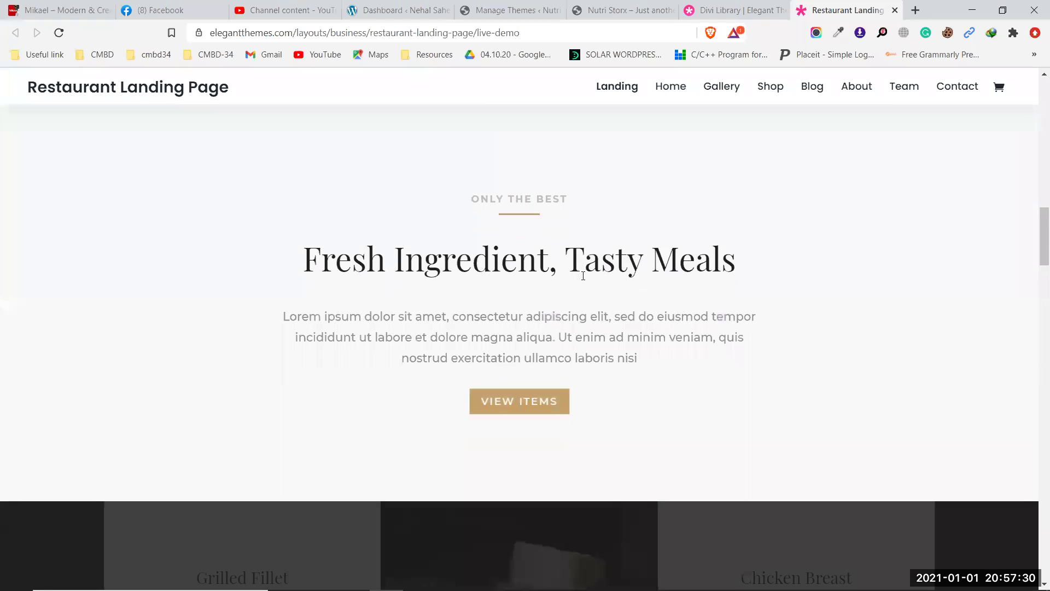
scroll(583, 276, "down", 5)
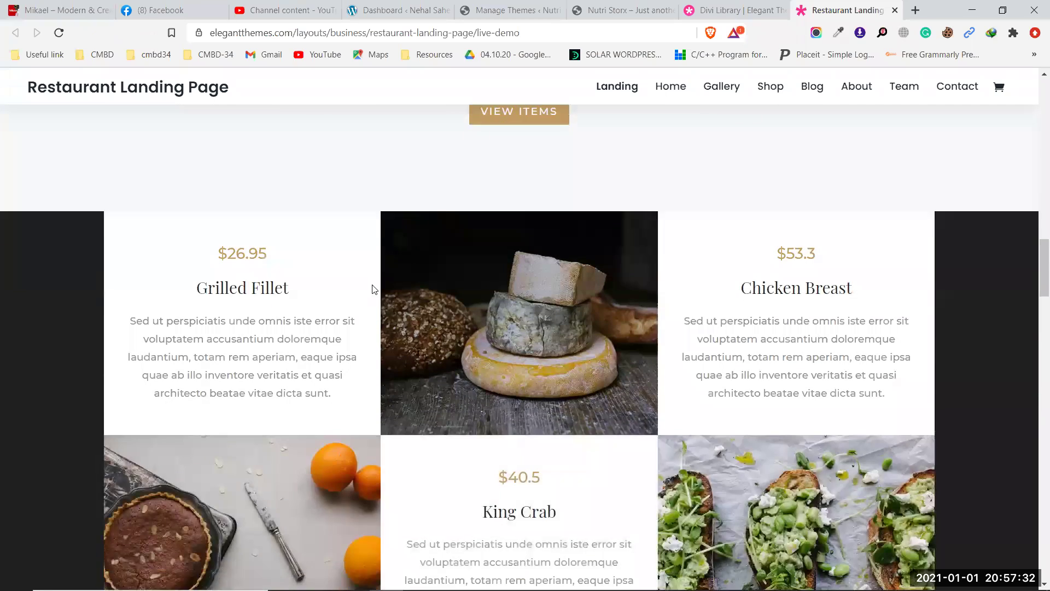
scroll(375, 282, "down", 7)
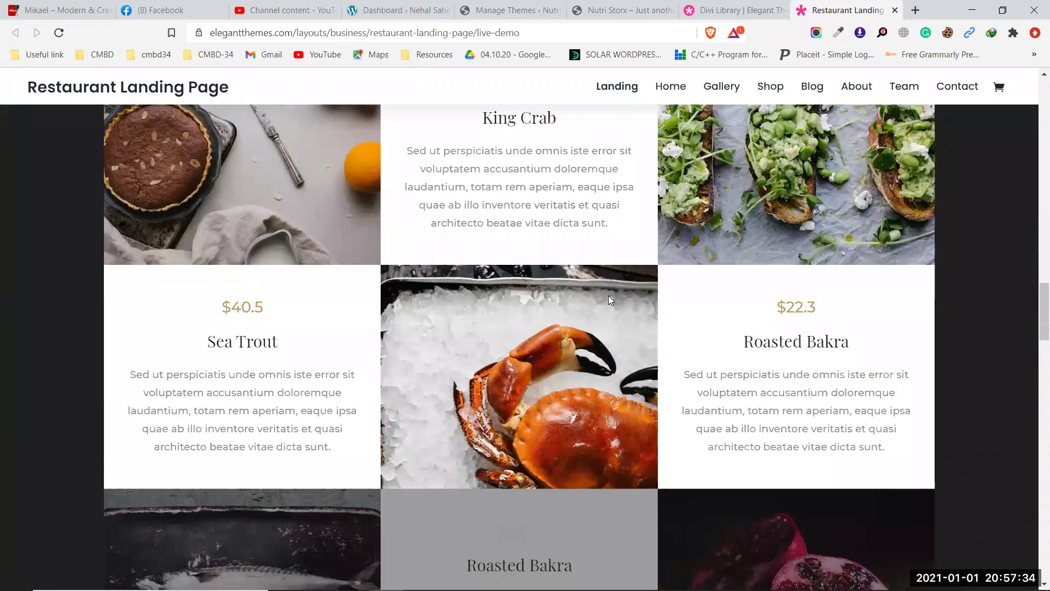
Examine the live demo's testimonials, news and events, opening hours and newsletter sections down to the footer
scroll(534, 285, "down", 3)
scroll(535, 284, "down", 5)
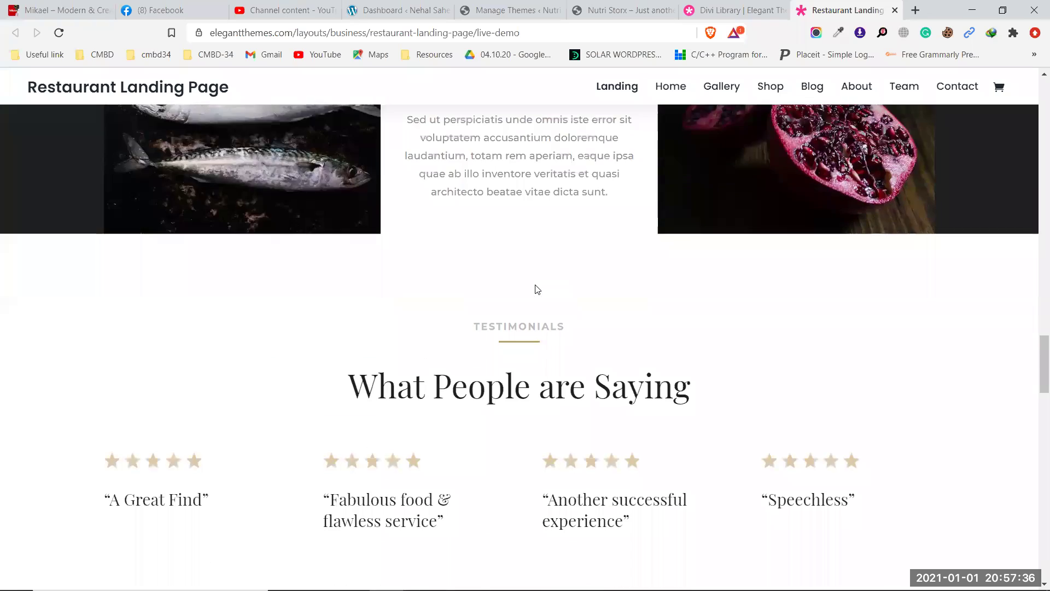
scroll(537, 287, "down", 10)
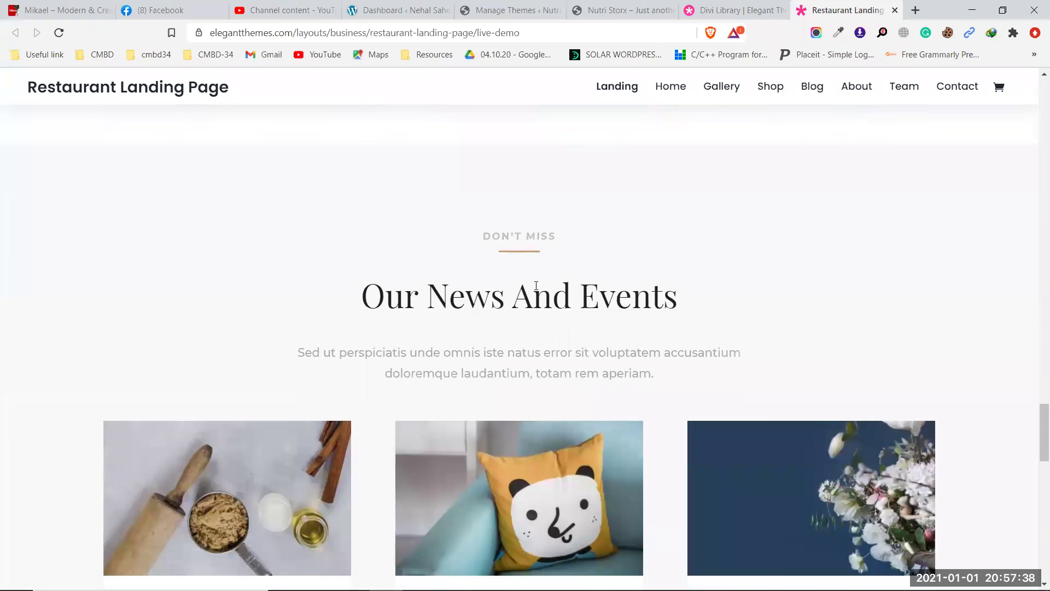
scroll(536, 285, "down", 6)
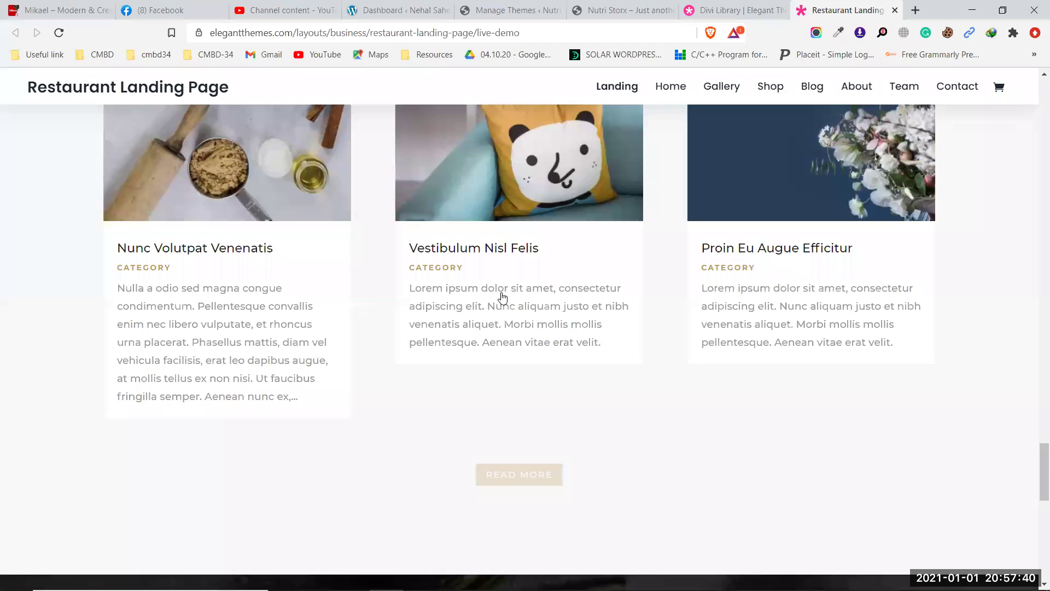
scroll(534, 293, "down", 12)
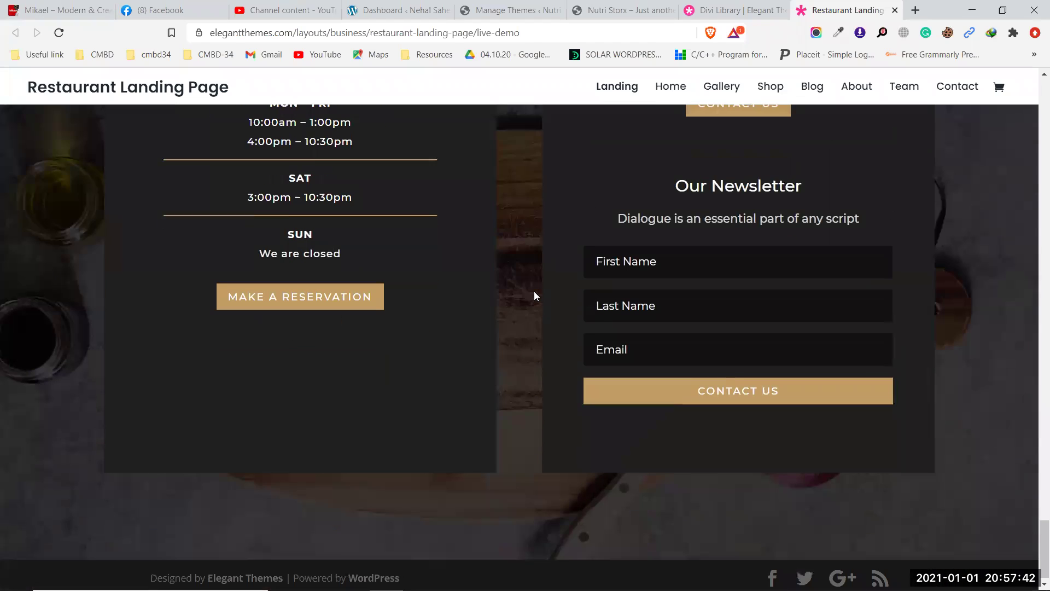
scroll(534, 292, "up", 12)
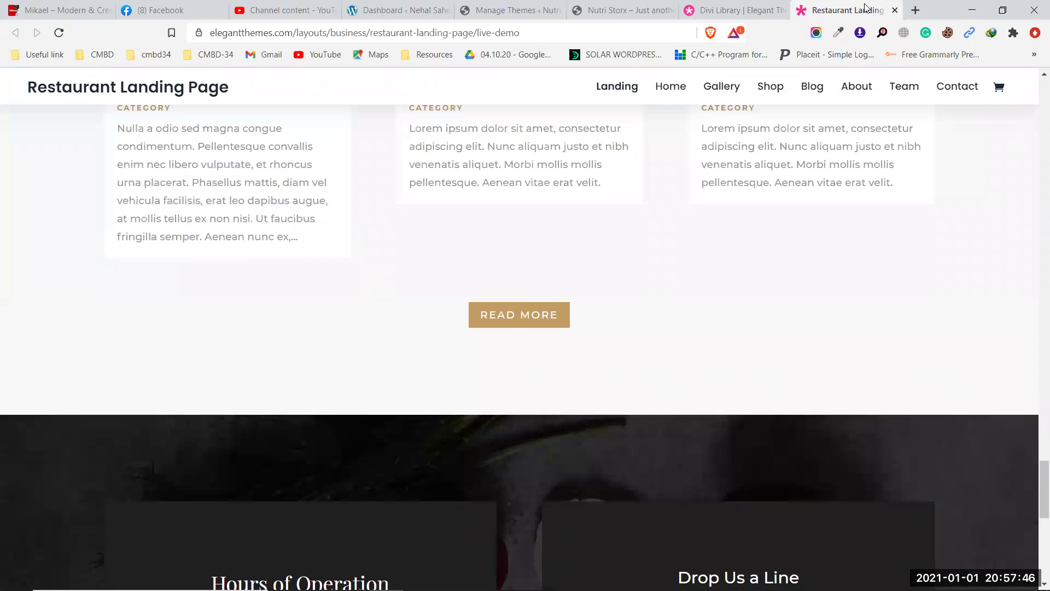
Return from the Restaurant demo to the full Divi layouts list and look over its categories
left_click(715, 10)
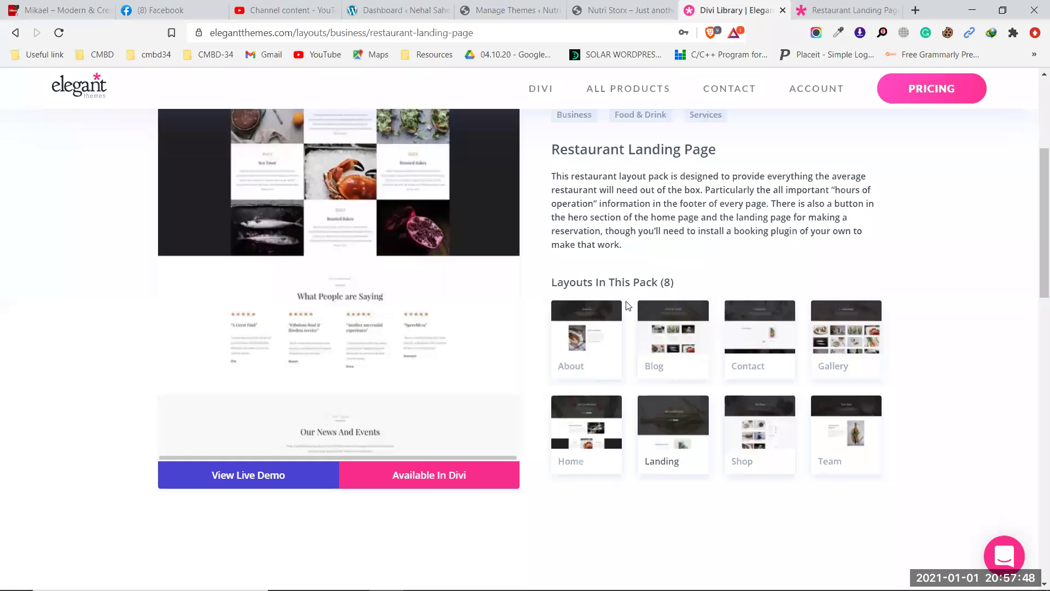
scroll(668, 286, "up", 5)
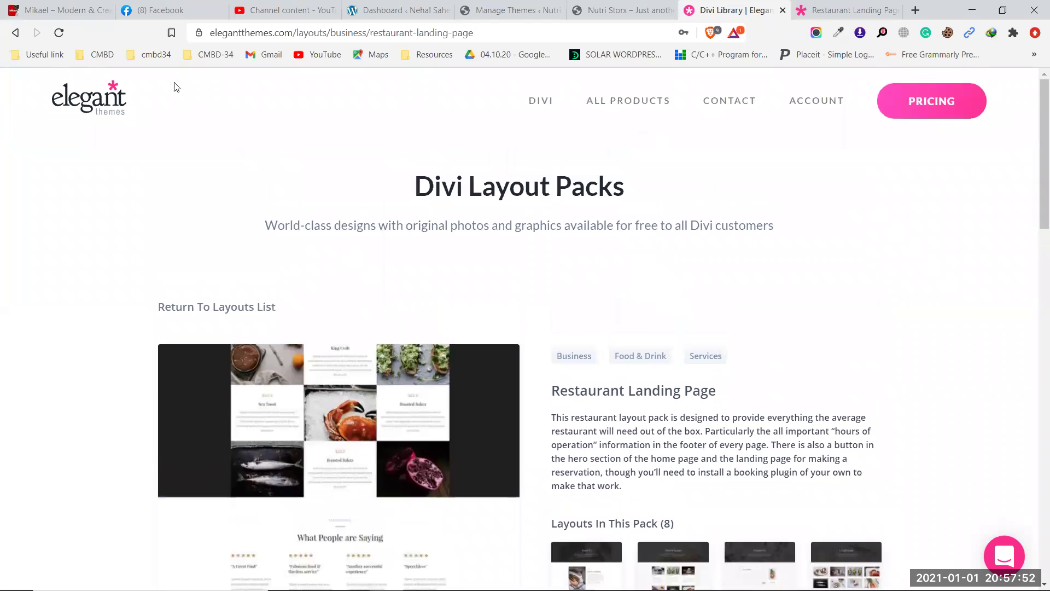
left_click(244, 309)
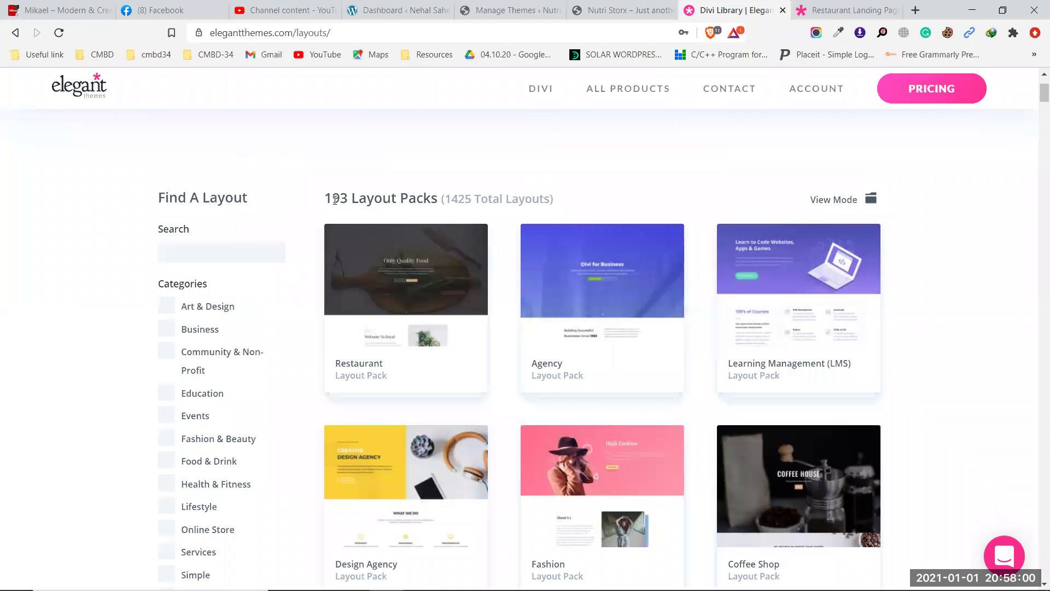
scroll(335, 199, "down", 1)
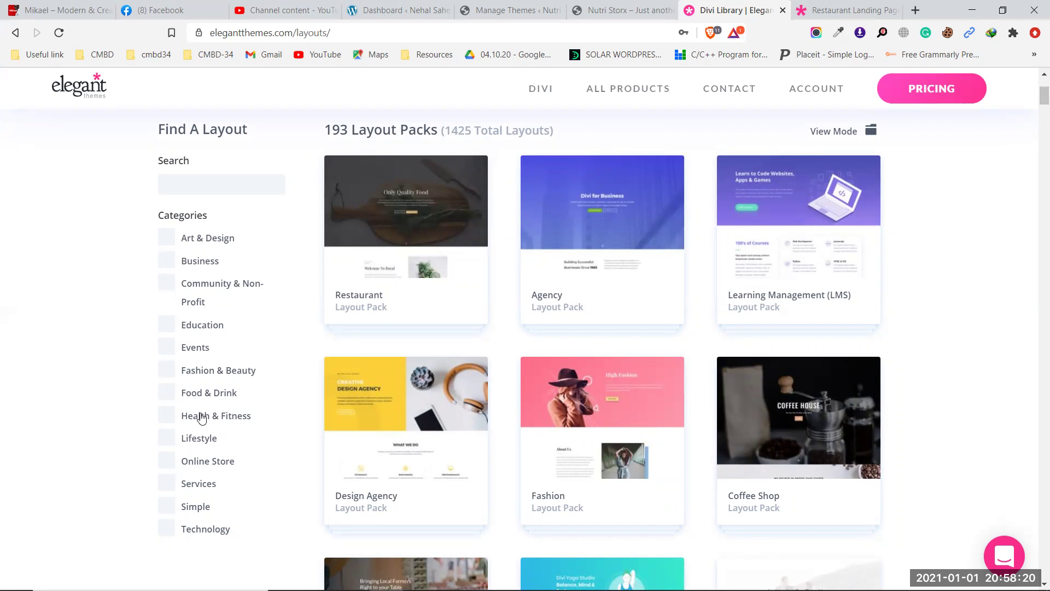
scroll(238, 425, "up", 1)
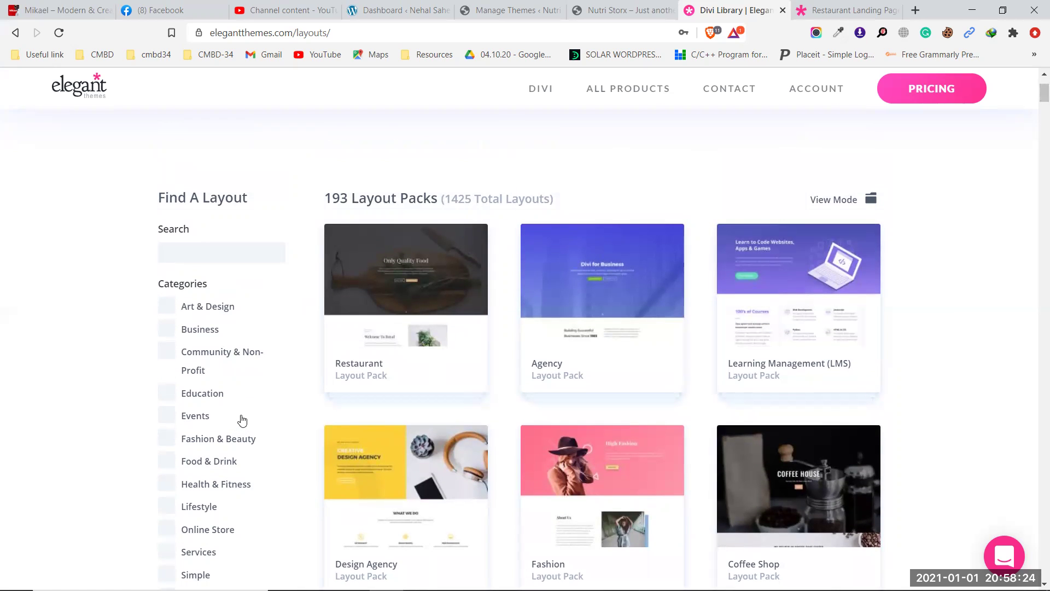
scroll(242, 422, "down", 3)
scroll(241, 421, "up", 2)
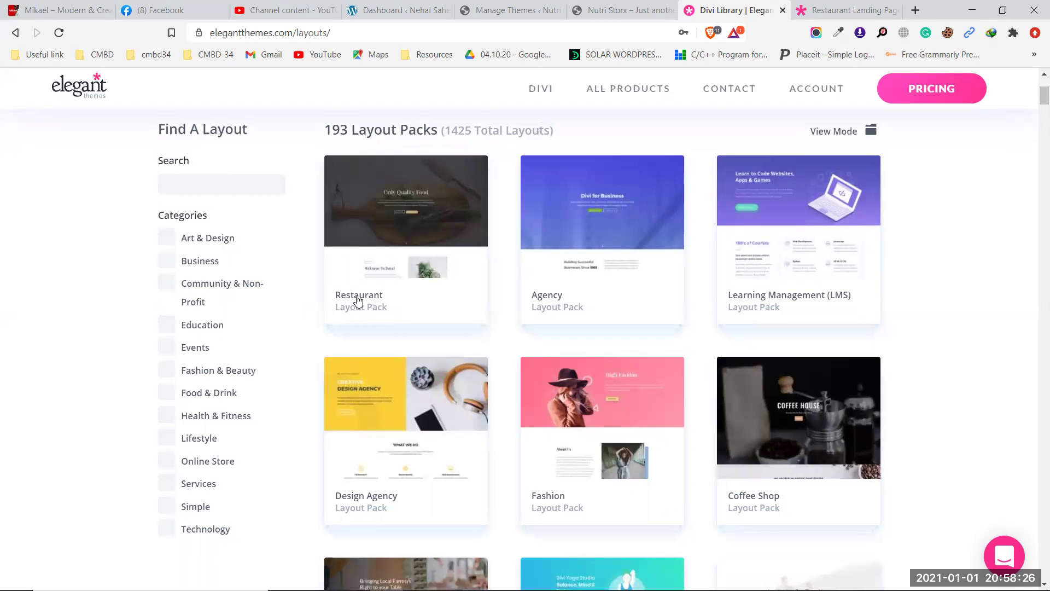
Browse the layout packs from Restaurant down to the Florist, SaaS Company and Web Agency row
scroll(721, 375, "down", 3)
scroll(818, 372, "down", 3)
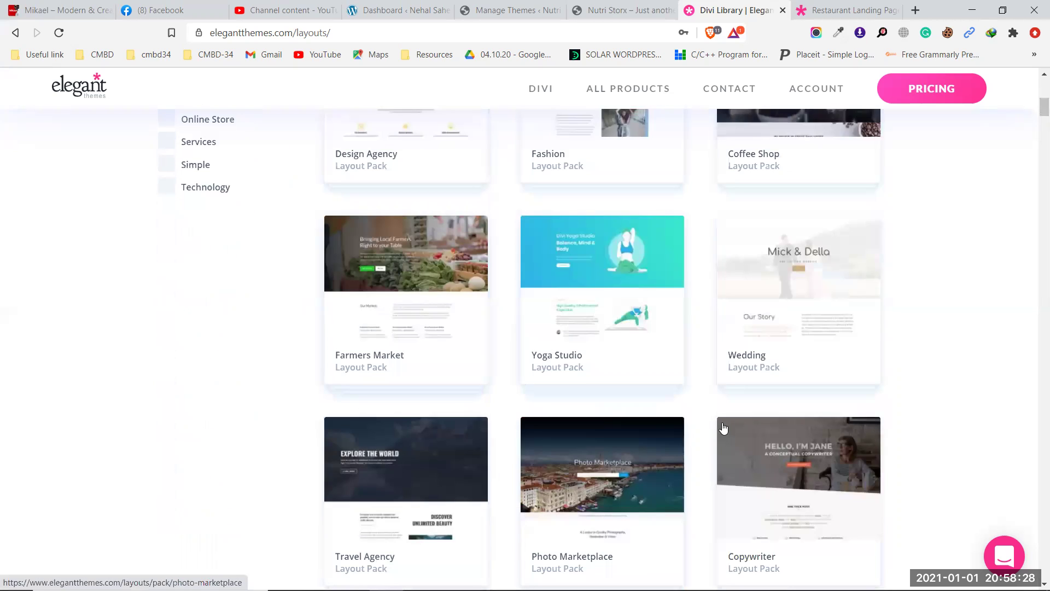
scroll(728, 377, "down", 3)
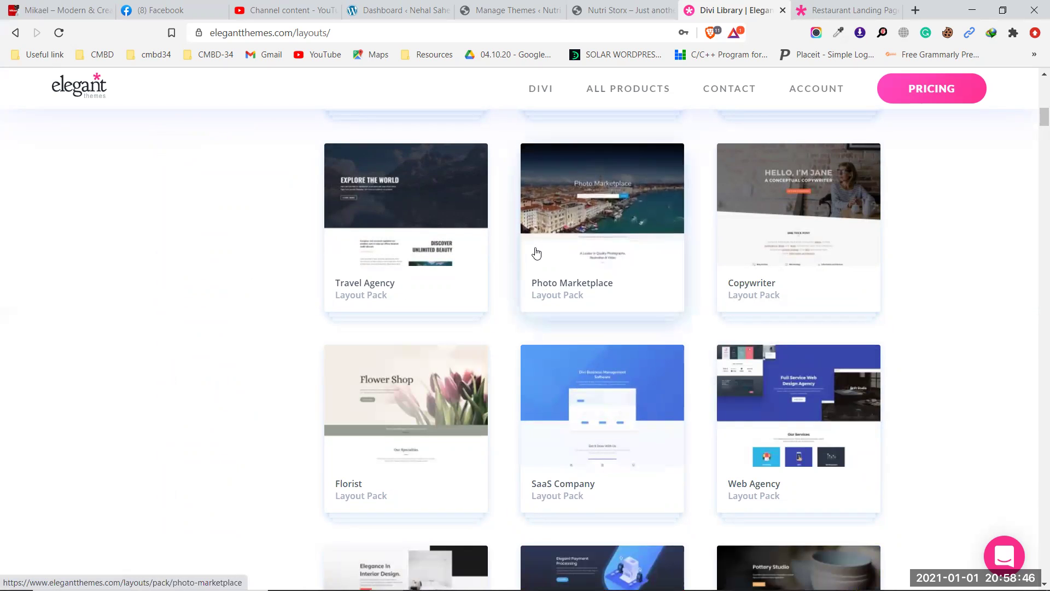
scroll(531, 281, "up", 10)
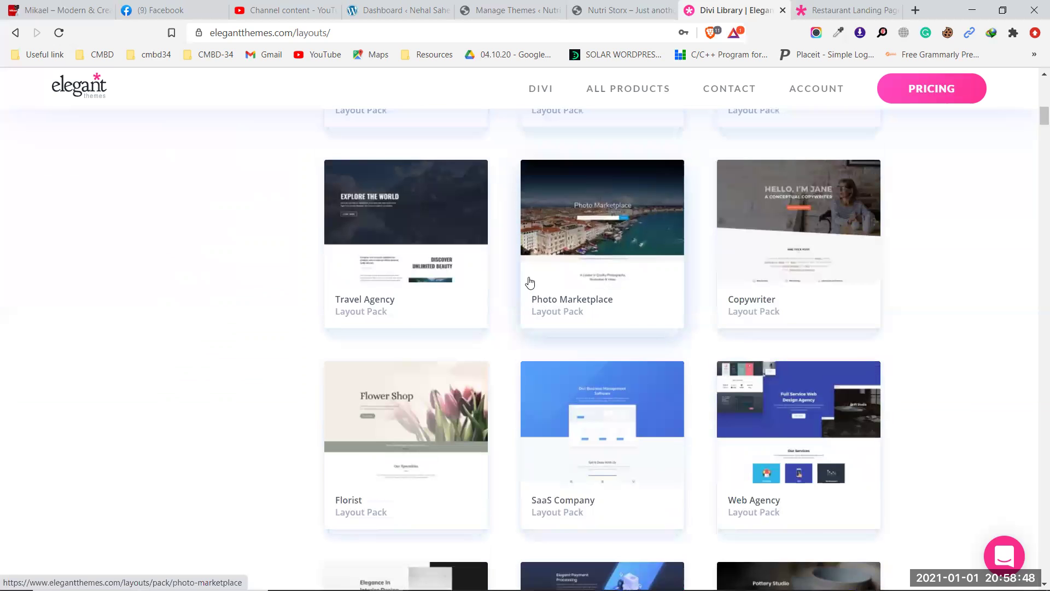
scroll(530, 282, "up", 5)
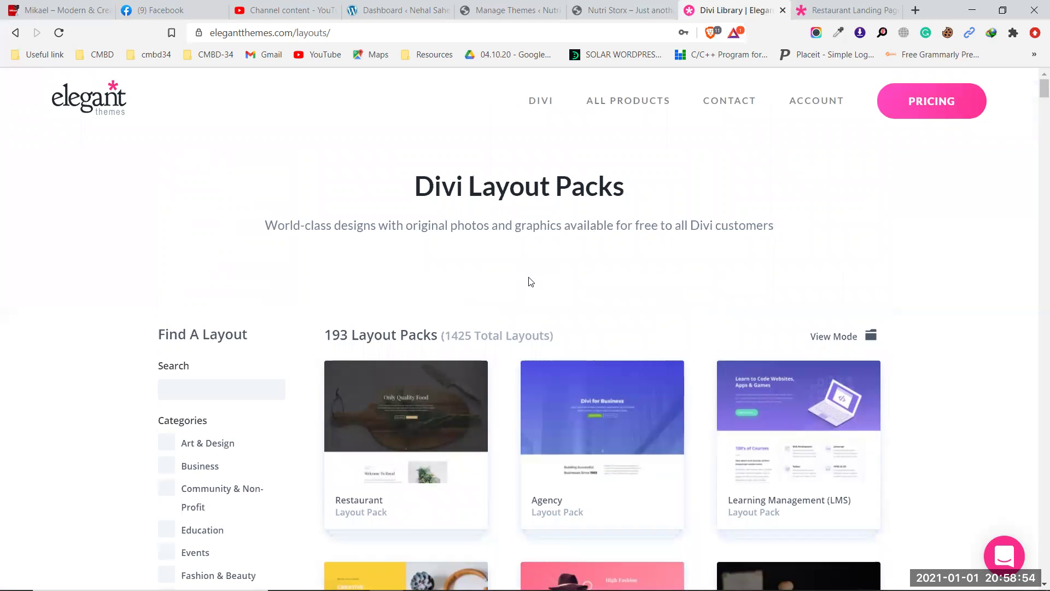
Highlight the number of available layout packs in the library heading and review the first rows of packs
scroll(530, 282, "down", 1)
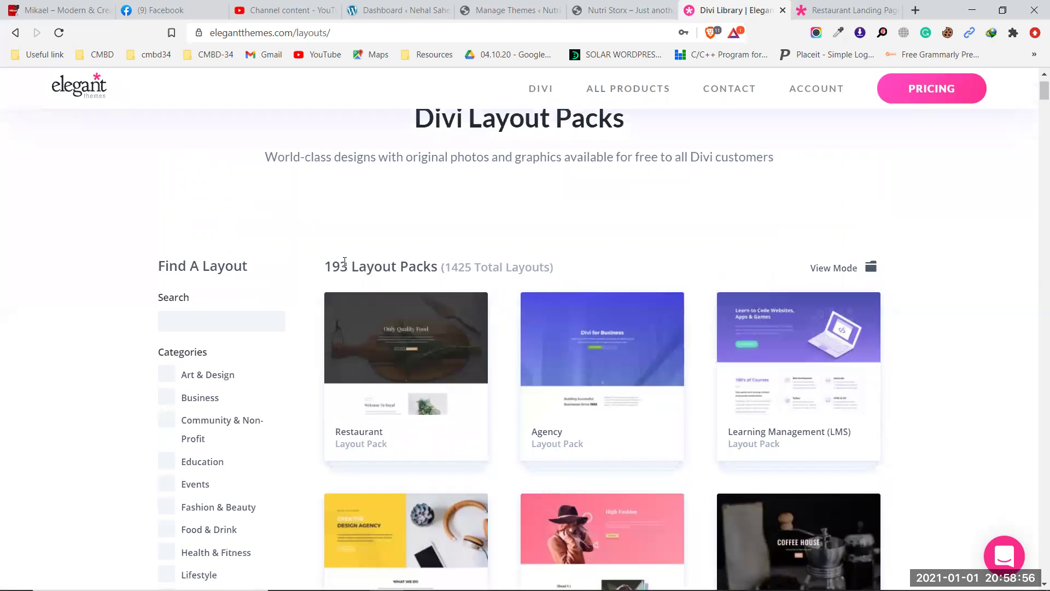
left_click_drag(347, 266, 324, 266)
left_click(378, 245)
scroll(717, 375, "down", 4)
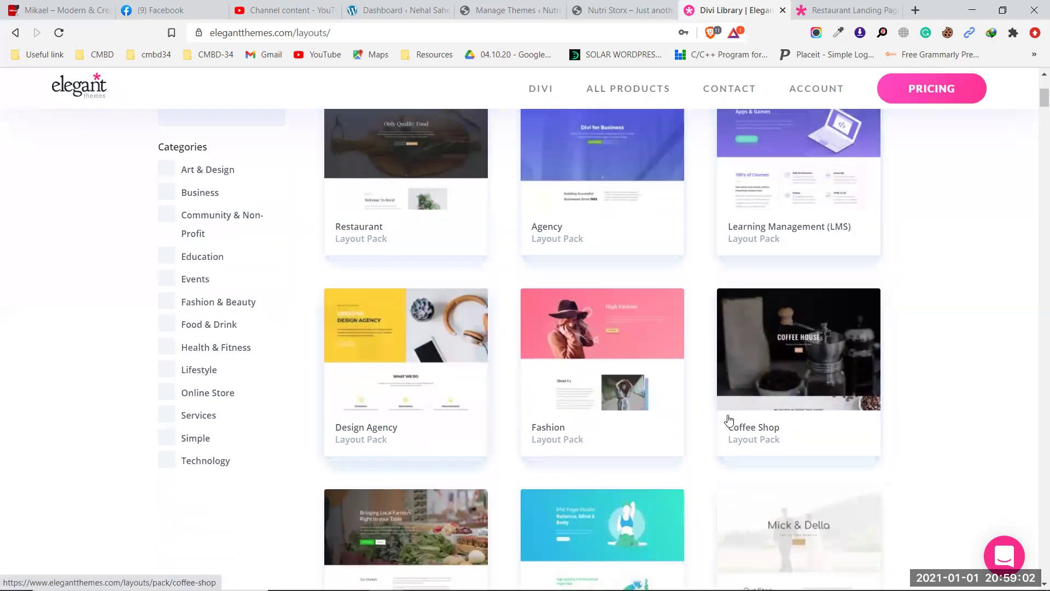
scroll(718, 391, "up", 5)
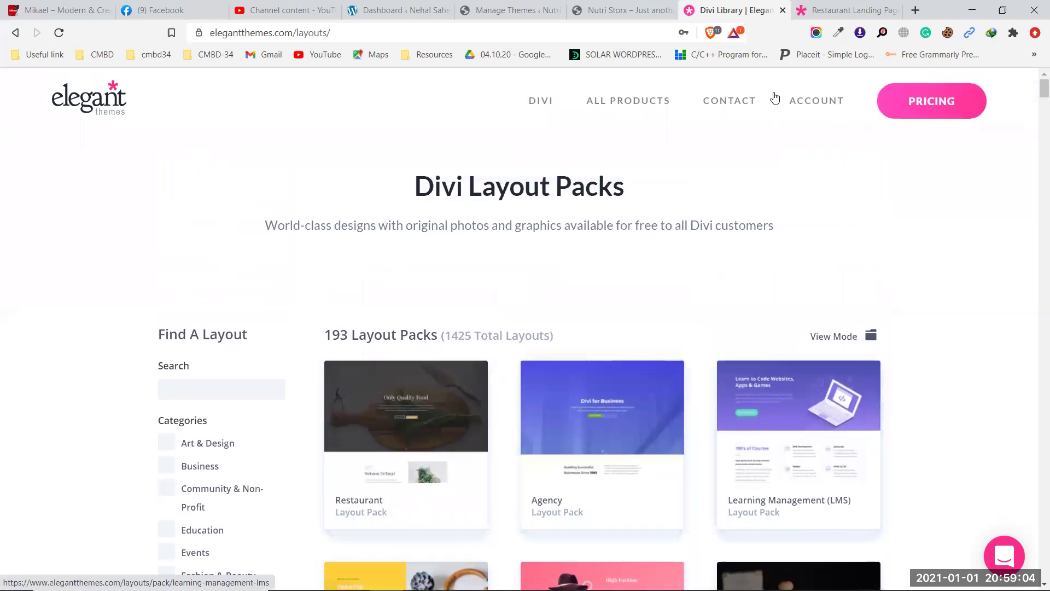
mouse_move(736, 141)
scroll(410, 258, "down", 1)
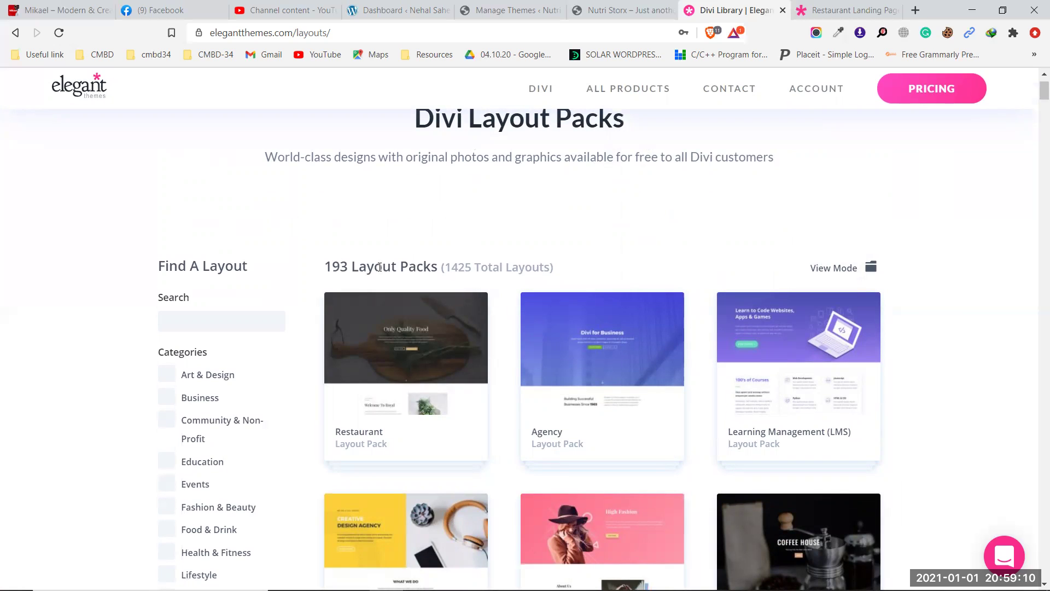
Look through the layout pack thumbnails again, from Restaurant and Agency to the rows below Web Agency
scroll(394, 276, "down", 2)
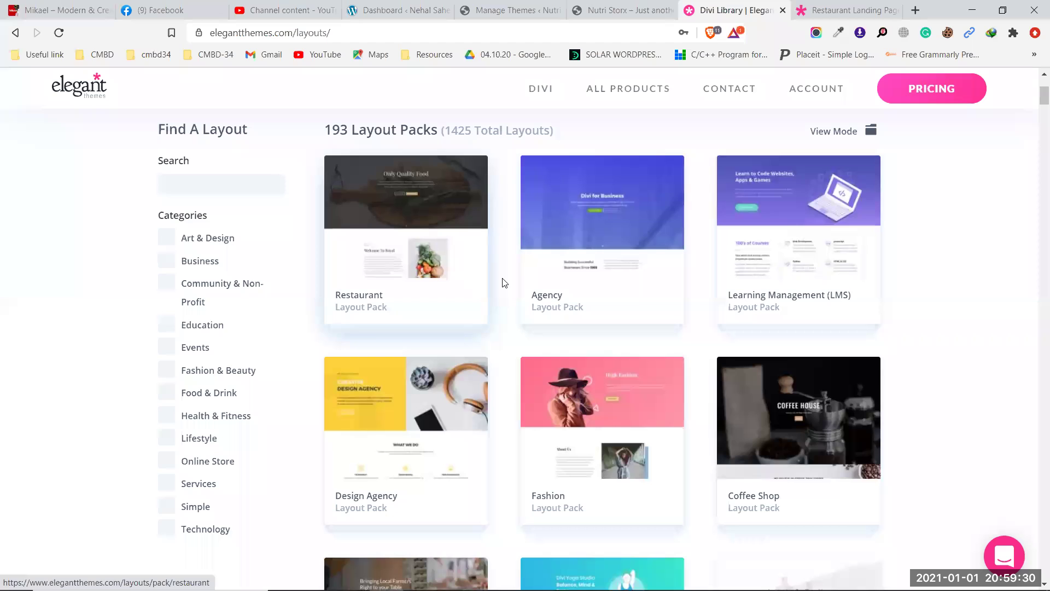
scroll(504, 283, "up", 3)
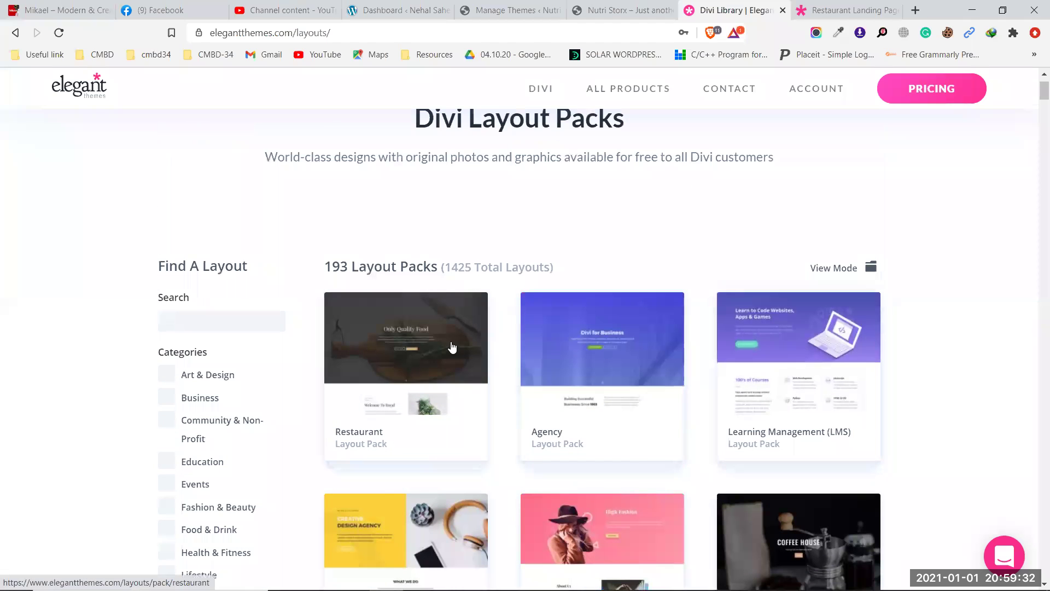
scroll(728, 363, "down", 6)
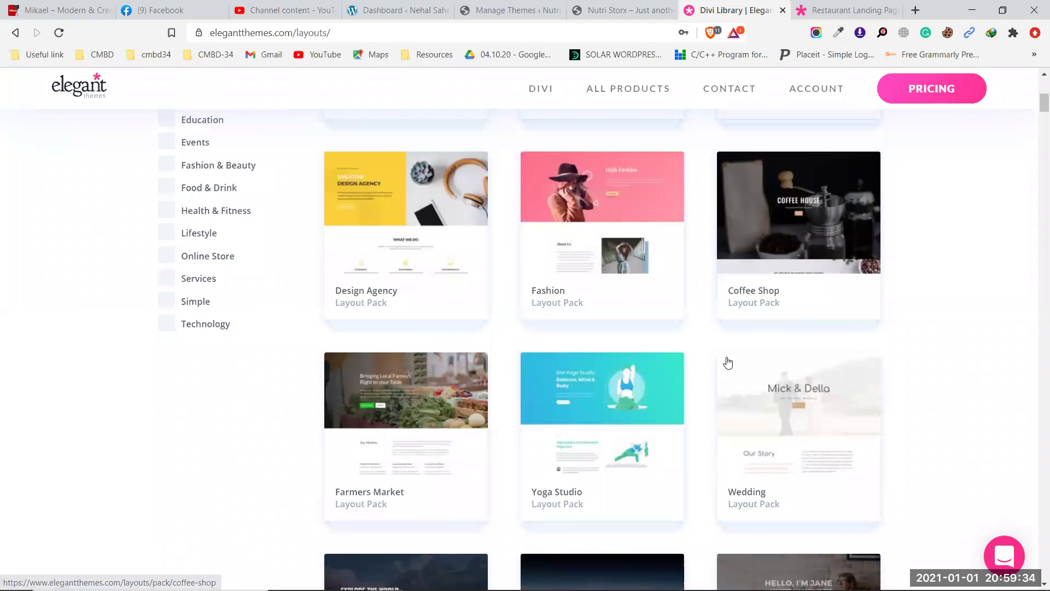
scroll(728, 363, "down", 4)
scroll(719, 375, "down", 5)
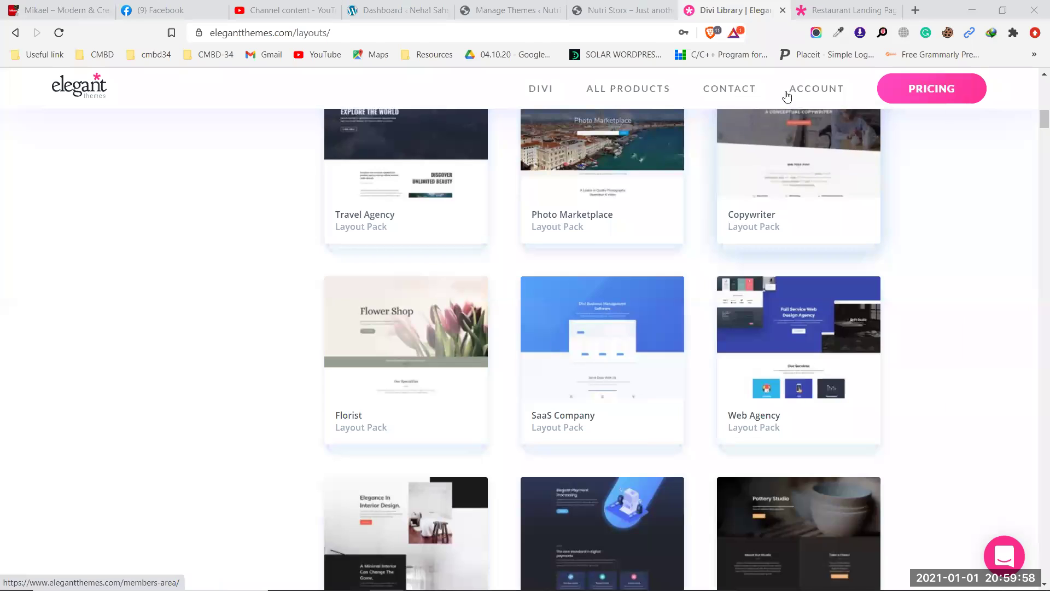
Switch to the Nutri Storx site and view the installed themes on its Manage Themes page
left_click(605, 5)
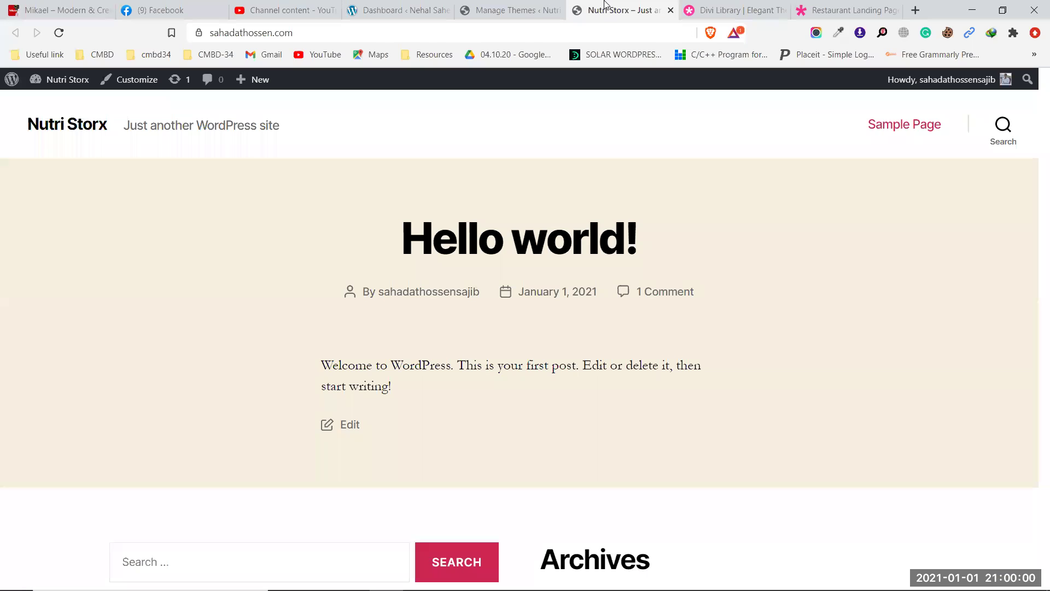
left_click(549, 6)
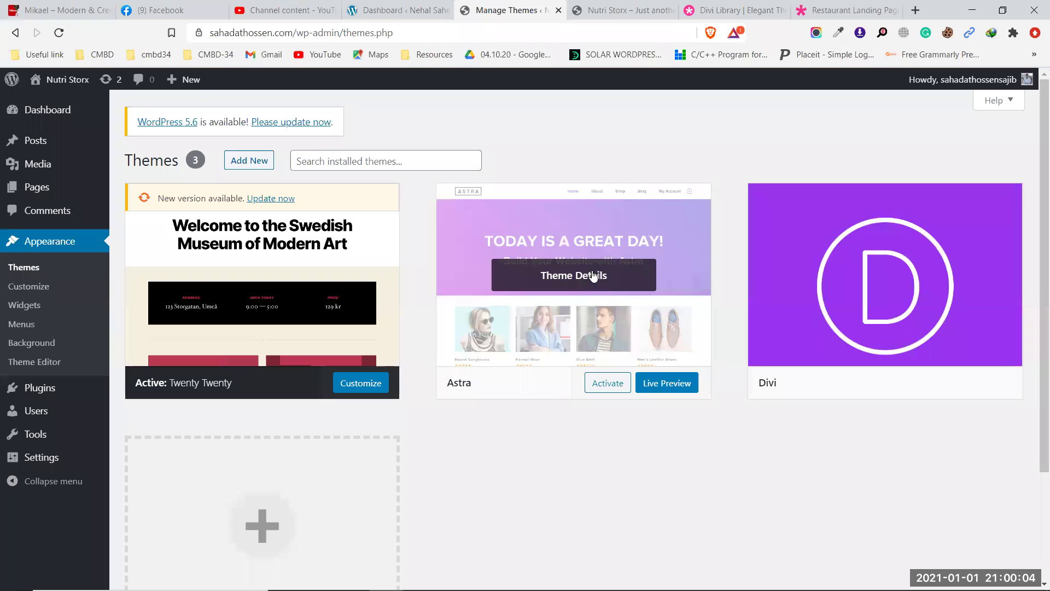
Minimize the browser and open the desktop folder holding the DIVI Package files
left_click(979, 6)
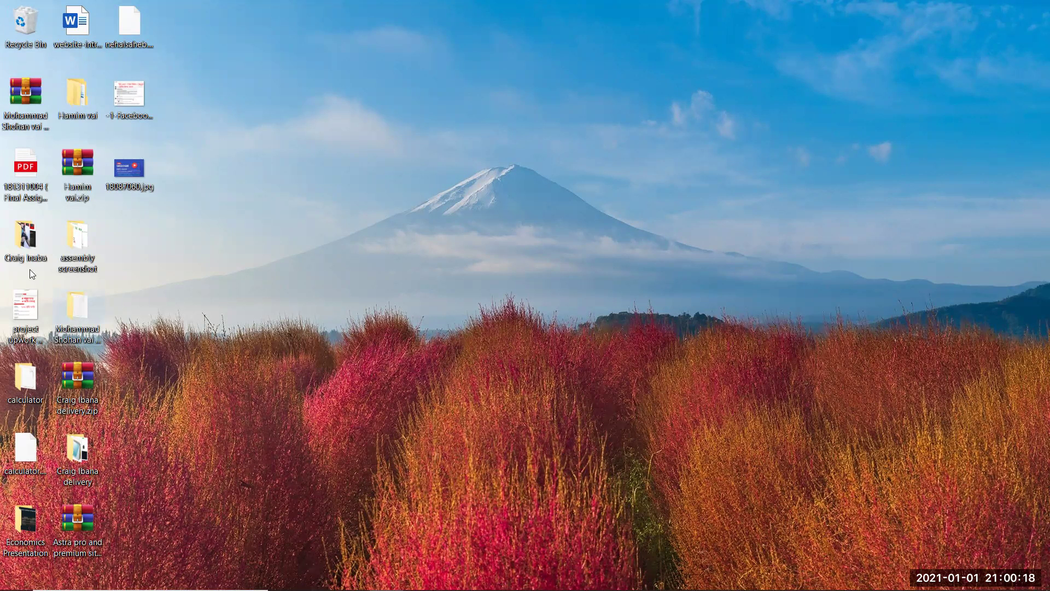
double_click(81, 92)
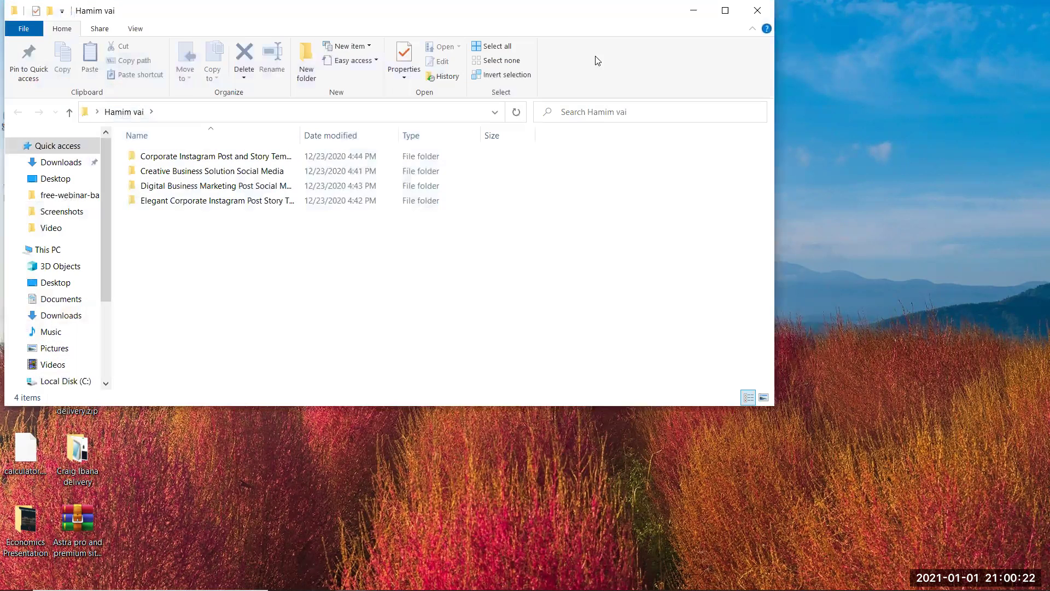
key("alt+F4")
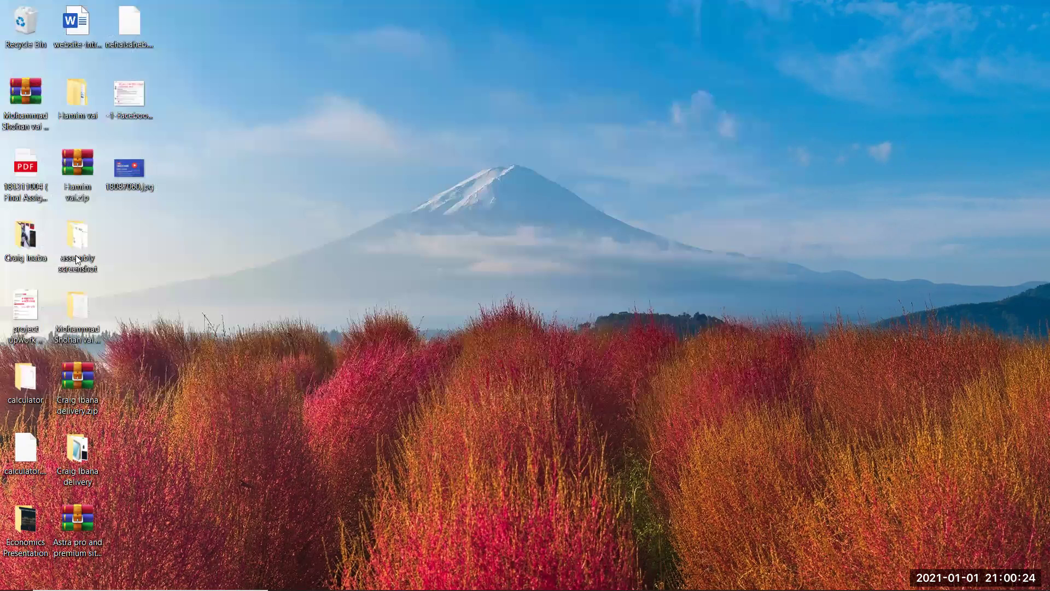
left_click(78, 302)
double_click(78, 302)
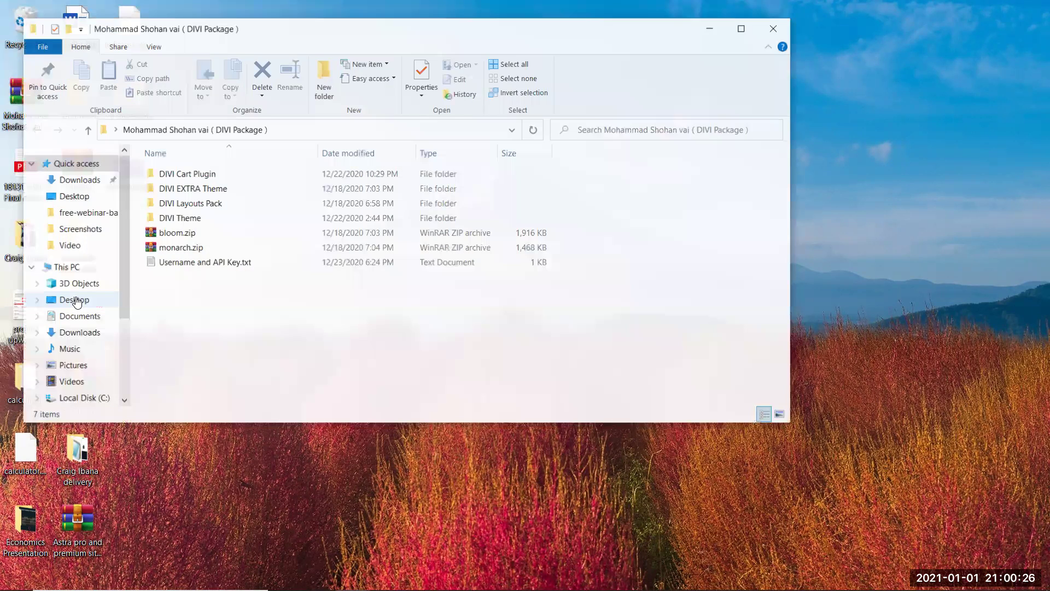
Maximize the DIVI Package folder window and display its contents as large icons
left_click(731, 32)
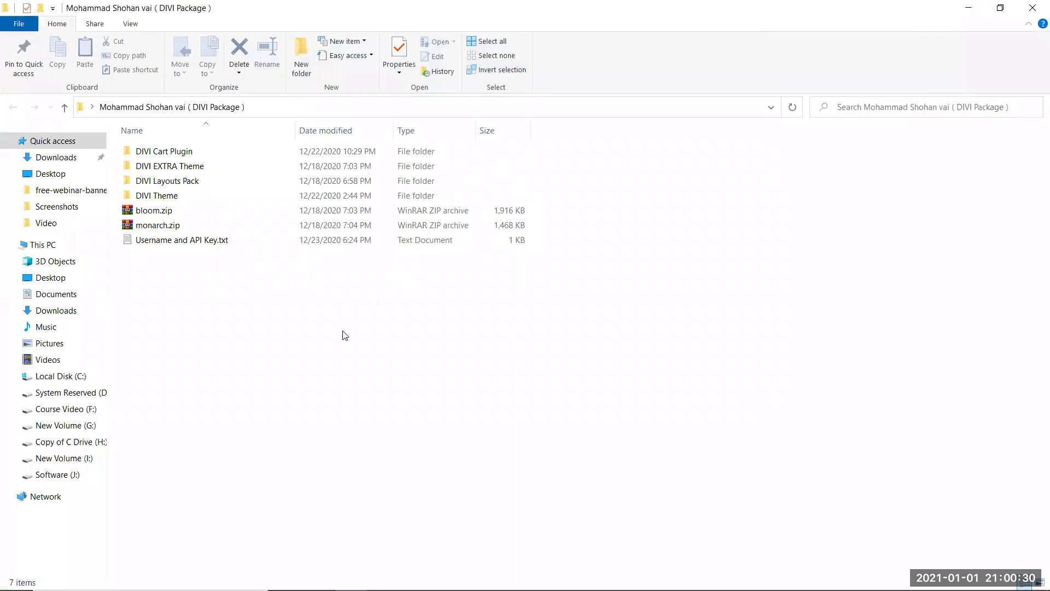
right_click(212, 304)
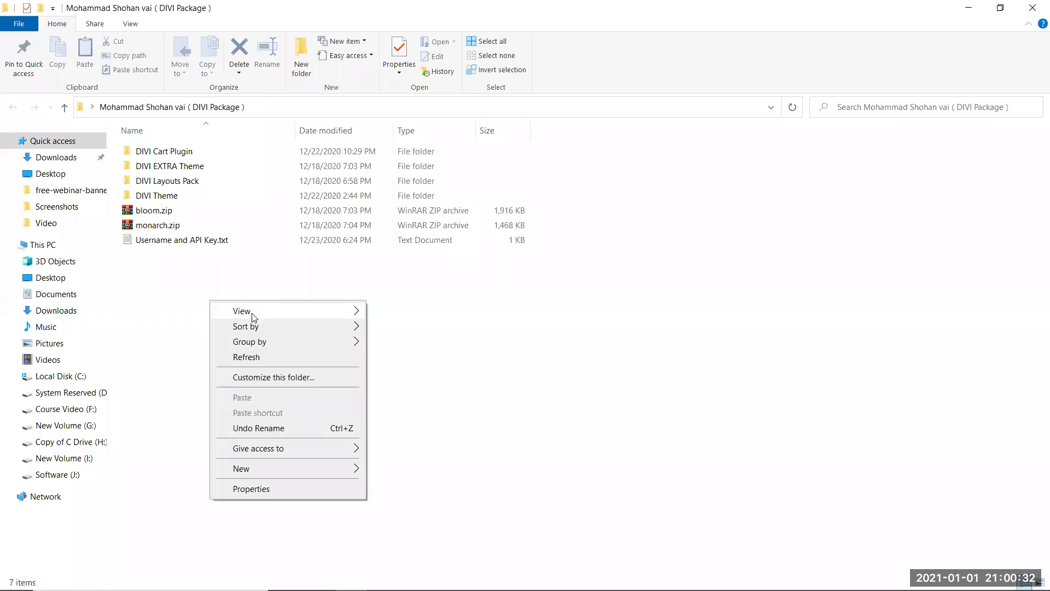
mouse_move(265, 320)
left_click(408, 326)
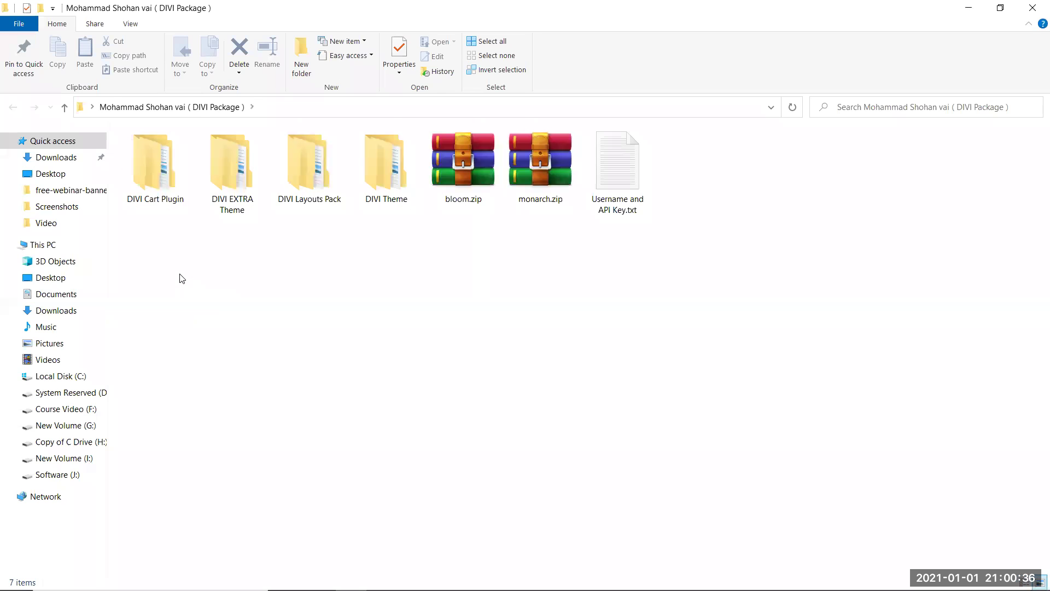
Check the DIVI Theme folder's summary, highlight the bloom.zip and monarch.zip archives together, and clear the selection
mouse_move(377, 164)
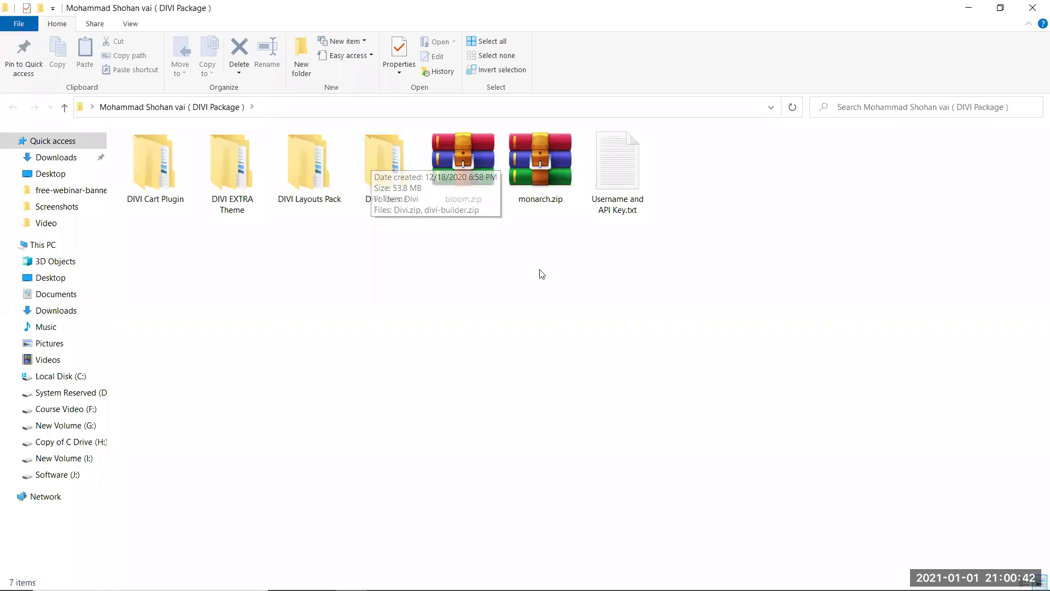
left_click_drag(461, 217, 541, 185)
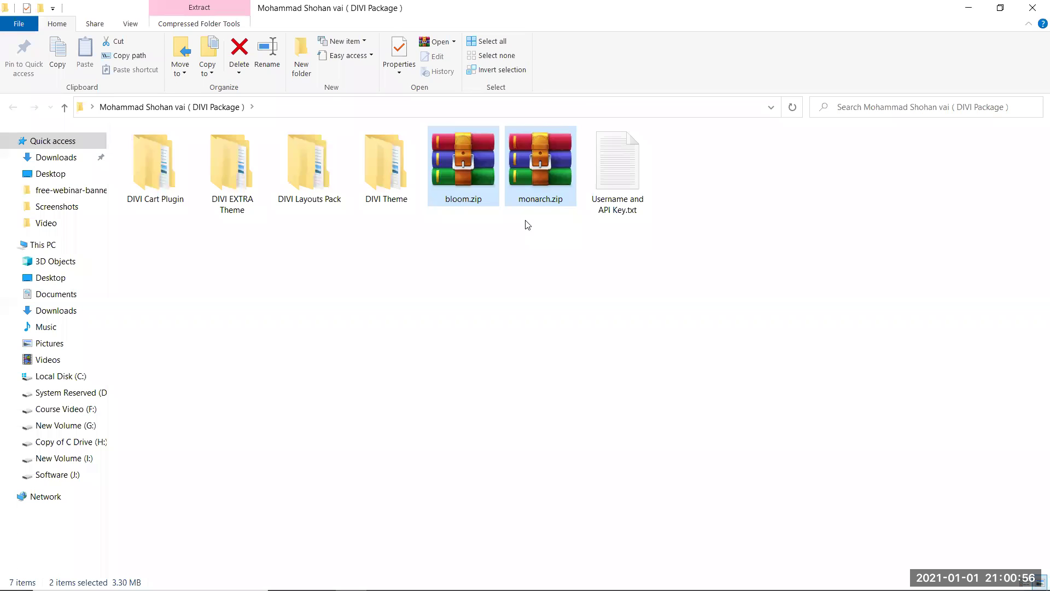
left_click(519, 245)
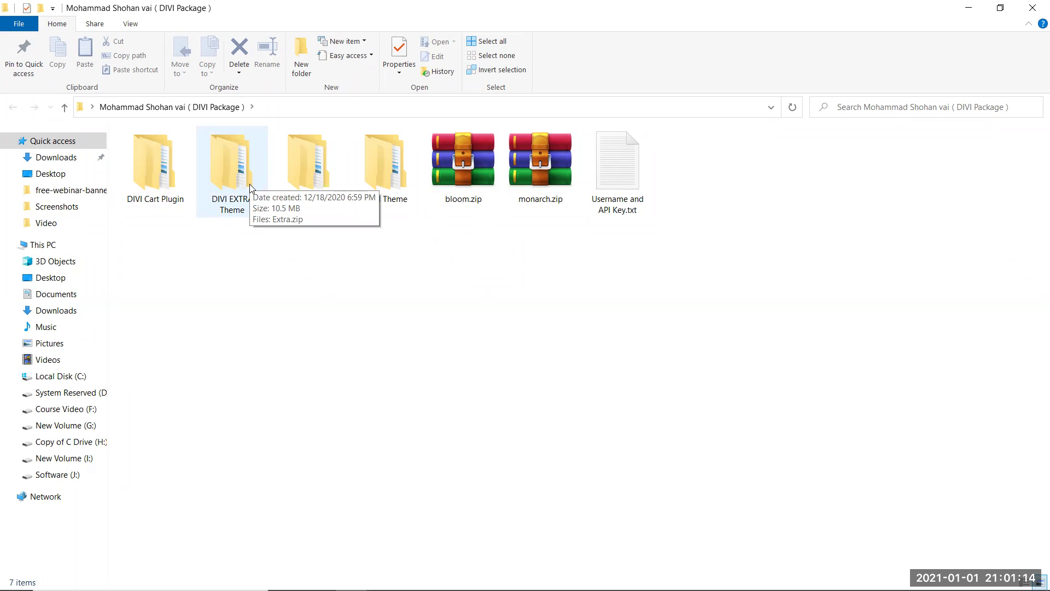
Open the DIVI Cart Plugin folder to view its files and close the window
left_click(155, 169)
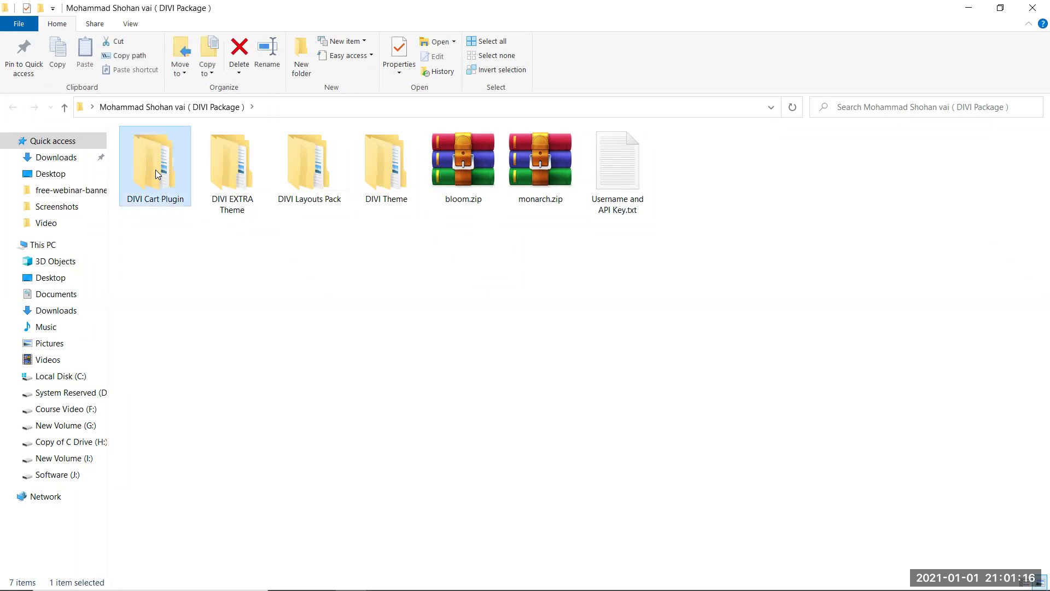
double_click(156, 169)
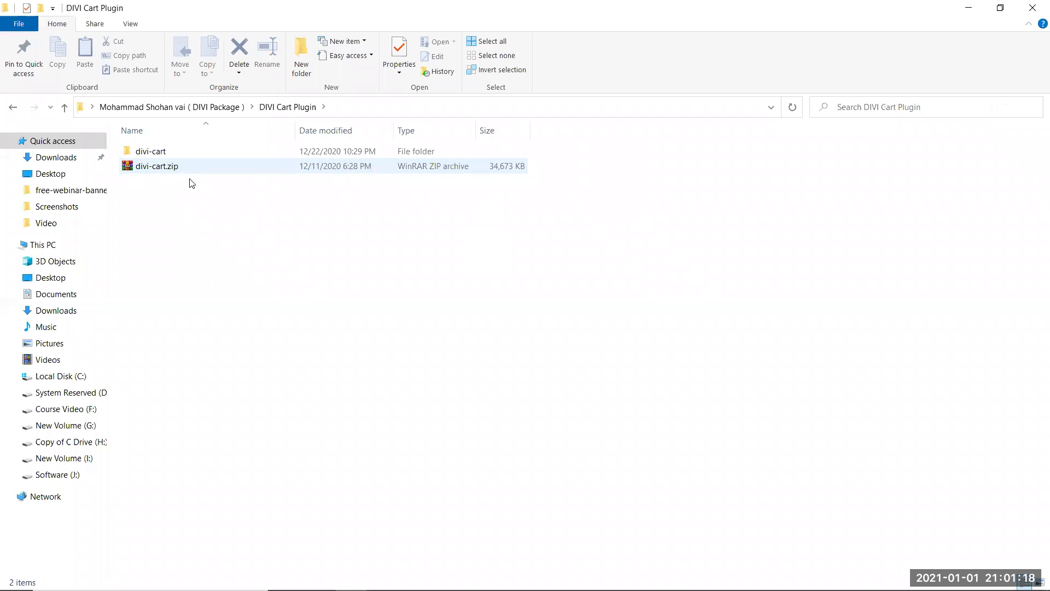
left_click(1035, 6)
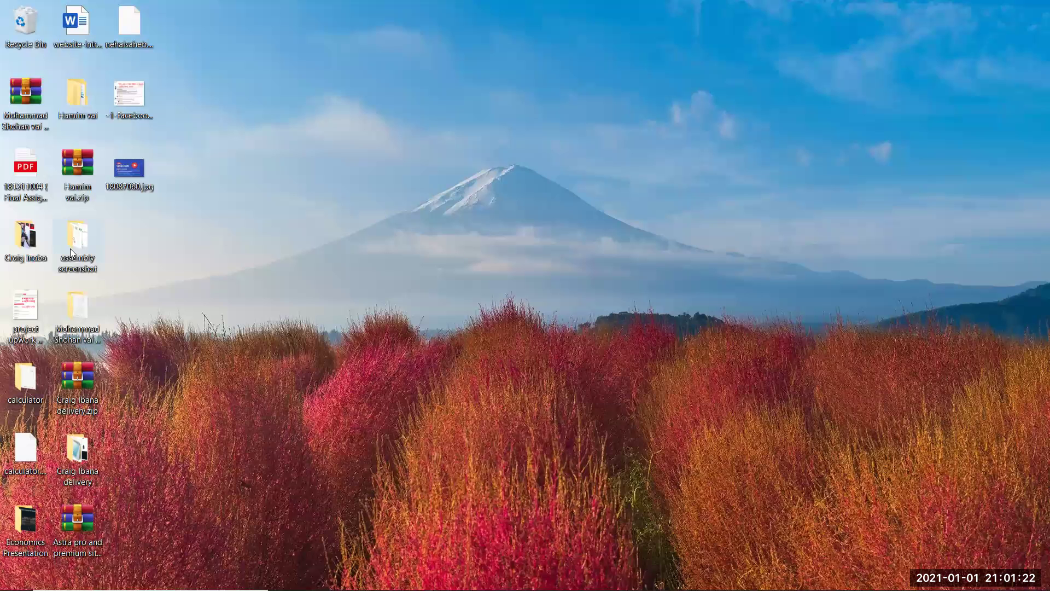
Reopen the DIVI Package folder, examine the archives inside DIVI Layouts Pack, and close the window
double_click(70, 306)
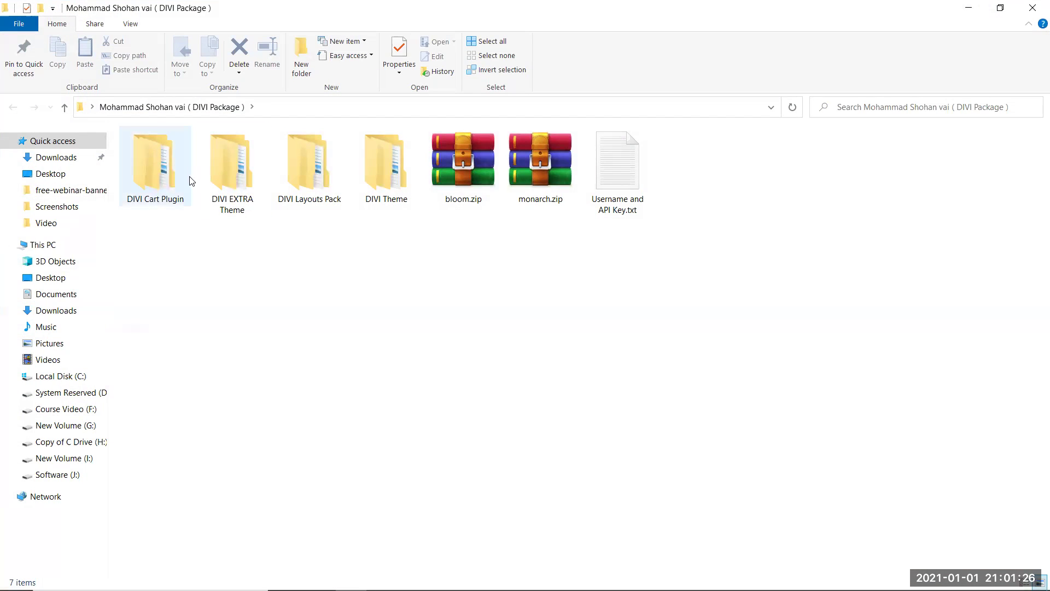
double_click(294, 171)
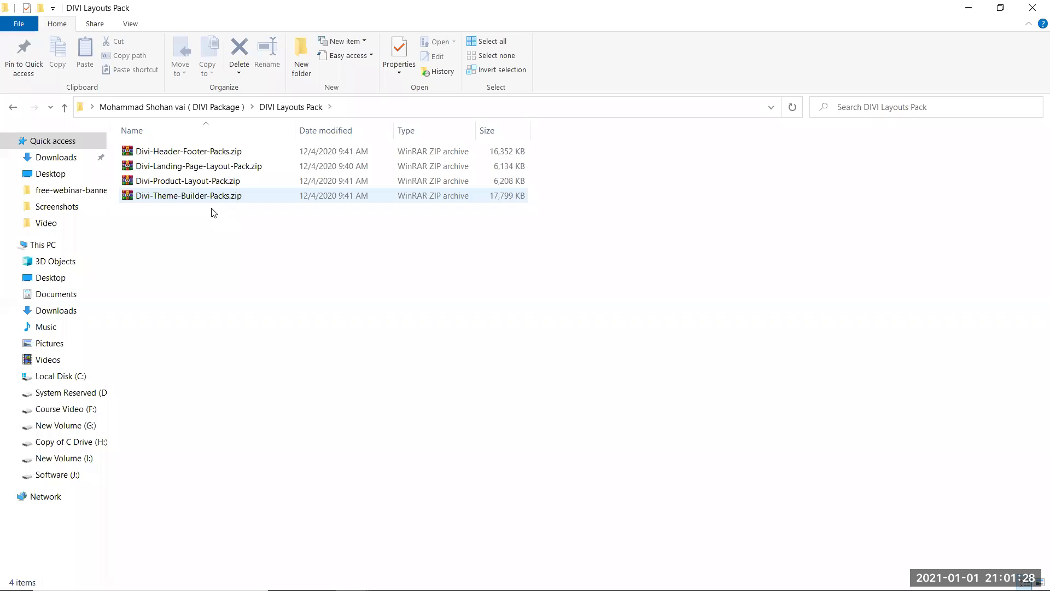
left_click_drag(211, 213, 211, 148)
left_click(213, 223)
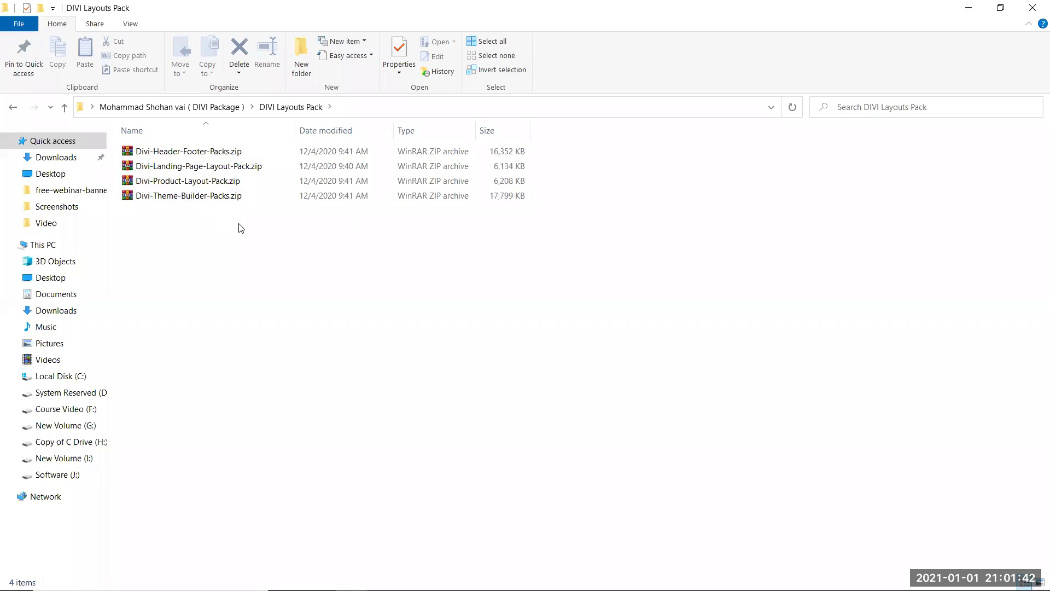
left_click(66, 106)
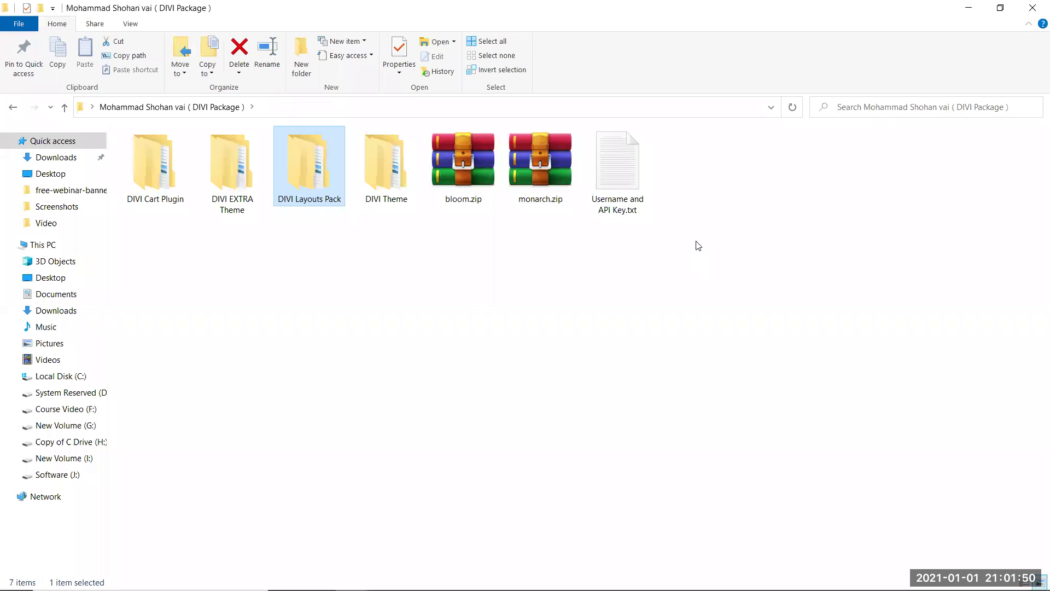
left_click(1034, 5)
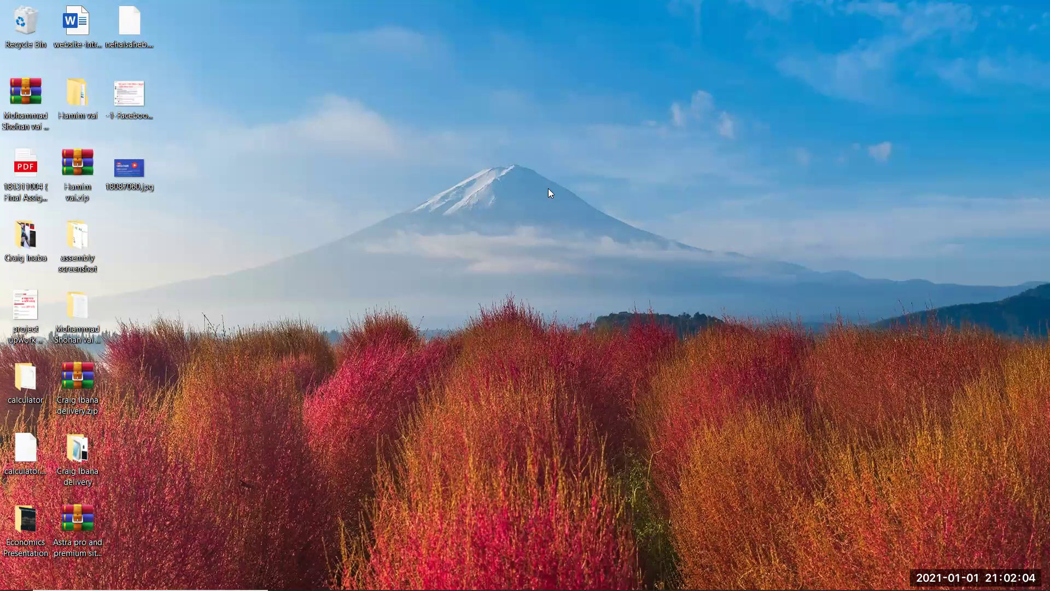
Switch back to the browser, open the Add Themes page for Nutri Storx and look through the featured themes
mouse_move(333, 589)
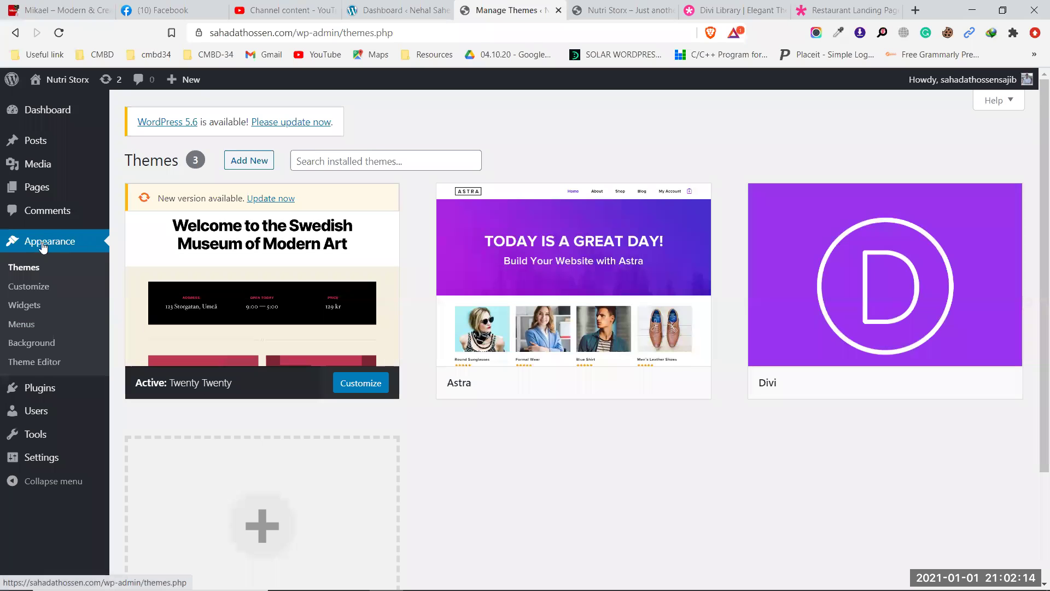
left_click(23, 280)
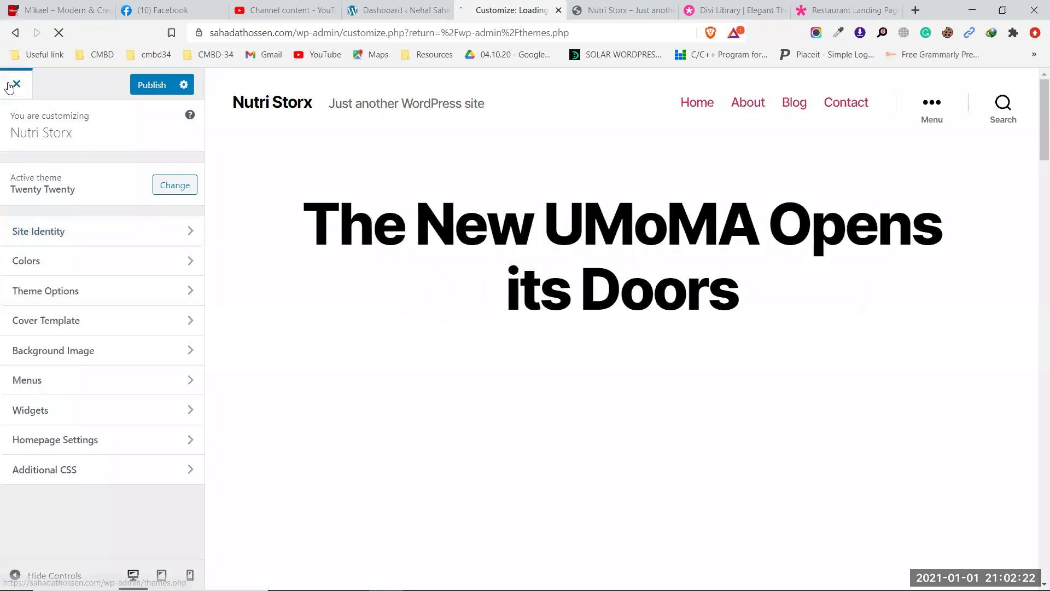
left_click(11, 86)
left_click(585, 123)
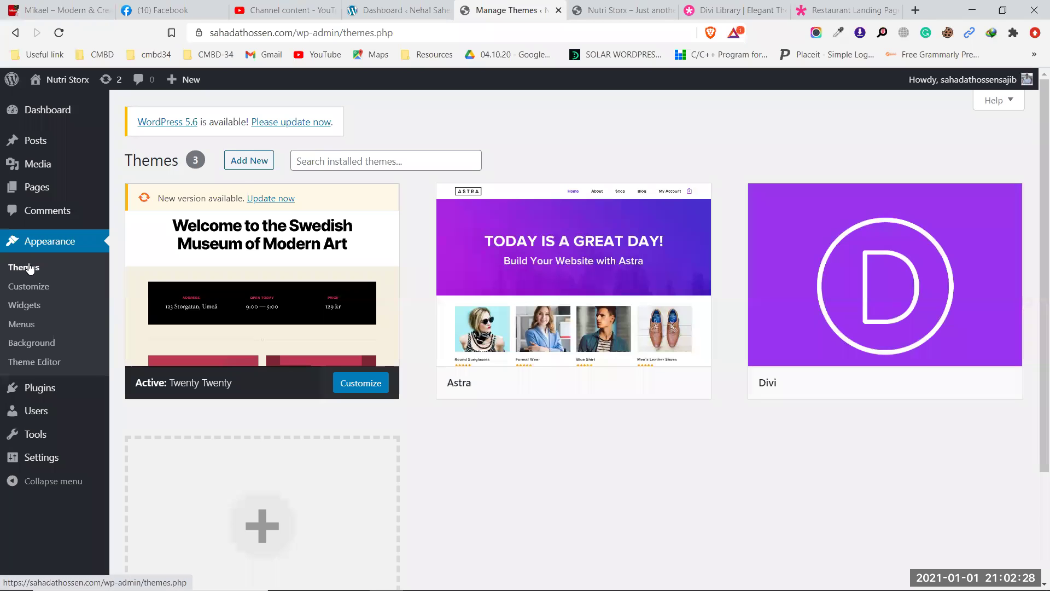
left_click(266, 161)
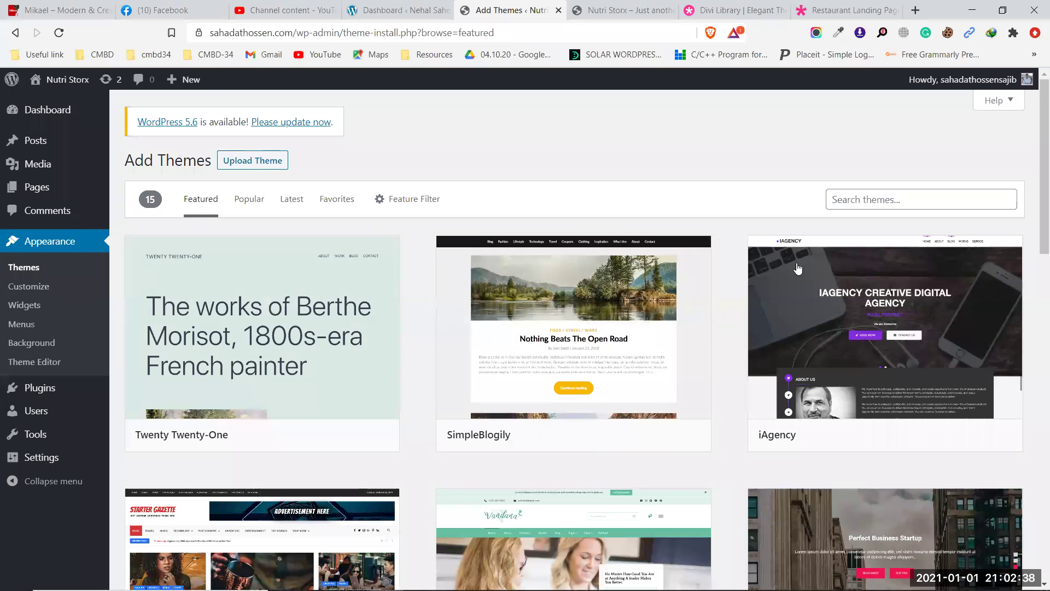
scroll(406, 353, "down", 2)
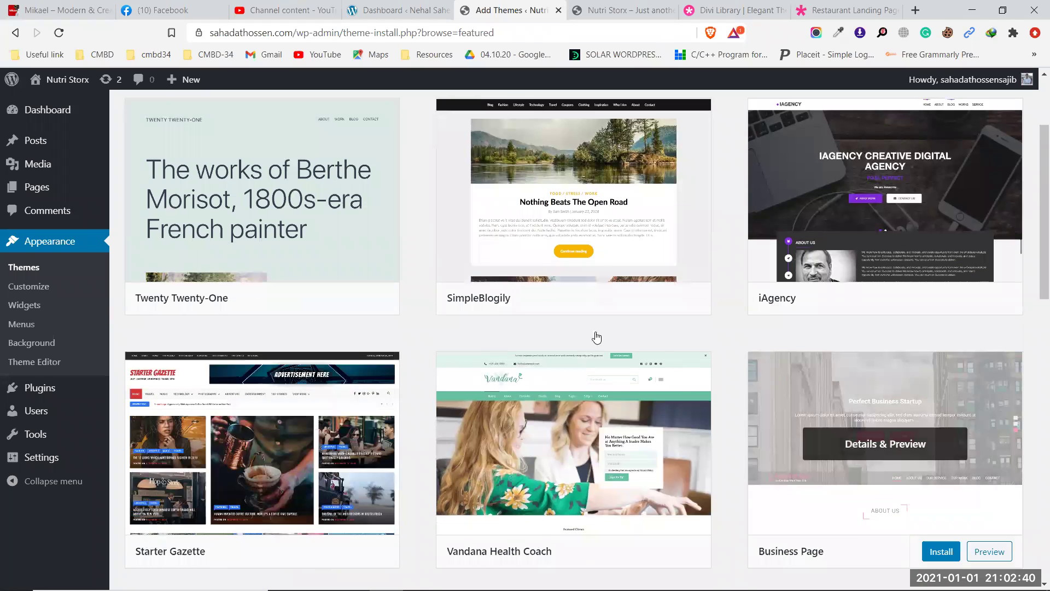
scroll(596, 338, "down", 3)
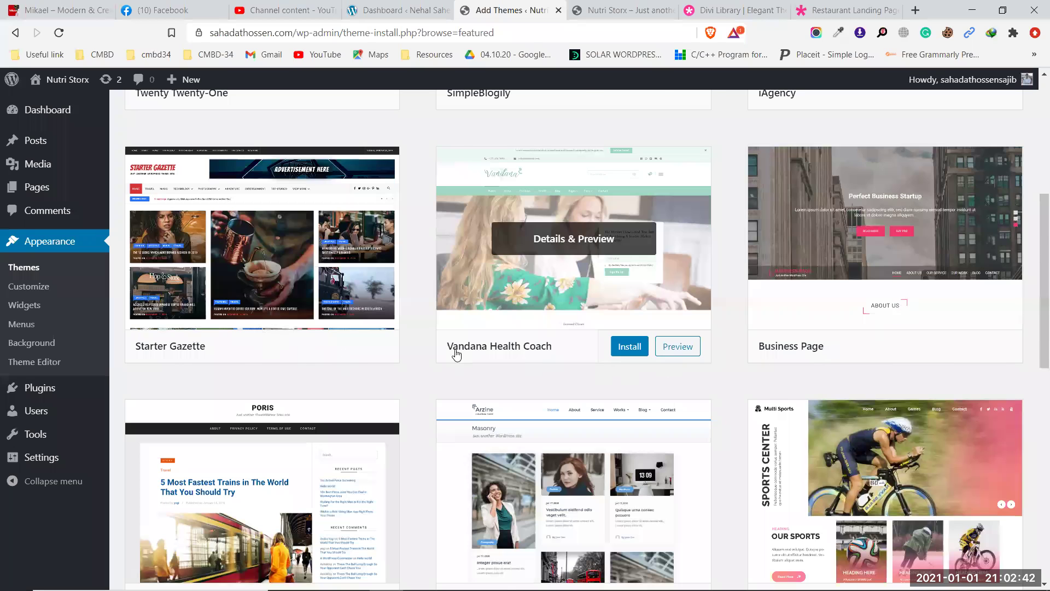
scroll(575, 284, "down", 3)
scroll(561, 357, "up", 8)
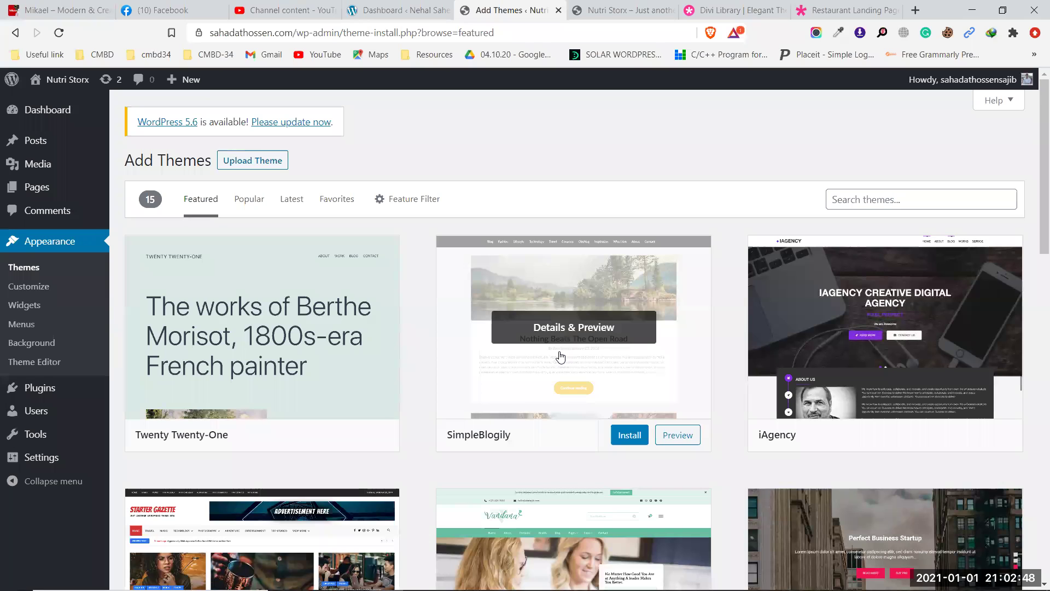
Open the theme upload form and choose Divi.zip from the DIVI Theme folder in the desktop's DIVI Package
left_click(252, 161)
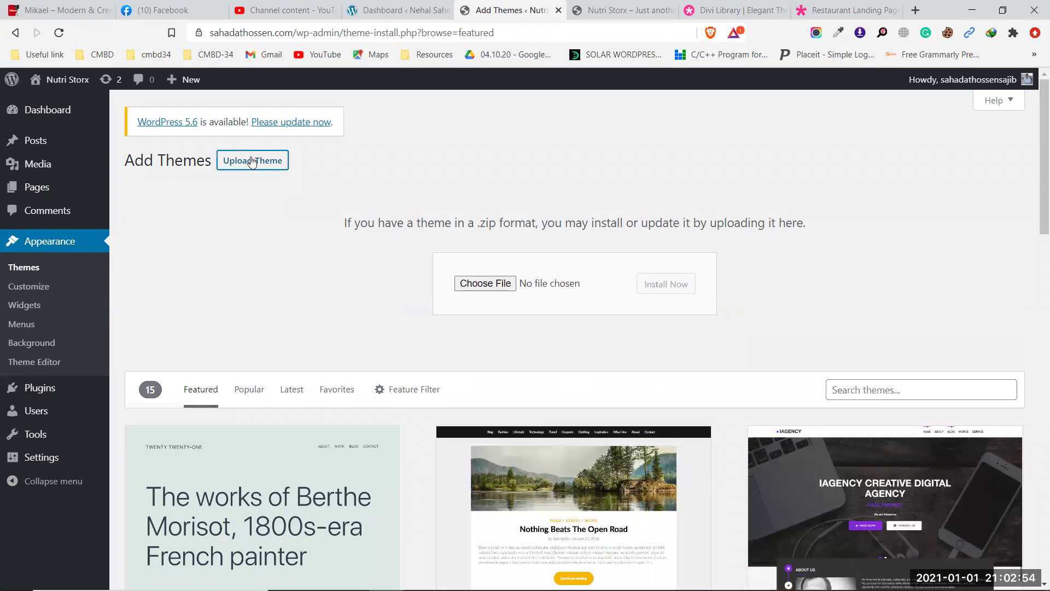
left_click(491, 284)
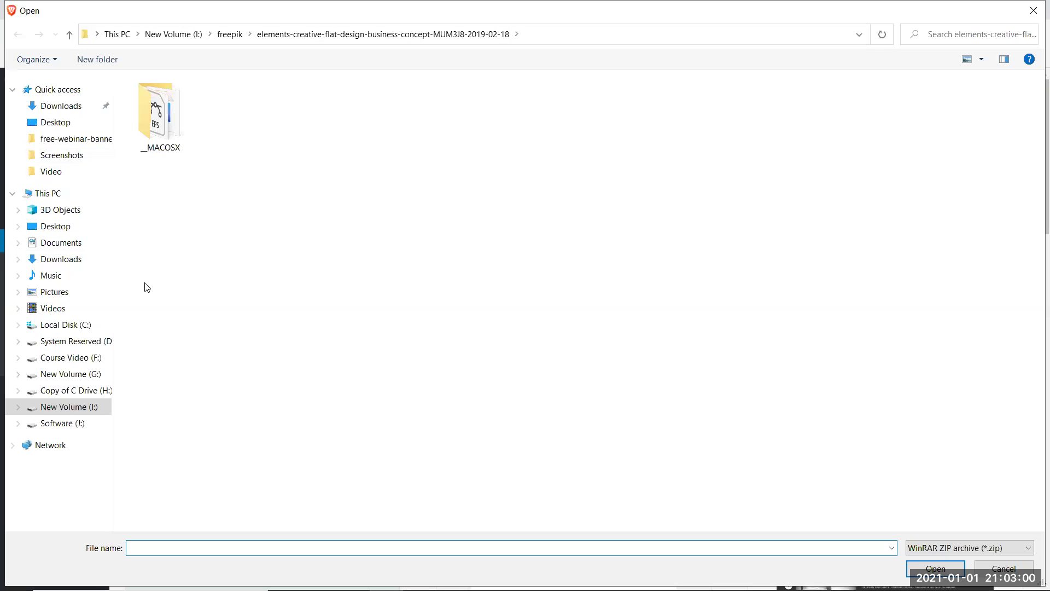
left_click(64, 123)
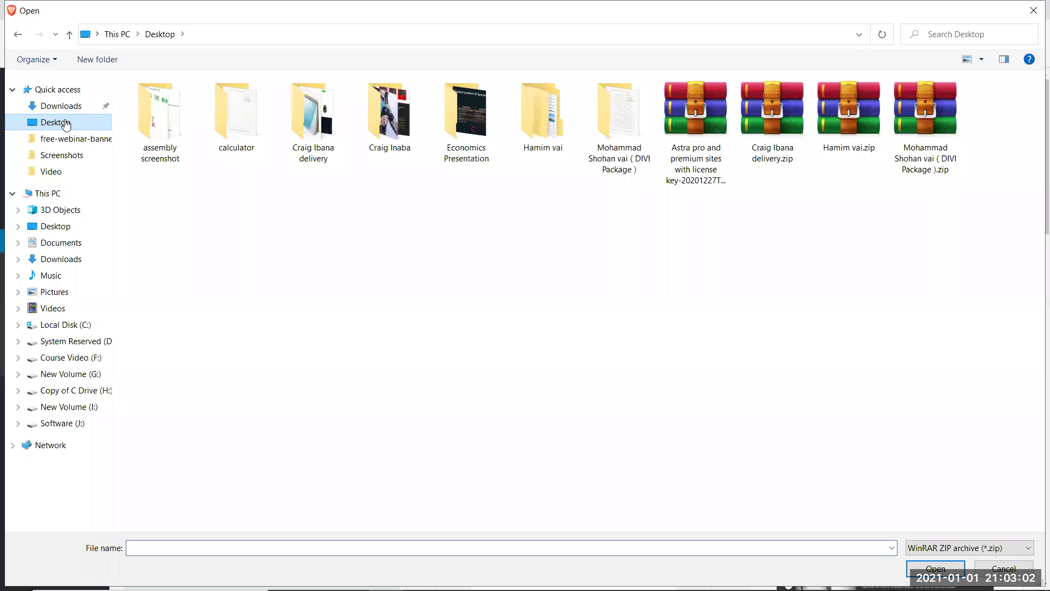
double_click(609, 121)
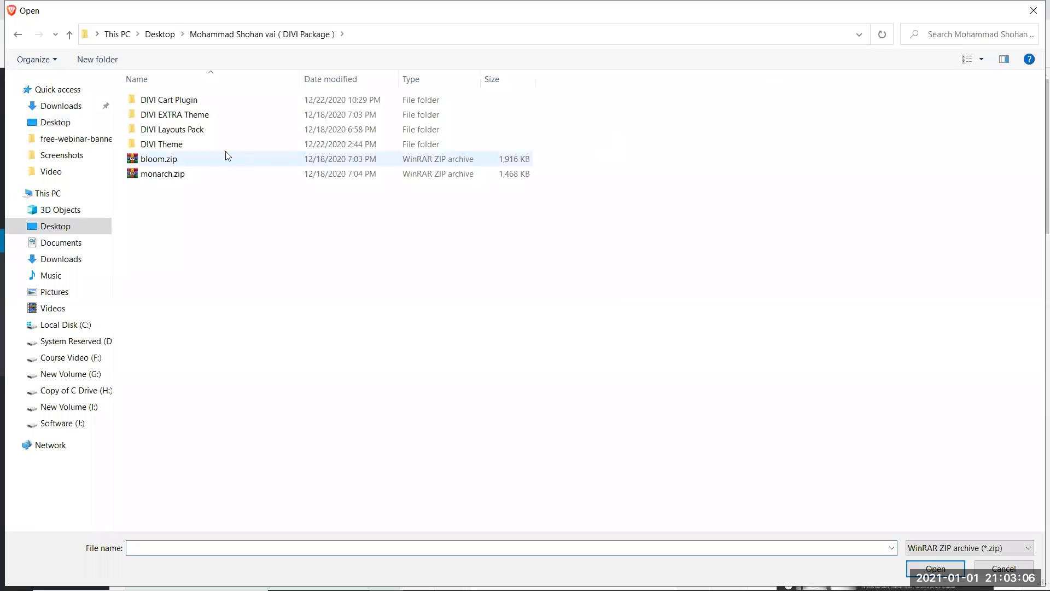
double_click(189, 146)
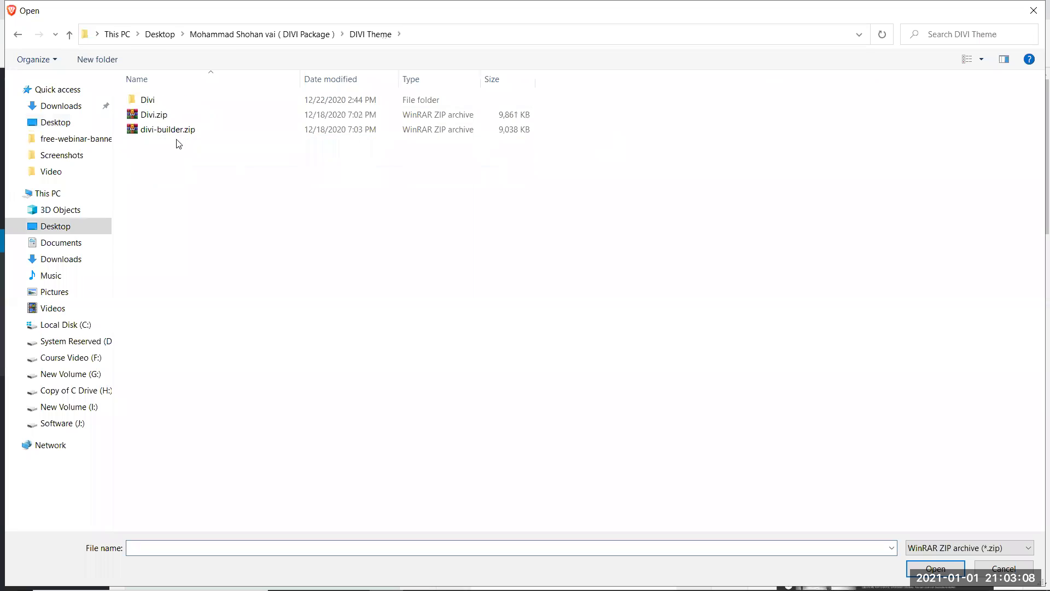
left_click(188, 115)
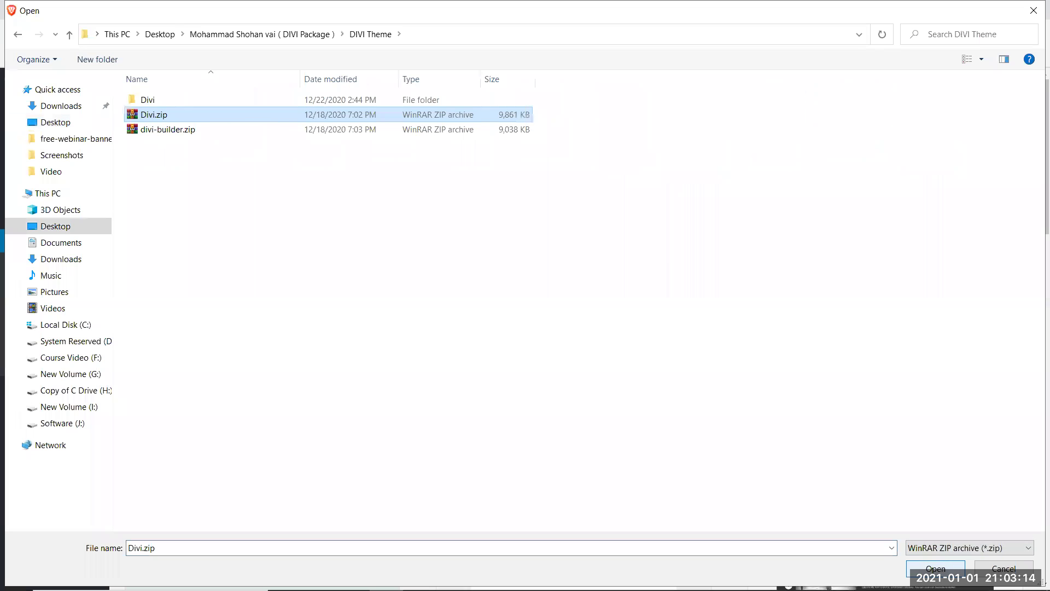
left_click(935, 569)
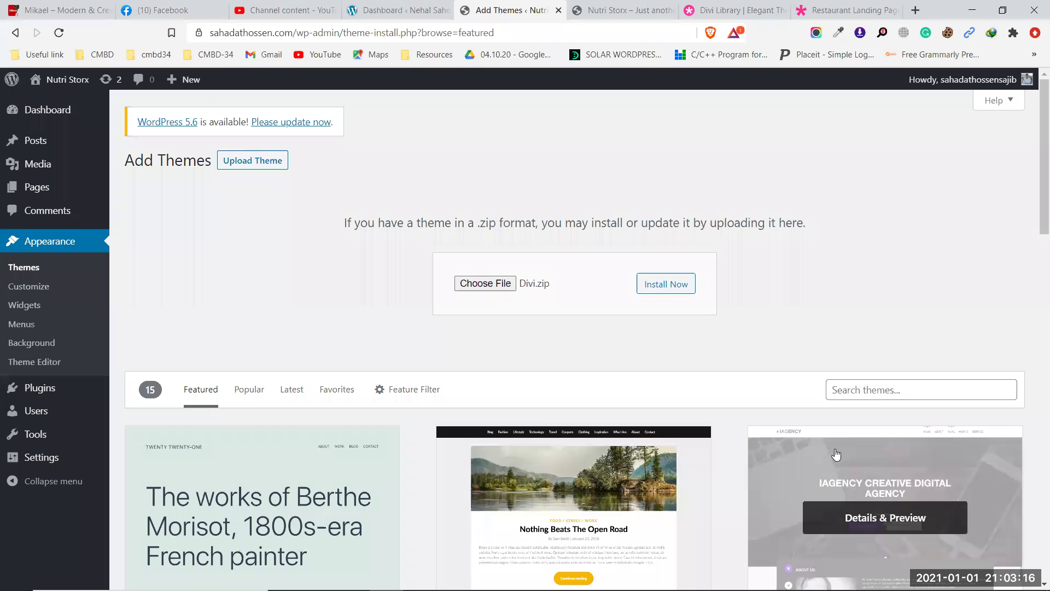
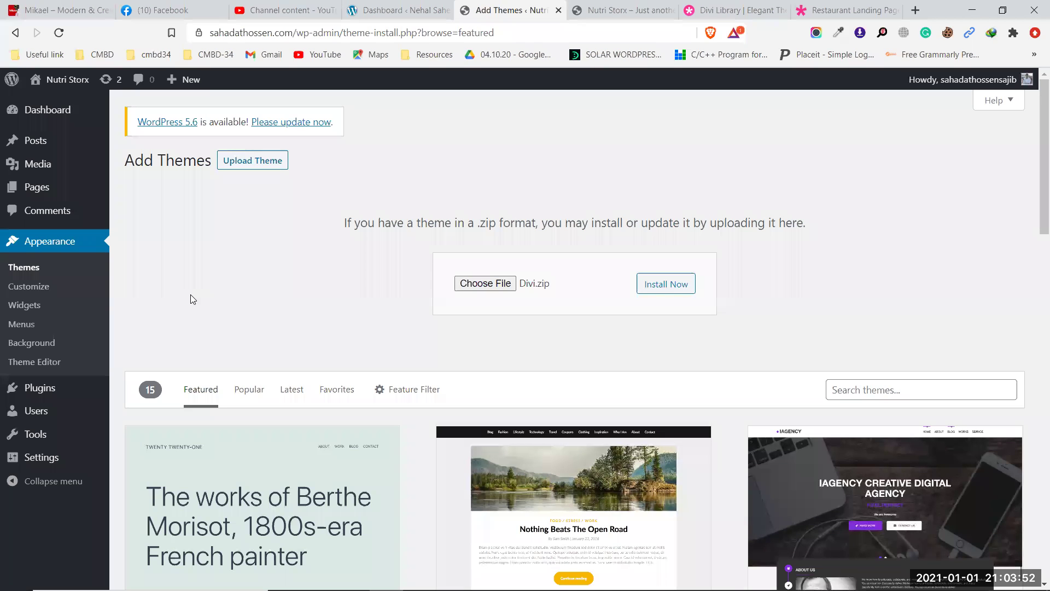
Return to the installed themes and activate the Divi theme
left_click(35, 269)
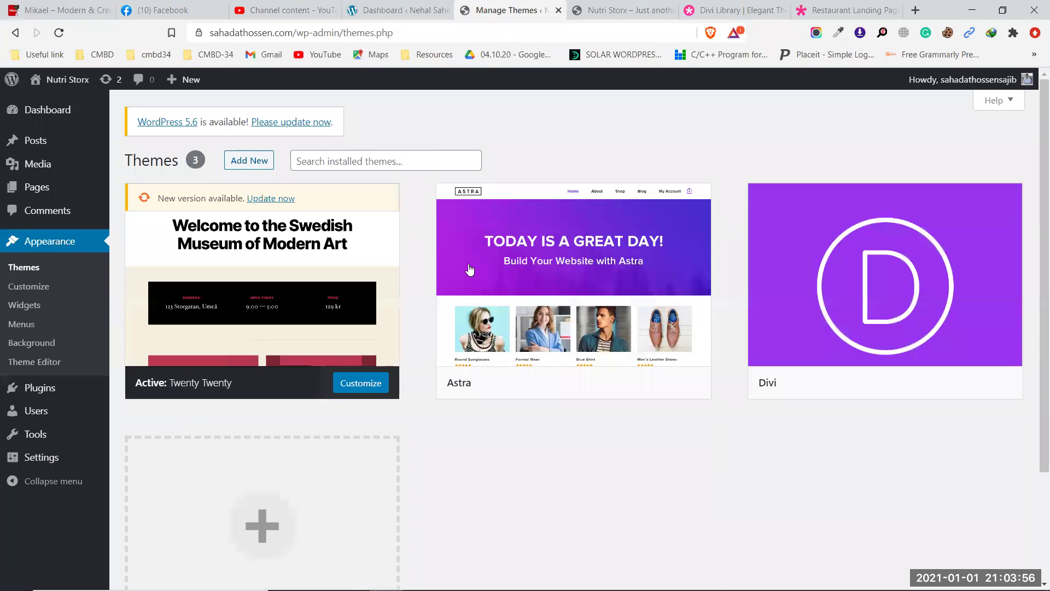
mouse_move(835, 350)
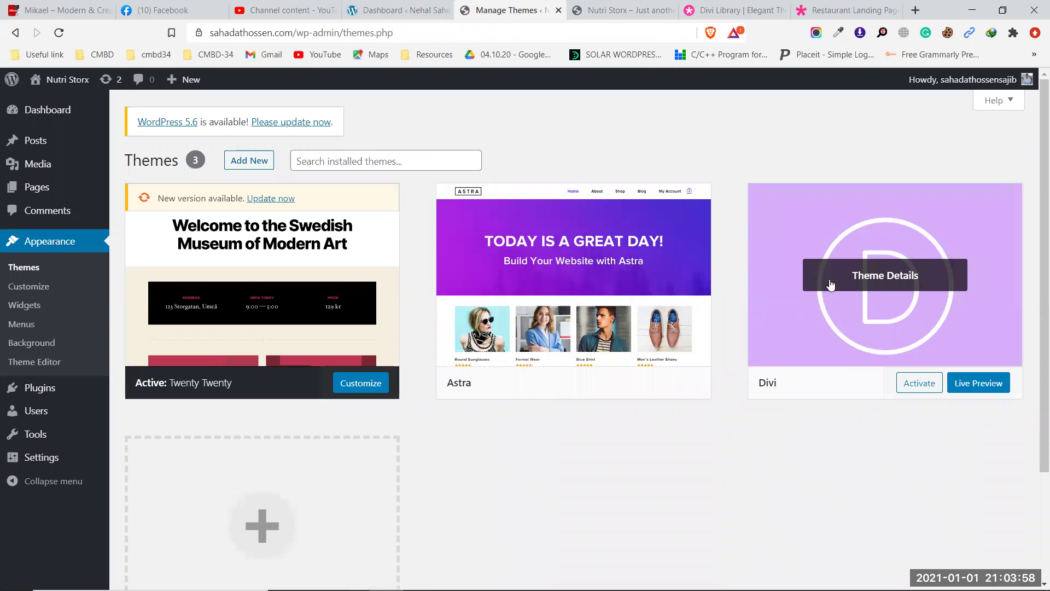
left_click(921, 386)
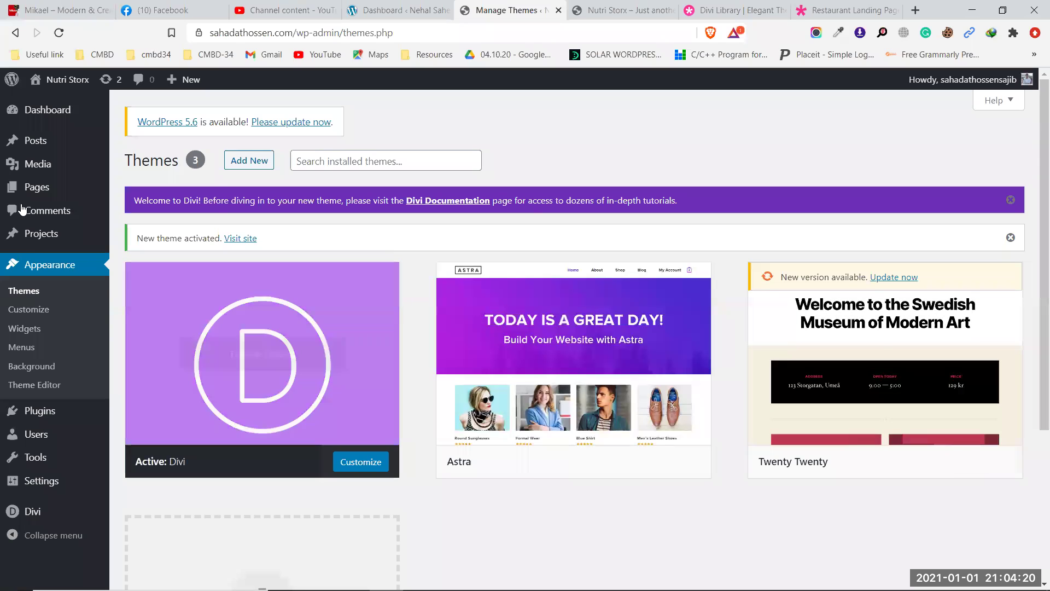
Dismiss the Divi welcome notice and the theme activation notice on the Themes page
mouse_move(78, 134)
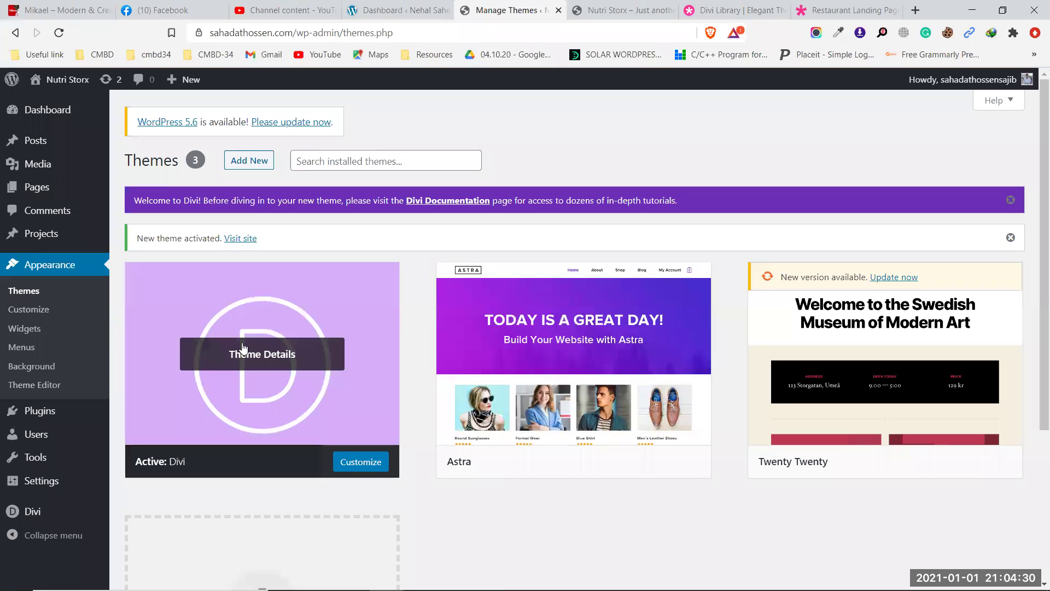
mouse_move(18, 514)
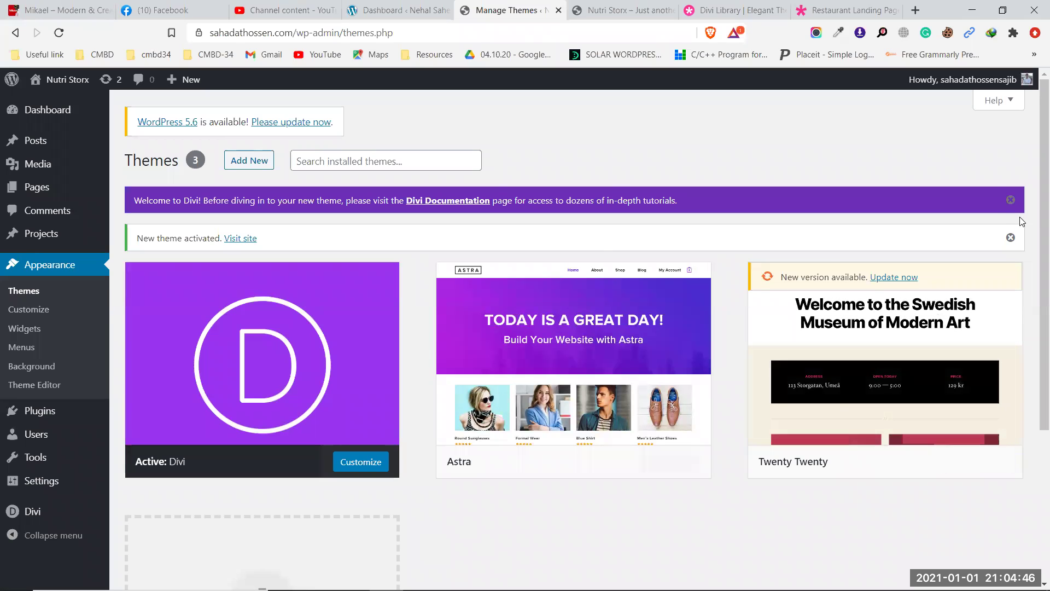
left_click(1010, 200)
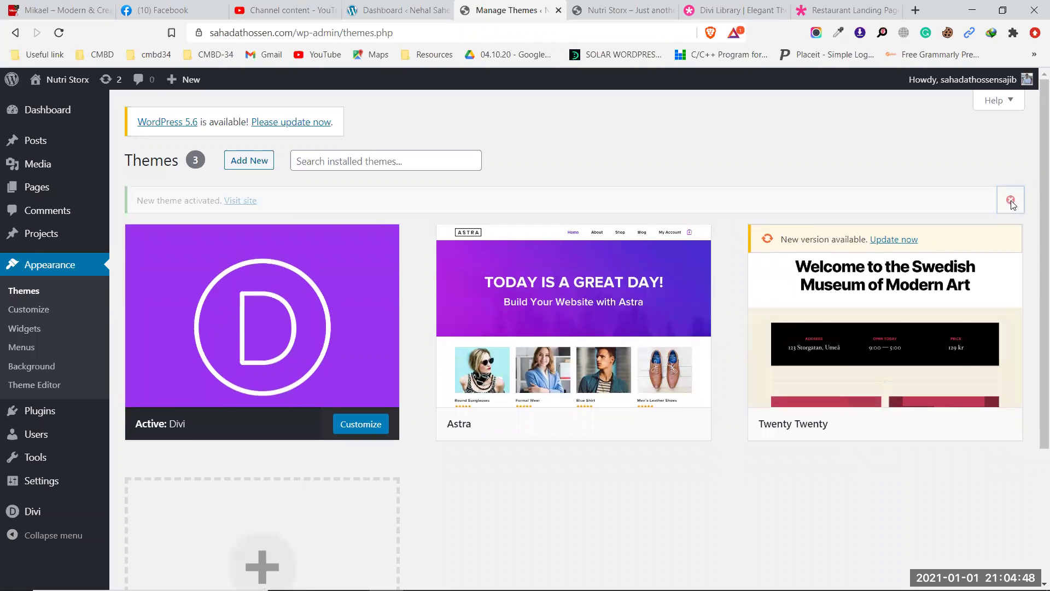
Reload the Nutri Storx homepage and look over its layout under the Divi theme
left_click(1011, 200)
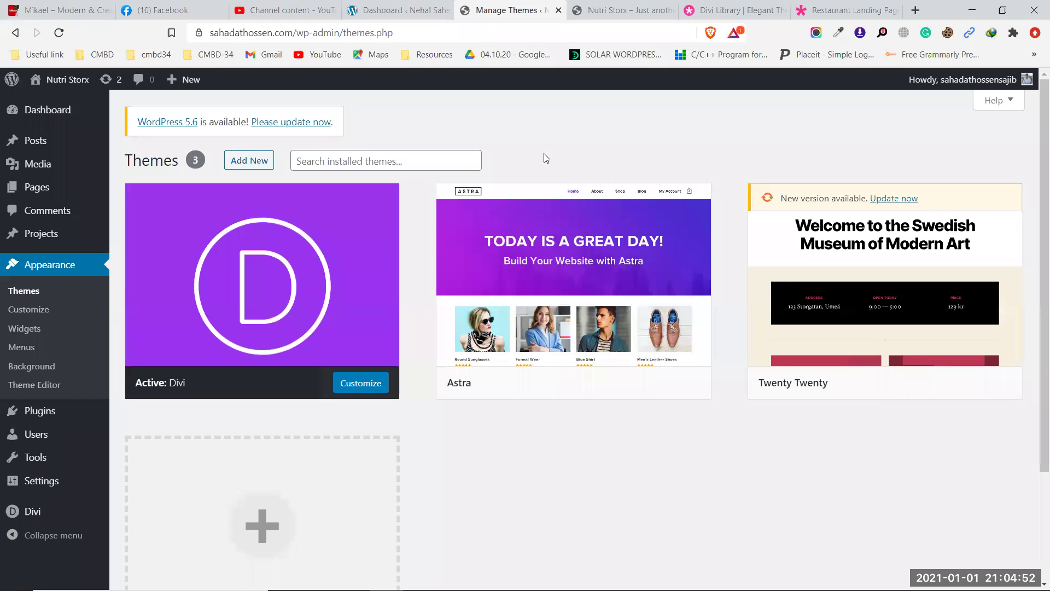
mouse_move(150, 305)
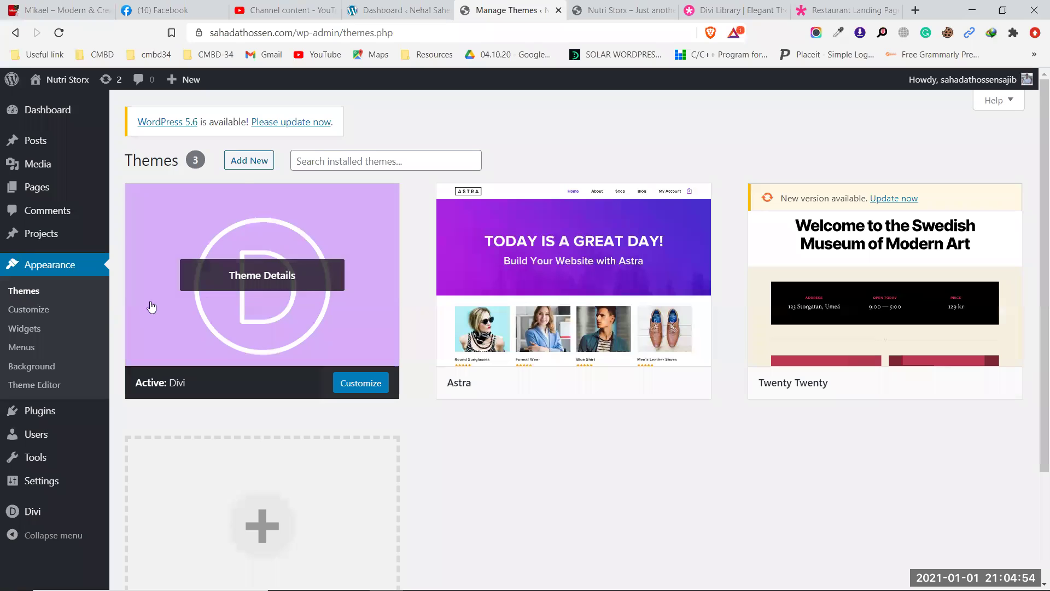
key("ctrl+Tab")
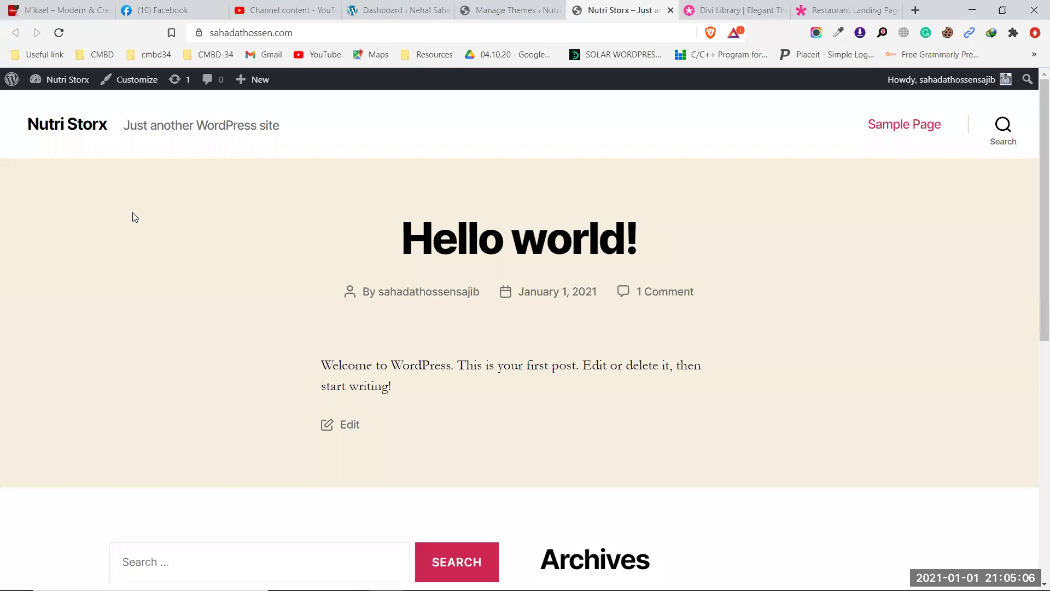
left_click(59, 33)
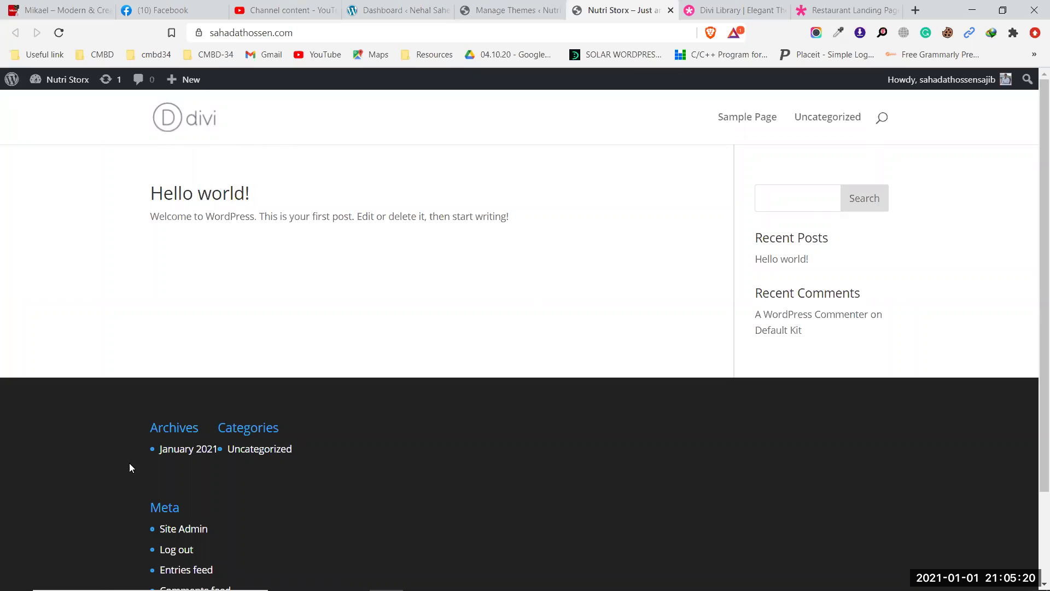
scroll(236, 438, "down", 2)
scroll(624, 377, "up", 2)
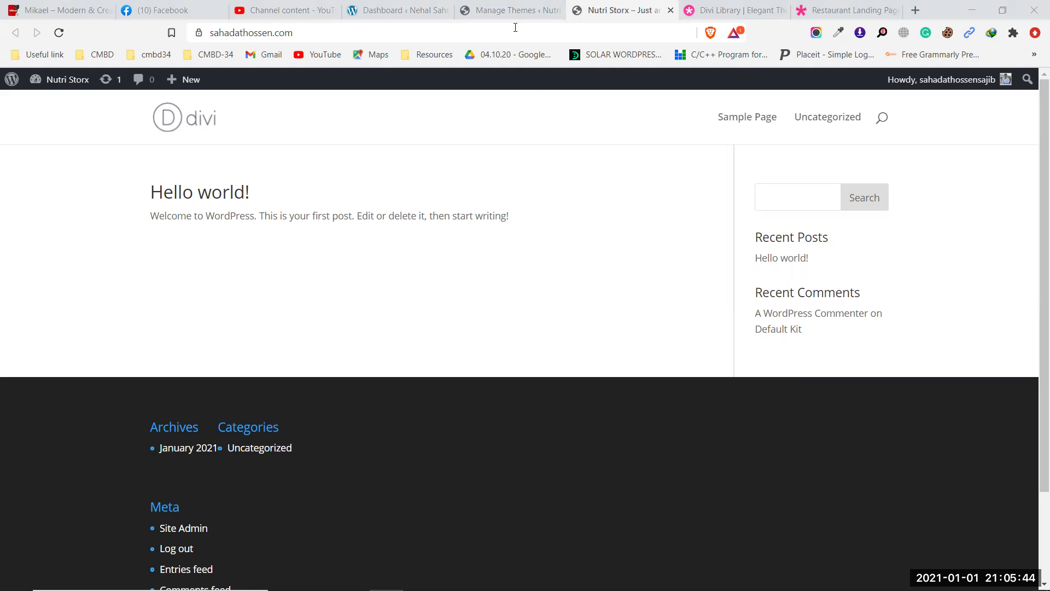
Open the Divi Theme Options in the site's admin and look through all the General settings down to Custom CSS
left_click(509, 7)
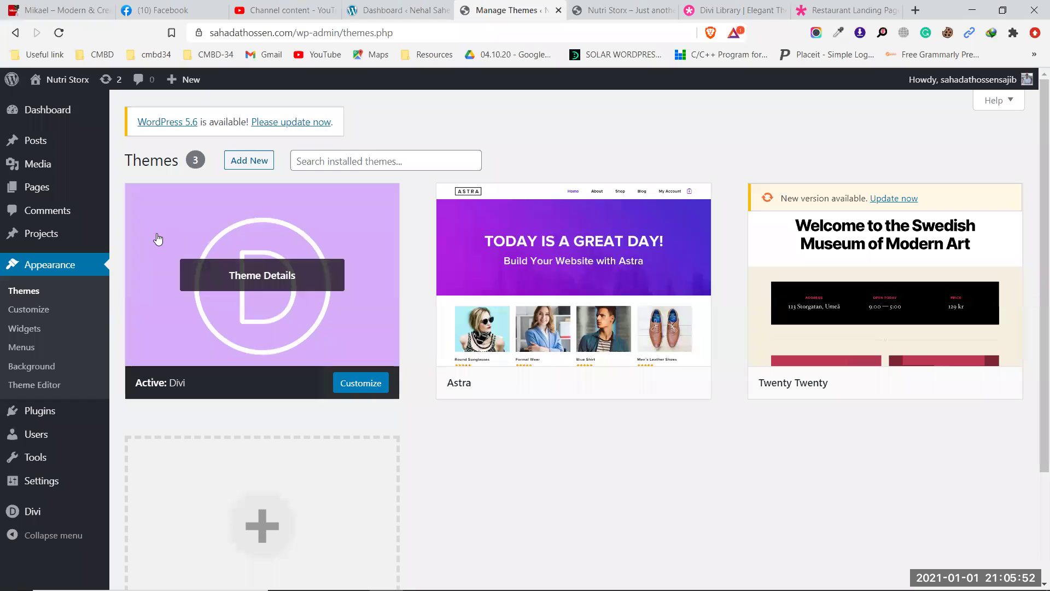
left_click(35, 512)
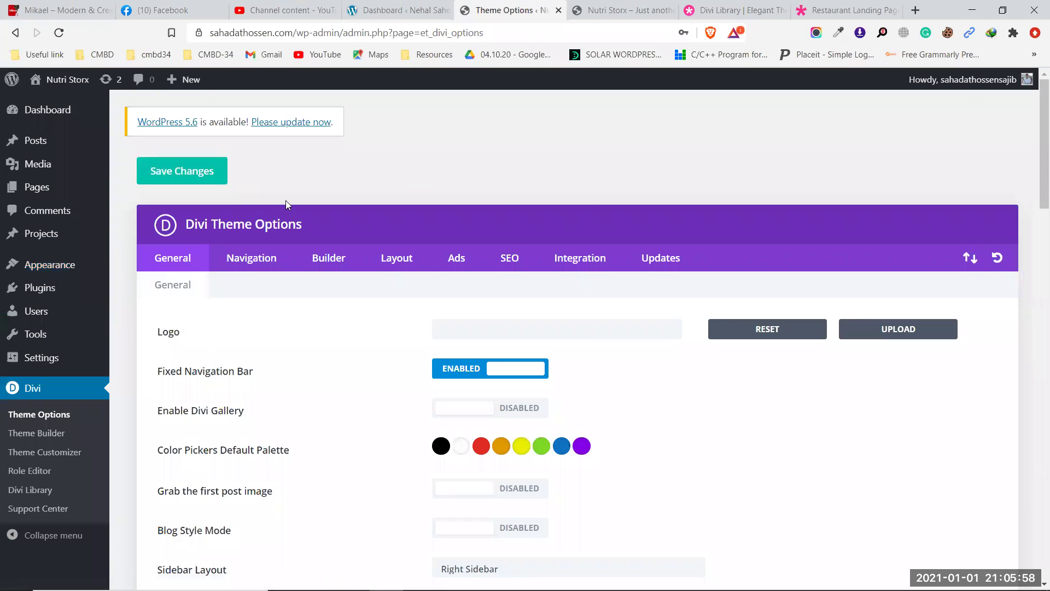
scroll(789, 273, "down", 7)
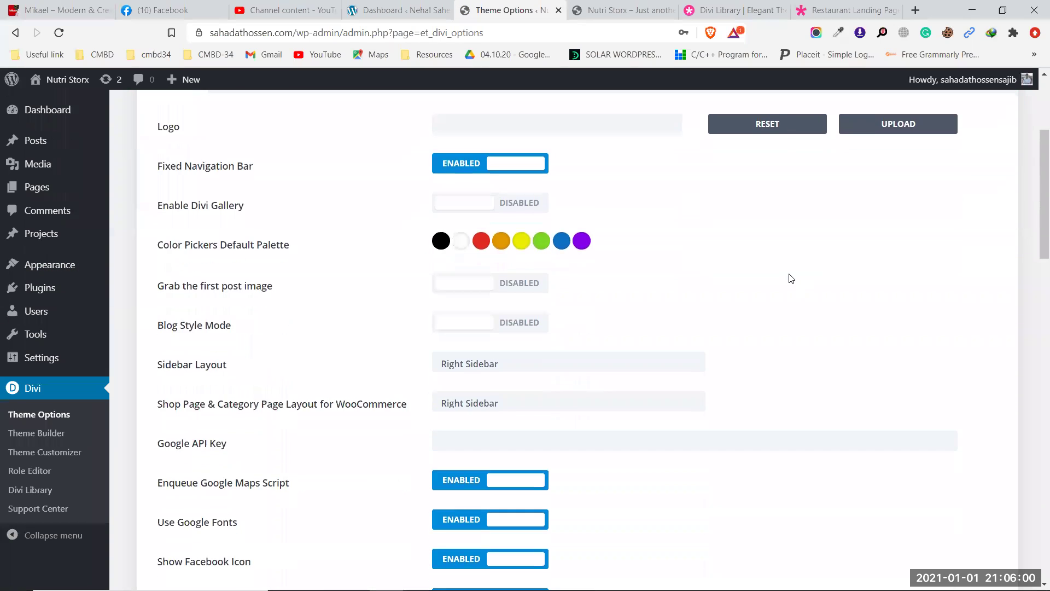
scroll(790, 275, "down", 19)
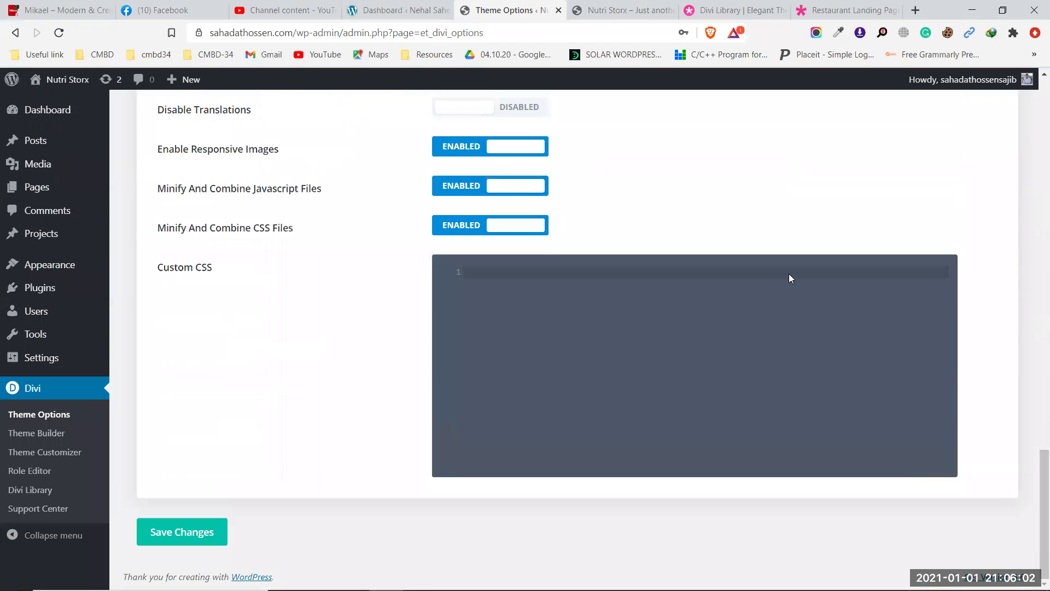
scroll(789, 276, "up", 12)
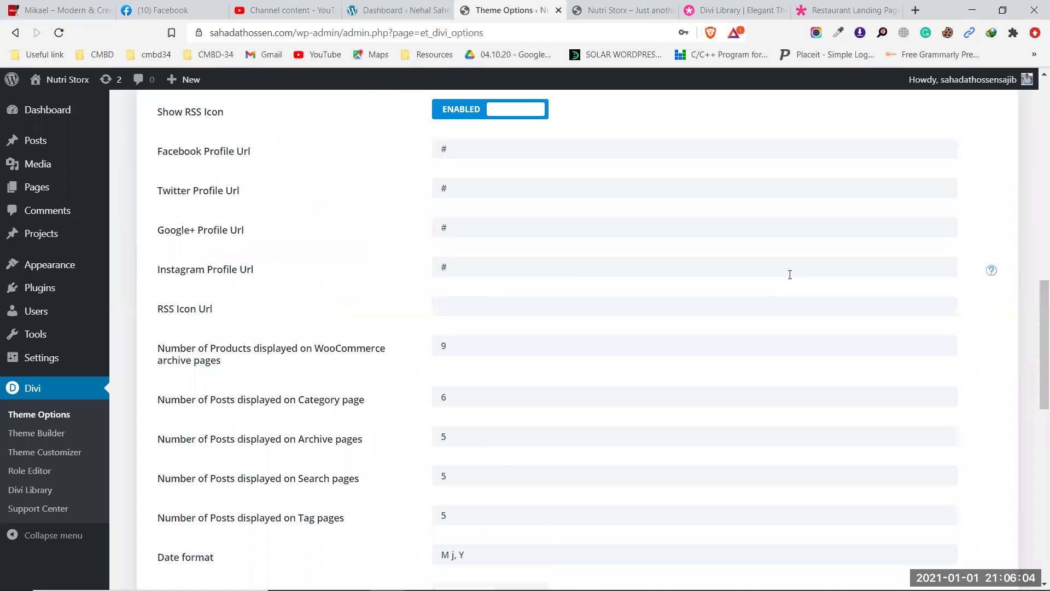
scroll(464, 267, "up", 13)
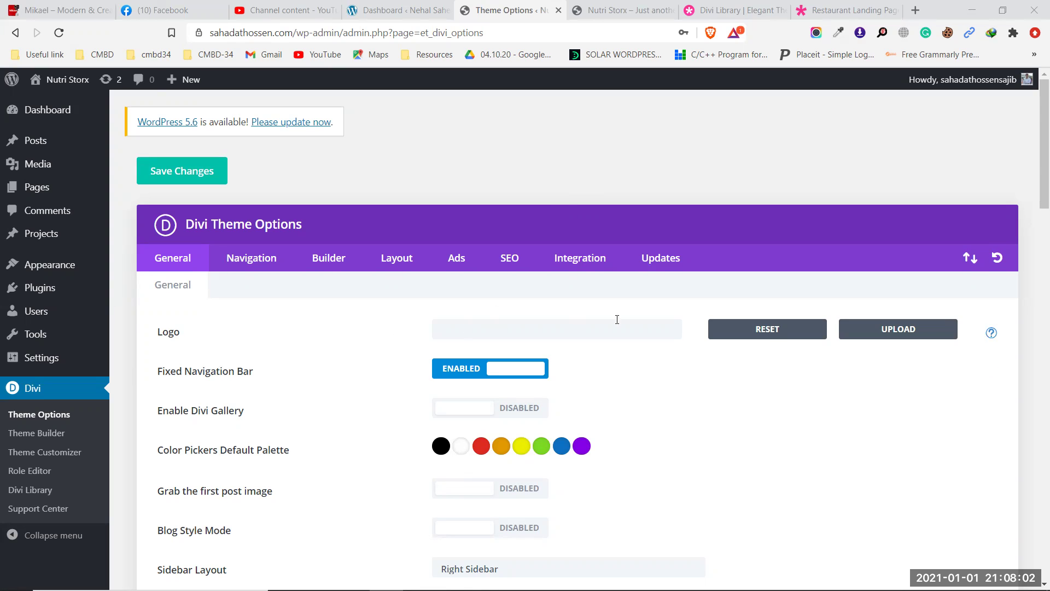
Check the current homepage logo, and upload 600_483722973.png from the Downloads folder as the logo in Divi Theme Options
left_click(605, 4)
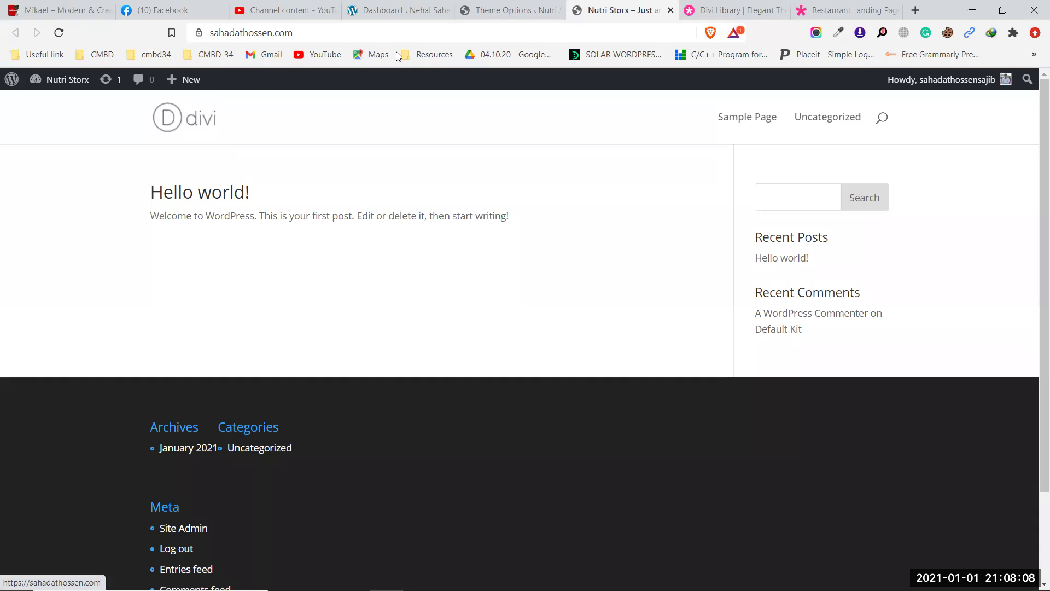
left_click(494, 10)
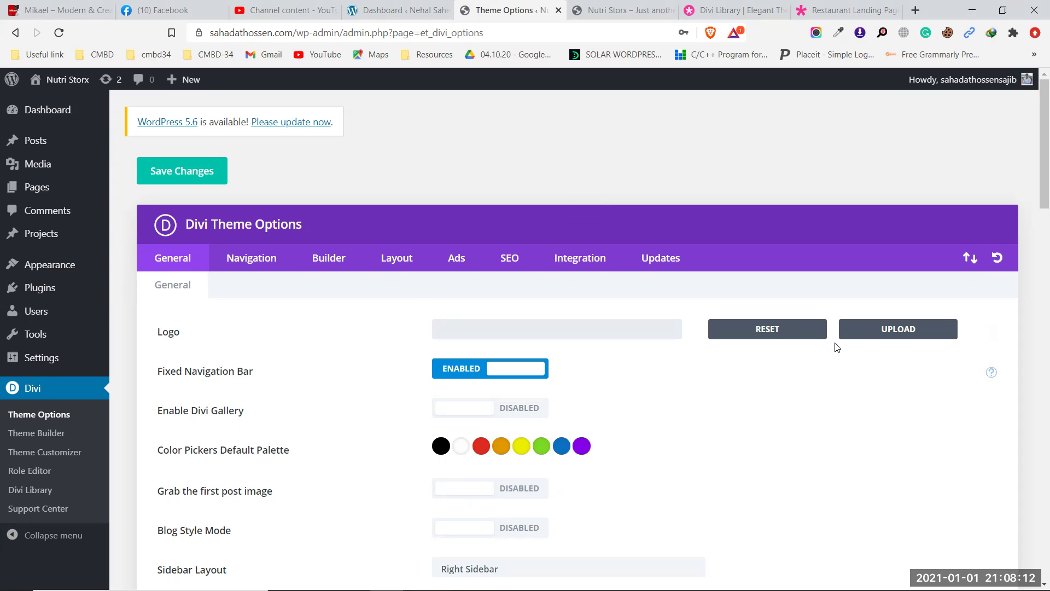
left_click(905, 337)
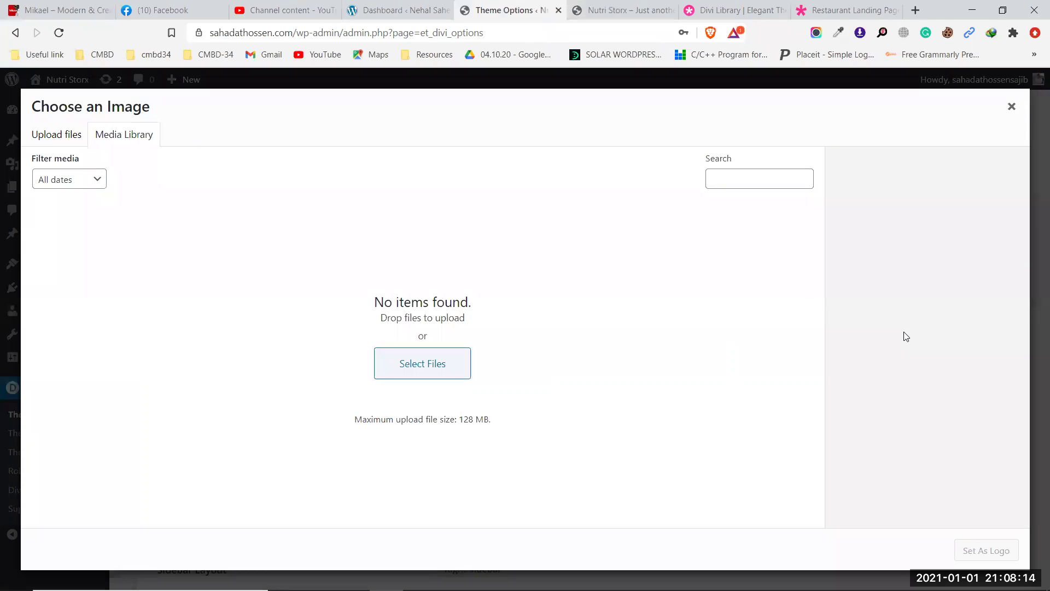
left_click(414, 362)
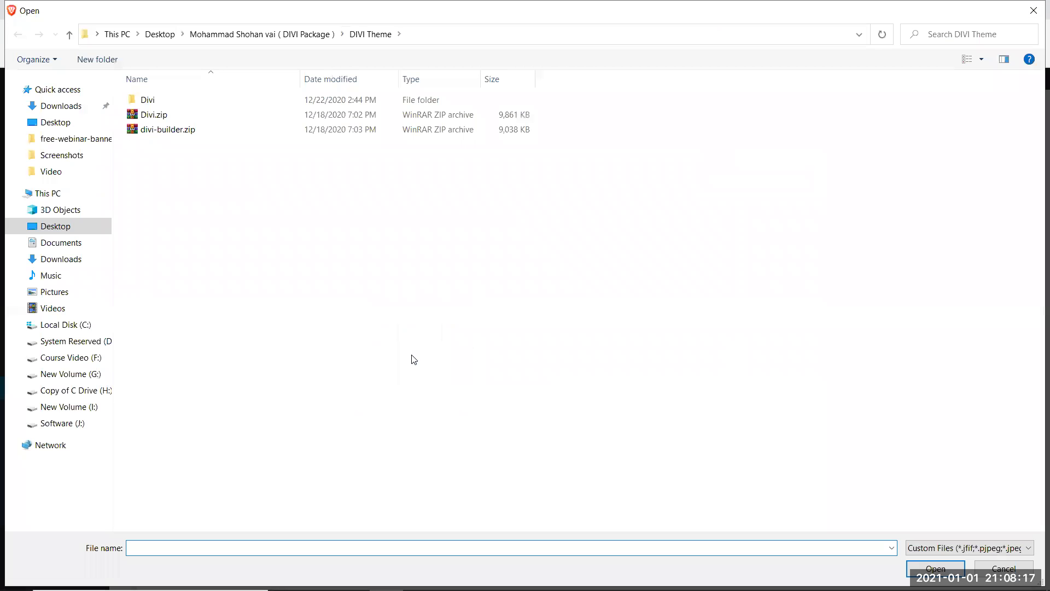
left_click(61, 111)
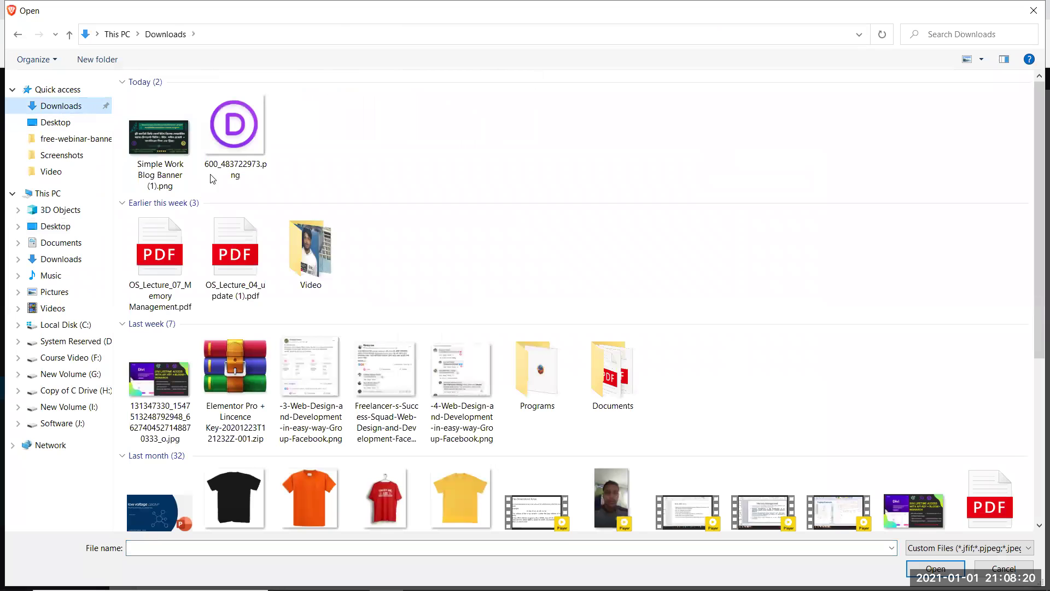
left_click(243, 123)
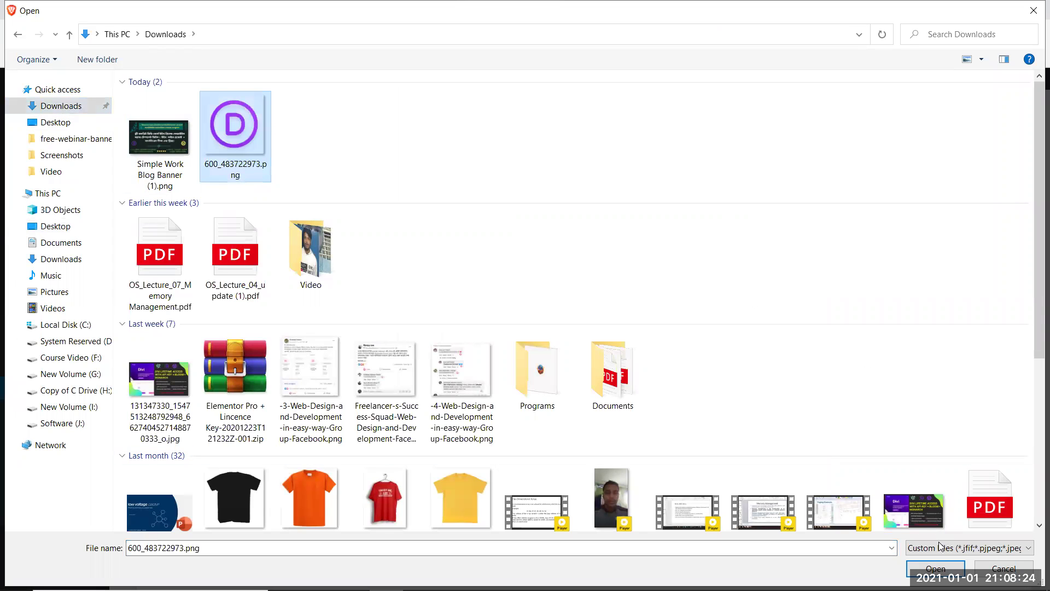
left_click(936, 568)
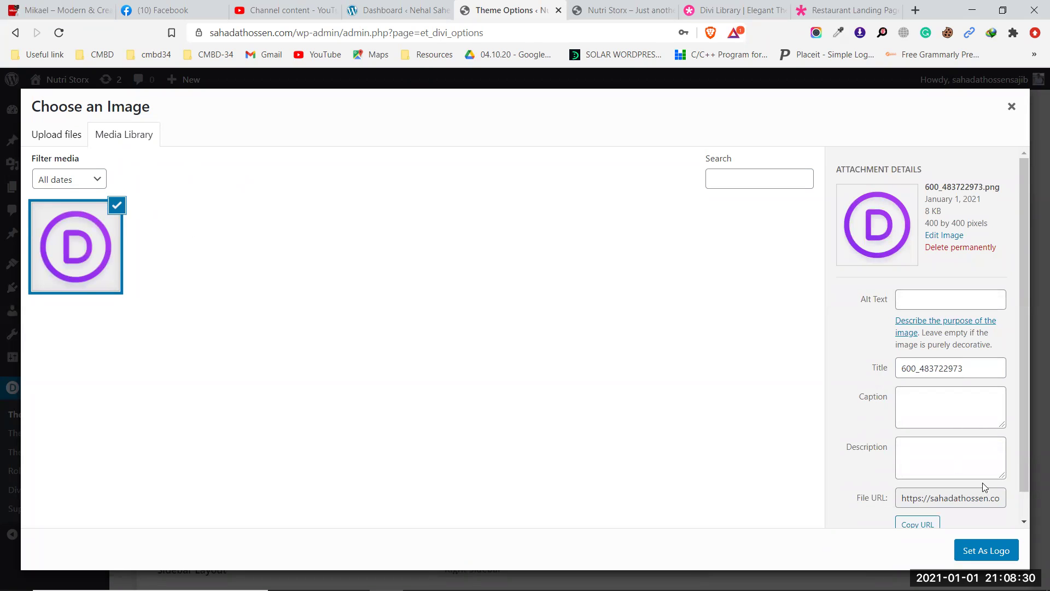
left_click(986, 550)
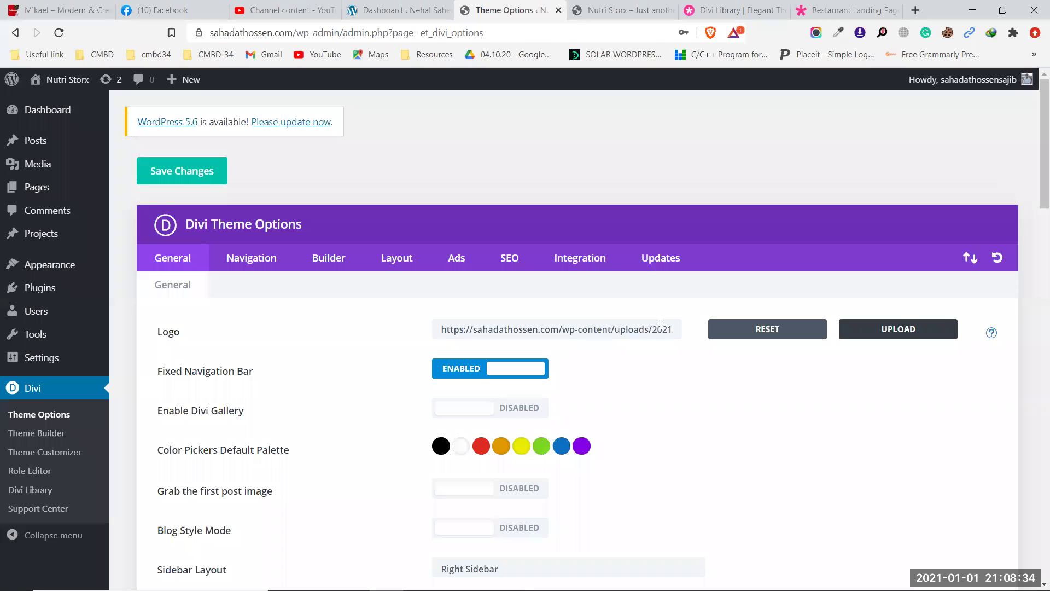
Save the theme options and reload the homepage to check the new logo
left_click(174, 175)
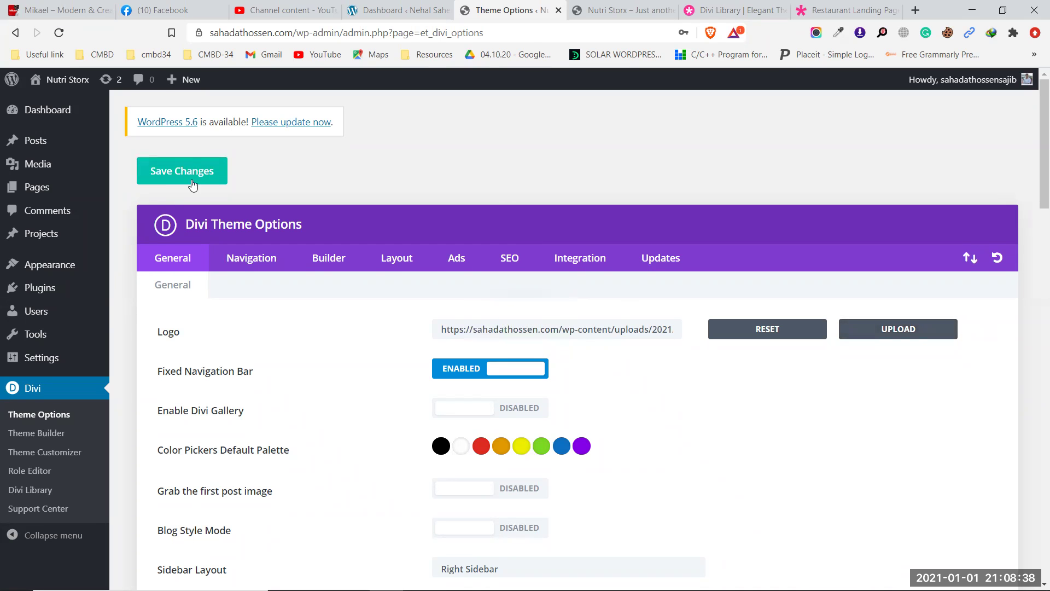
left_click(596, 5)
left_click(60, 34)
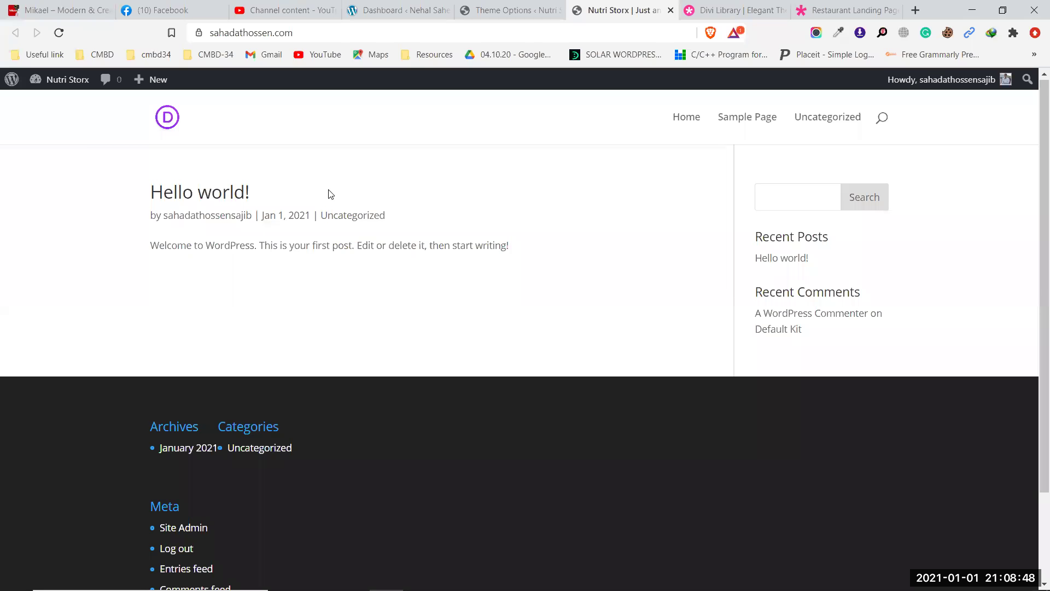
Compare the Fixed Navigation Bar option in Theme Options with how the homepage header behaves while scrolling
left_click(498, 9)
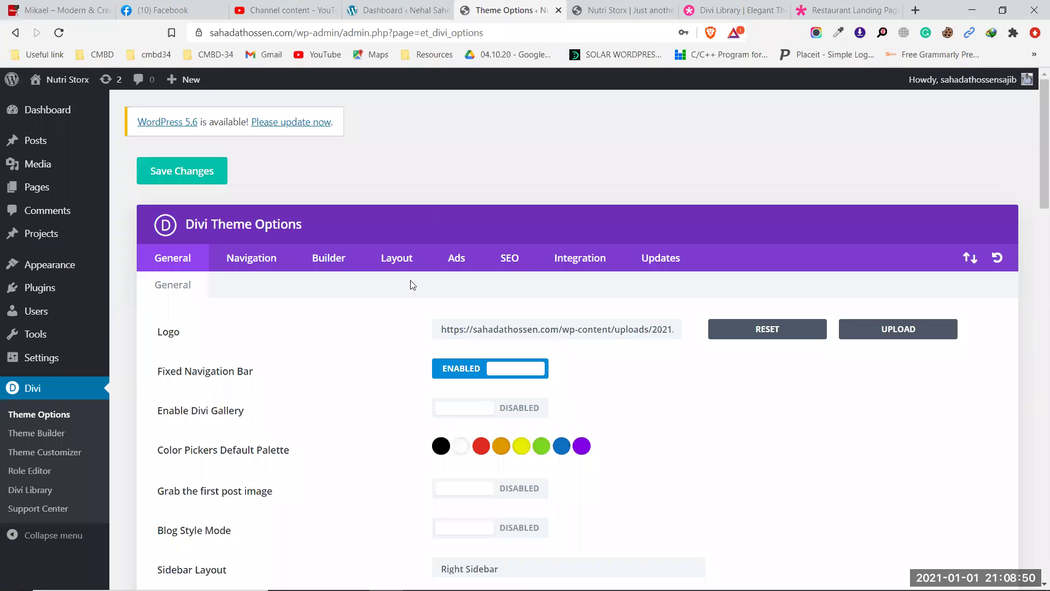
scroll(456, 293, "down", 2)
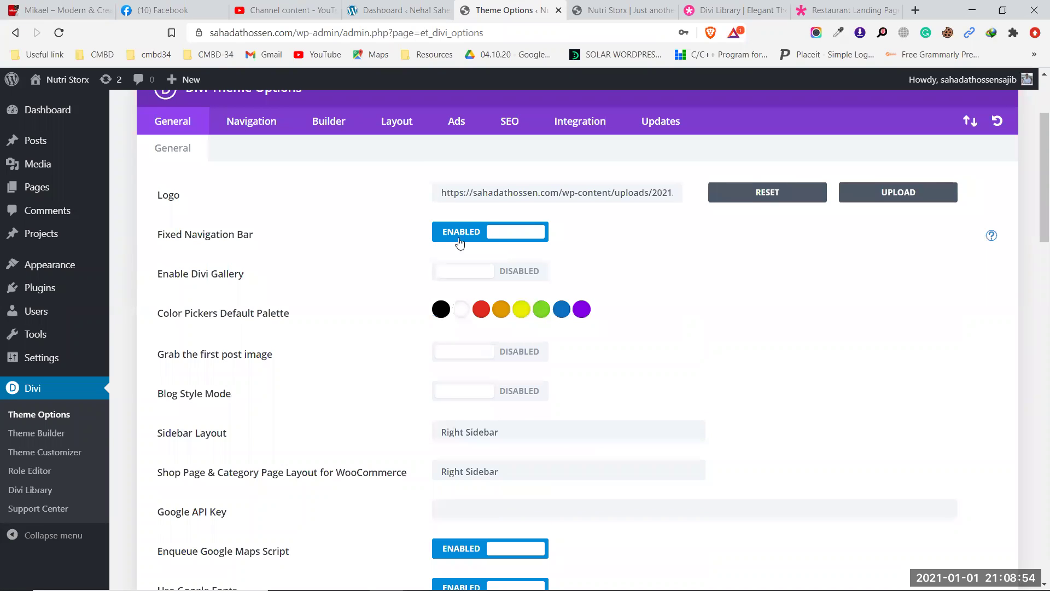
left_click(621, 10)
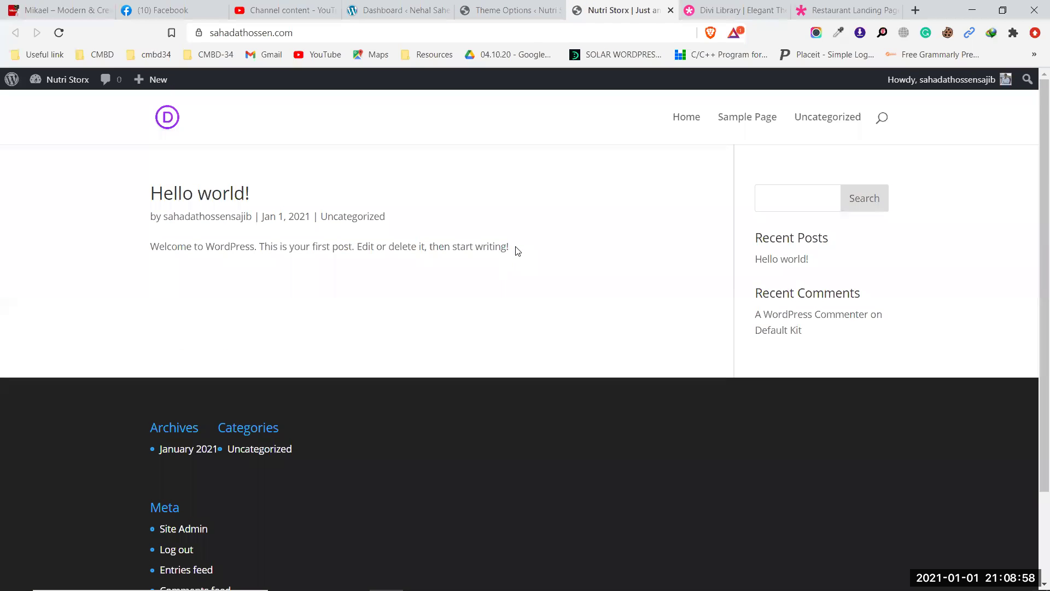
scroll(518, 251, "down", 2)
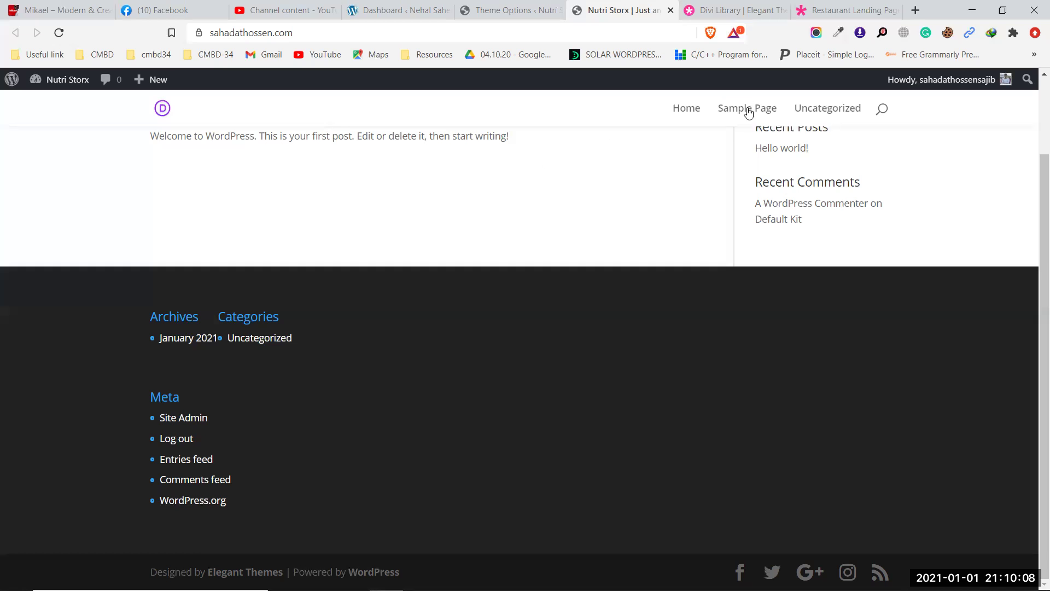
scroll(632, 225, "up", 2)
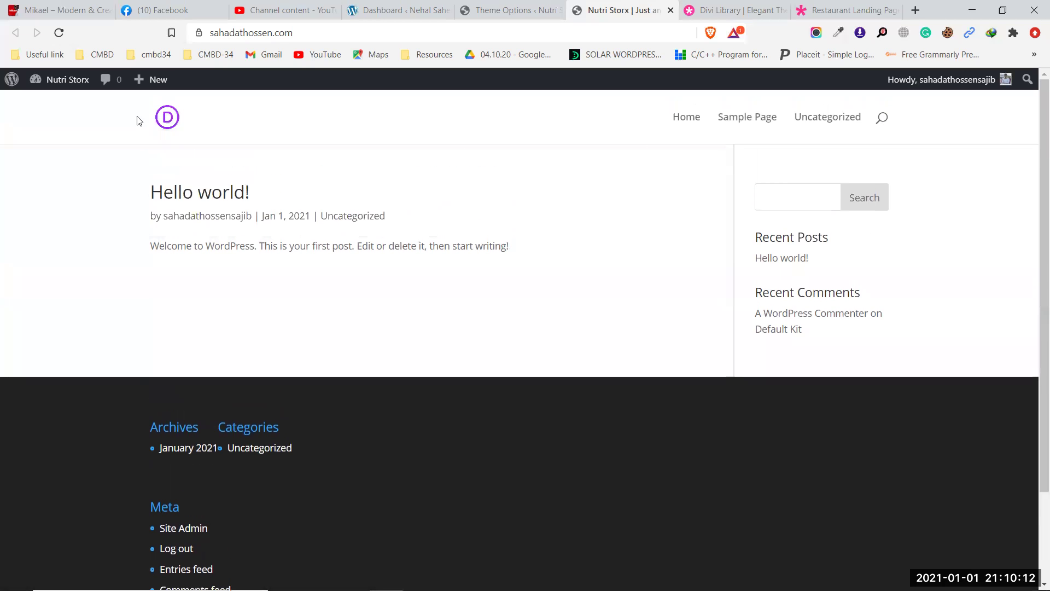
scroll(386, 238, "down", 2)
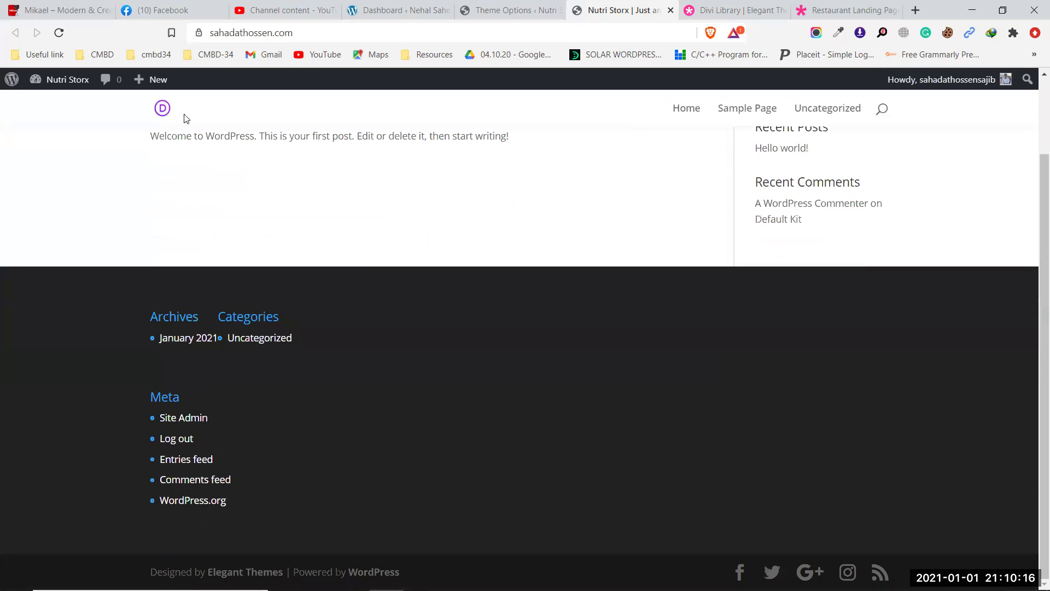
left_click(513, 8)
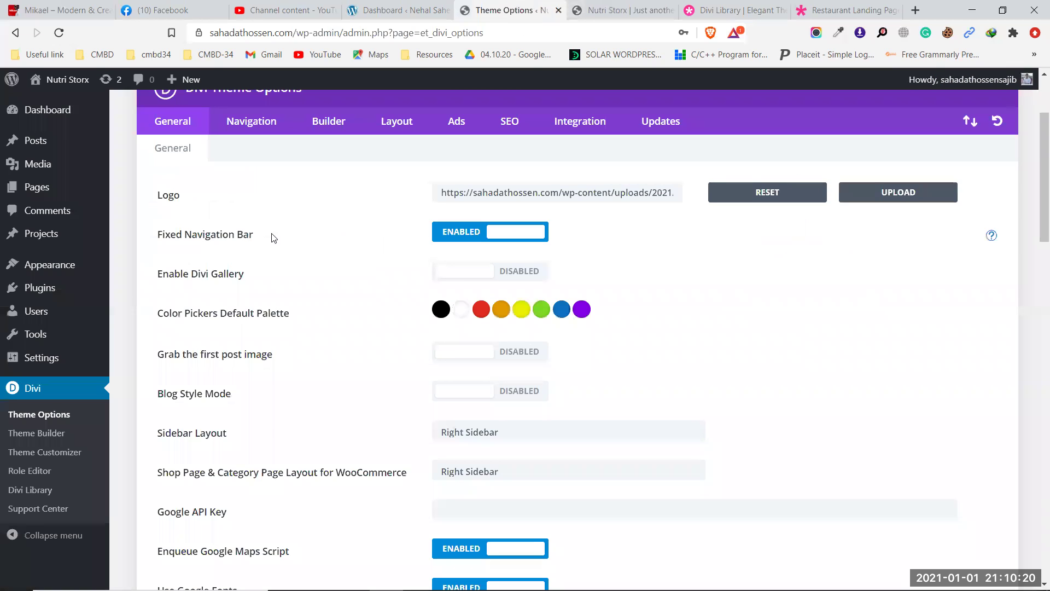
scroll(454, 246, "up", 2)
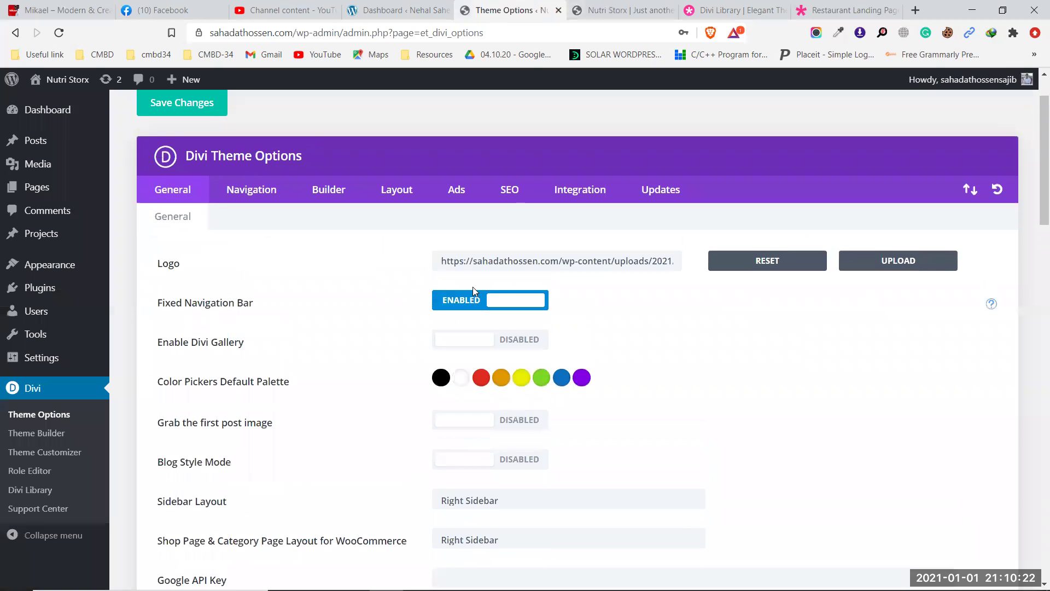
left_click(597, 7)
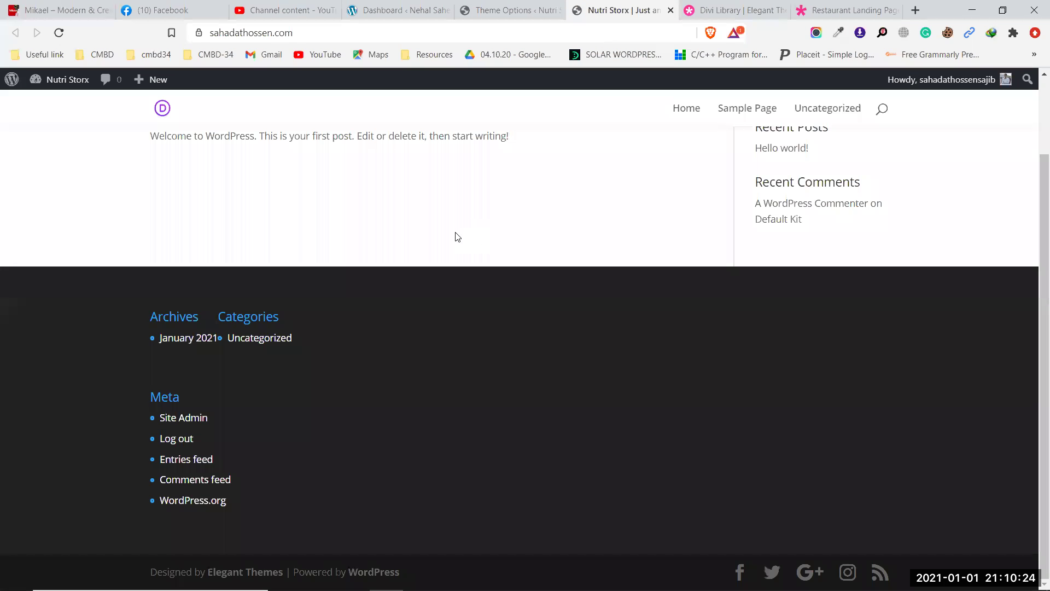
scroll(458, 237, "up", 1)
scroll(458, 237, "down", 1)
scroll(458, 238, "up", 2)
scroll(457, 238, "down", 2)
Disable the Fixed Navigation Bar in Divi Theme Options and save the changes
left_click(495, 9)
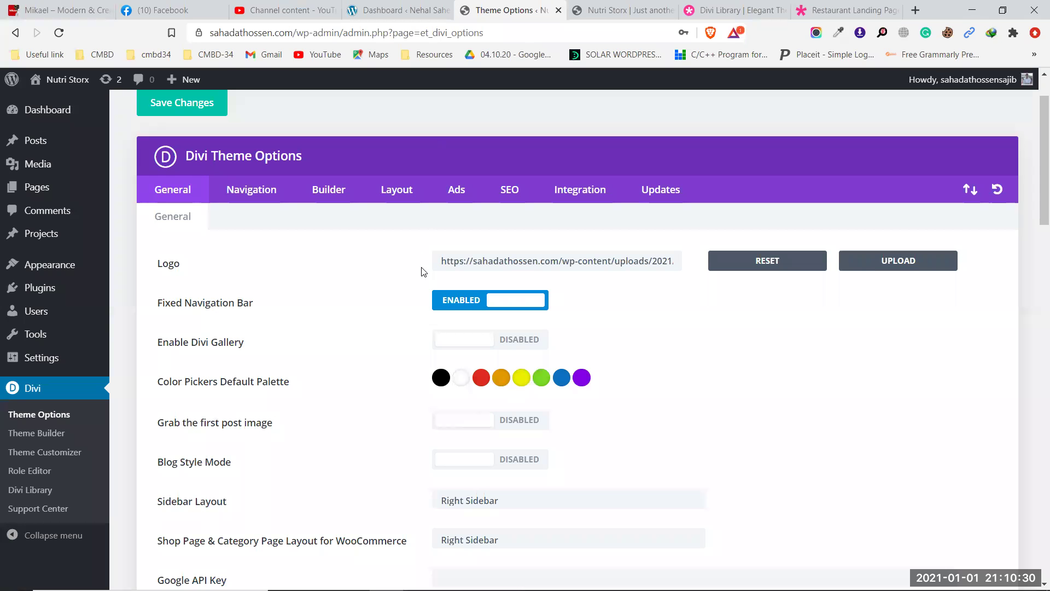
left_click(446, 299)
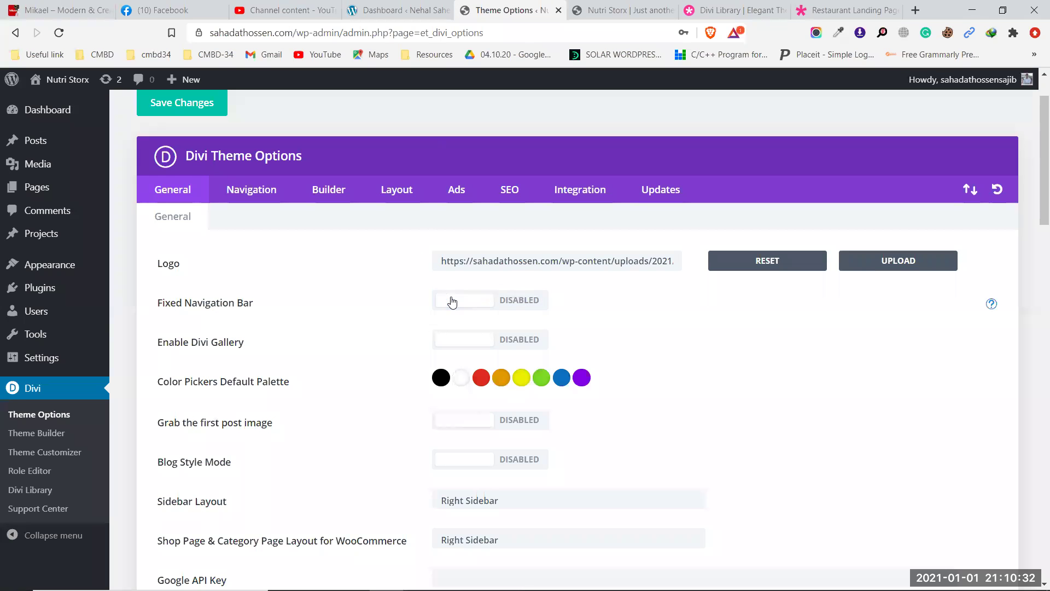
left_click(194, 103)
Reload the homepage and check how its header behaves while scrolling
left_click(631, 6)
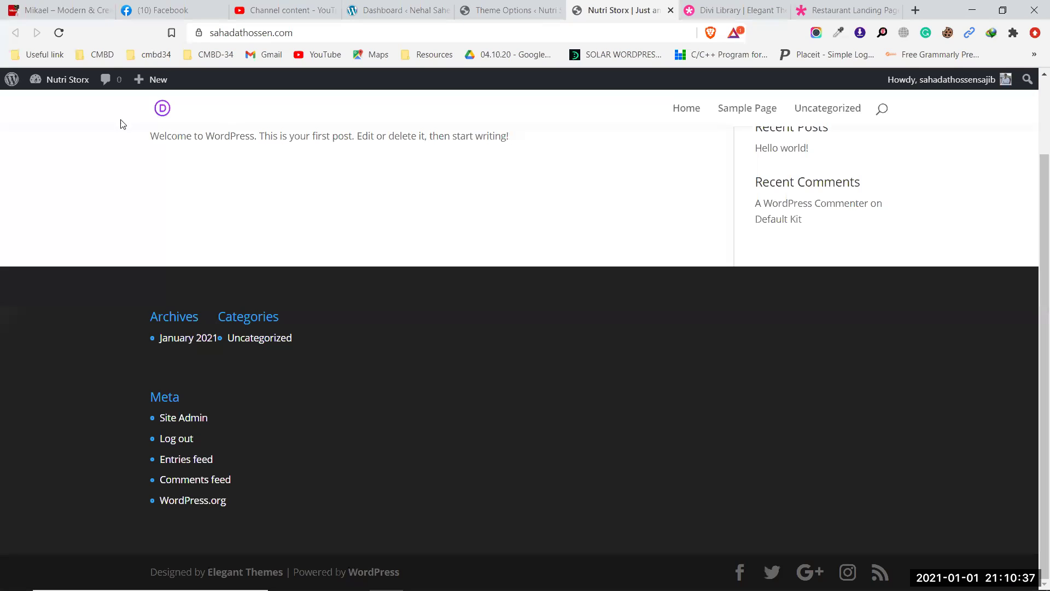
left_click(60, 37)
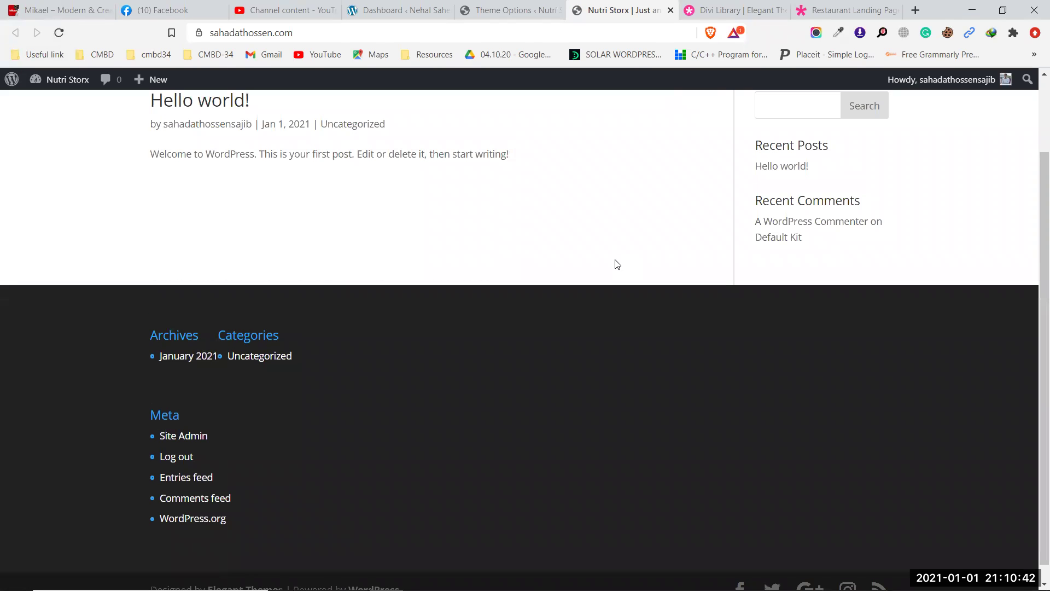
scroll(617, 264, "down", 1)
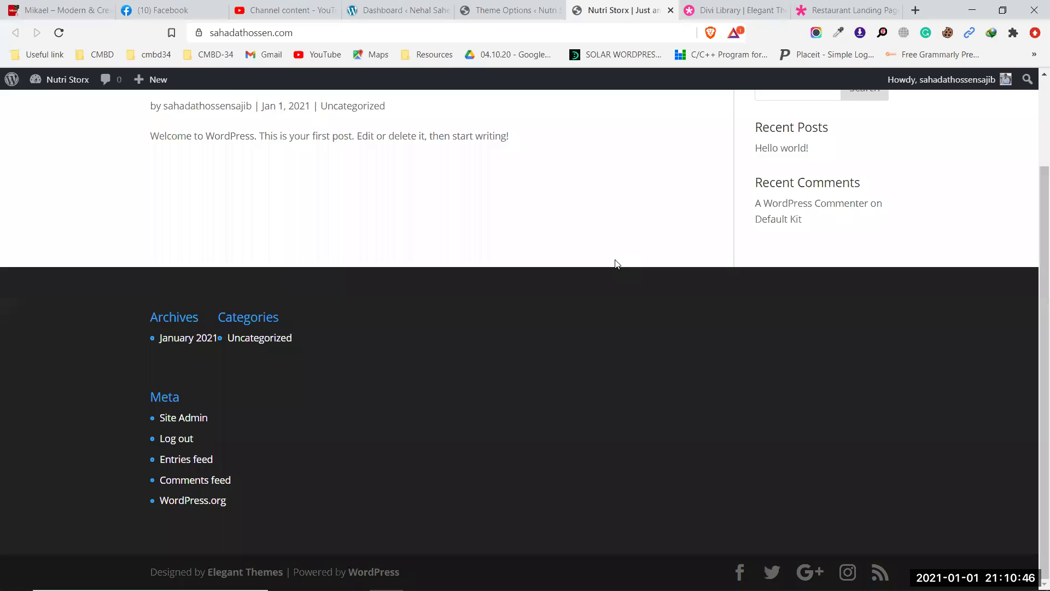
Compare how the homepage header scrolls with the Fixed Navigation Bar setting in Divi Theme Options
scroll(617, 264, "up", 3)
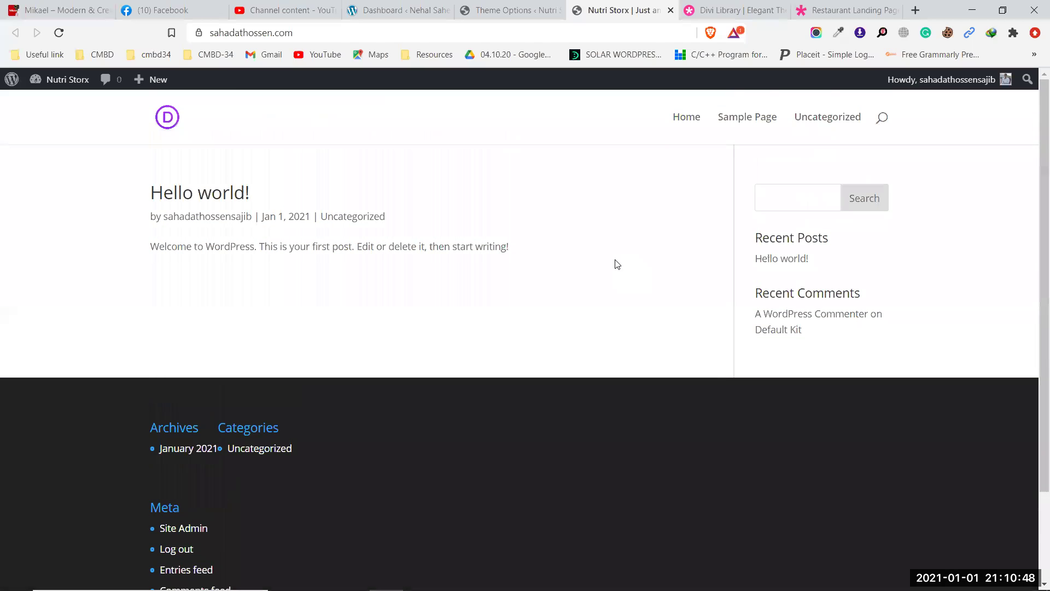
scroll(617, 264, "down", 3)
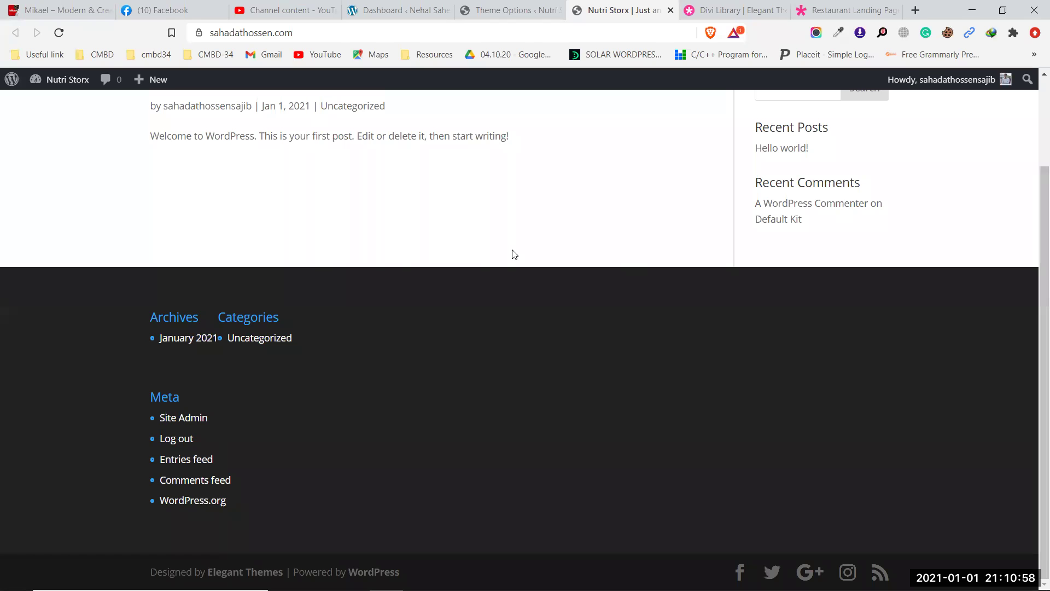
left_click(512, 10)
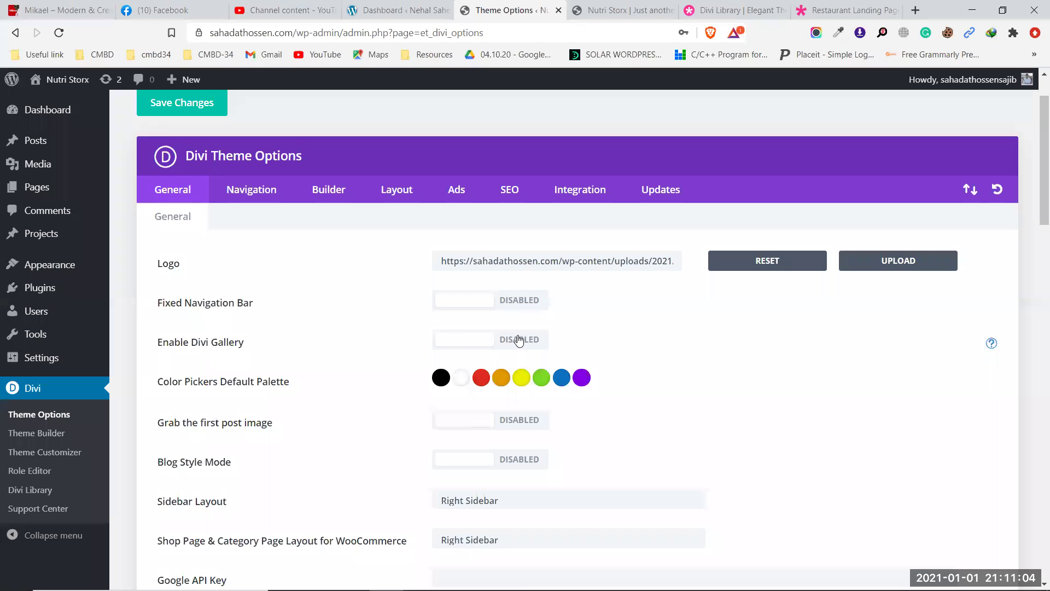
left_click(618, 10)
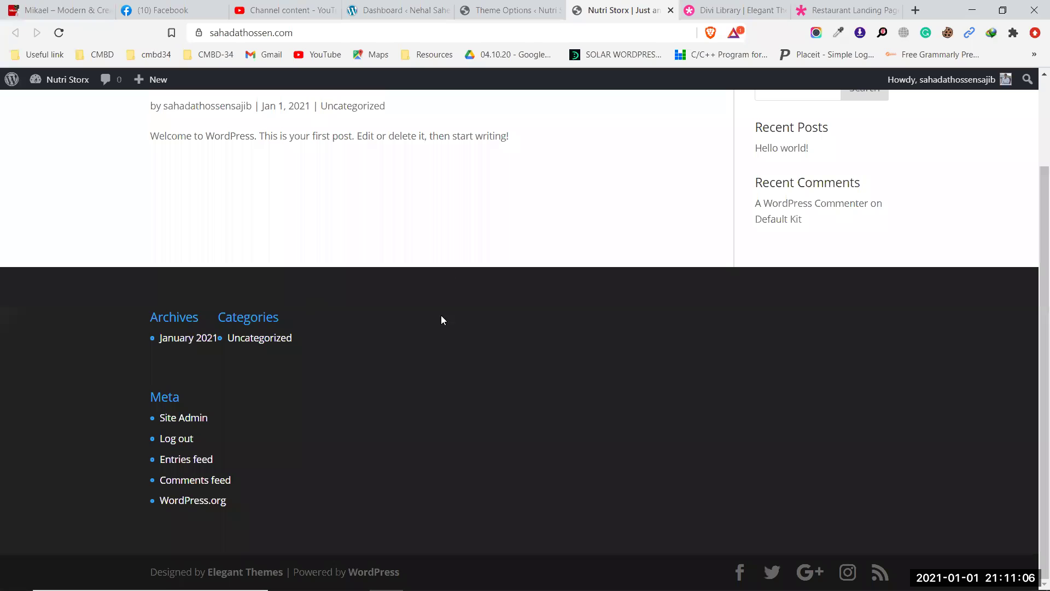
scroll(441, 316, "up", 3)
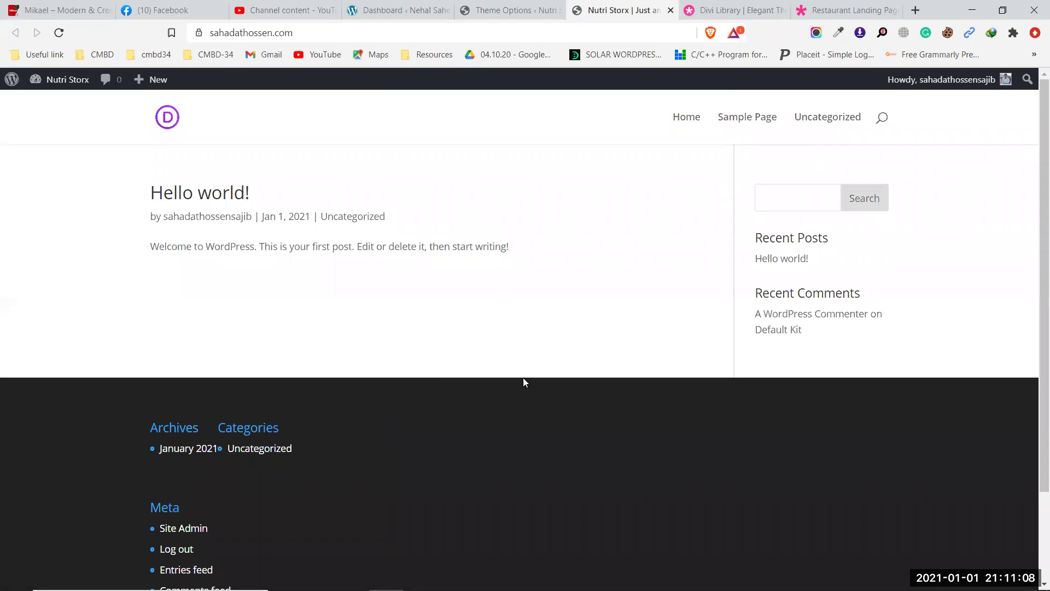
Turn on the Enable Divi Gallery option in the General theme options and view the homepage
left_click(502, 4)
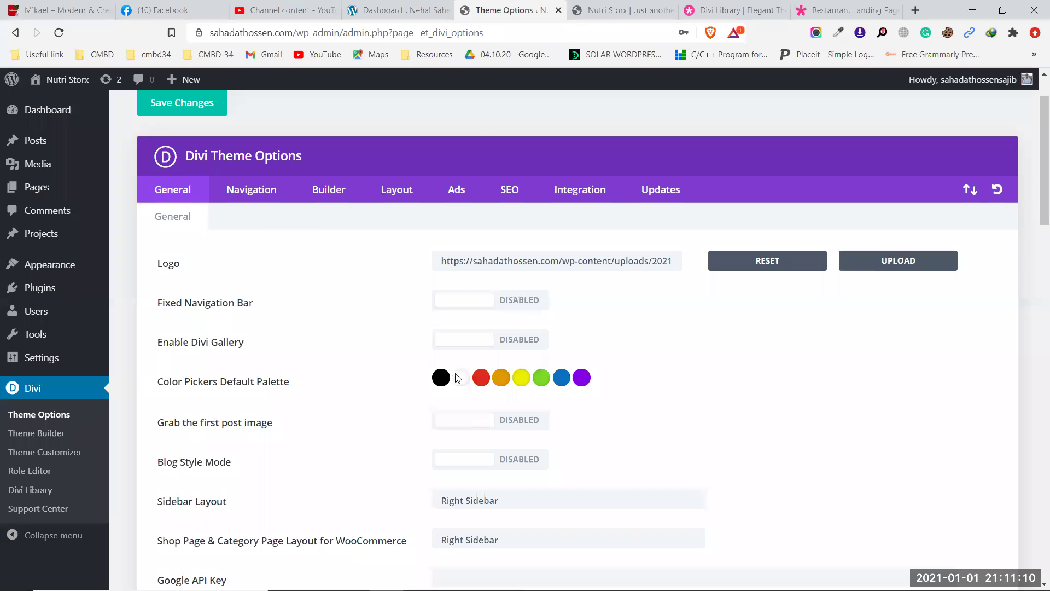
left_click(514, 345)
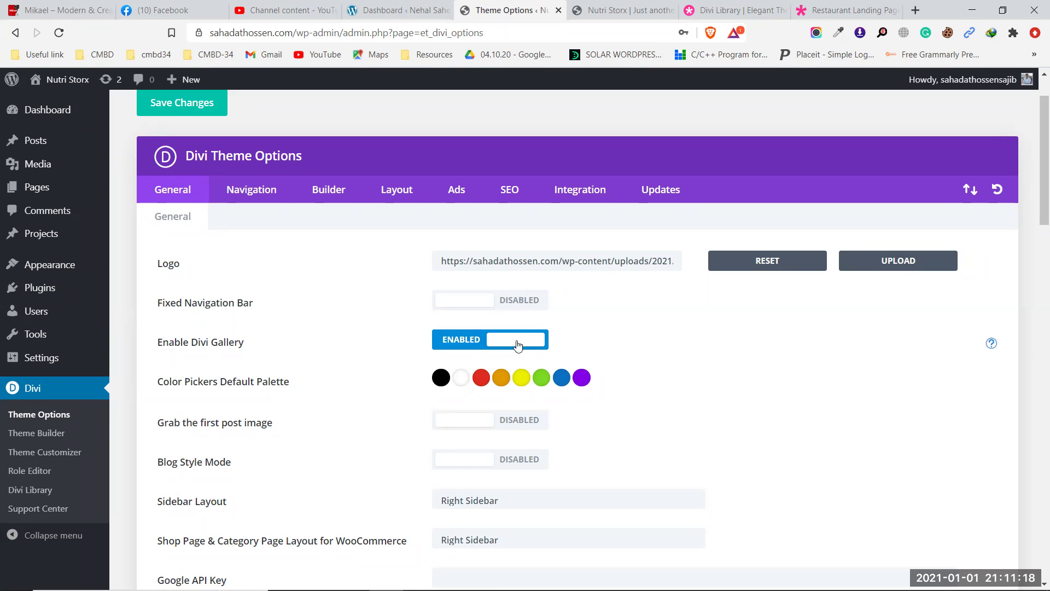
scroll(307, 260, "down", 3)
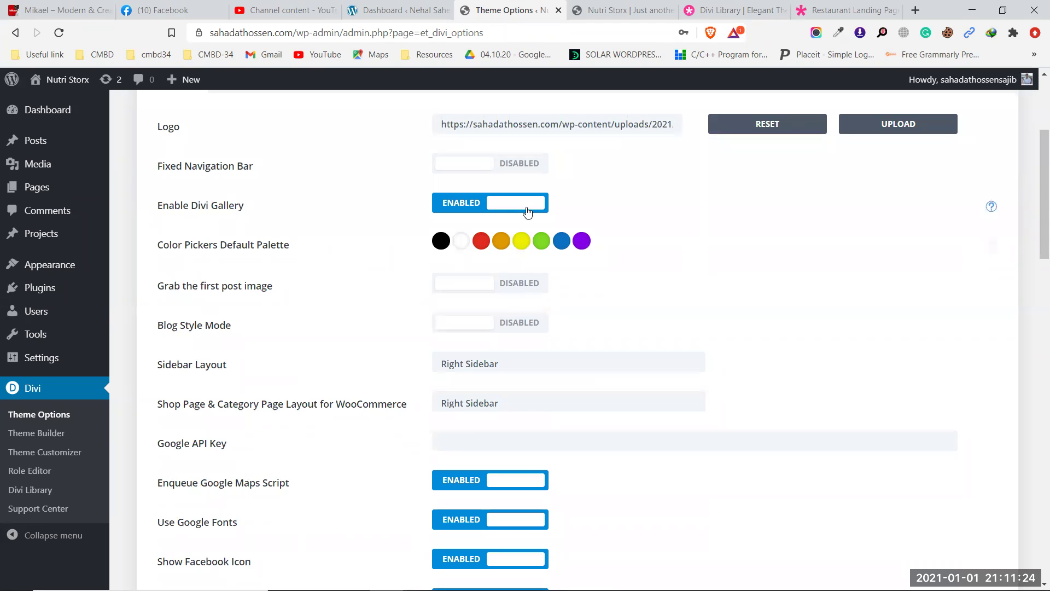
left_click(622, 8)
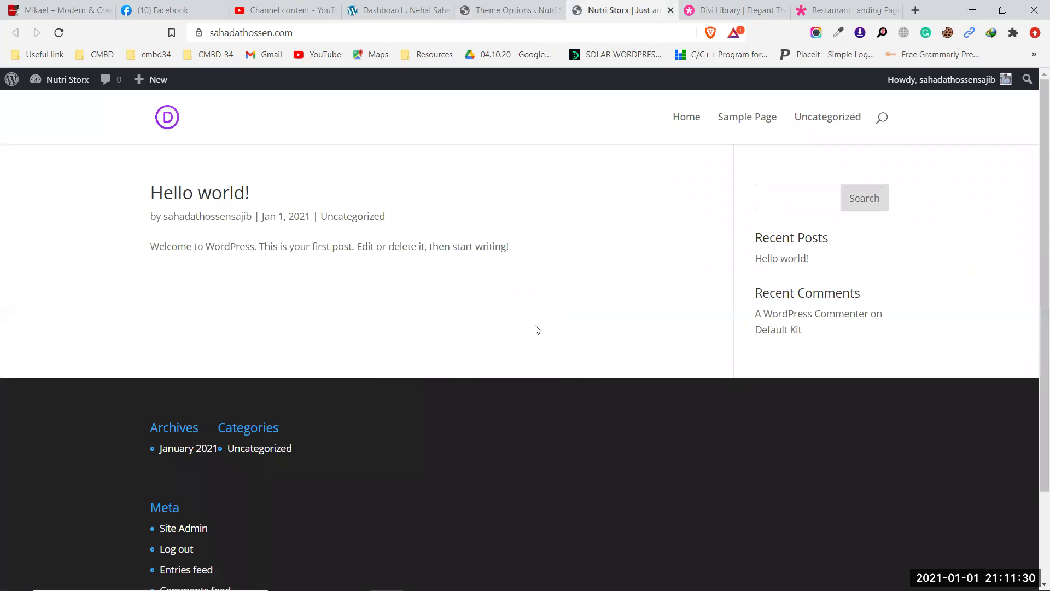
In the Color Pickers Default Palette, change the third swatch to green #0f895c, the fourth to crimson and the fifth to teal #008996
left_click(482, 9)
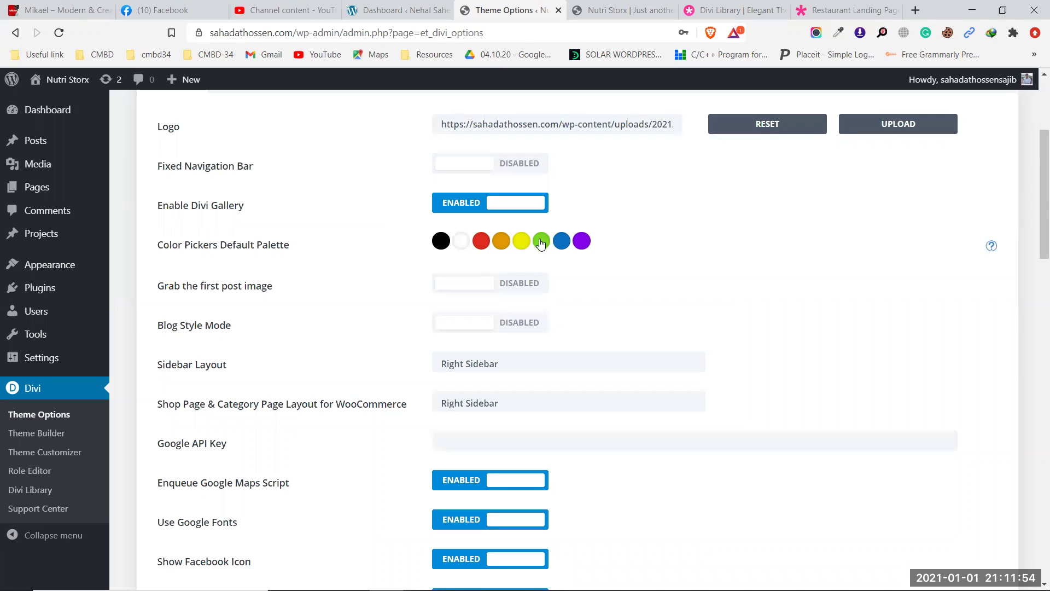
left_click(481, 242)
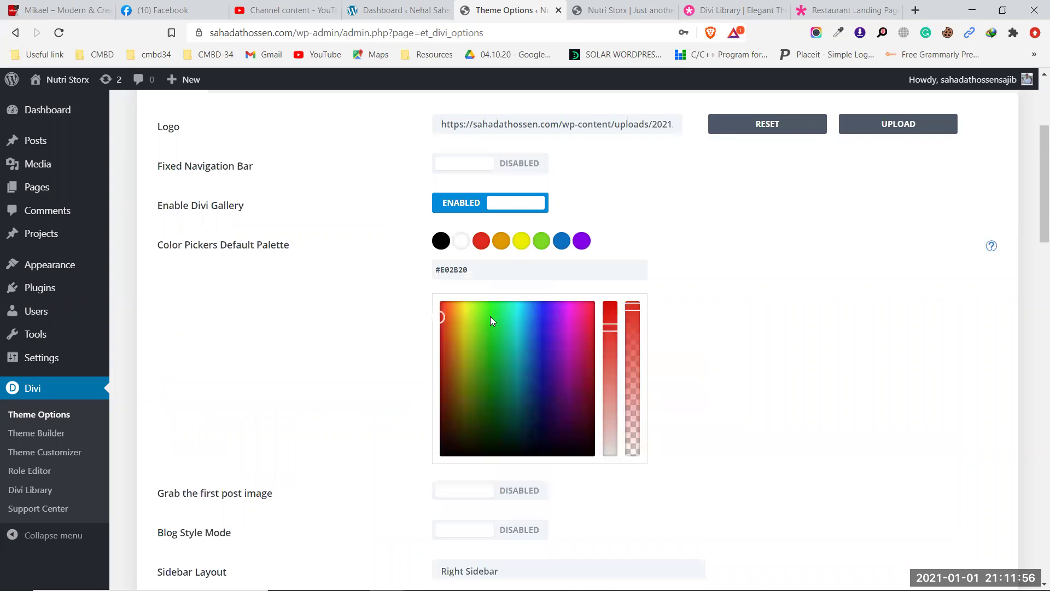
left_click_drag(498, 352, 507, 371)
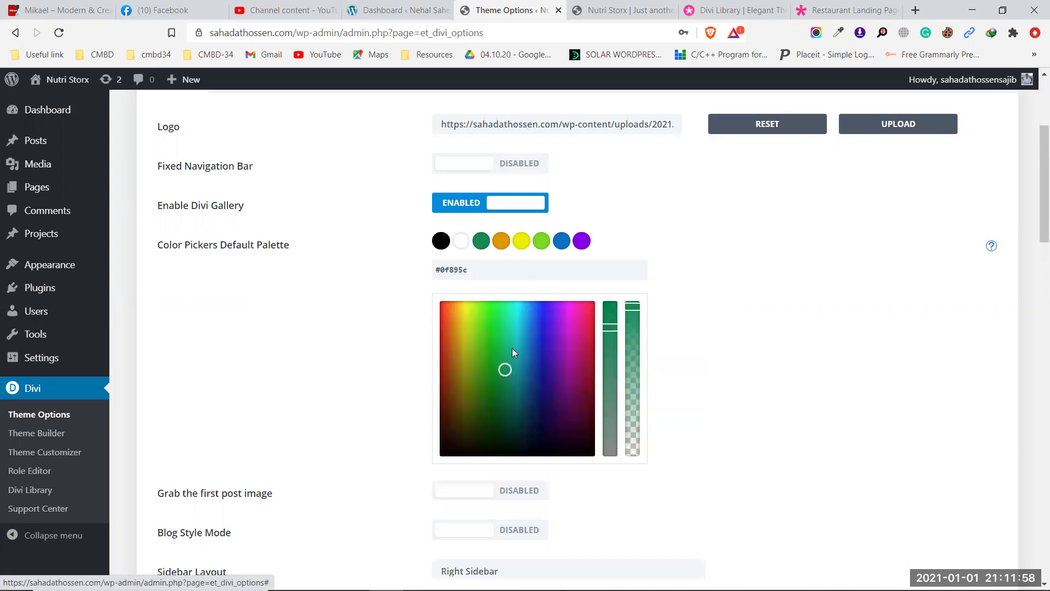
left_click(500, 244)
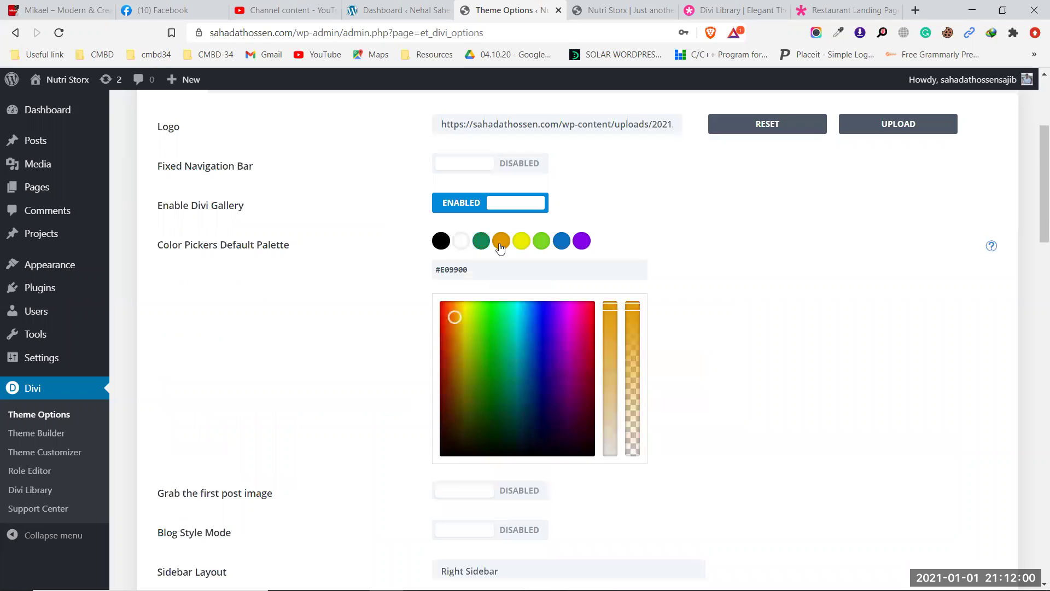
mouse_move(574, 345)
left_mouse_down()
mouse_move(584, 336)
mouse_move(586, 346)
left_mouse_up()
left_click(530, 243)
left_click_drag(517, 361, 517, 361)
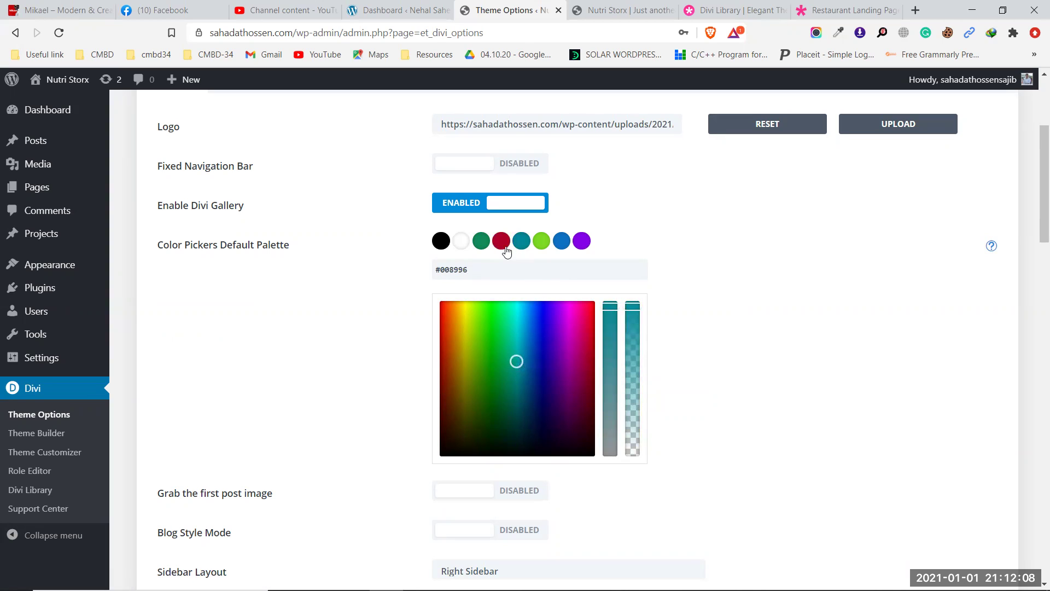
Look over the homepage and the General theme options below the palette, such as Grab the first post image
left_click(601, 5)
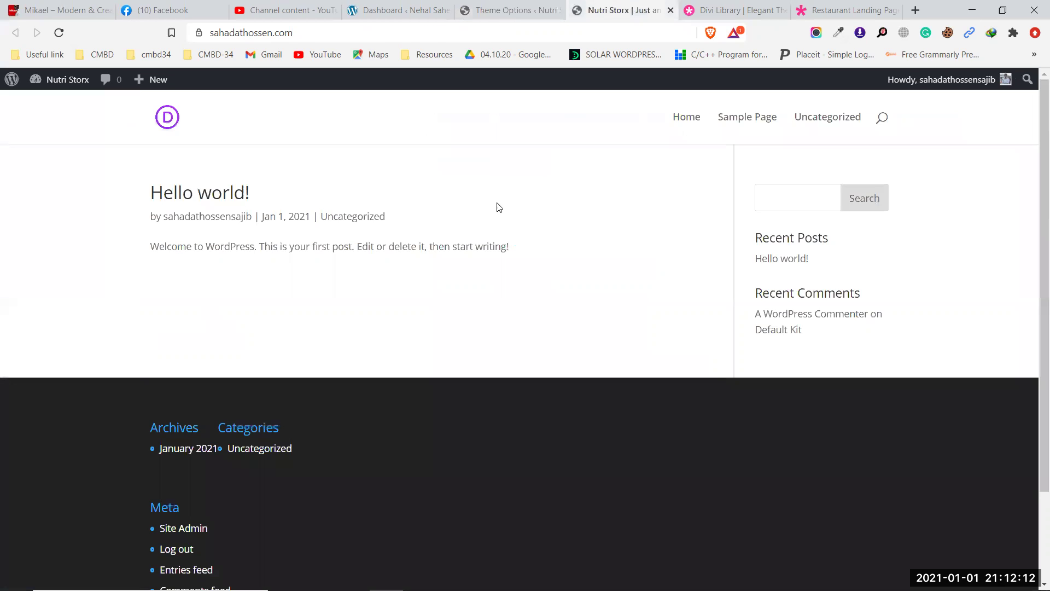
left_click(500, 9)
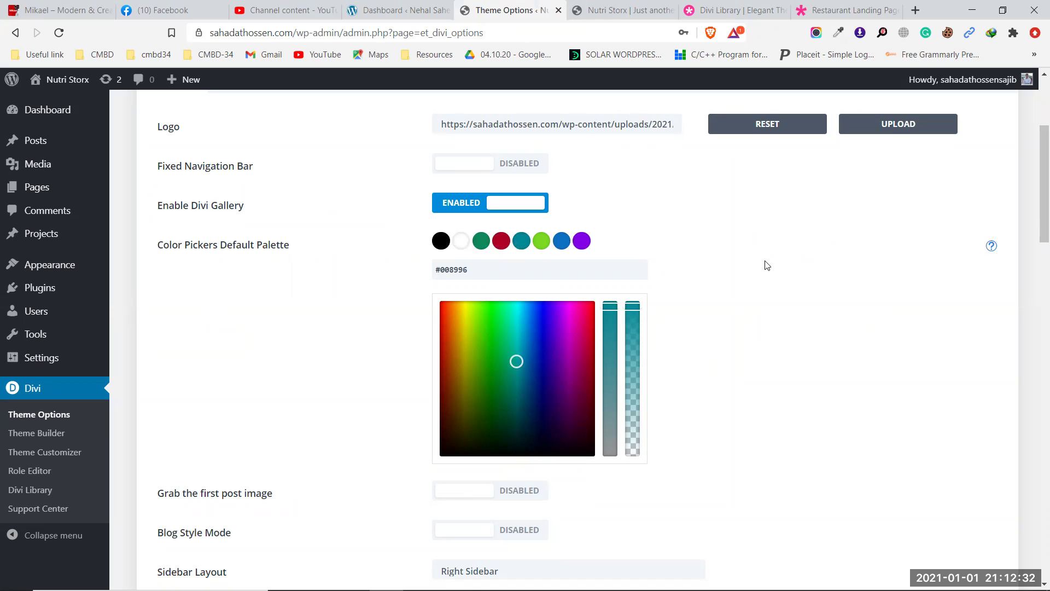
scroll(738, 326, "down", 4)
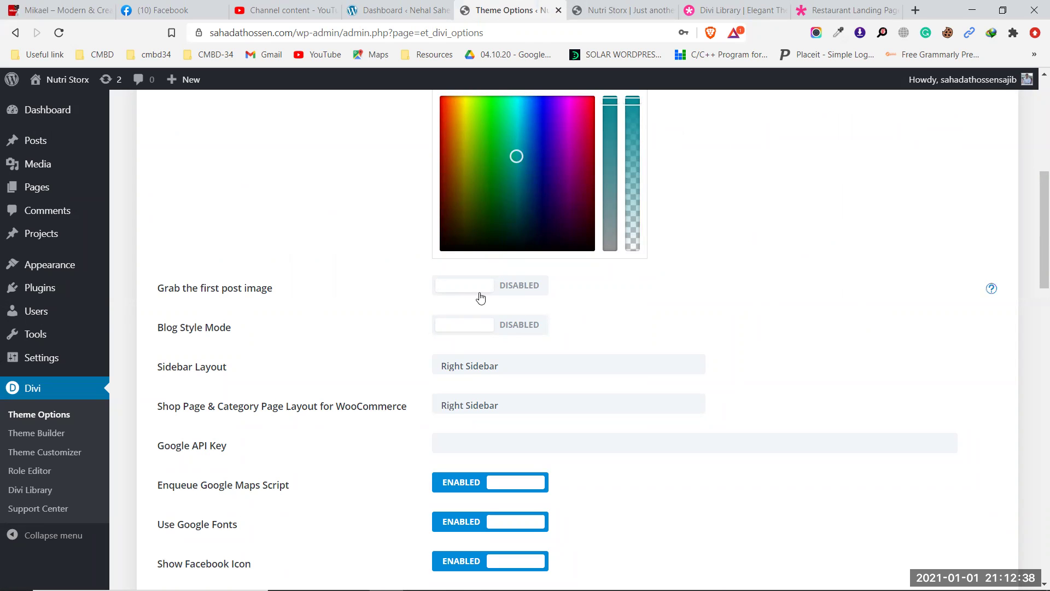
scroll(480, 297, "up", 8)
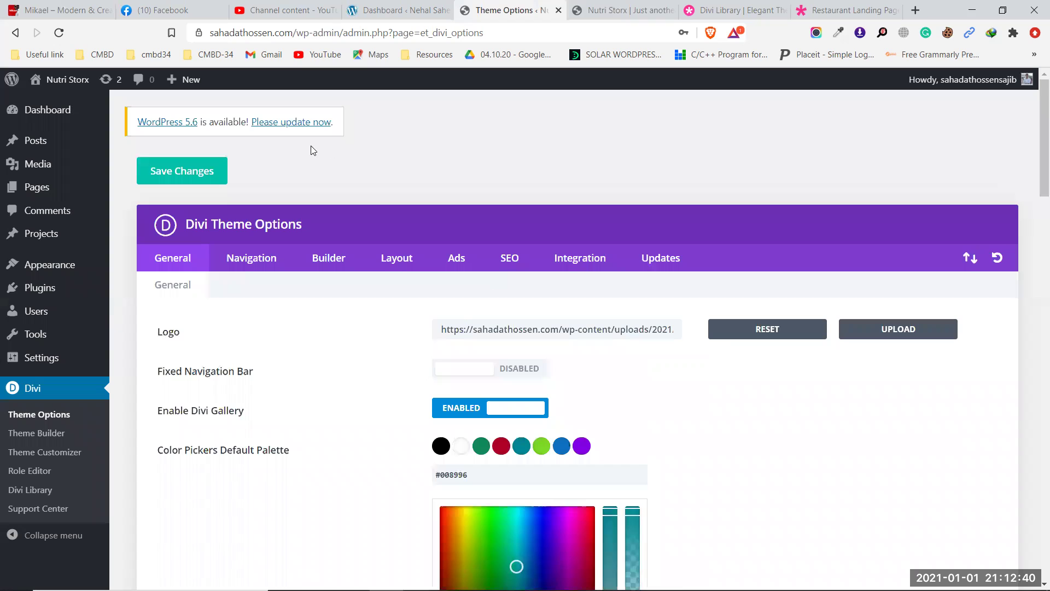
Start a new blog post, dismiss the block editor welcome guide and title the post "New Post"
mouse_move(17, 142)
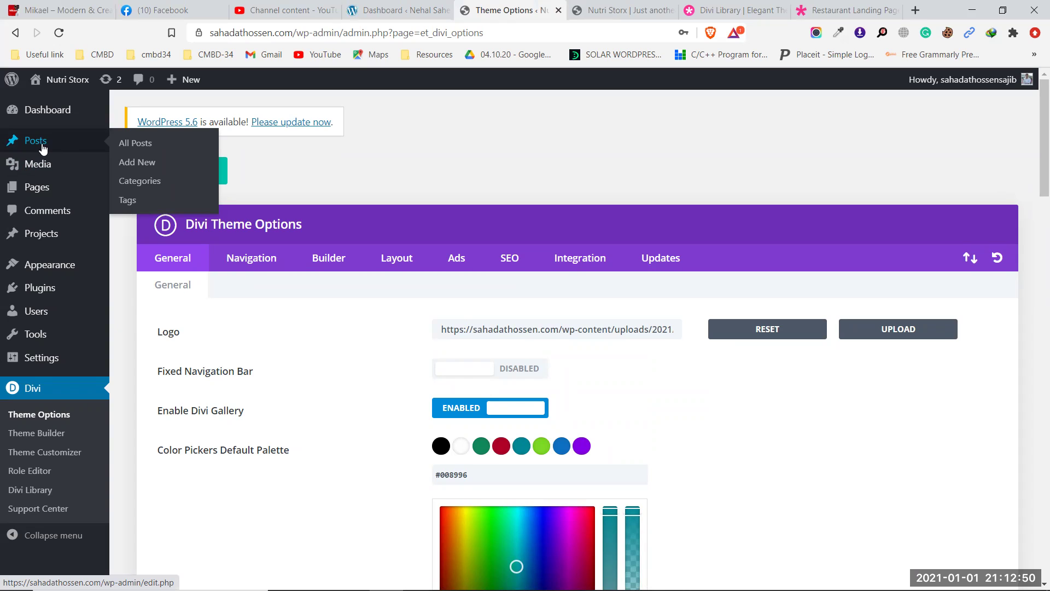
left_click(135, 166)
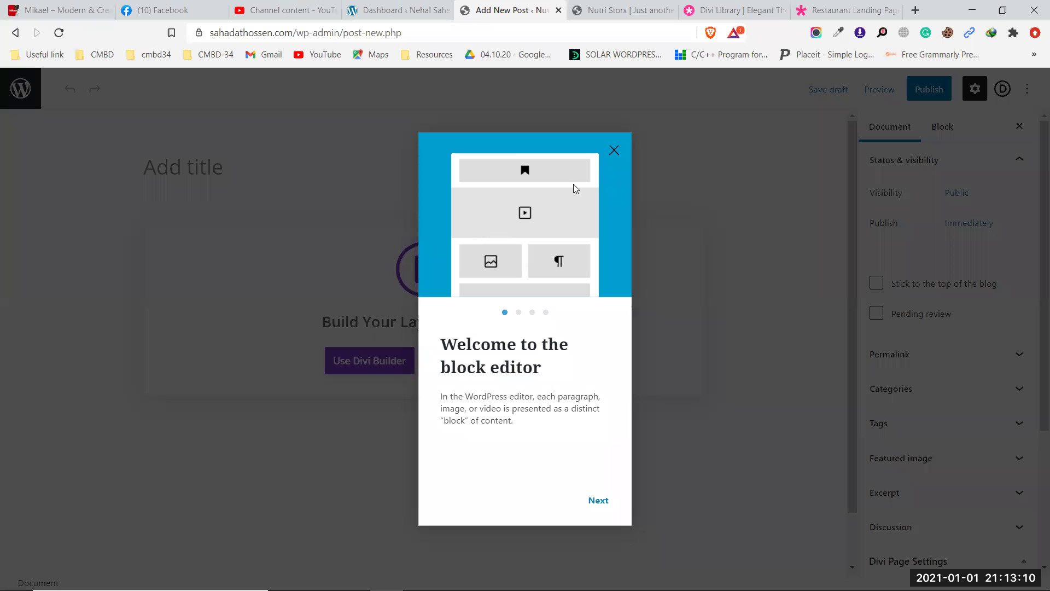
left_click(613, 146)
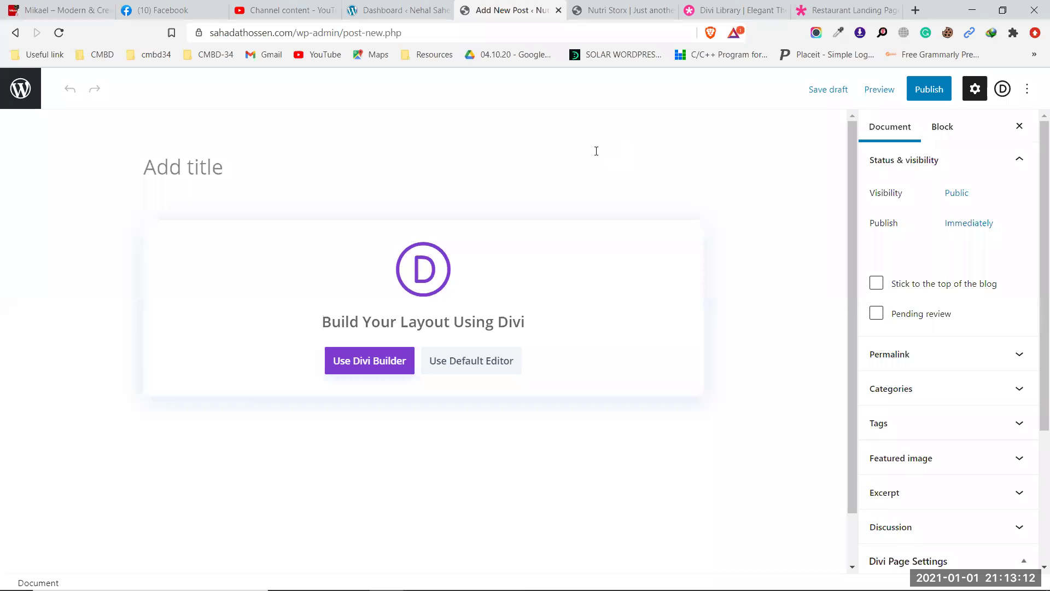
left_click(225, 157)
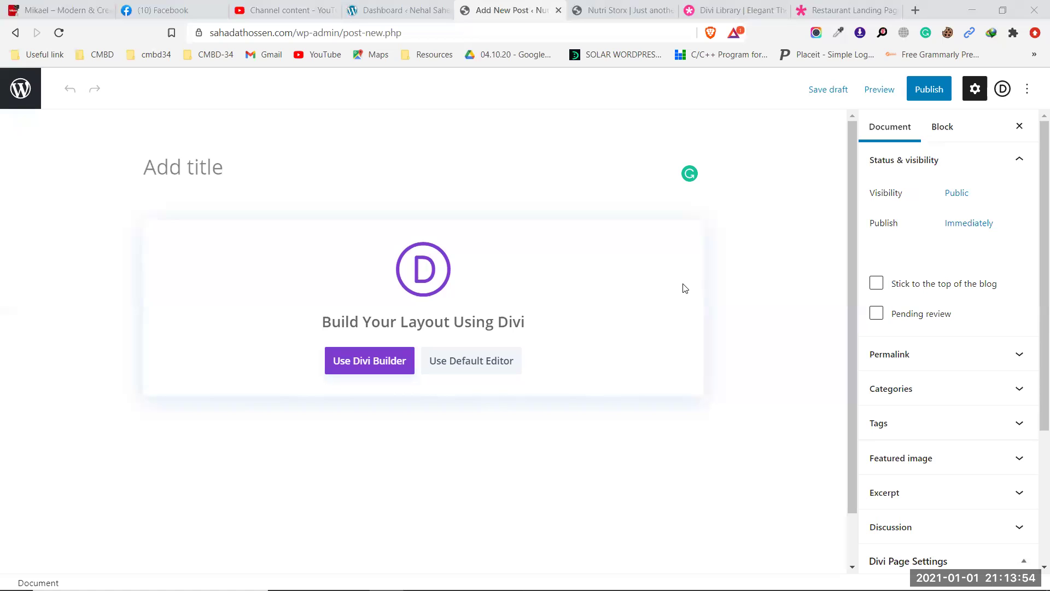
left_click(221, 175)
type("New ")
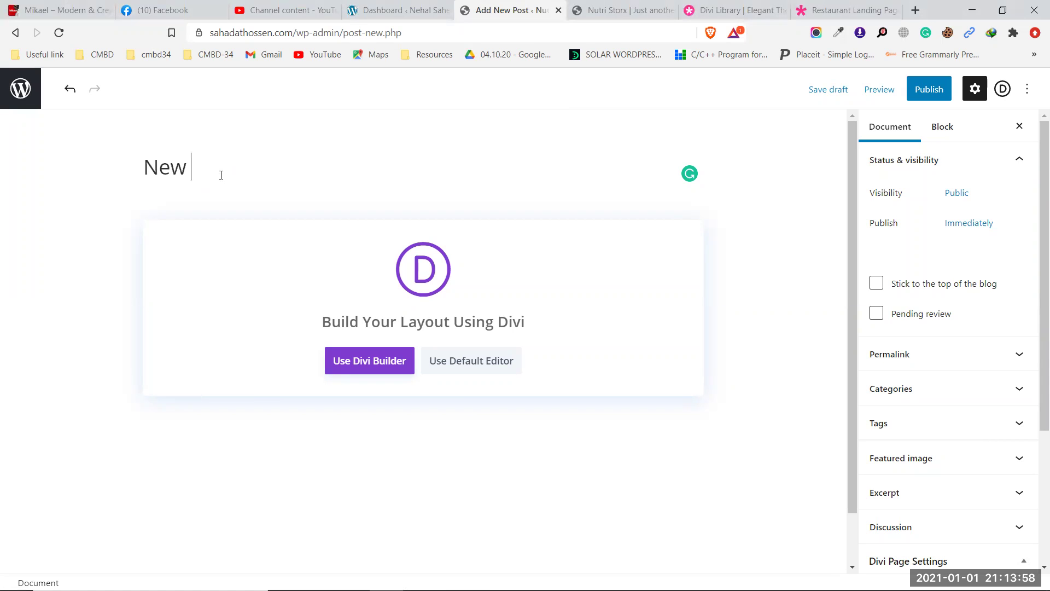
type("Post")
scroll(416, 417, "down", 1)
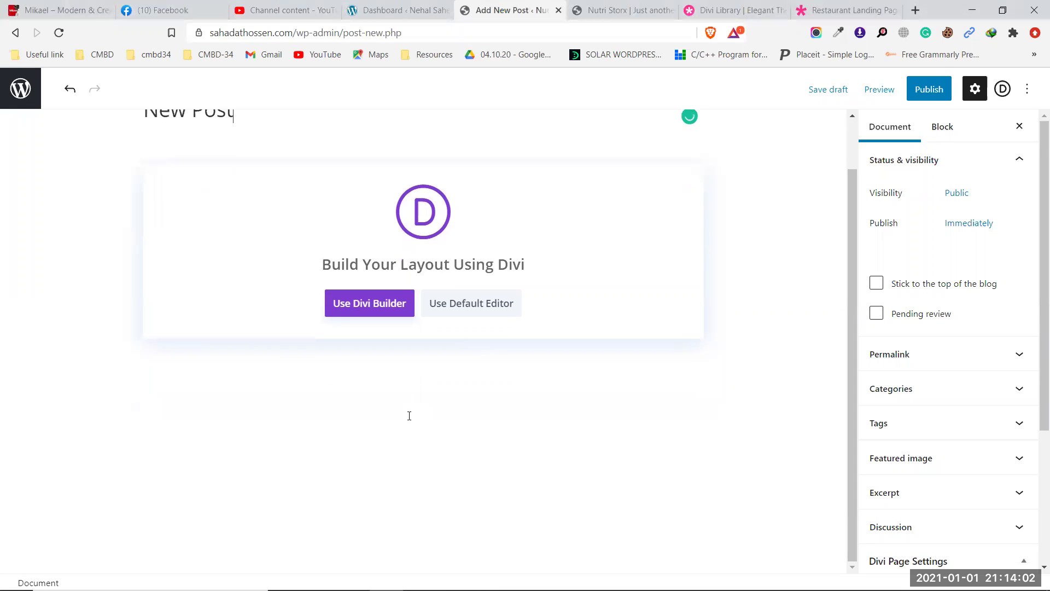
scroll(632, 359, "up", 1)
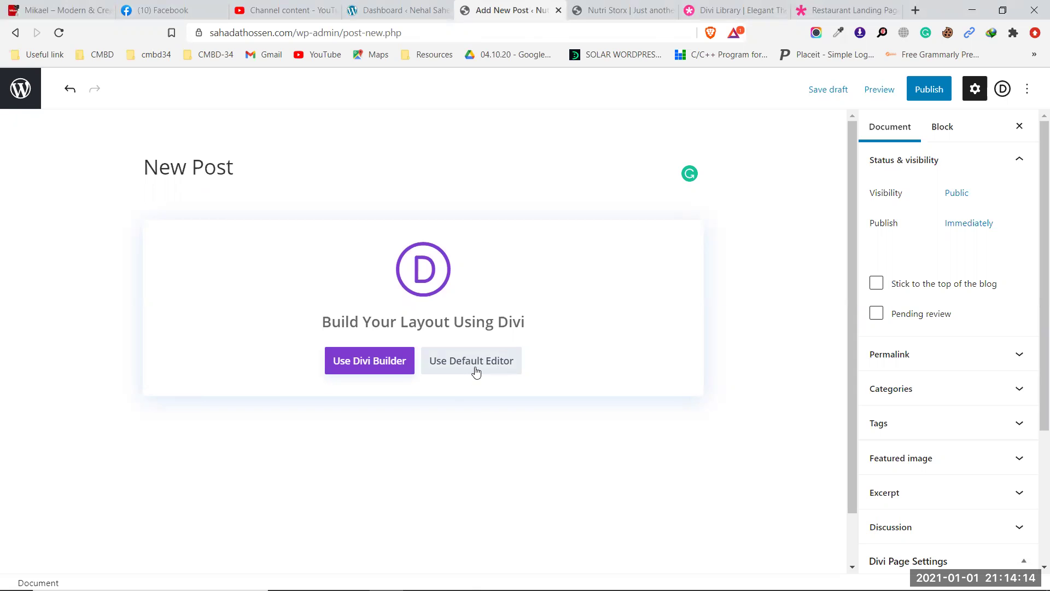
Open the new post in the Divi Builder and start building its layout from scratch
left_click(360, 362)
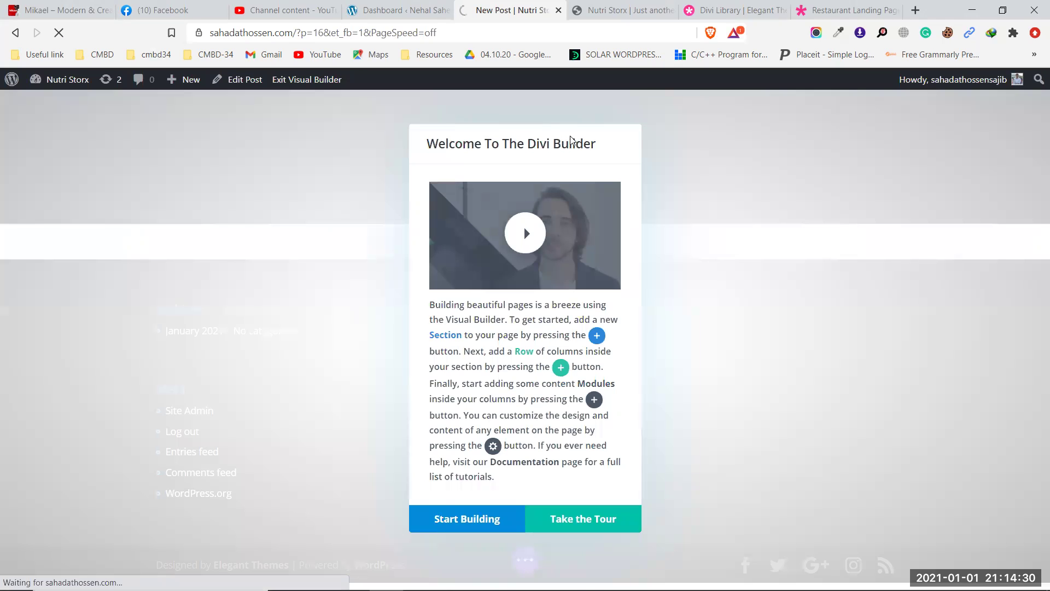
left_click(466, 508)
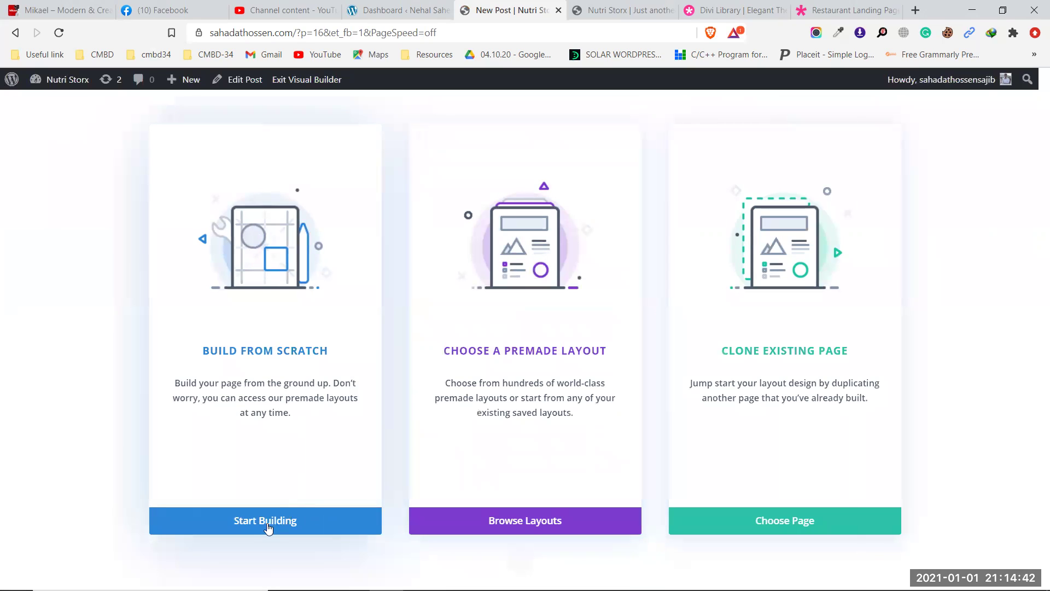
left_click(245, 521)
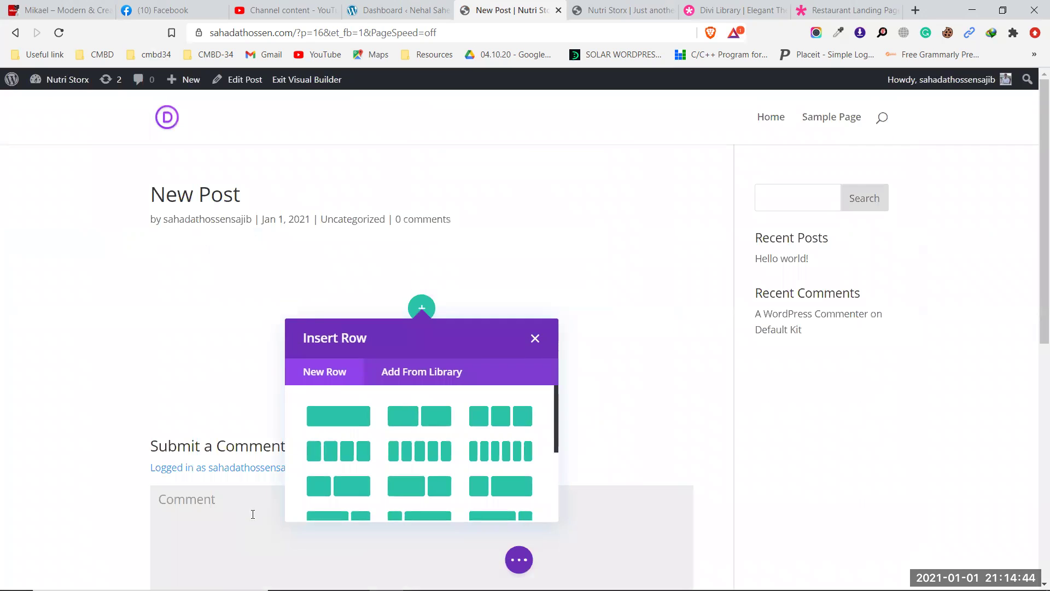
Insert a single-column row with a Blog module in the post and look through the module's Content settings
scroll(546, 302, "down", 5)
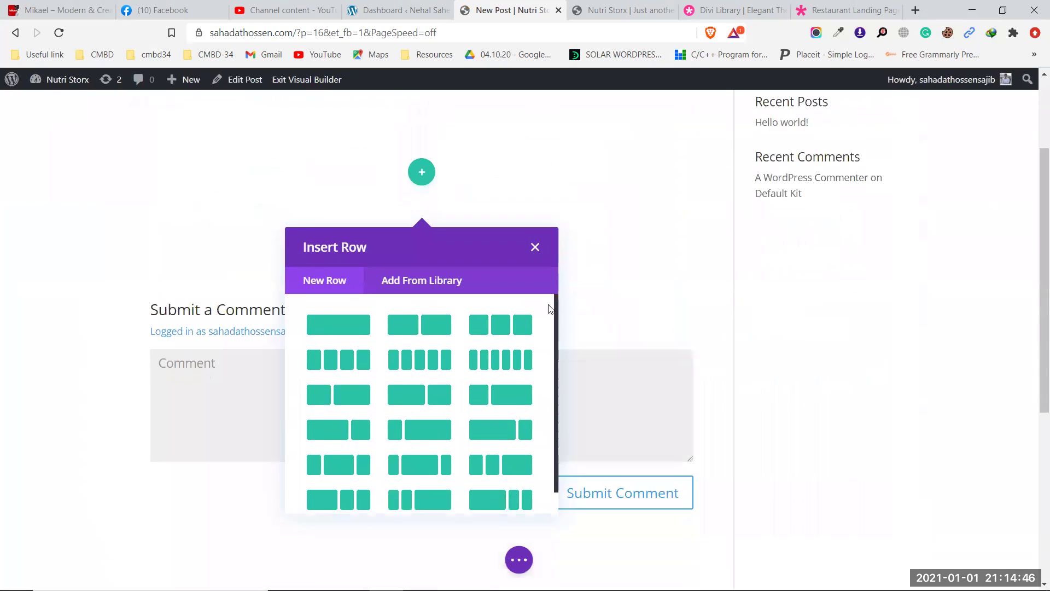
scroll(645, 239, "up", 5)
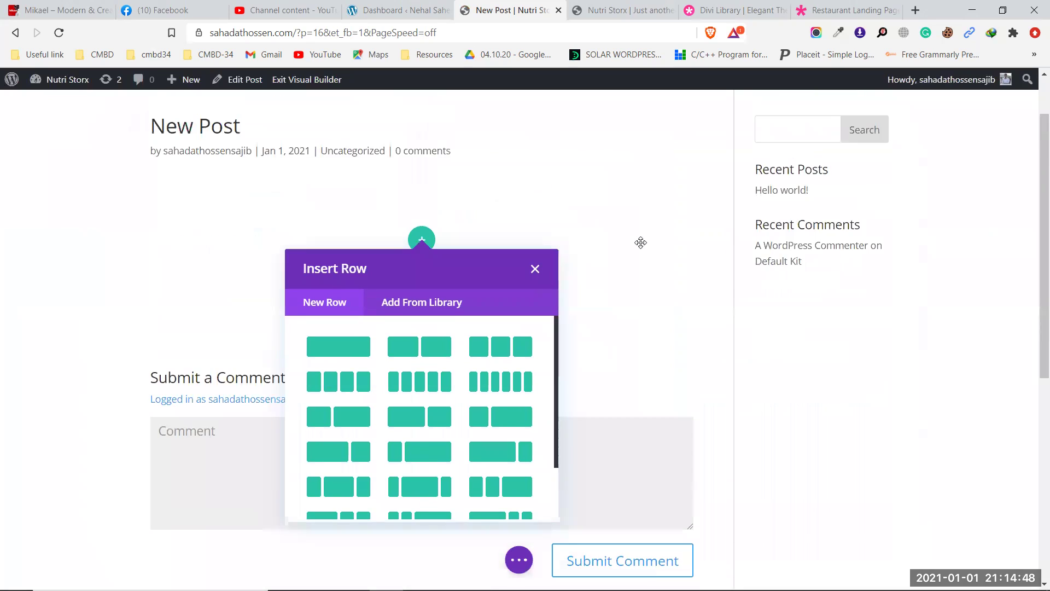
scroll(638, 241, "down", 1)
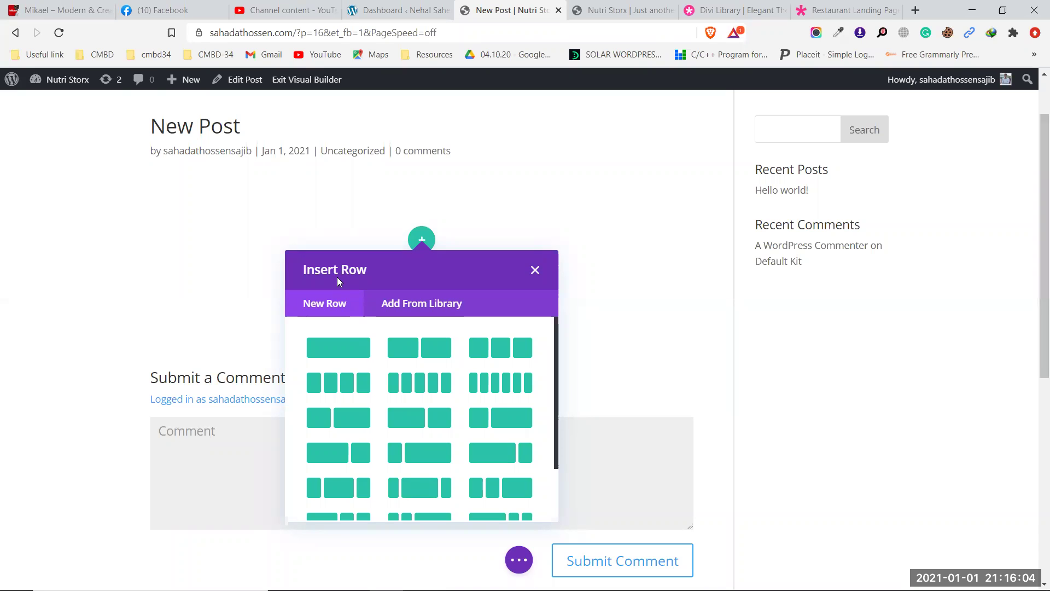
left_click(335, 349)
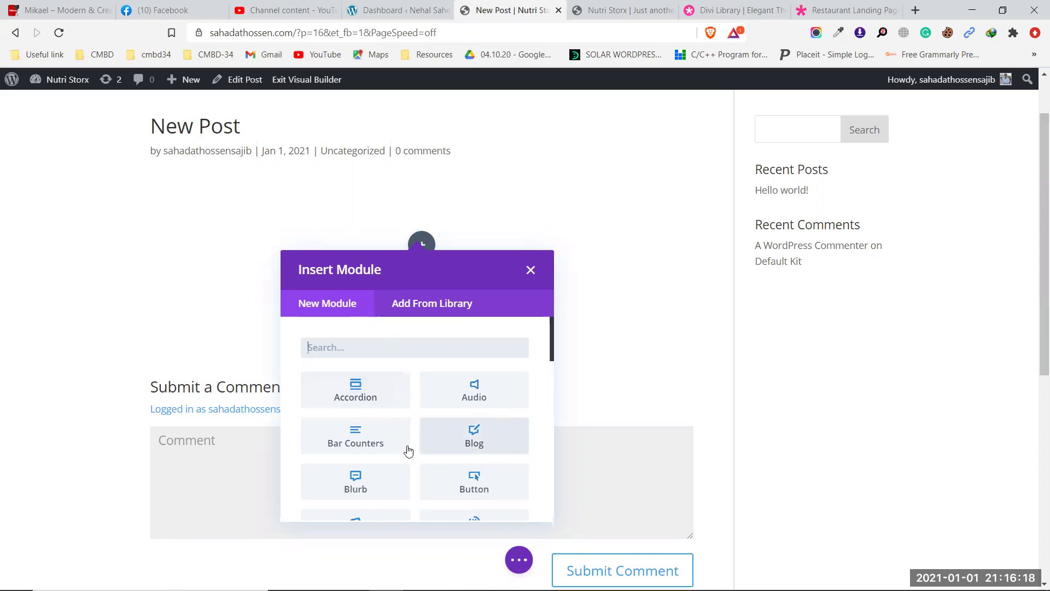
left_click(466, 441)
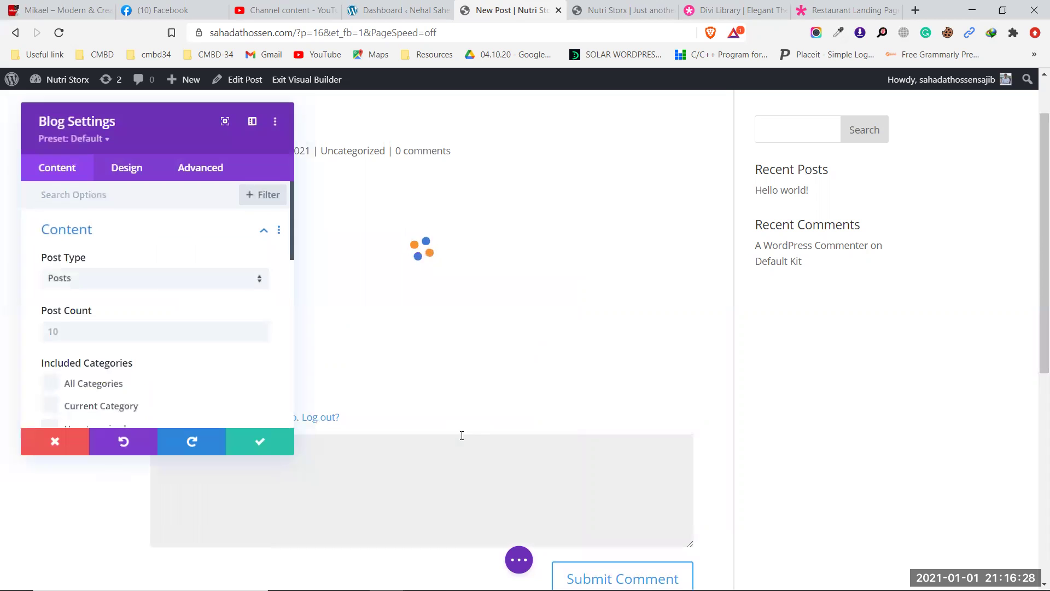
left_click_drag(145, 120, 668, 133)
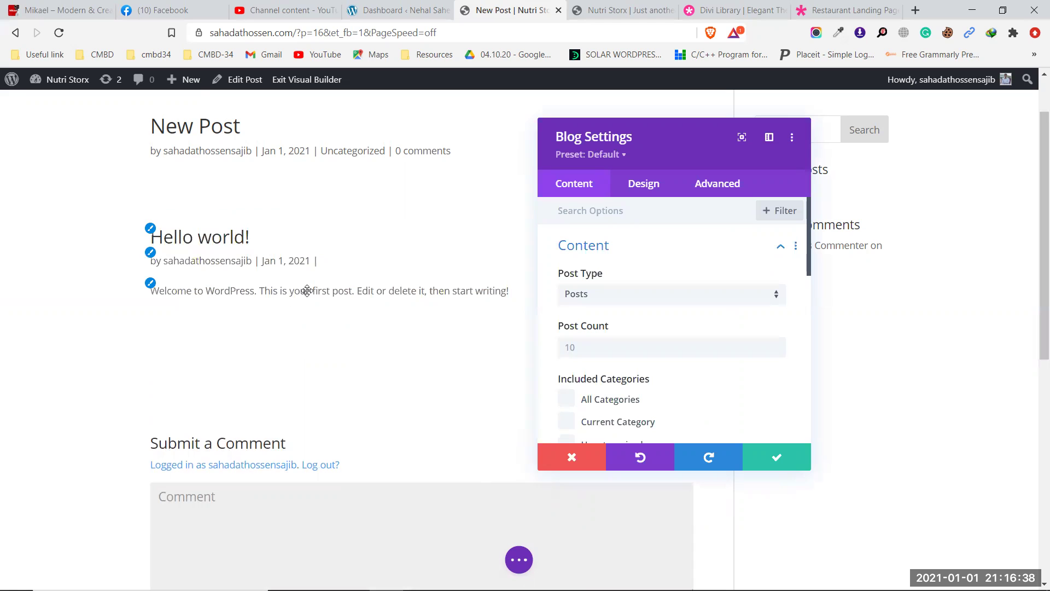
scroll(629, 297, "down", 10)
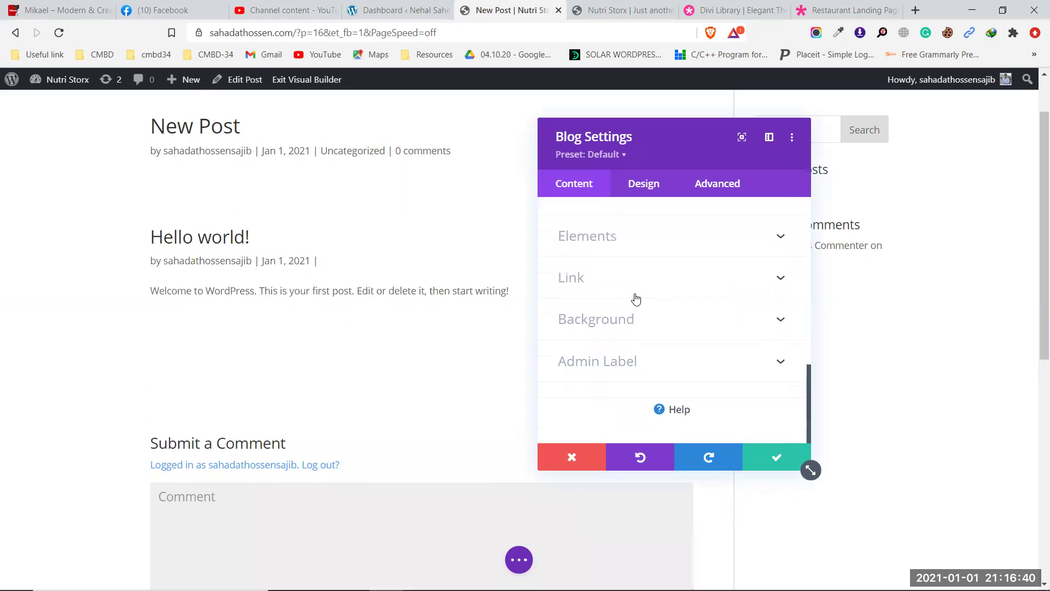
Look through the Blog module's Design settings, including the alignment, color and shadow options for its text
scroll(636, 298, "up", 3)
left_click(643, 183)
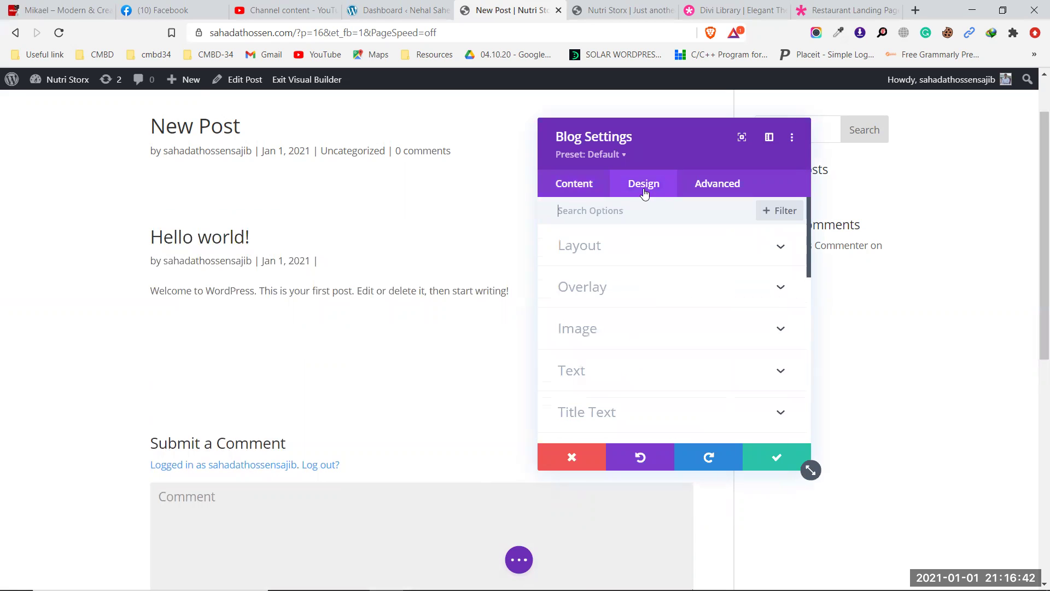
scroll(630, 294, "down", 5)
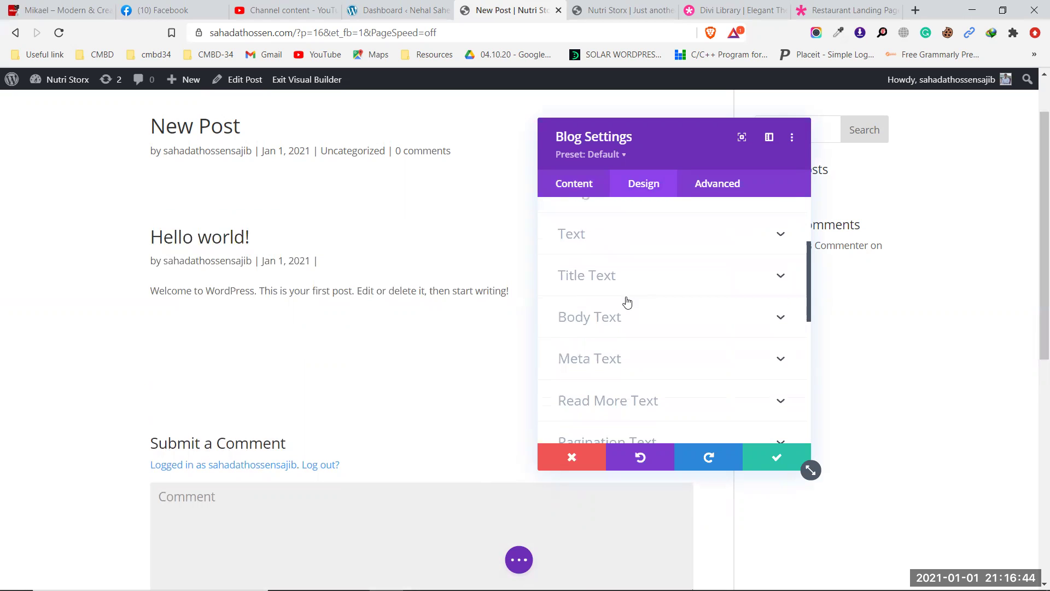
scroll(628, 302, "up", 2)
left_click(622, 241)
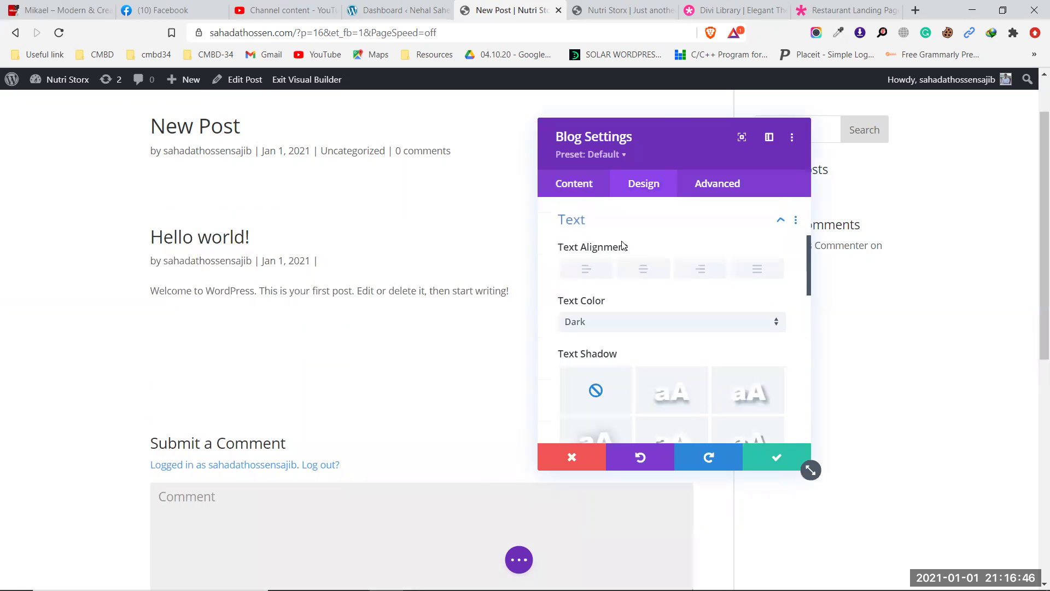
scroll(623, 307, "down", 6)
scroll(623, 307, "up", 5)
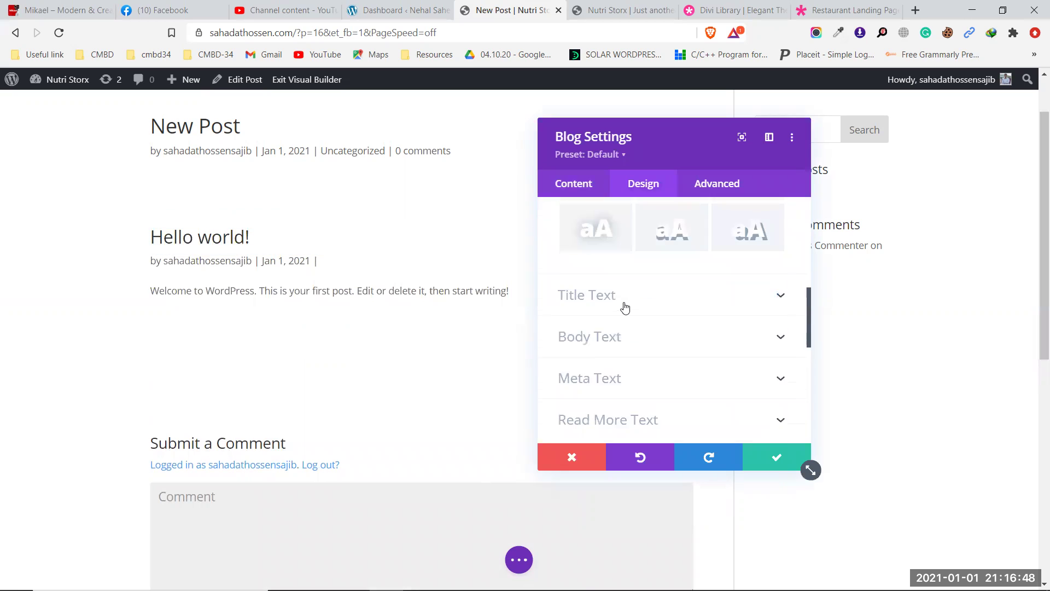
scroll(626, 308, "up", 4)
scroll(625, 308, "down", 2)
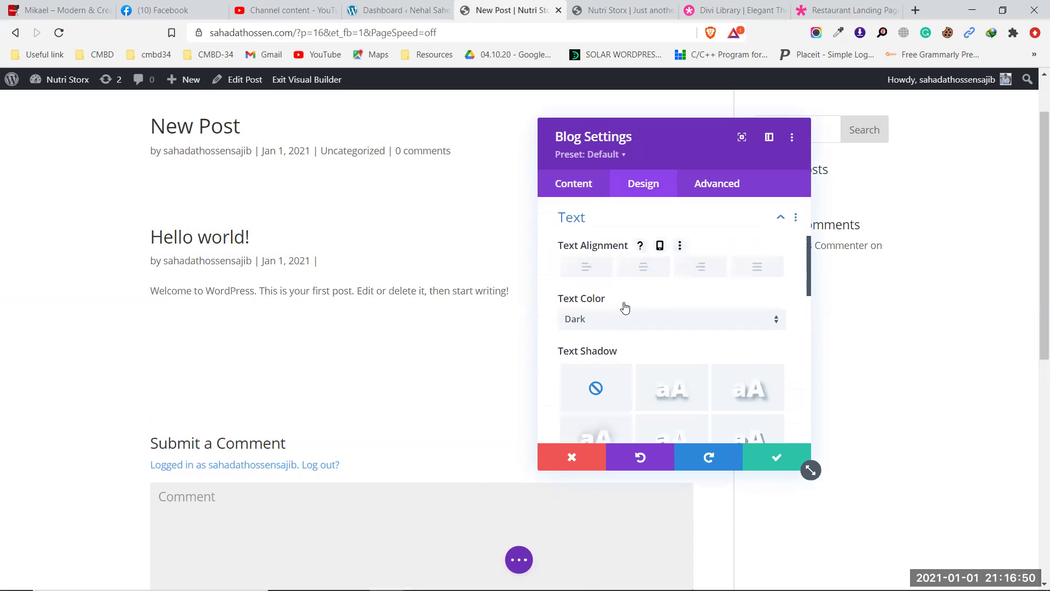
scroll(625, 308, "down", 5)
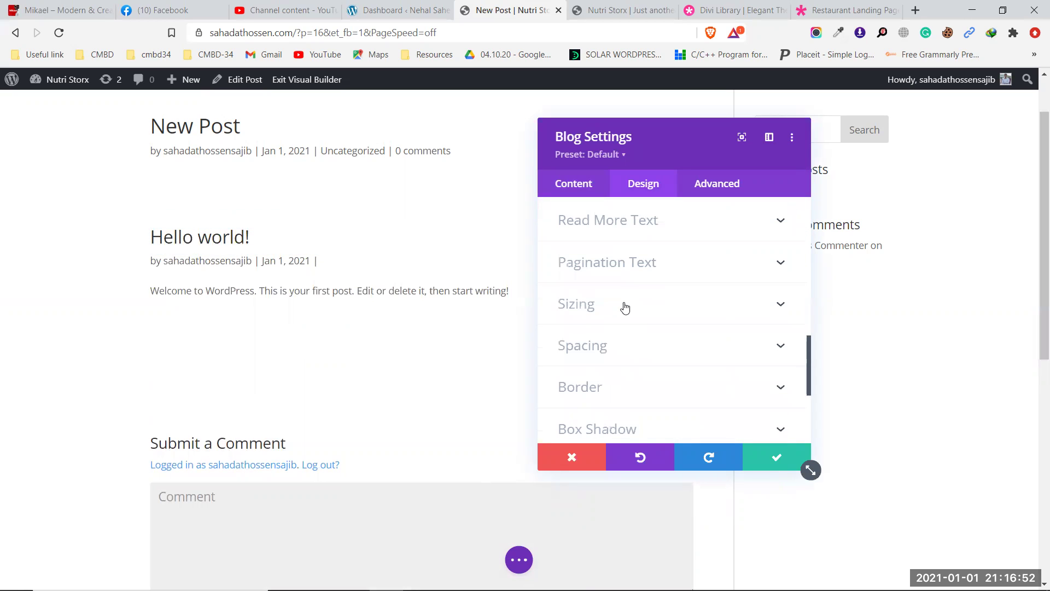
scroll(623, 306, "up", 1)
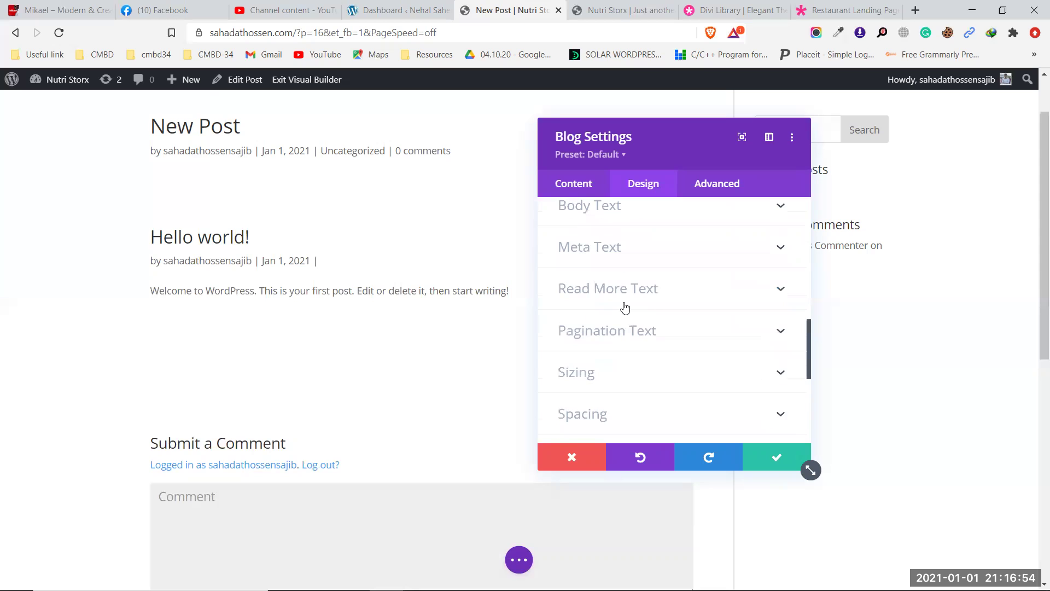
scroll(648, 279, "up", 1)
Try yellow (#edf000) and red as the Blog module's body text color, and discard the module changes
left_click(645, 276)
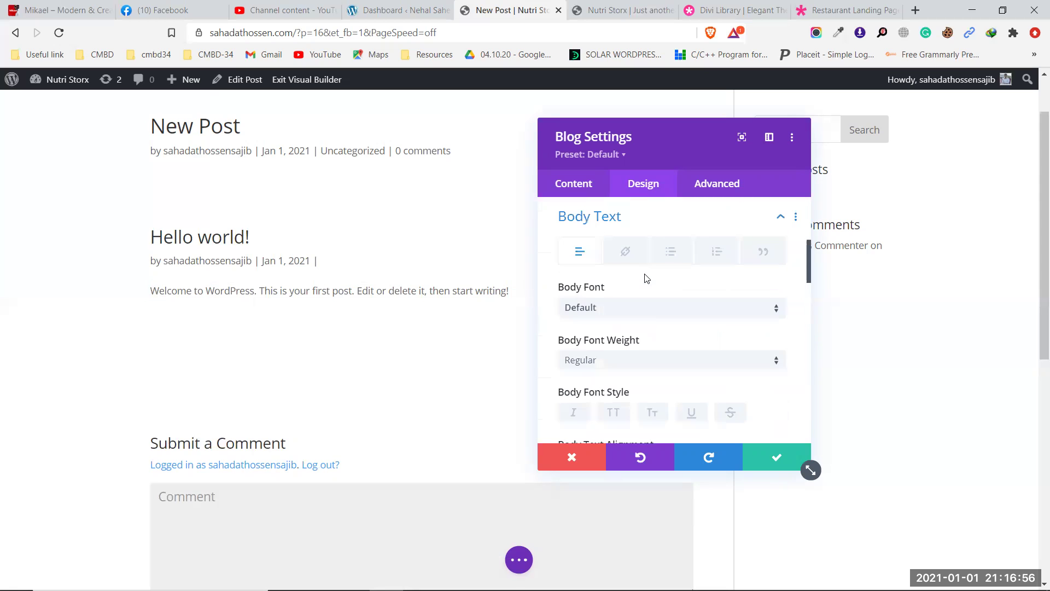
scroll(660, 310, "down", 3)
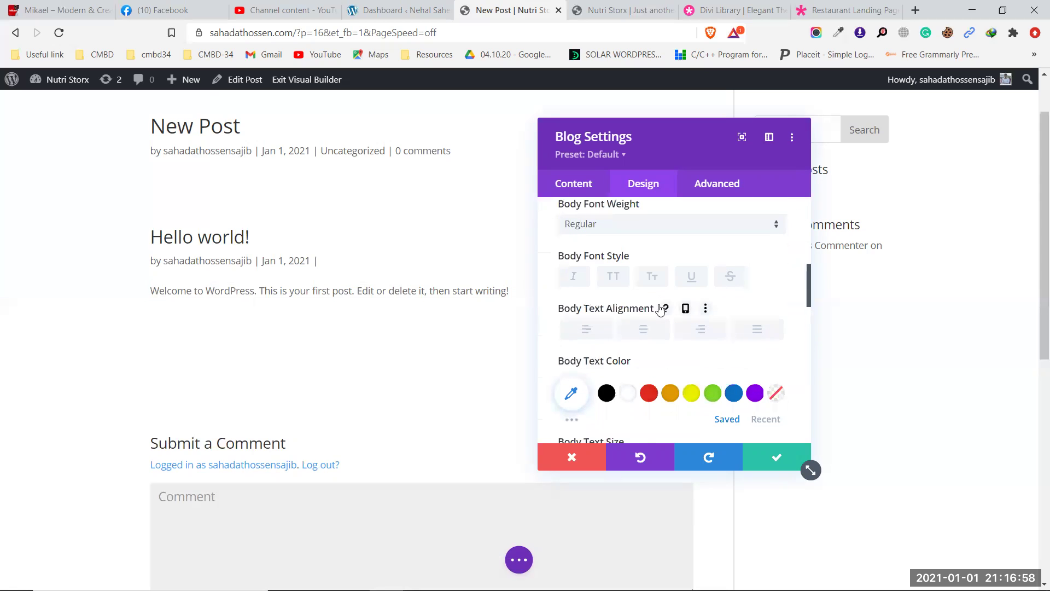
scroll(660, 310, "up", 1)
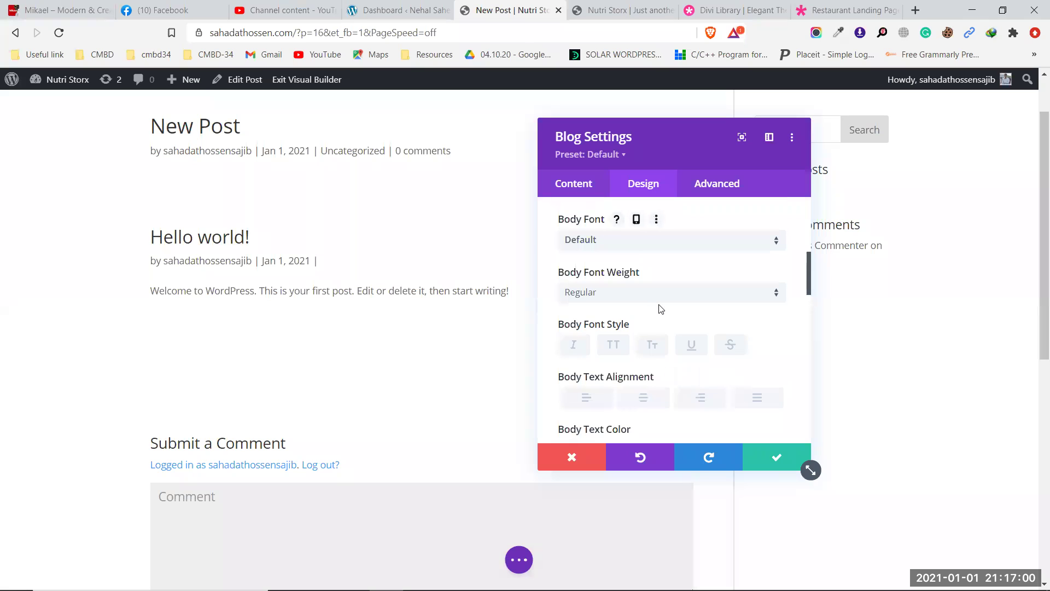
scroll(661, 309, "up", 1)
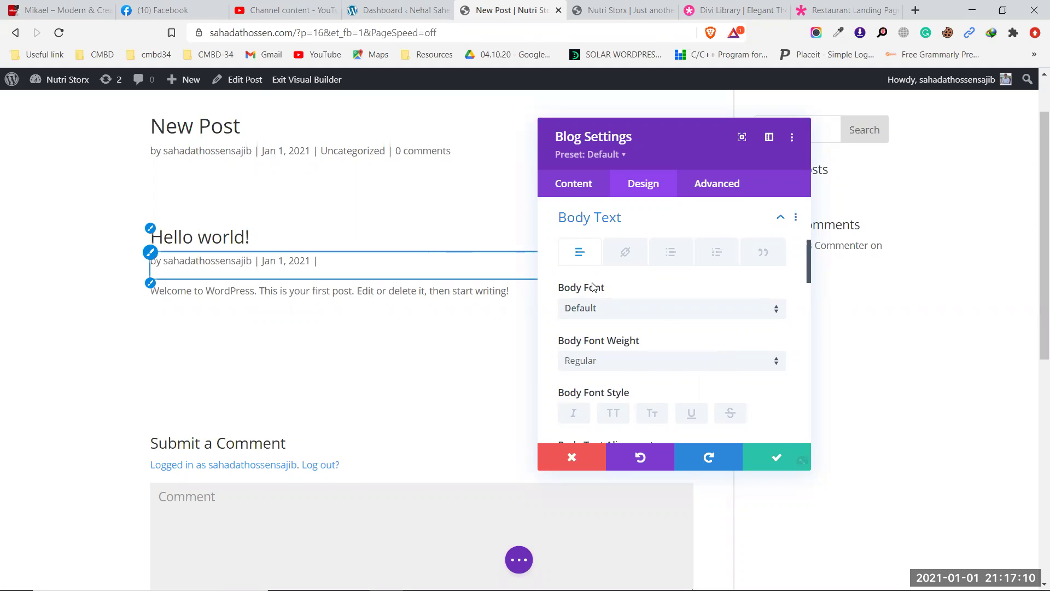
scroll(671, 310, "down", 3)
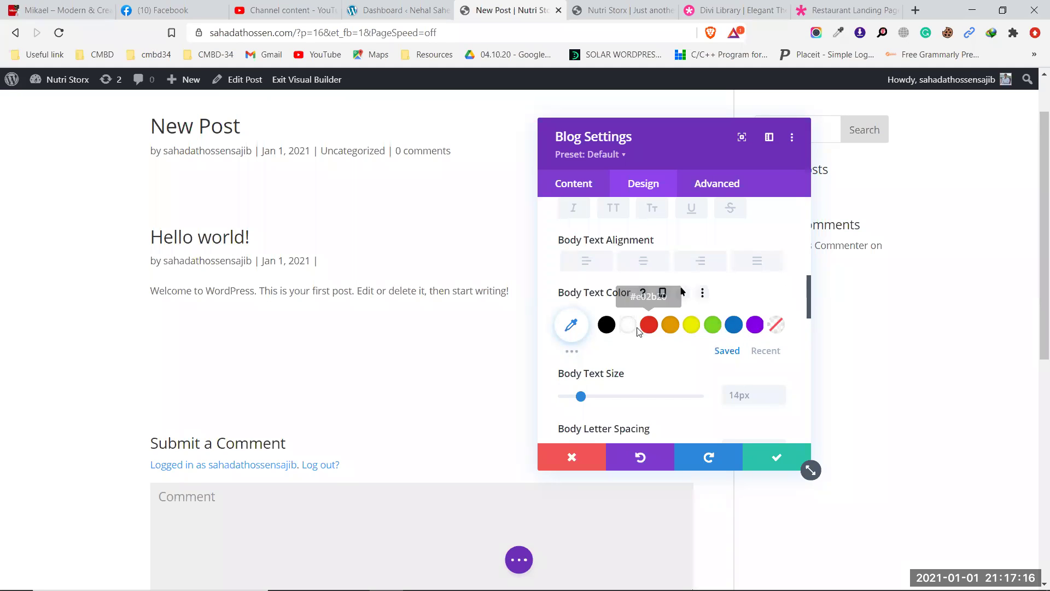
left_click(692, 327)
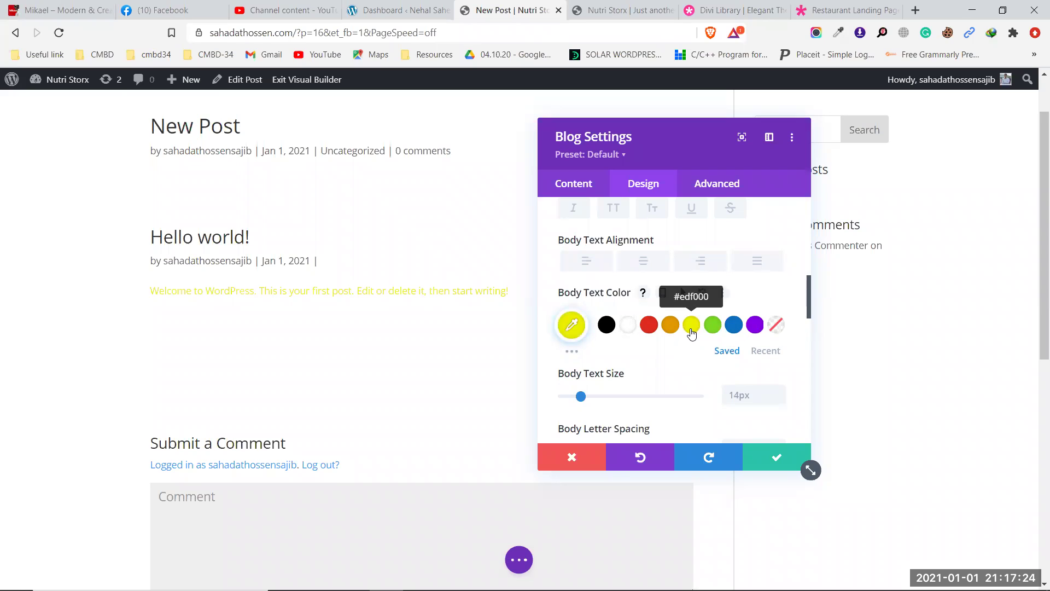
left_click(651, 328)
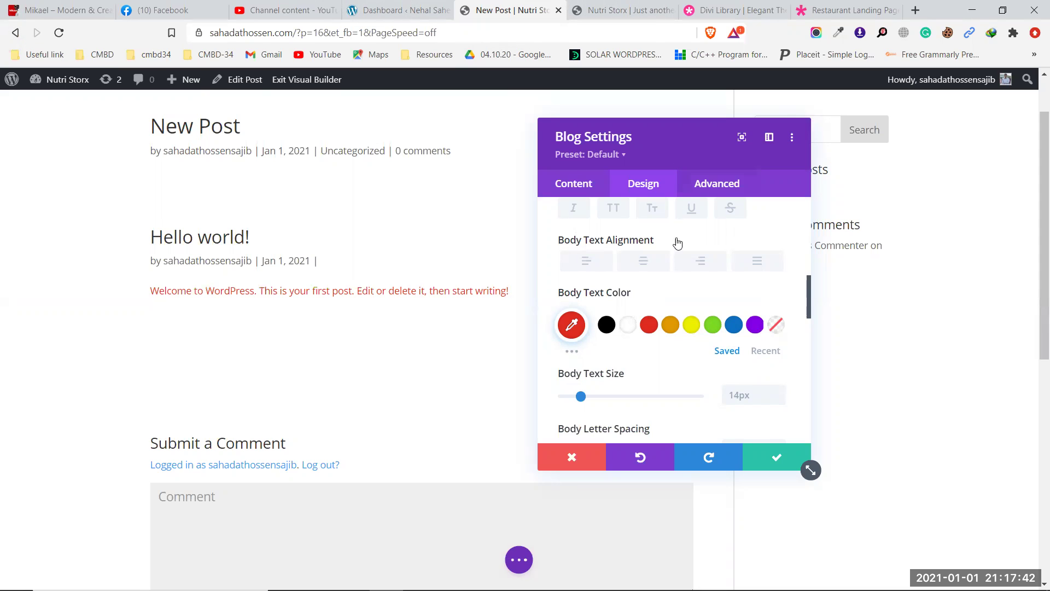
left_click(572, 457)
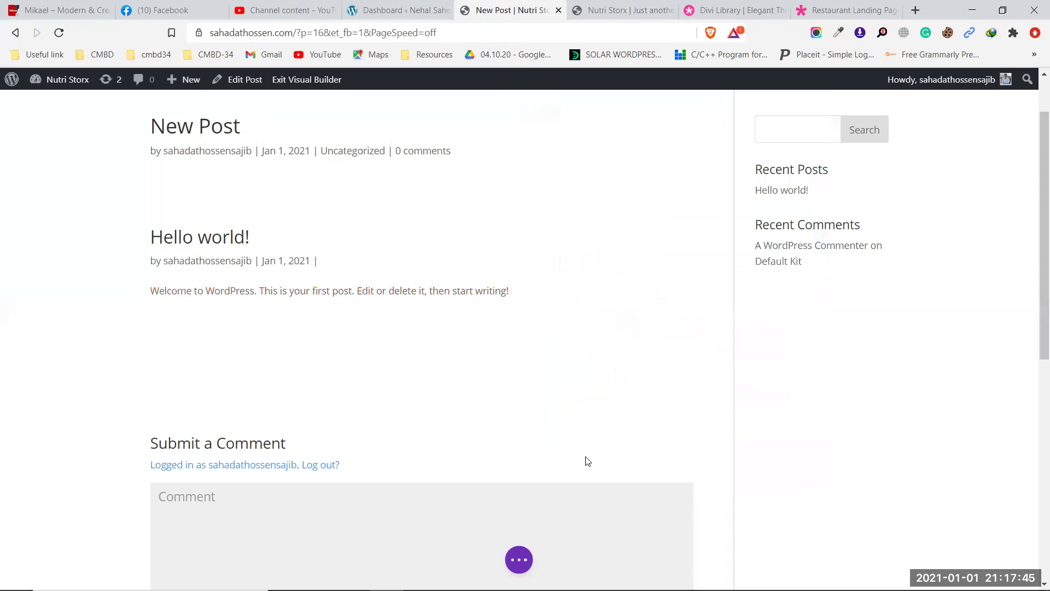
Leave the Divi Builder without saving, dismiss the block editor welcome guide and return to the posts list
left_click(13, 36)
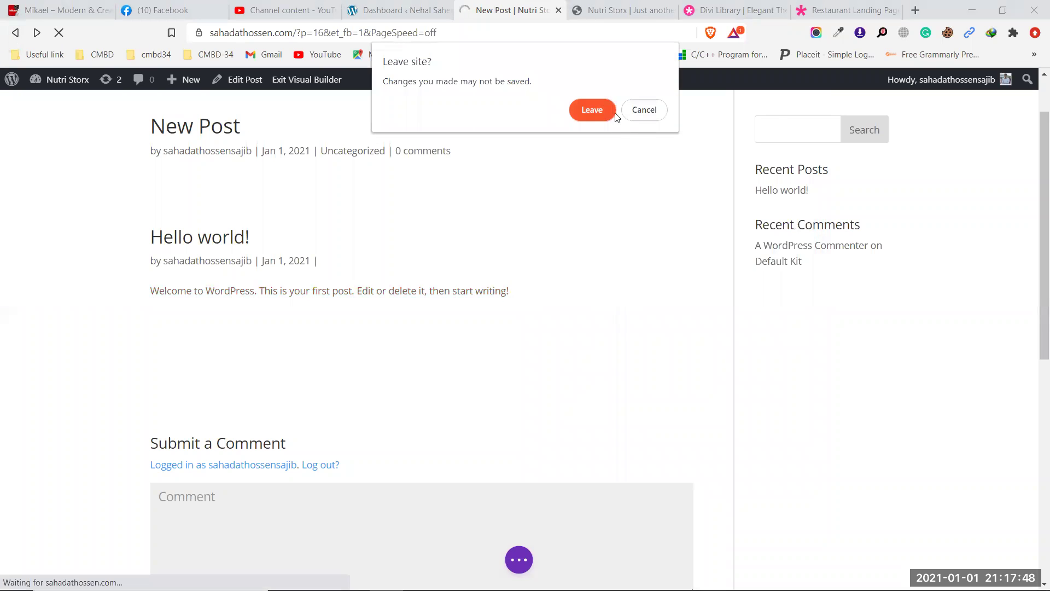
left_click(604, 113)
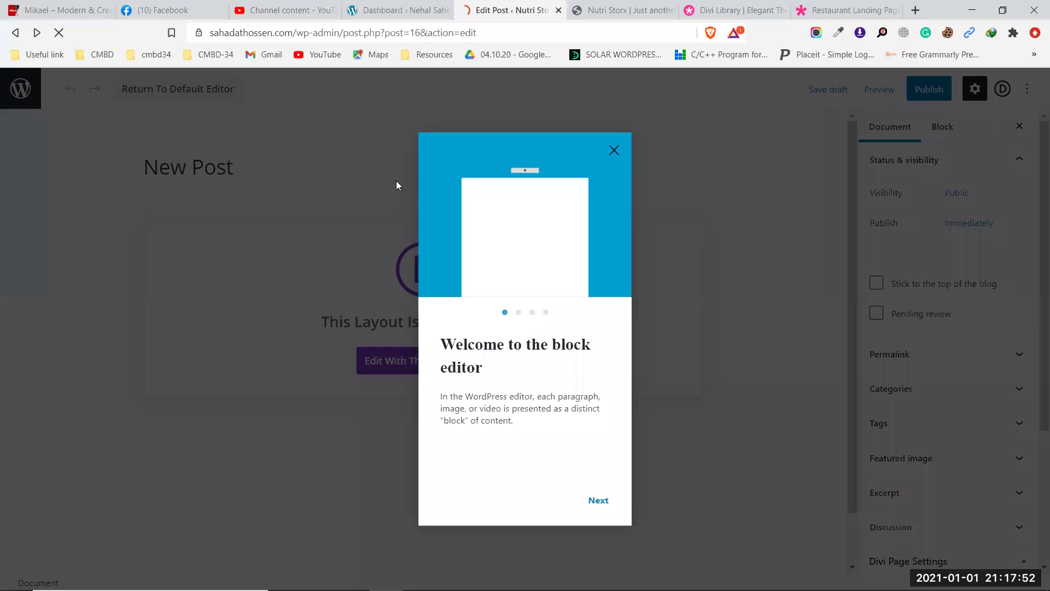
left_click(614, 150)
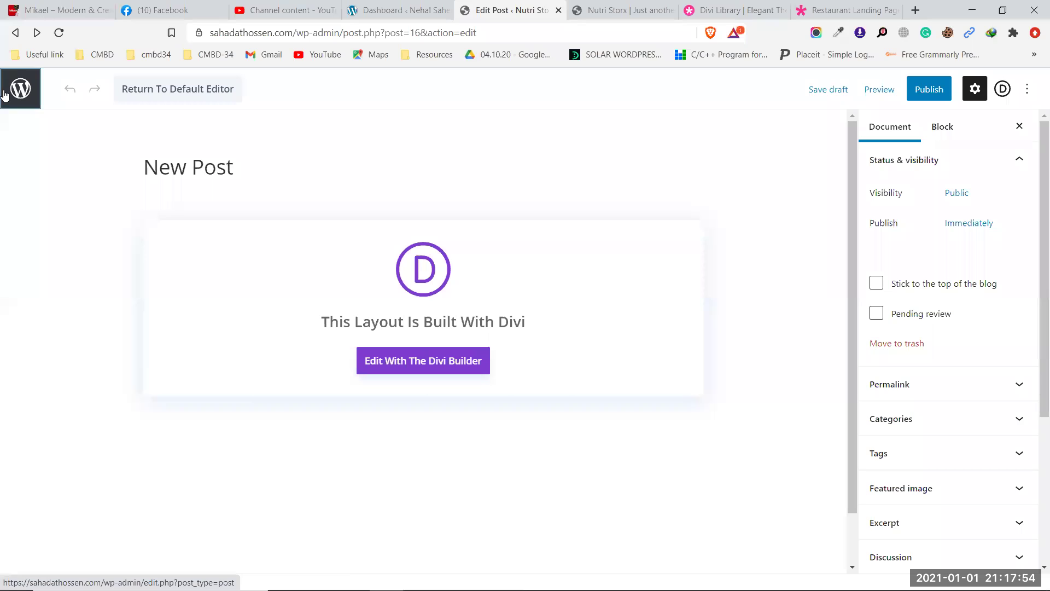
left_click(20, 88)
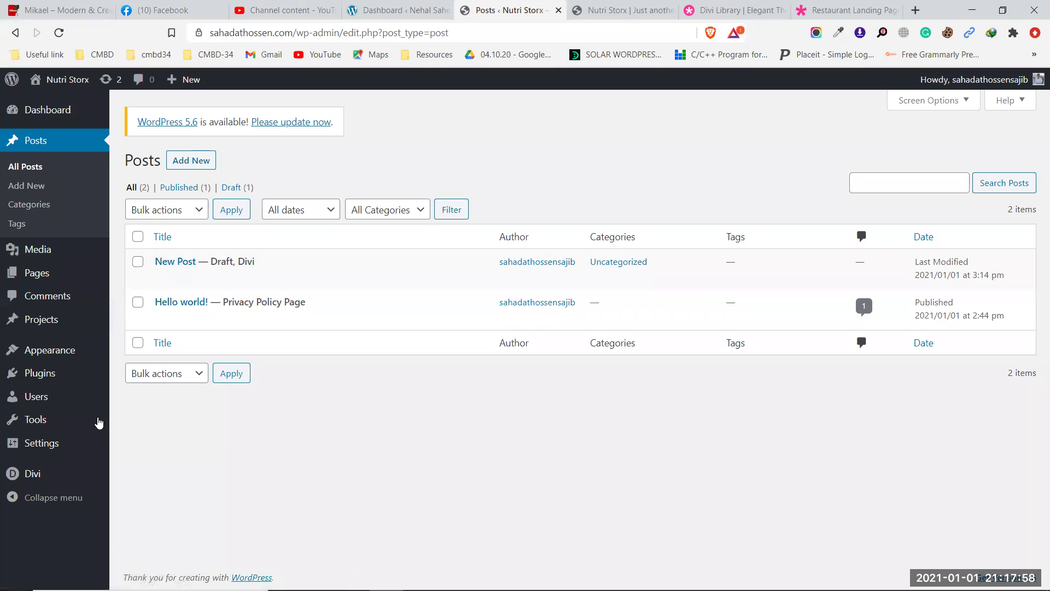
Review the Divi Theme Options around Grab the first post image and compare them with the homepage's post display
left_click(42, 475)
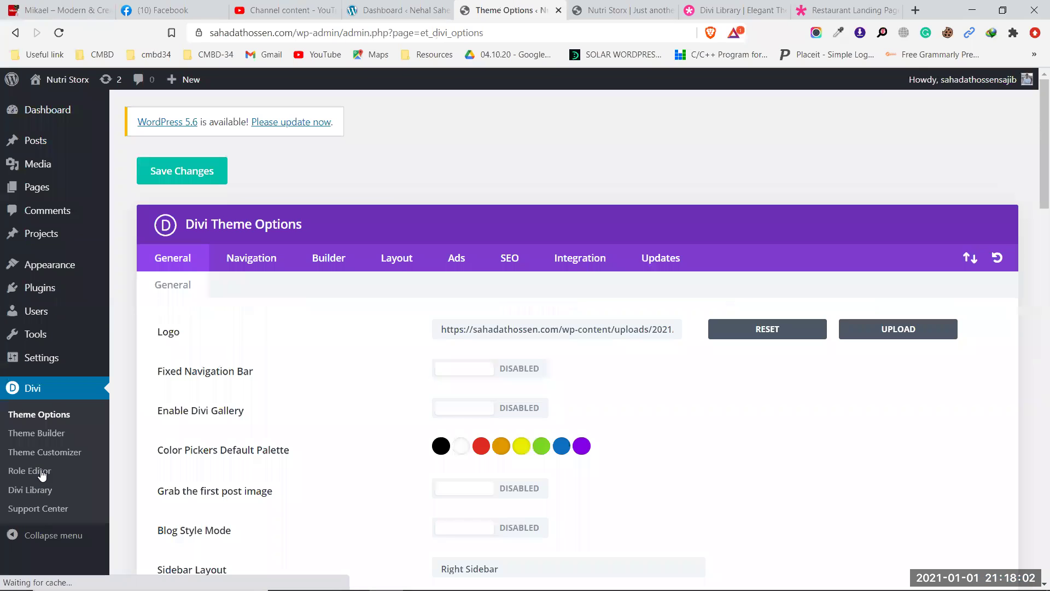
scroll(518, 373, "down", 5)
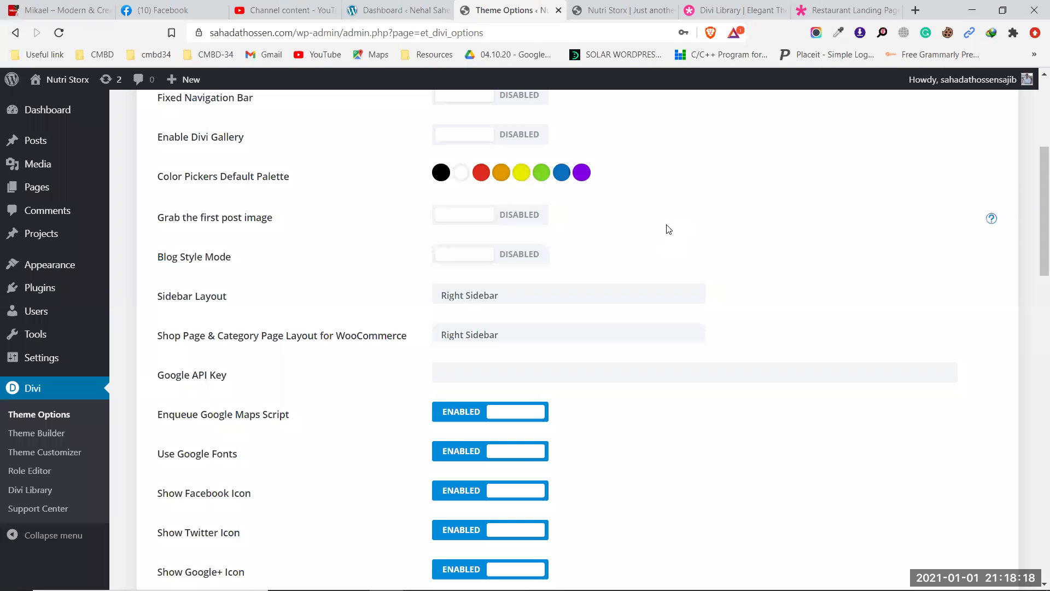
left_click(614, 5)
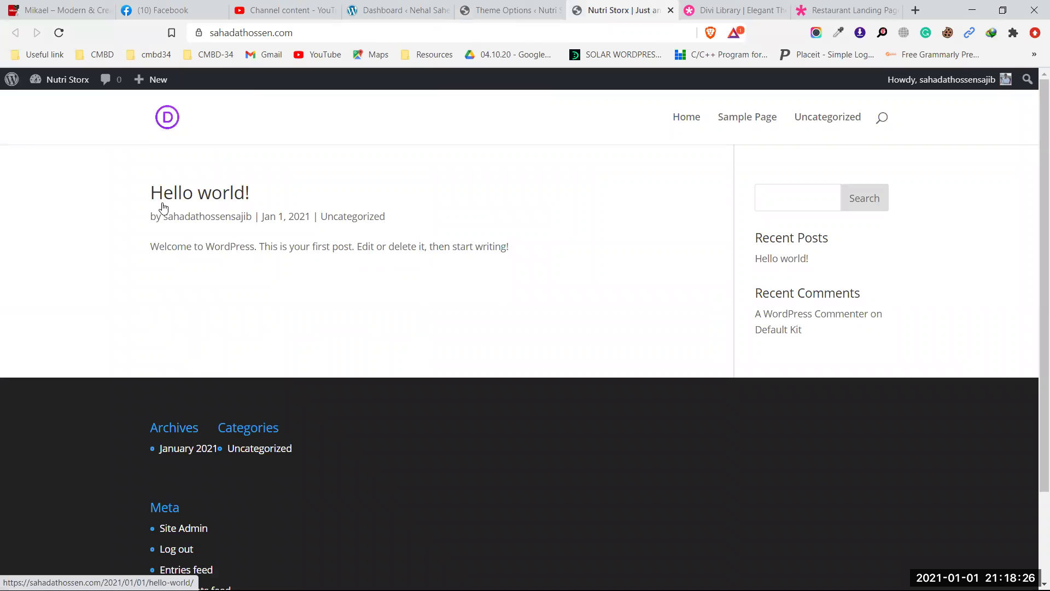
left_click(498, 5)
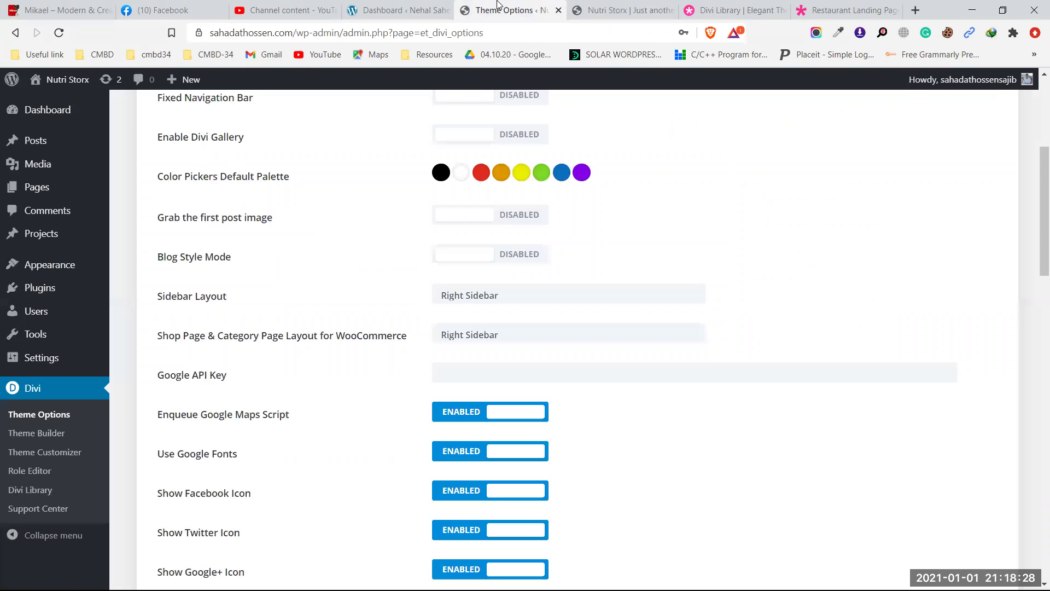
Open the "Hello world!" post for editing in the block editor
scroll(124, 273, "up", 5)
left_click(26, 139)
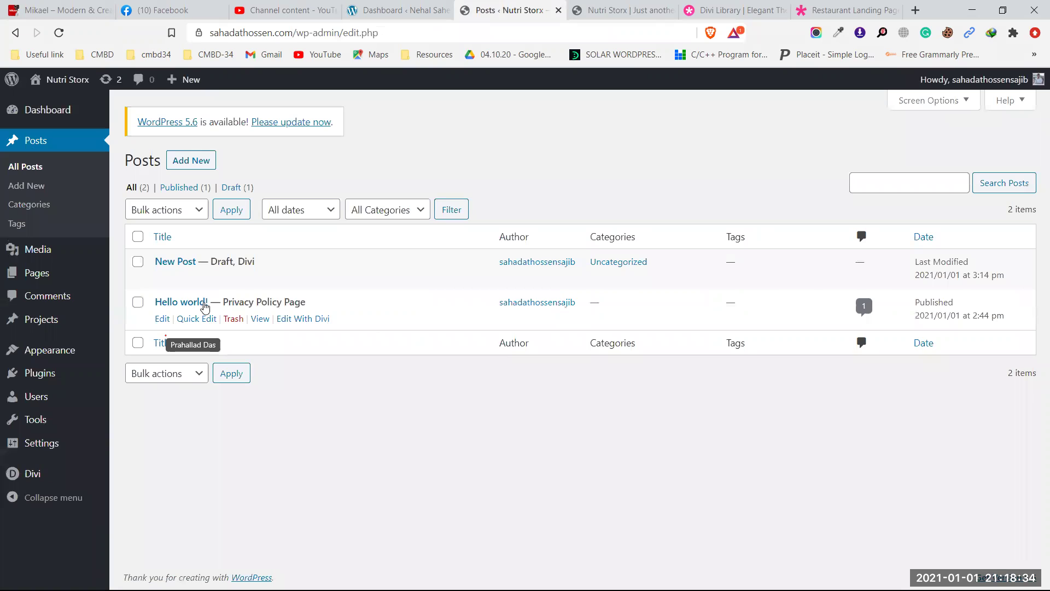
left_click(163, 318)
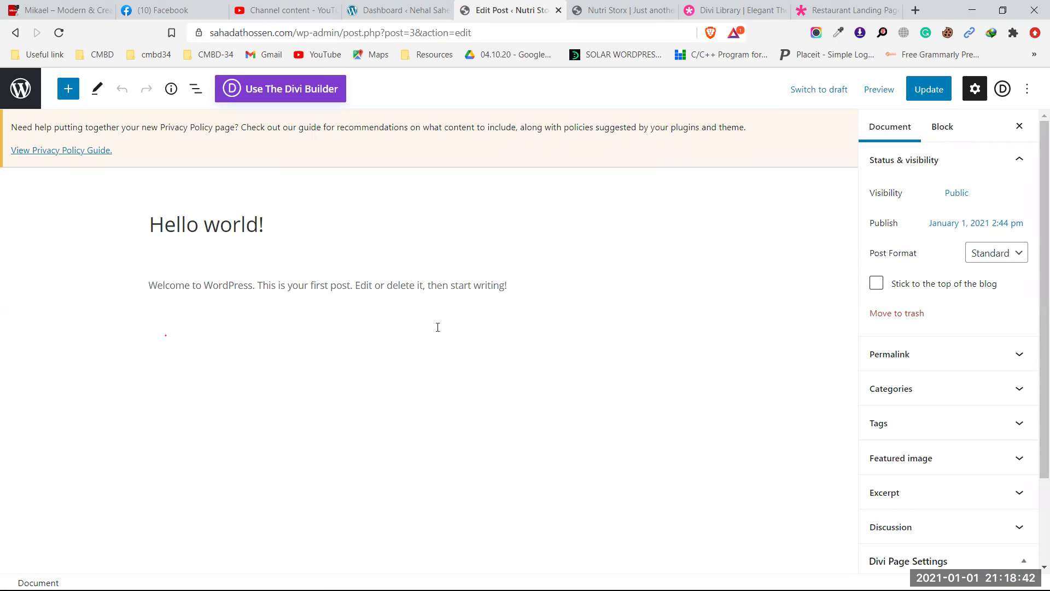
Switch to Facebook and examine how feed posts display their images, closing the chat window that covers them
left_click(225, 7)
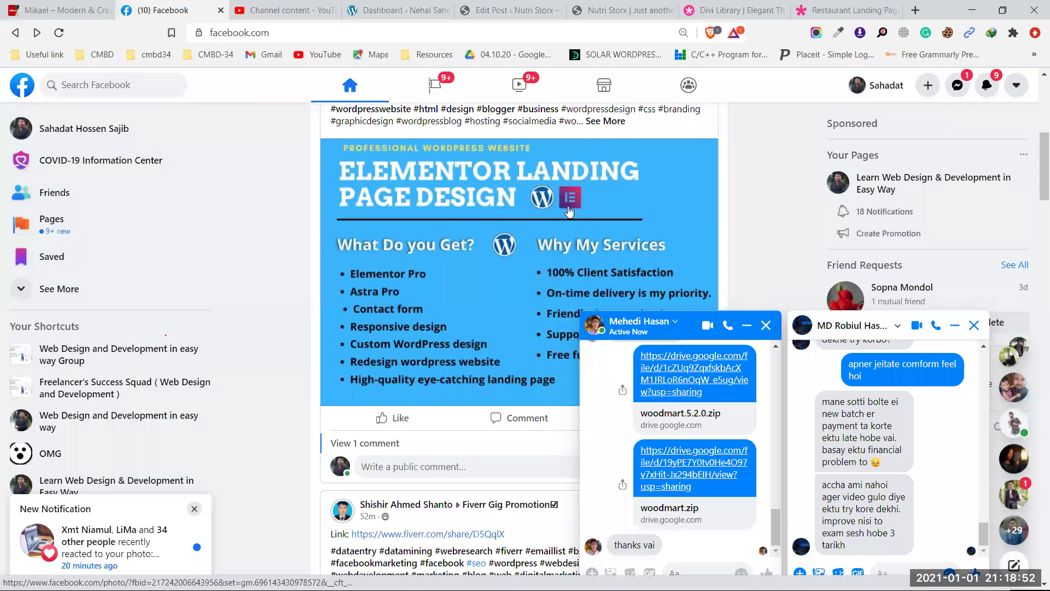
scroll(383, 269, "up", 3)
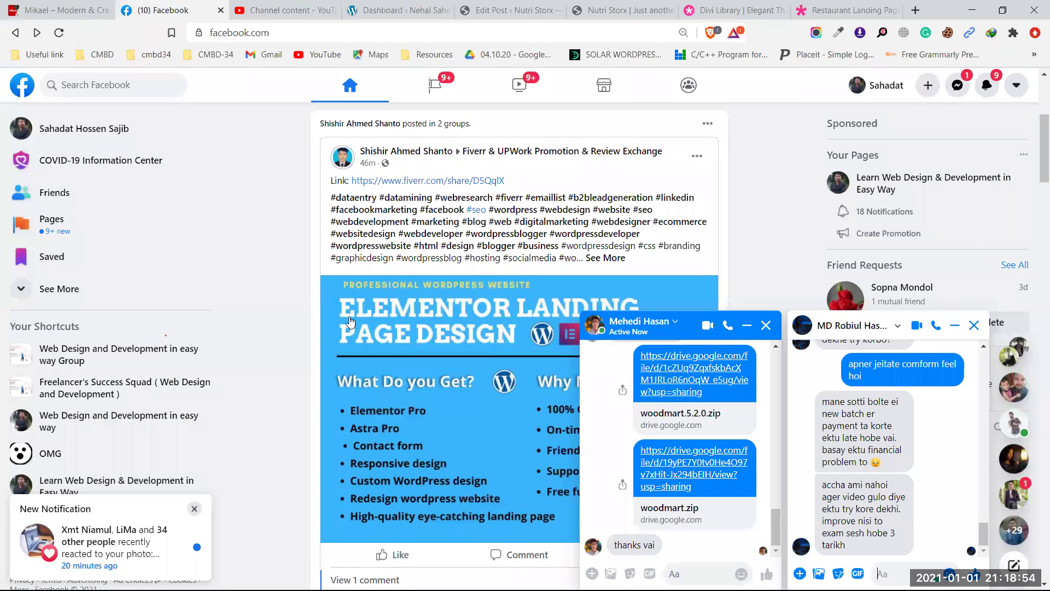
scroll(512, 315, "down", 3)
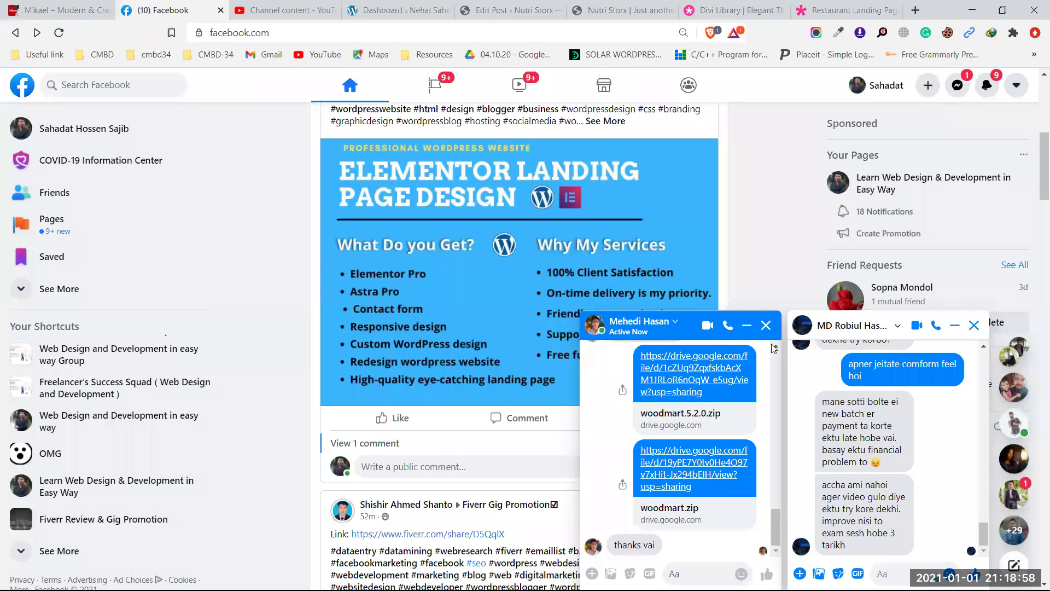
left_click(665, 320)
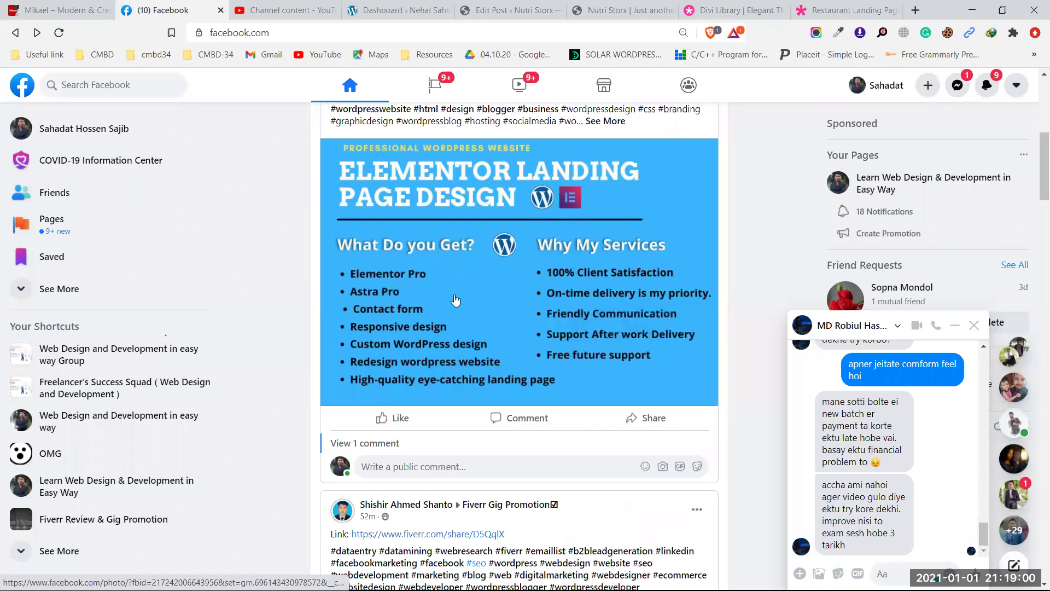
scroll(377, 296, "up", 1)
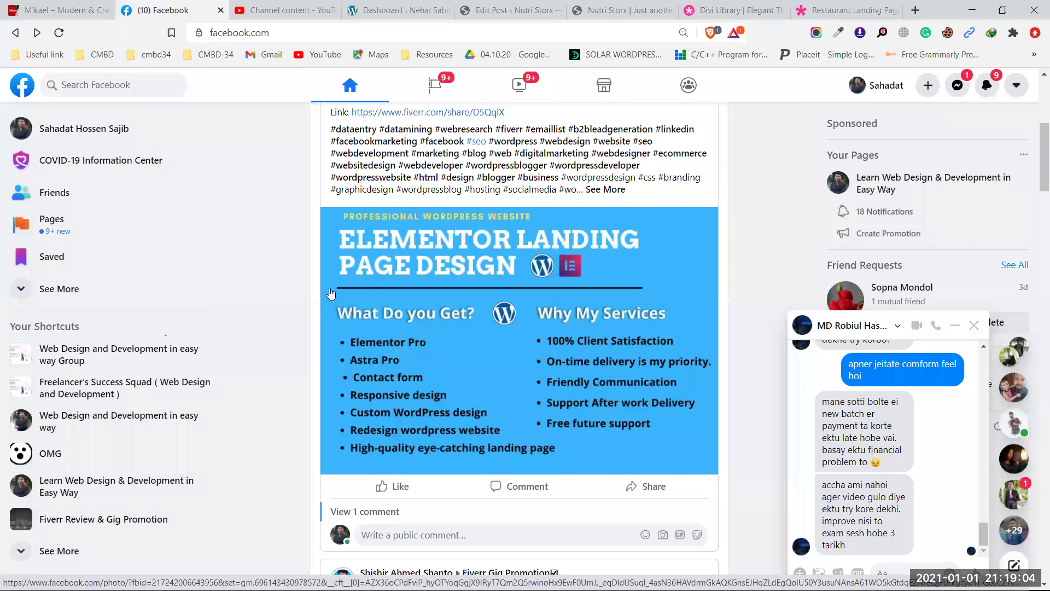
scroll(330, 294, "up", 3)
scroll(422, 306, "down", 10)
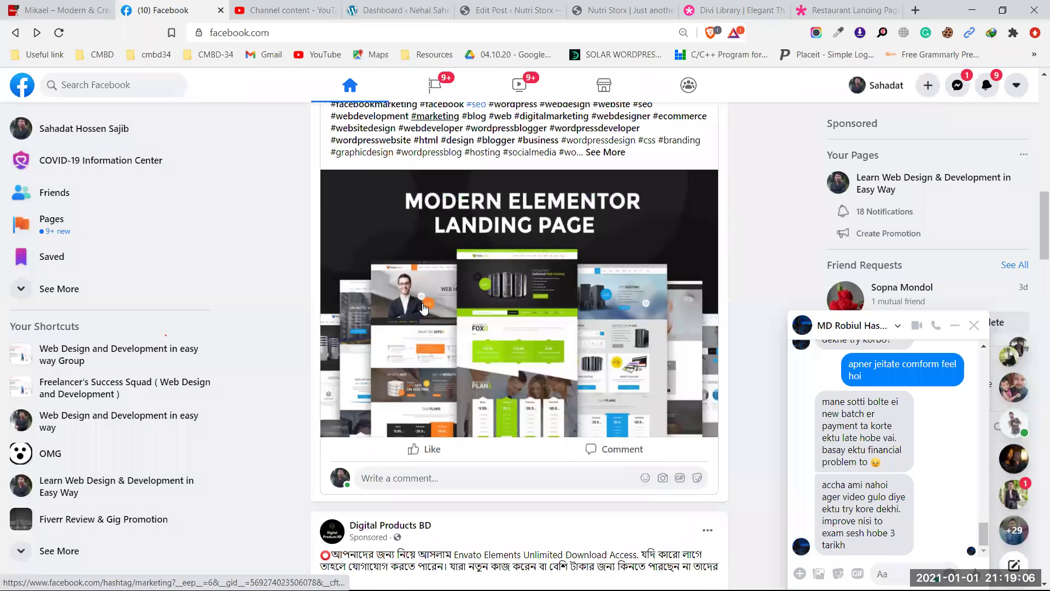
scroll(361, 266, "up", 1)
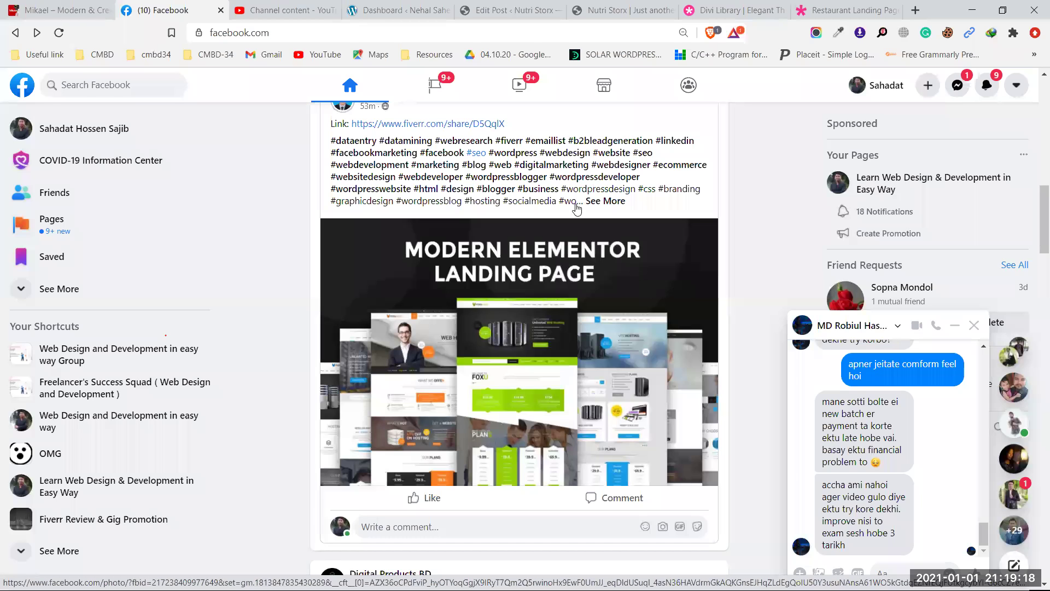
Return to the "Hello world!" post in the WordPress editor and expand its Featured image settings
left_click(411, 6)
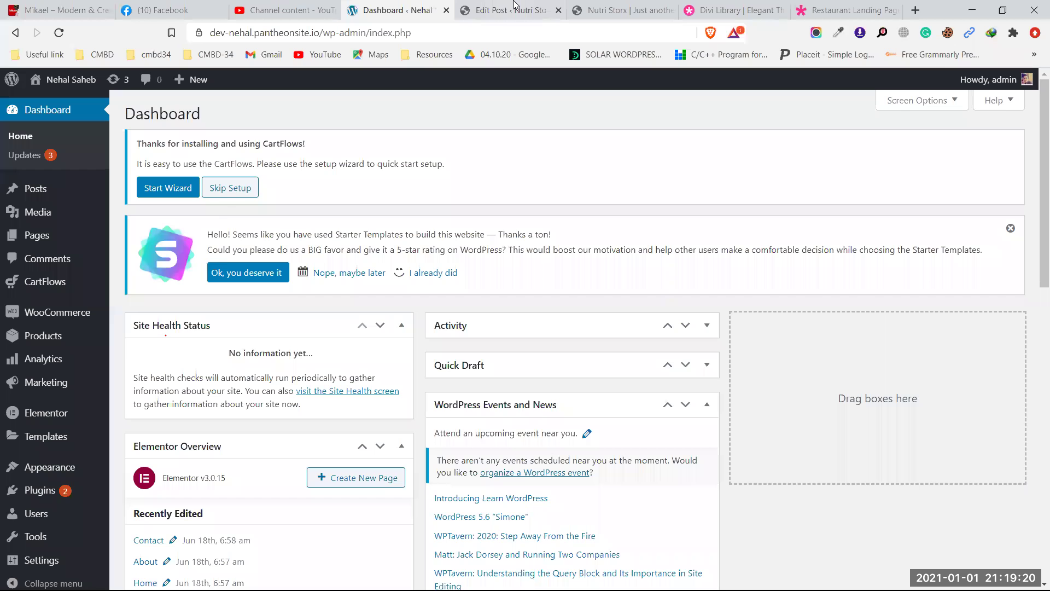
left_click(507, 10)
scroll(963, 427, "down", 2)
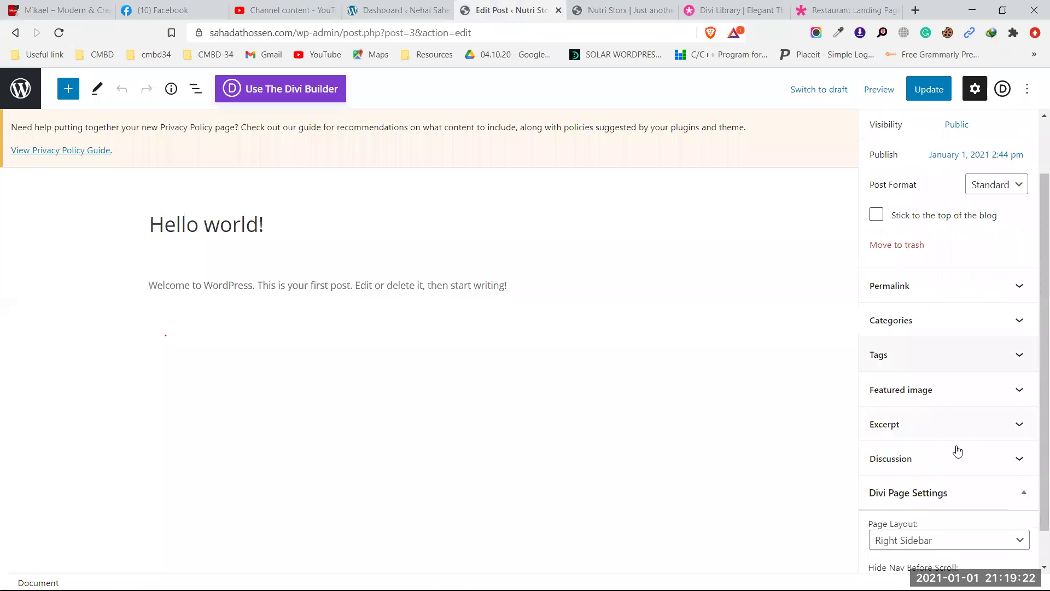
left_click(906, 391)
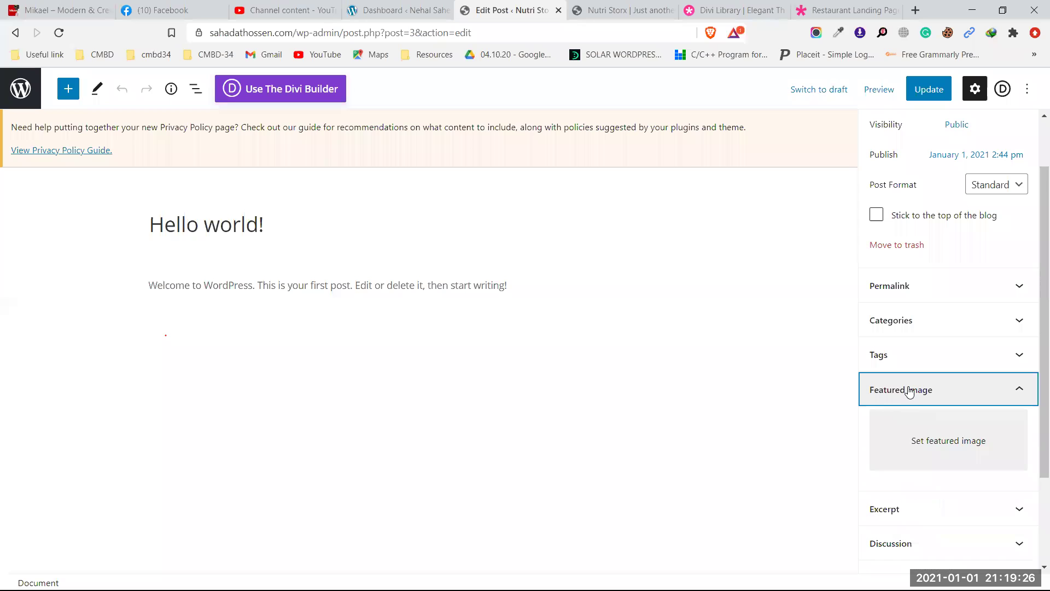
Try to upload Simple Work Blog Banner (1).png from Downloads as the "Hello world!" post's featured image
left_click(937, 438)
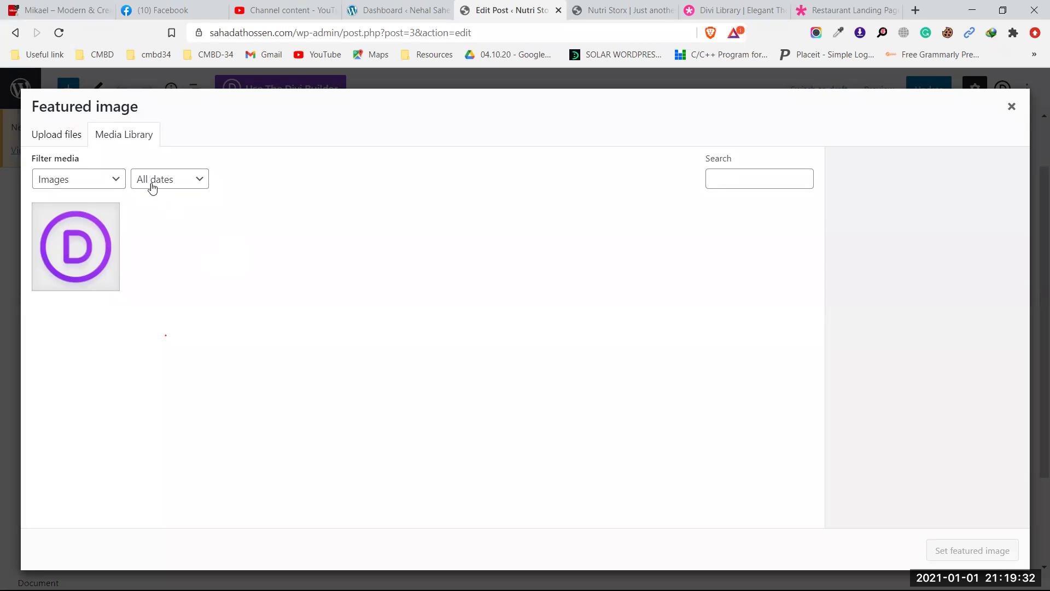
left_click(71, 142)
left_click(549, 336)
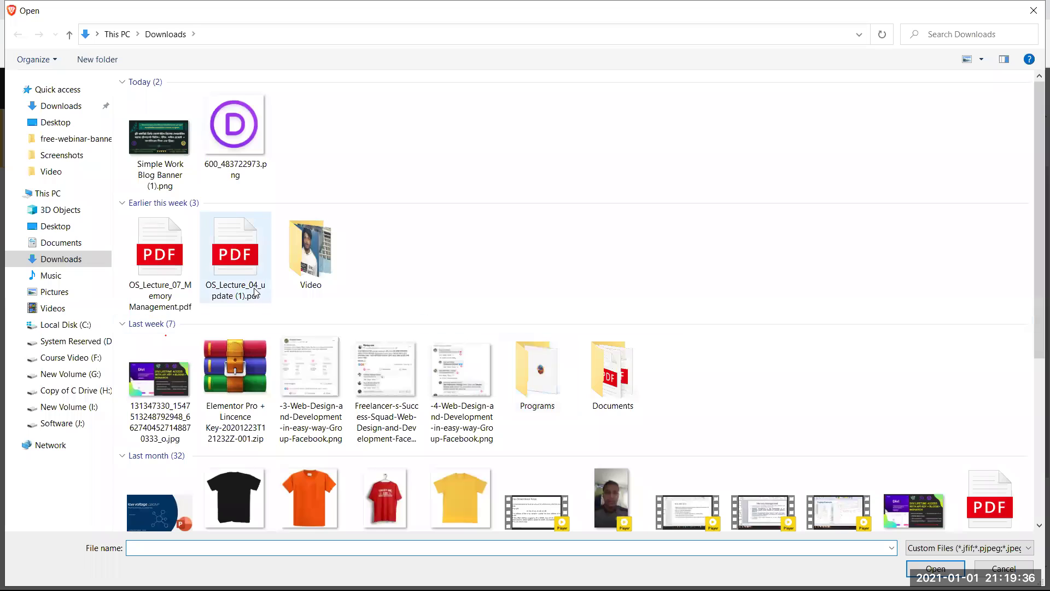
left_click(158, 149)
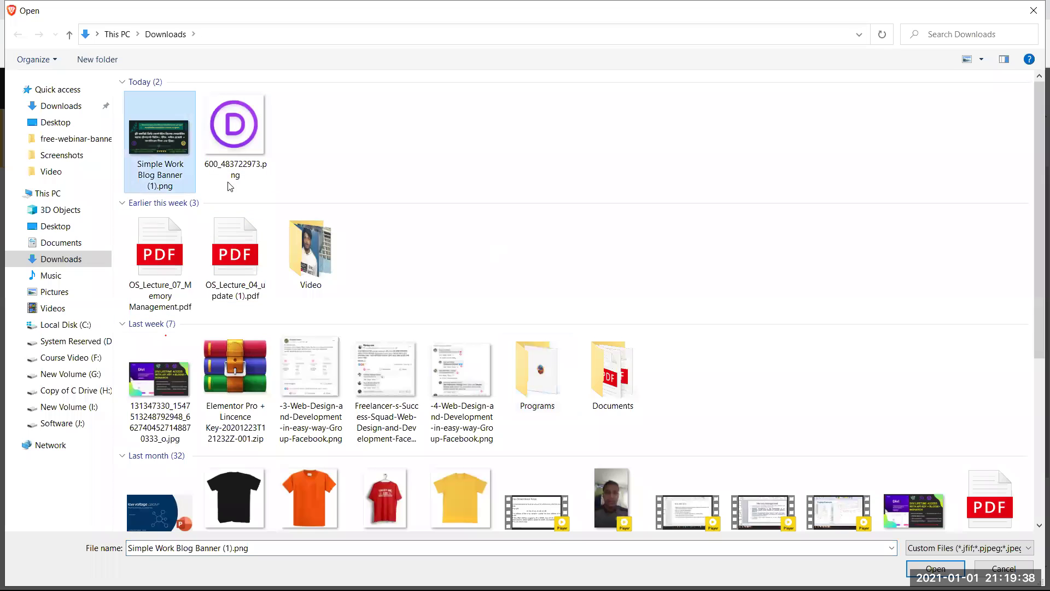
left_click(936, 568)
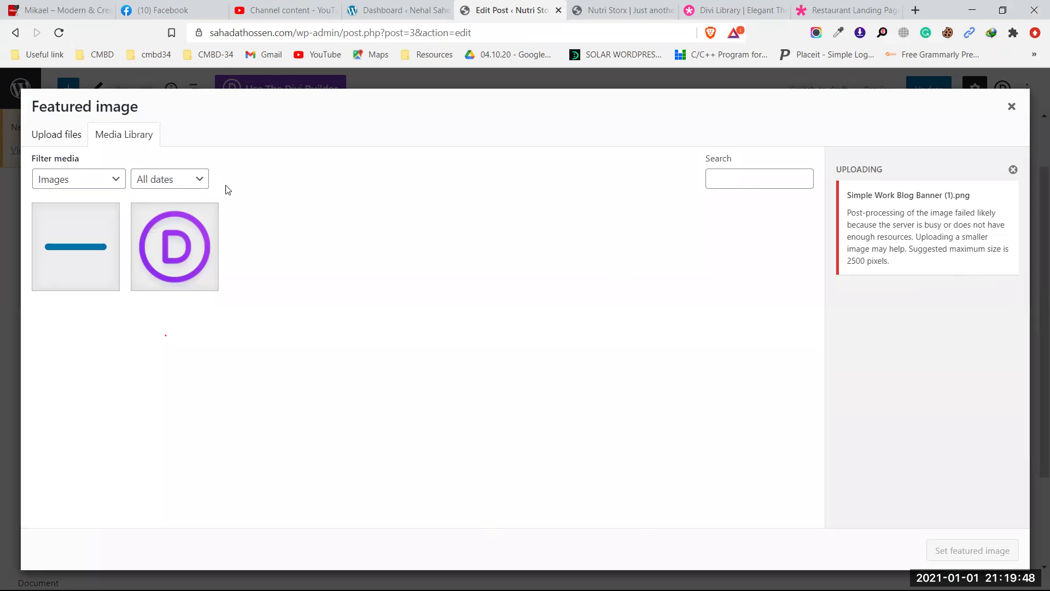
Upload the Divi Lifetime Access JPG from Downloads, set it as the "Hello world!" post's featured image, and update the post
left_click(54, 138)
left_click(548, 335)
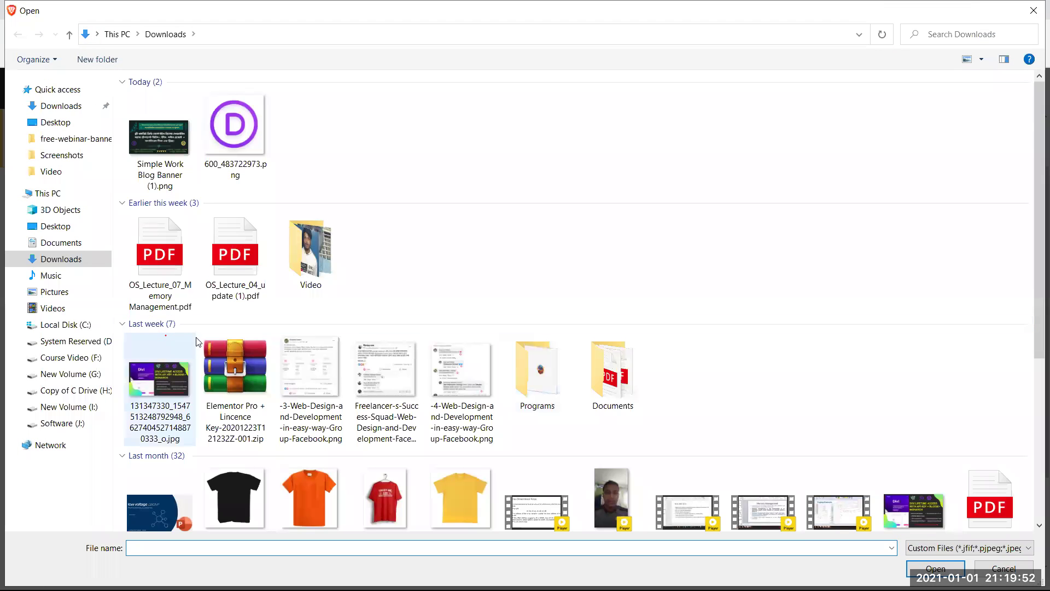
left_click(176, 383)
left_click(930, 567)
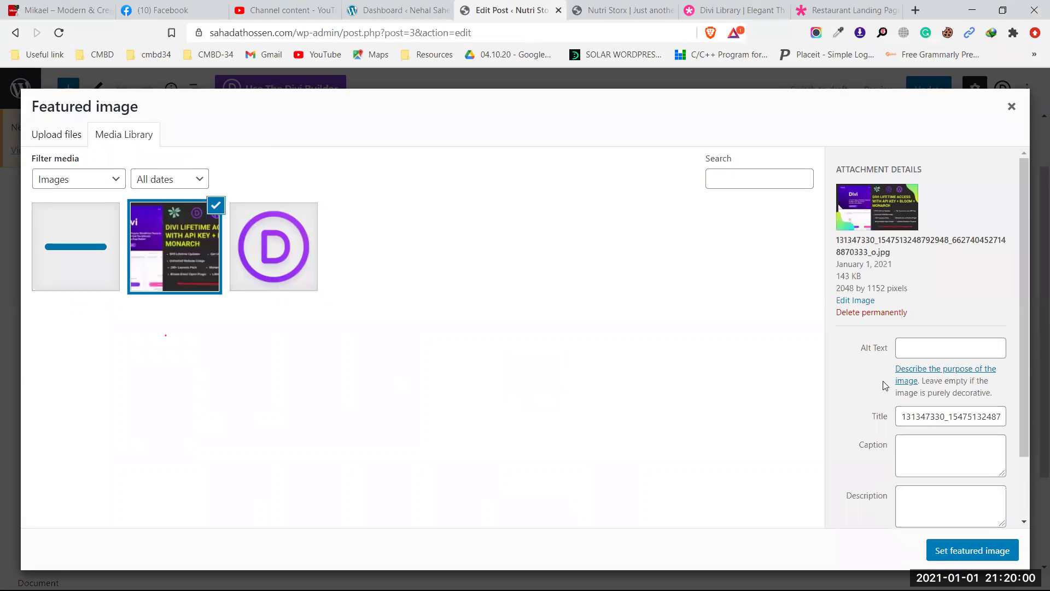
left_click(967, 552)
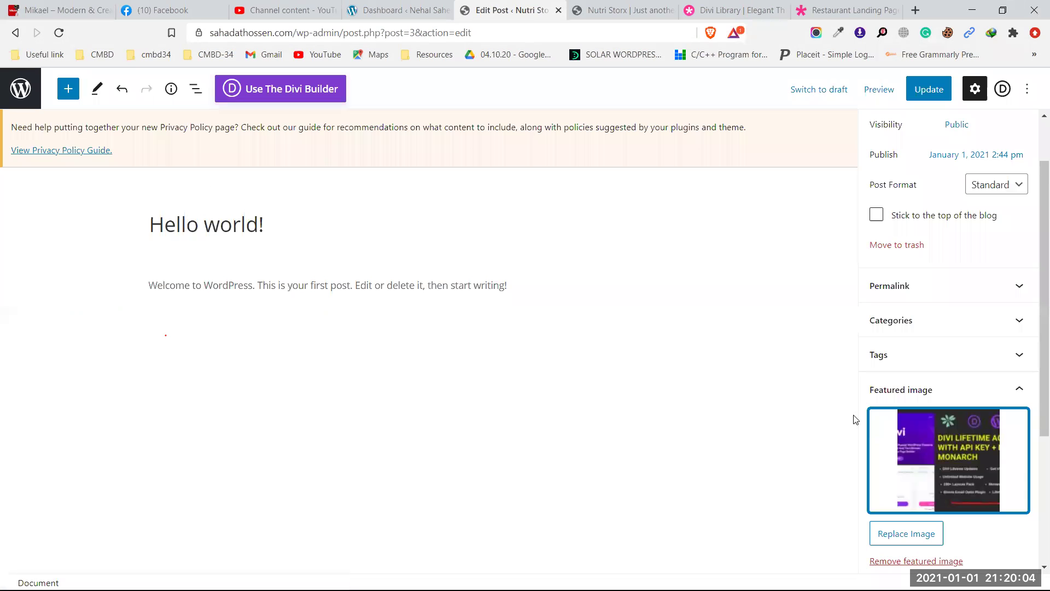
left_click(933, 93)
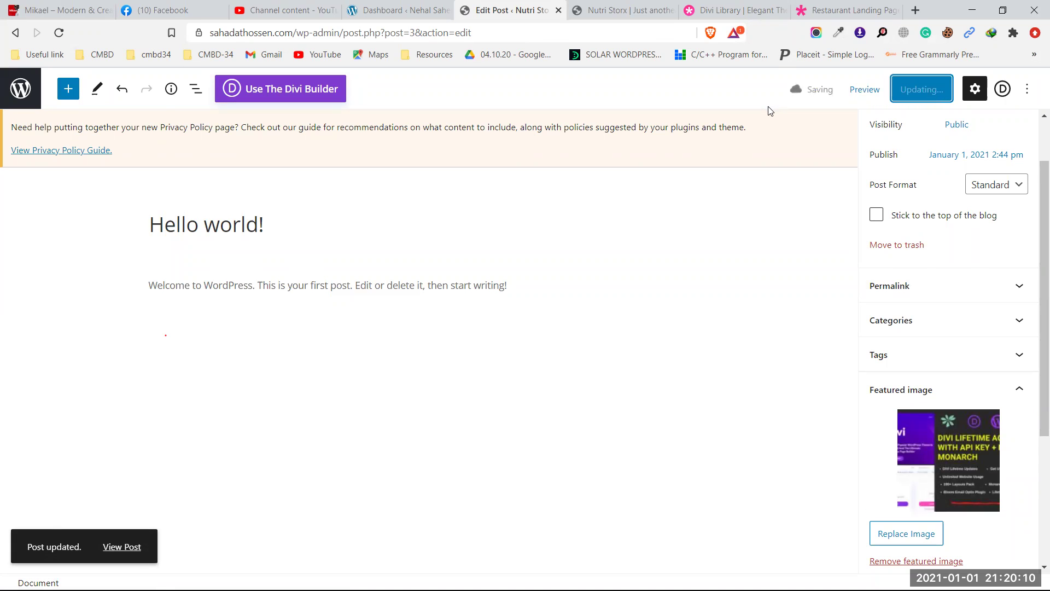
Reload the Nutri Storx homepage and examine how the "Hello world!" post displays with its featured image
left_click(623, 9)
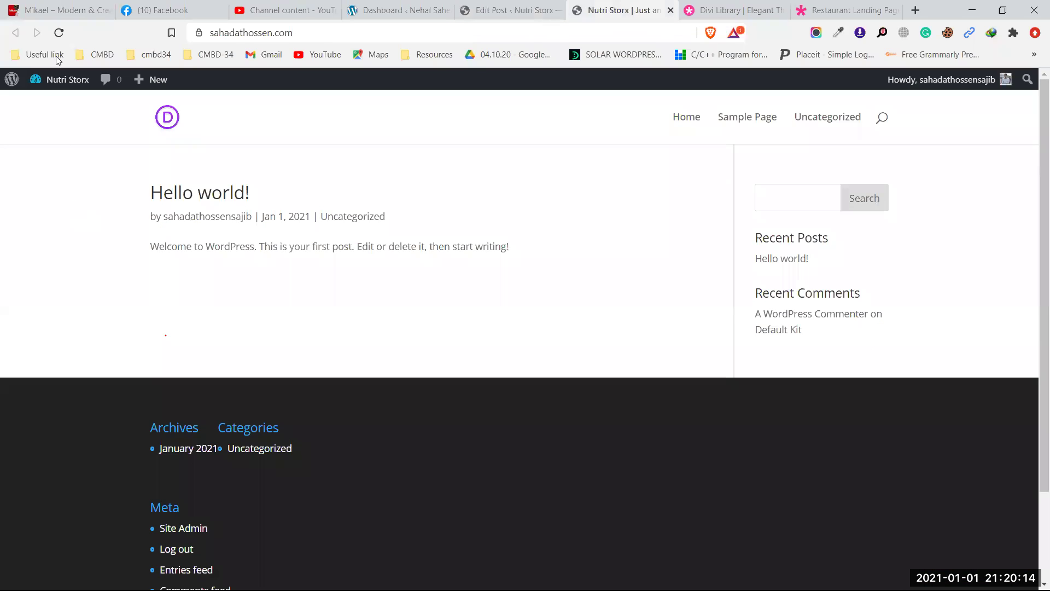
left_click(58, 33)
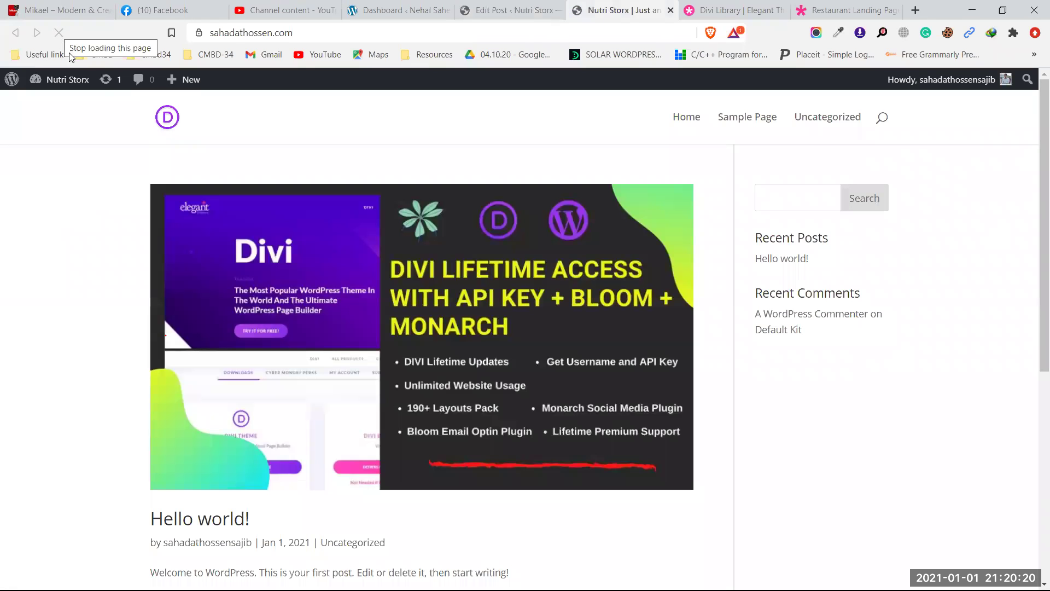
scroll(752, 320, "down", 3)
scroll(756, 316, "up", 3)
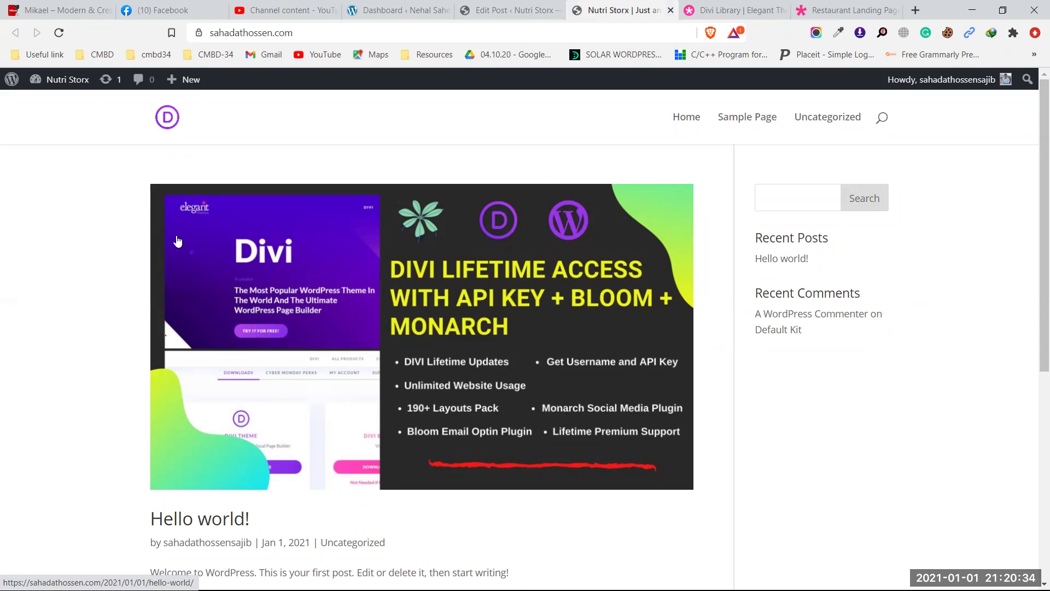
scroll(352, 357, "down", 1)
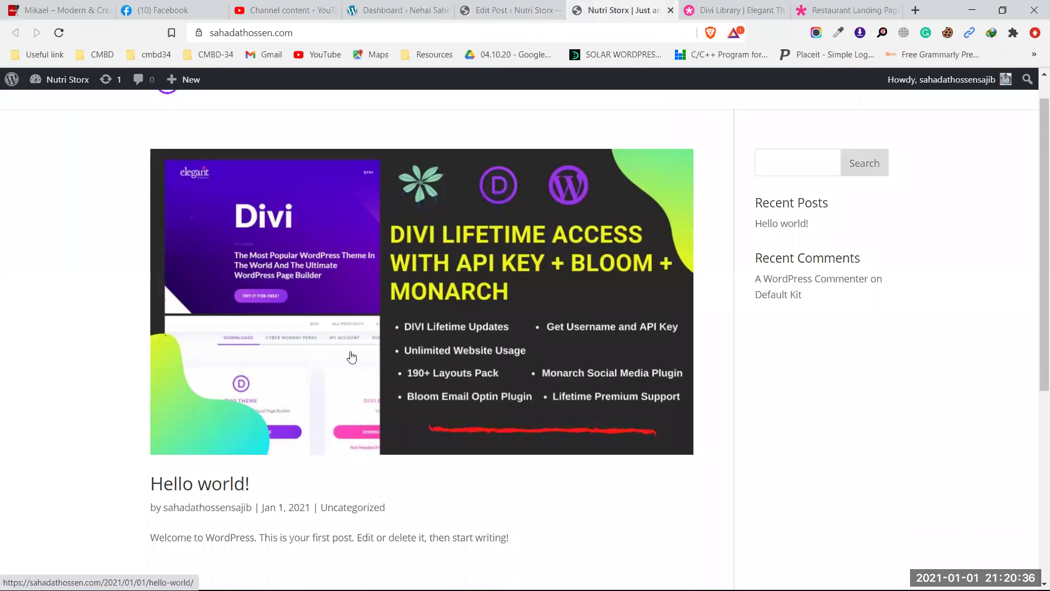
scroll(351, 357, "down", 2)
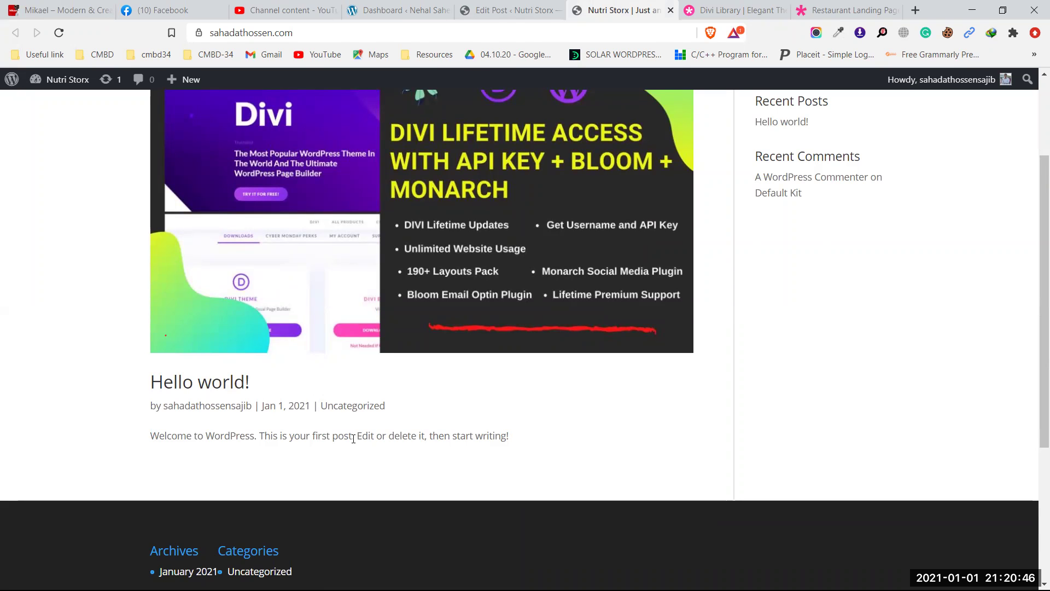
scroll(353, 439, "up", 2)
Return to the "Hello world!" editor, exit it to the posts list, and open the Divi Theme Options
left_click(498, 10)
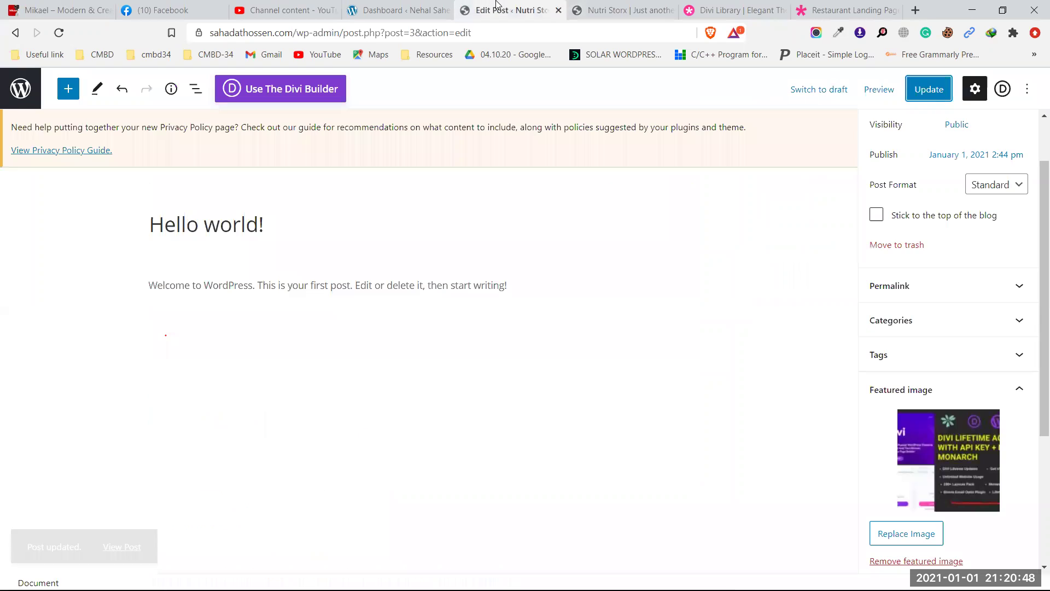
left_click(12, 90)
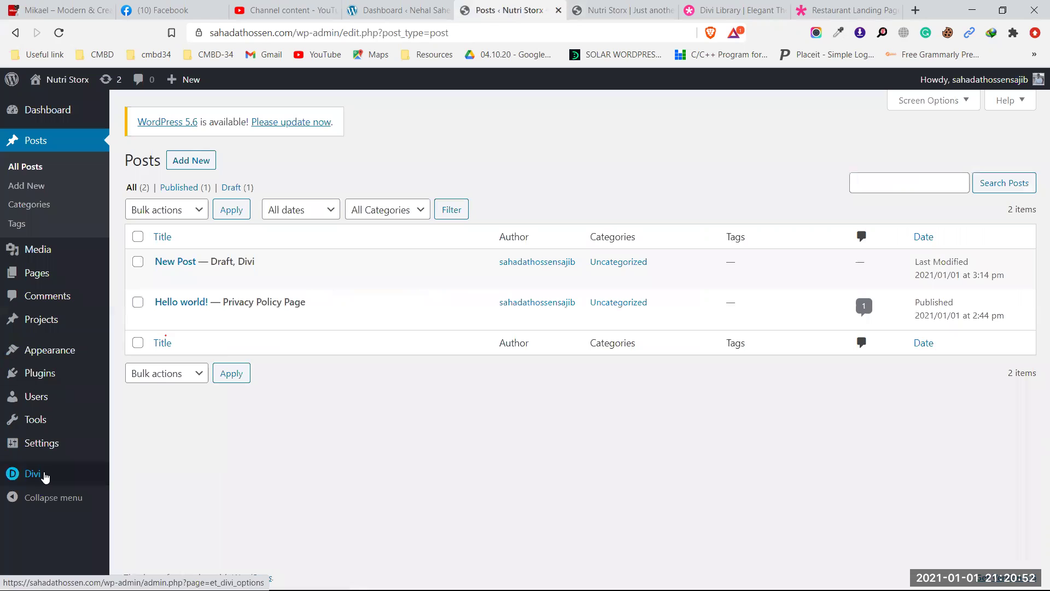
left_click(45, 476)
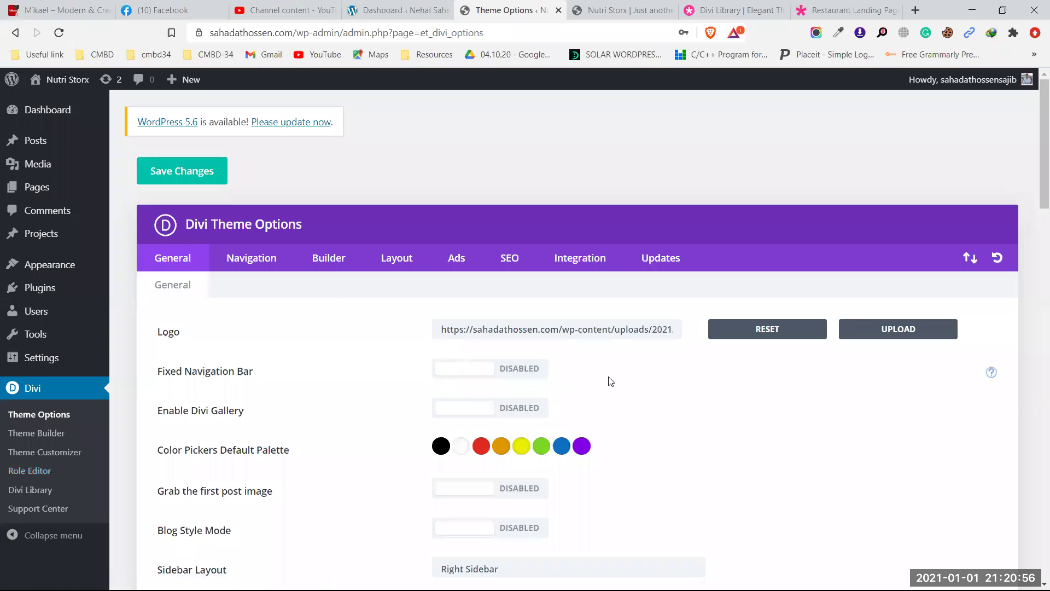
Change the light green swatch in the Color Pickers Default Palette to dark teal and open the blue swatch's color
scroll(611, 381, "down", 6)
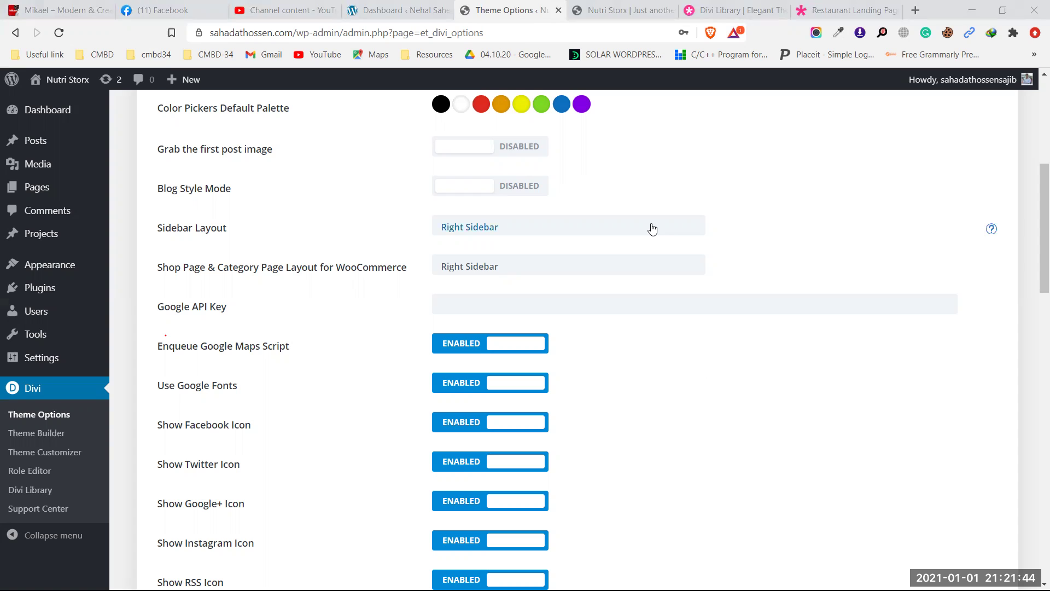
scroll(622, 249, "up", 1)
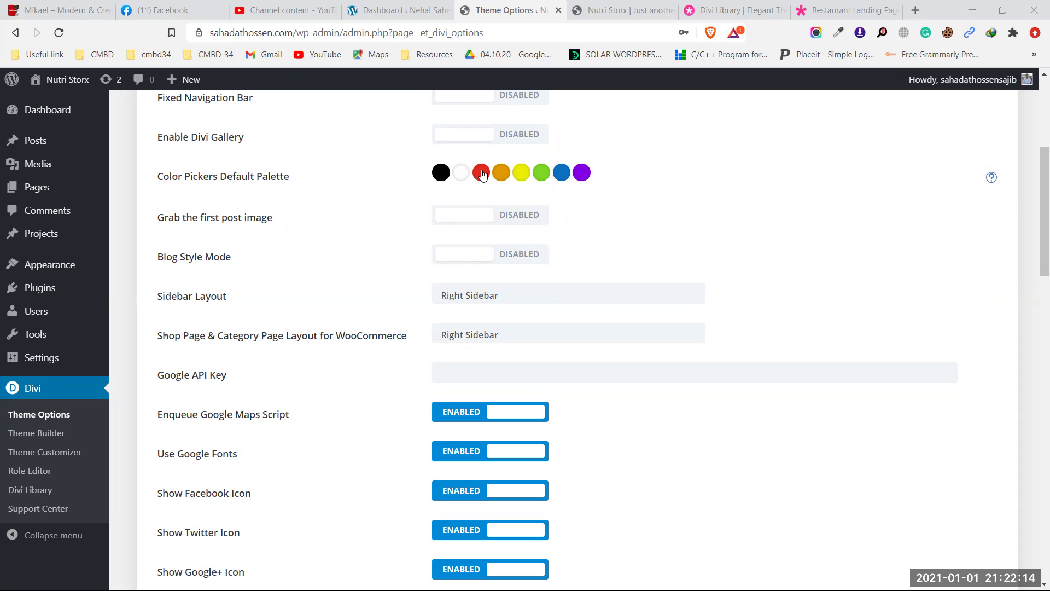
left_click(542, 174)
left_click_drag(524, 279, 514, 327)
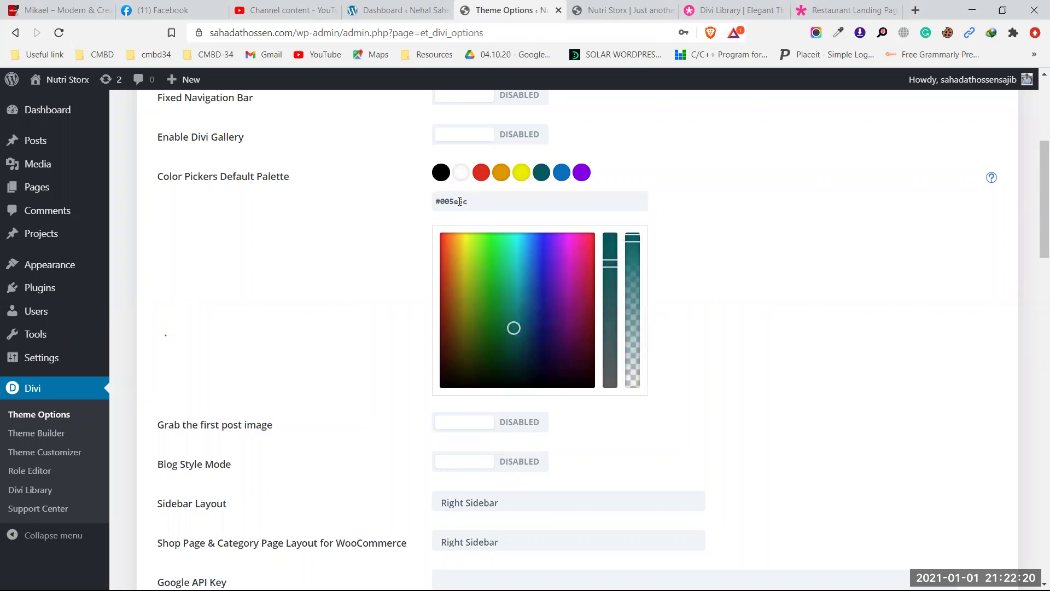
left_click_drag(480, 202, 430, 207)
left_click(742, 224)
left_click(562, 173)
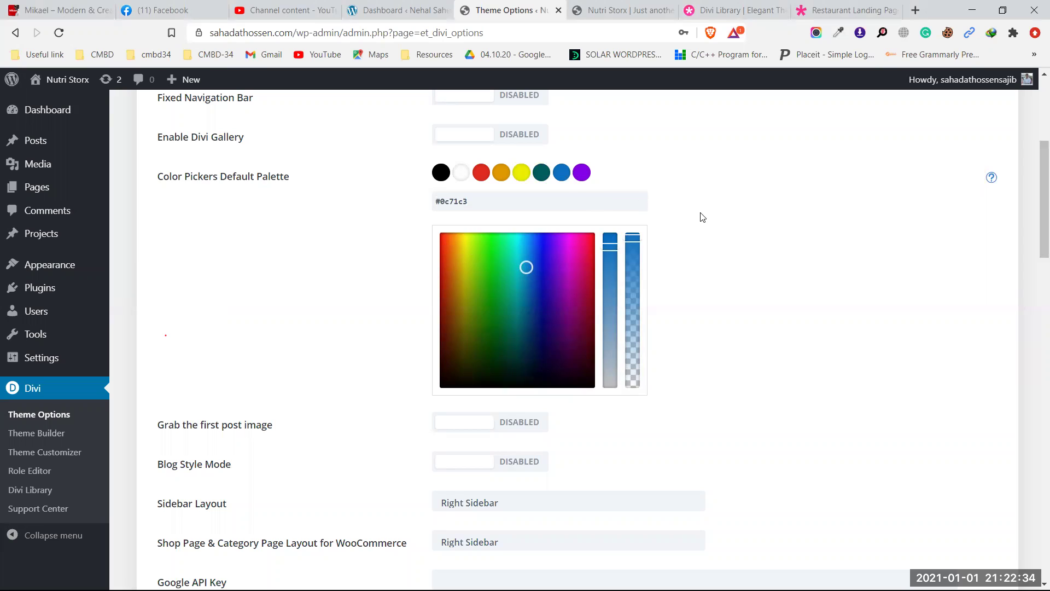
Compare the Blog Style Mode option with the post display on the Nutri Storx homepage, returning to the Divi Theme Options
scroll(702, 217, "down", 5)
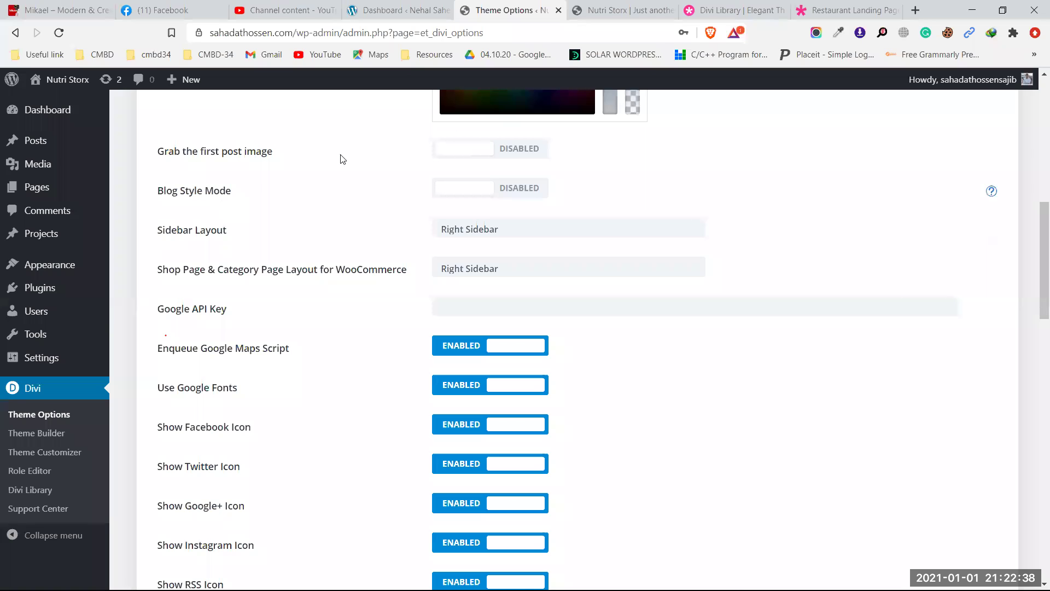
left_click(621, 9)
scroll(172, 277, "down", 2)
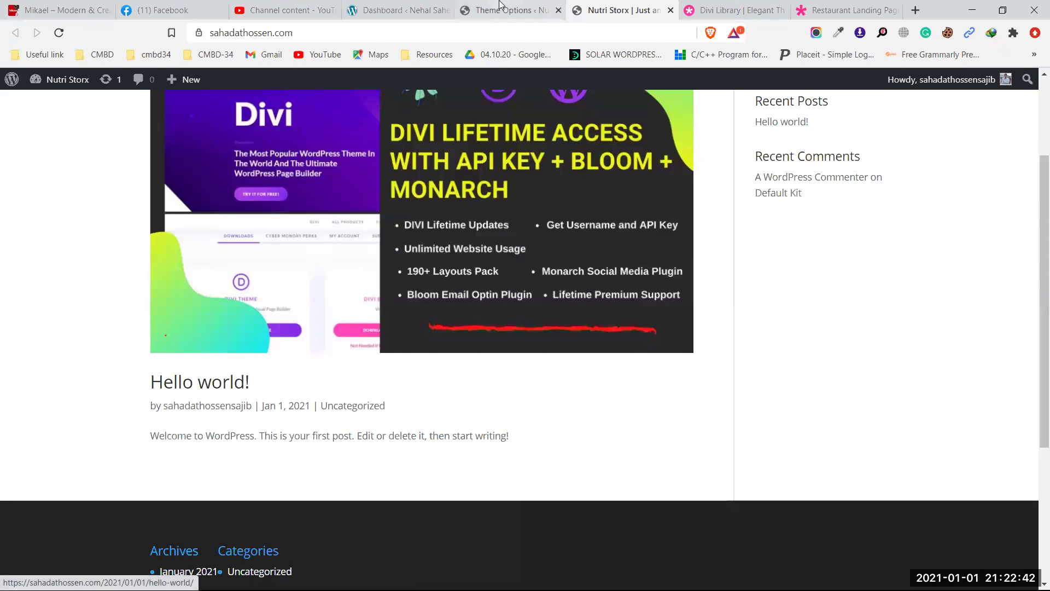
left_click(378, 7)
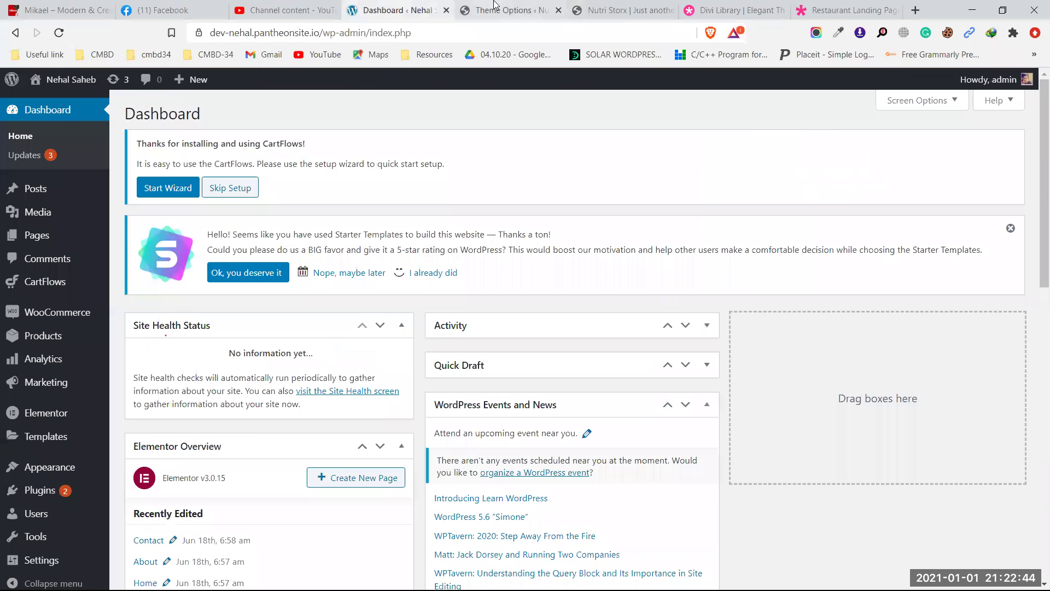
left_click(494, 7)
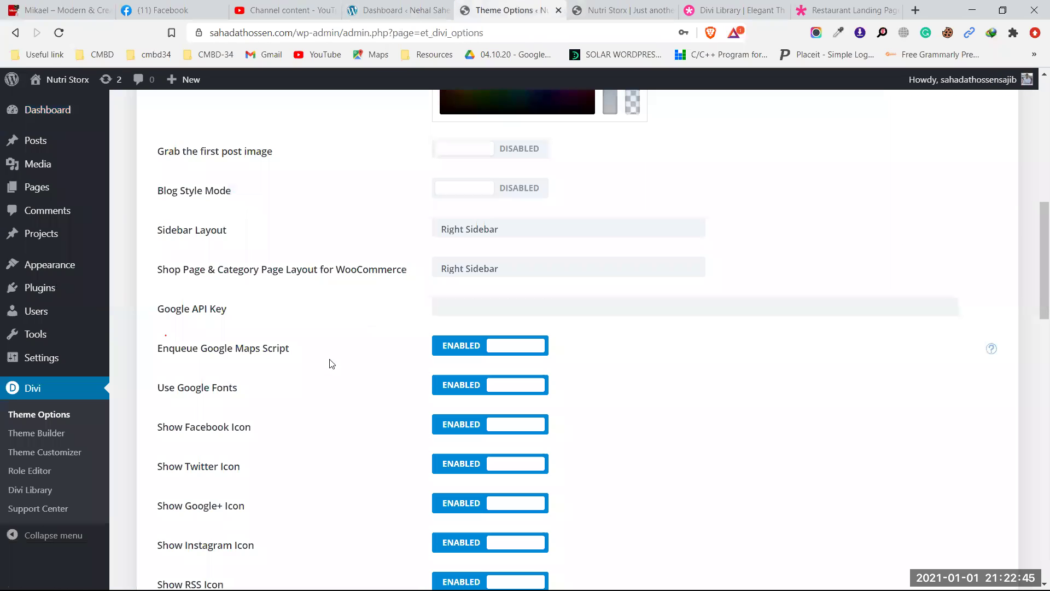
Enable Blog Style Mode in the General theme options and turn it back off
left_click(517, 189)
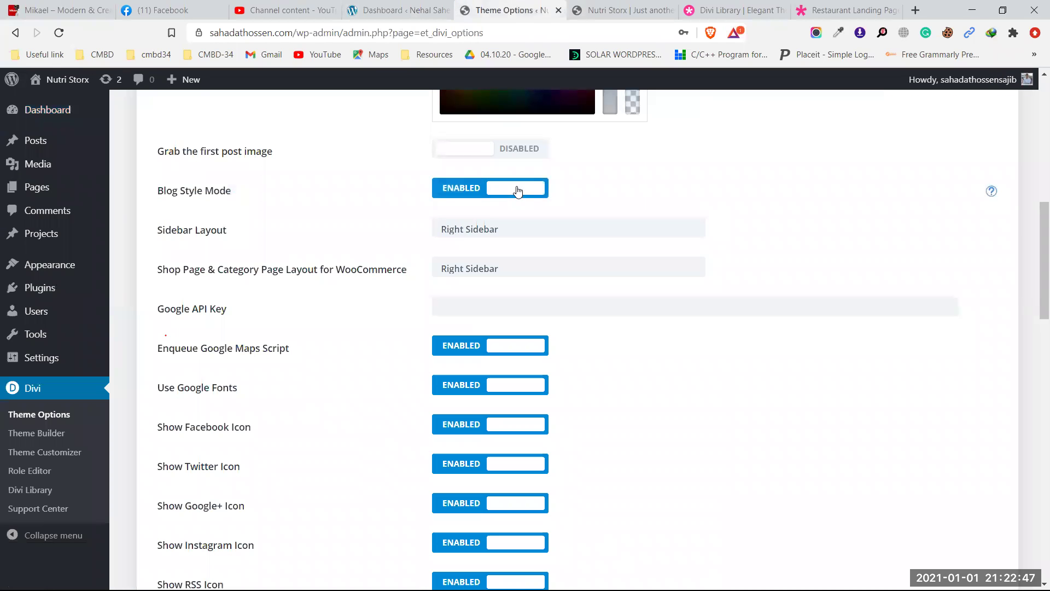
left_click(483, 191)
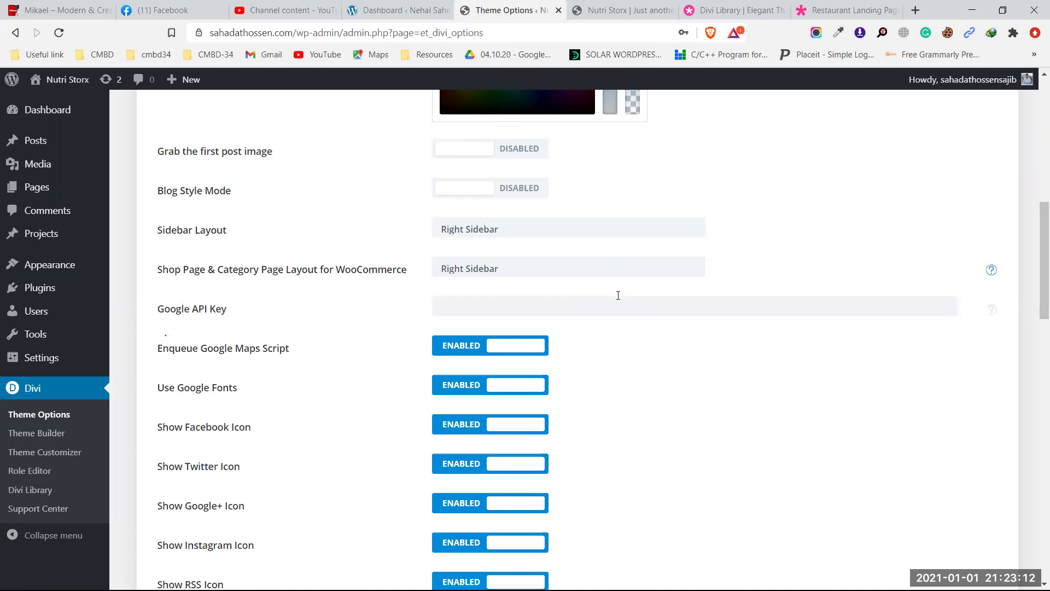
scroll(627, 290, "up", 3)
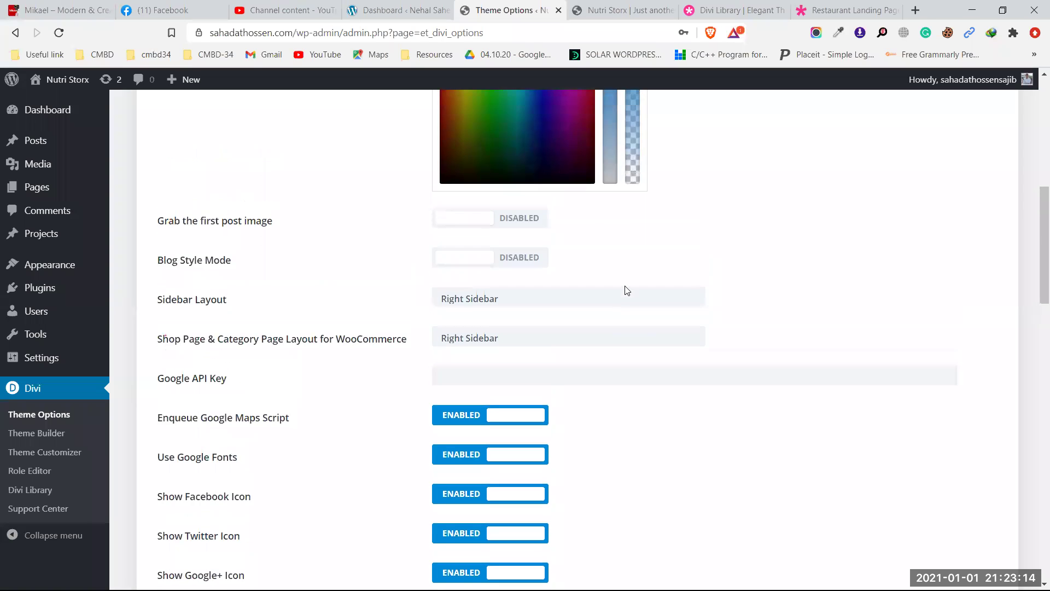
scroll(621, 293, "down", 2)
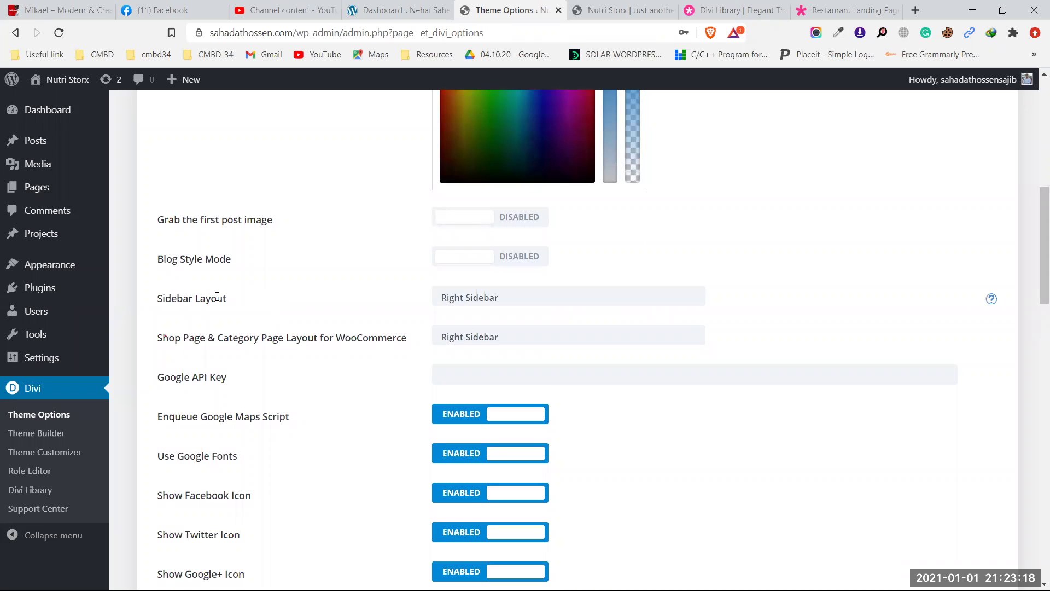
Examine the sidebar's placement and search widget on the site's live homepage
left_click(660, 16)
scroll(447, 329, "up", 3)
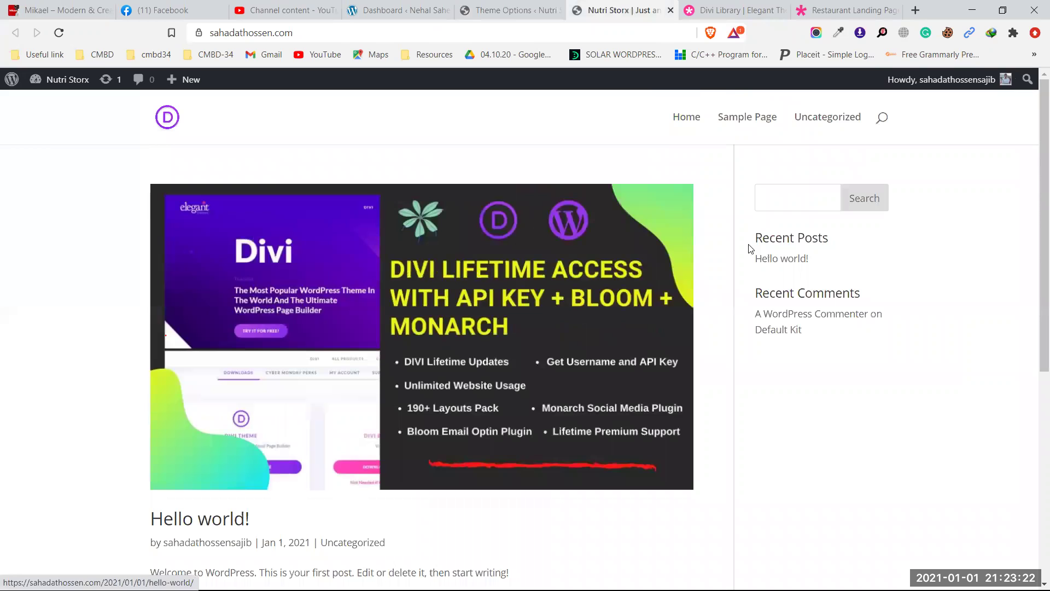
left_click(801, 197)
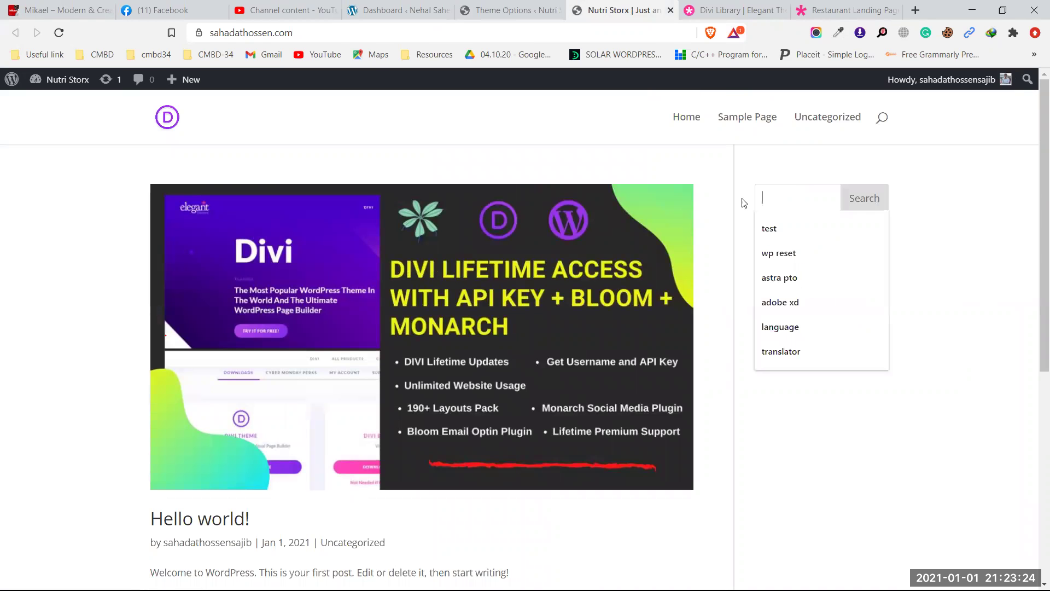
left_click(939, 206)
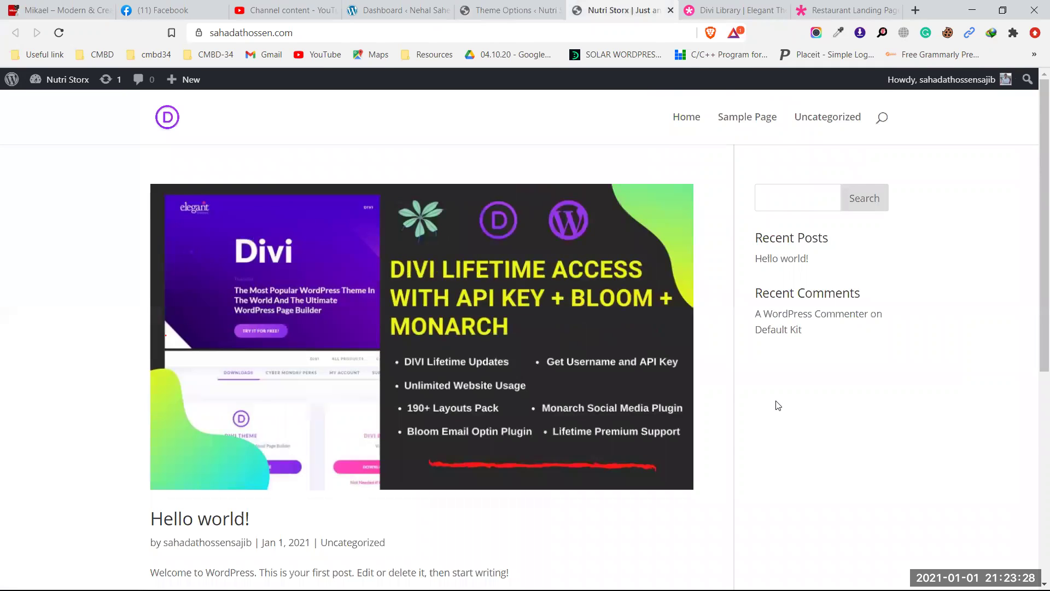
scroll(812, 220, "down", 4)
scroll(813, 265, "up", 4)
Set the Sidebar Layout theme option to Left Sidebar, save the changes and reload the live homepage
left_click(486, 6)
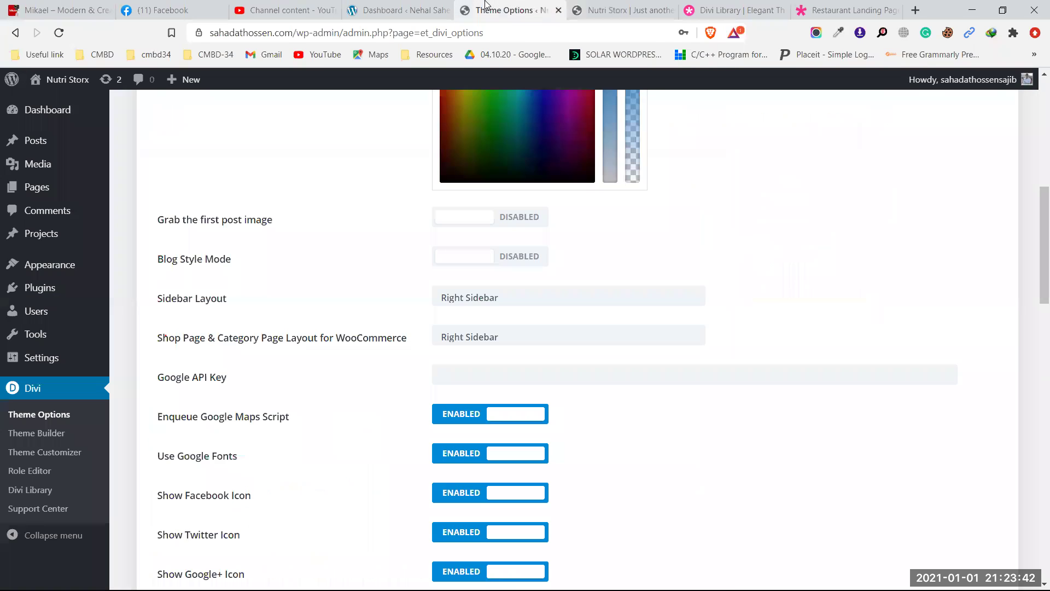
left_click(536, 301)
left_click(508, 325)
scroll(359, 278, "up", 9)
left_click(195, 172)
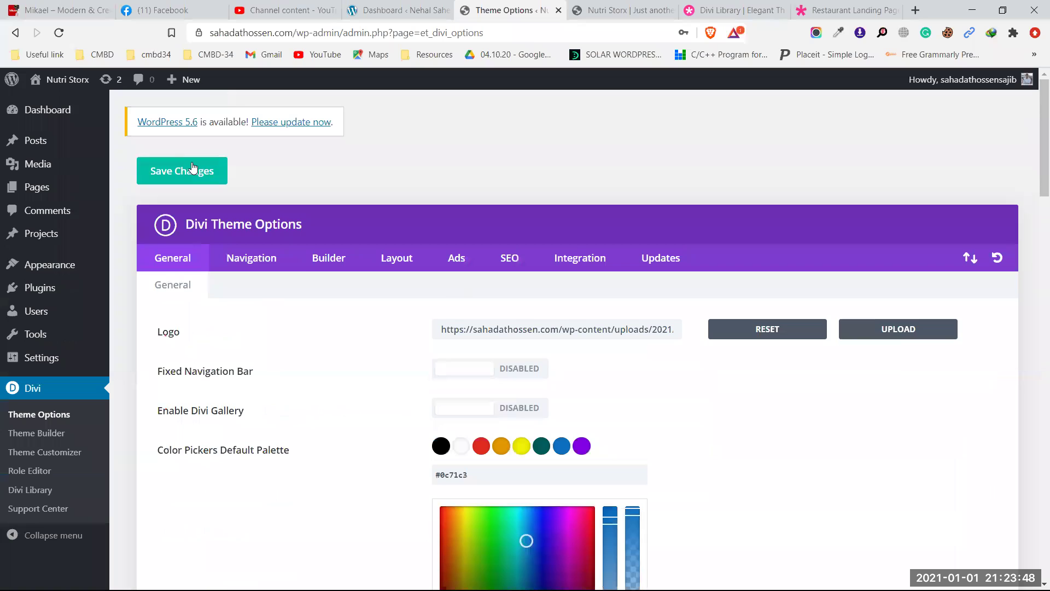
left_click(624, 10)
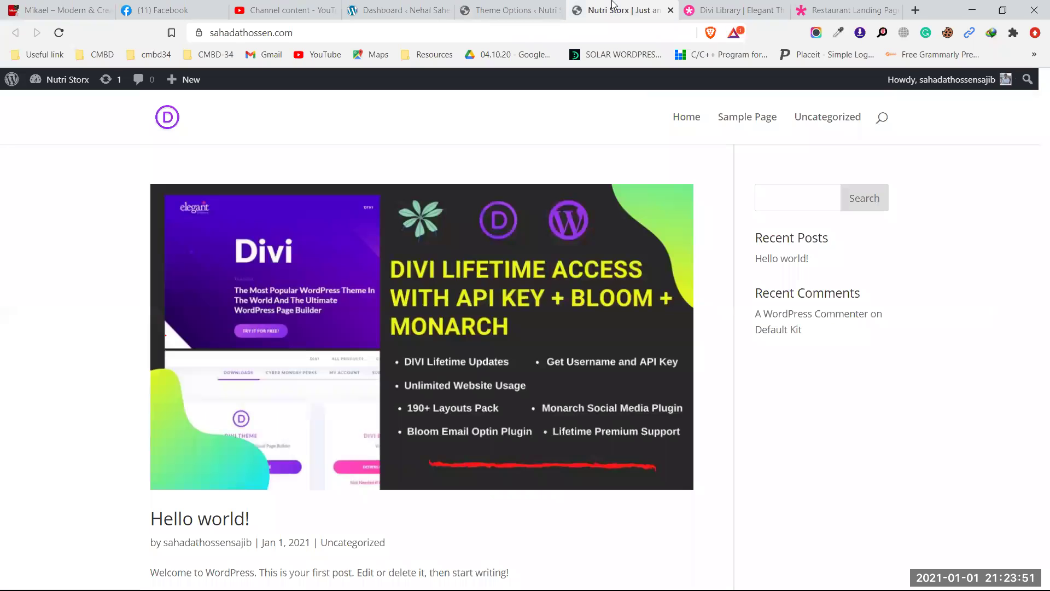
left_click(60, 32)
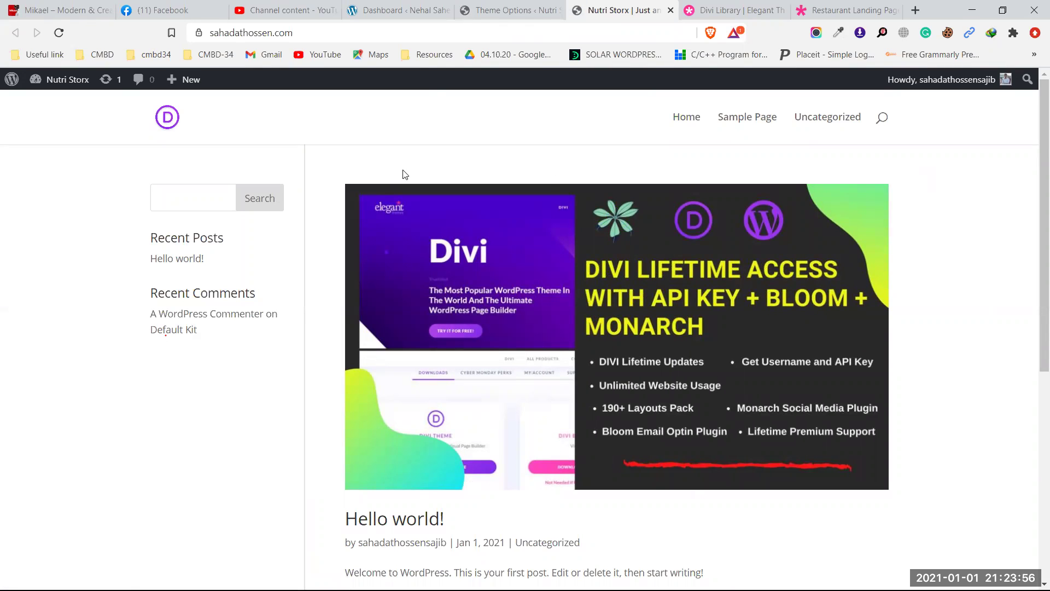
Review the social icon options in the theme settings and the social icons in the live homepage's footer
left_click(514, 4)
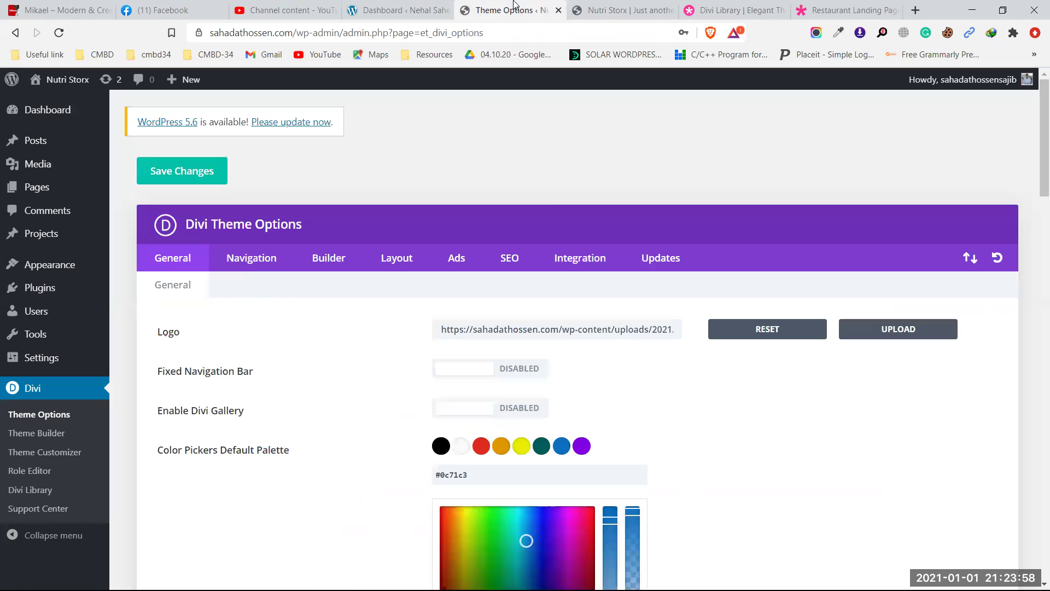
scroll(692, 328, "down", 5)
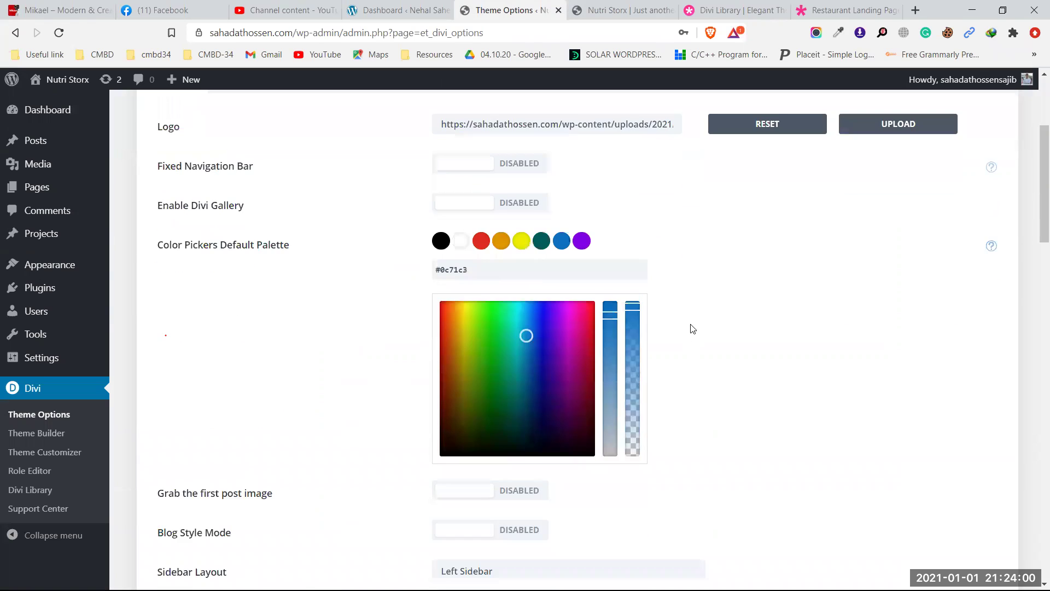
scroll(692, 328, "down", 2)
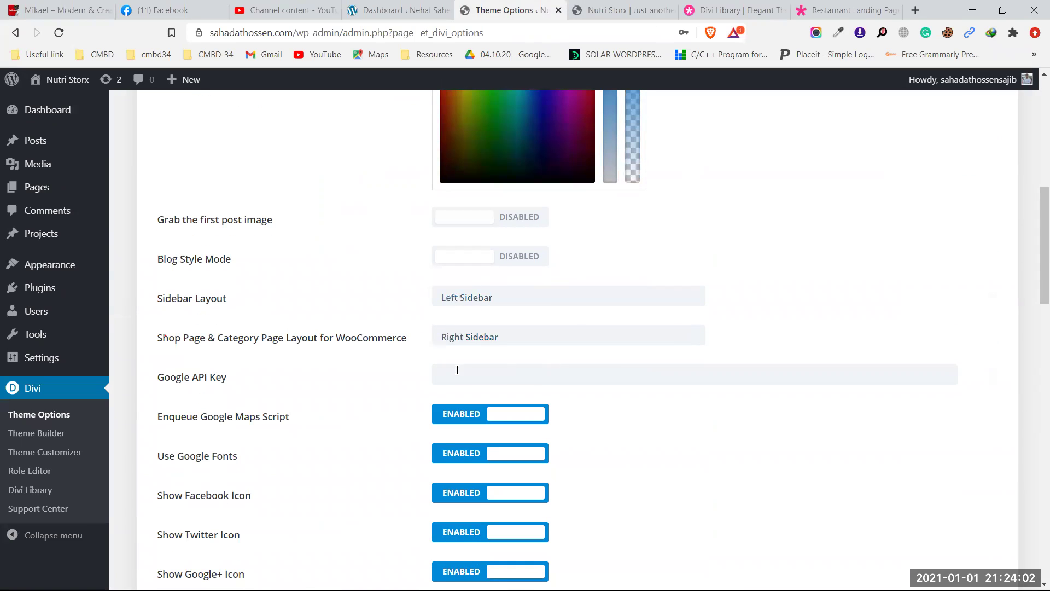
scroll(594, 337, "down", 3)
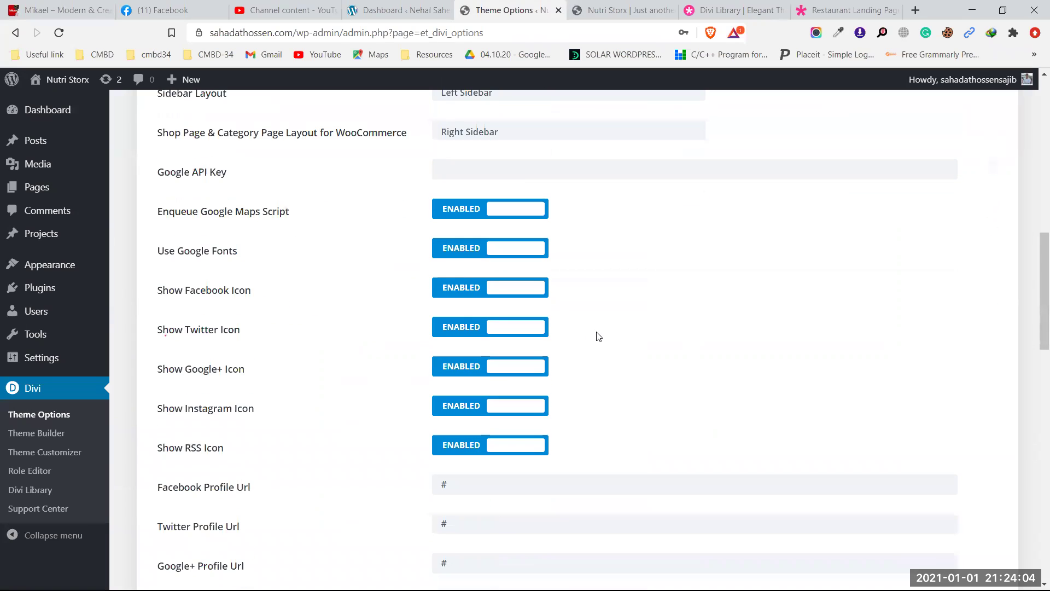
scroll(598, 336, "down", 1)
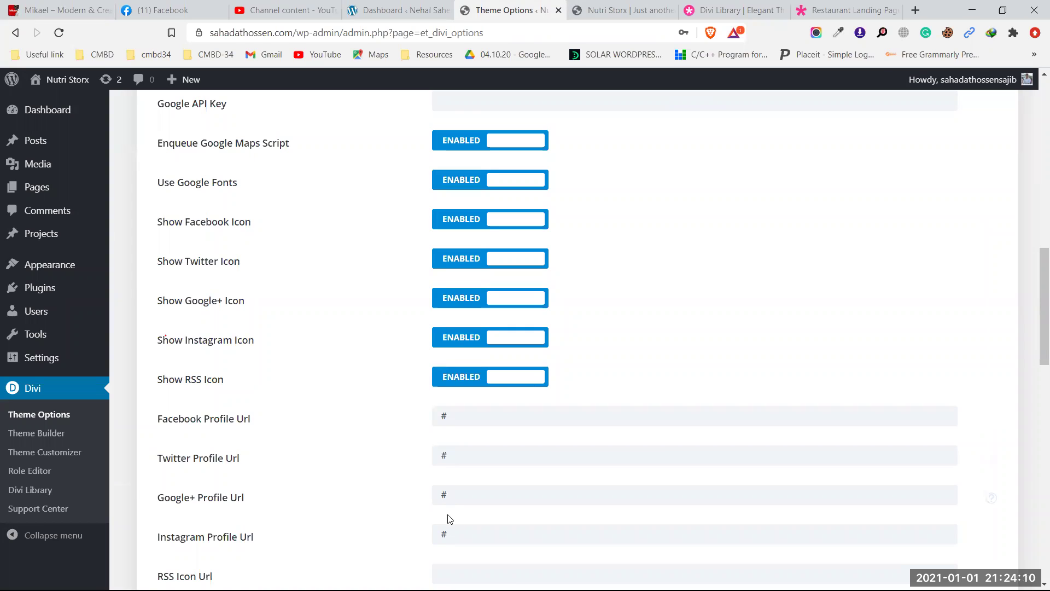
key("alt+Tab")
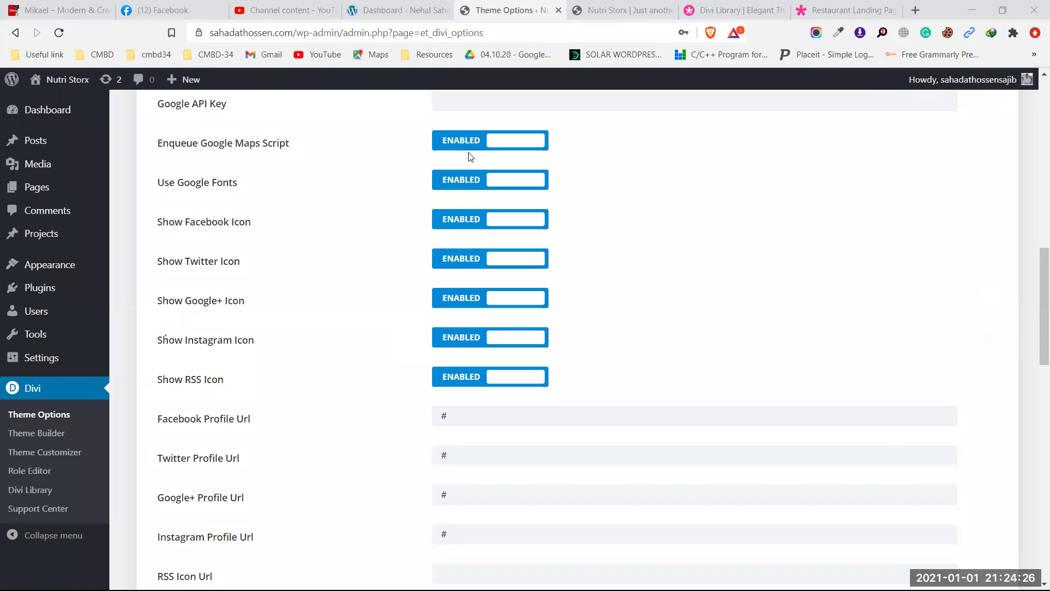
left_click(624, 9)
scroll(612, 290, "down", 7)
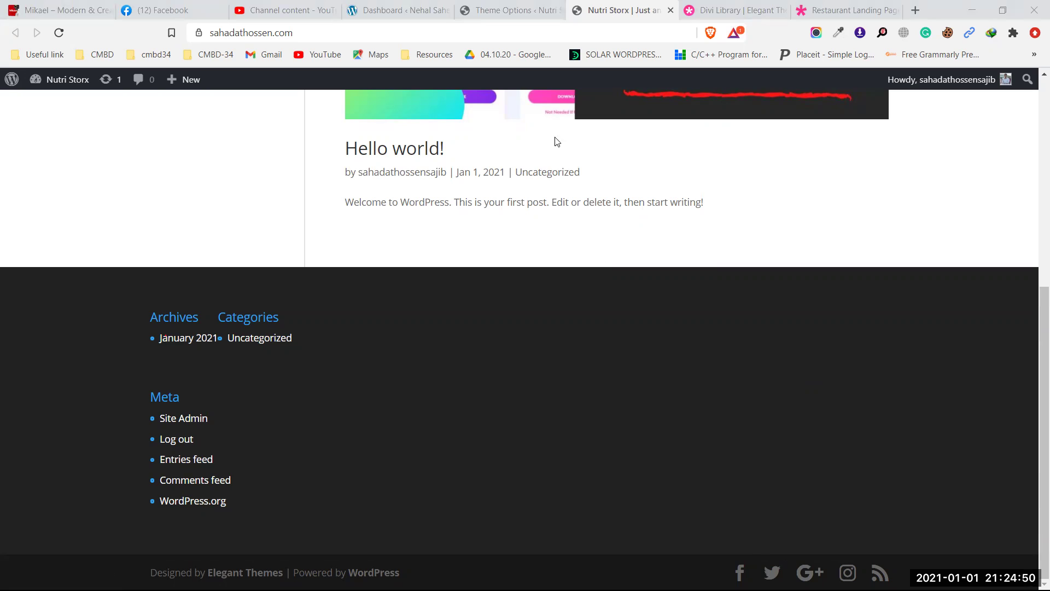
Disable the Twitter and Facebook icons in the theme options, save the changes and reload the live homepage
key("ctrl+shift+Tab")
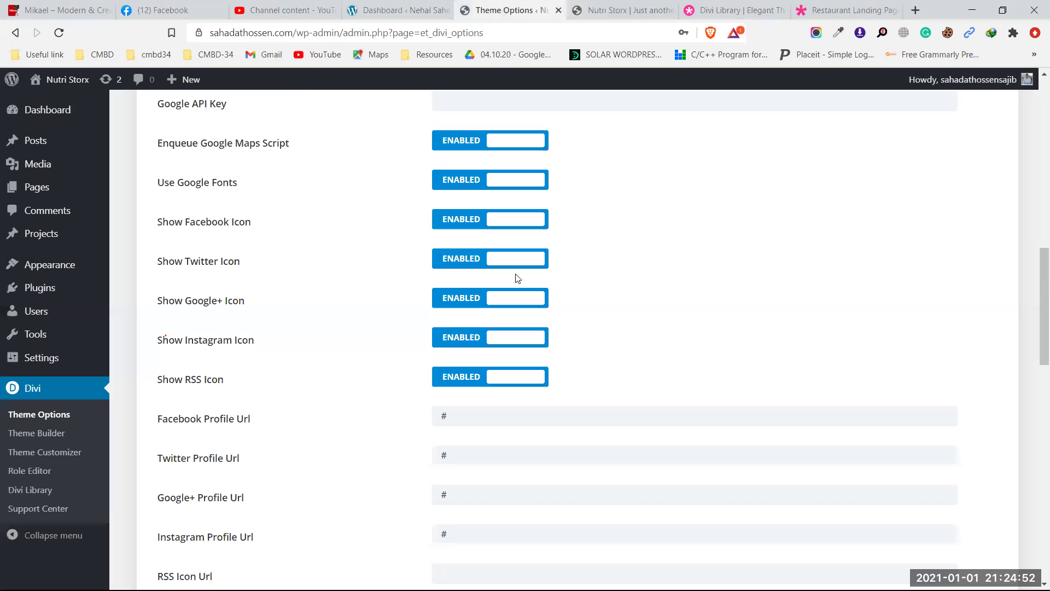
left_click(458, 260)
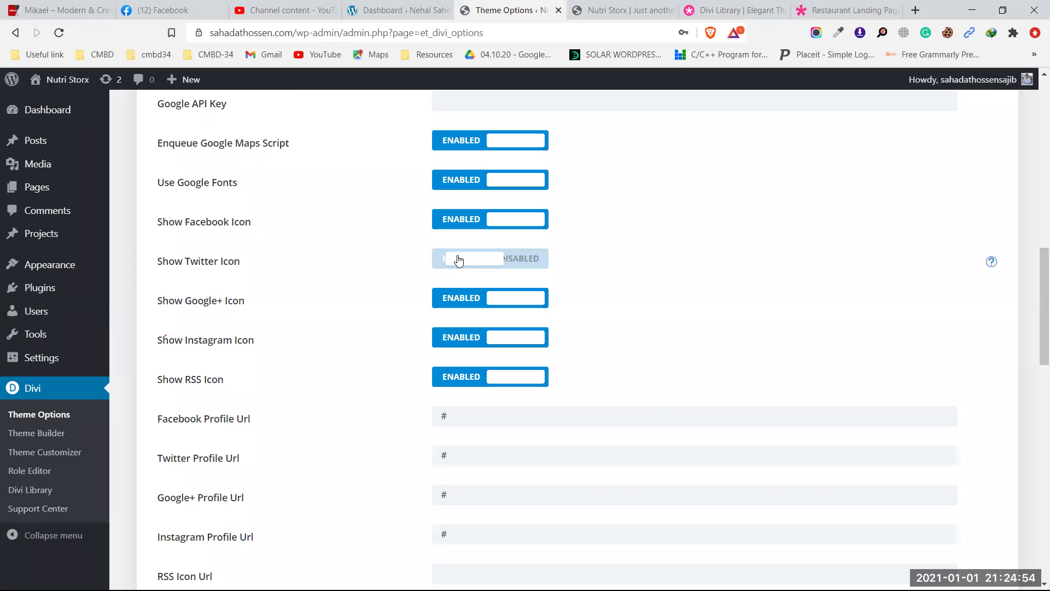
left_click(461, 224)
scroll(421, 277, "up", 15)
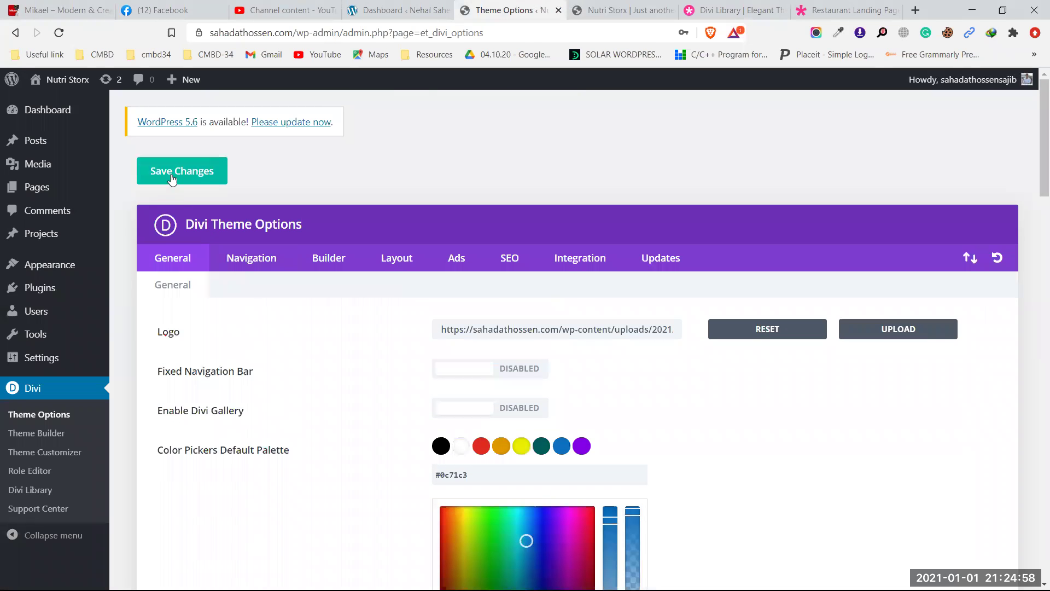
left_click(171, 178)
key("ctrl+Tab")
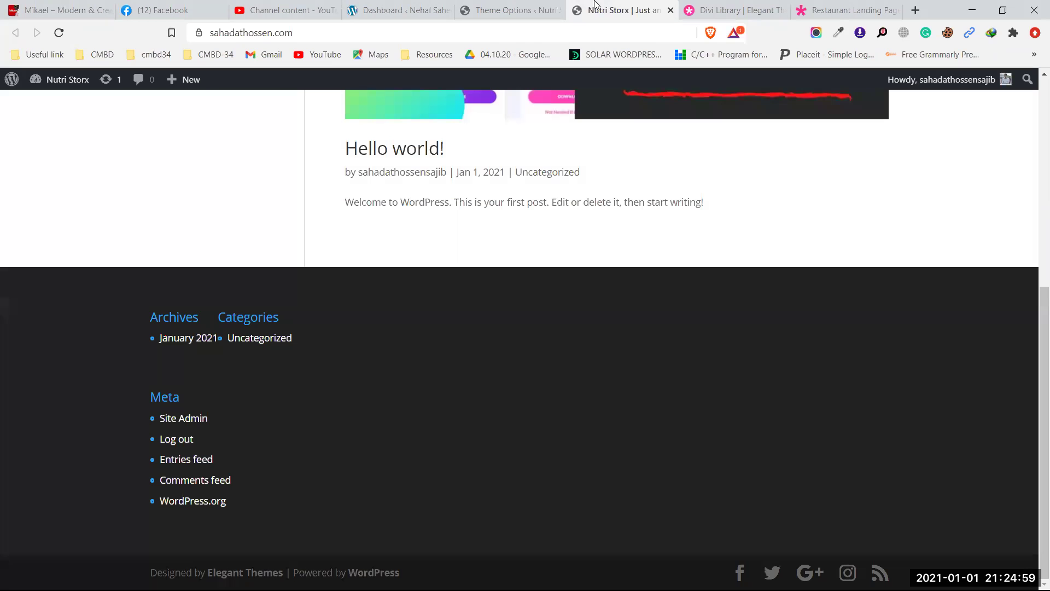
left_click(62, 34)
Examine the Facebook, Twitter, Google+ and Instagram profile URL fields in the theme options
left_click(521, 6)
scroll(706, 467, "down", 10)
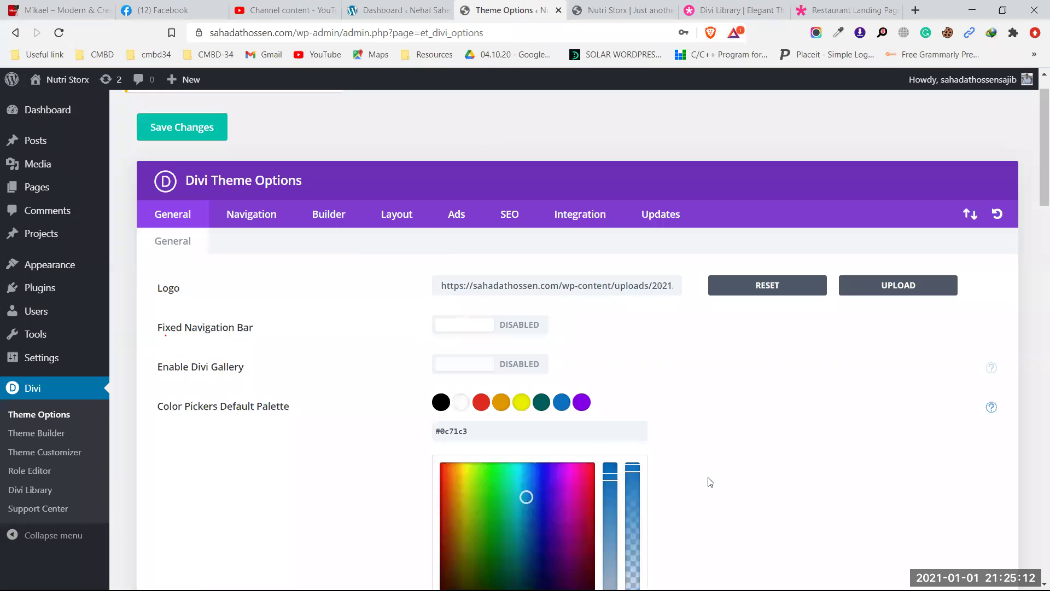
scroll(707, 468, "down", 8)
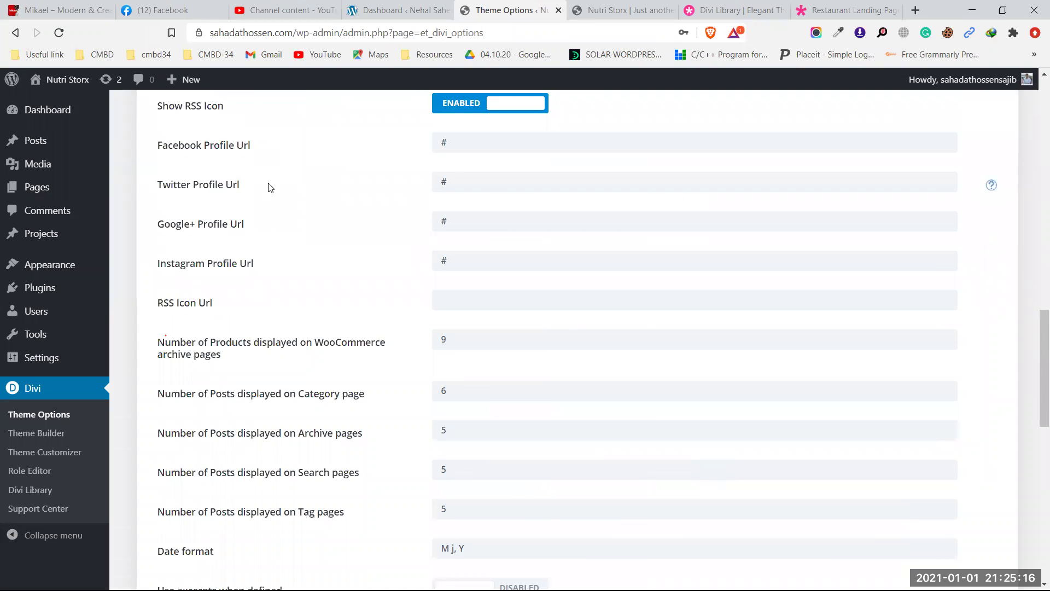
scroll(469, 291, "up", 2)
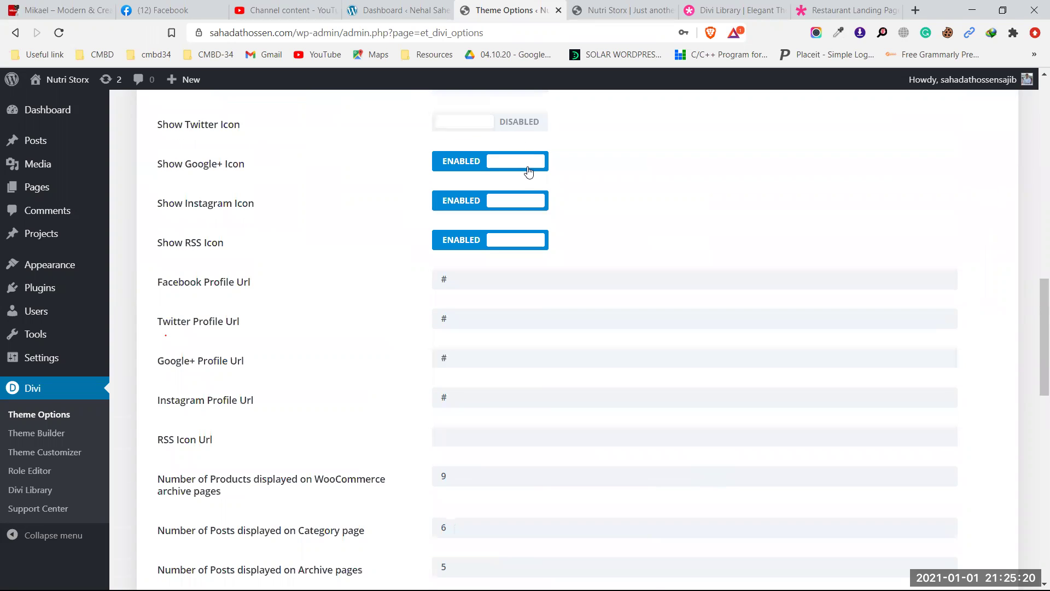
scroll(533, 182, "down", 1)
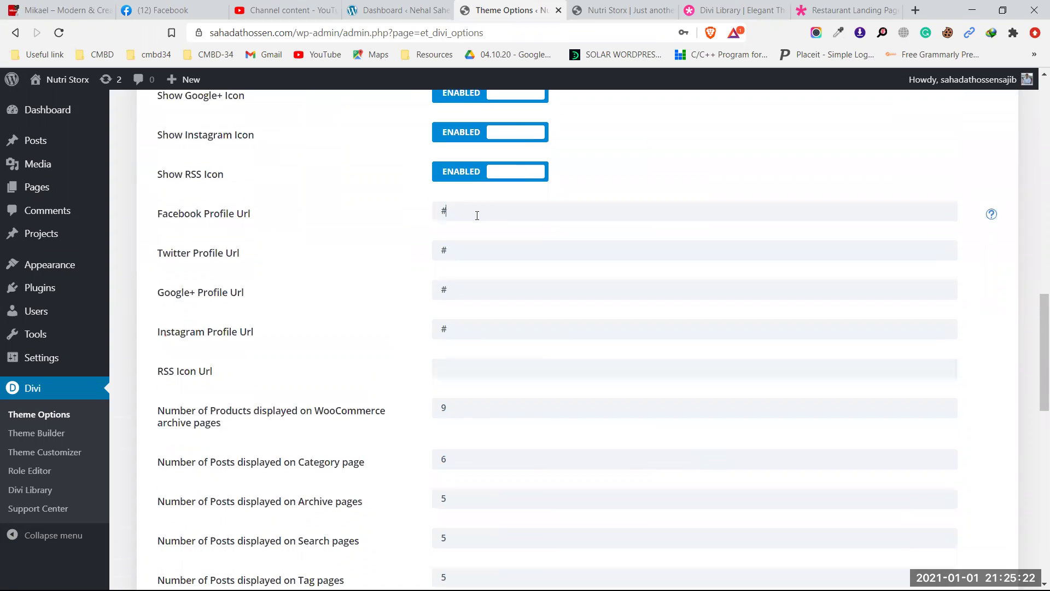
left_click(458, 244)
left_click_drag(462, 290, 432, 296)
left_click_drag(474, 323, 363, 323)
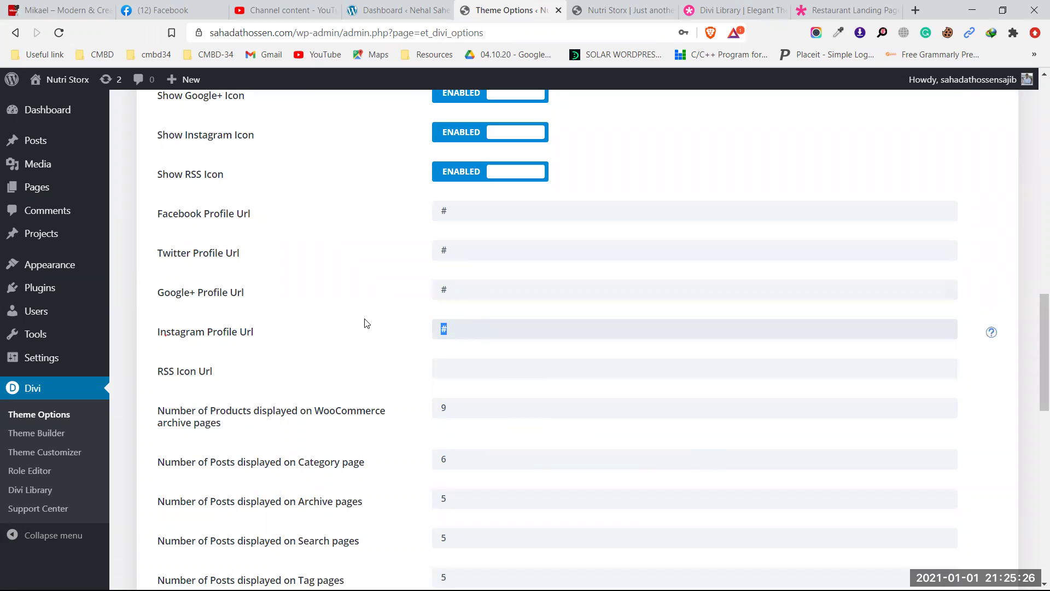
Review the settings for the number of WooCommerce products and of posts on category, archive, search and tag pages
scroll(547, 305, "down", 3)
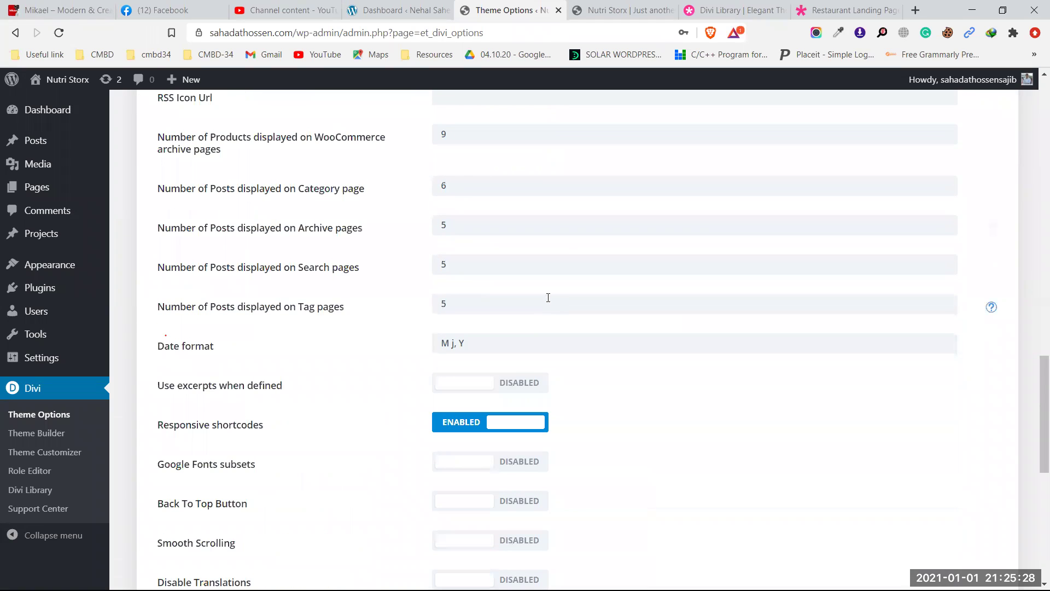
scroll(547, 301, "up", 1)
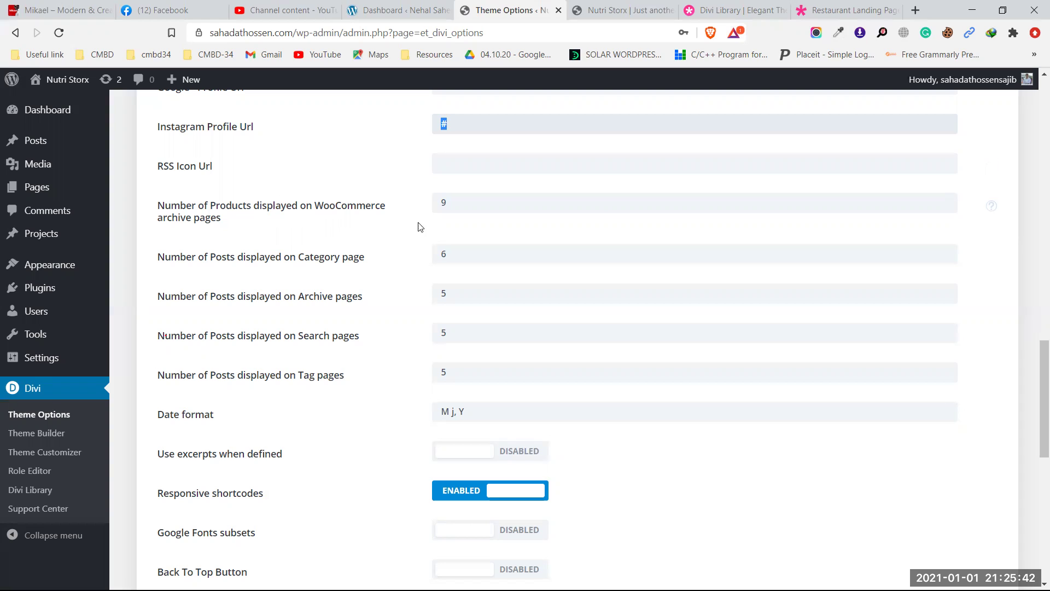
left_click(445, 205)
double_click(444, 204)
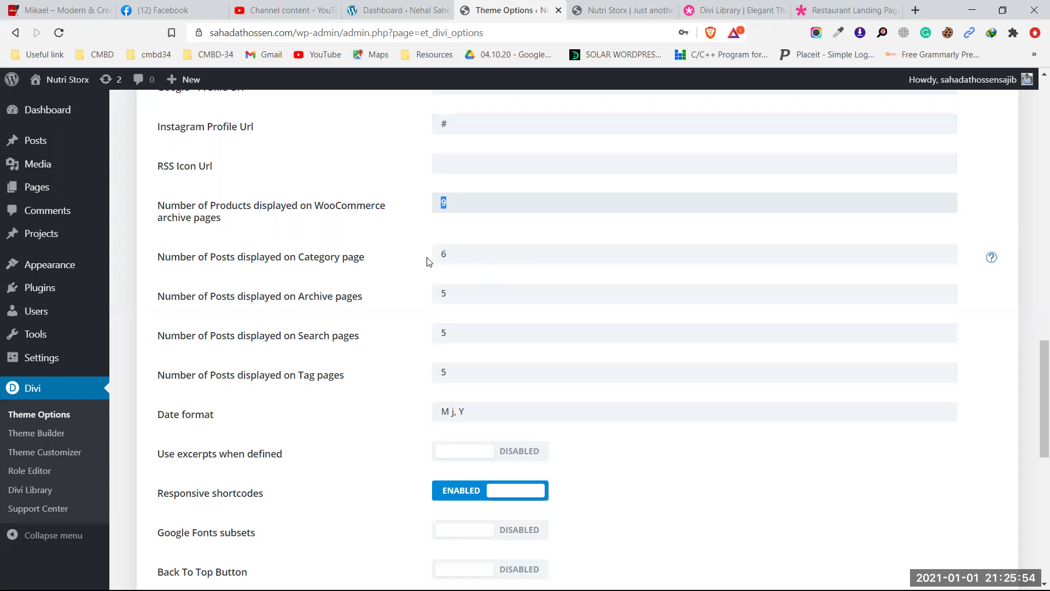
double_click(441, 255)
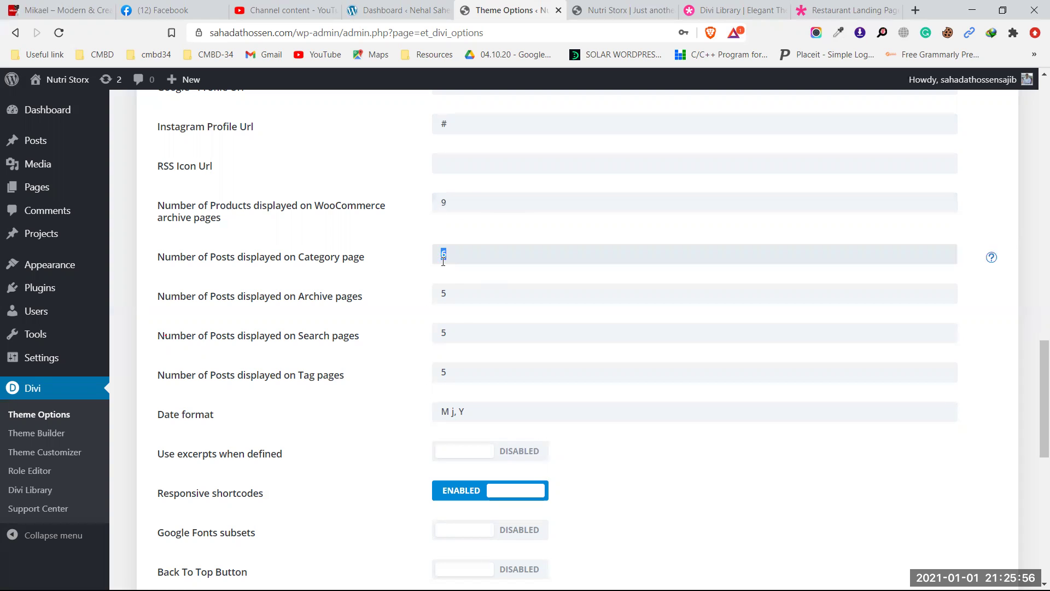
scroll(459, 281, "down", 1)
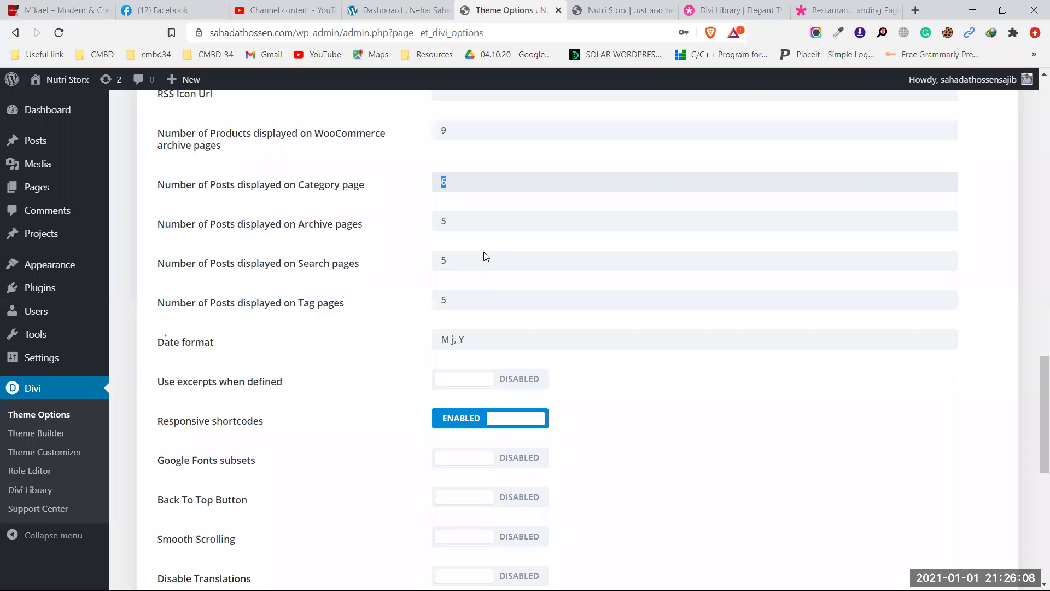
scroll(486, 256, "down", 1)
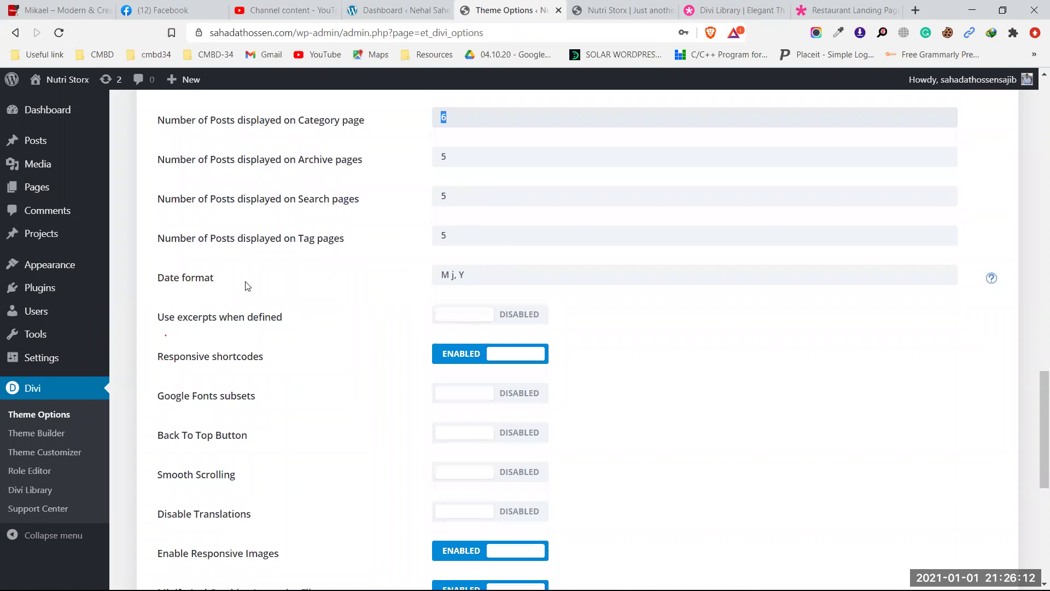
Examine the individual parts of the Date format value in the theme options
left_click(449, 274)
left_click_drag(449, 273, 442, 274)
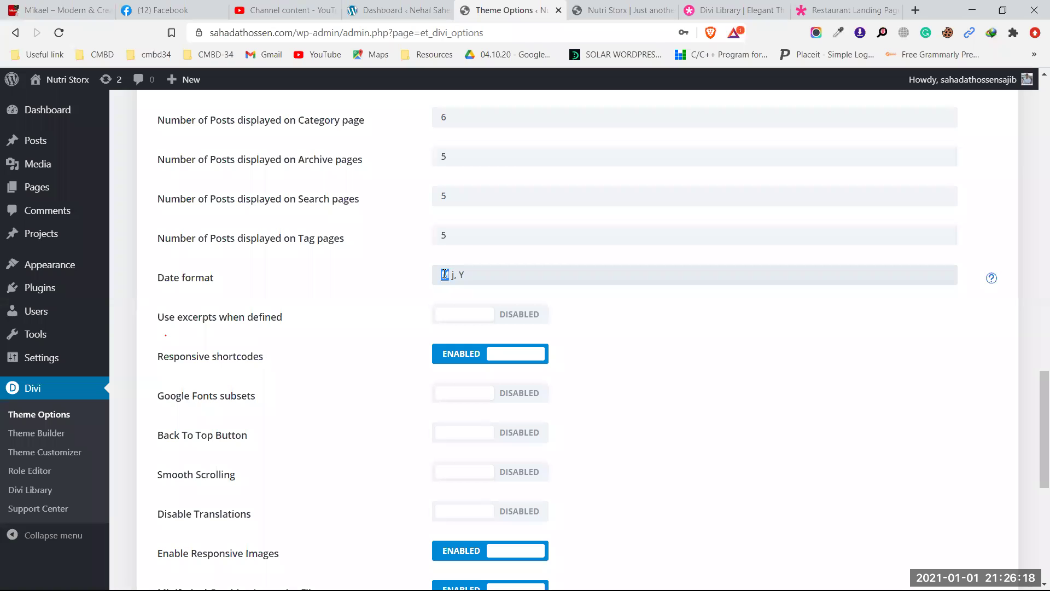
left_click(449, 274)
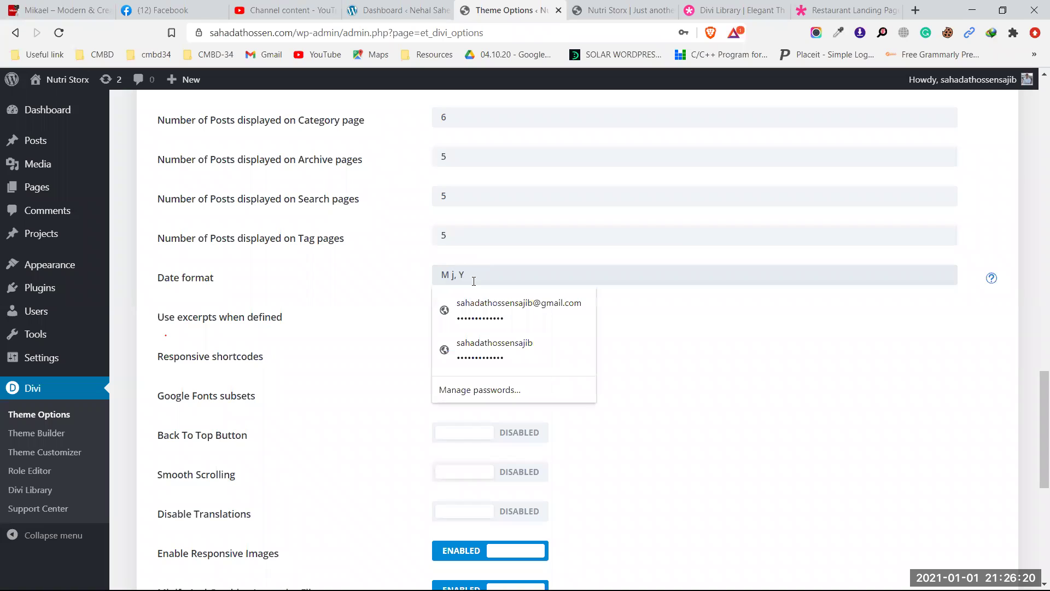
left_click_drag(454, 274, 436, 272)
left_click(467, 270)
double_click(461, 274)
left_click(577, 274)
Open the help for the Date format option and follow its Formatting Date and Time link to the WordPress Codex
left_click(992, 279)
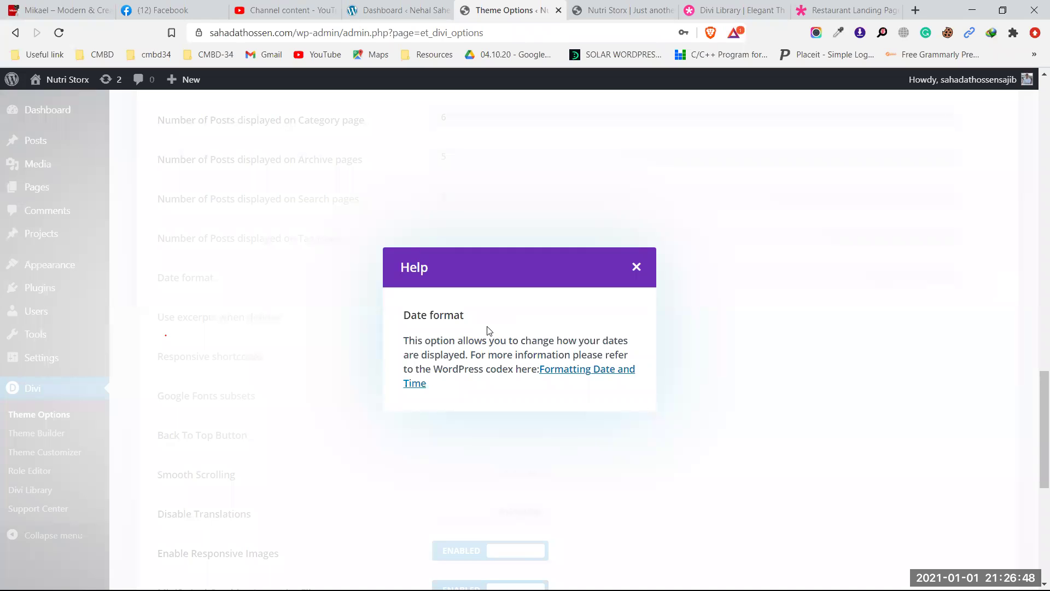
scroll(490, 331, "down", 1)
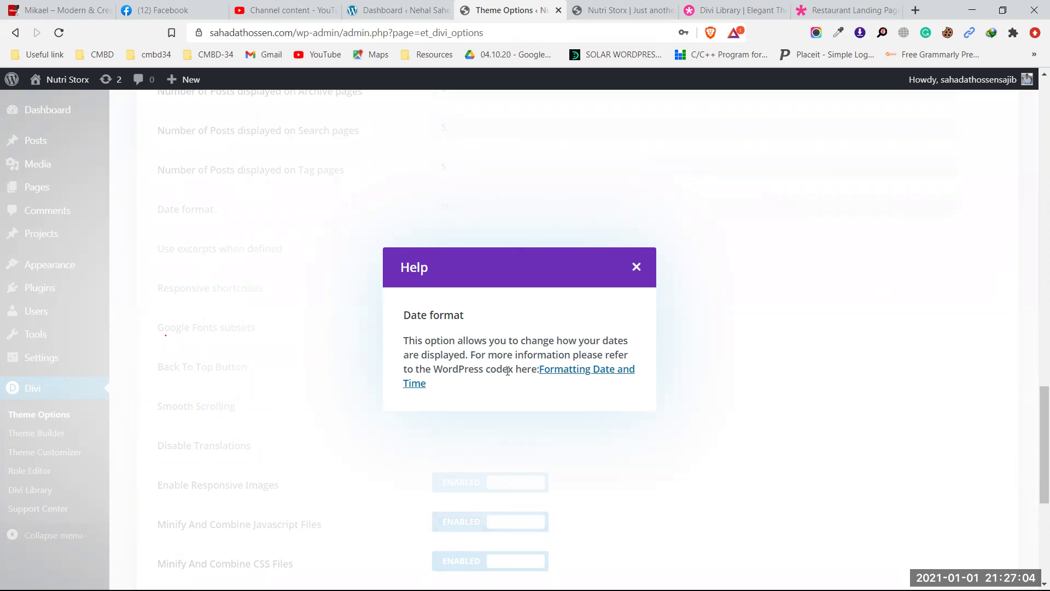
left_click(572, 372)
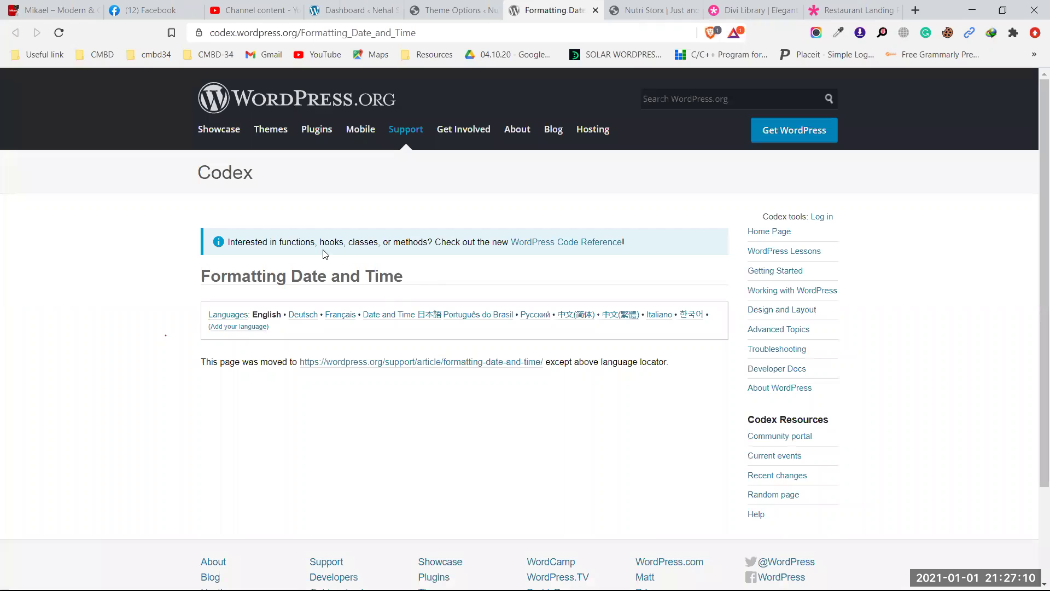
scroll(407, 311, "down", 3)
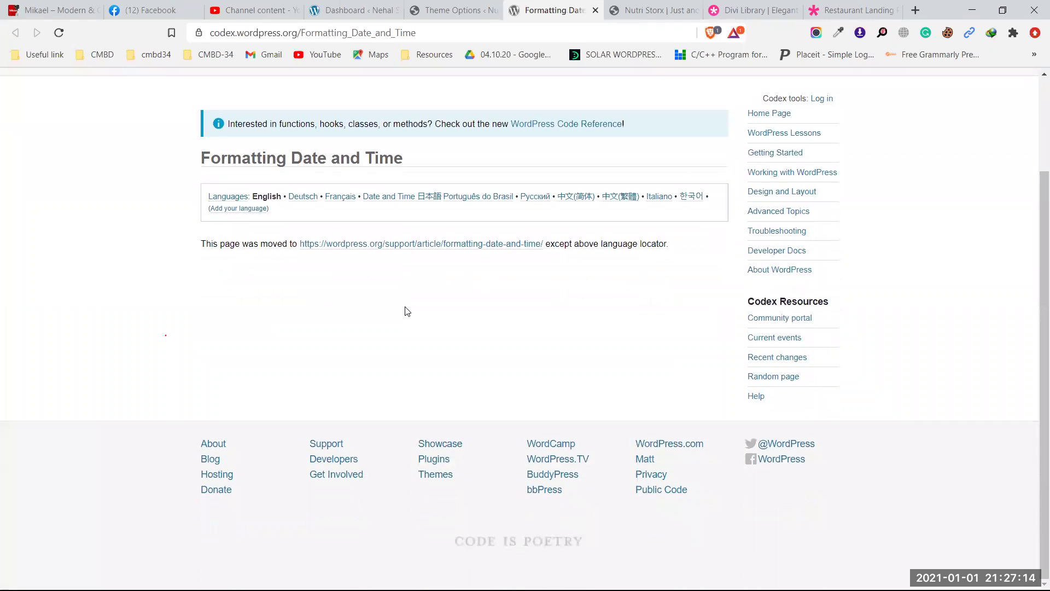
Open the relocated Formatting Date and Time article and read what the format characters l, F, j and Y represent
left_click(408, 244)
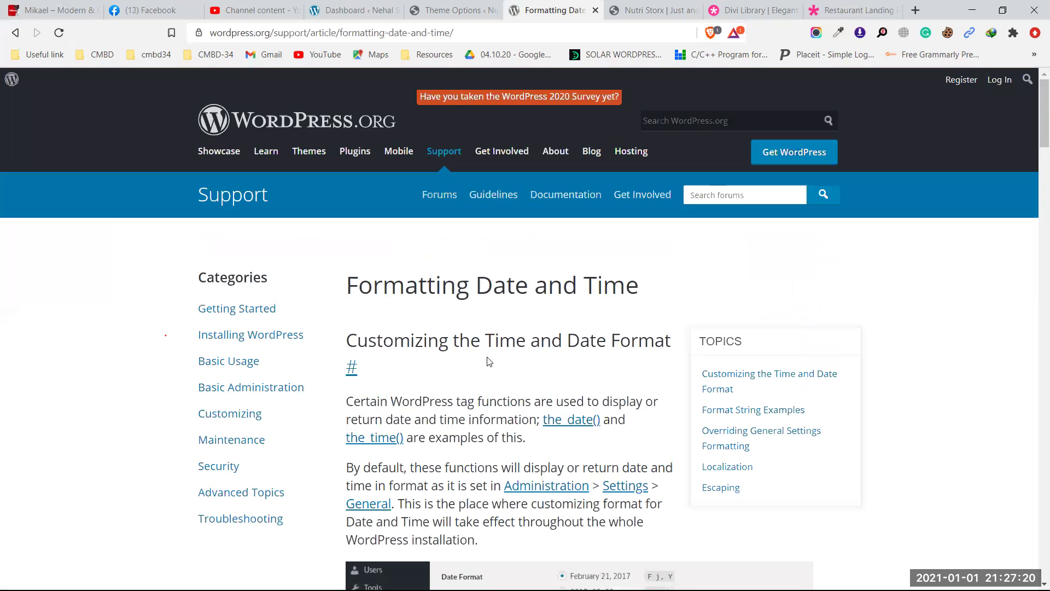
scroll(488, 358, "down", 6)
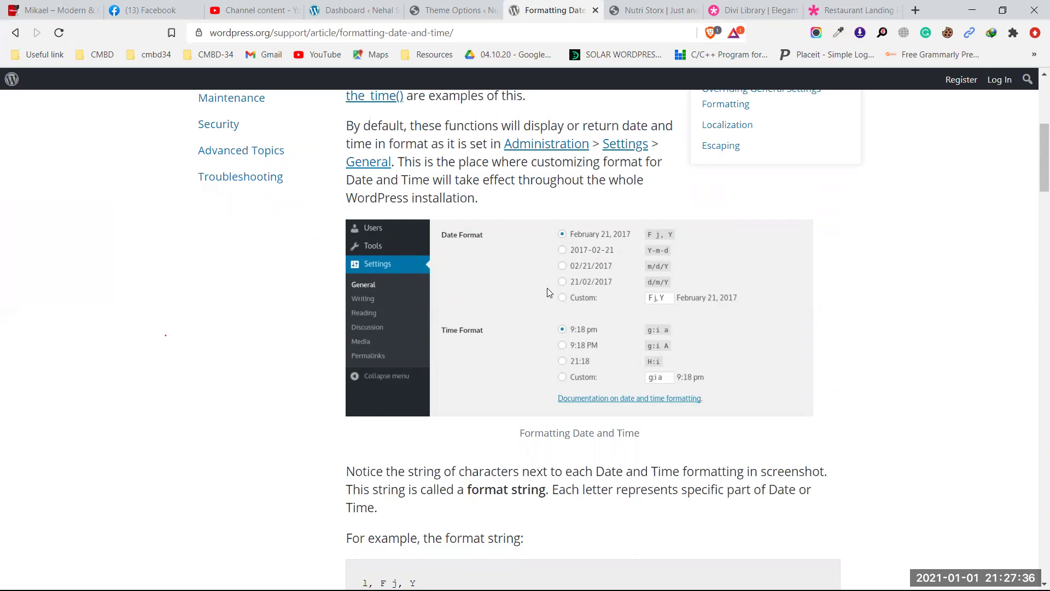
scroll(556, 297, "down", 5)
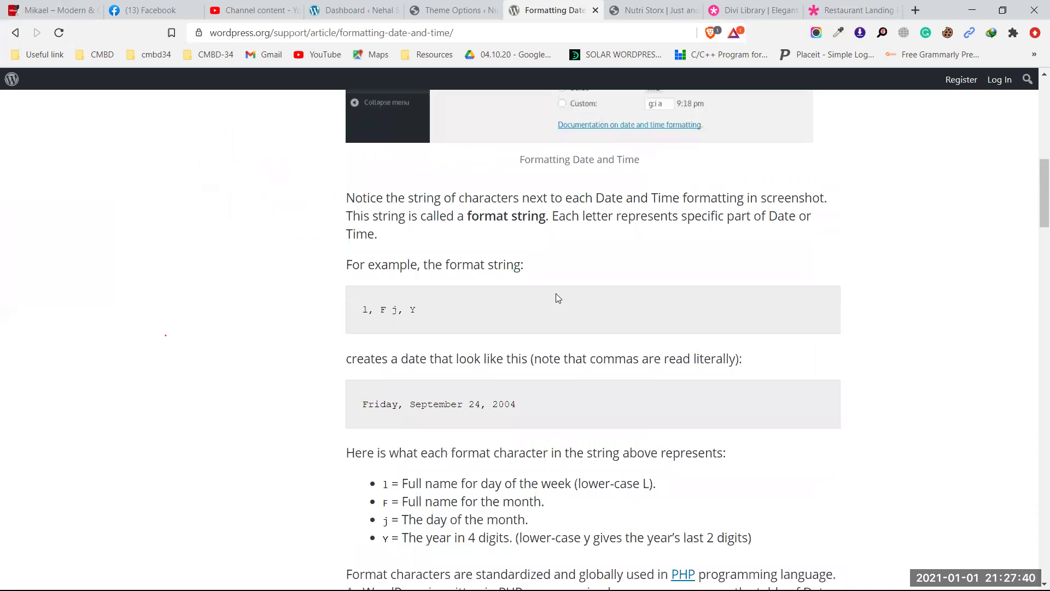
scroll(458, 261, "down", 4)
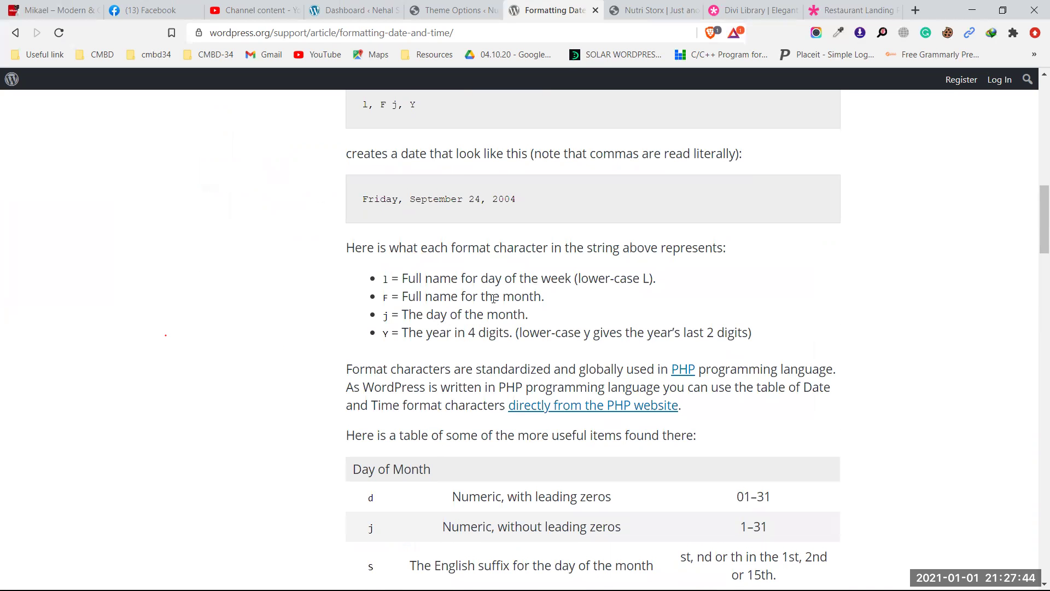
left_click_drag(387, 279, 418, 320)
left_click(526, 300)
Close the Date format help in the theme options and the date formatting article
left_click(454, 9)
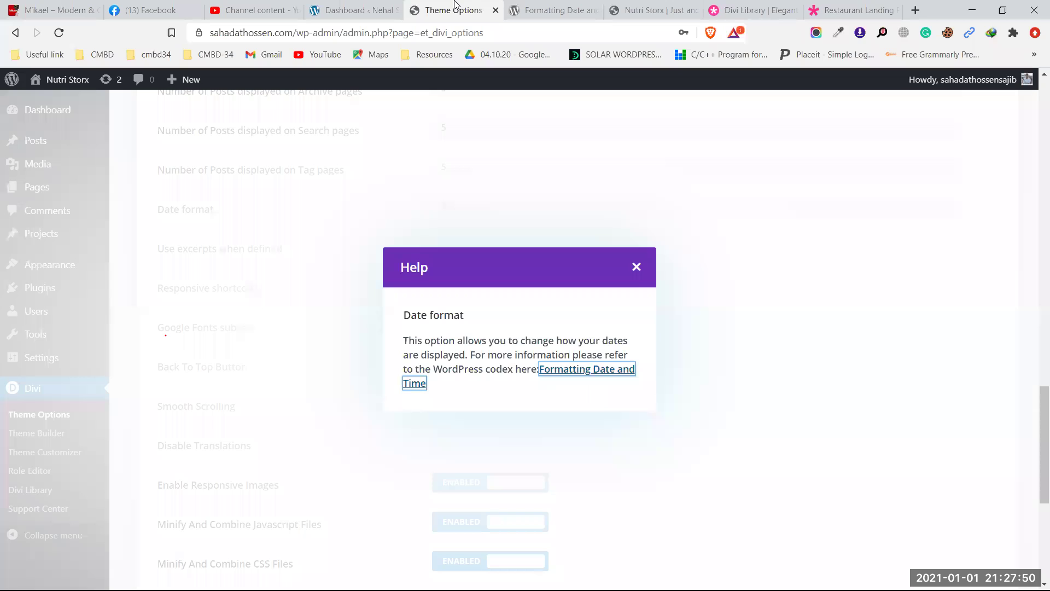
left_click(637, 268)
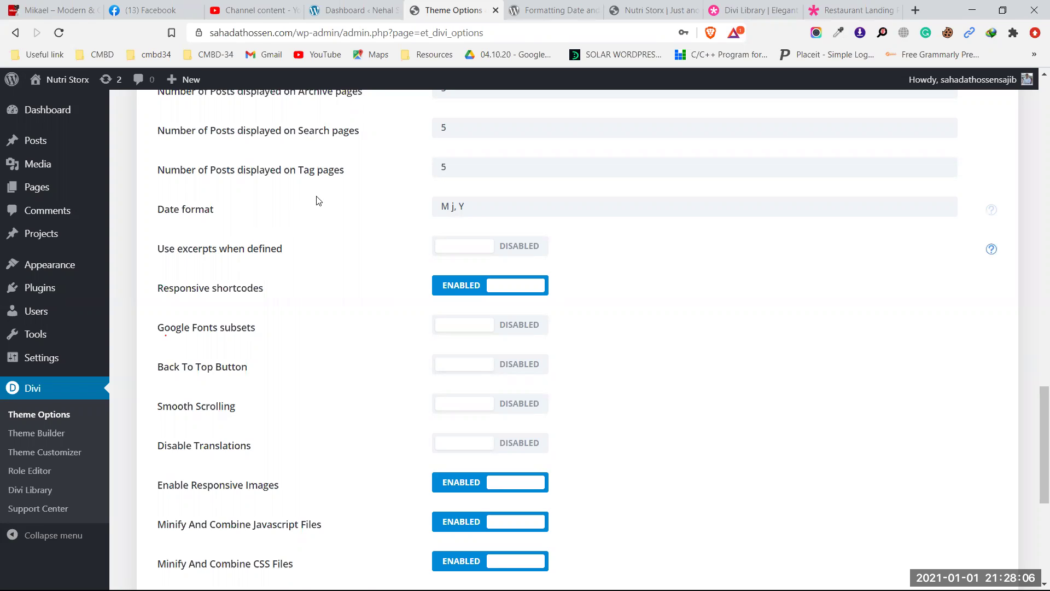
left_click(595, 11)
Examine the body text of the Hello world! post on the live site
left_click(558, 10)
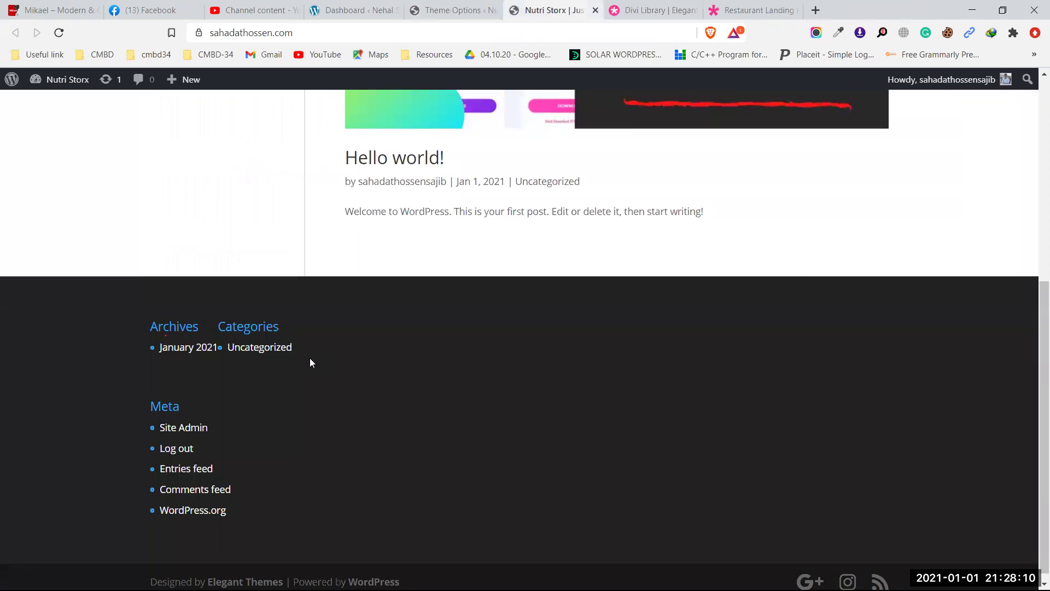
scroll(310, 362, "up", 3)
scroll(326, 359, "down", 1)
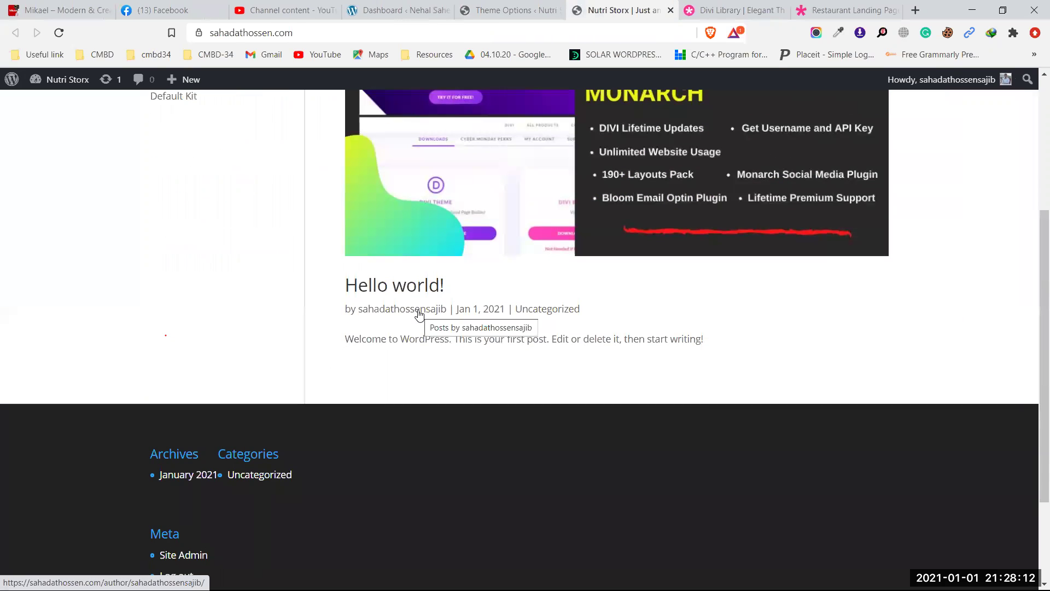
left_click_drag(347, 340, 710, 338)
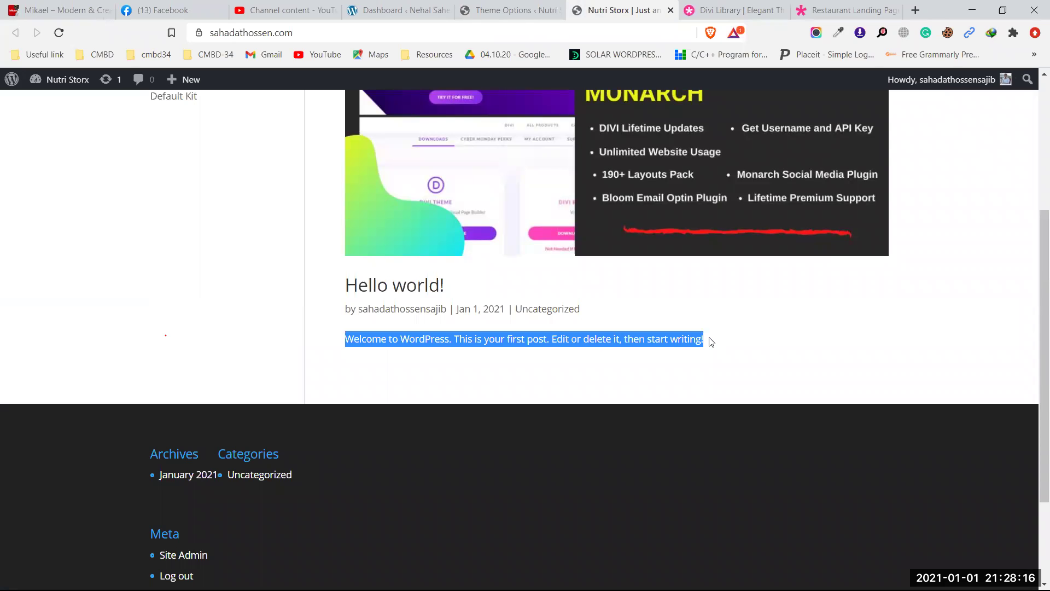
Switch to Facebook and examine the shortened text above the image of a long feed post as an excerpt example
left_click(163, 10)
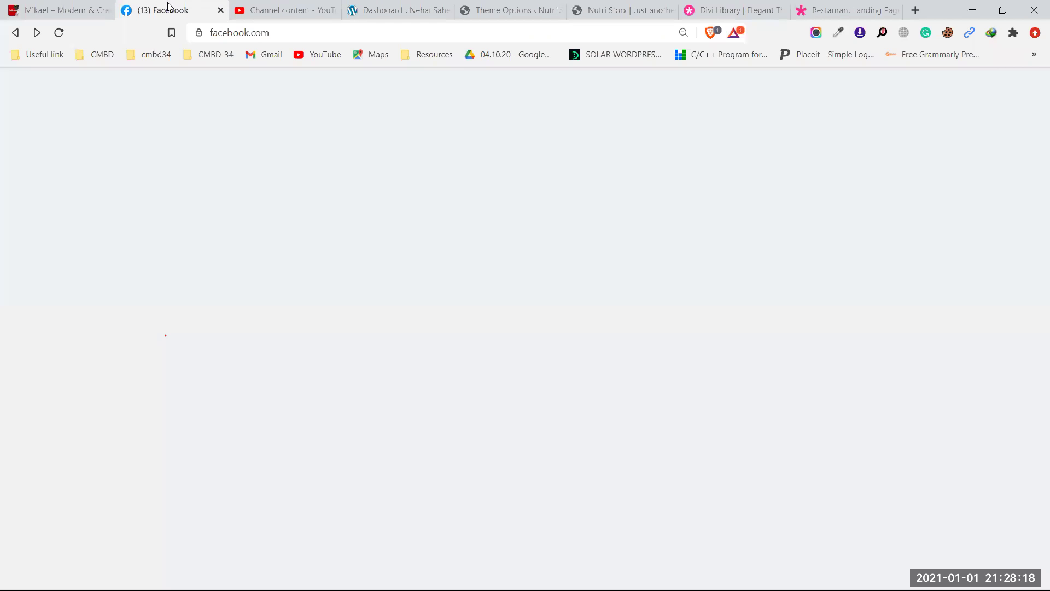
scroll(441, 263, "up", 1)
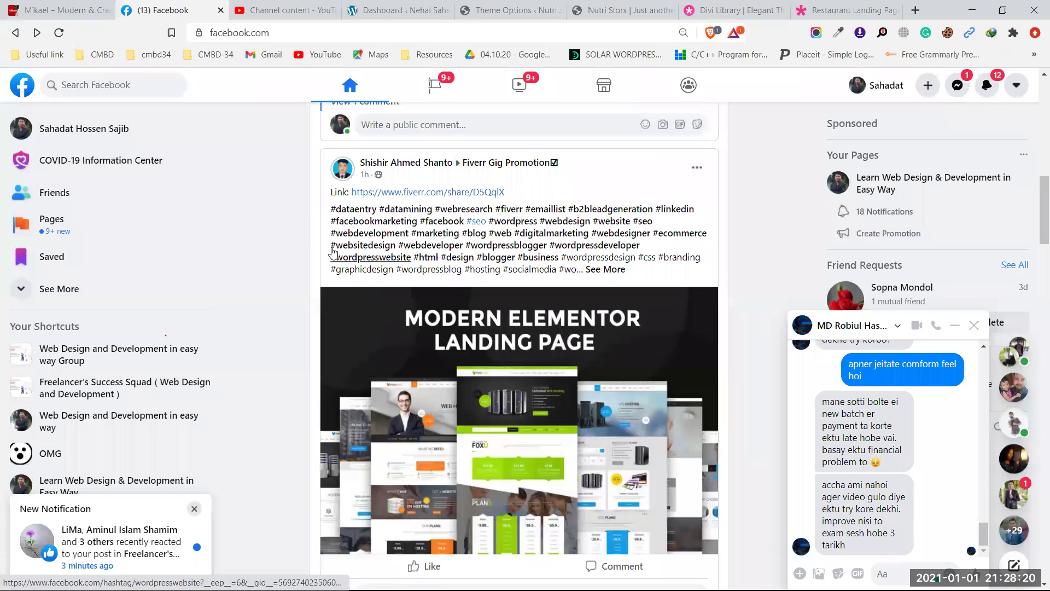
scroll(501, 274, "up", 6)
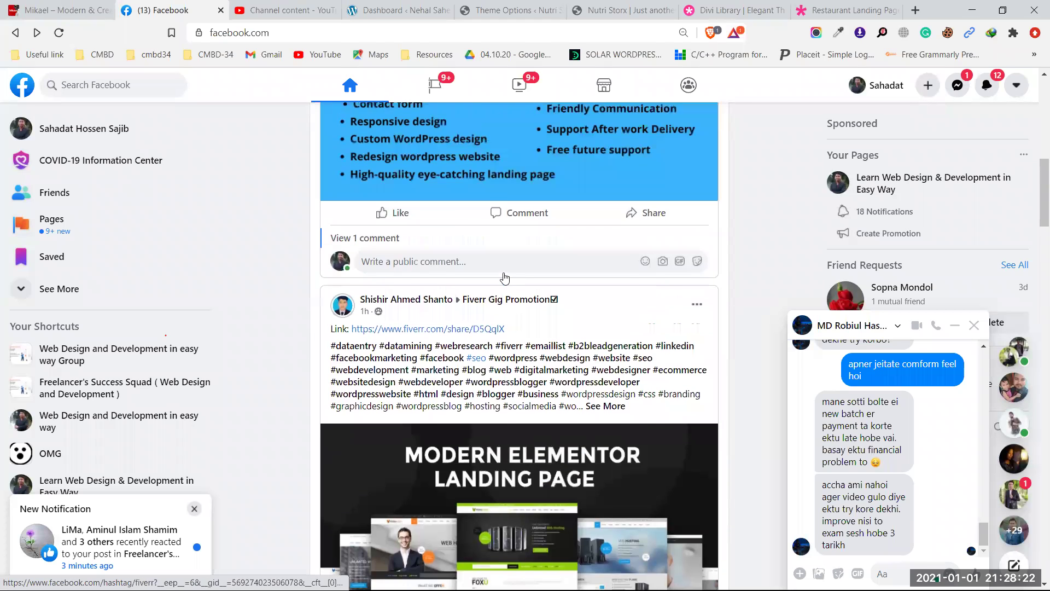
scroll(504, 285, "up", 5)
scroll(503, 285, "down", 3)
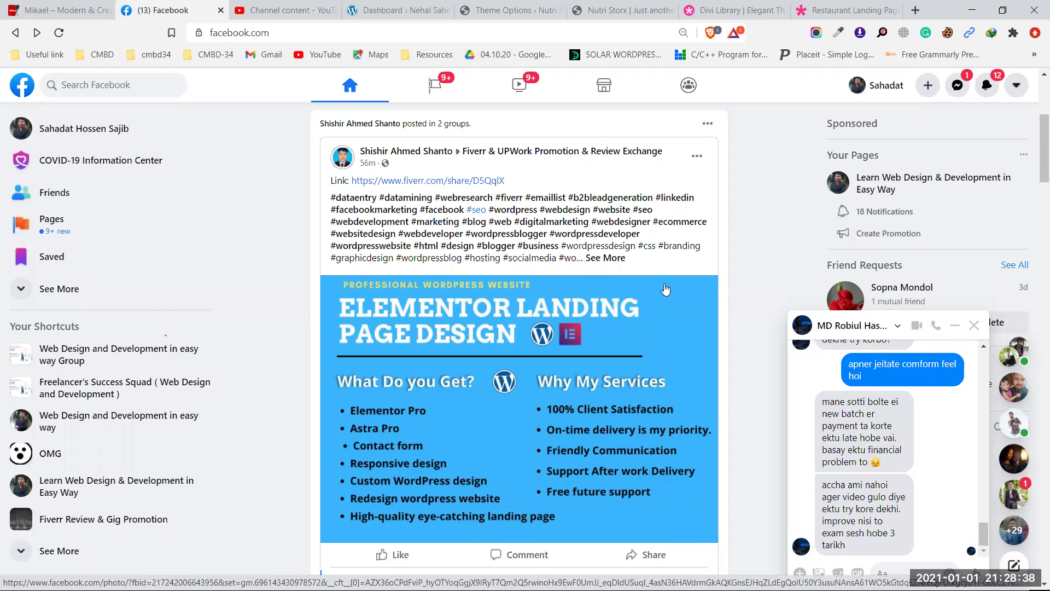
key("Escape")
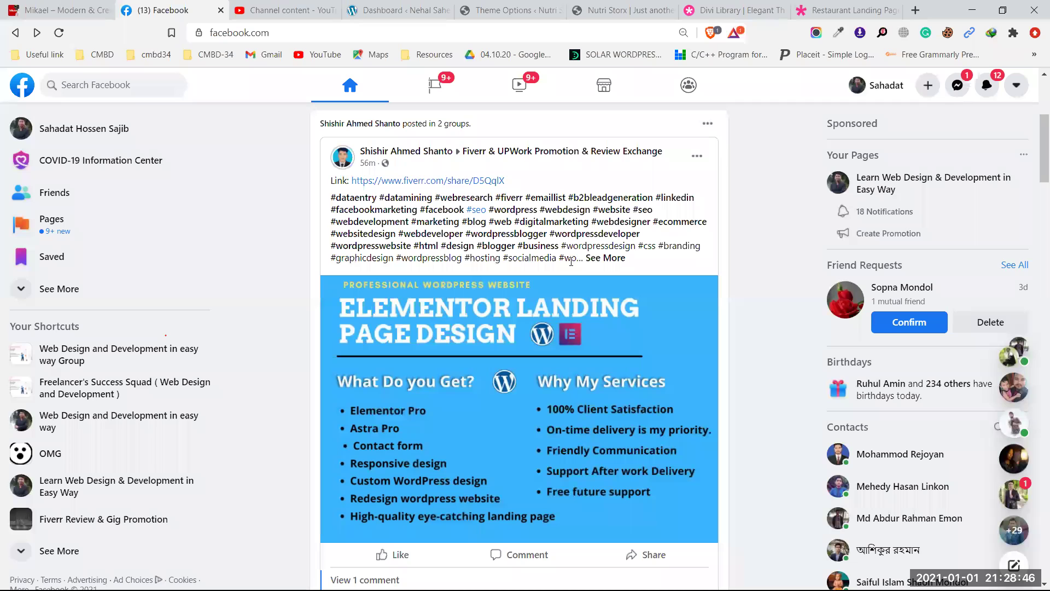
left_click_drag(546, 251, 315, 202)
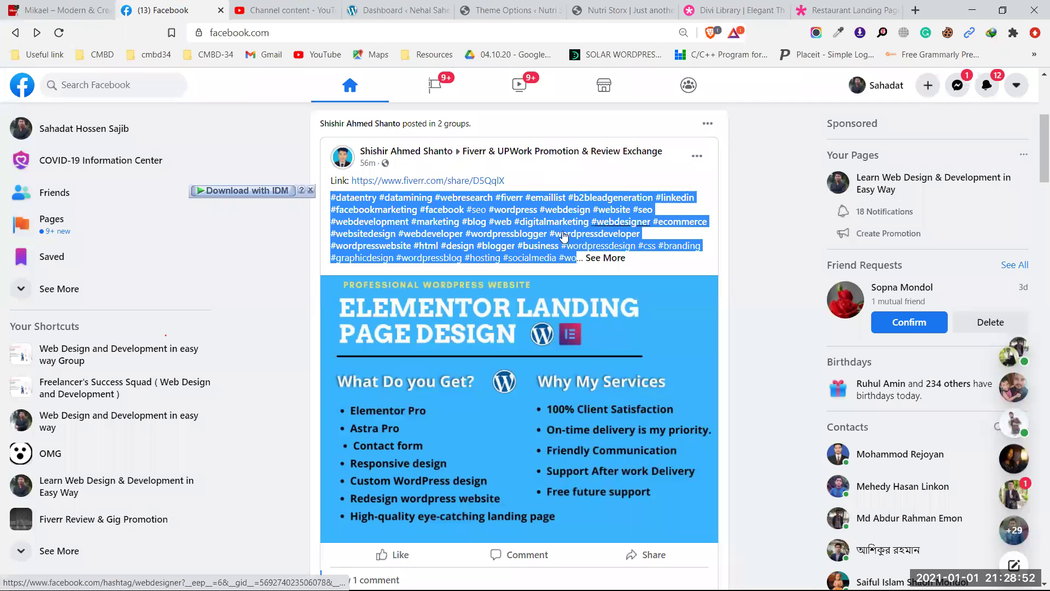
left_click(744, 197)
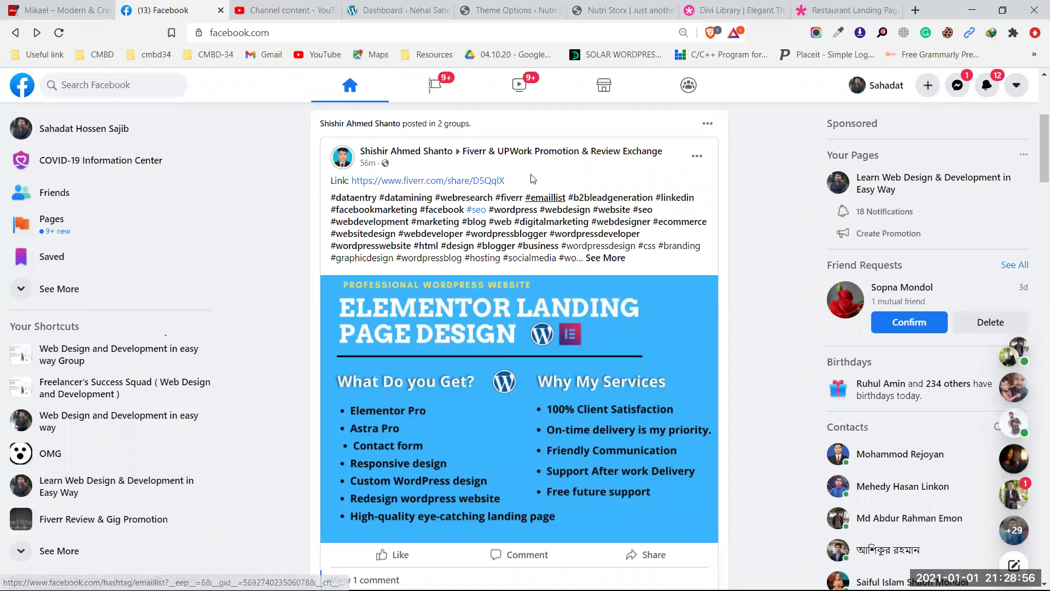
Review the Use excerpts when defined option and relate it to the Hello world! post text on the live site
left_click(482, 7)
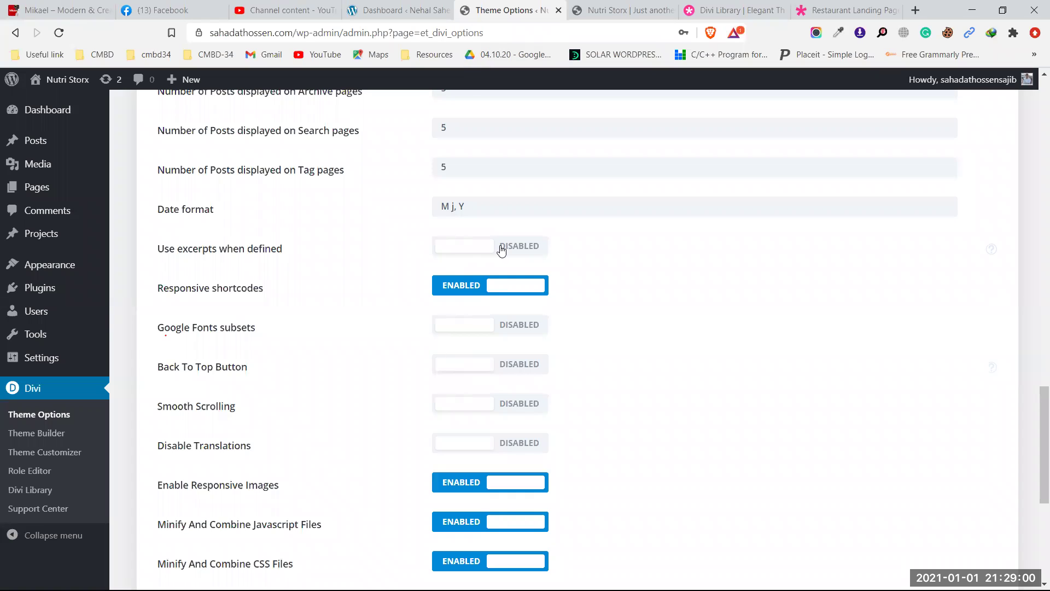
left_click(598, 6)
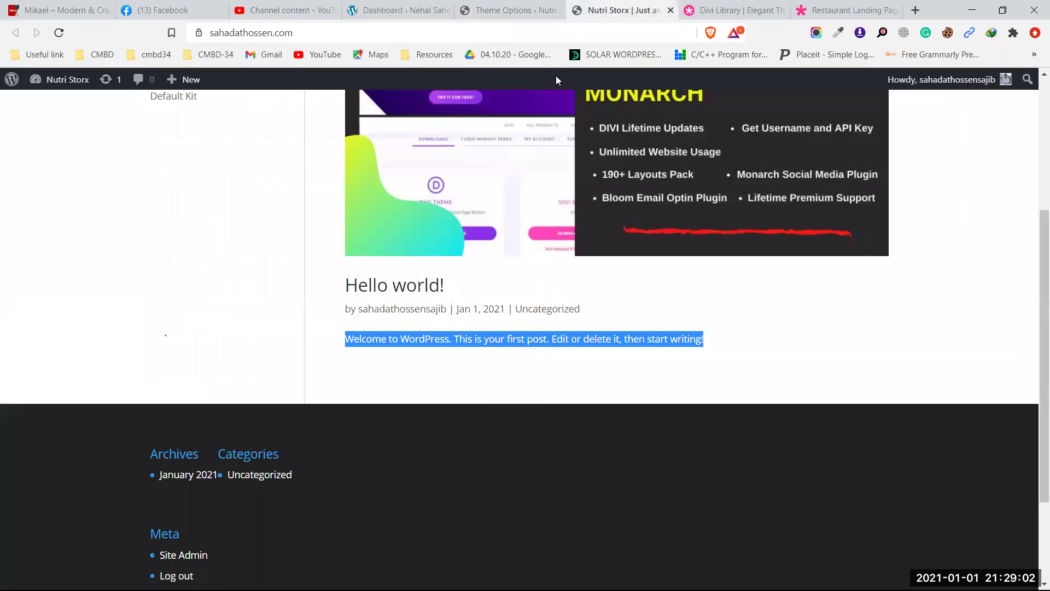
left_click(723, 292)
left_click_drag(708, 338, 630, 339)
left_click(712, 341)
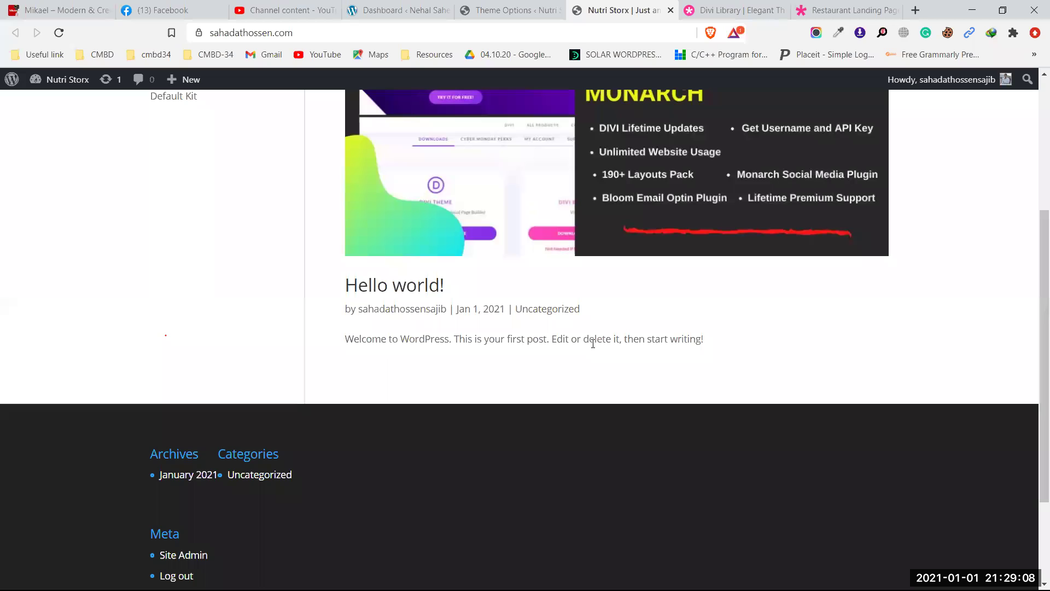
Open the Hello world! post for editing and expand its Excerpt section for writing
left_click(521, 7)
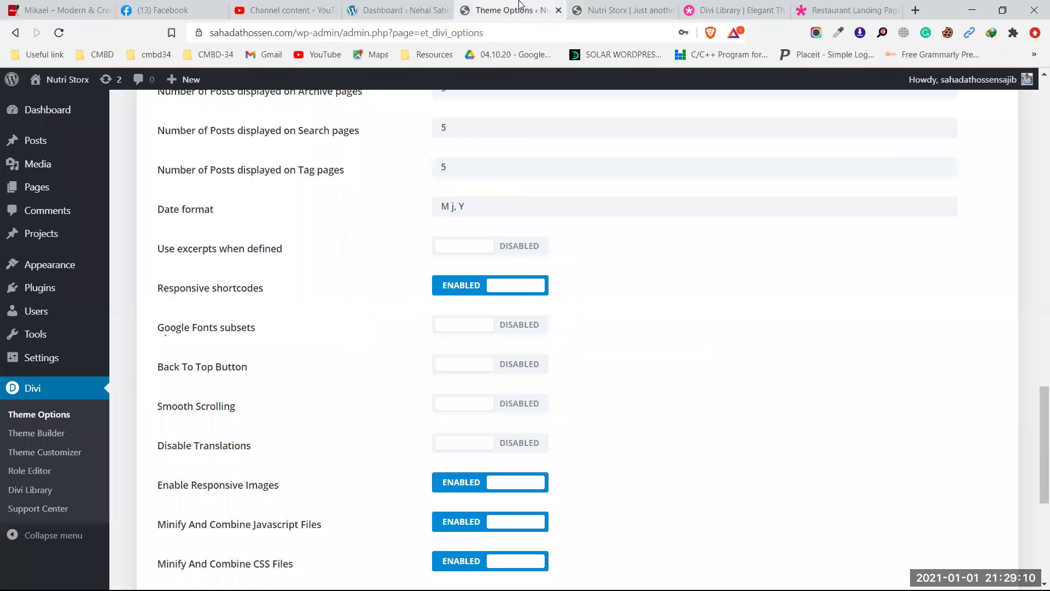
left_click(46, 144)
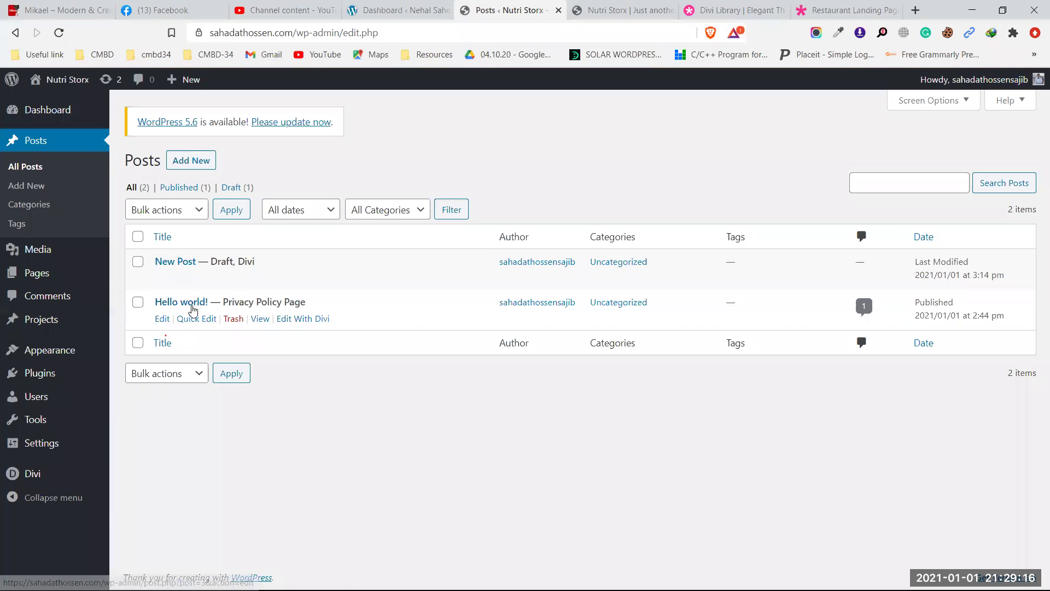
left_click(161, 319)
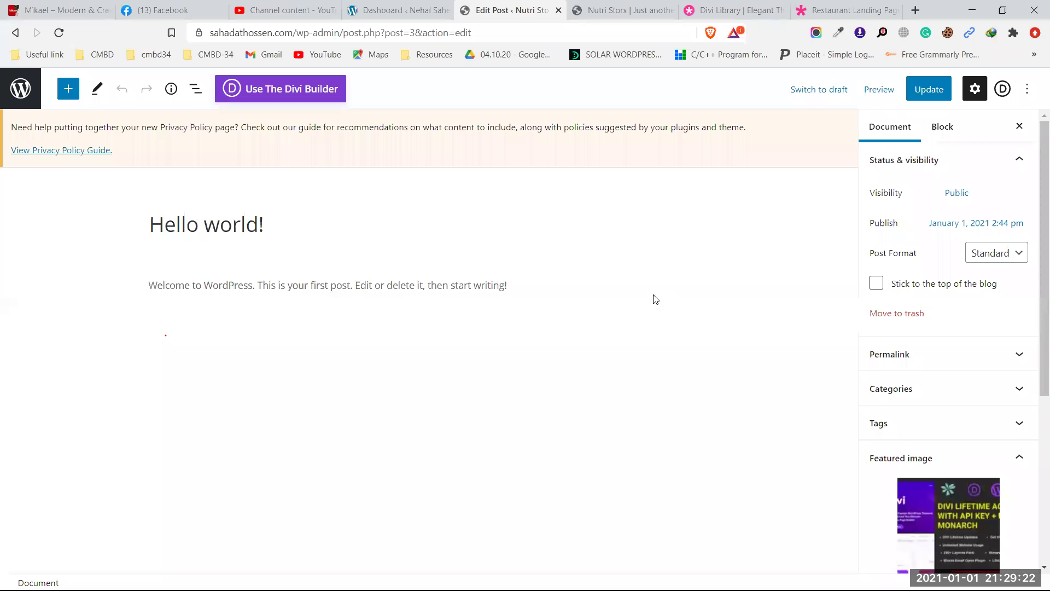
scroll(943, 302, "down", 5)
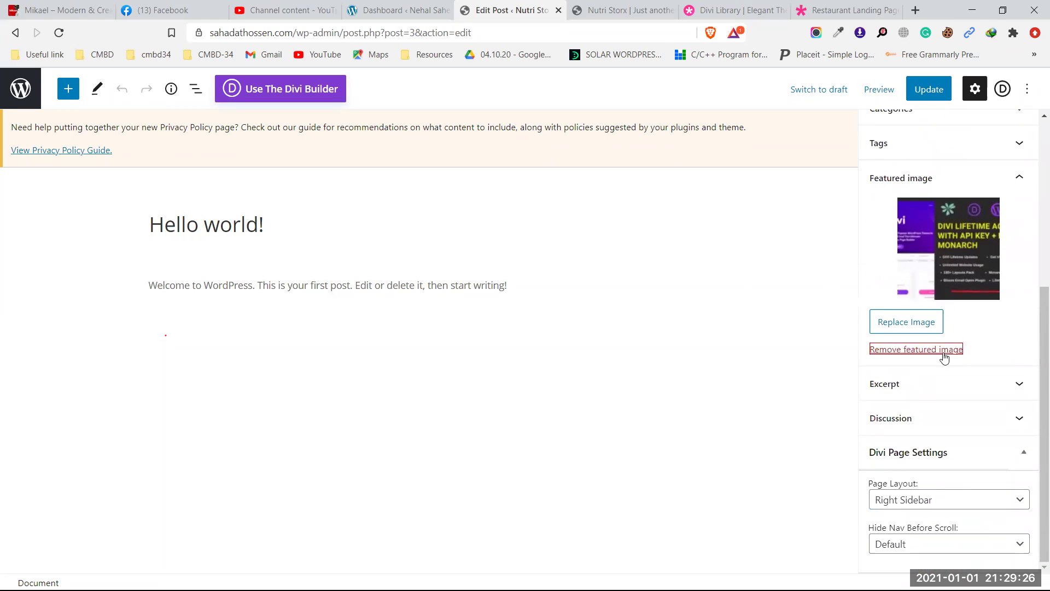
left_click(926, 392)
scroll(930, 383, "down", 1)
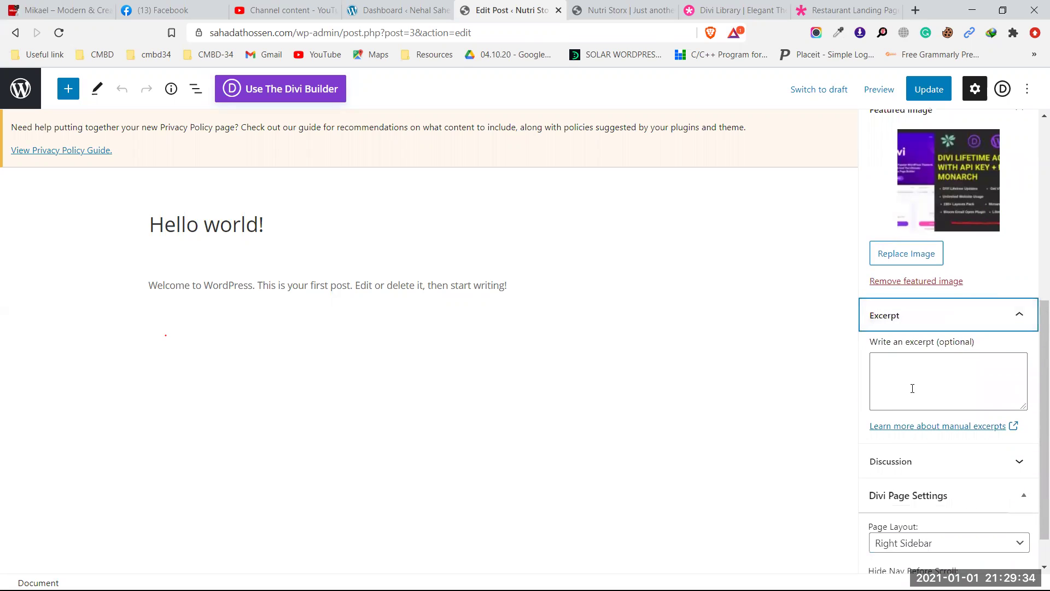
left_click(911, 385)
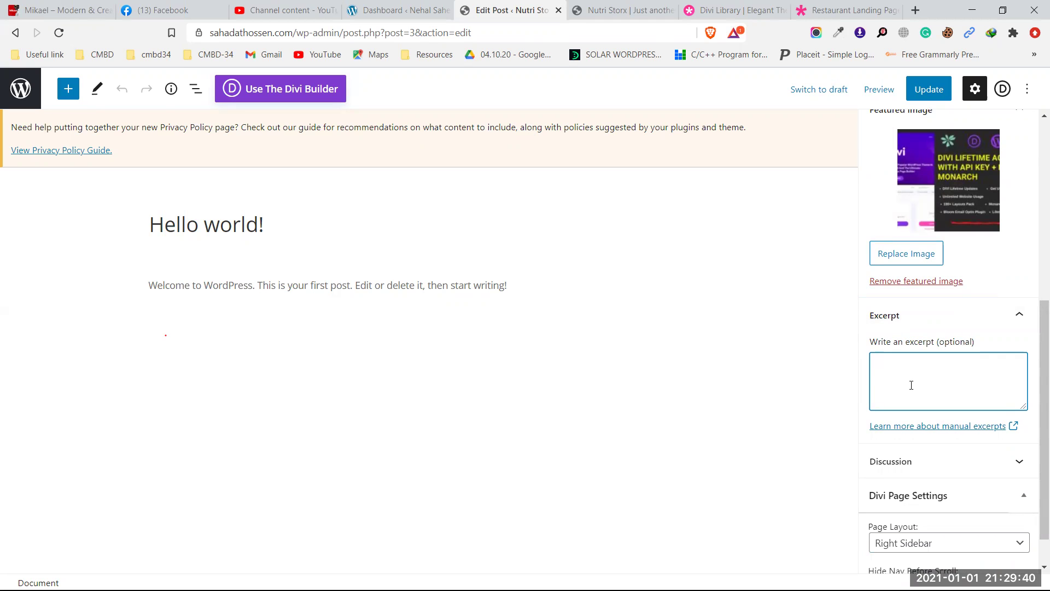
Look at the Hello world! text on the live site before adding an excerpt
left_click(614, 9)
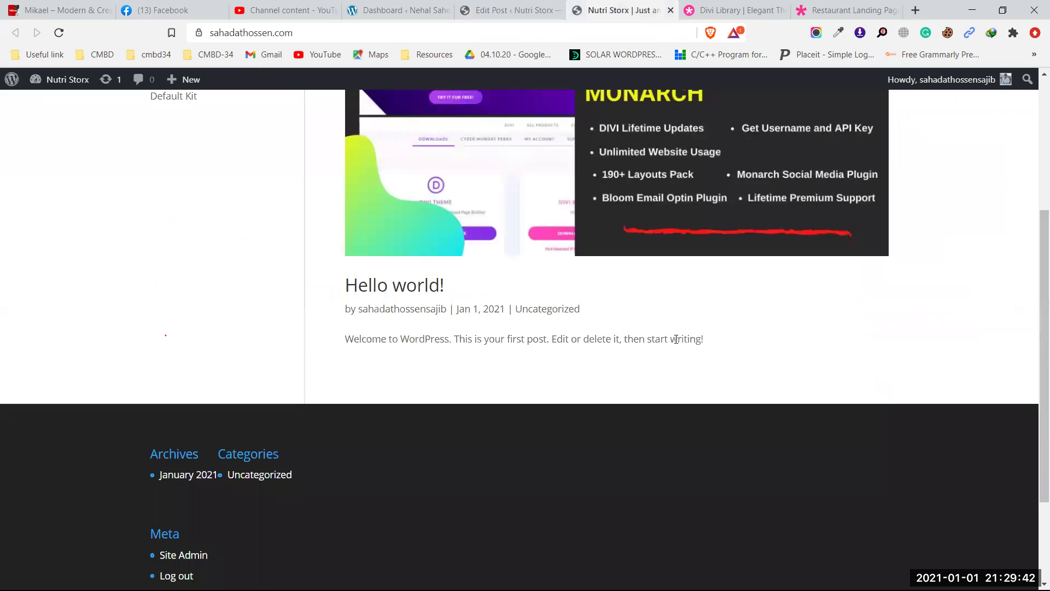
left_click_drag(705, 340, 344, 339)
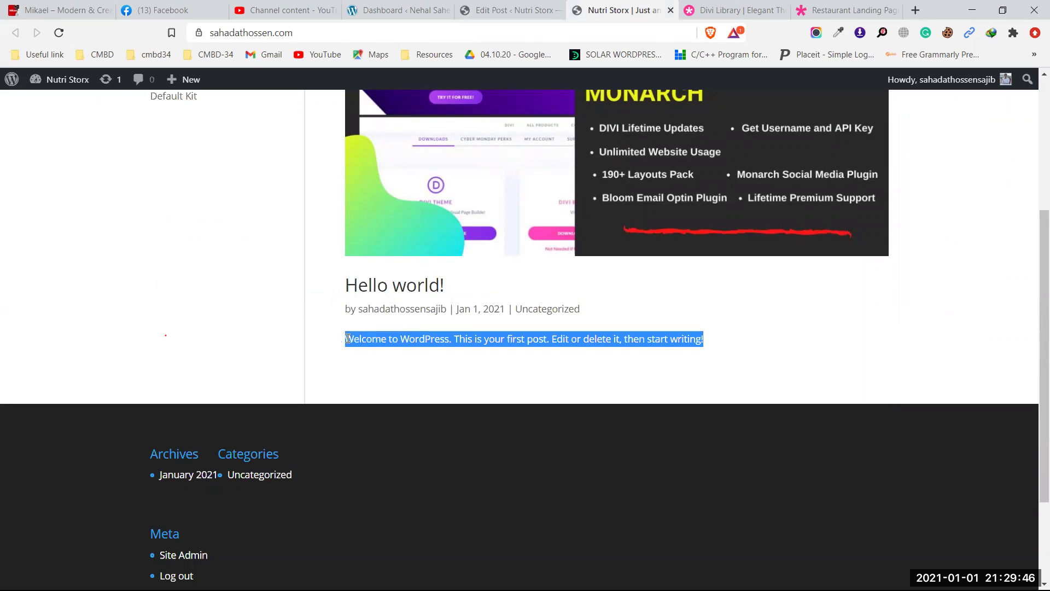
left_click(862, 363)
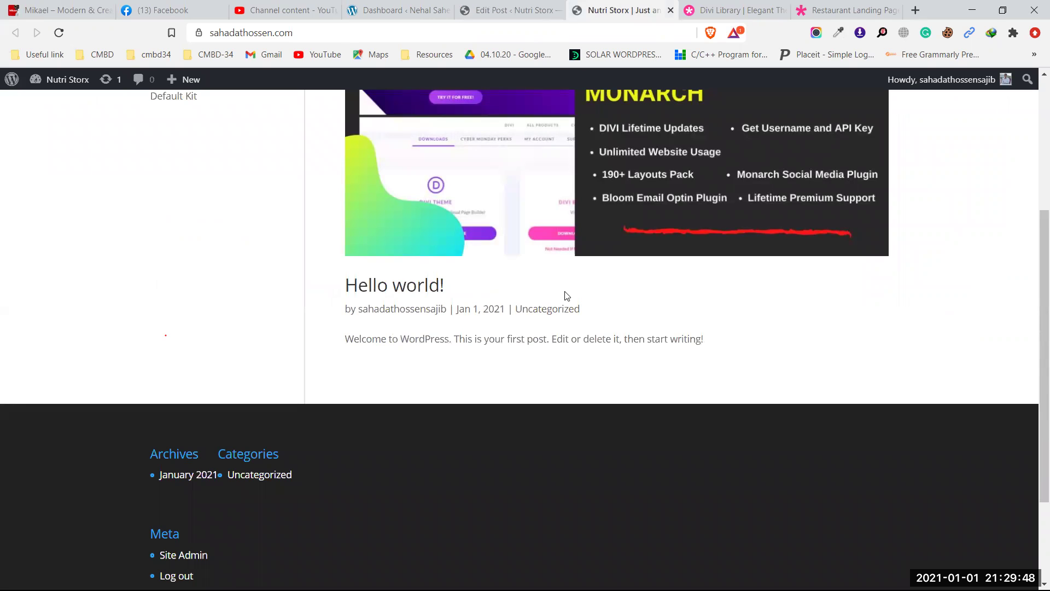
Copy "Welcome to WordPress. This is" from the Hello world! body into its excerpt and update the post
left_click(484, 8)
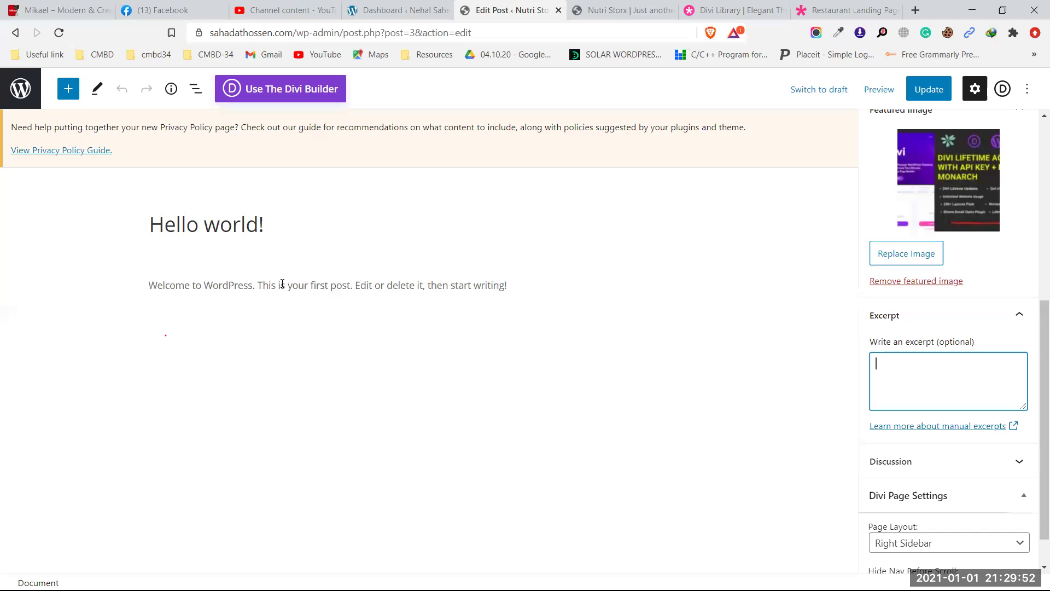
left_click_drag(283, 285, 145, 286)
key("ctrl+c")
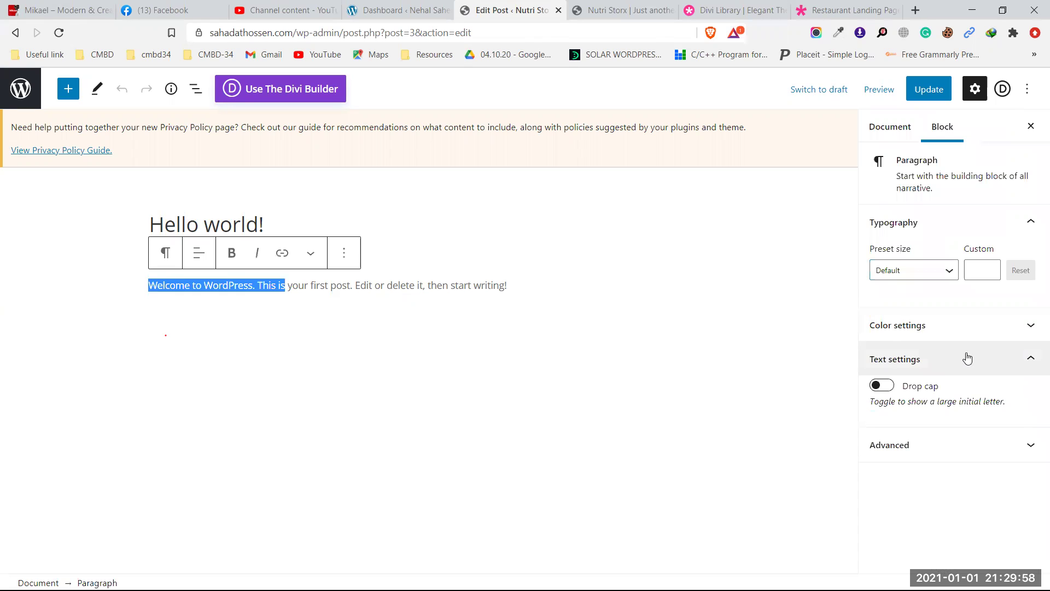
left_click(878, 134)
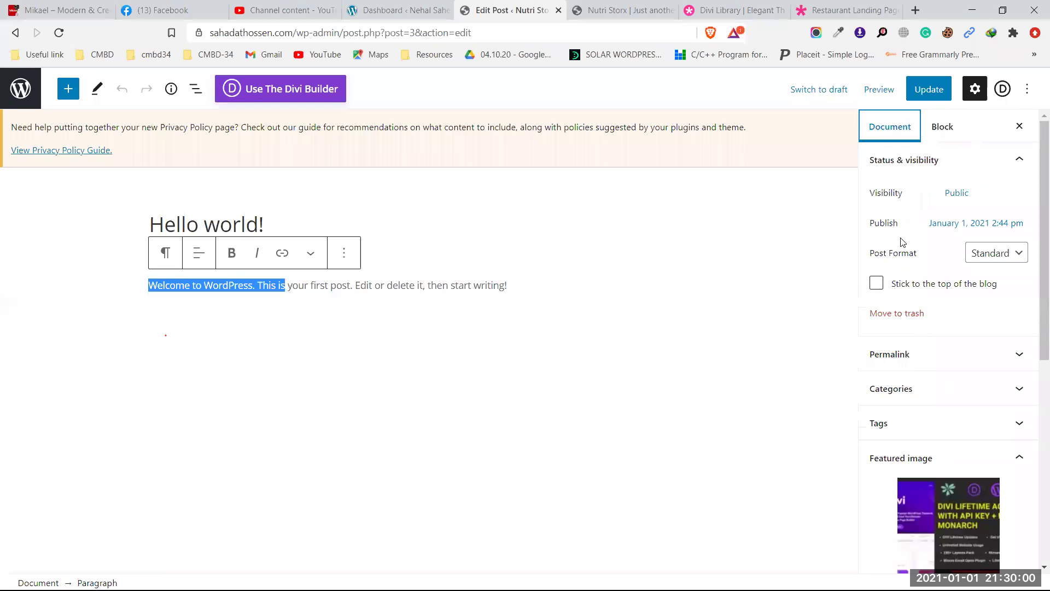
scroll(923, 462, "down", 5)
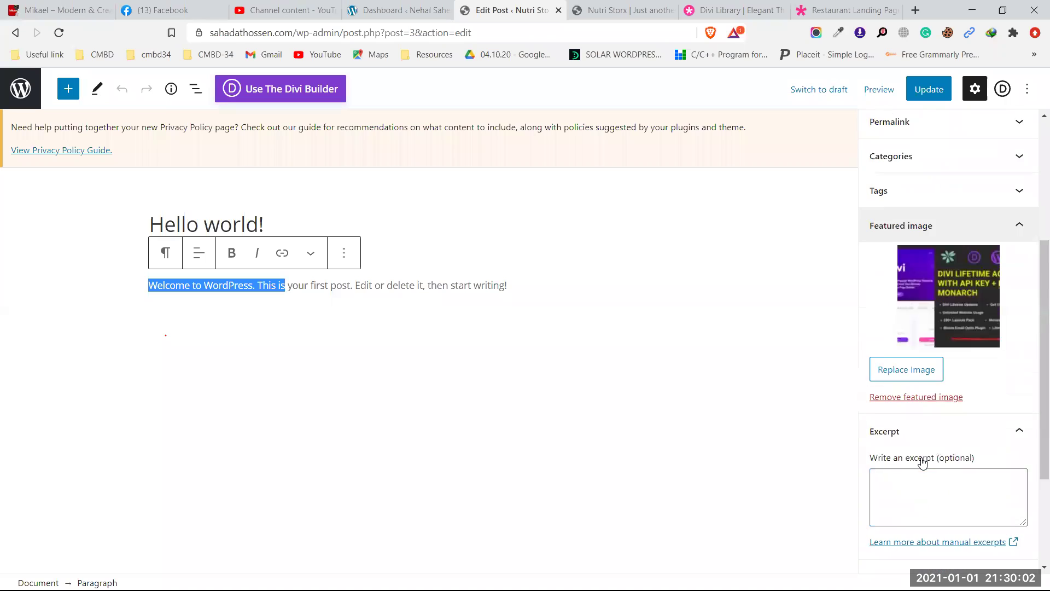
left_click(915, 444)
key("ctrl+v")
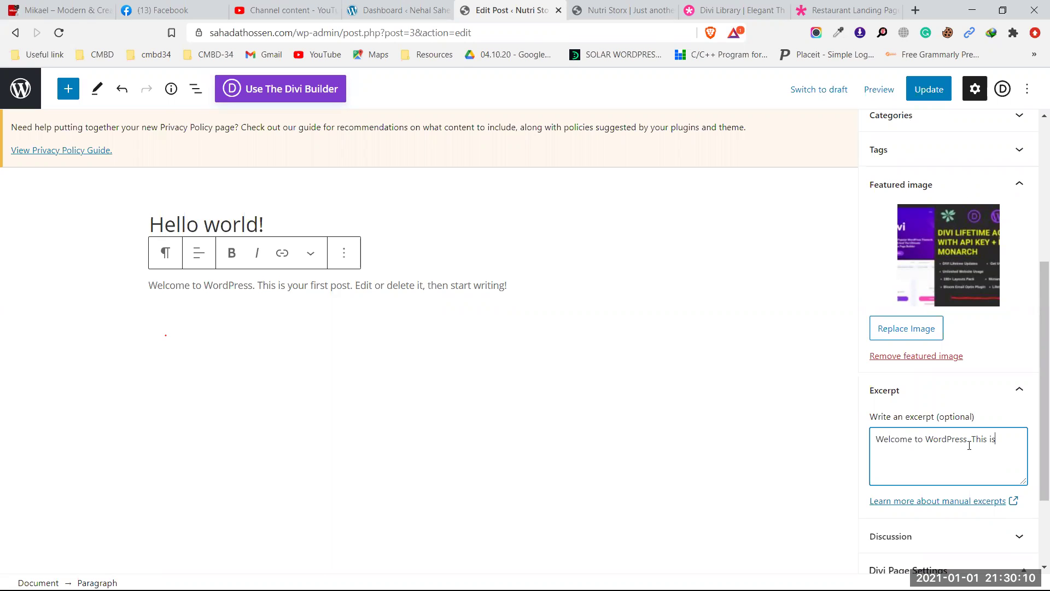
left_click(939, 98)
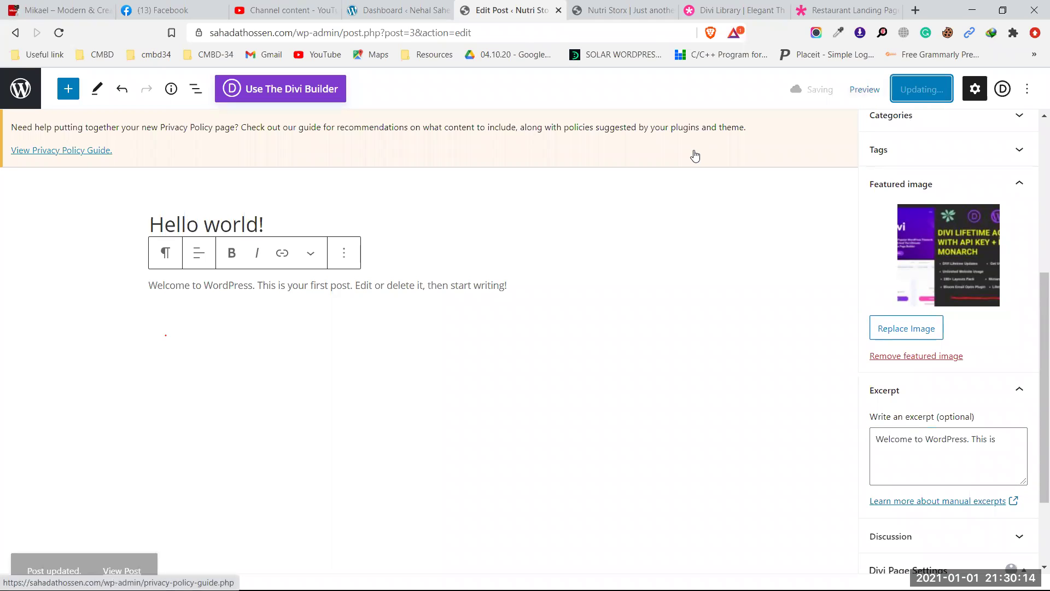
Reload the live site and check the text shown for the Hello world! post
left_click(628, 12)
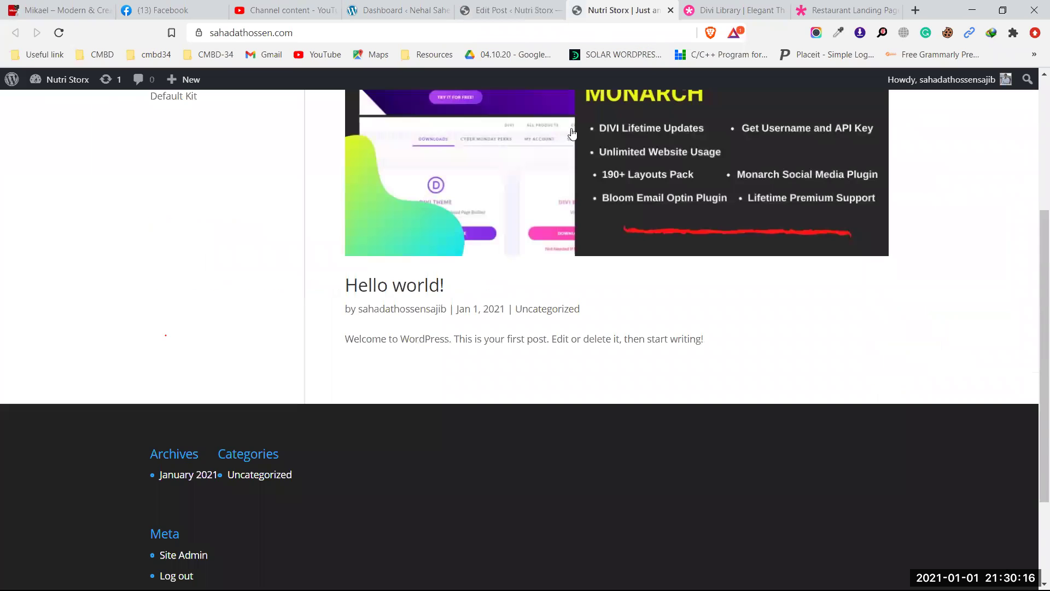
left_click(58, 33)
left_click(59, 33)
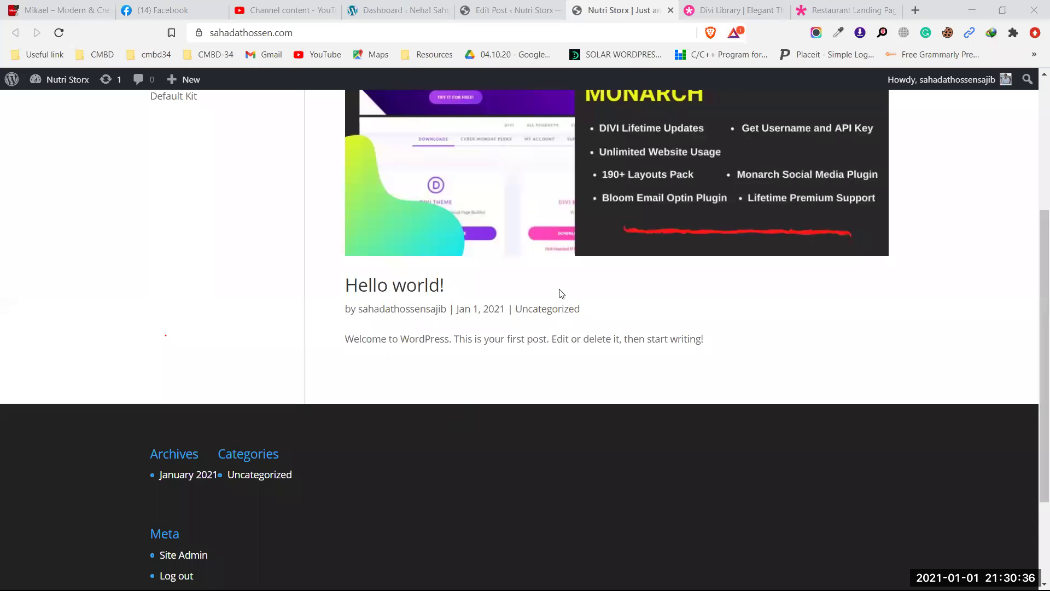
Leave the post editor for the Divi theme options, enable Use excerpts when defined, and save the changes
left_click(486, 8)
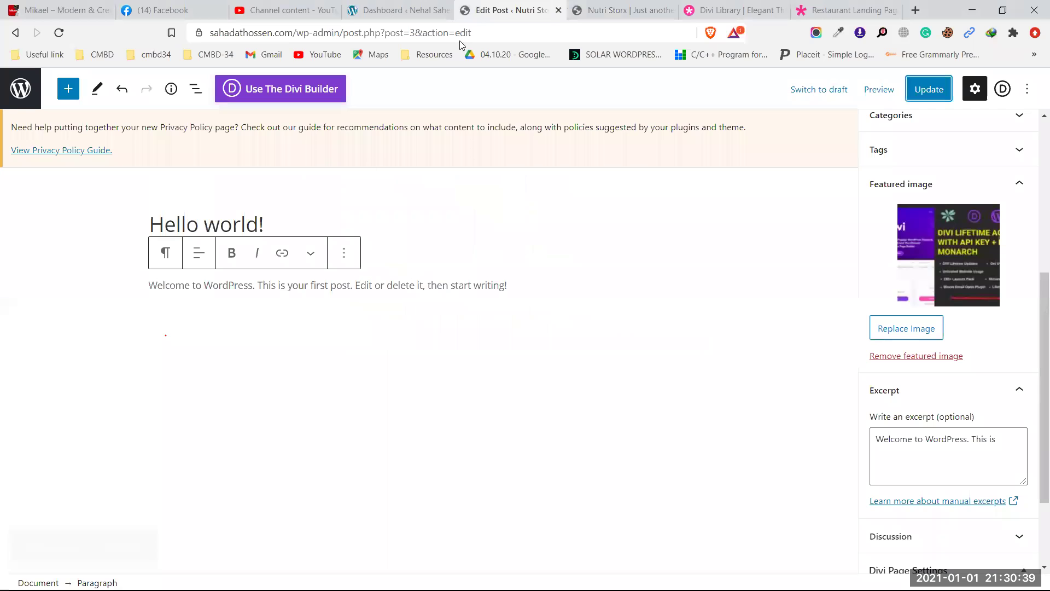
left_click(5, 91)
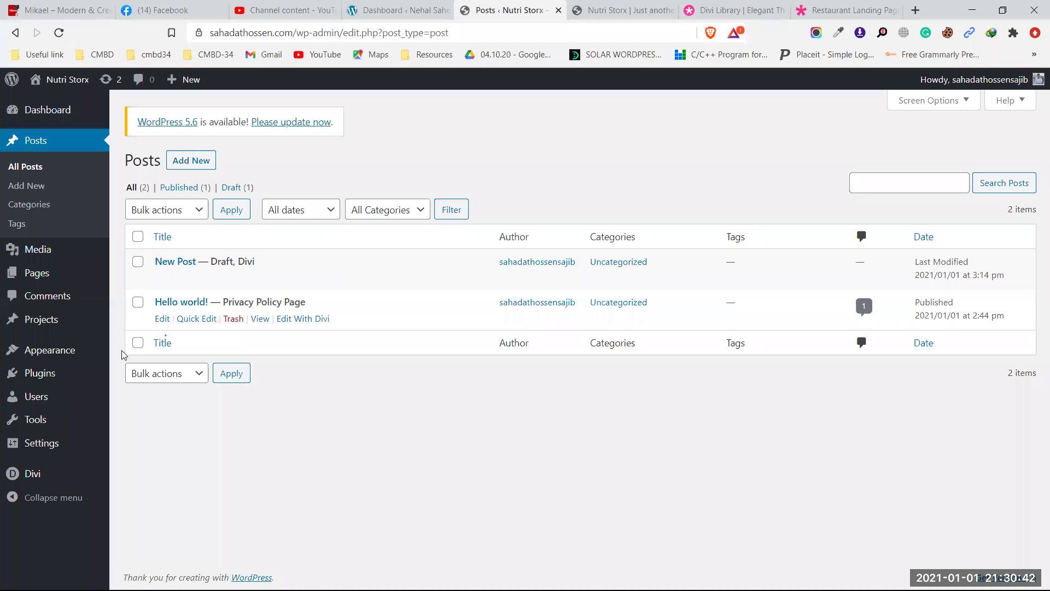
left_click(45, 471)
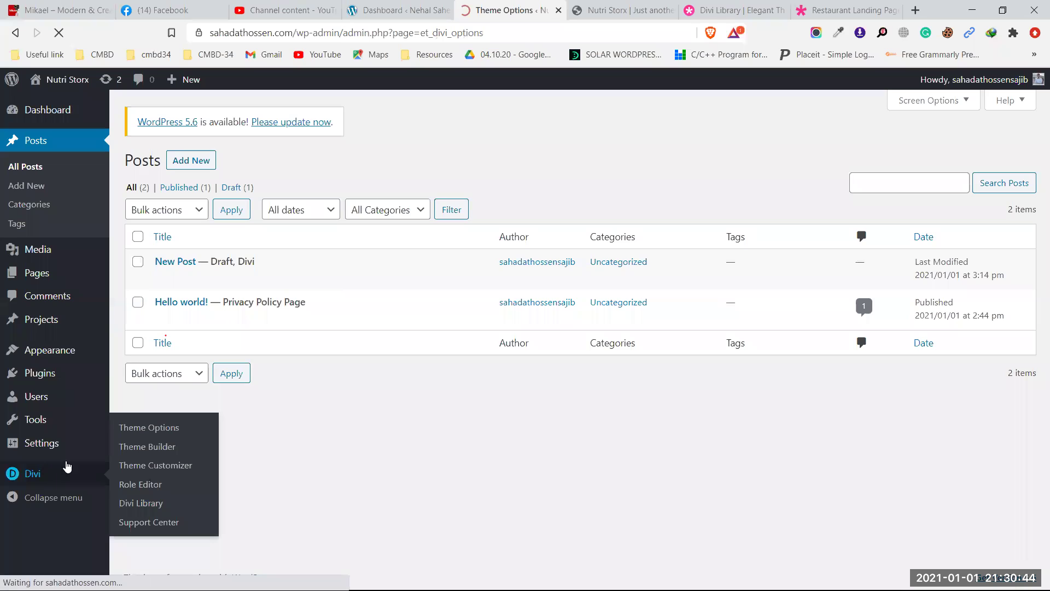
scroll(531, 422, "down", 9)
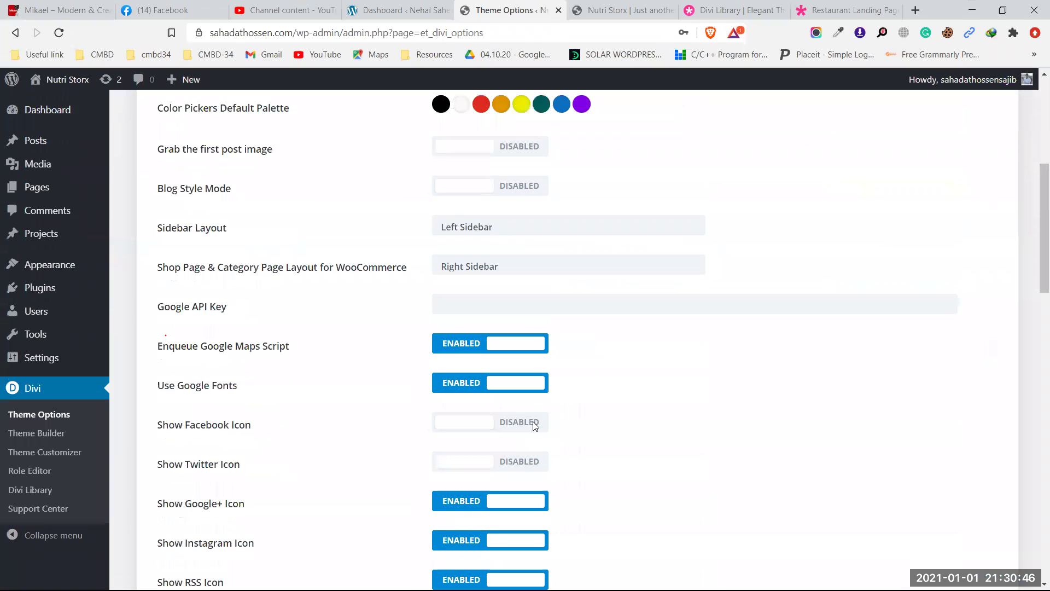
scroll(535, 426, "down", 11)
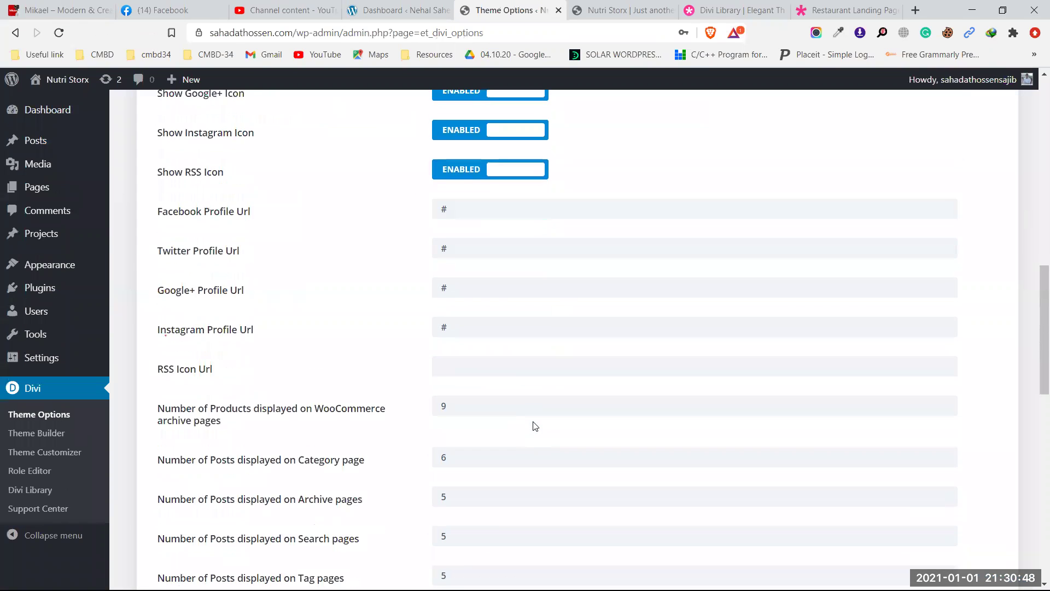
scroll(535, 428, "down", 3)
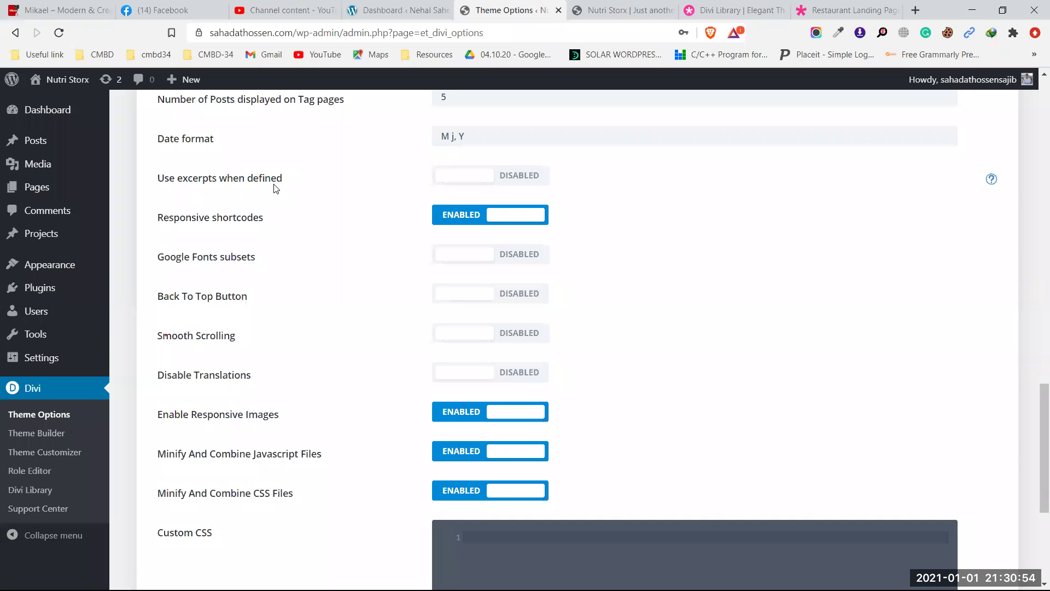
left_click(505, 178)
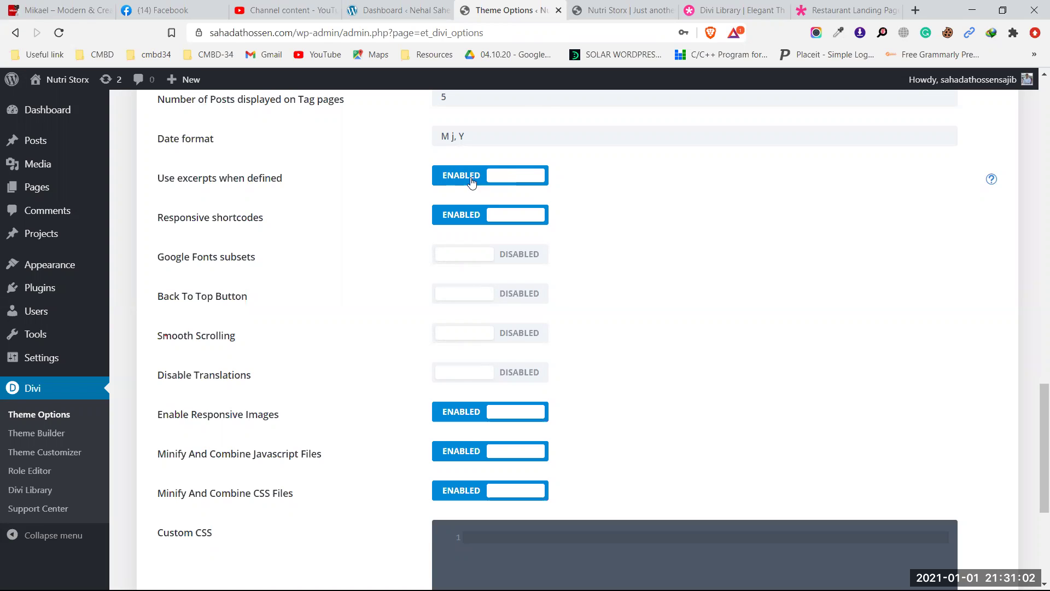
scroll(483, 211, "up", 2)
scroll(481, 209, "up", 20)
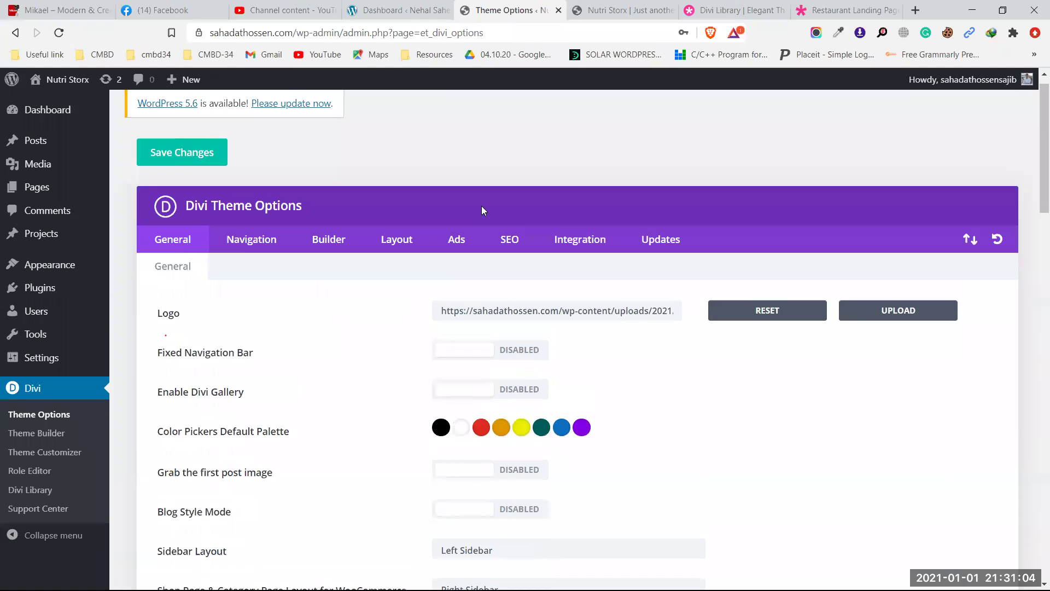
left_click(204, 174)
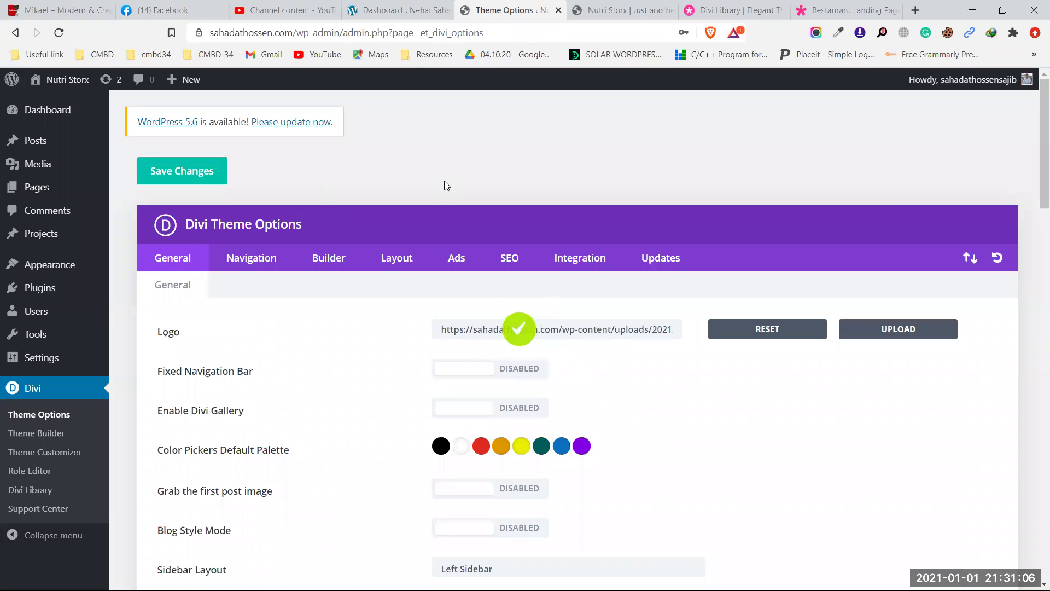
Reload the live home page and check the excerpt text under the Hello world! post
left_click(613, 5)
left_click(59, 33)
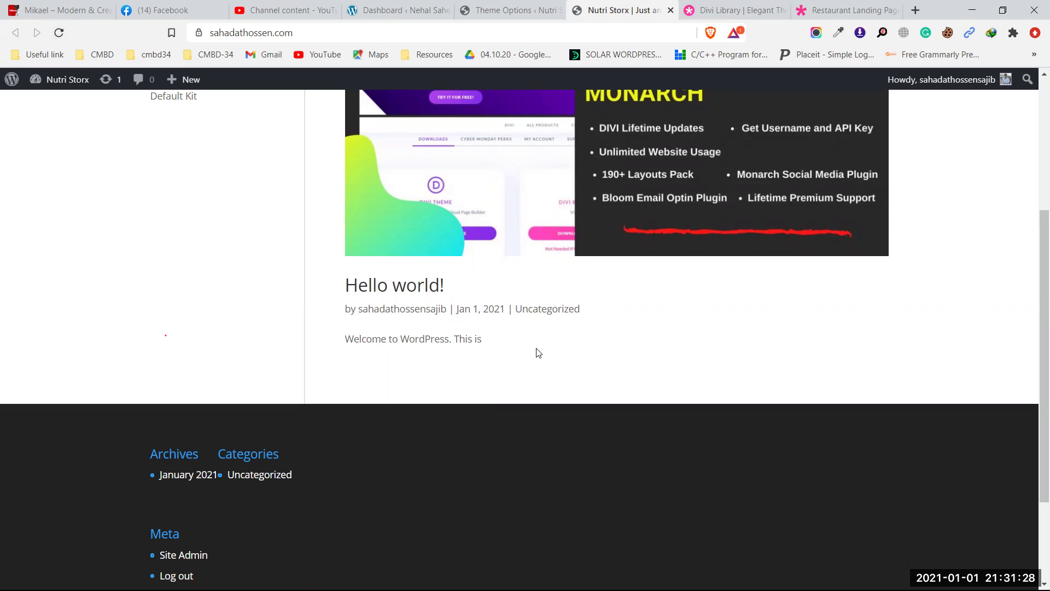
scroll(510, 357, "up", 2)
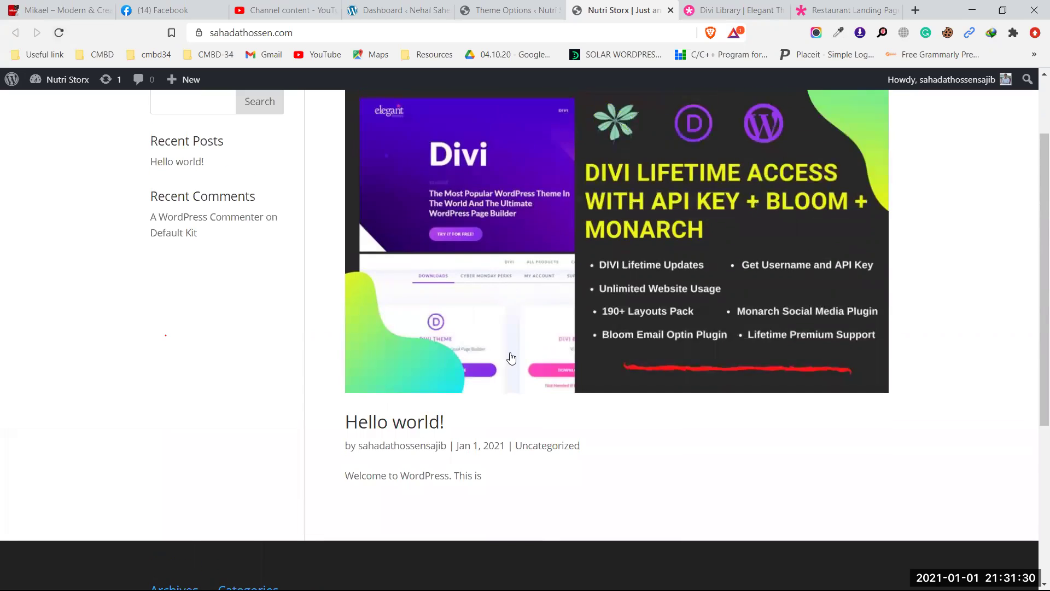
scroll(510, 356, "down", 2)
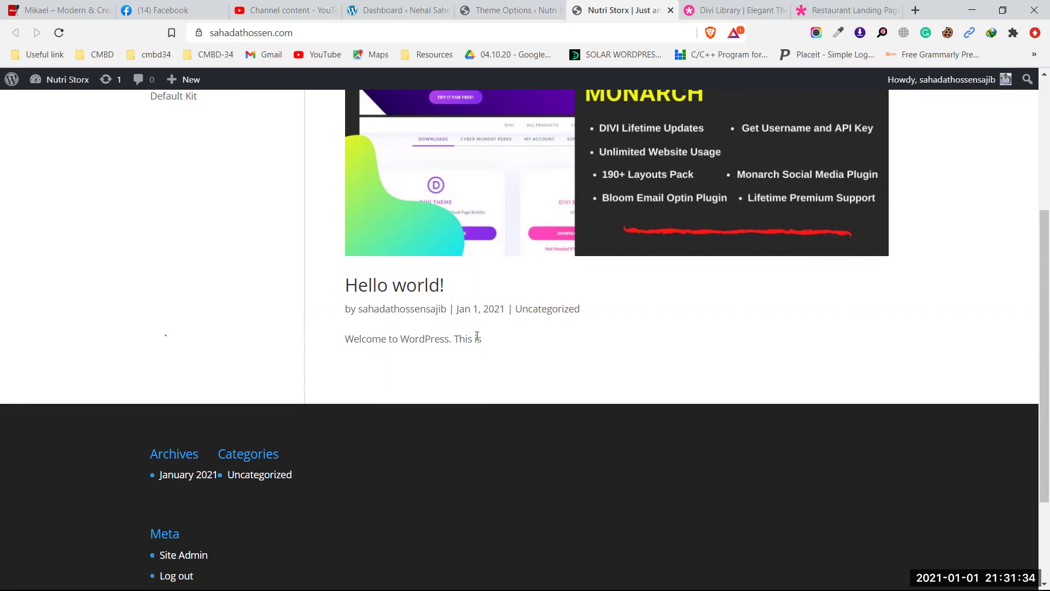
scroll(483, 345, "up", 4)
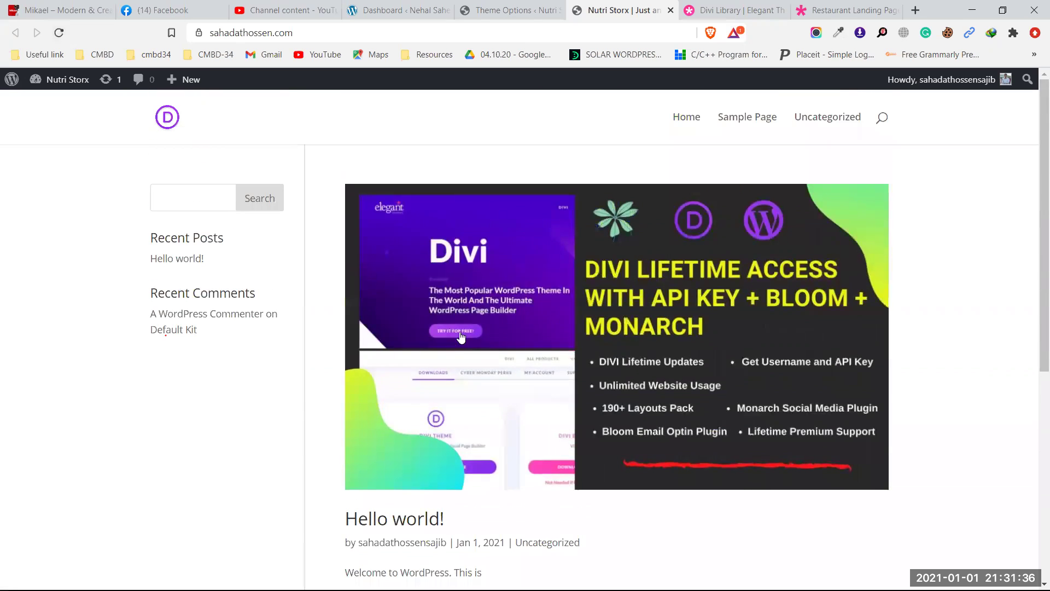
scroll(506, 254, "down", 3)
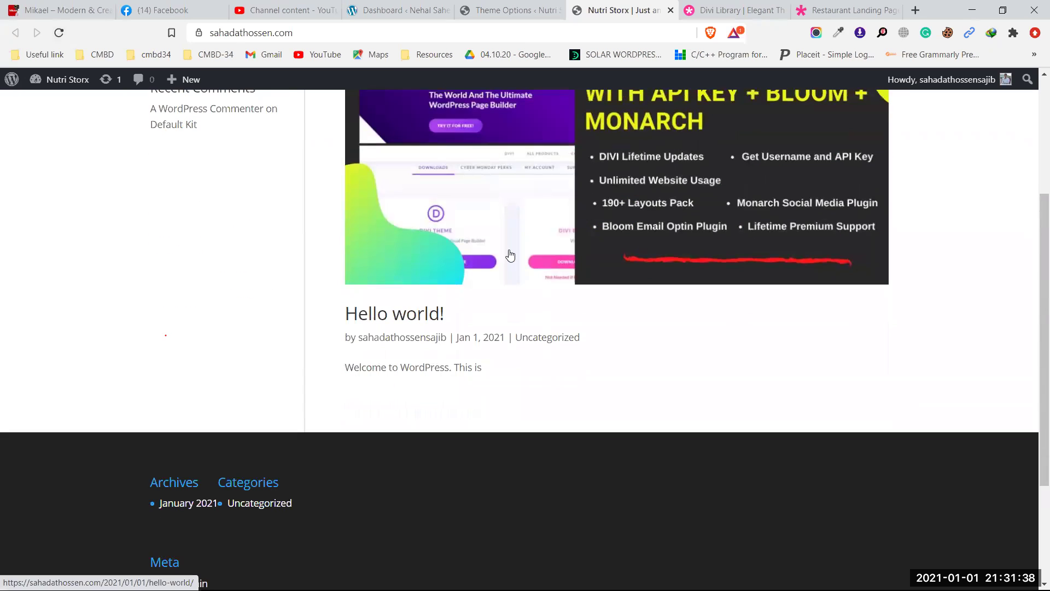
View the full text of the Hello world! post on its own page, and return to the live home page
left_click(436, 315)
scroll(430, 316, "down", 5)
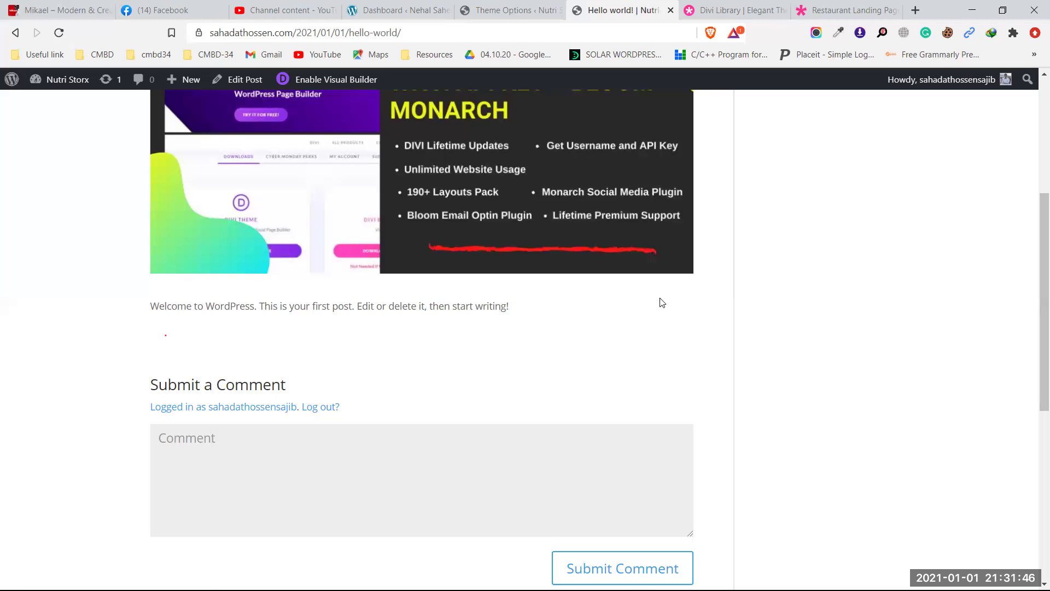
scroll(660, 298, "up", 5)
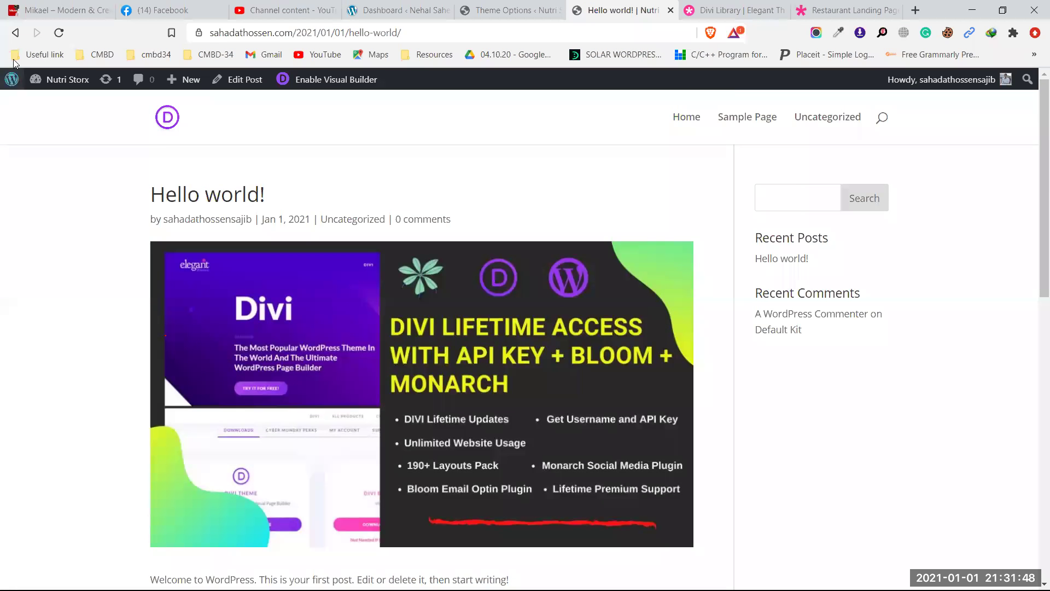
left_click(15, 34)
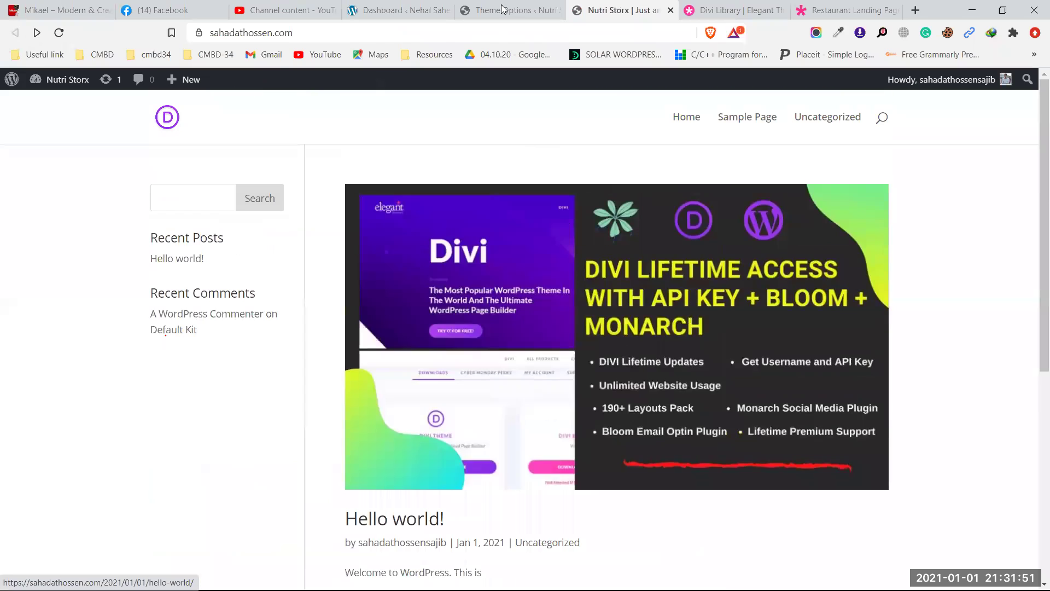
Review the general Divi theme options down to the Back To Top Button setting
left_click(502, 6)
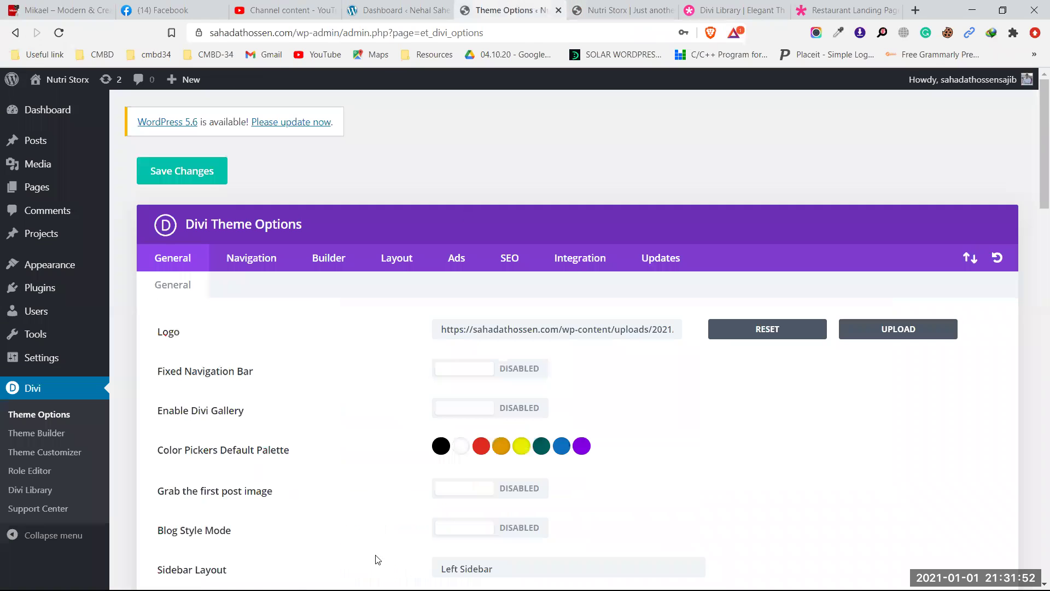
scroll(693, 367, "down", 9)
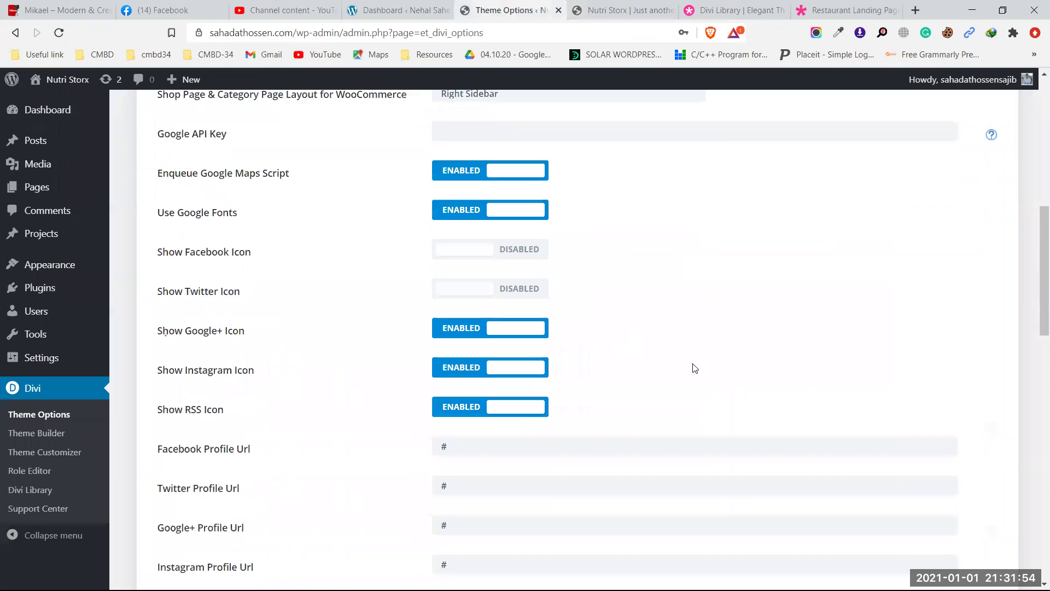
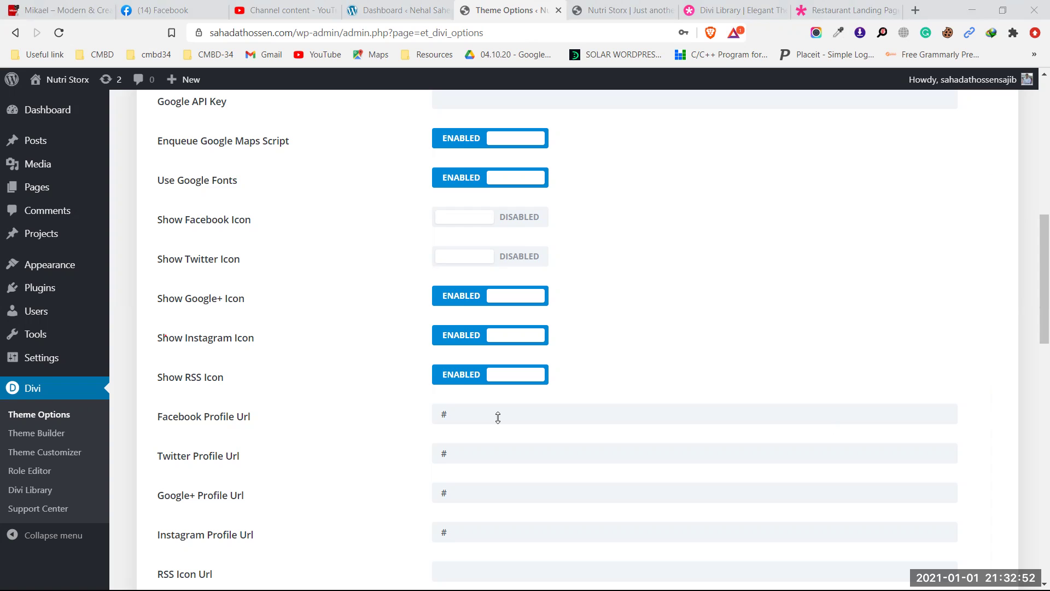
scroll(593, 239, "down", 7)
scroll(595, 241, "down", 5)
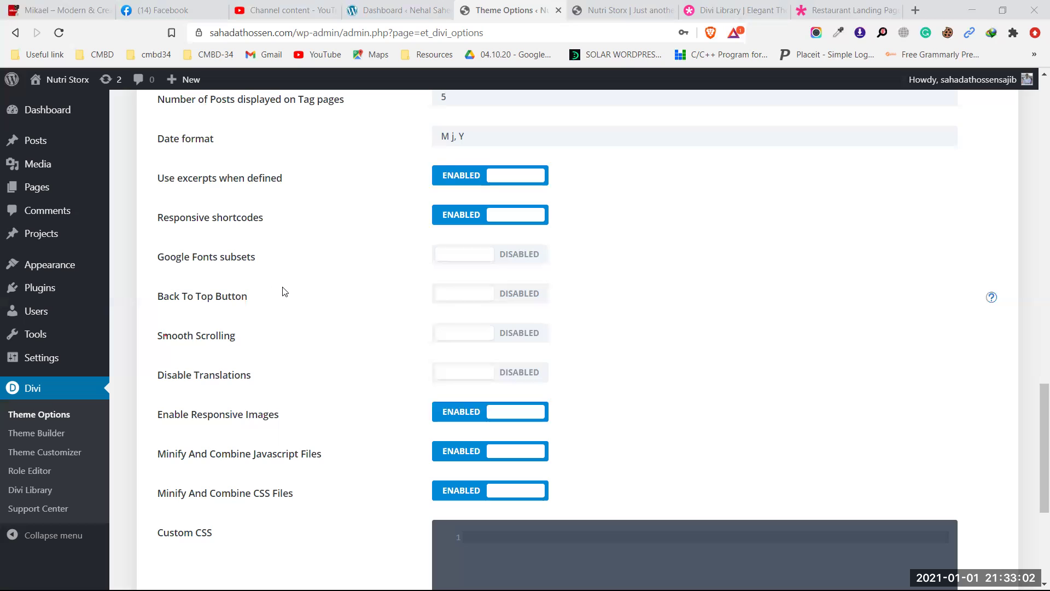
Look through the live home page down to its footer for a back-to-top button
left_click(640, 8)
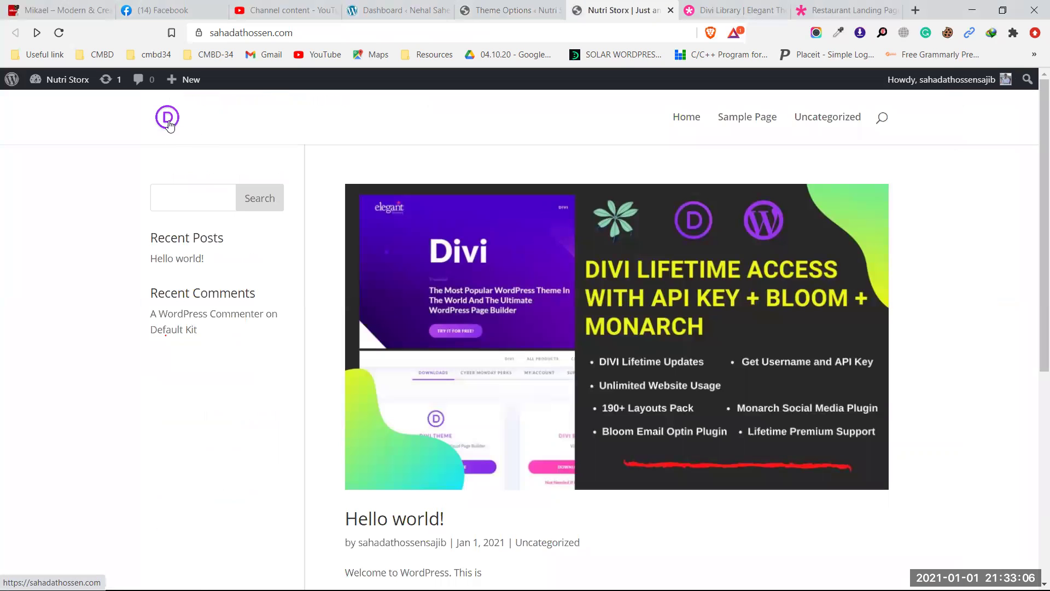
scroll(820, 218, "down", 6)
scroll(852, 217, "down", 1)
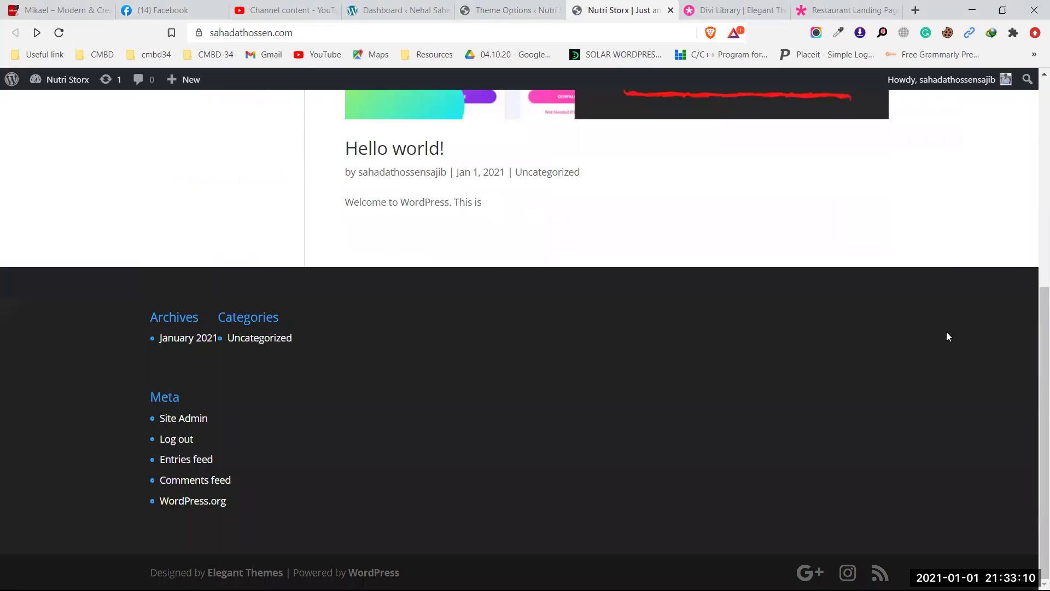
Enable the Back To Top Button option in the Divi theme options and save the changes
left_click(501, 8)
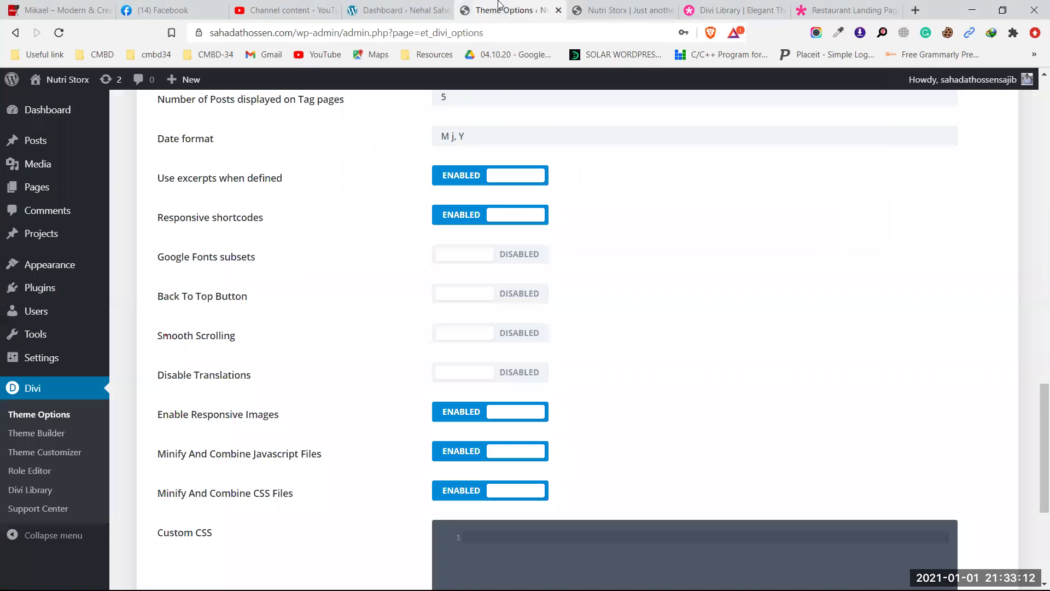
left_click(529, 296)
scroll(446, 309, "up", 15)
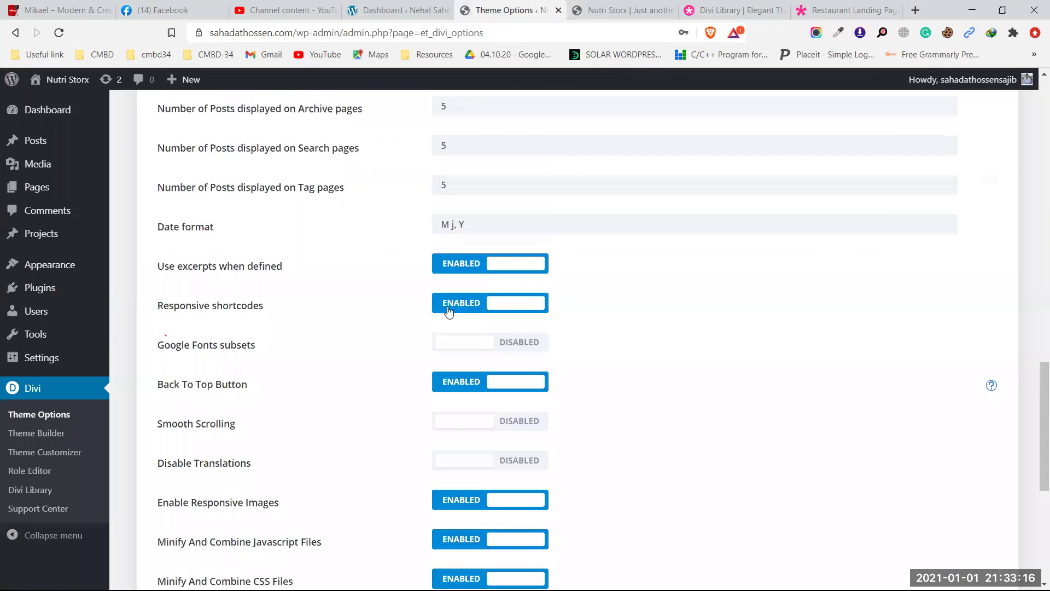
scroll(449, 311, "up", 5)
left_click(218, 171)
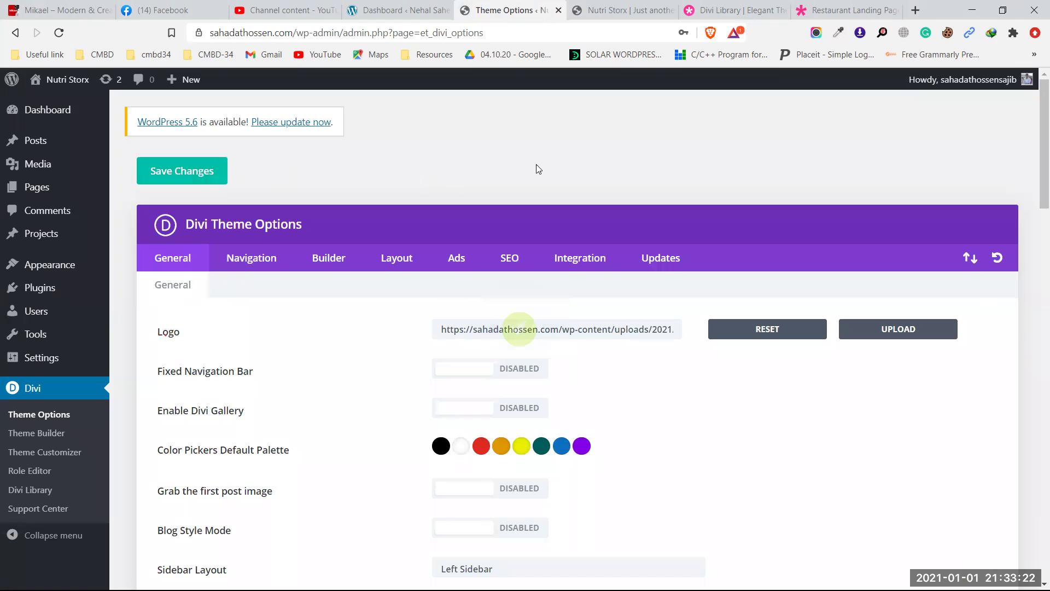
Reload the live home page and go through it from header to footer to check for the back-to-top button
left_click(619, 10)
left_click(59, 33)
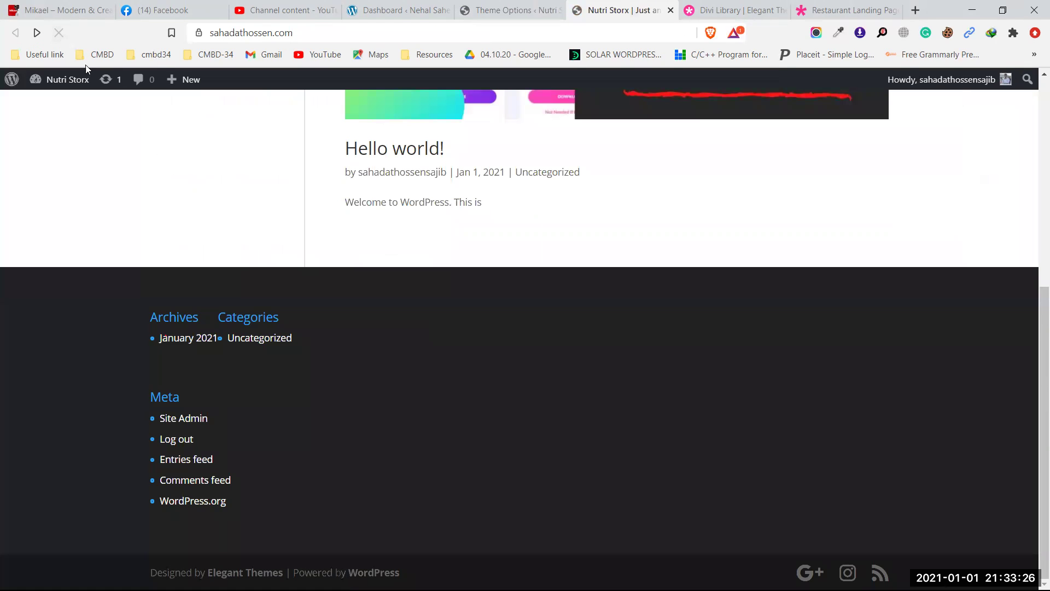
scroll(701, 299, "up", 4)
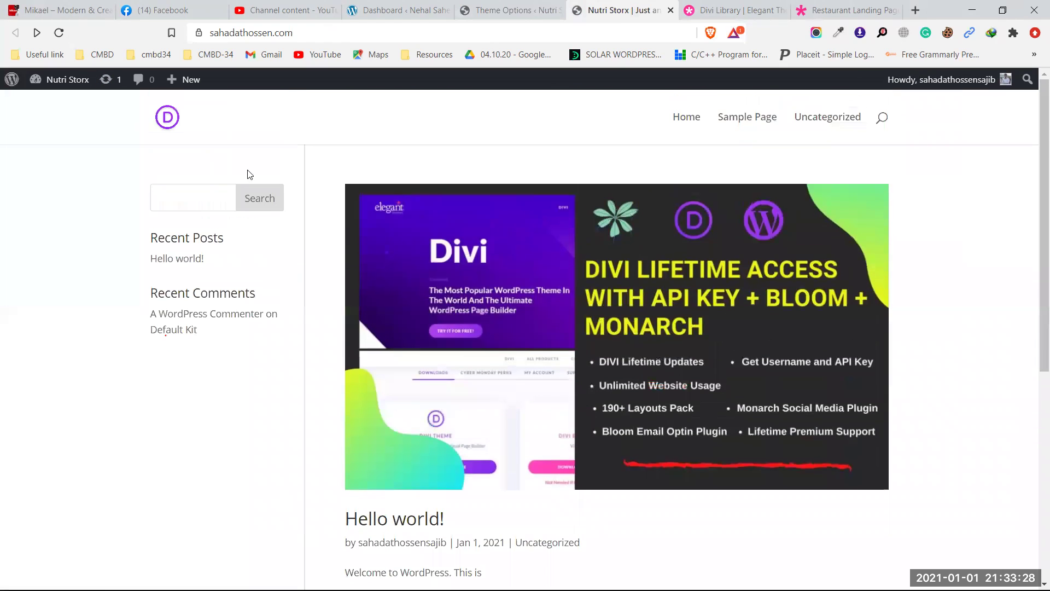
left_click(160, 120)
scroll(952, 267, "down", 6)
scroll(899, 487, "up", 6)
scroll(898, 485, "down", 6)
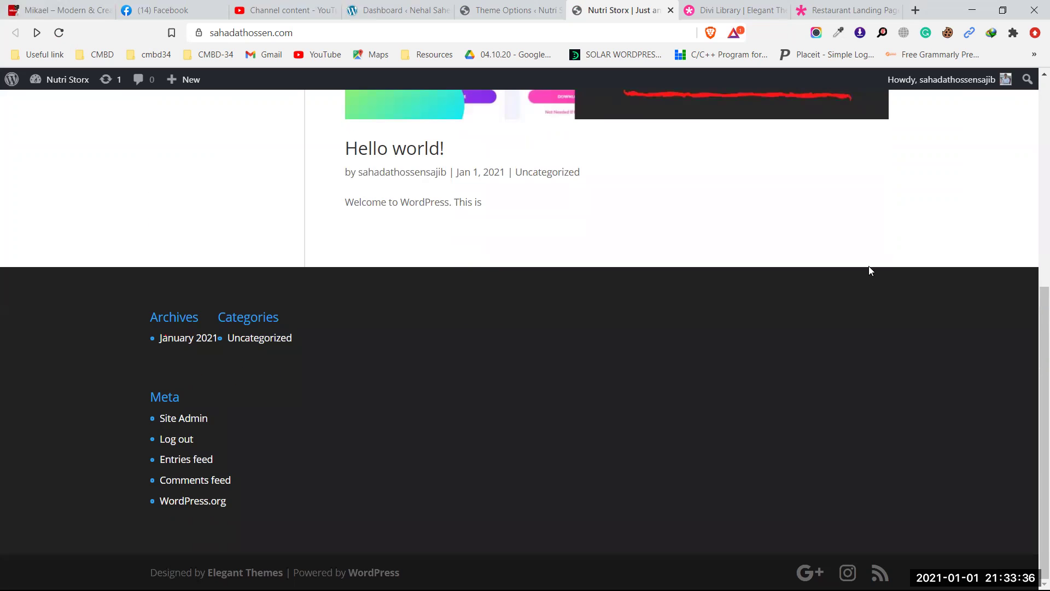
Recheck the Back To Top Button setting in the general Divi theme options
left_click(506, 10)
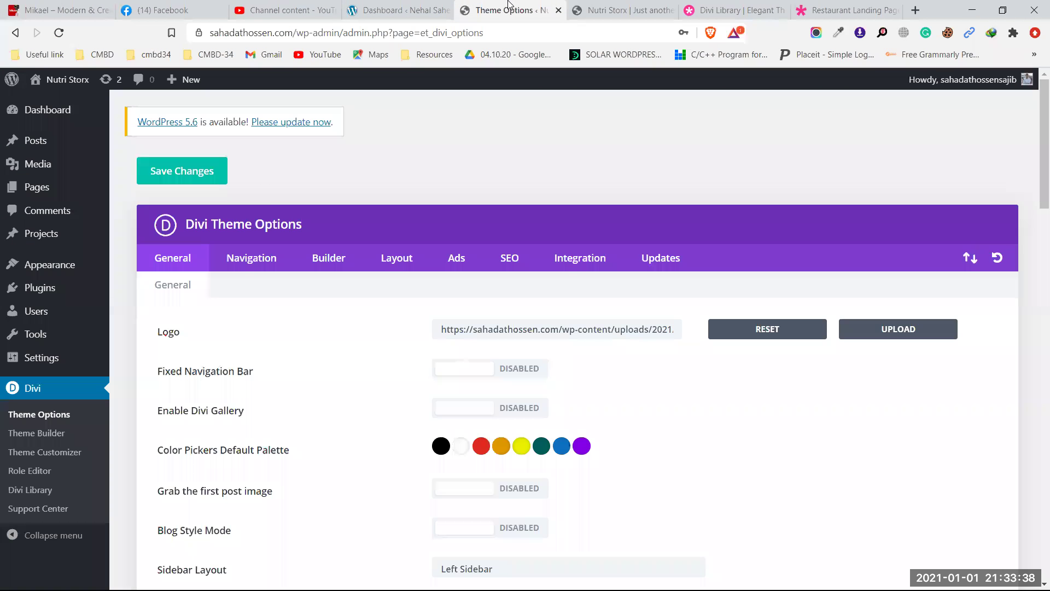
scroll(629, 309, "down", 14)
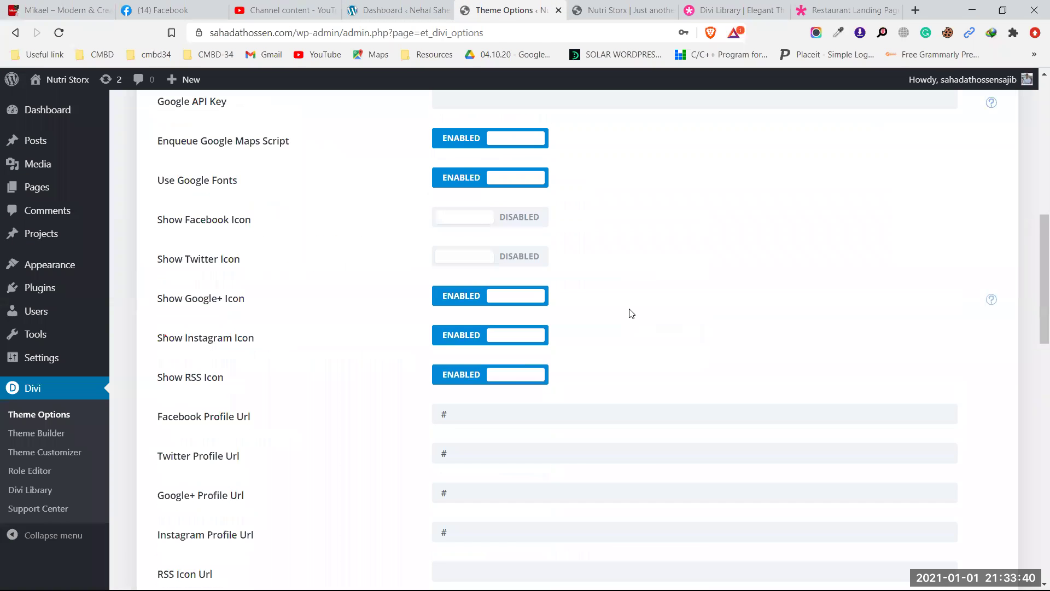
scroll(632, 313, "up", 4)
scroll(632, 313, "down", 9)
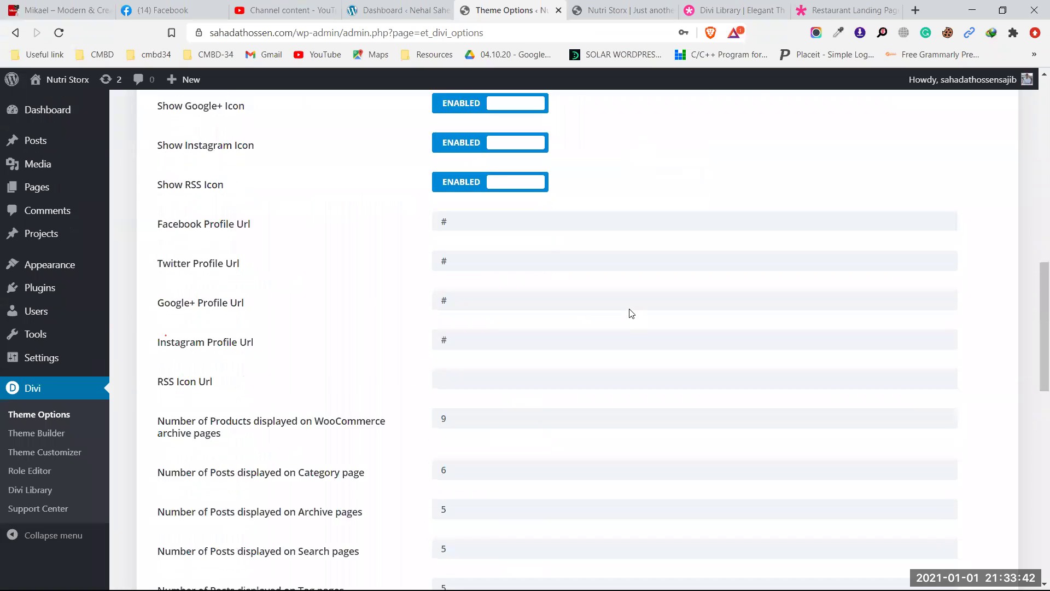
scroll(631, 312, "down", 4)
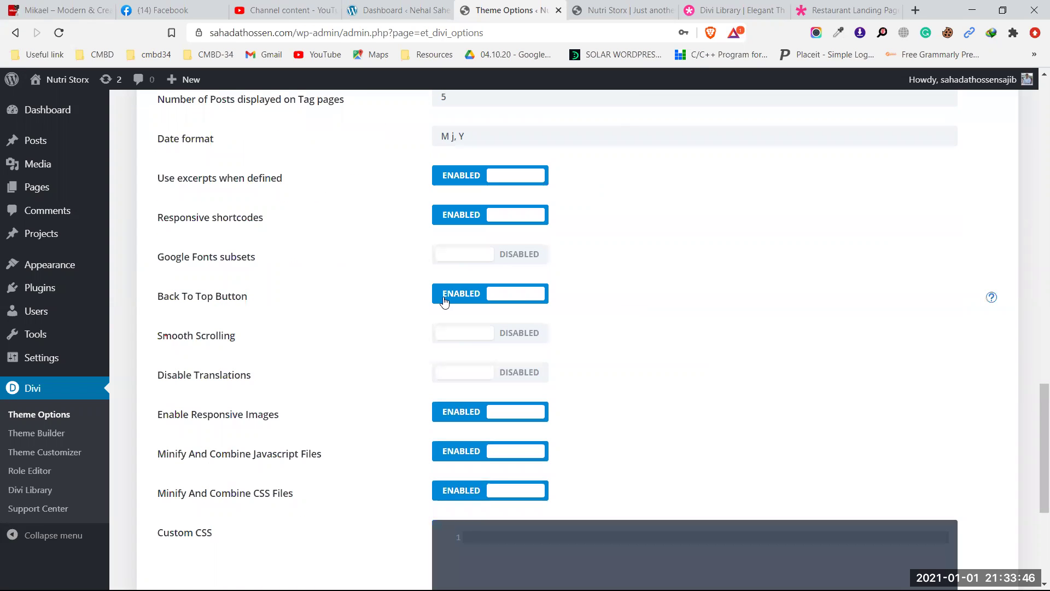
Save the Divi theme options with the Back To Top Button enabled
scroll(465, 315, "up", 2)
scroll(465, 315, "up", 20)
left_click(195, 179)
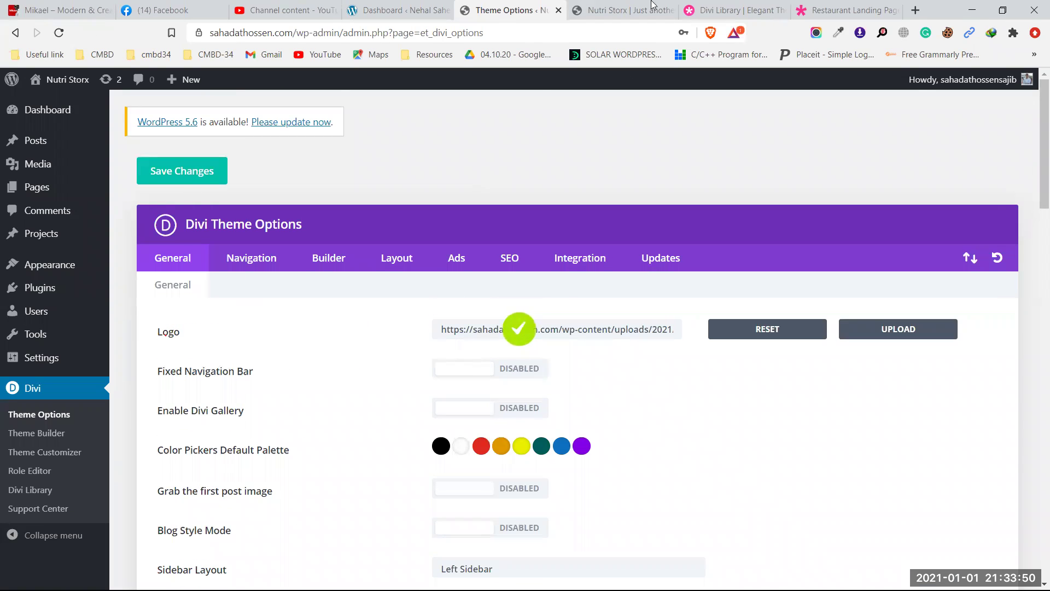
Reload the live home page and go through it repeatedly between header and footer to look for the back-to-top button
left_click(652, 6)
left_click(62, 32)
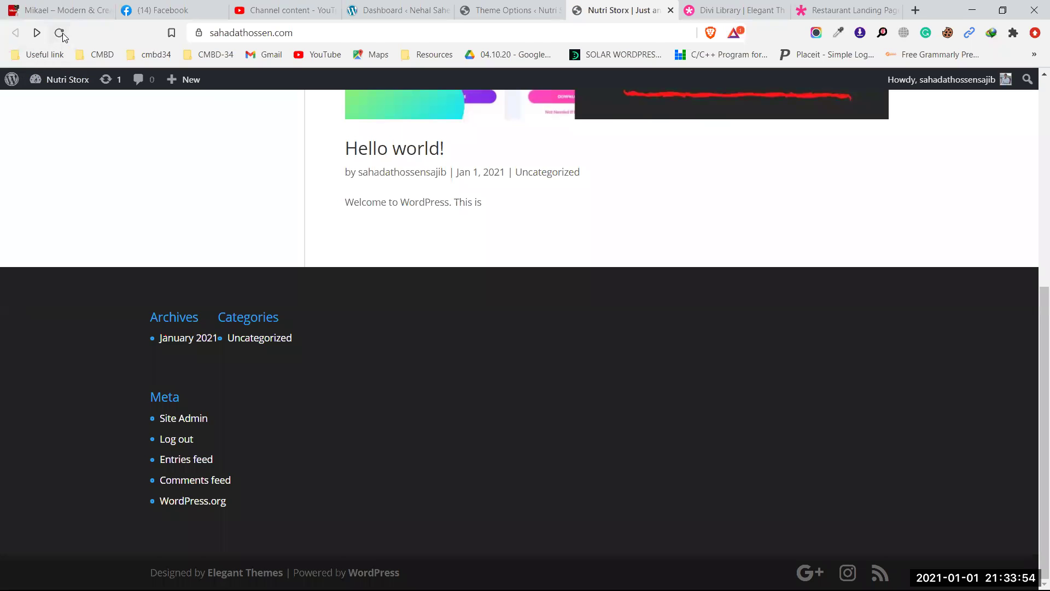
scroll(858, 260, "up", 7)
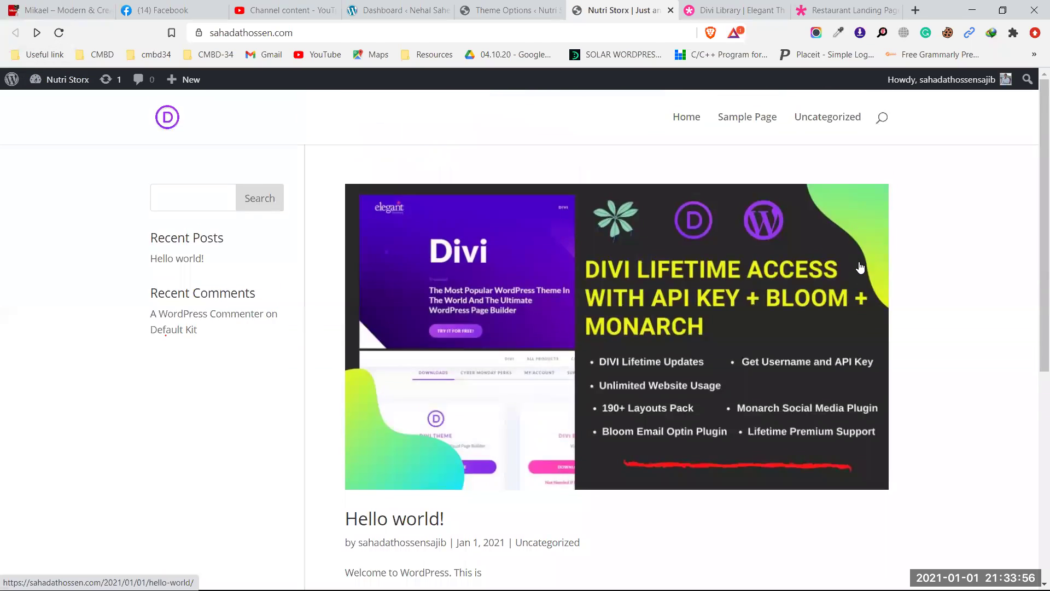
scroll(859, 267, "down", 7)
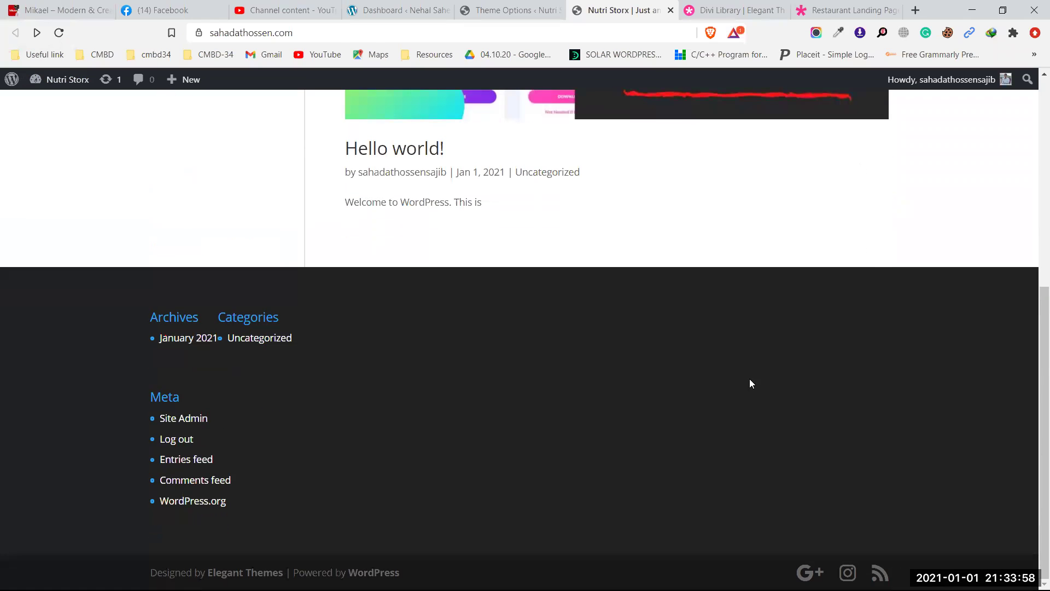
scroll(889, 266, "up", 7)
scroll(739, 356, "down", 7)
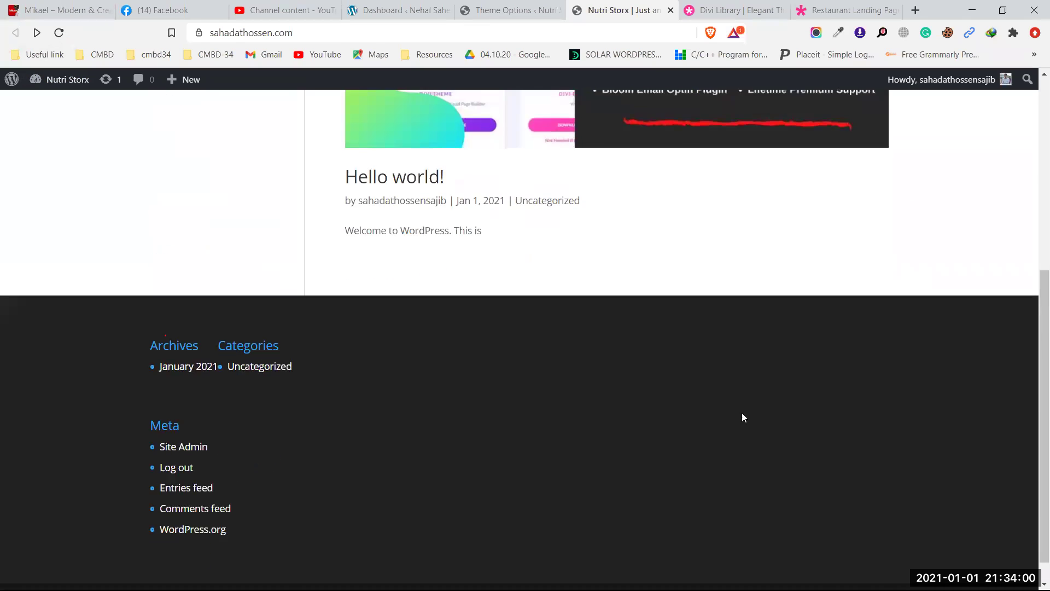
scroll(558, 339, "up", 7)
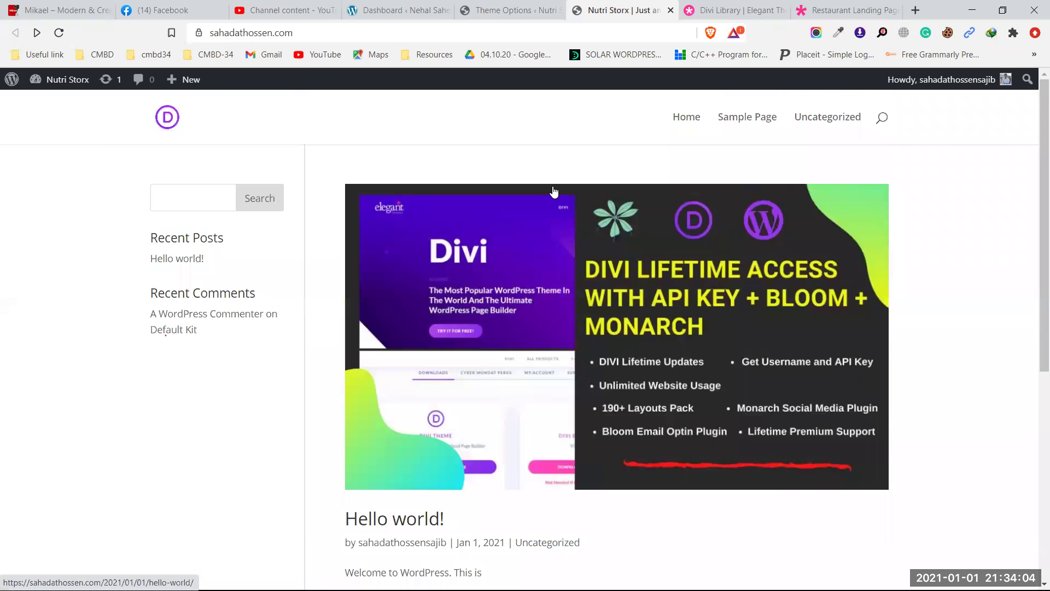
scroll(558, 301, "down", 7)
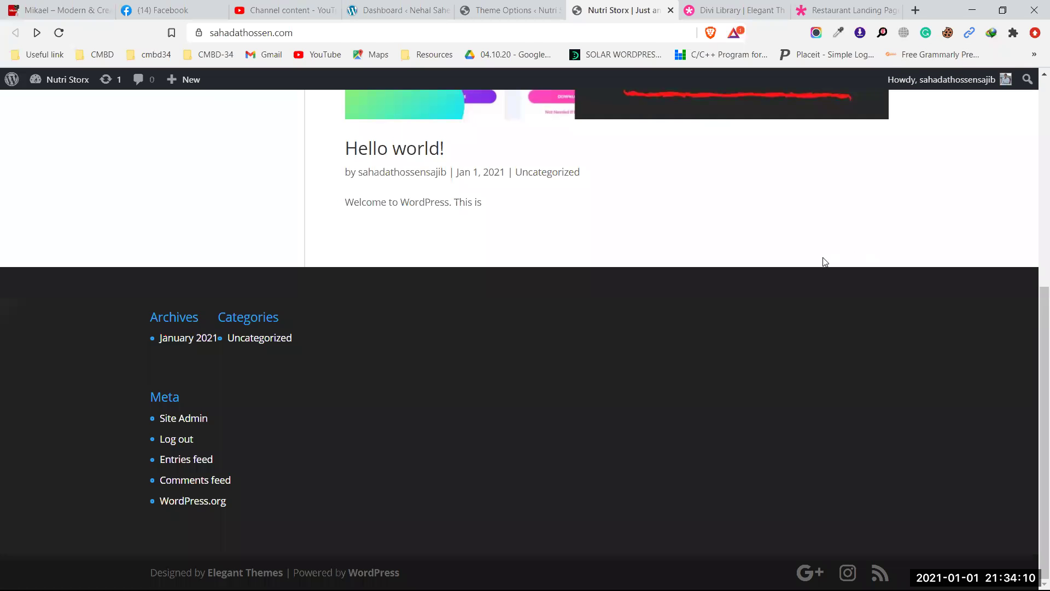
Look through the Restaurant Landing Page live demo from header to footer for a back-to-top button
left_click(829, 9)
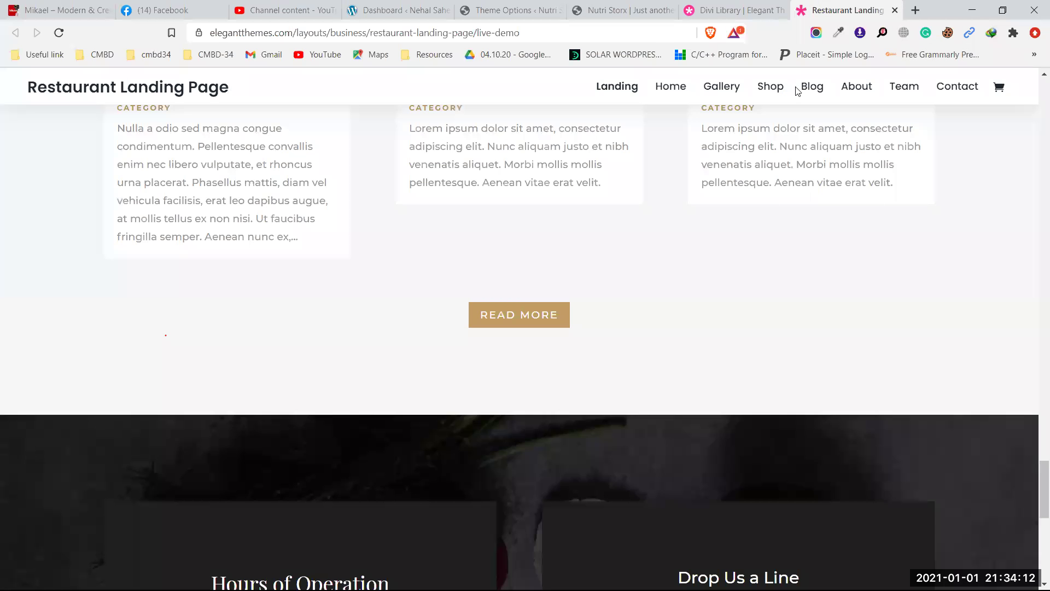
scroll(775, 295, "up", 15)
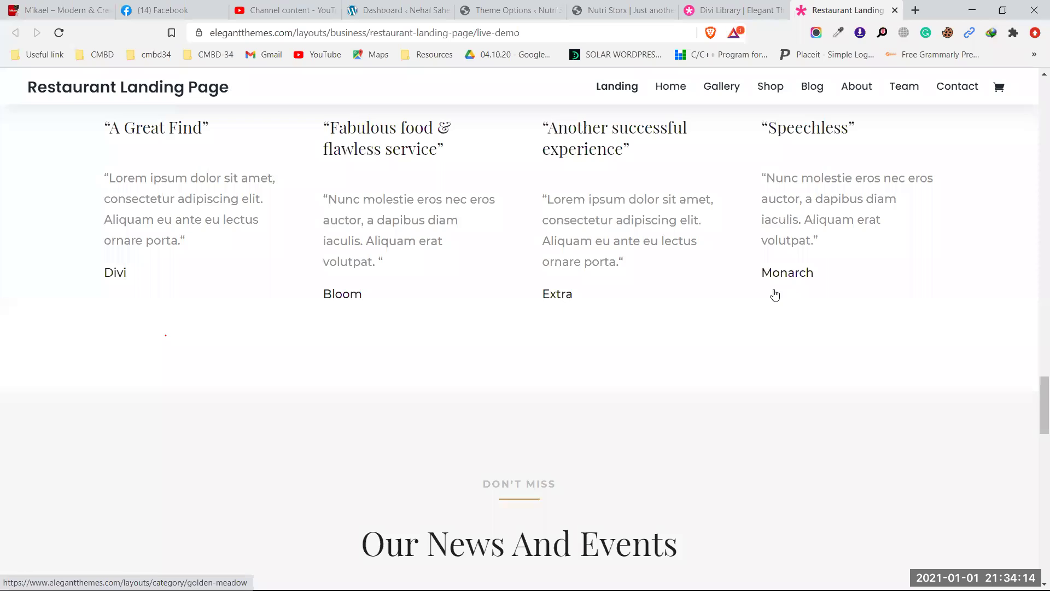
scroll(776, 294, "up", 8)
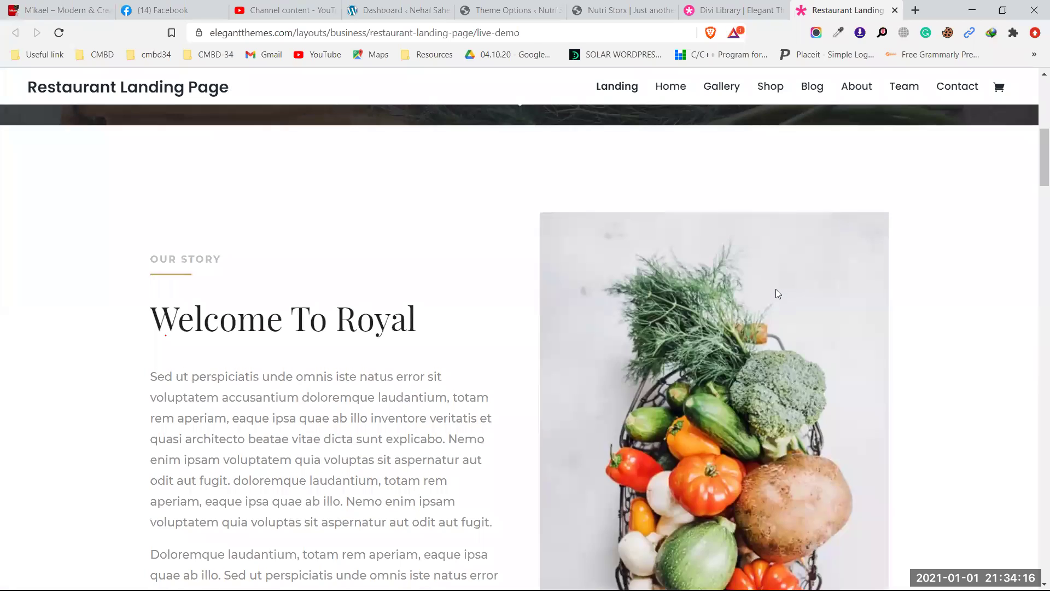
scroll(776, 294, "down", 5)
scroll(775, 288, "down", 15)
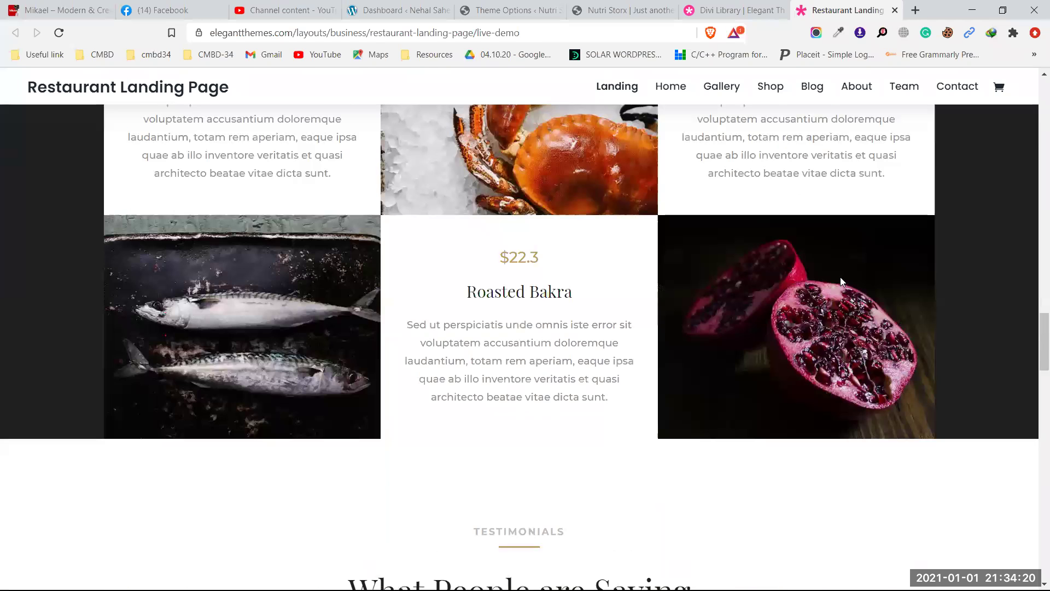
scroll(842, 282, "down", 20)
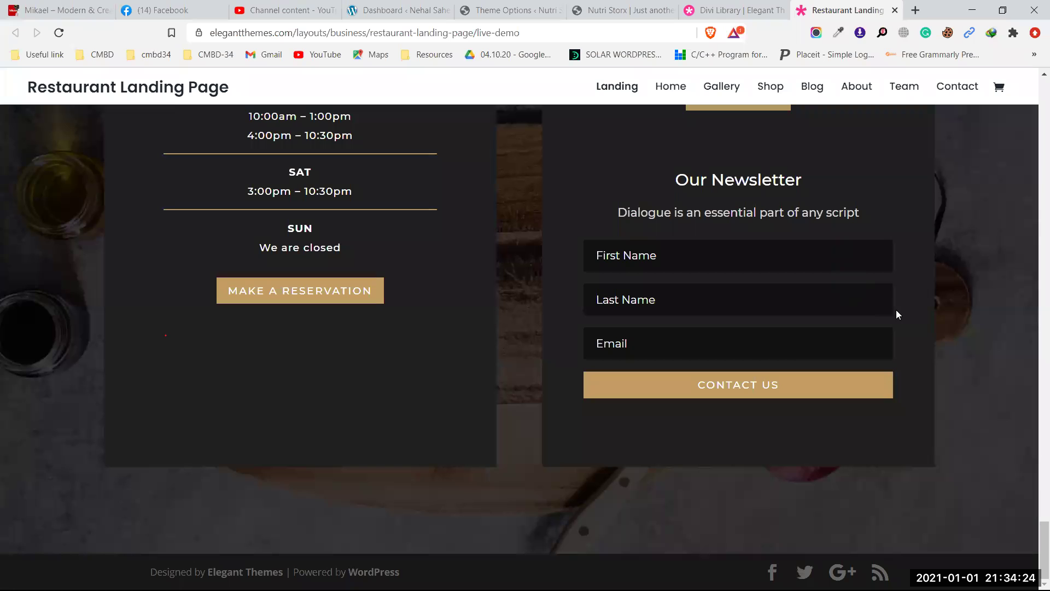
scroll(979, 401, "up", 3)
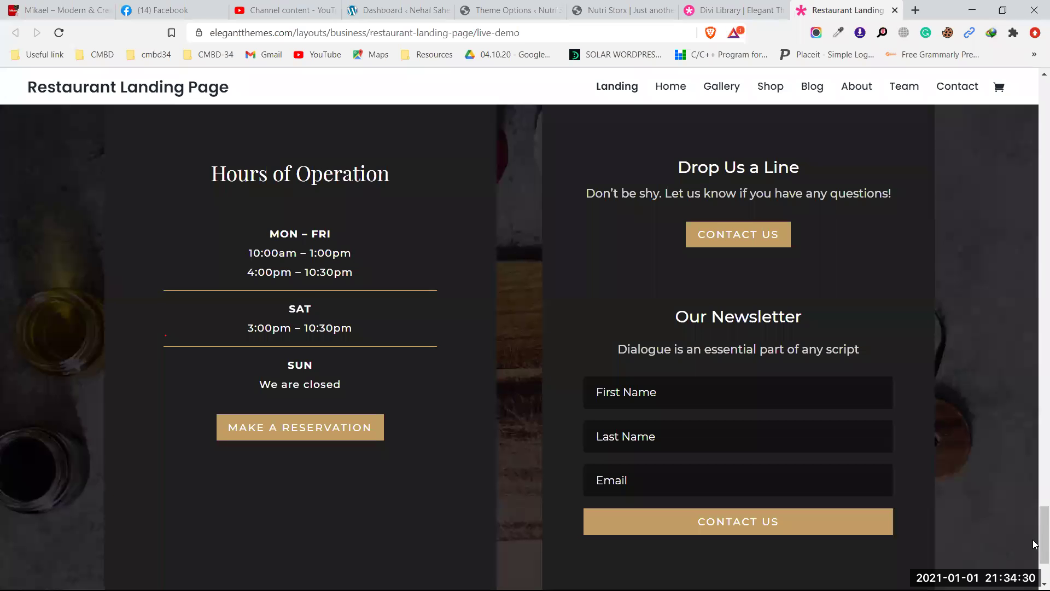
scroll(1032, 400, "up", 7)
scroll(1034, 402, "up", 15)
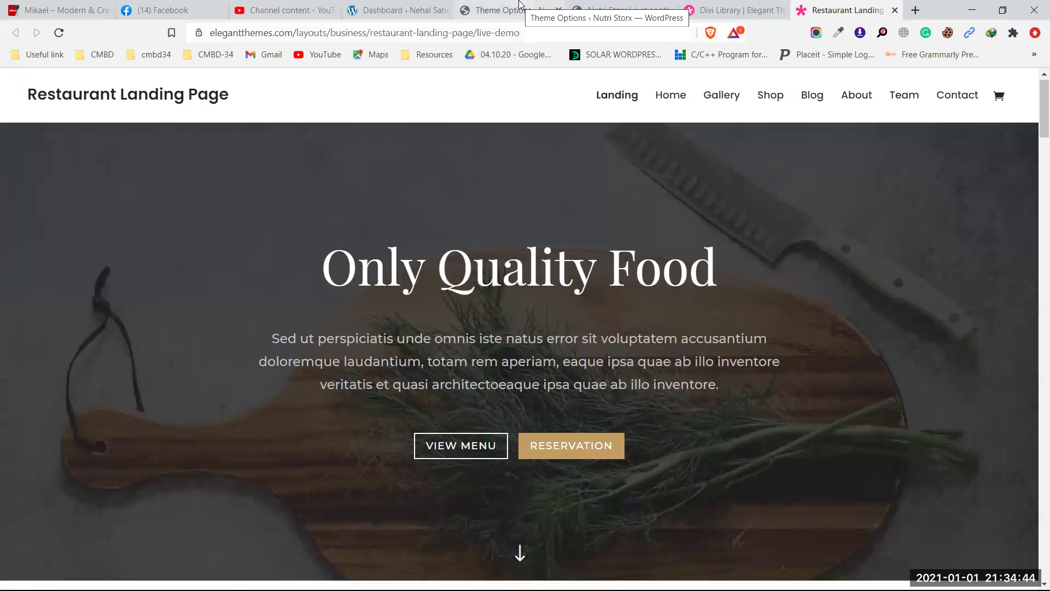
Return to the live Nutri Storx home page and compare its length and scrolling behaviour down to the footer
left_click(519, 6)
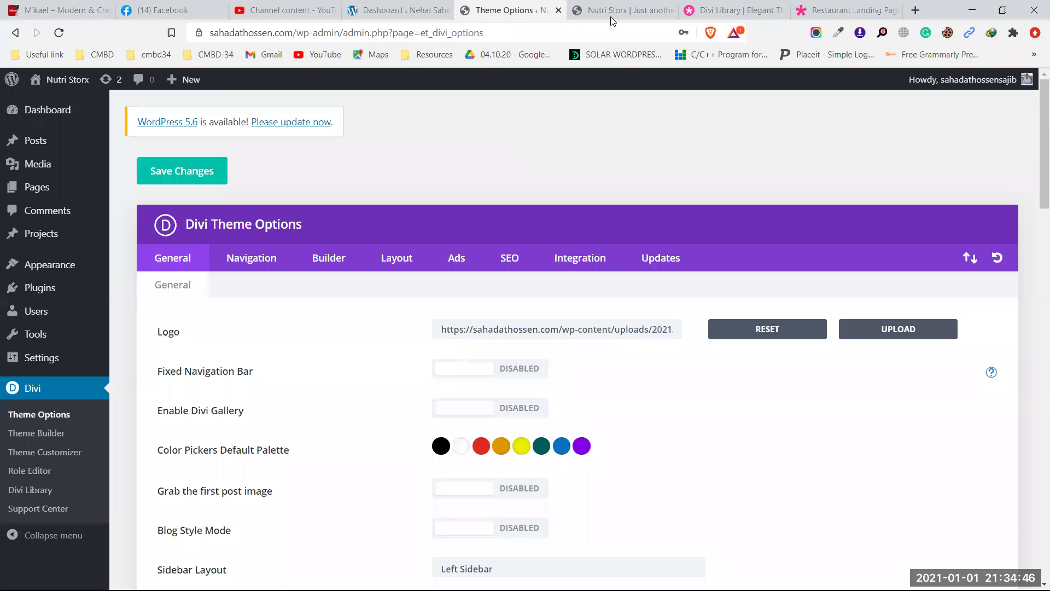
left_click(622, 7)
scroll(553, 329, "up", 7)
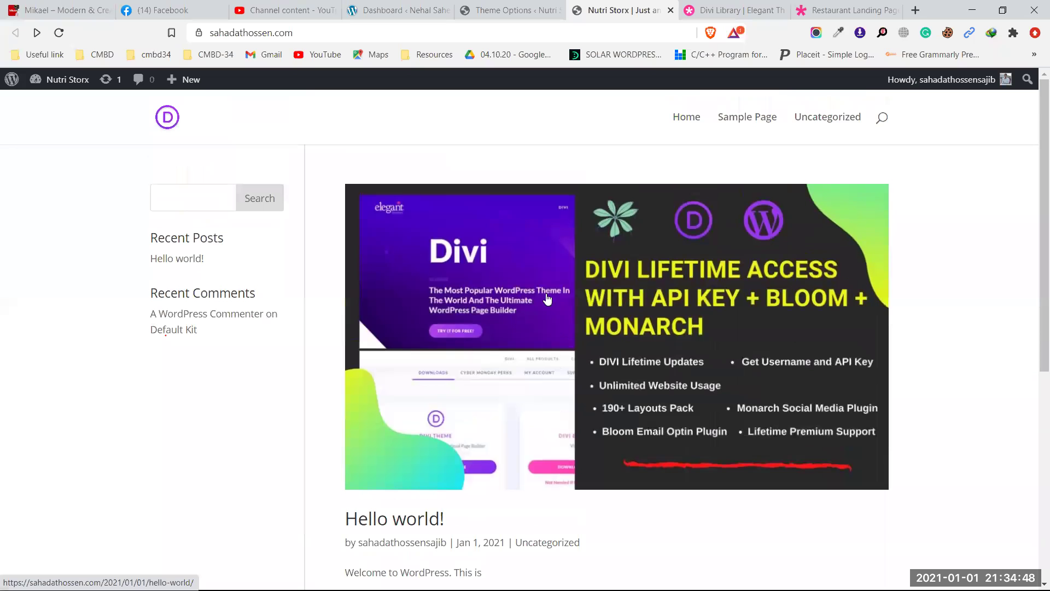
scroll(674, 241, "down", 8)
scroll(674, 251, "up", 8)
scroll(675, 252, "down", 5)
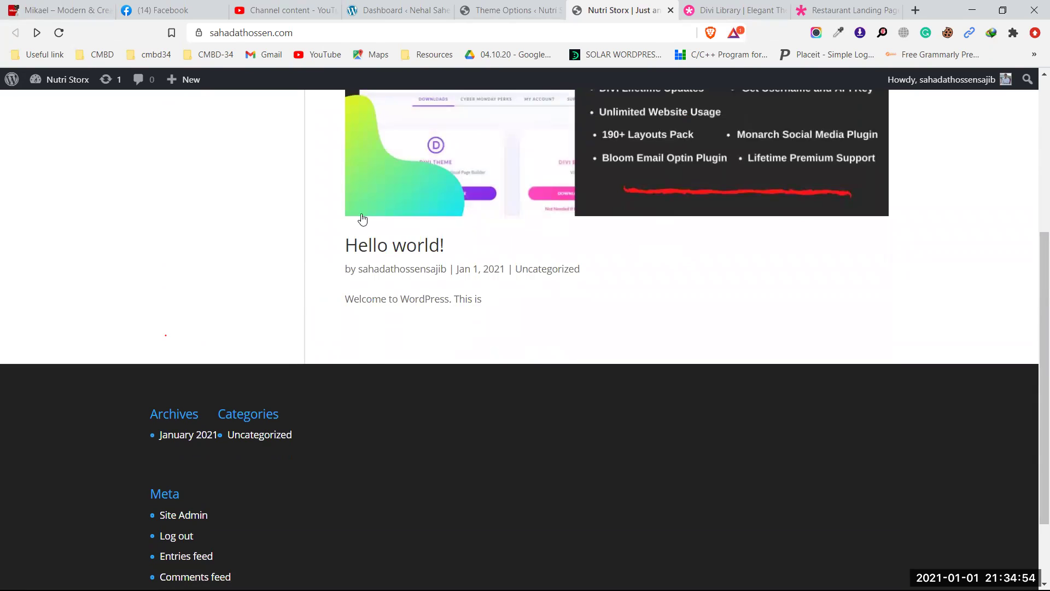
scroll(960, 399, "down", 2)
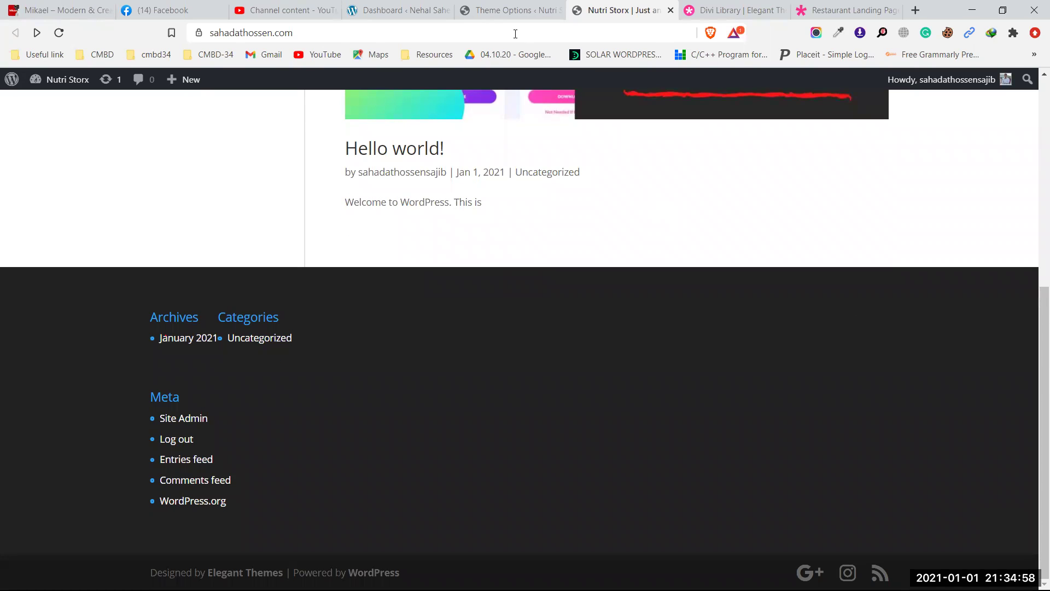
Enable Smooth Scrolling in the general Divi theme options
left_click(481, 8)
scroll(613, 317, "down", 14)
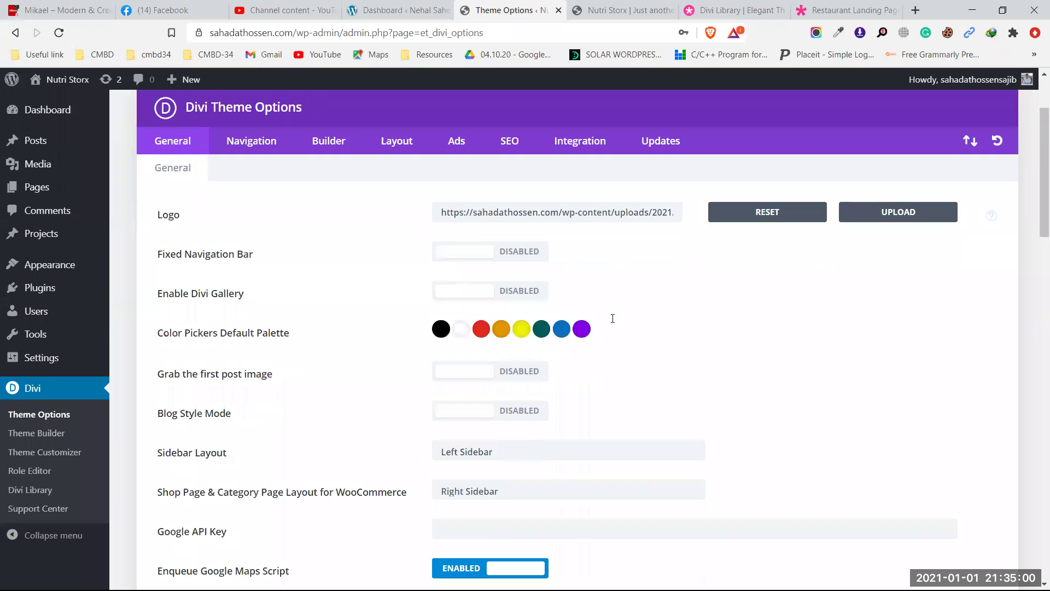
scroll(613, 318, "down", 10)
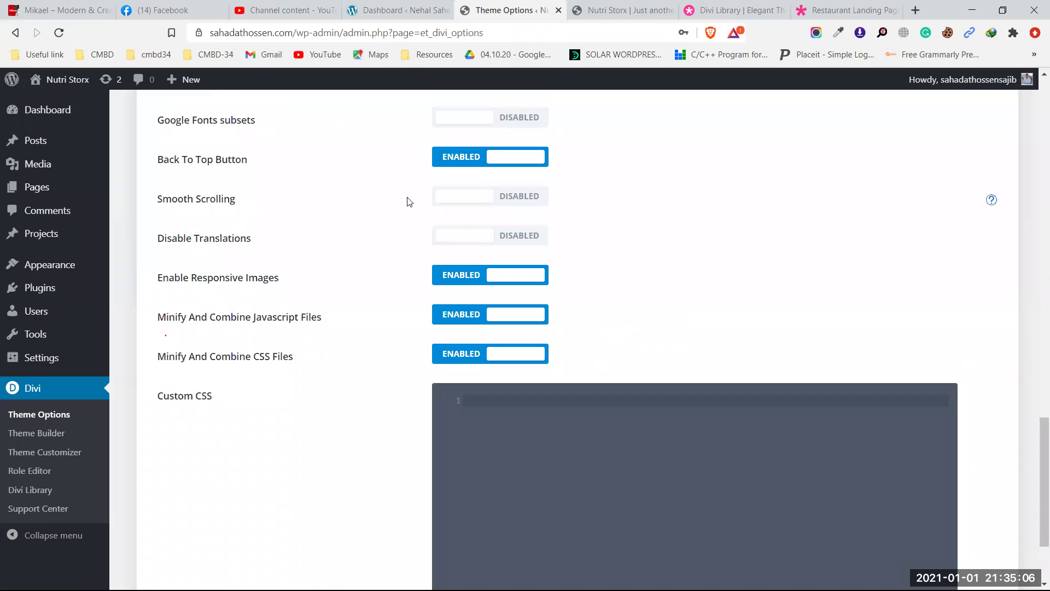
left_click(522, 199)
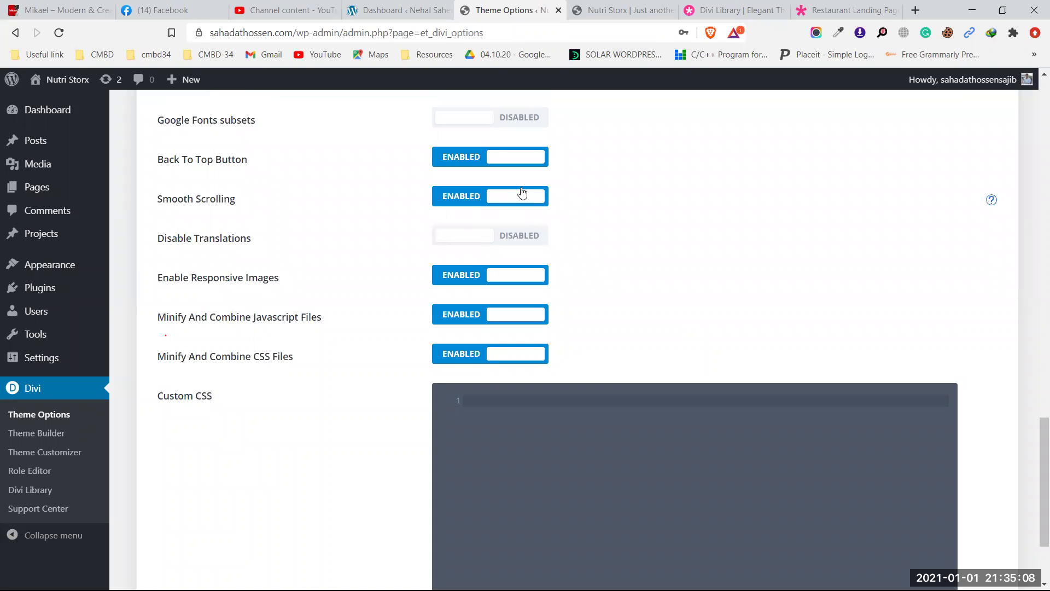
Go up and down the live home page to examine how it scrolls
left_click(623, 10)
scroll(583, 289, "up", 5)
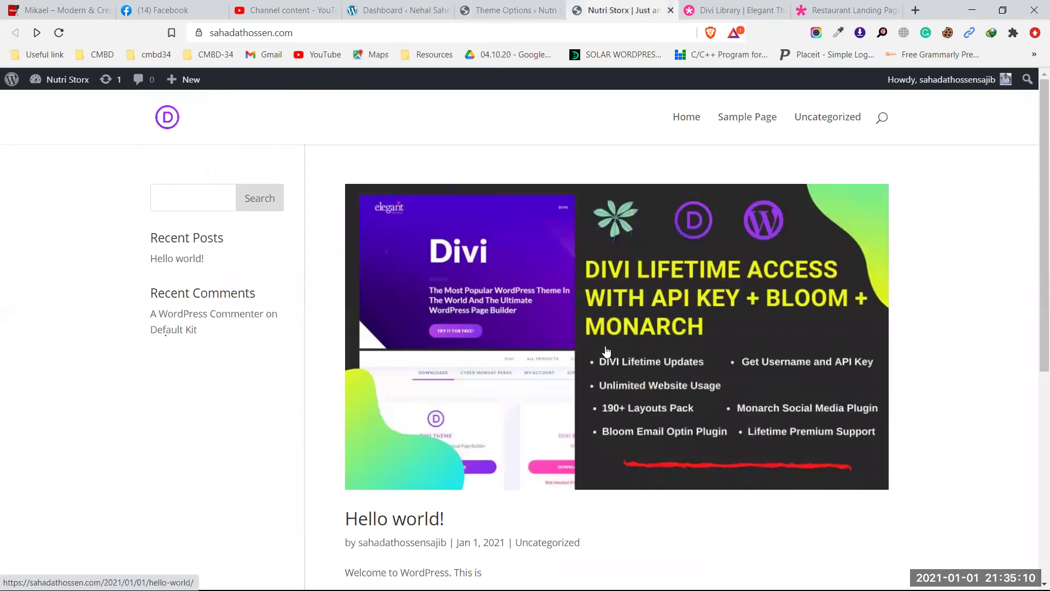
scroll(605, 352, "down", 5)
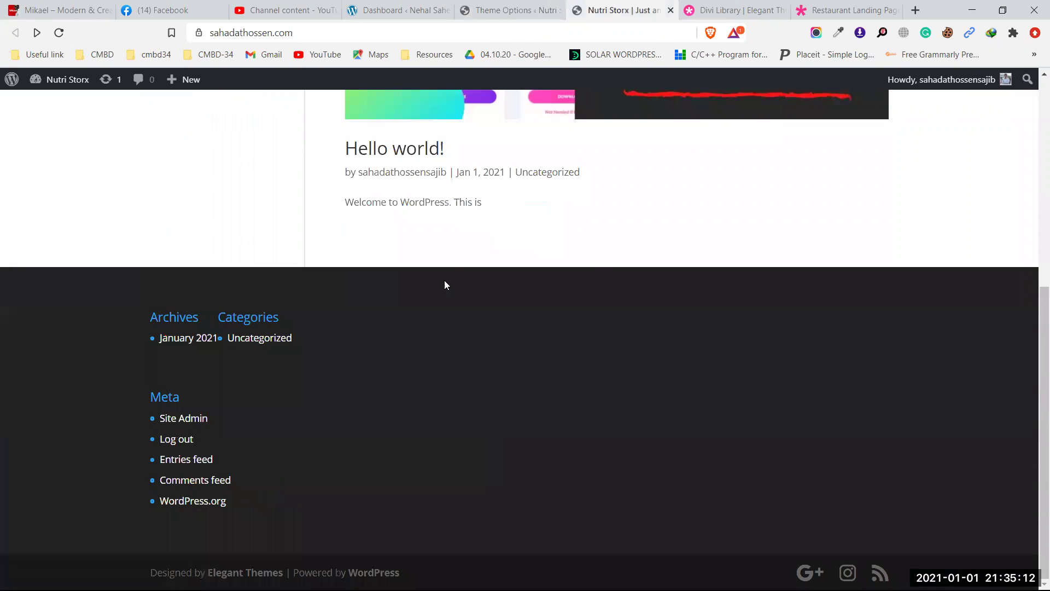
Review the Enable Responsive Images option and examine the home page's post image at phone width, restoring the full-size window at the end
left_click(511, 7)
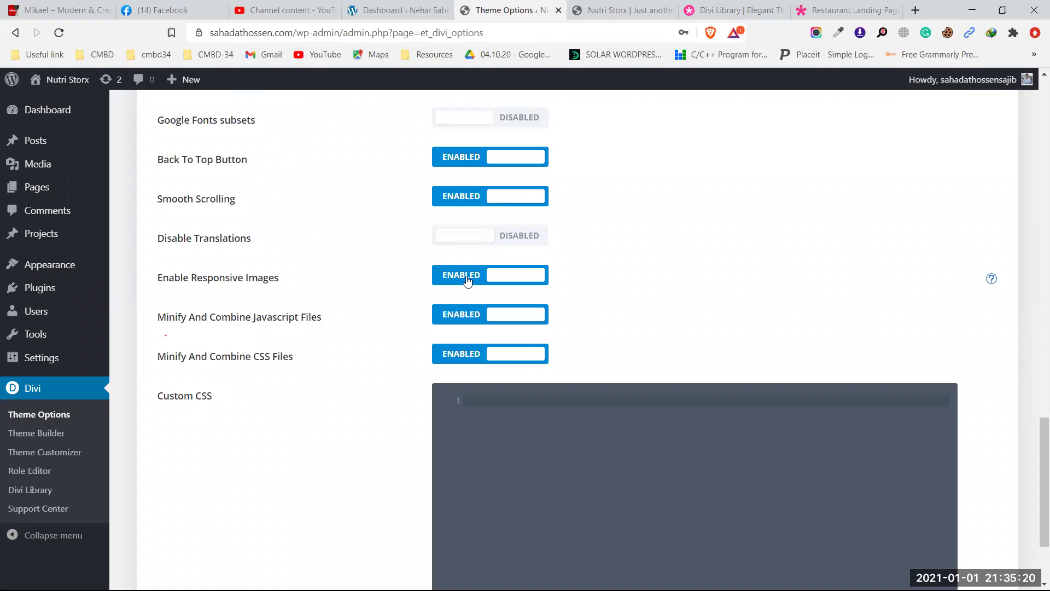
left_click(618, 11)
scroll(571, 279, "up", 2)
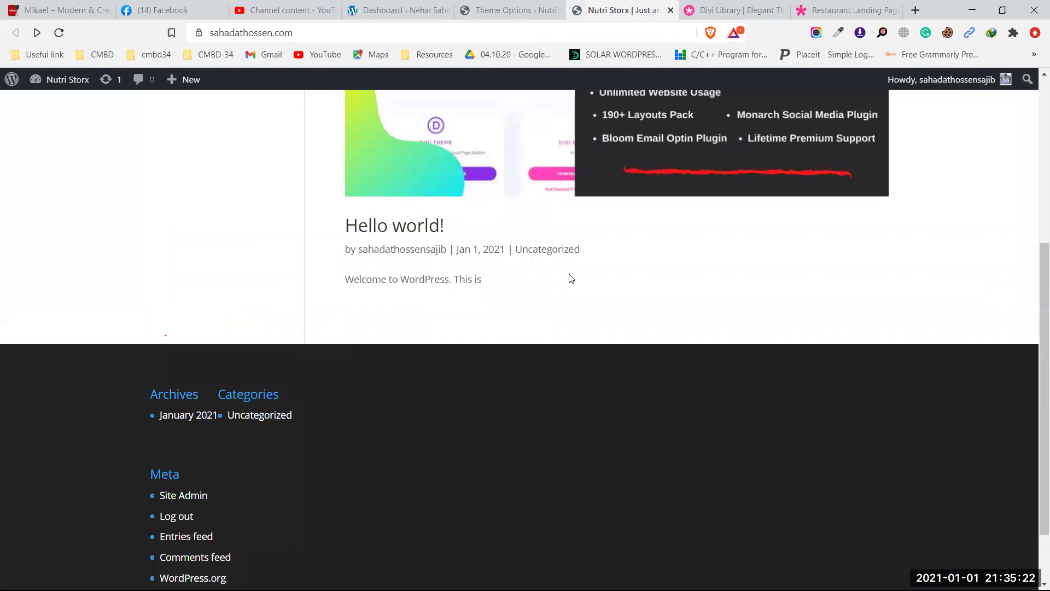
scroll(571, 279, "up", 5)
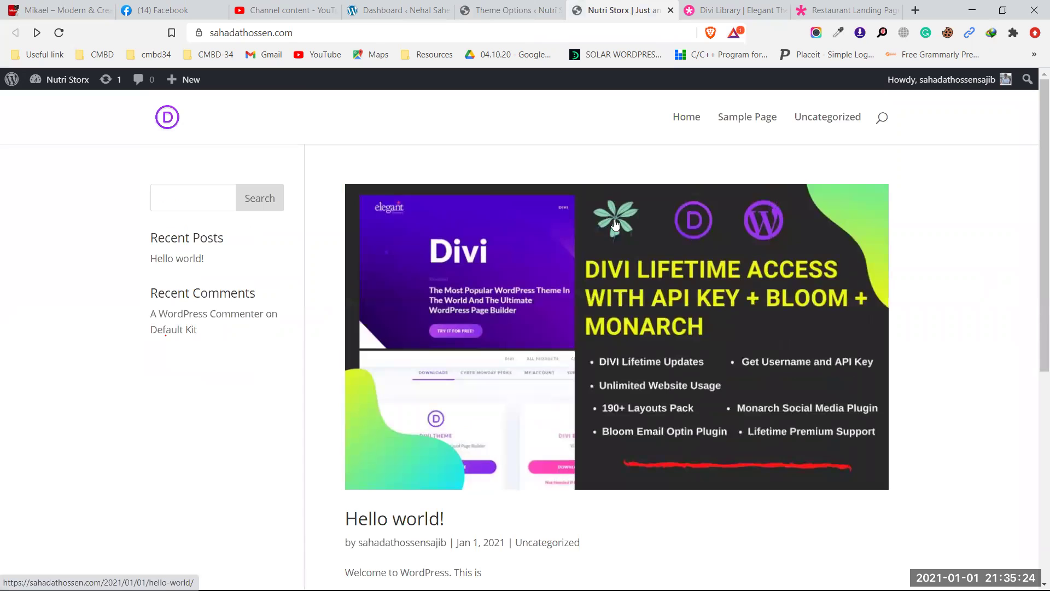
left_click(1003, 10)
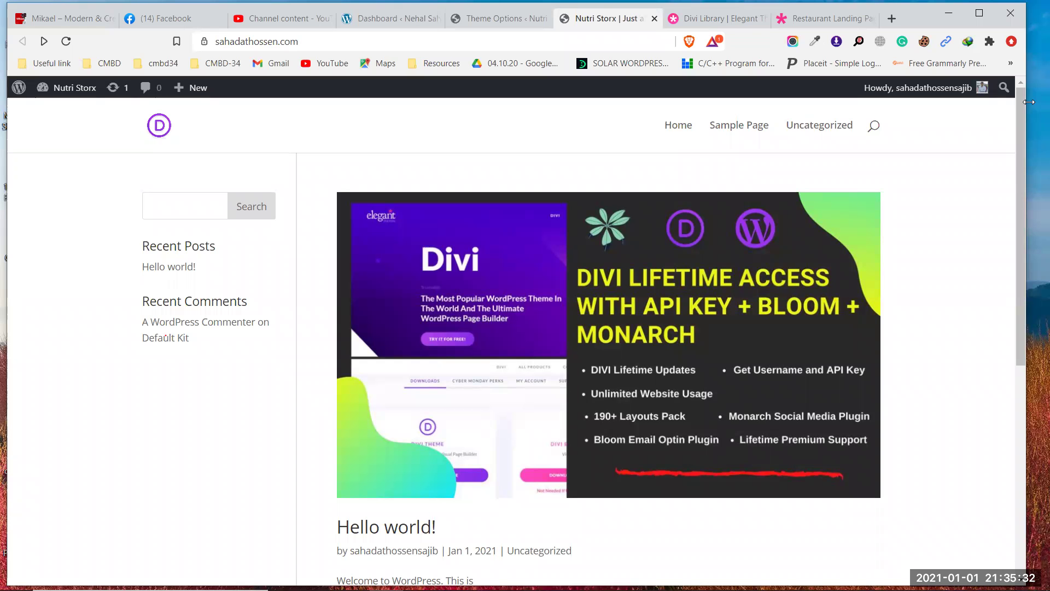
left_click_drag(1029, 102, 274, 126)
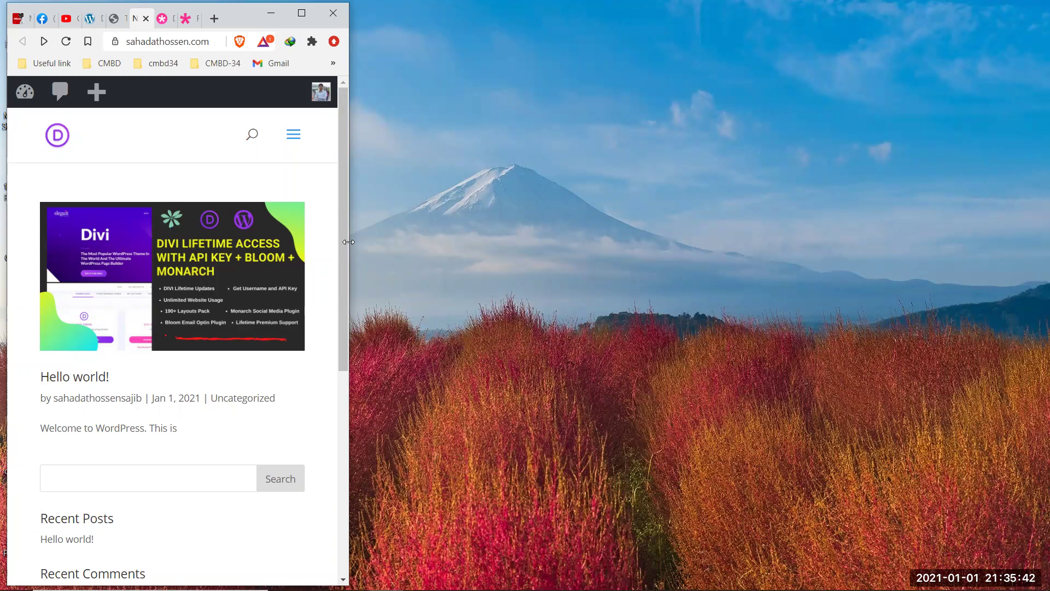
left_click(302, 12)
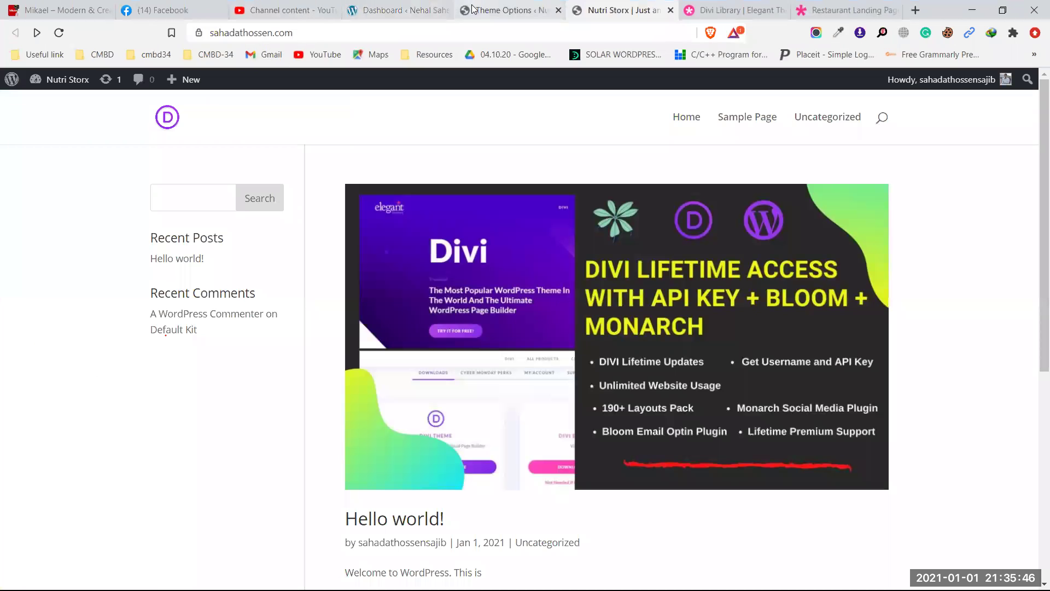
Disable the Enable Responsive Images option in the Divi theme options and save the changes
left_click(512, 10)
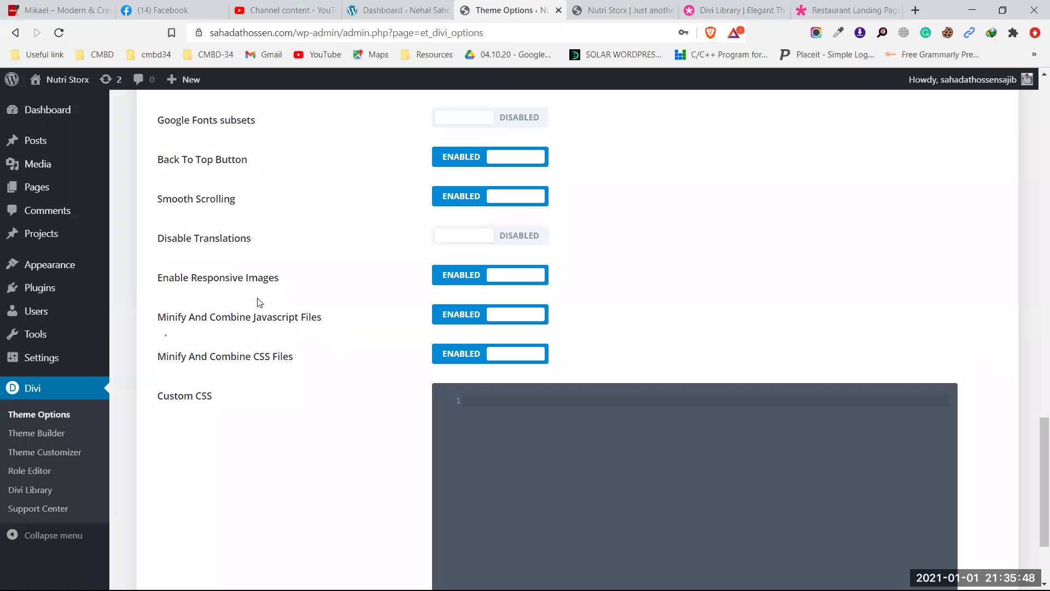
left_click(460, 277)
scroll(457, 306, "up", 6)
scroll(457, 306, "up", 15)
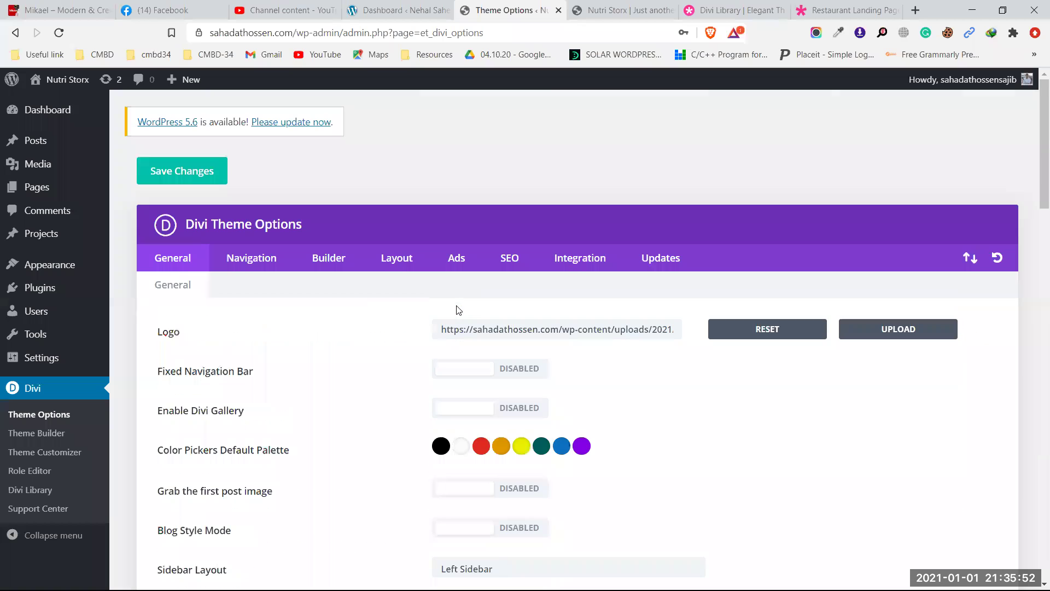
left_click(200, 168)
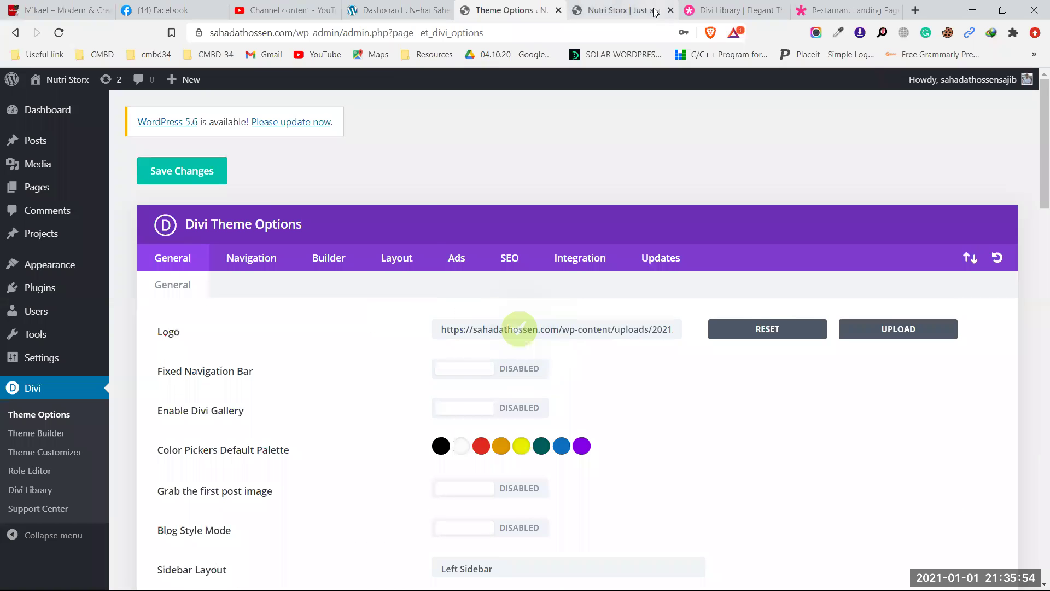
Reload the live home page and examine the Hello world! post image at phone width and at desktop width
key("ctrl+Tab")
left_click(57, 36)
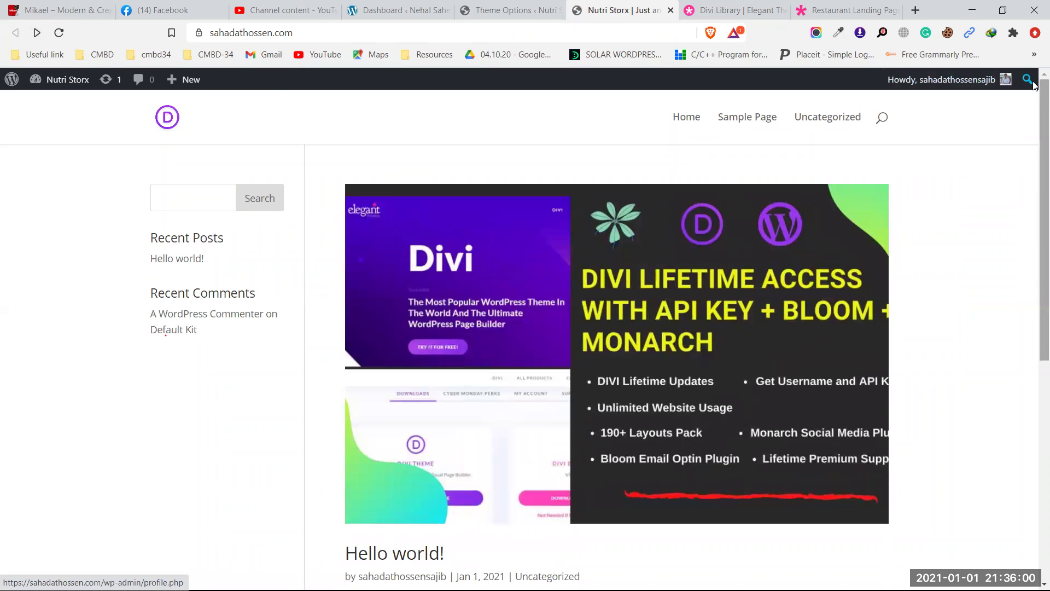
left_click(1003, 10)
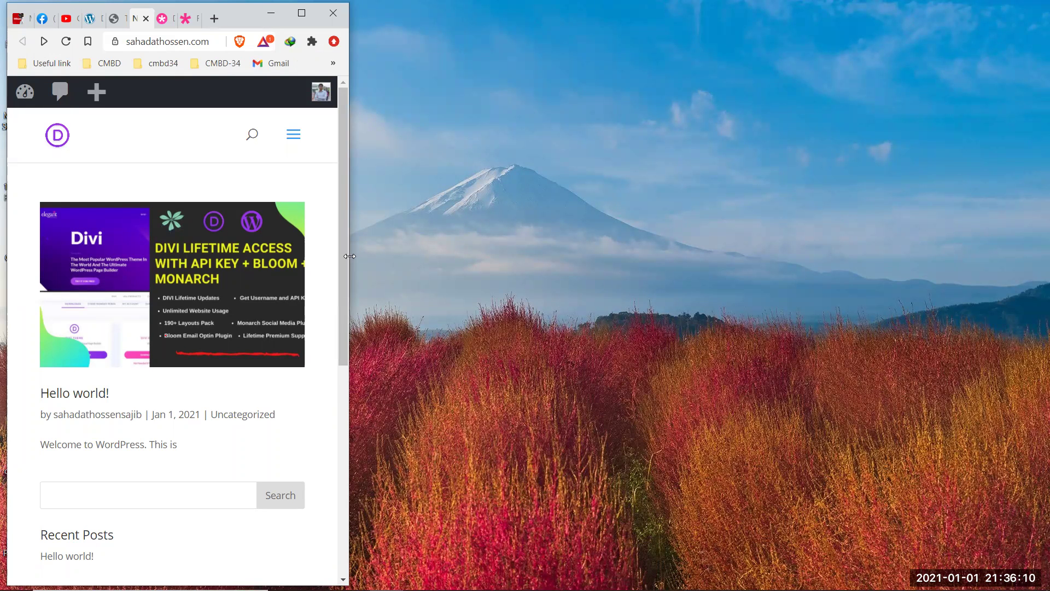
left_click_drag(349, 256, 1027, 245)
scroll(763, 312, "down", 3)
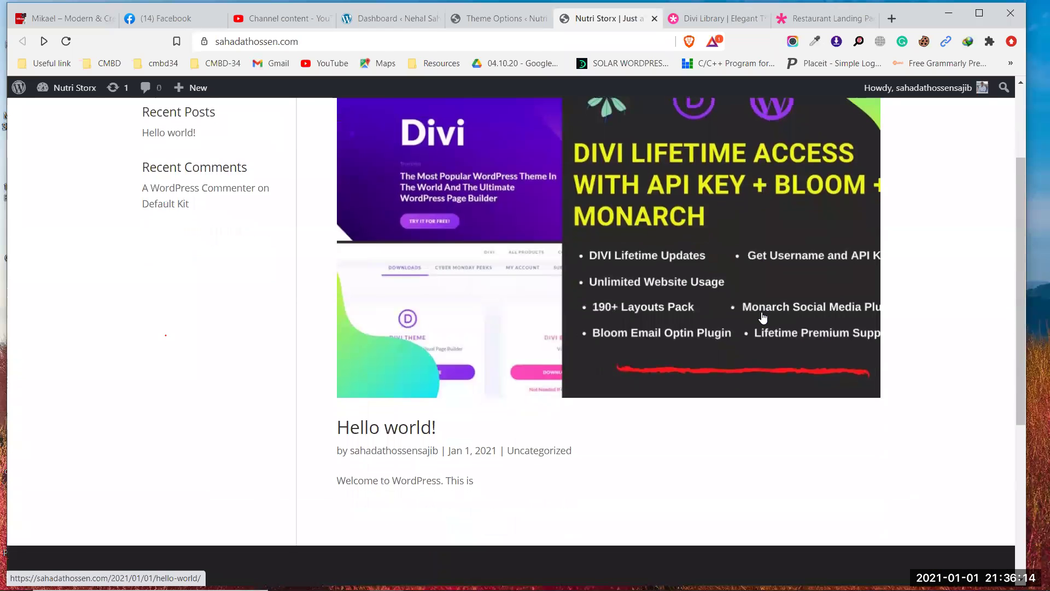
Return to the Divi theme options and turn the Enable Responsive Images option back on
scroll(763, 317, "up", 2)
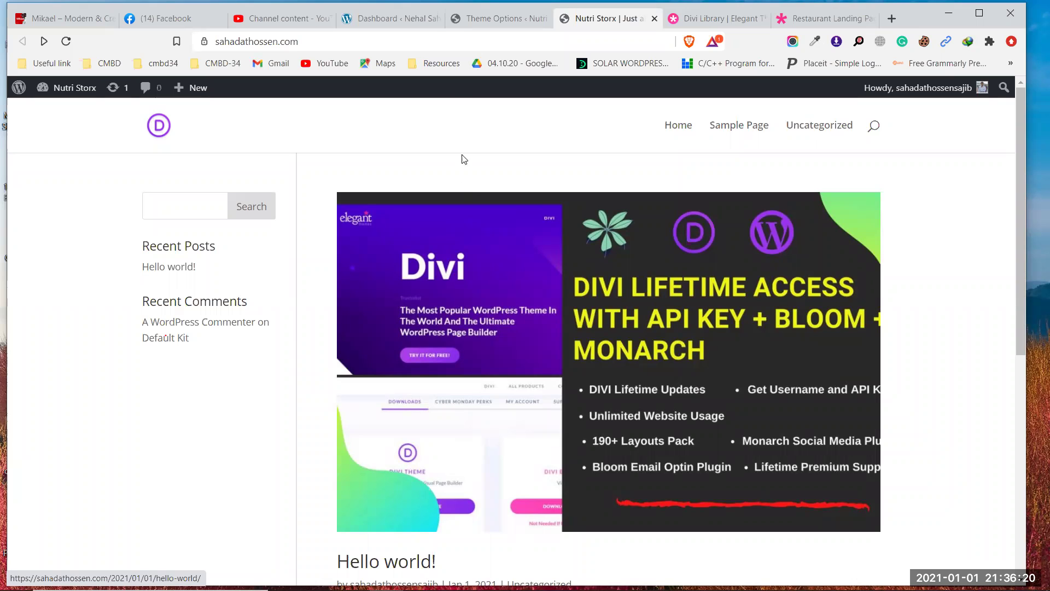
left_click(474, 20)
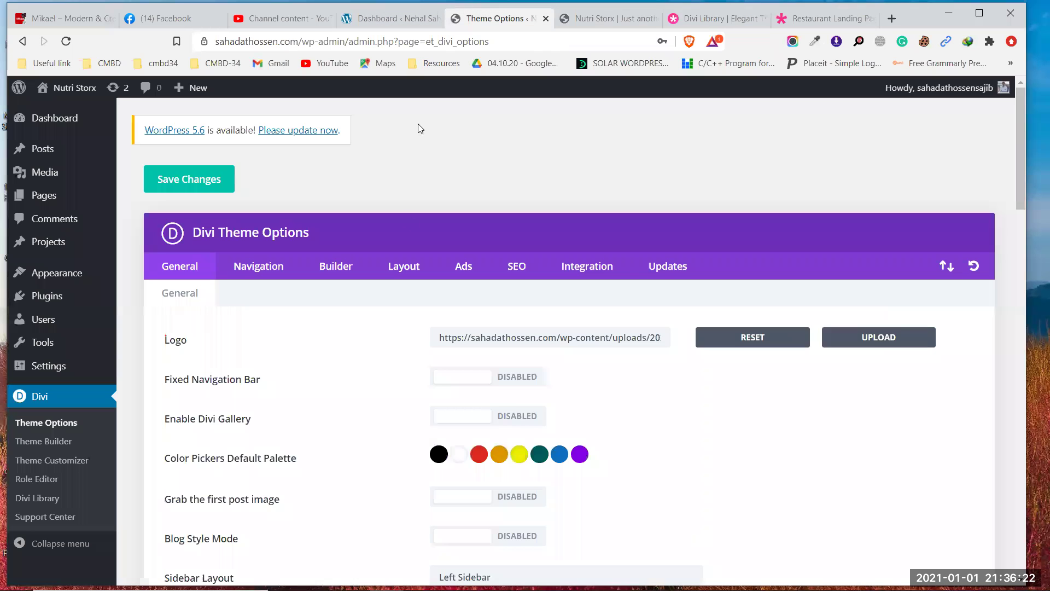
scroll(432, 328, "down", 9)
scroll(432, 328, "down", 14)
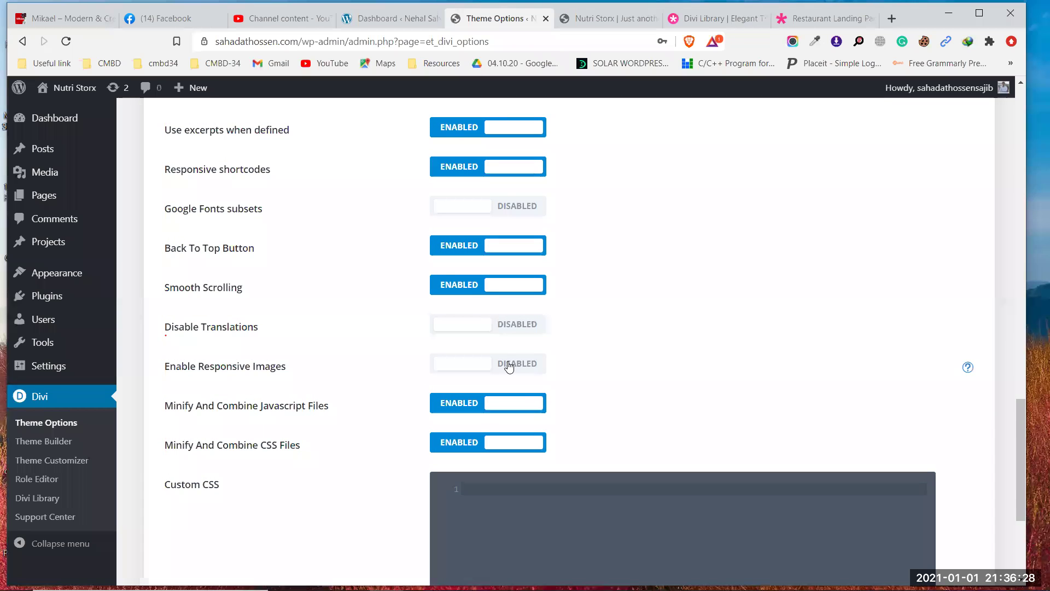
left_click(510, 368)
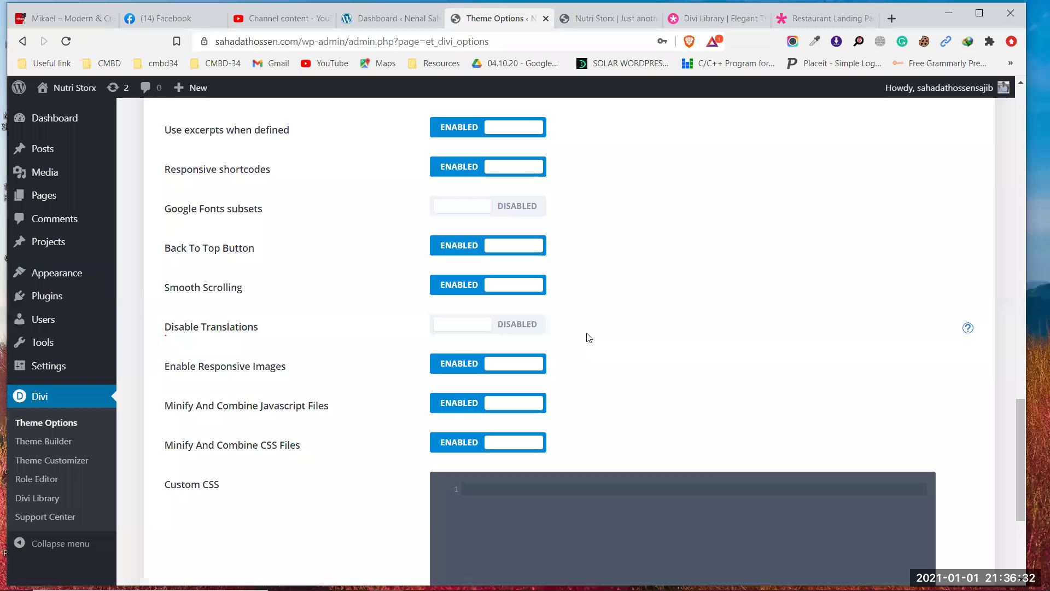
Look over the remaining general options, maximize the browser window and open the Navigation settings of the Divi theme options
scroll(586, 335, "up", 1)
scroll(586, 336, "down", 3)
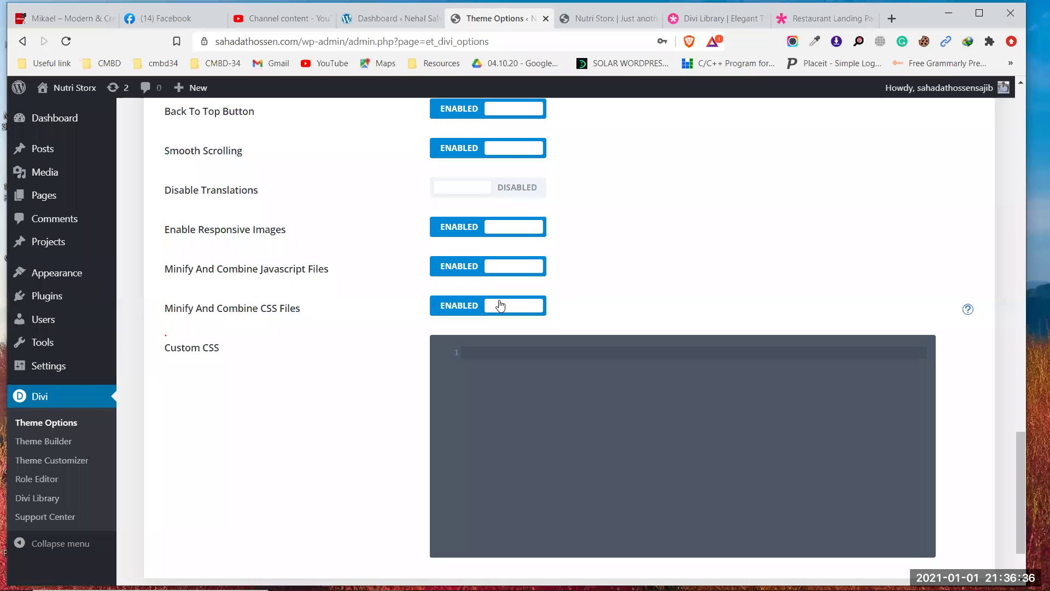
scroll(402, 321, "up", 15)
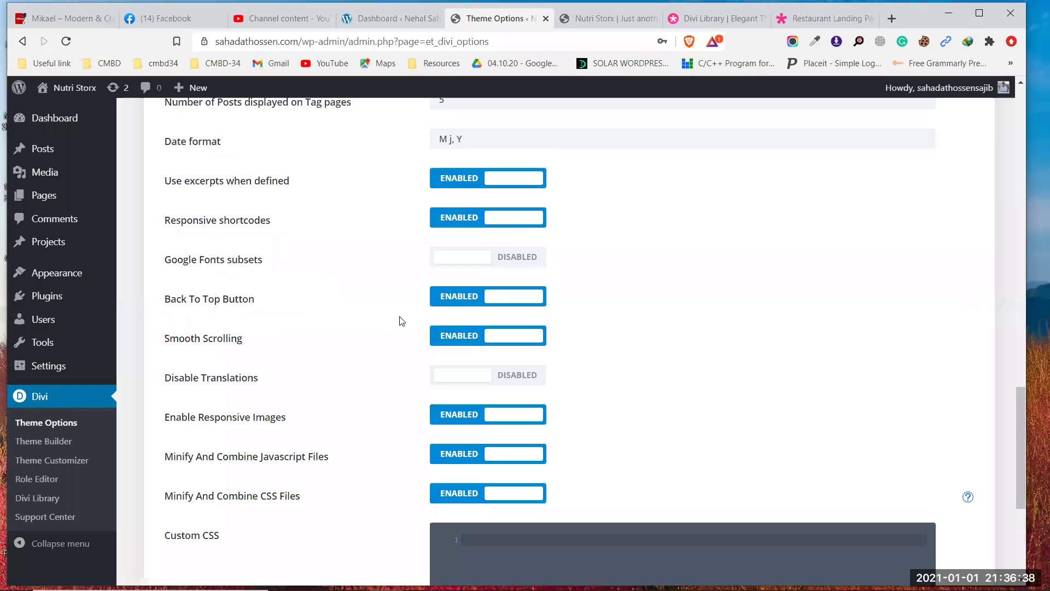
scroll(402, 322, "up", 10)
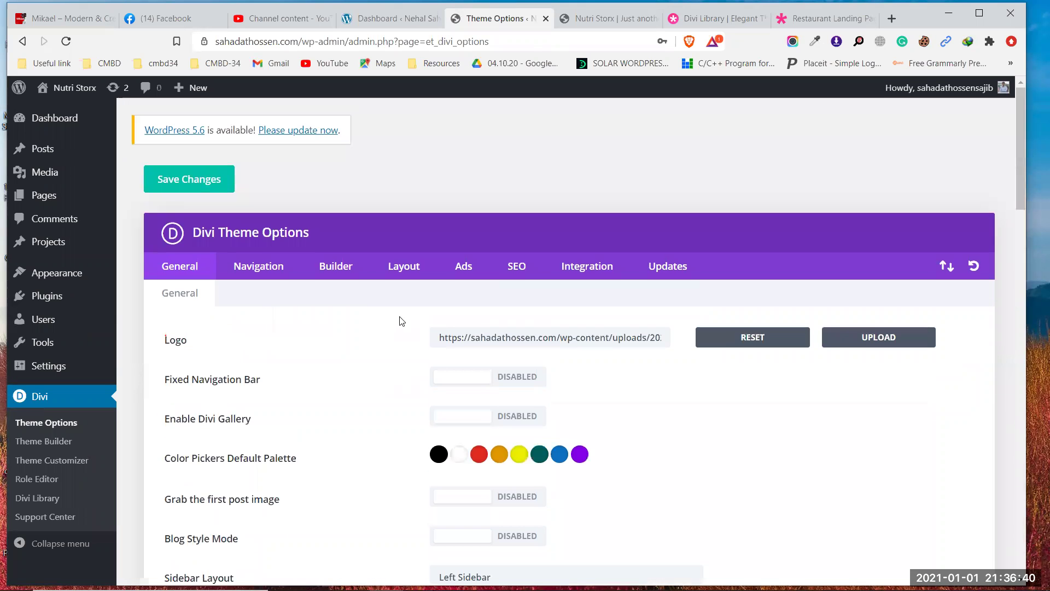
left_click(979, 12)
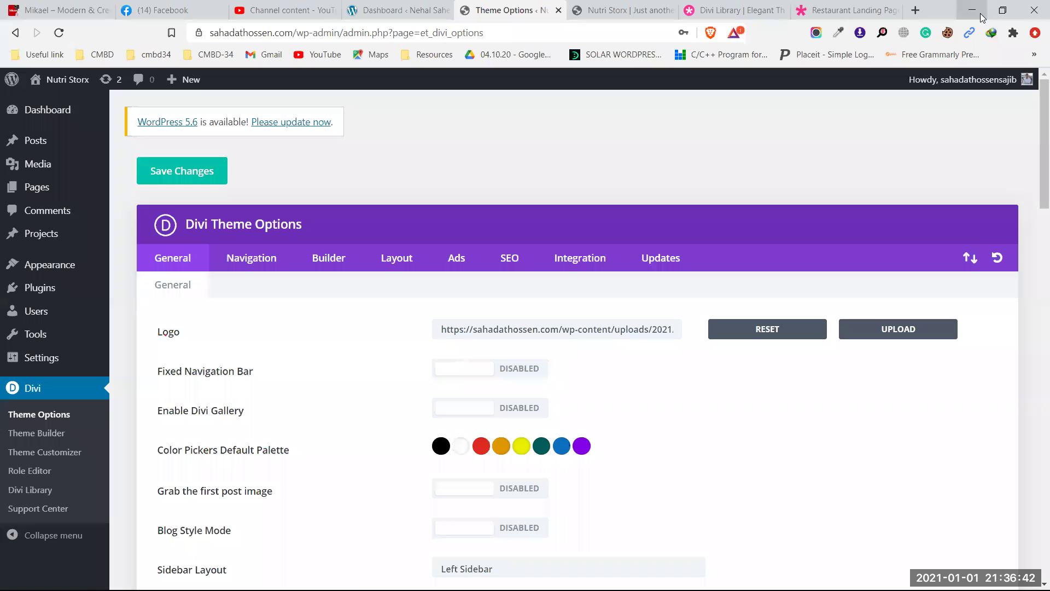
scroll(446, 323, "down", 8)
scroll(446, 323, "up", 8)
scroll(452, 323, "down", 1)
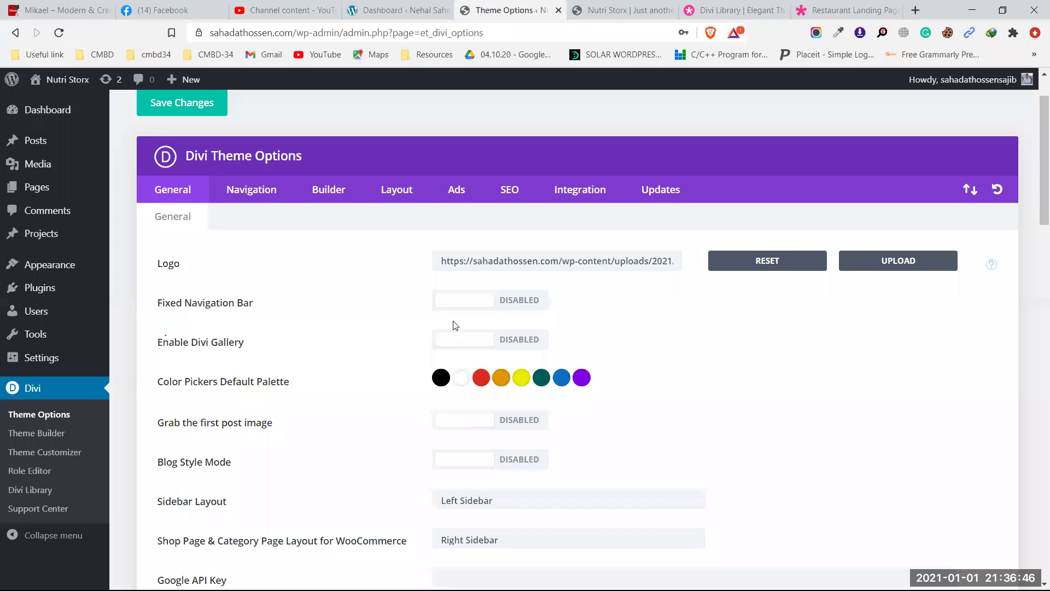
left_click(255, 198)
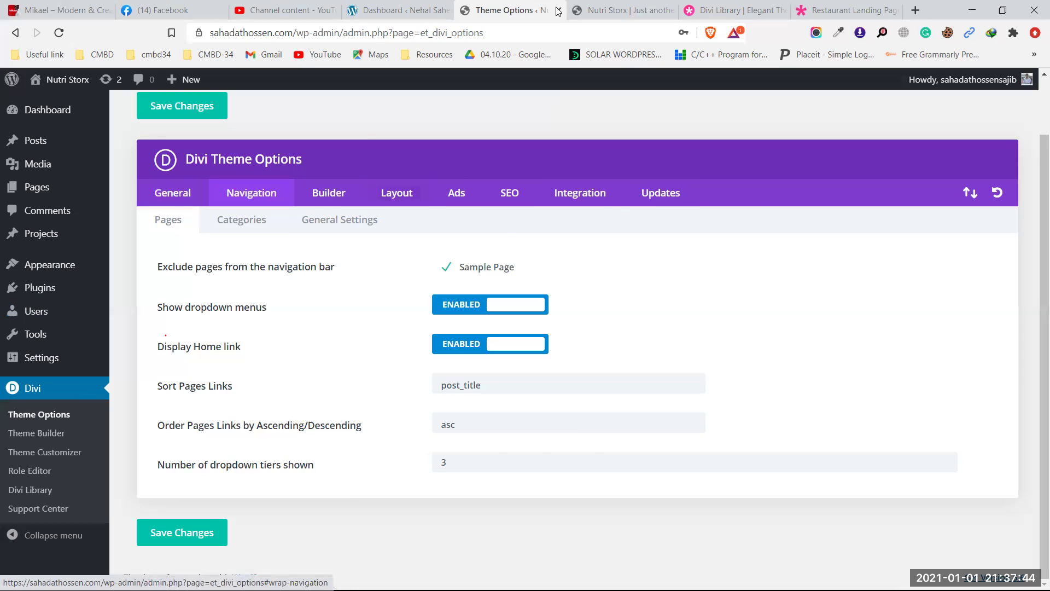
Open Divi's Live Builder Demo from the Elegant Themes layouts page and start building in it
left_click(604, 9)
left_click(725, 4)
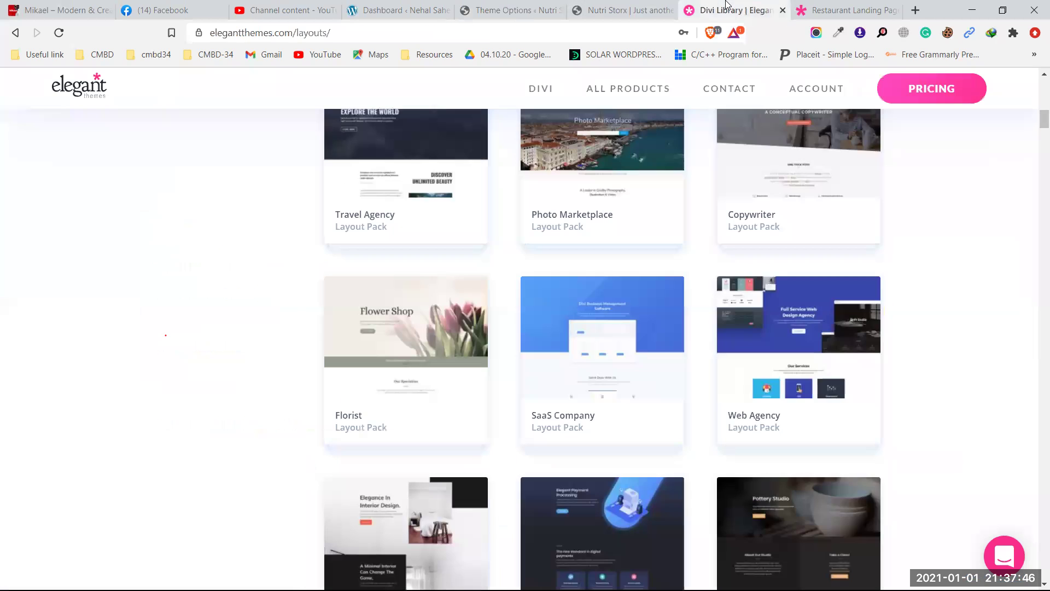
scroll(547, 307, "up", 5)
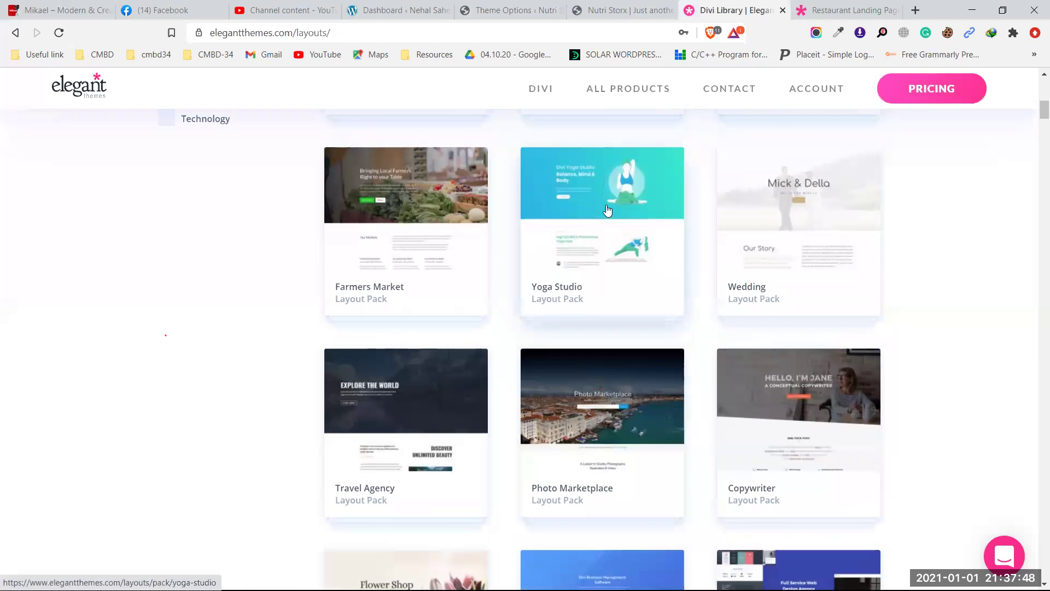
scroll(551, 253, "up", 3)
scroll(551, 255, "up", 8)
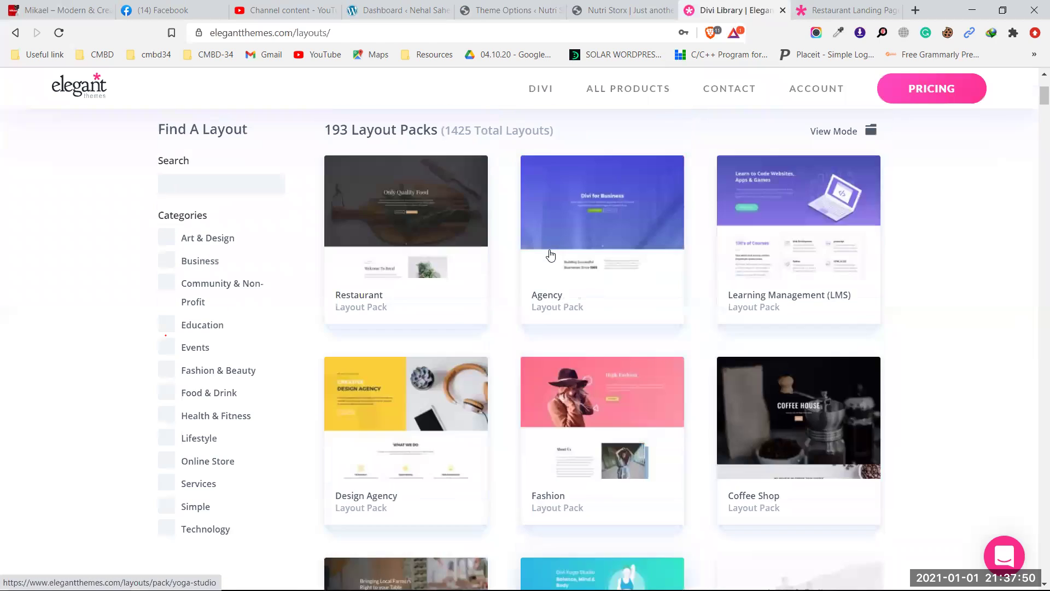
mouse_move(534, 104)
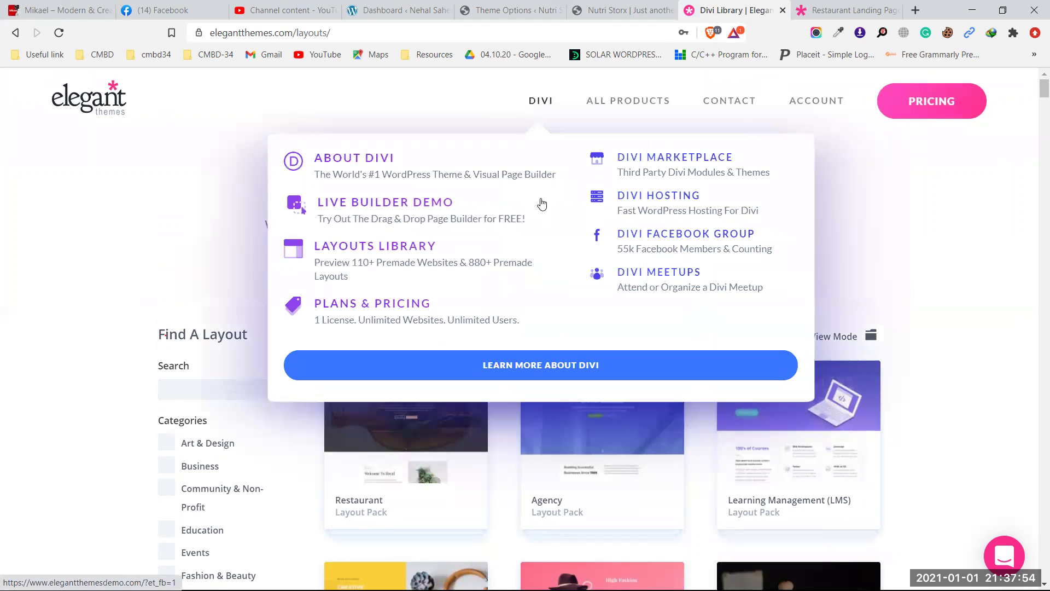
left_click(432, 211)
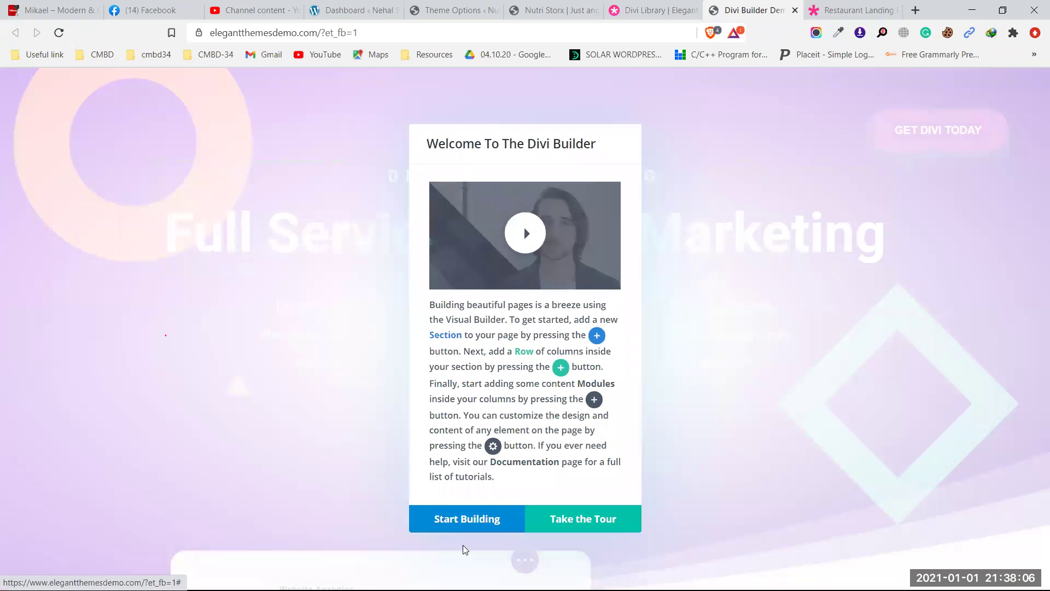
left_click(478, 516)
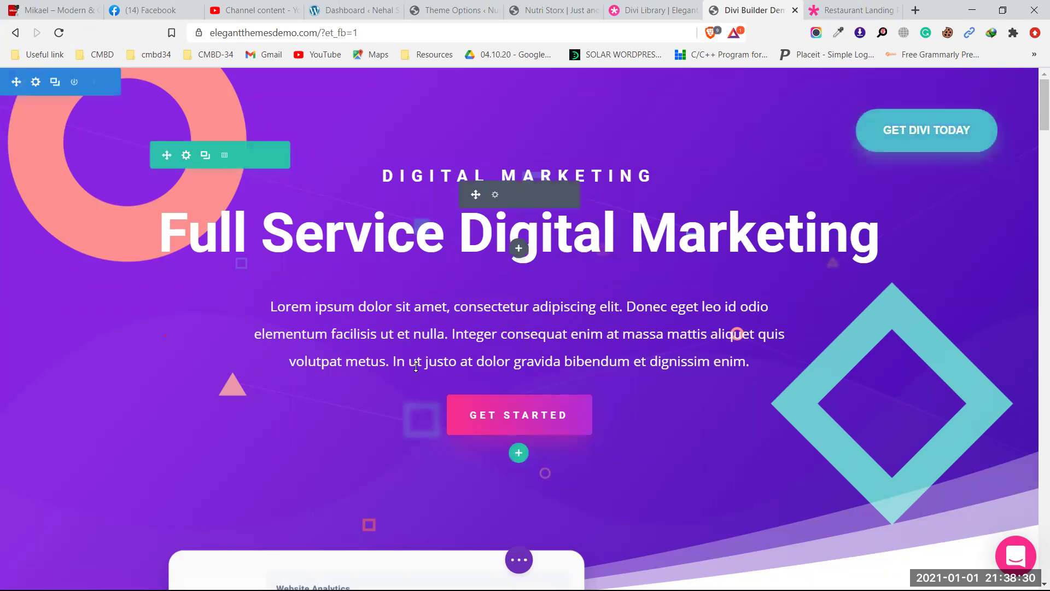
Examine the demo page's sections, rows and modules from the hero area down to the services cards
scroll(503, 361, "down", 1)
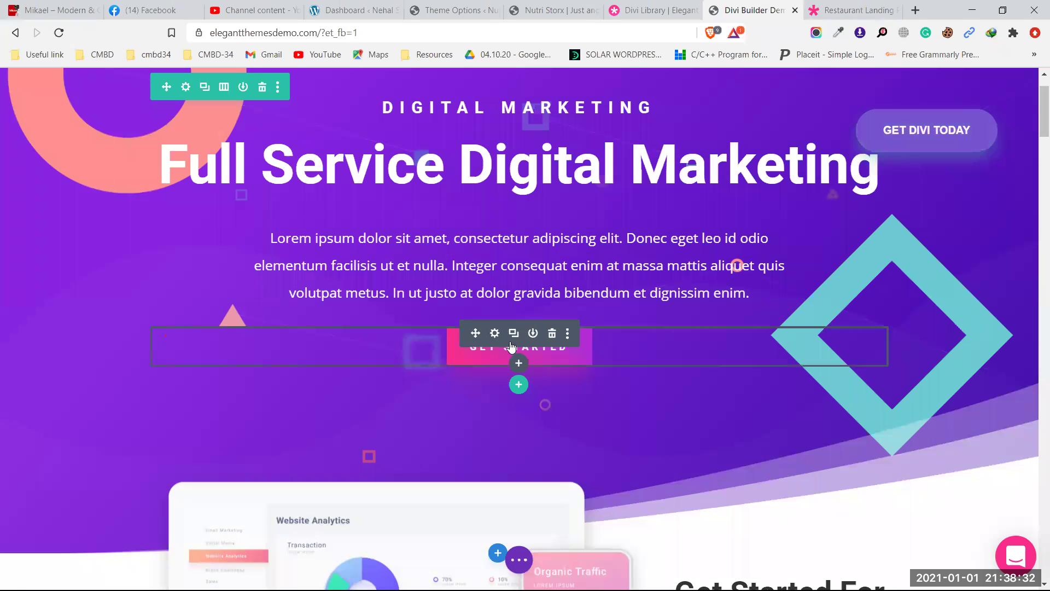
scroll(499, 344, "down", 4)
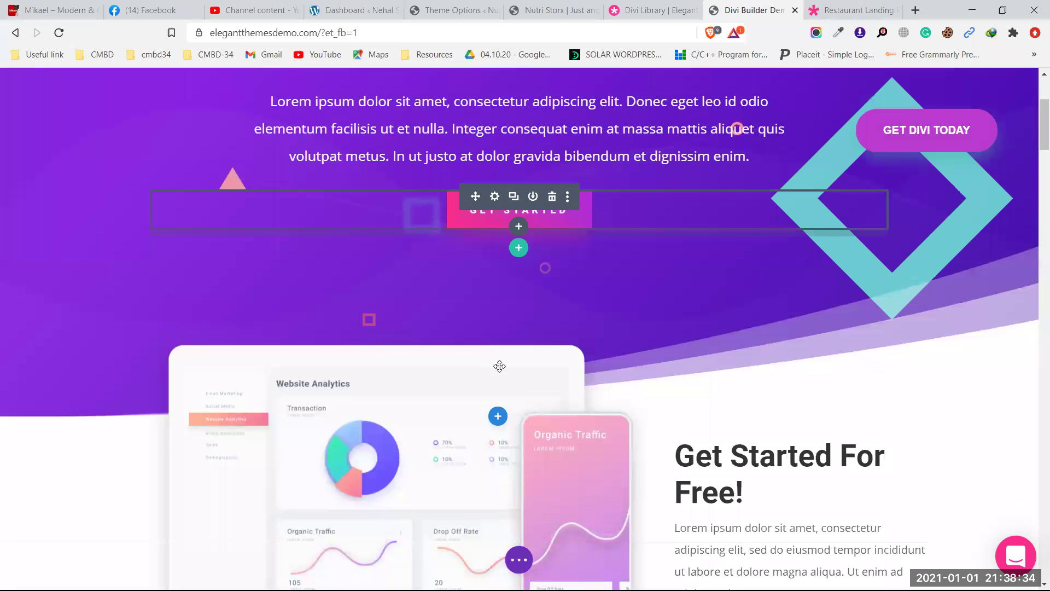
scroll(535, 328, "down", 1)
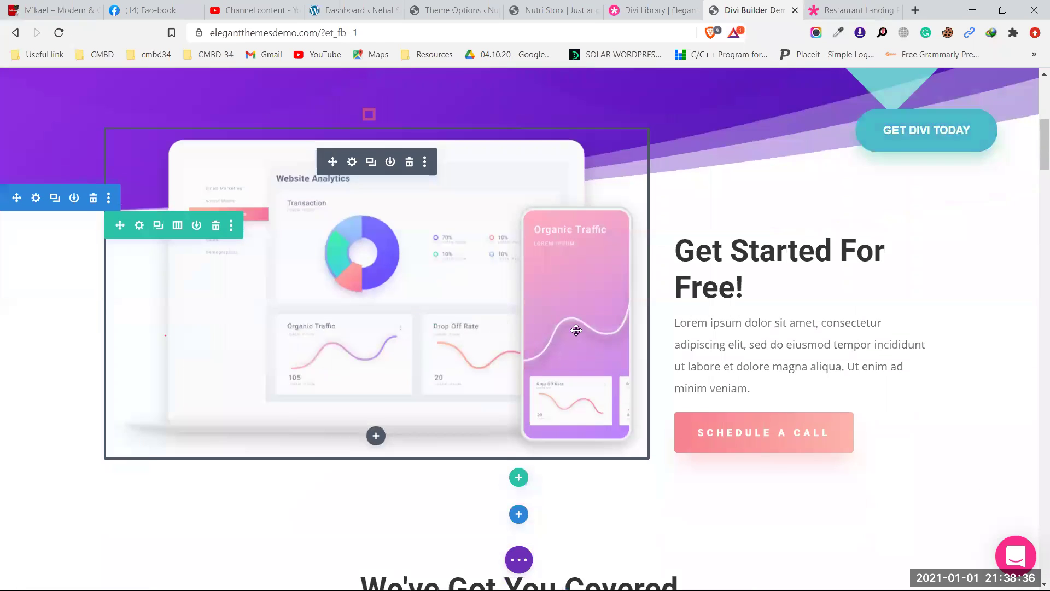
scroll(418, 350, "down", 1)
scroll(417, 349, "down", 2)
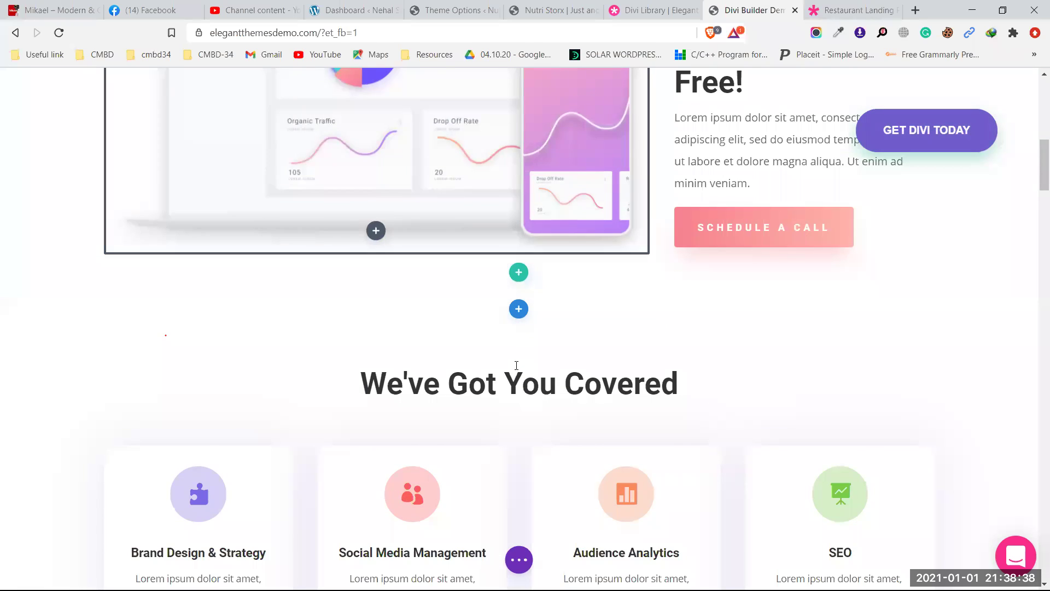
scroll(516, 365, "down", 2)
scroll(432, 361, "down", 2)
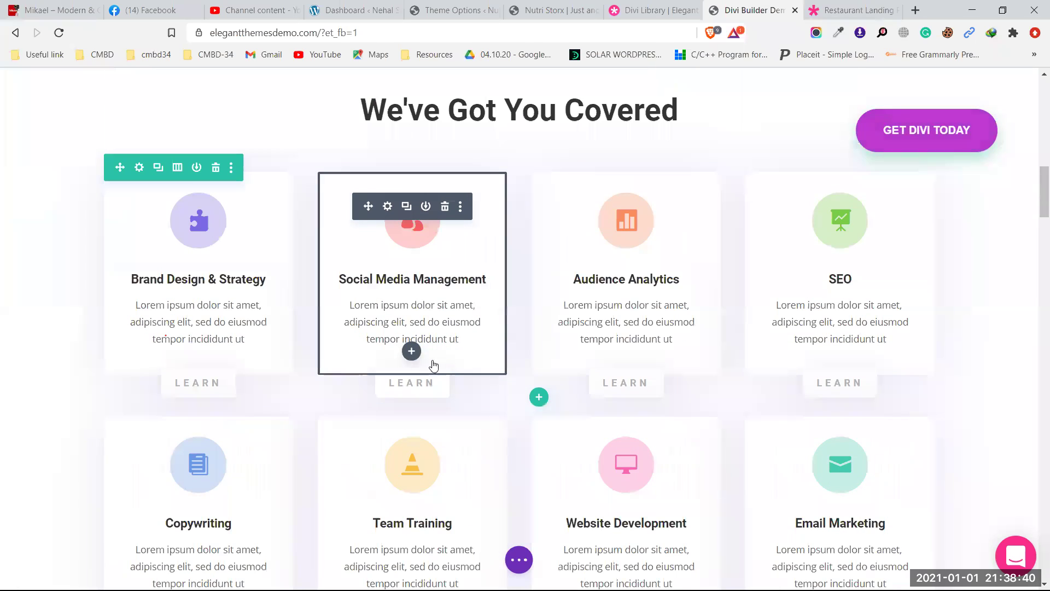
Return to the theme options and compare the page exclusion setting with the Sample Page link in the live site's menu
left_click(659, 13)
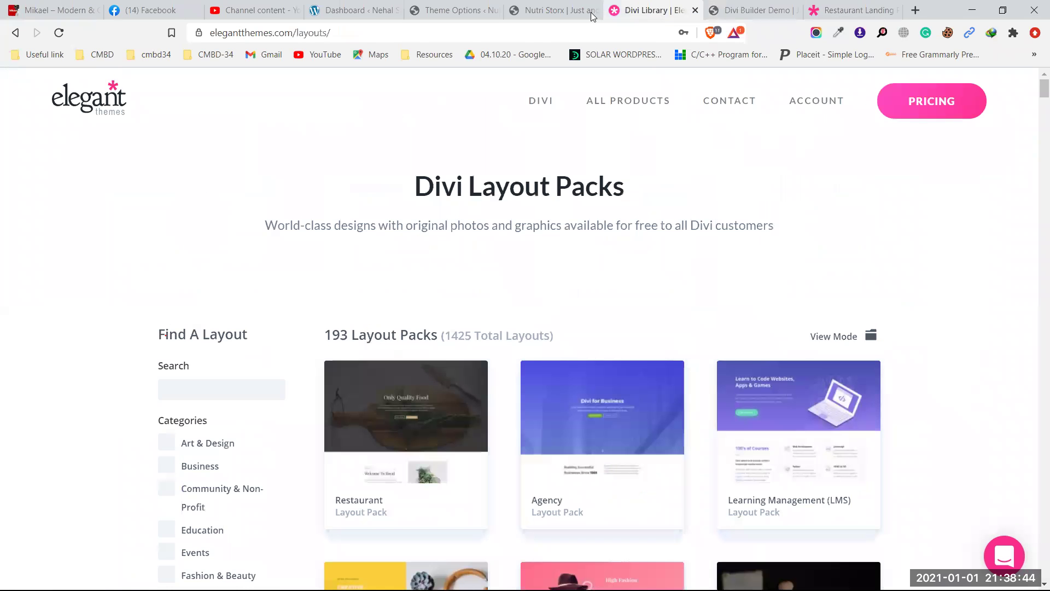
left_click(554, 12)
left_click(443, 8)
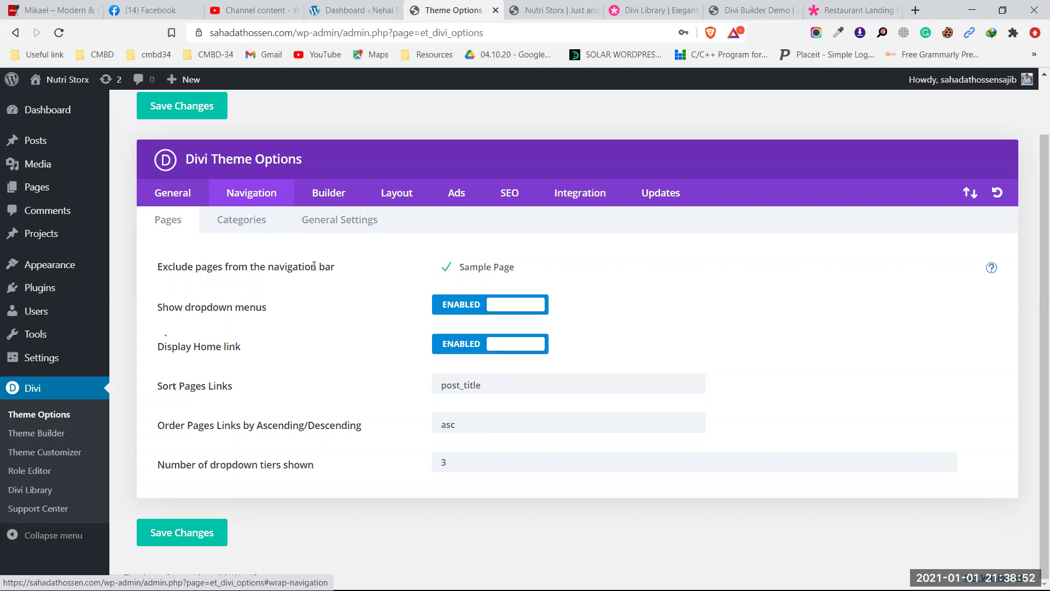
left_click(551, 11)
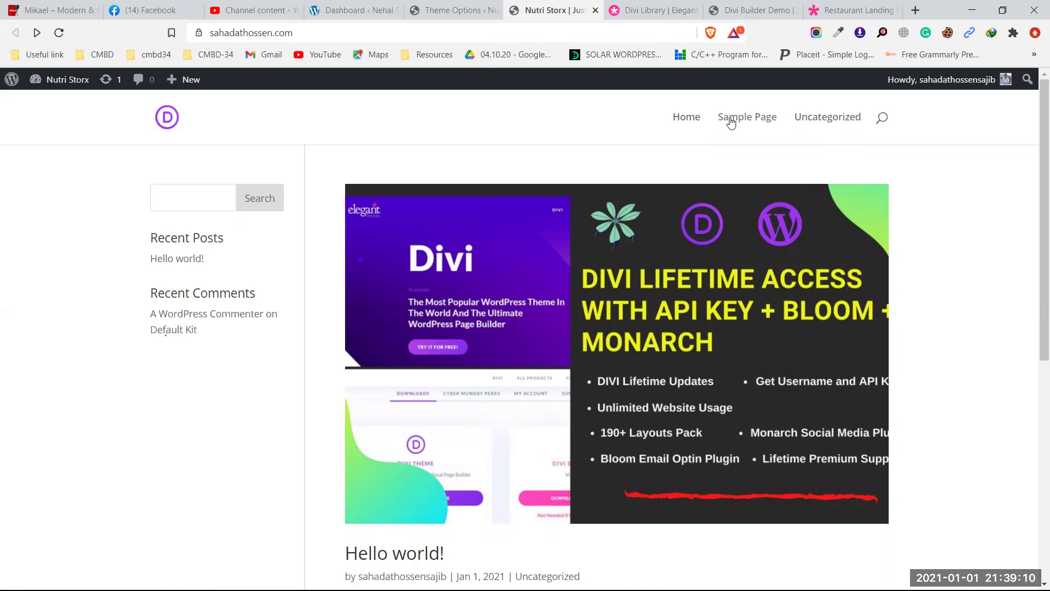
left_click(448, 10)
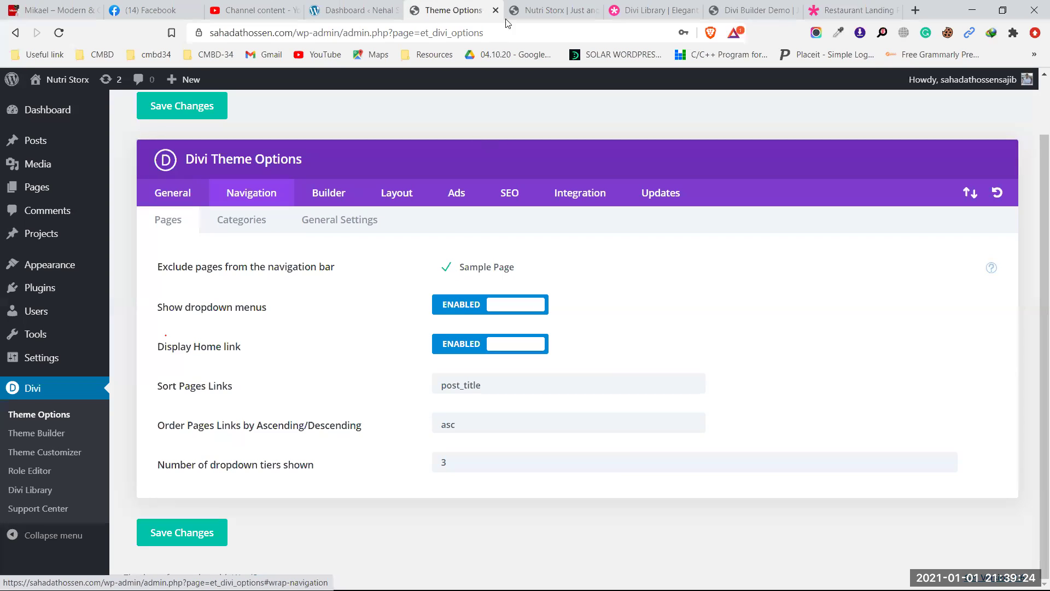
left_click(534, 10)
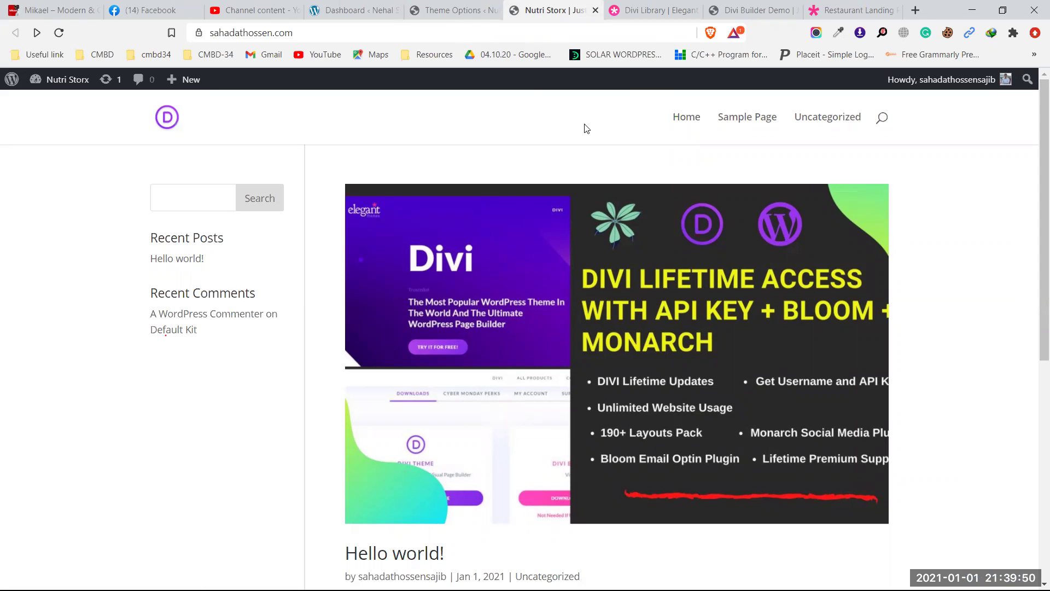
left_click(440, 6)
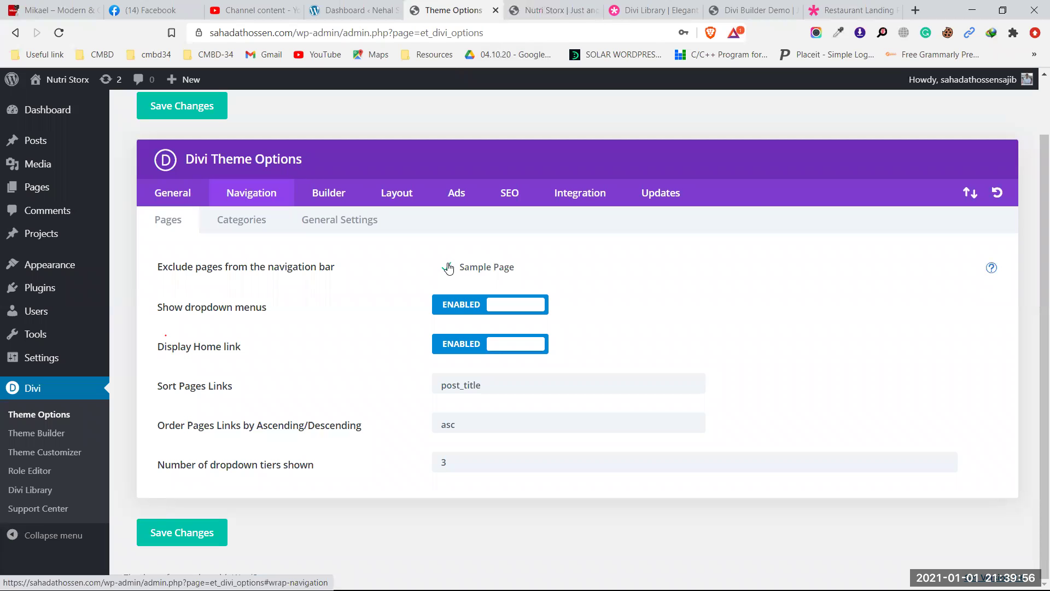
left_click(556, 8)
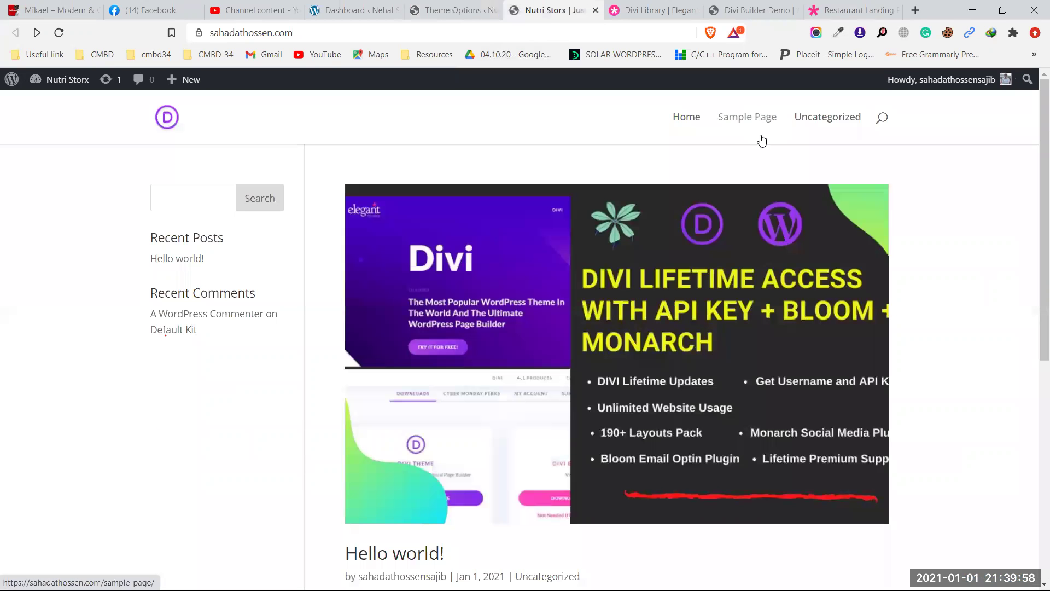
left_click(453, 11)
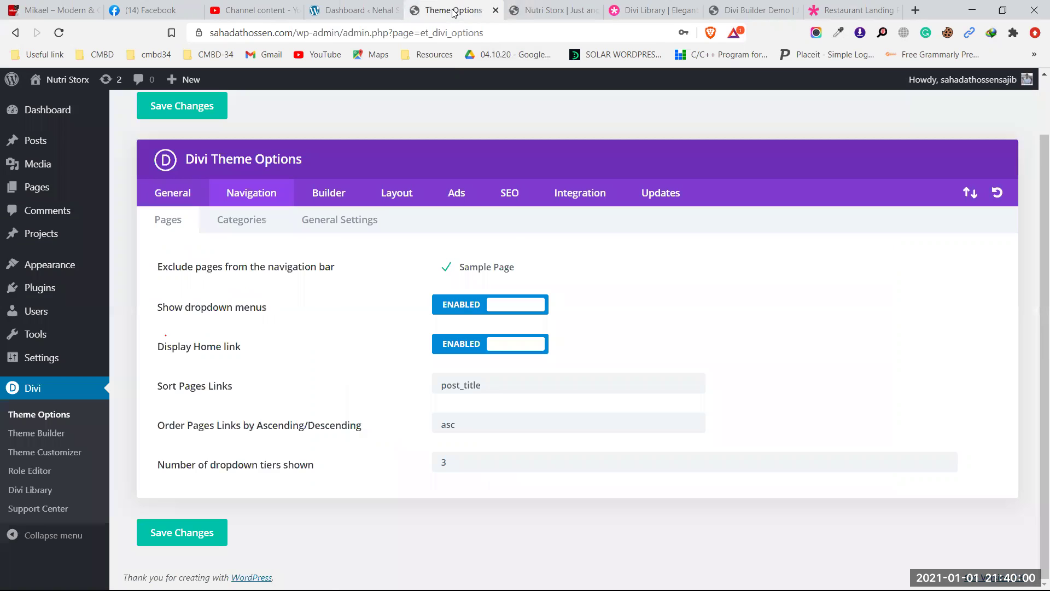
Exclude Sample Page from the navigation bar, save the changes and reload the live home page
left_click(447, 269)
left_click(164, 538)
left_click(547, 10)
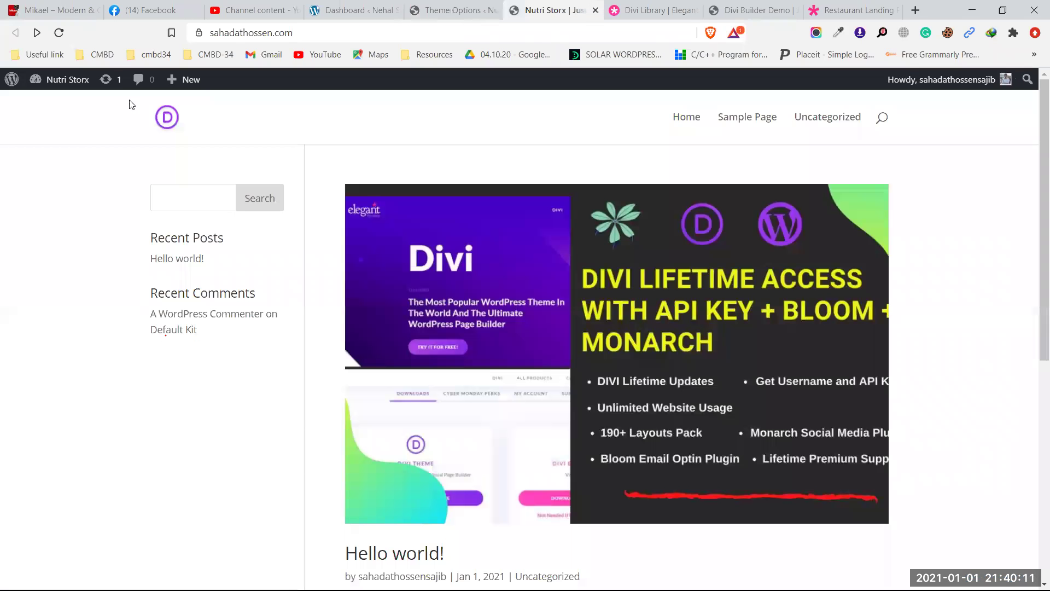
left_click(59, 33)
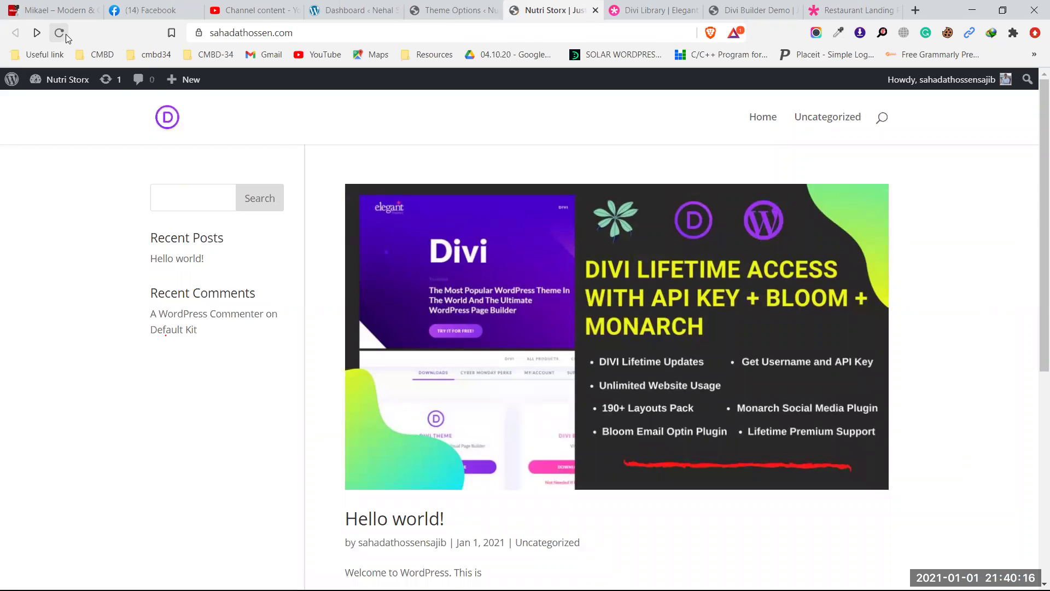
Compare the dropdown menu and Home link options with the menu on the live home page
left_click(457, 12)
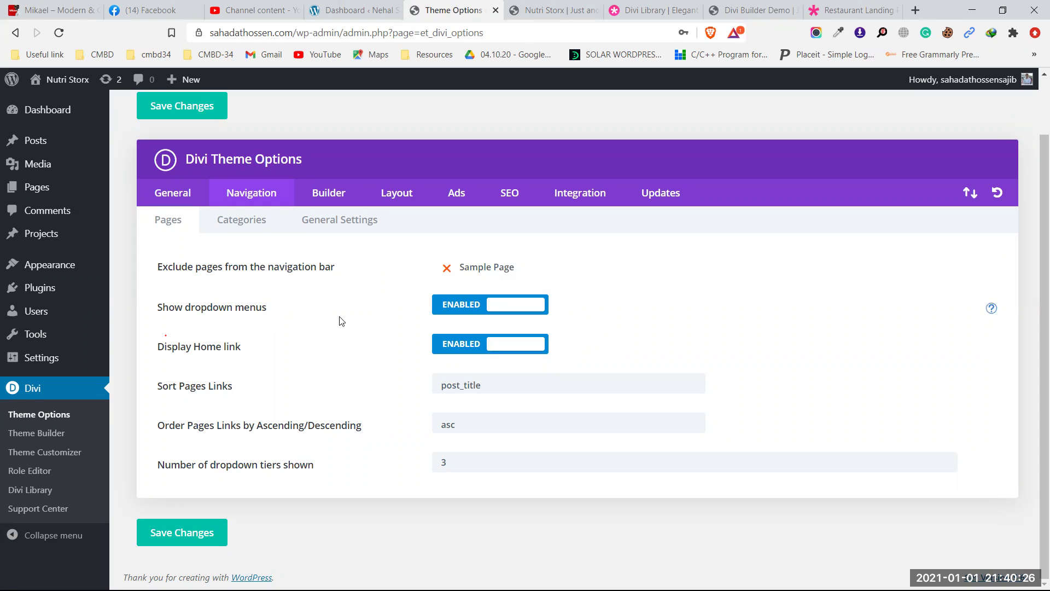
left_click(555, 13)
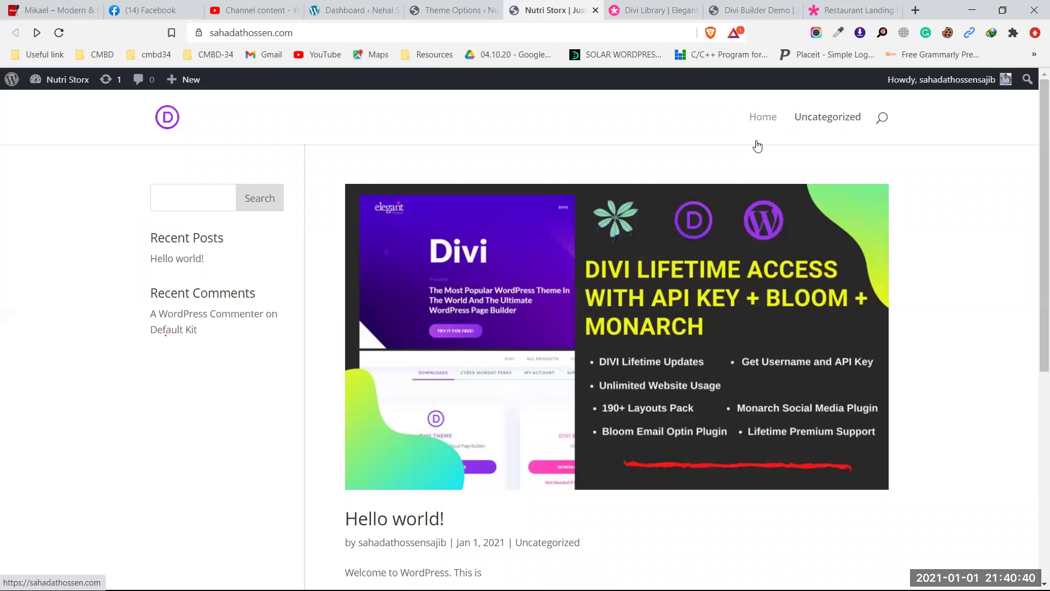
left_click(453, 11)
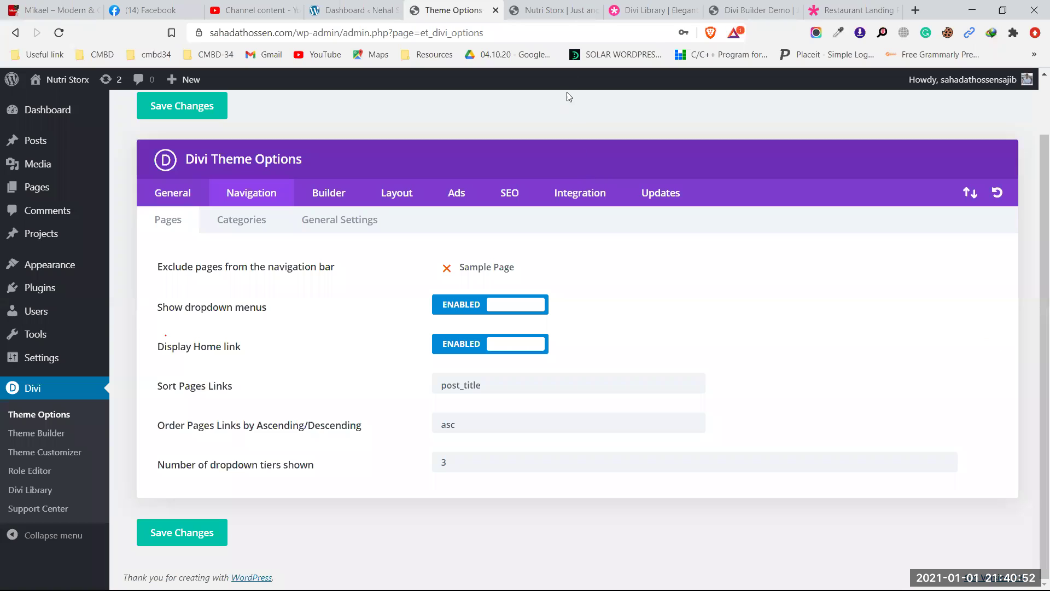
left_click(563, 11)
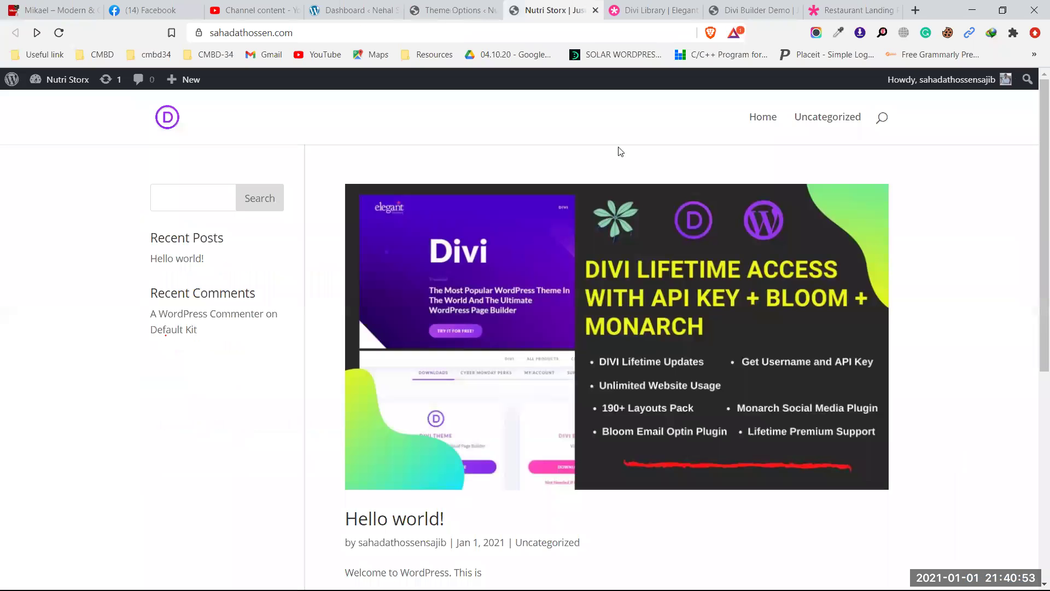
Disable the Display Home link option for the navigation pages, save the changes and check the live home page's menu
left_click(767, 121)
left_click(447, 12)
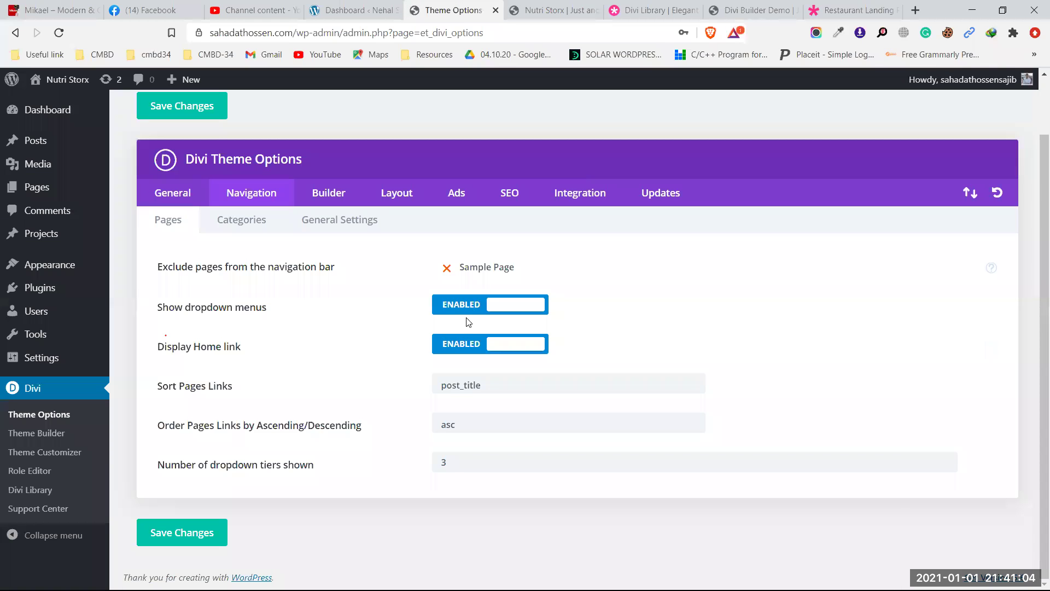
left_click(453, 346)
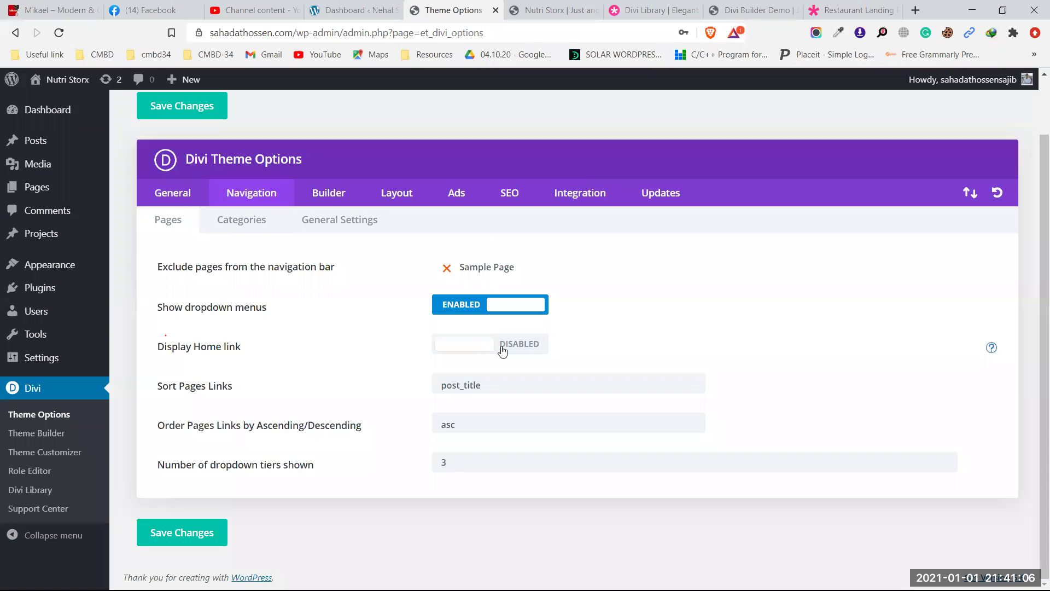
left_click(181, 537)
left_click(547, 11)
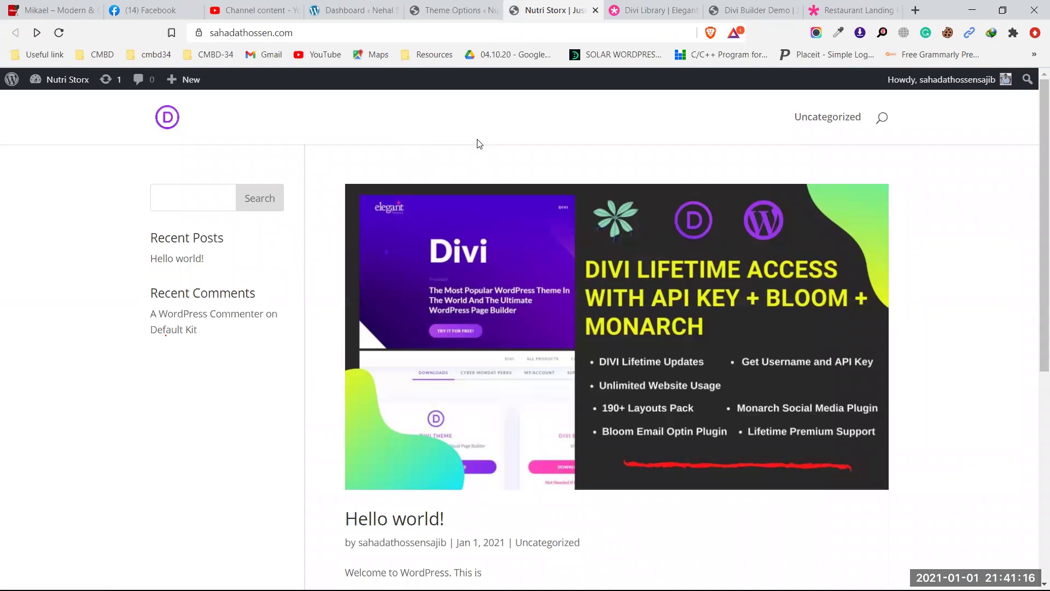
Exclude the Uncategorized category from the navigation bar, save the changes and reload the live home page to check its menu
left_click(458, 11)
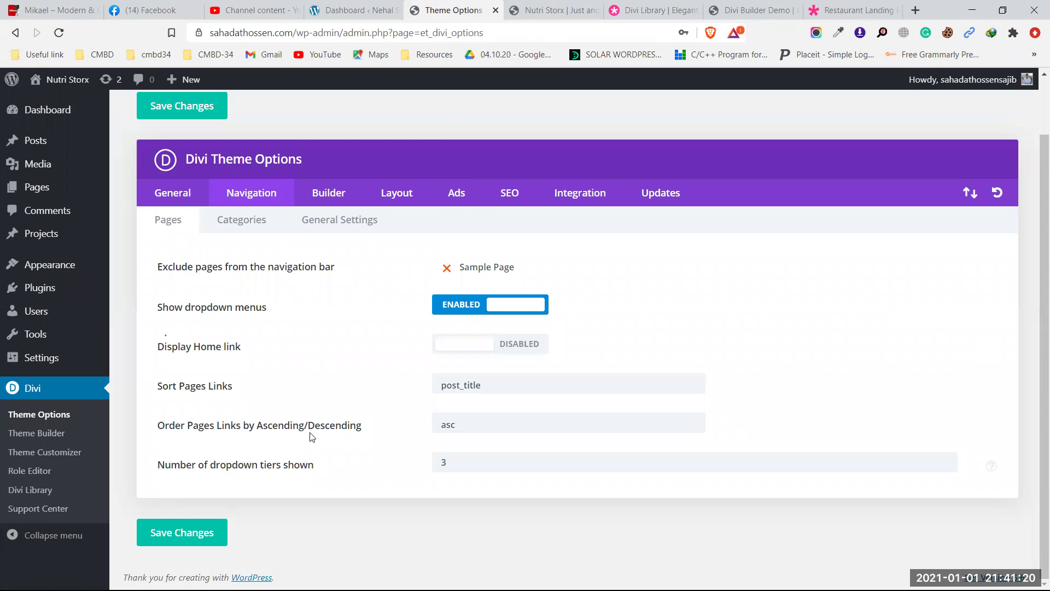
left_click(250, 223)
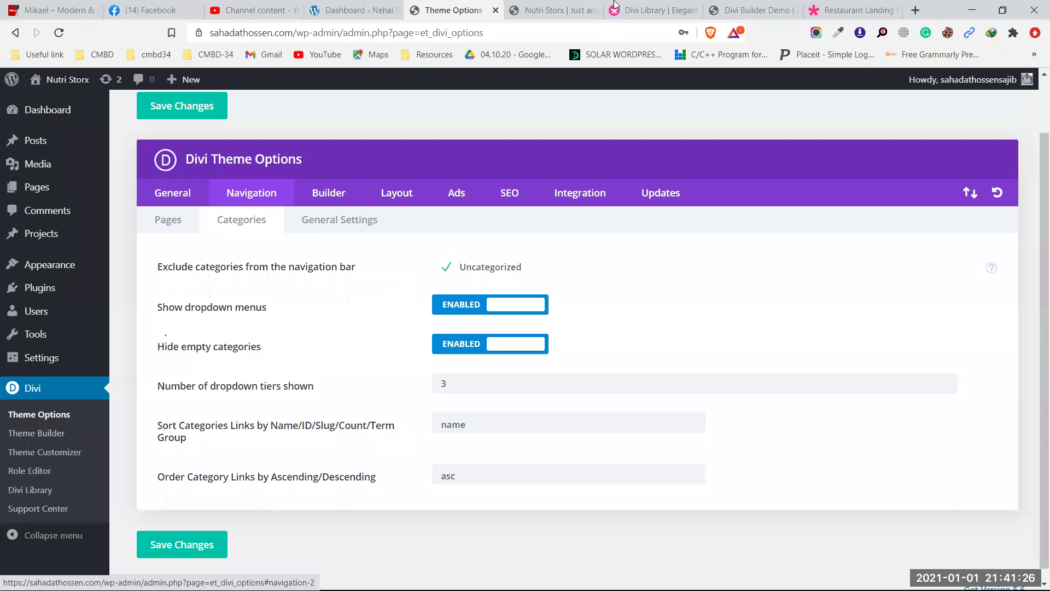
left_click(552, 10)
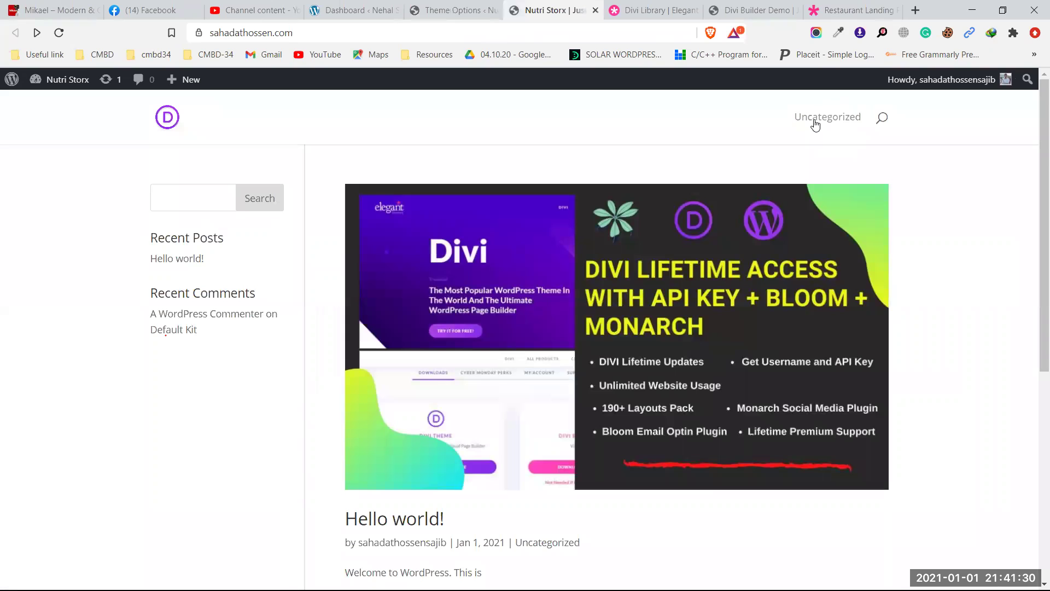
left_click(448, 13)
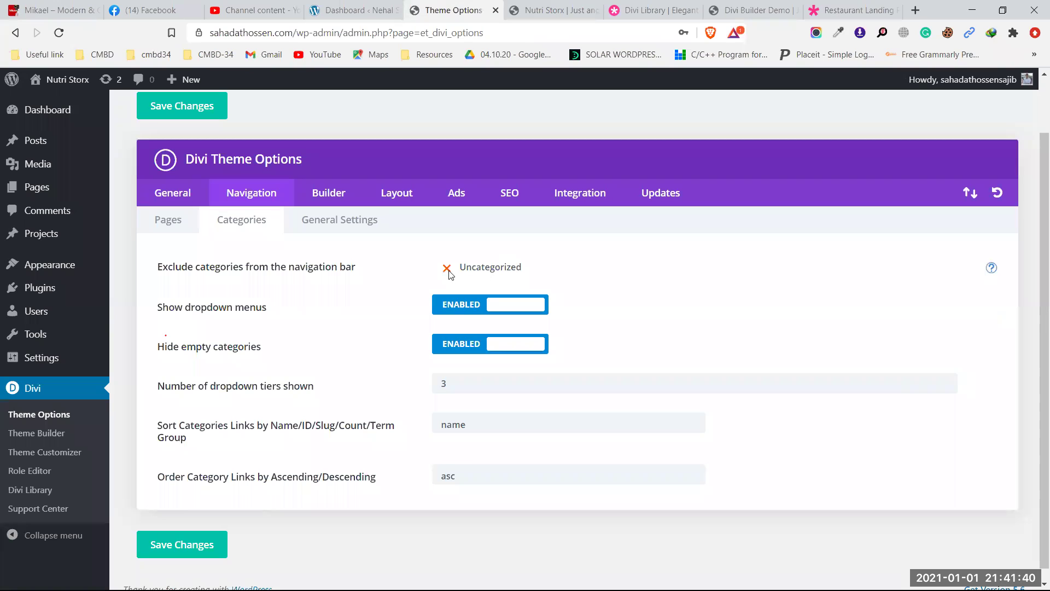
left_click(192, 543)
key("ctrl+Tab")
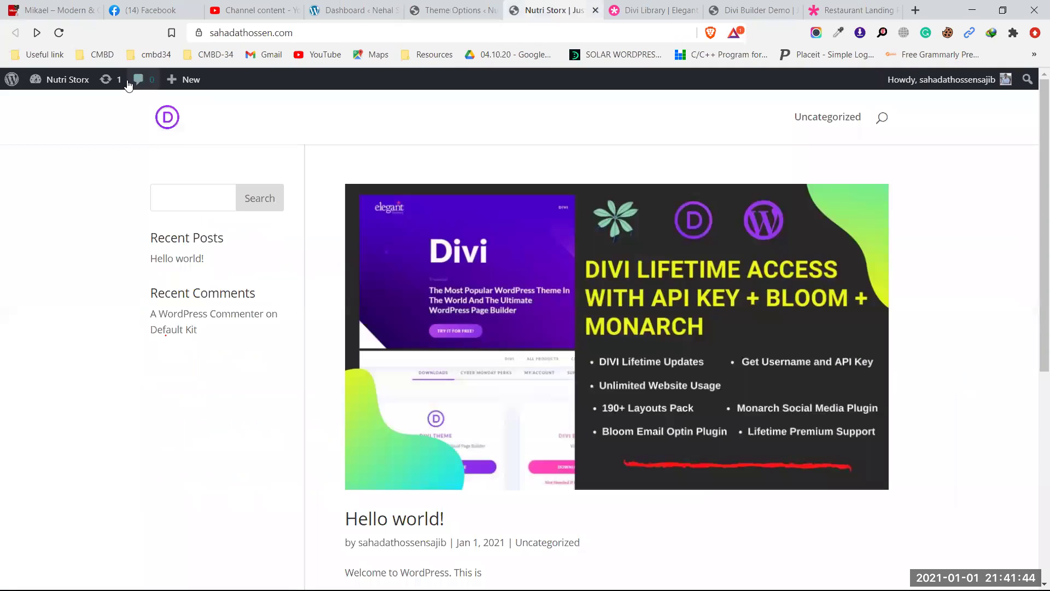
left_click(60, 31)
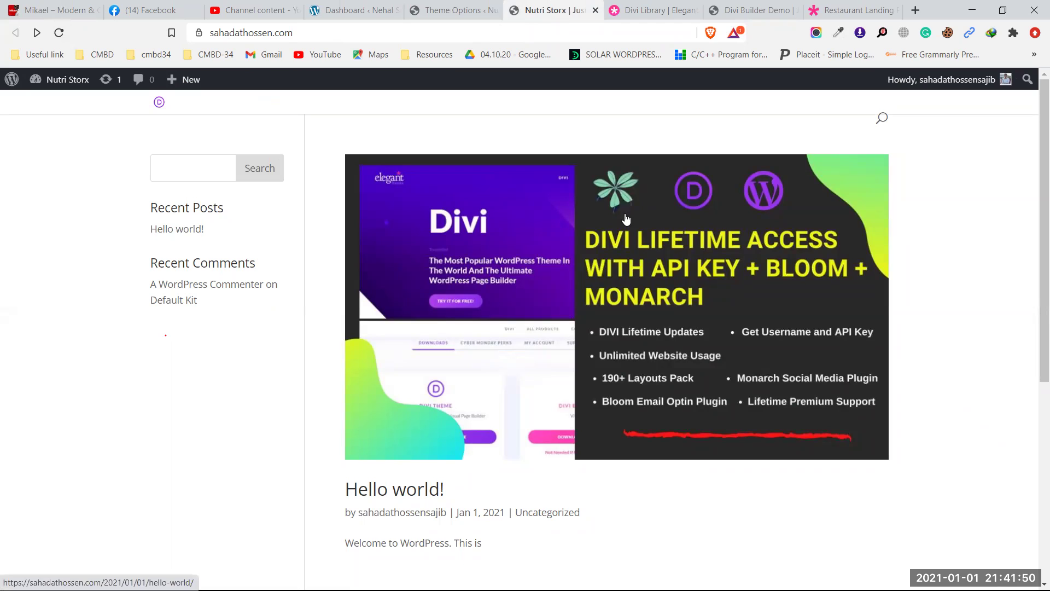
scroll(627, 219, "down", 5)
scroll(626, 218, "up", 5)
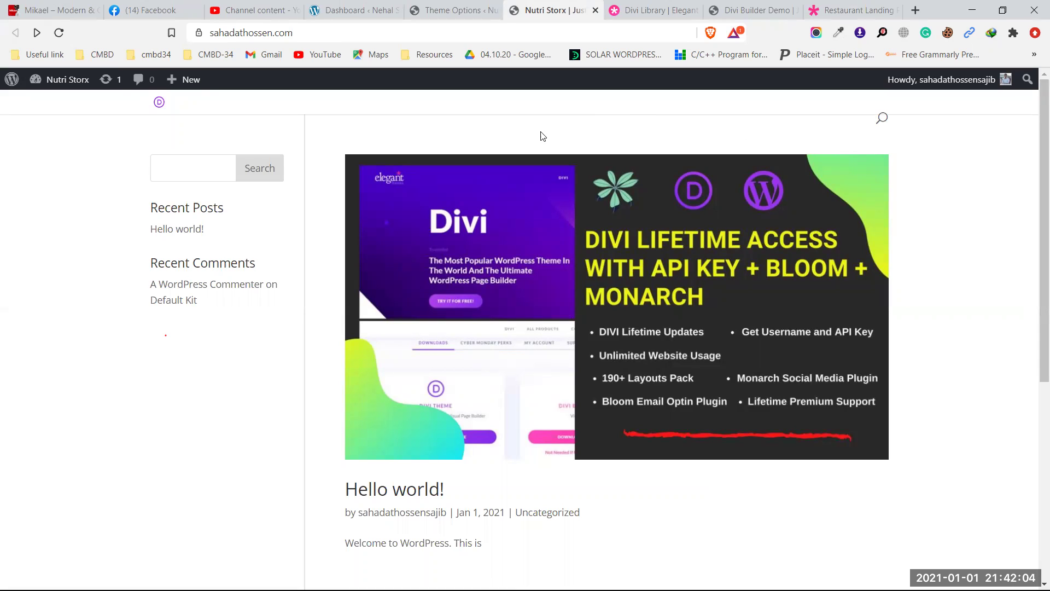
Review the remaining Navigation category options, the Navigation general settings and the Builder's post type integration
left_click(454, 10)
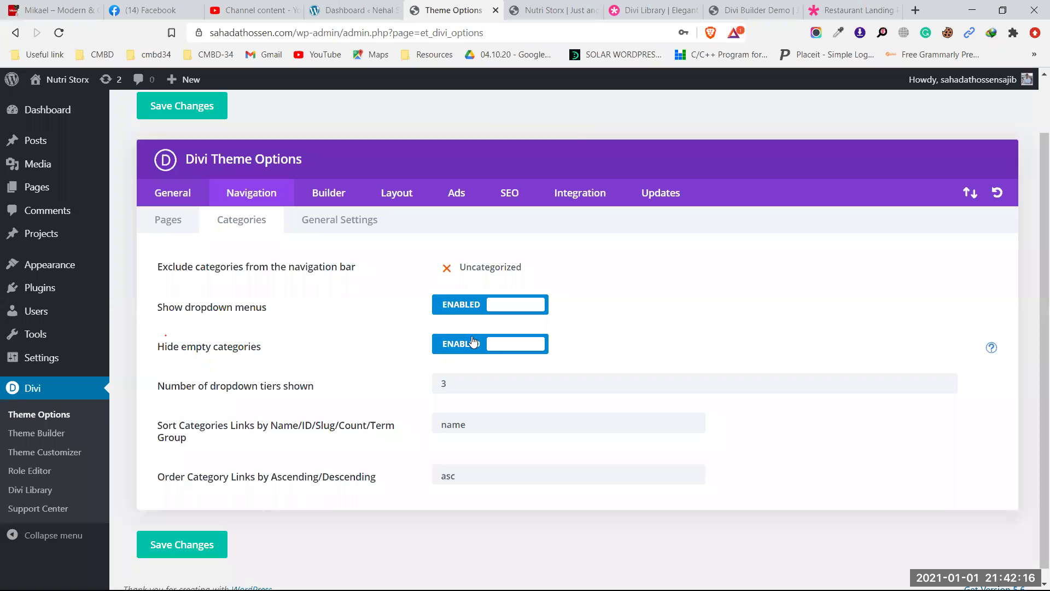
left_click(335, 228)
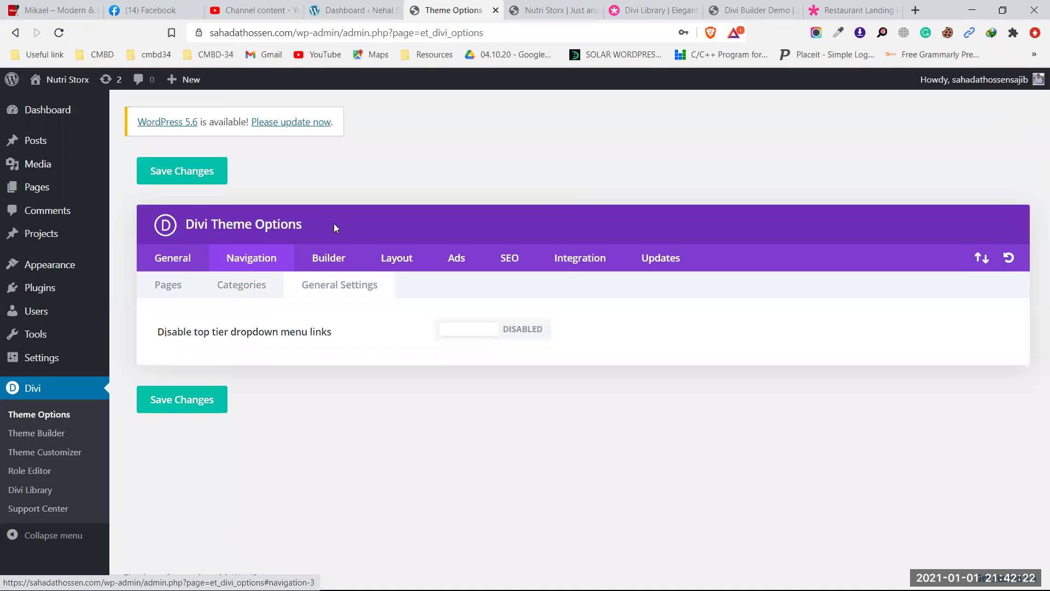
left_click(341, 262)
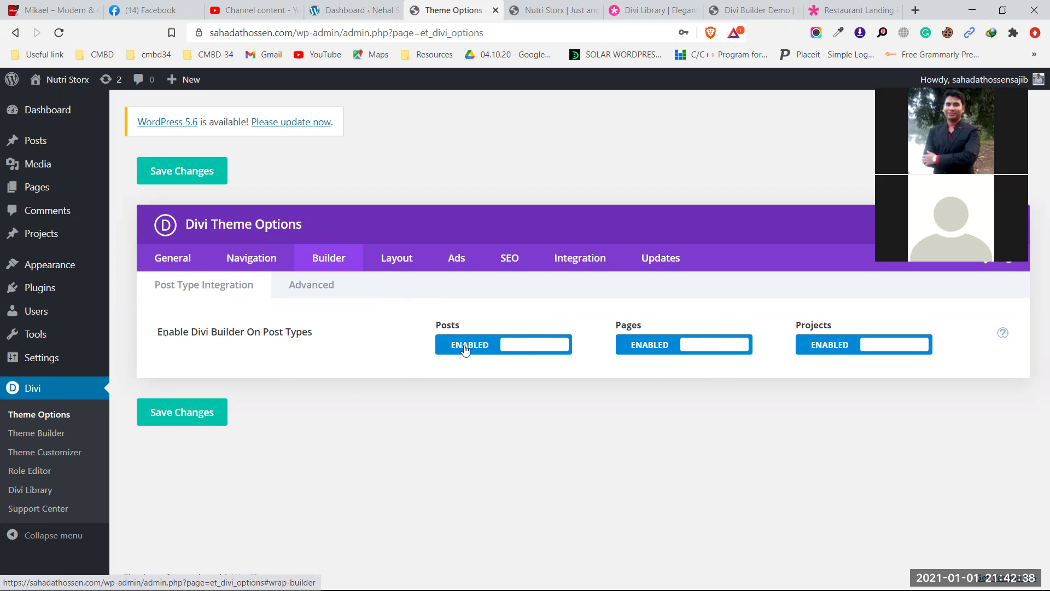
Disable the Divi Builder for the Posts post type and enable it again
mouse_move(38, 139)
left_click(457, 346)
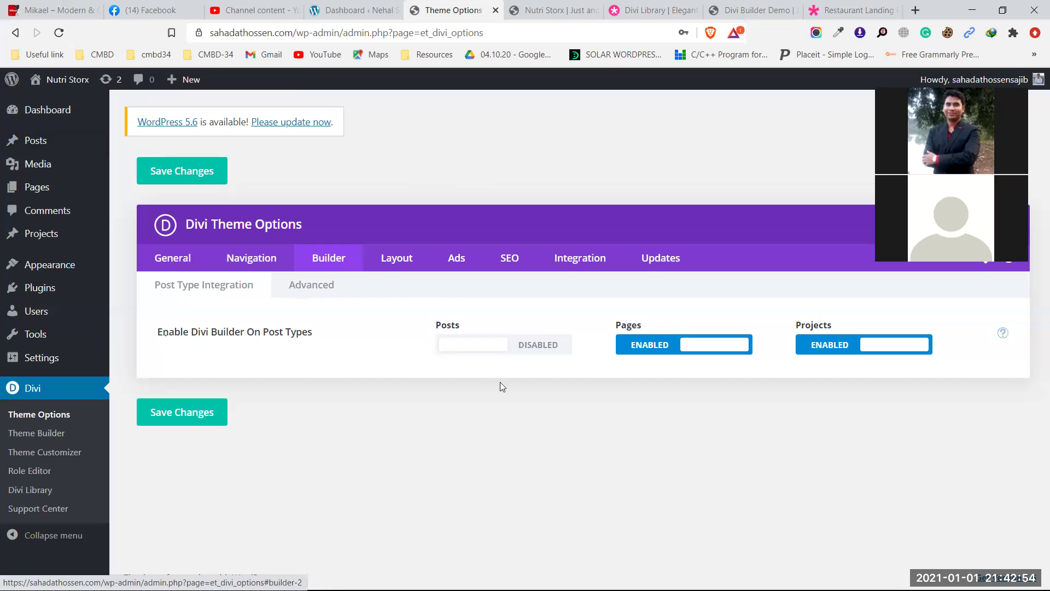
left_click(538, 344)
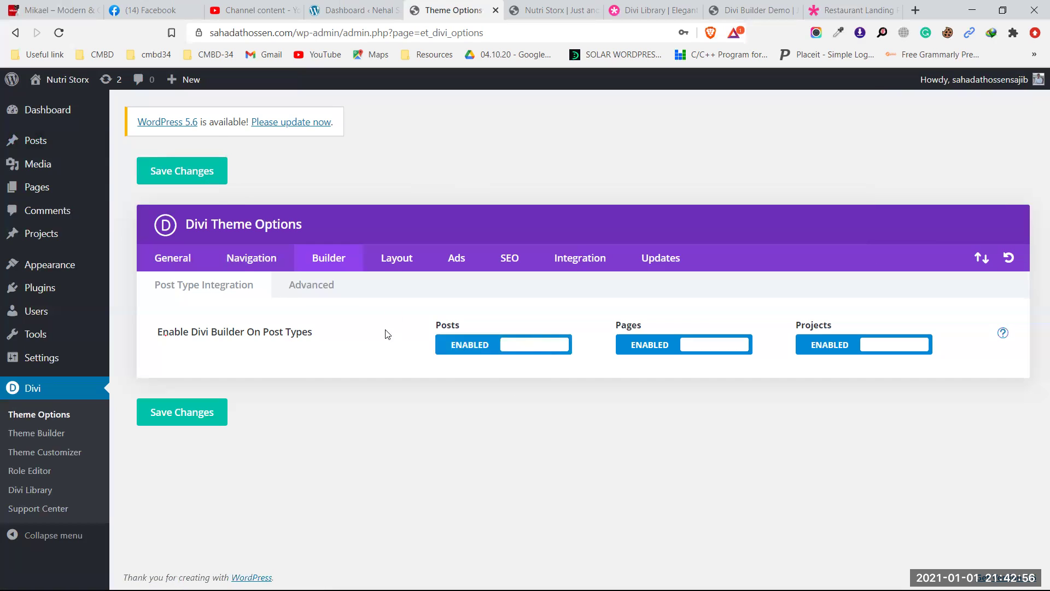
Enable Classic Editor in the Builder's advanced settings and save the changes
mouse_move(73, 142)
left_click(322, 292)
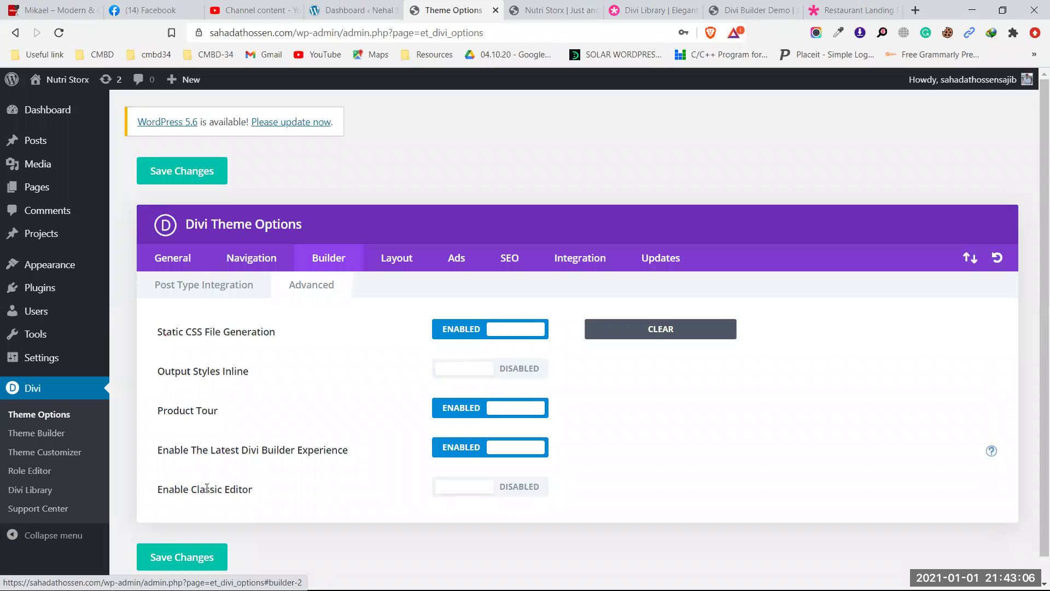
scroll(207, 488, "down", 1)
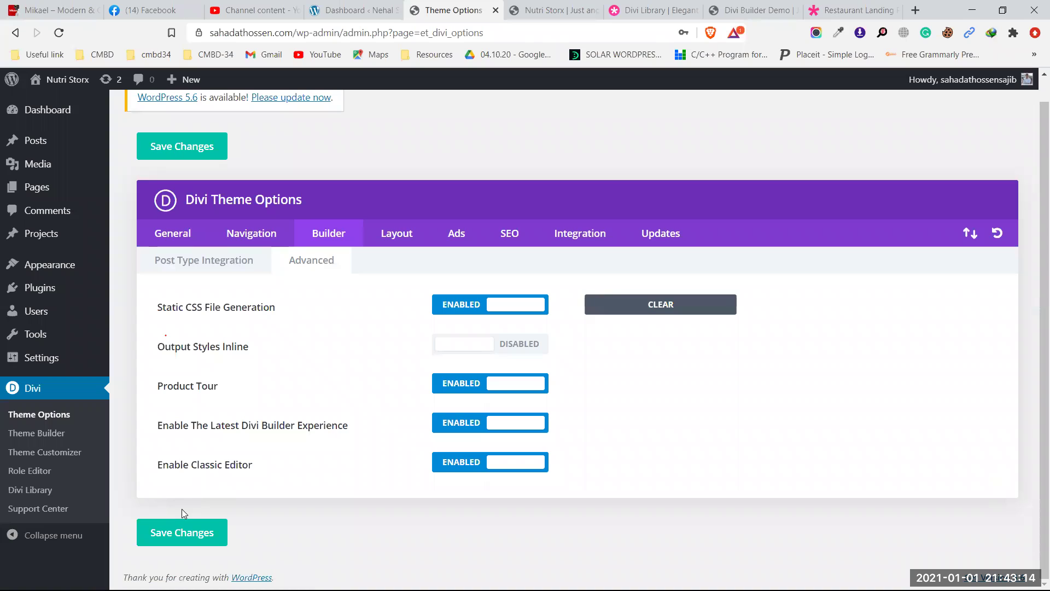
left_click(179, 533)
Open the Privacy Policy page for editing and examine its content in the classic editor
left_click(49, 188)
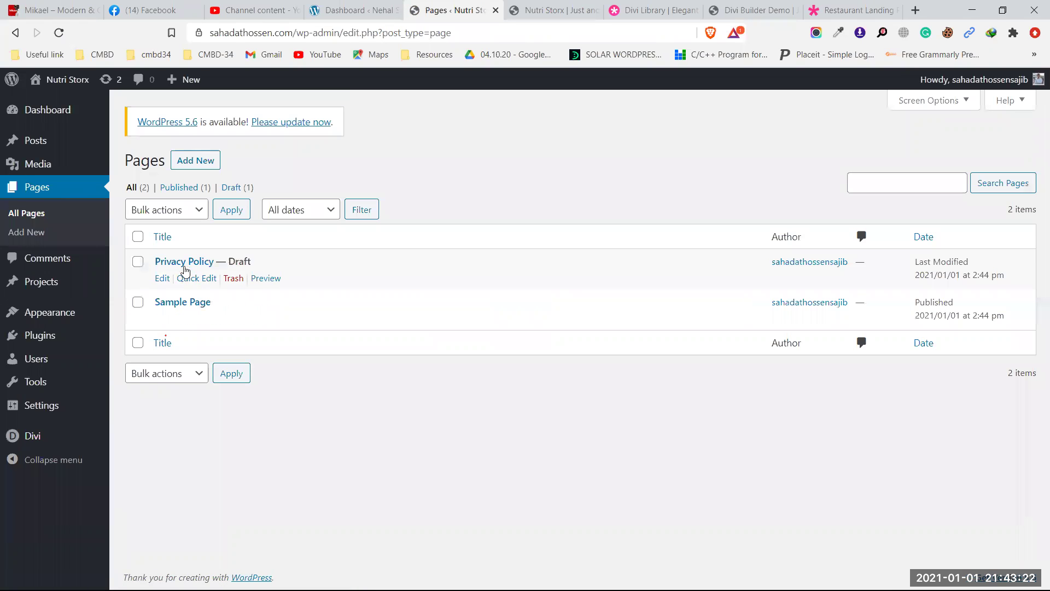
left_click(163, 279)
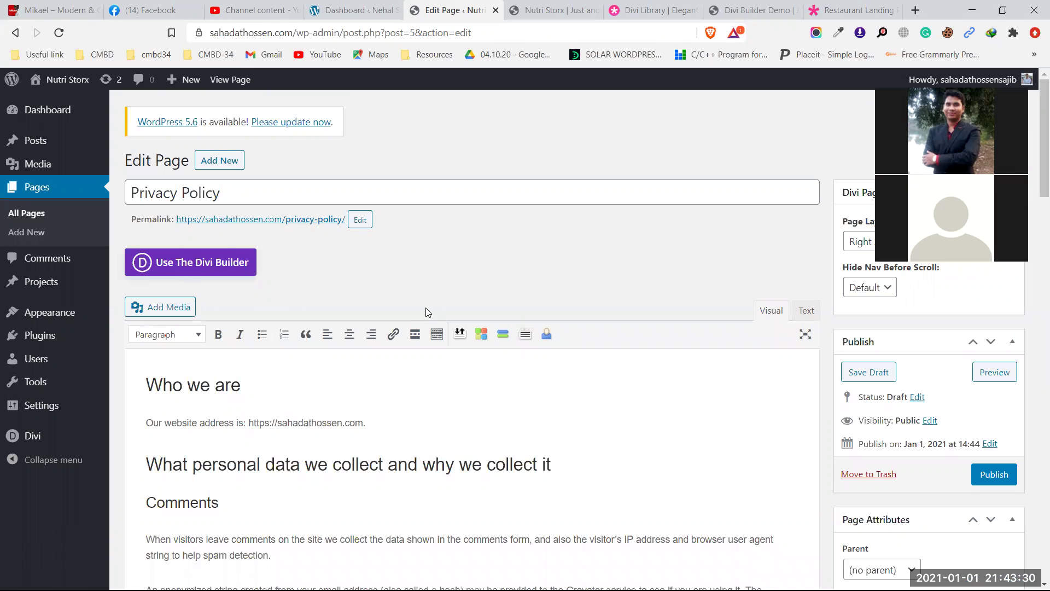
scroll(426, 308, "down", 4)
scroll(426, 306, "up", 3)
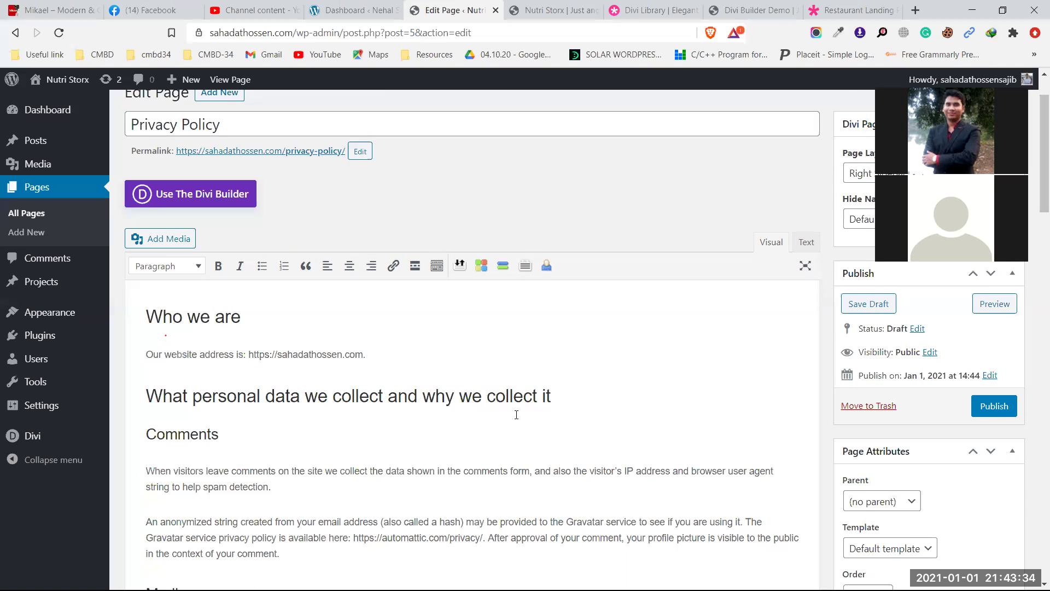
scroll(368, 387, "down", 9)
scroll(257, 355, "down", 1)
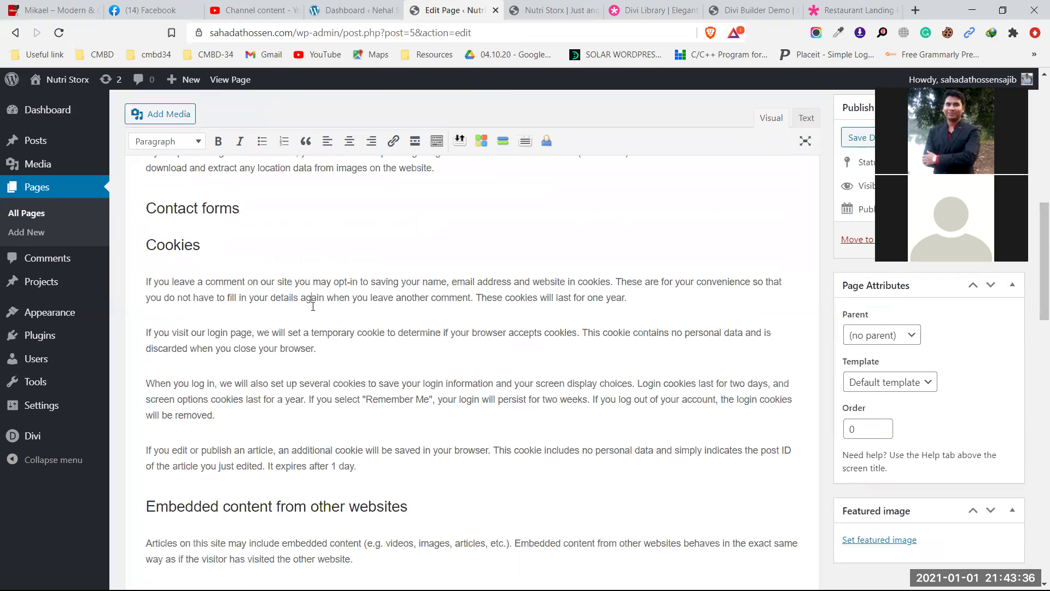
left_click_drag(364, 331, 195, 282)
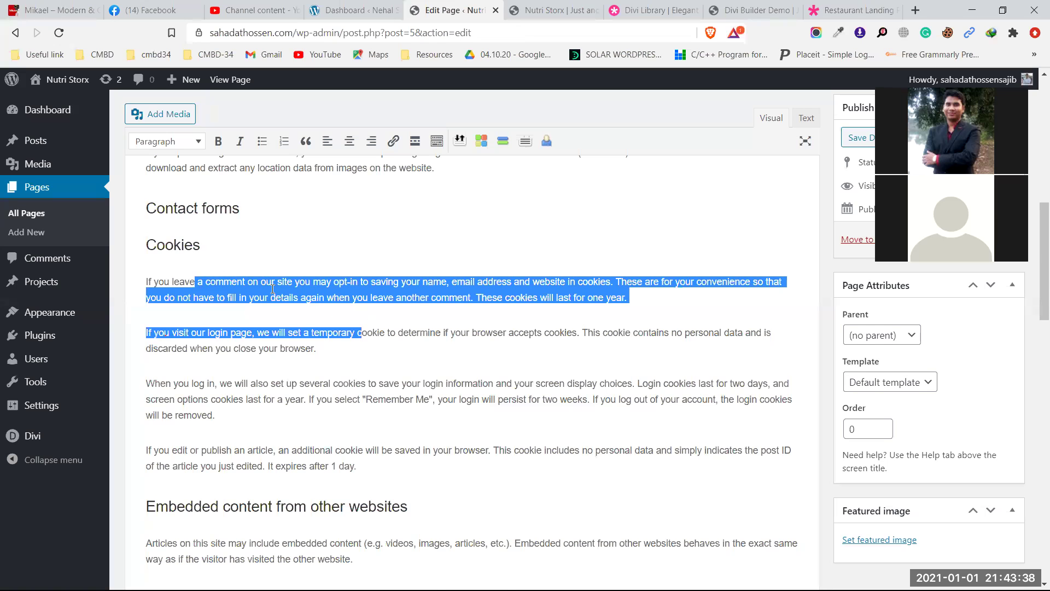
scroll(272, 289, "up", 4)
scroll(272, 289, "up", 5)
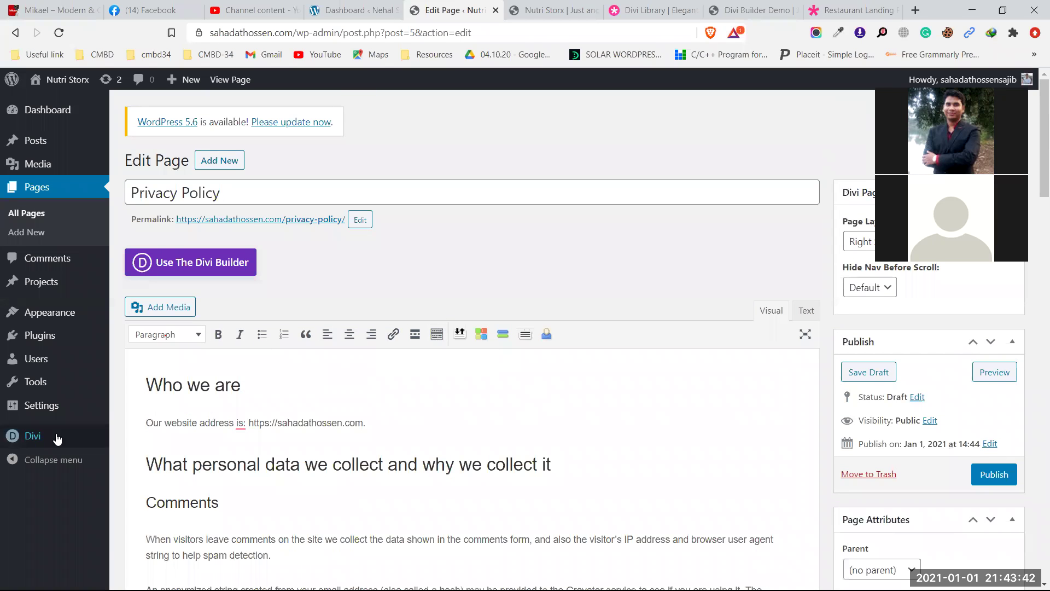
Return to the Builder's advanced theme options, disable Classic Editor and save the changes
left_click(33, 436)
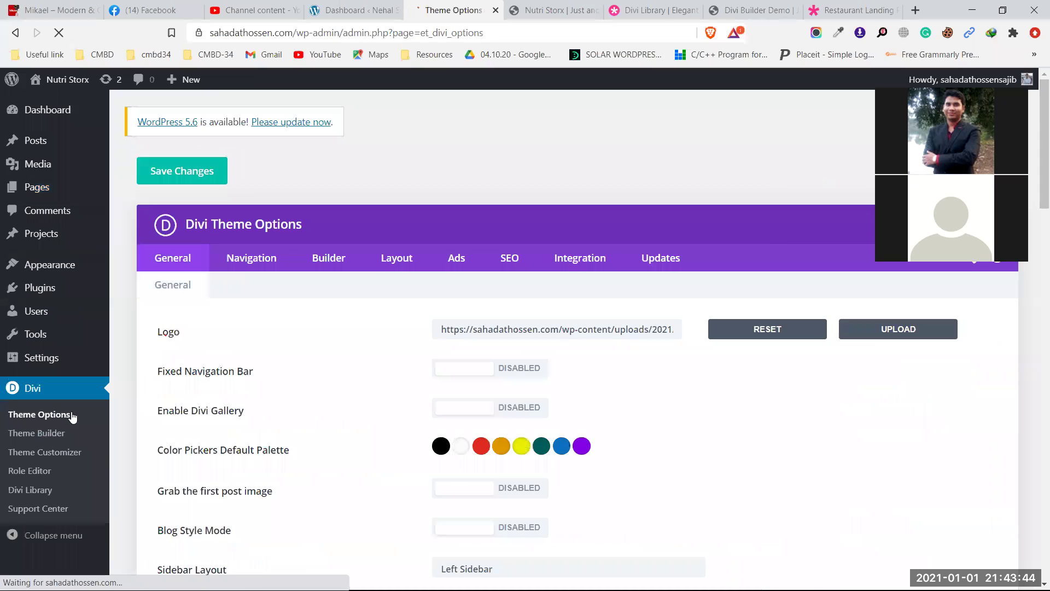
left_click(344, 265)
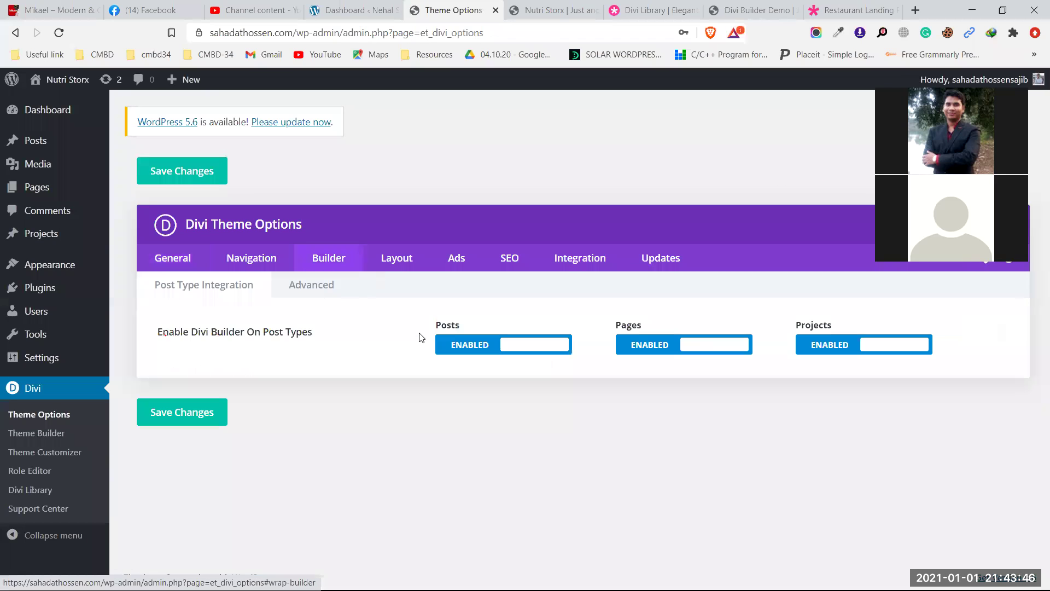
left_click(323, 290)
scroll(415, 377, "down", 1)
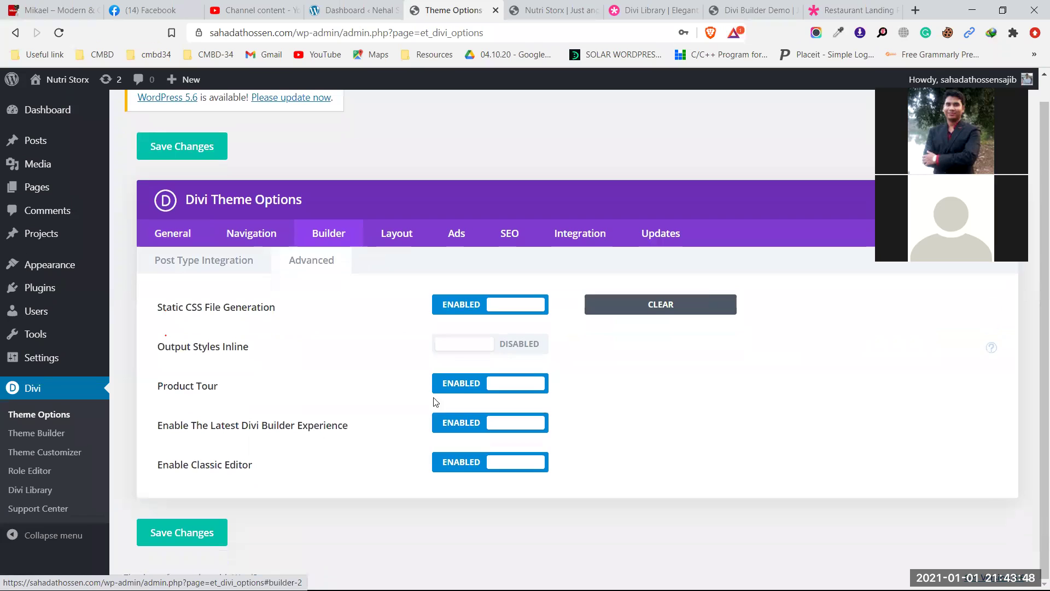
left_click(435, 453)
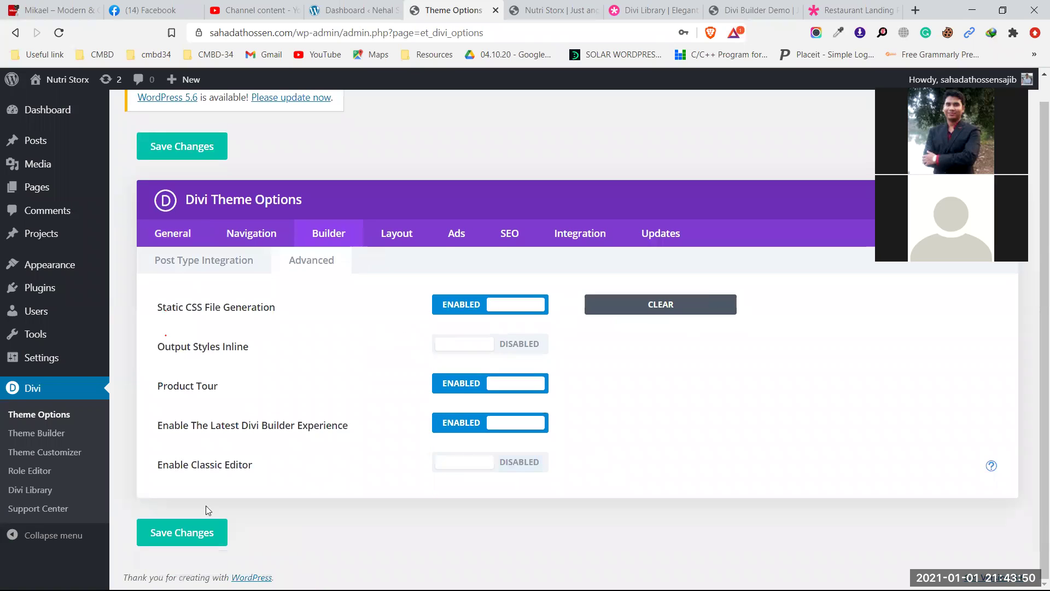
left_click(200, 530)
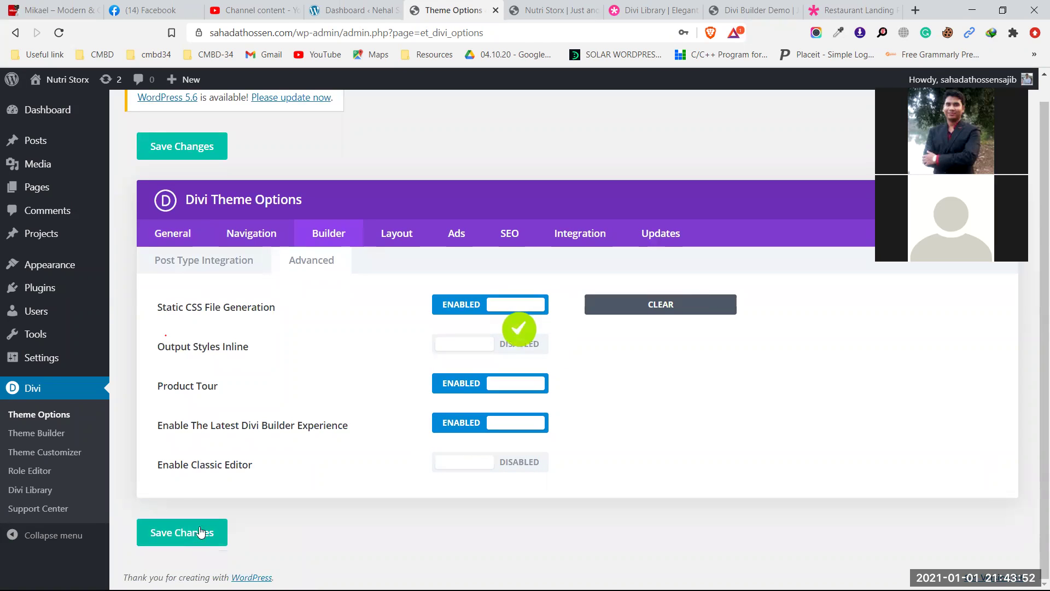
Open Sample Page for editing and examine its content in the block editor
left_click(31, 185)
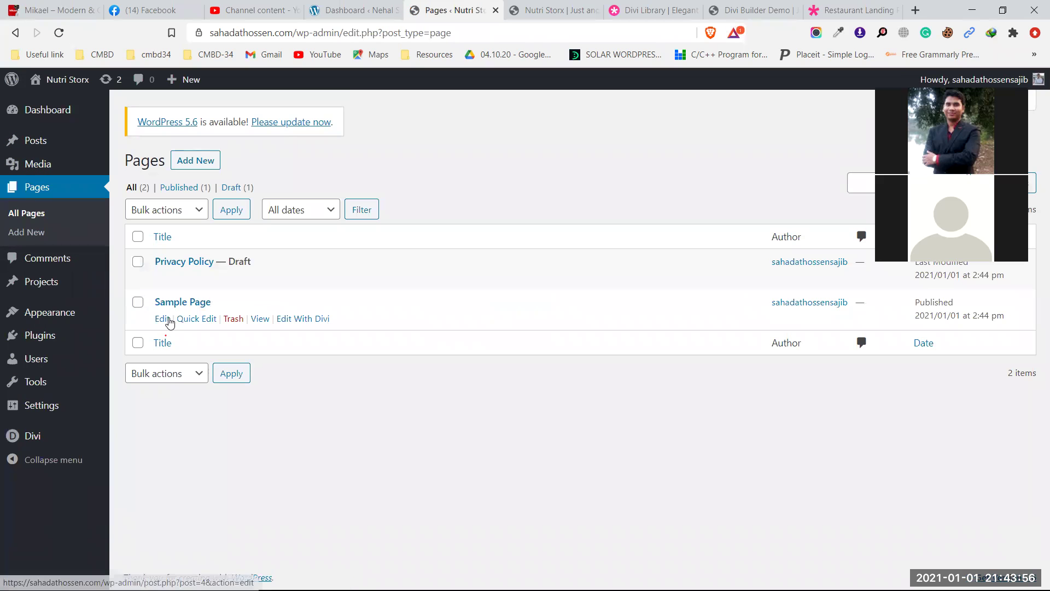
left_click(169, 321)
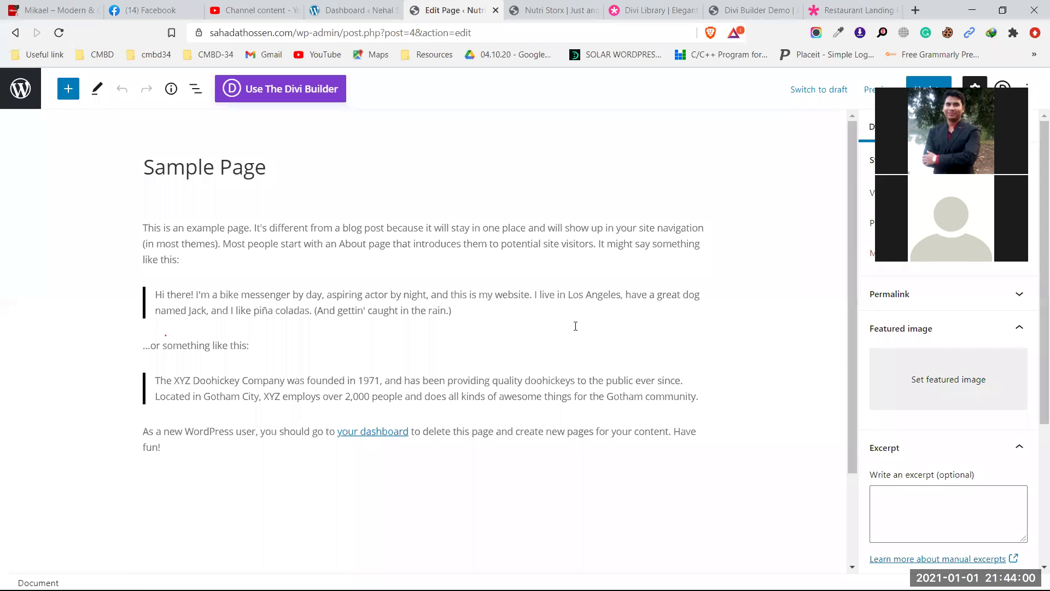
scroll(575, 326, "down", 3)
scroll(576, 326, "up", 3)
scroll(575, 326, "down", 2)
scroll(576, 325, "up", 2)
View the Single Post Layout options in the theme options and compare the post info items with the Hello world! post on the live home page
left_click(16, 33)
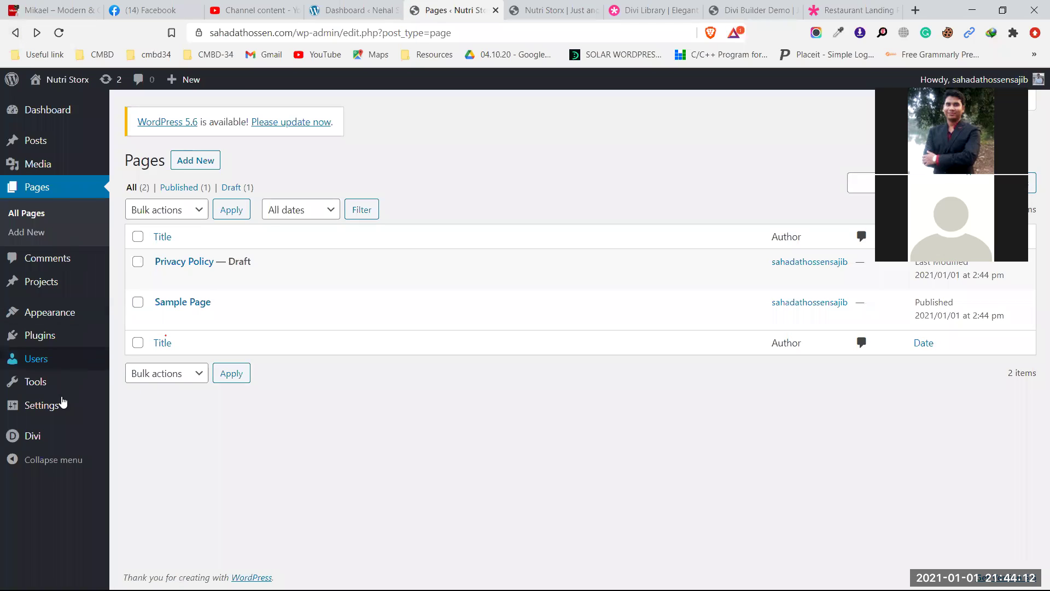
left_click(43, 436)
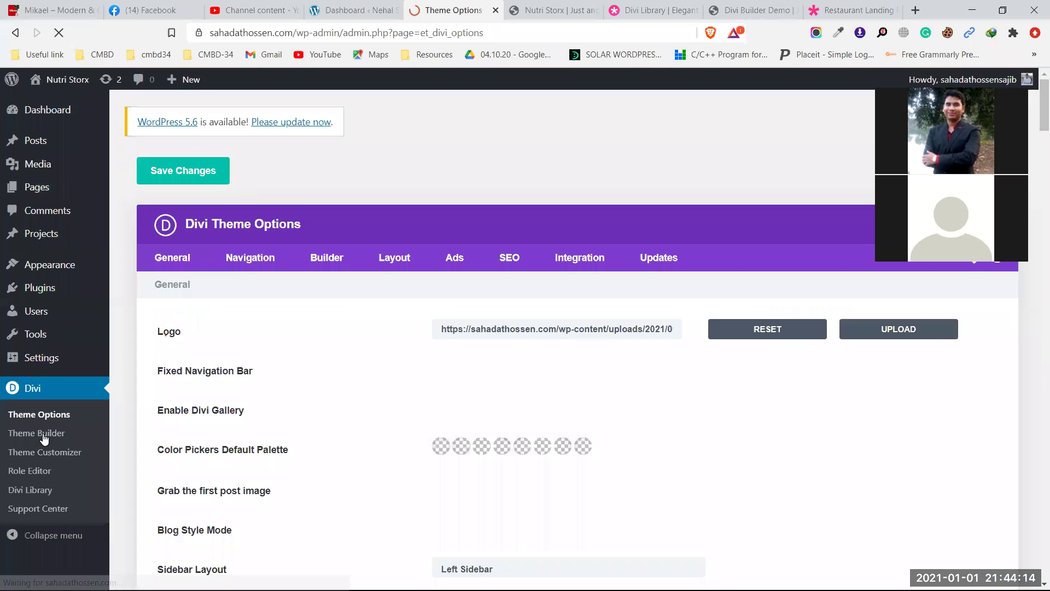
left_click(412, 267)
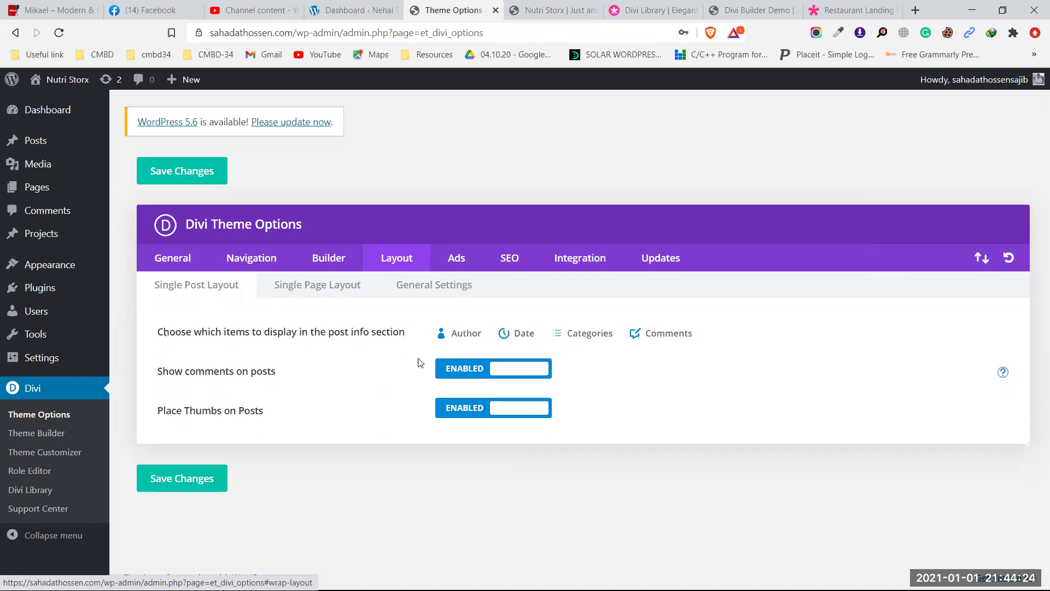
left_click(563, 4)
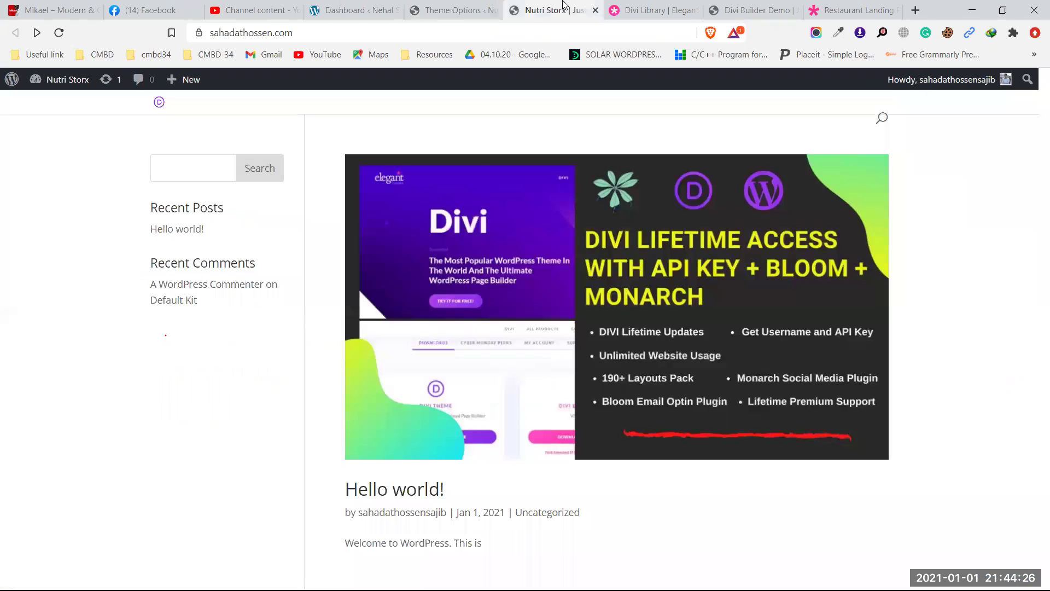
scroll(328, 331, "down", 5)
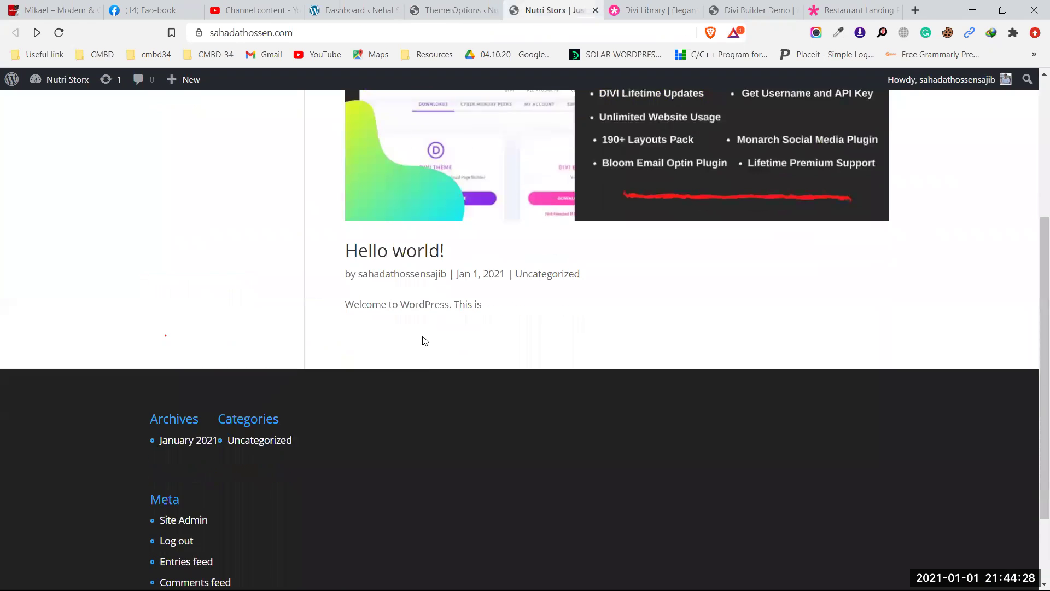
Open the Hello world! post on the live site and examine its content and comment form
scroll(423, 336, "up", 4)
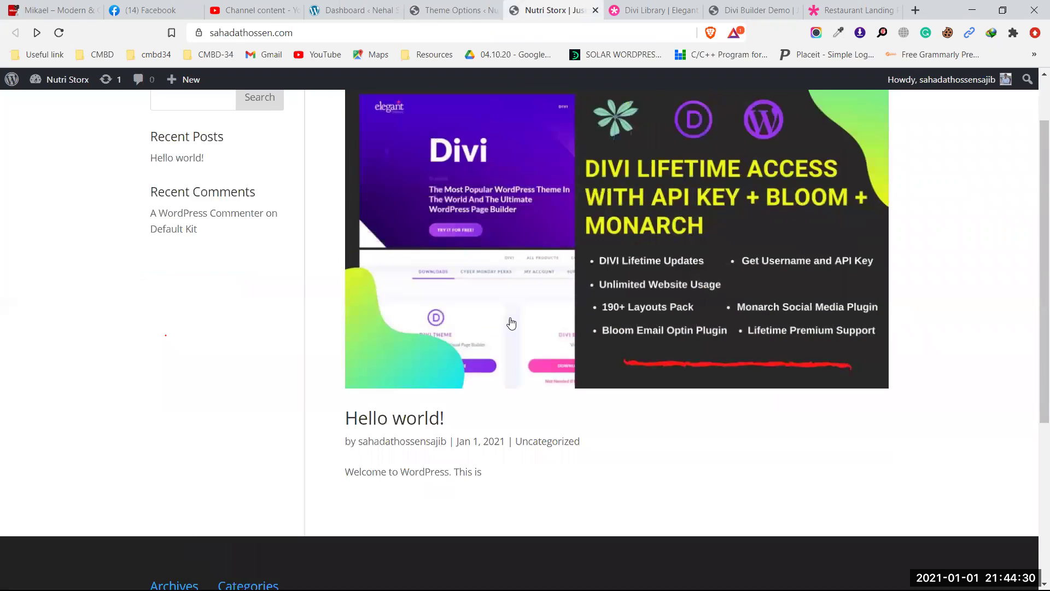
left_click(497, 310)
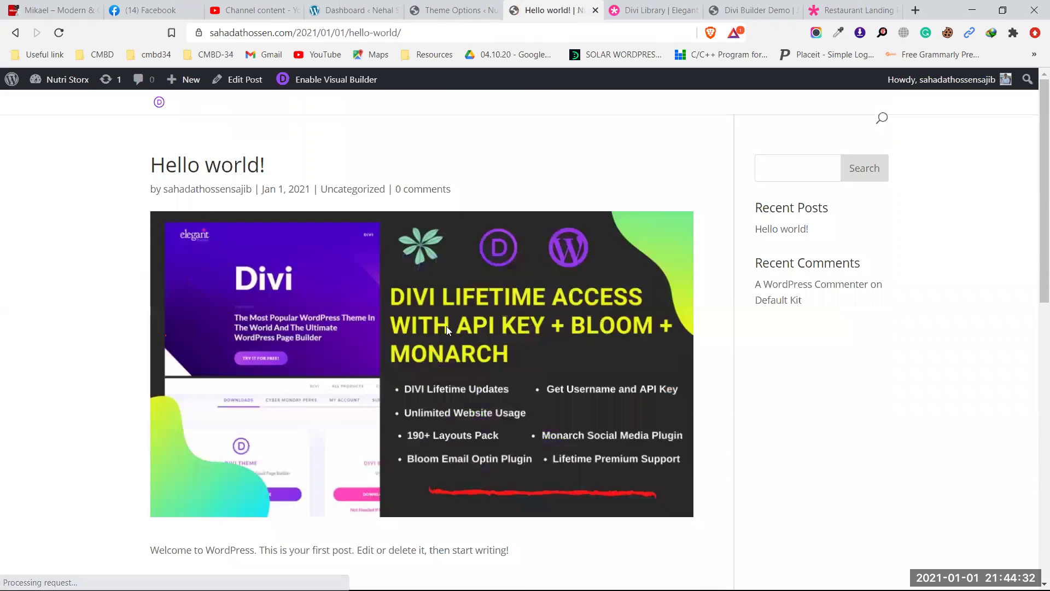
scroll(441, 328, "down", 8)
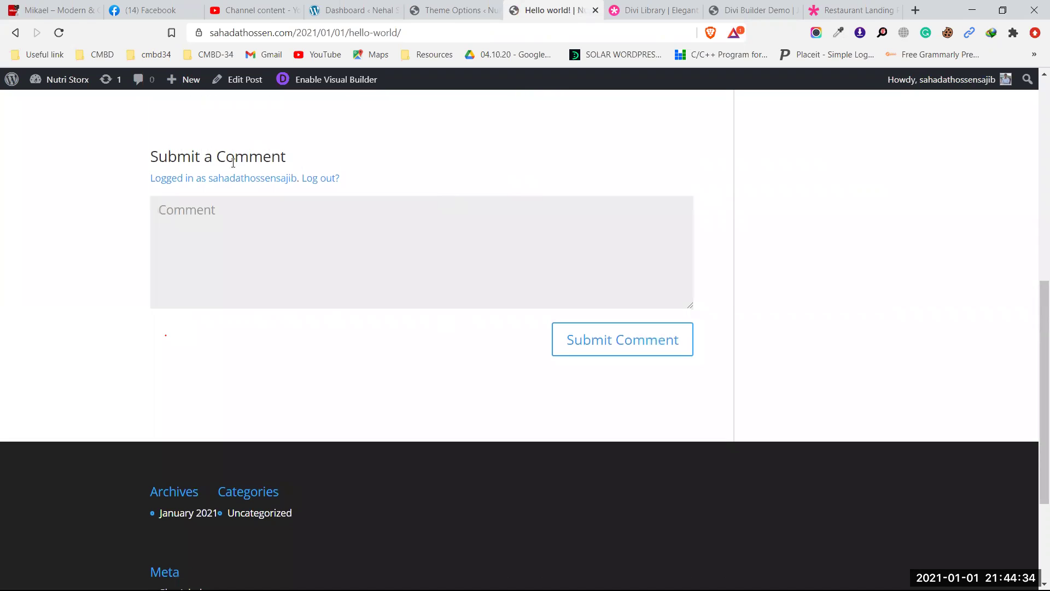
left_click(261, 240)
scroll(410, 265, "up", 4)
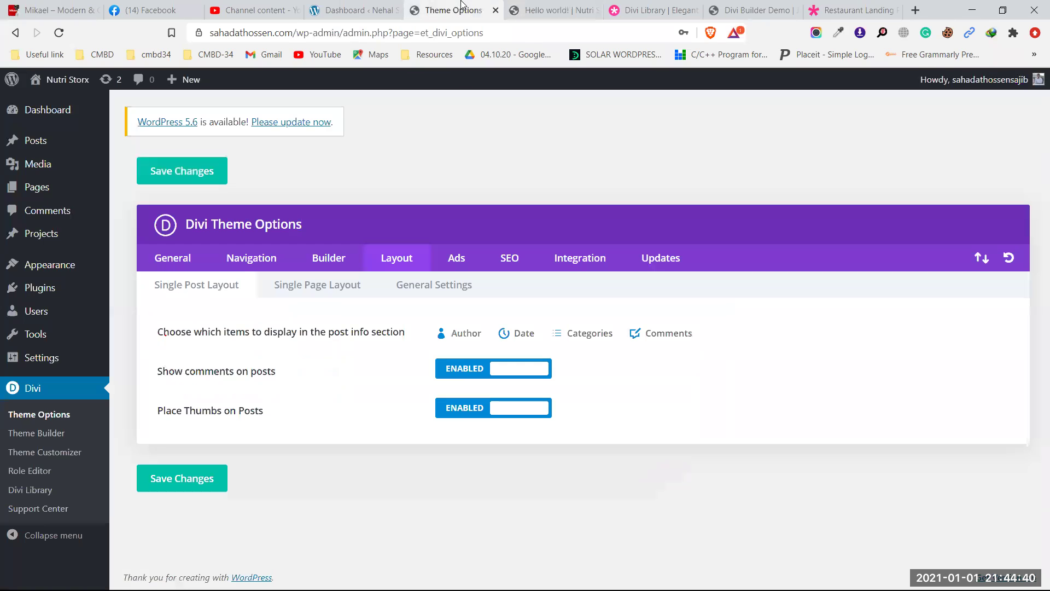
Return to the theme options and switch Show comments on posts off and back on
left_click(457, 9)
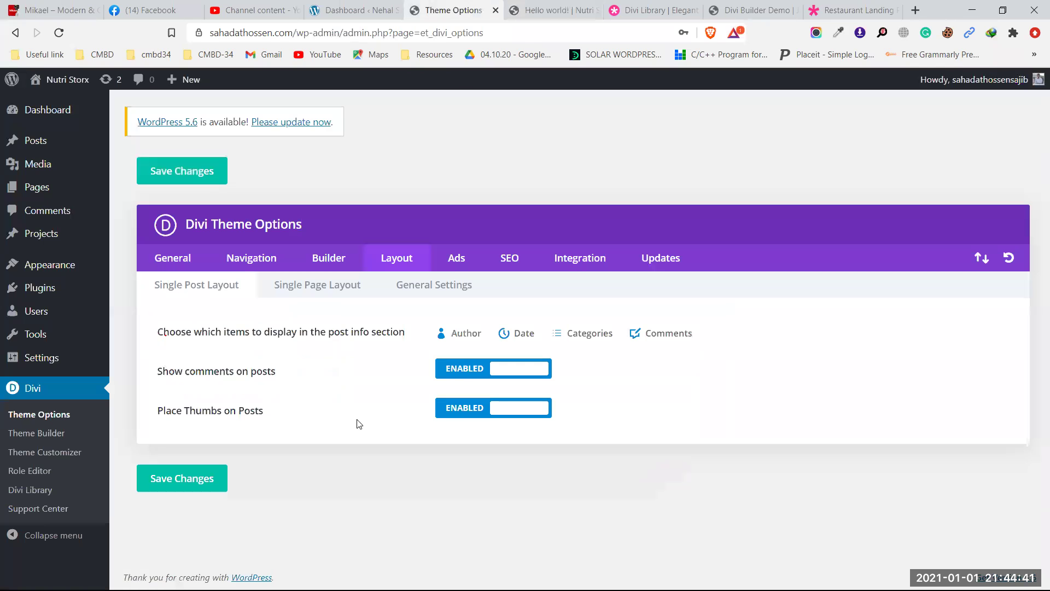
left_click(459, 376)
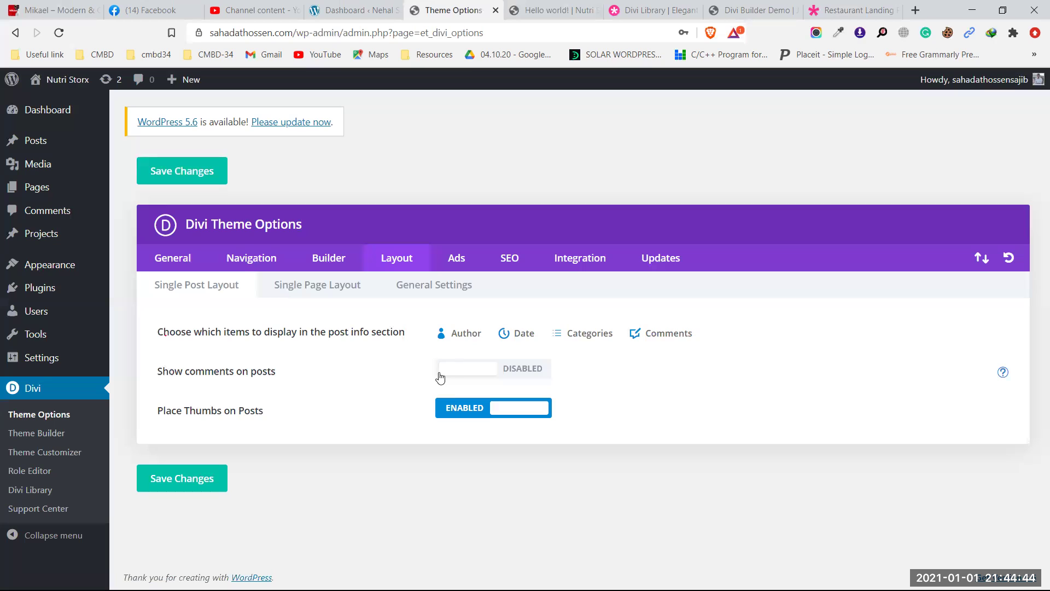
left_click(509, 368)
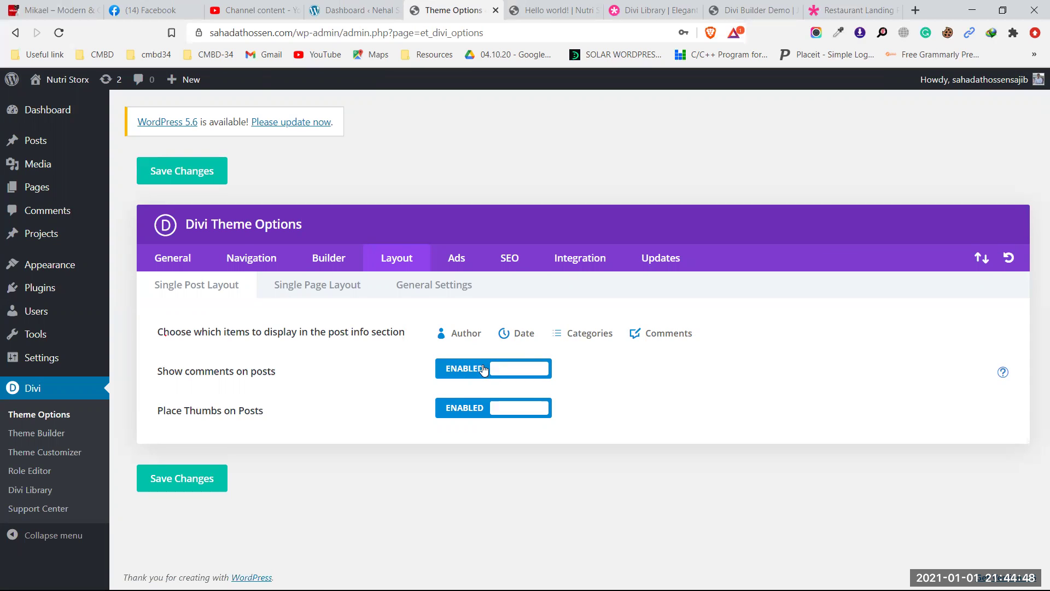
View the Single Page Layout and General Settings of the layout options, ending on the Ads options
left_click(338, 297)
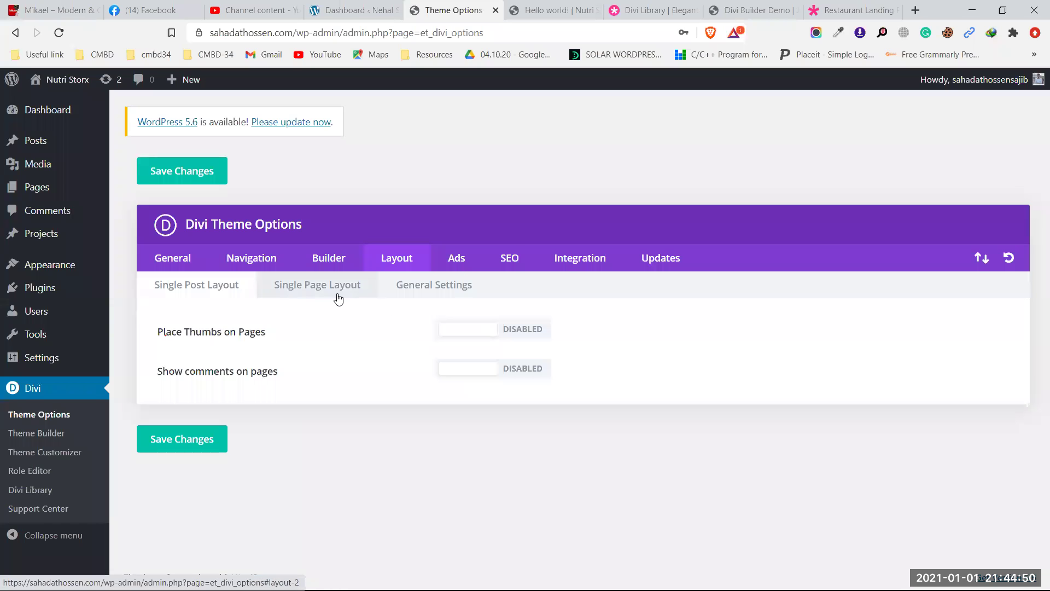
left_click(437, 285)
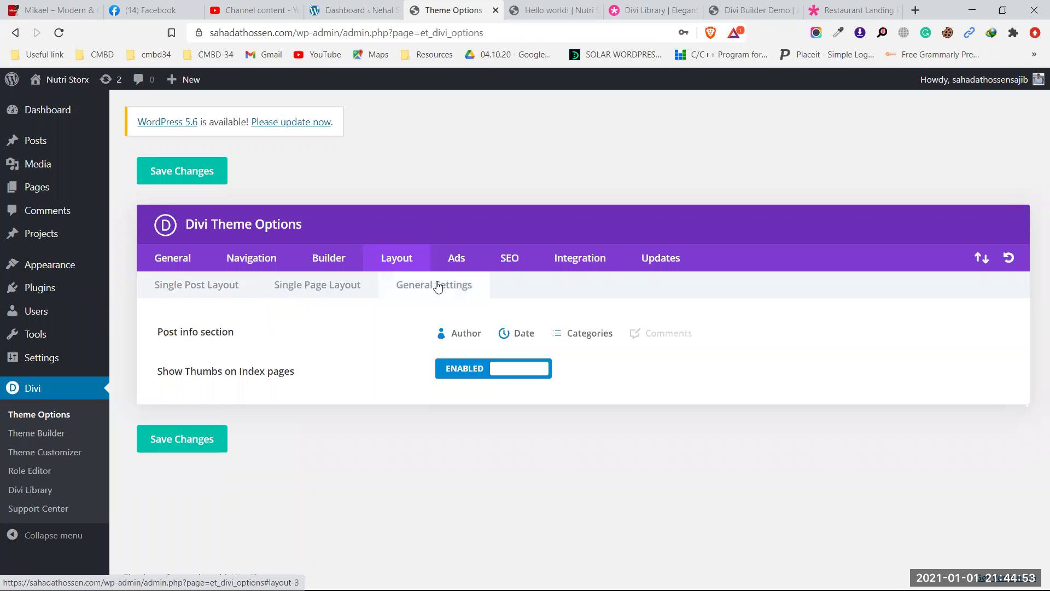
left_click(464, 260)
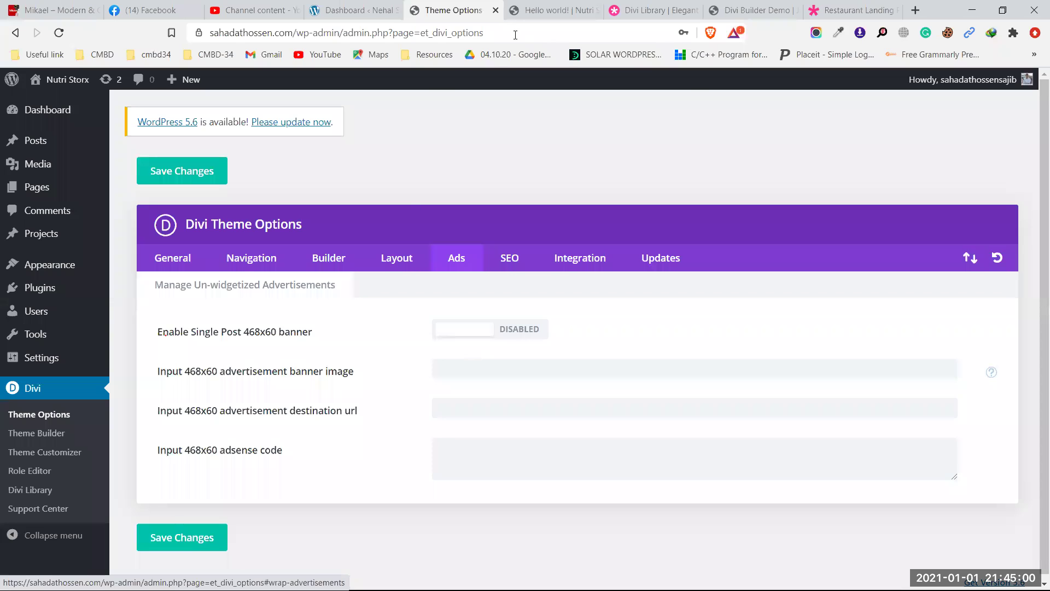
Examine the live Hello world! post page for places where an advertisement banner could appear
left_click(546, 9)
scroll(562, 193, "up", 4)
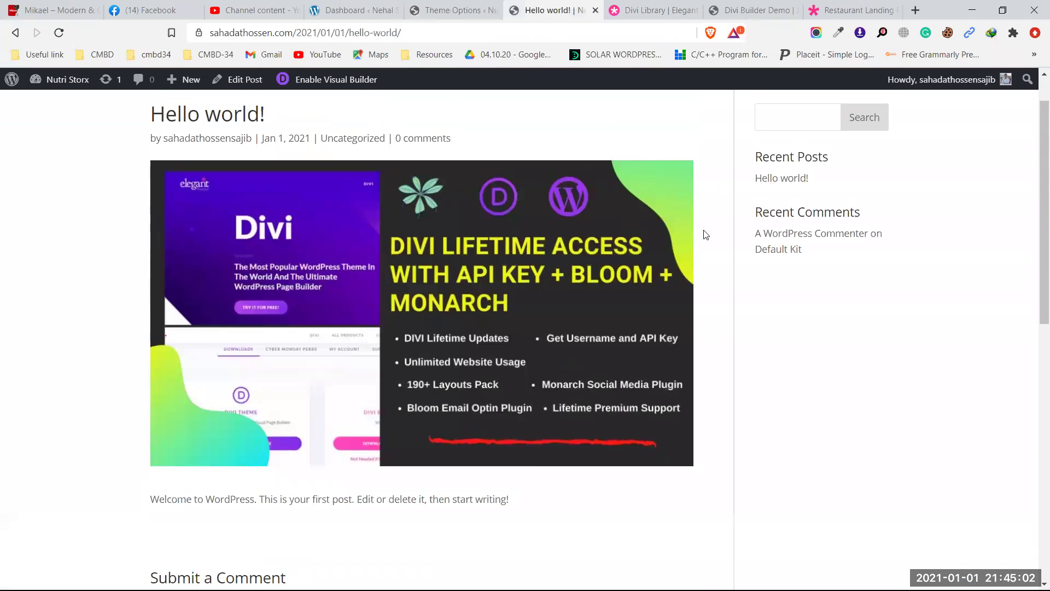
scroll(860, 303, "up", 1)
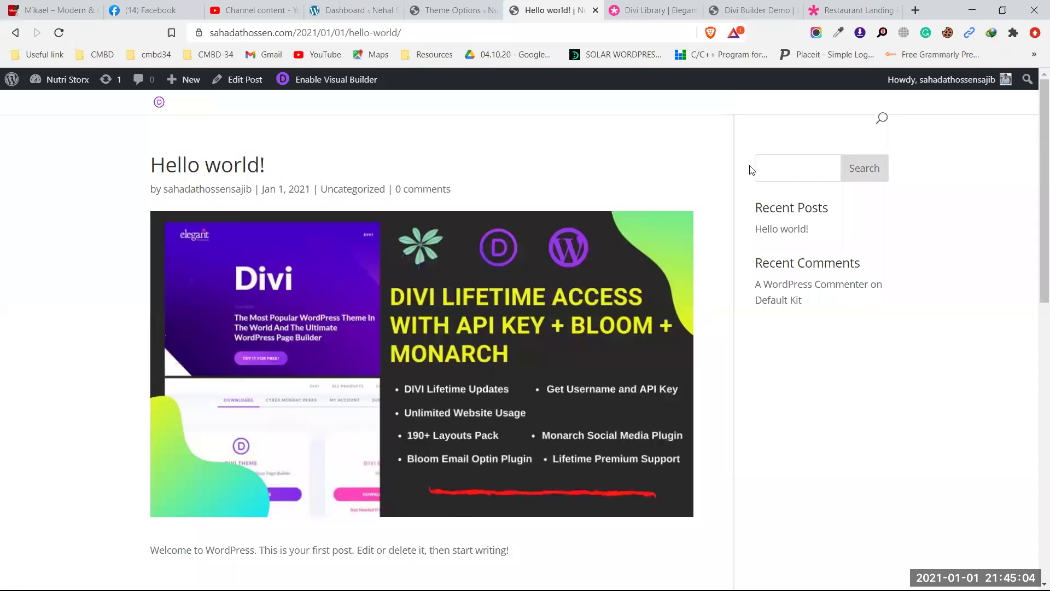
scroll(793, 303, "down", 3)
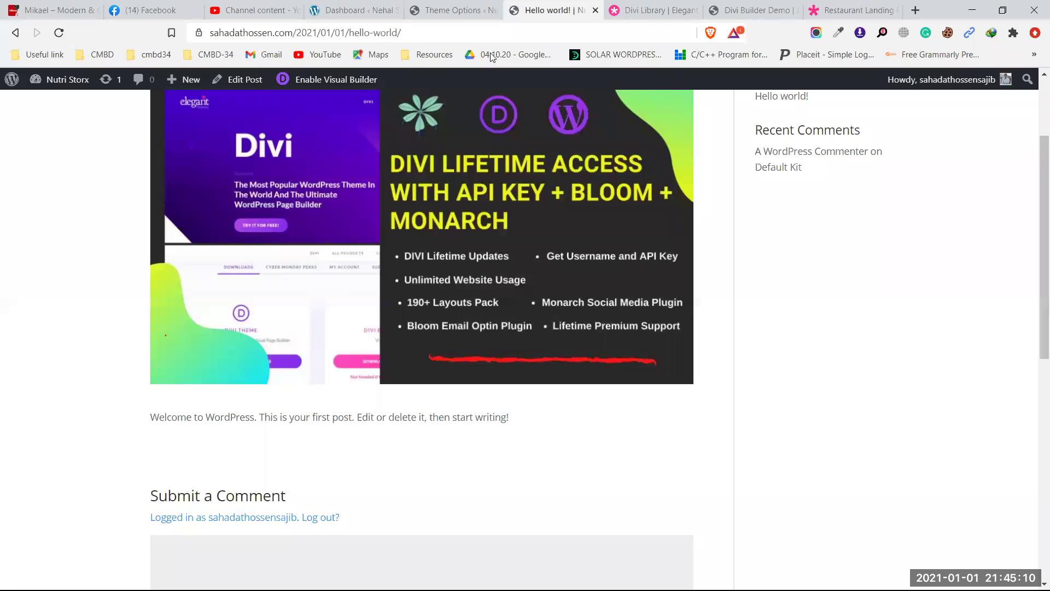
Enable the single post 468x60 banner in the theme's Ads options
left_click(435, 8)
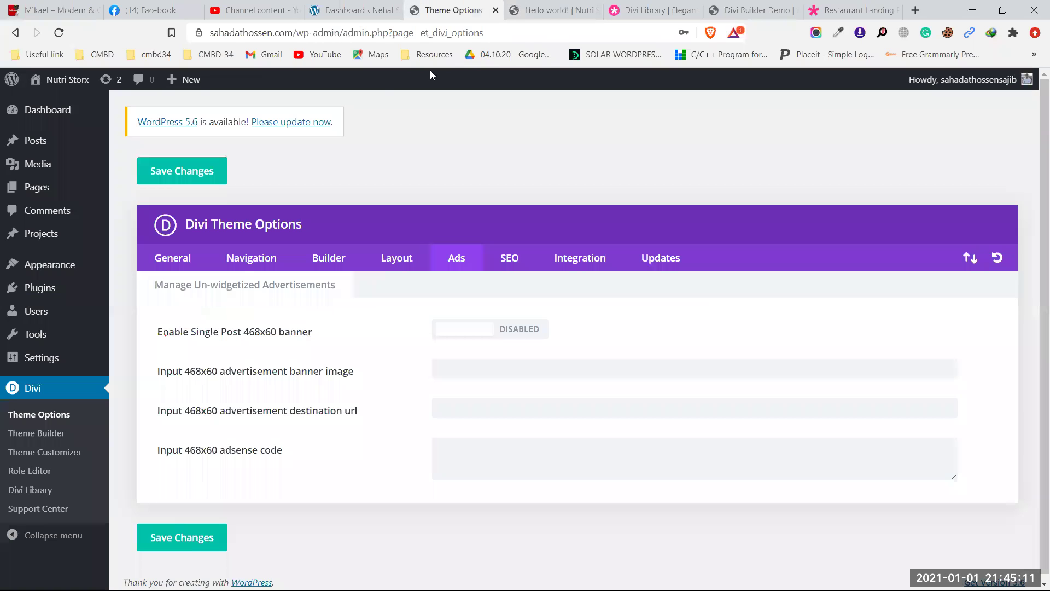
left_click(520, 332)
left_click(481, 376)
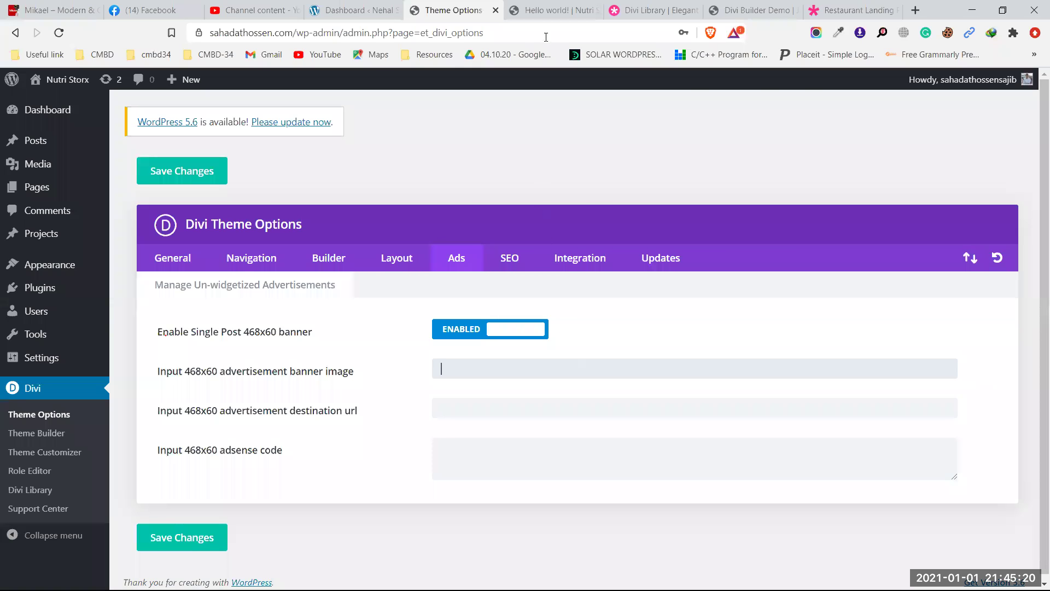
Open the site's Media Library and copy the file URL of the Divi Lifetime Access image
left_click(552, 10)
mouse_move(61, 79)
left_click(52, 104)
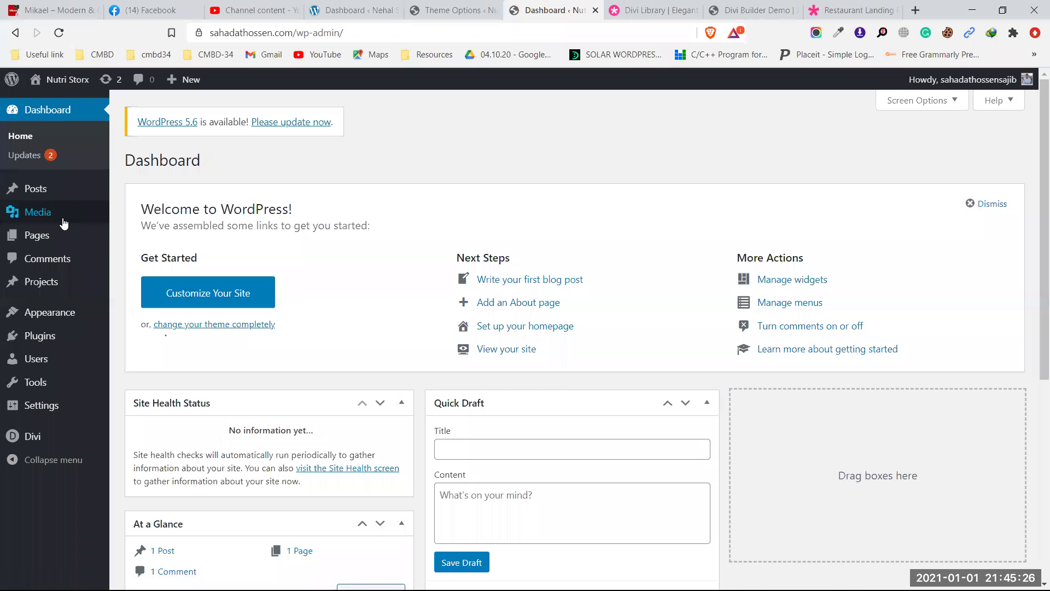
mouse_move(55, 230)
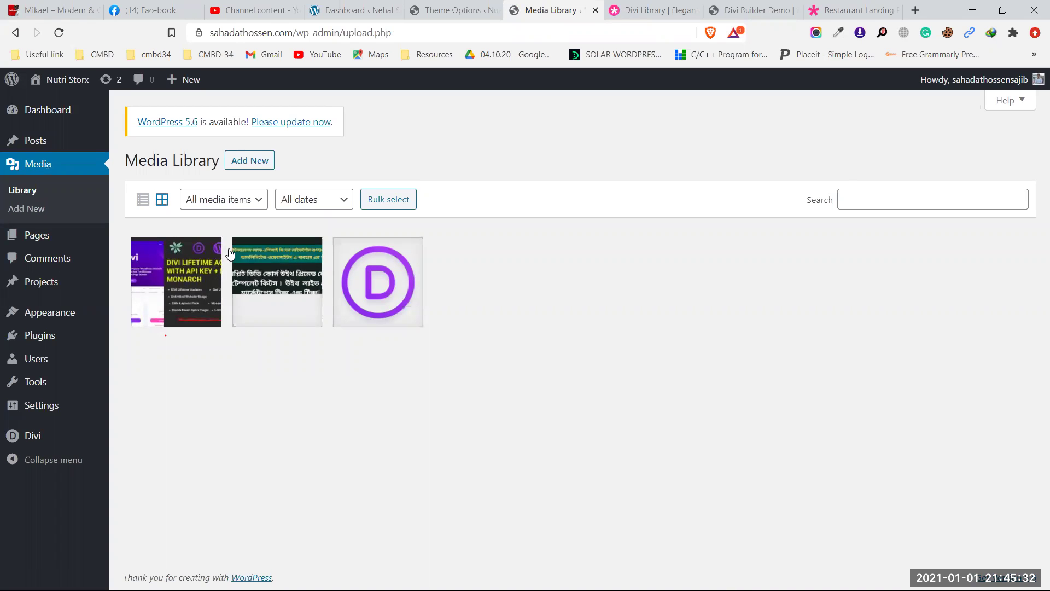
left_click(194, 261)
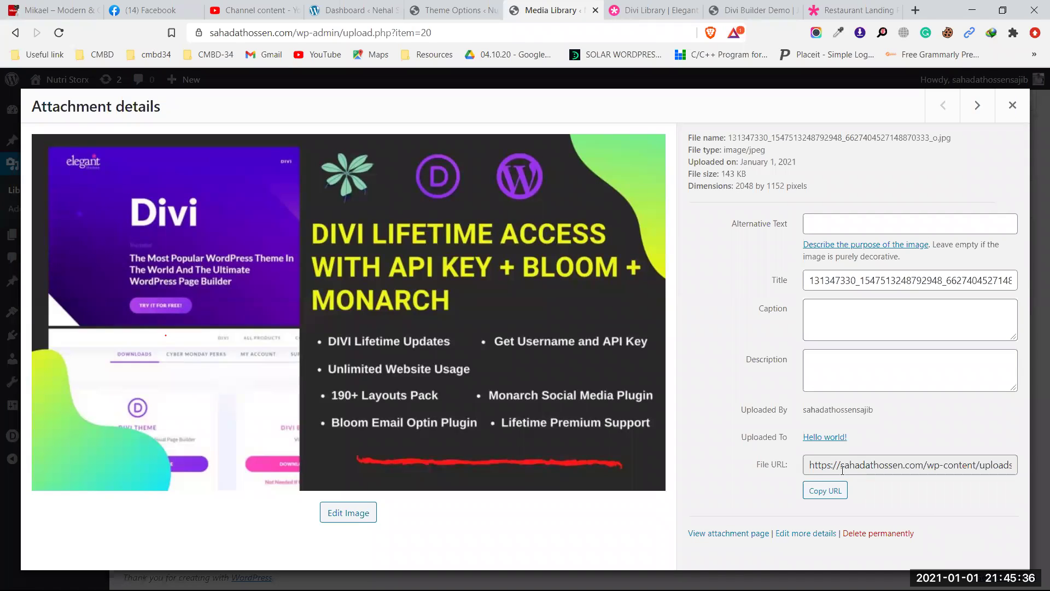
left_click_drag(810, 465, 993, 464)
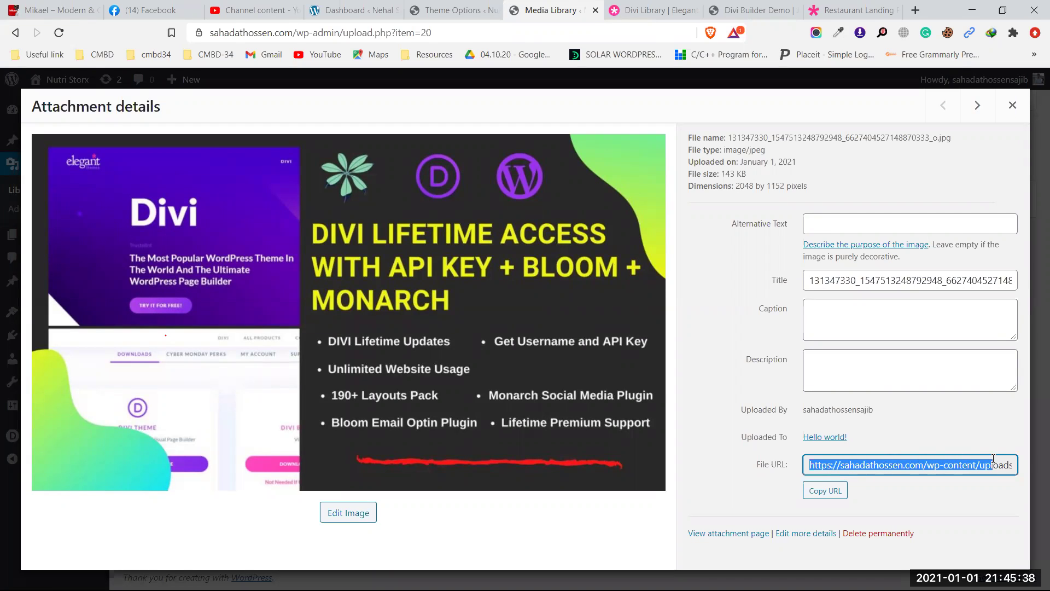
left_click(833, 490)
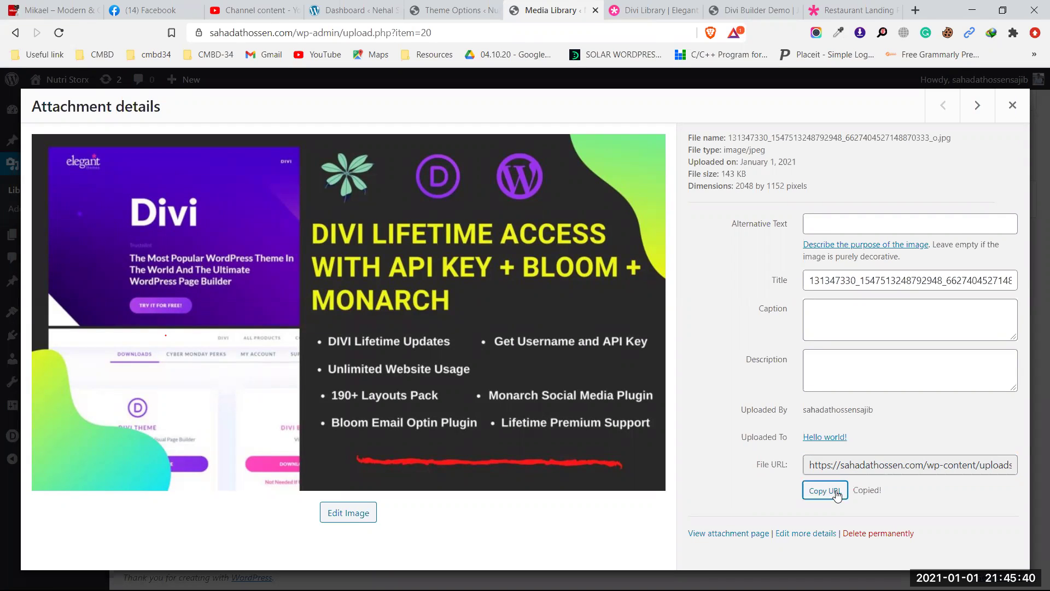
Paste the copied file URL as the 468x60 advertisement banner image in the Ads options
left_click(424, 11)
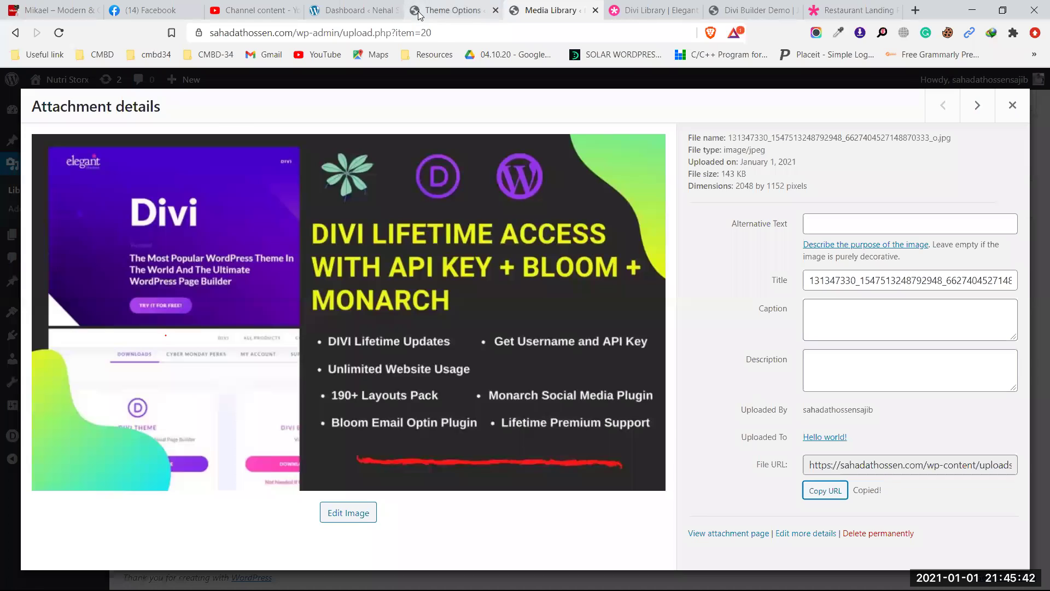
right_click(457, 367)
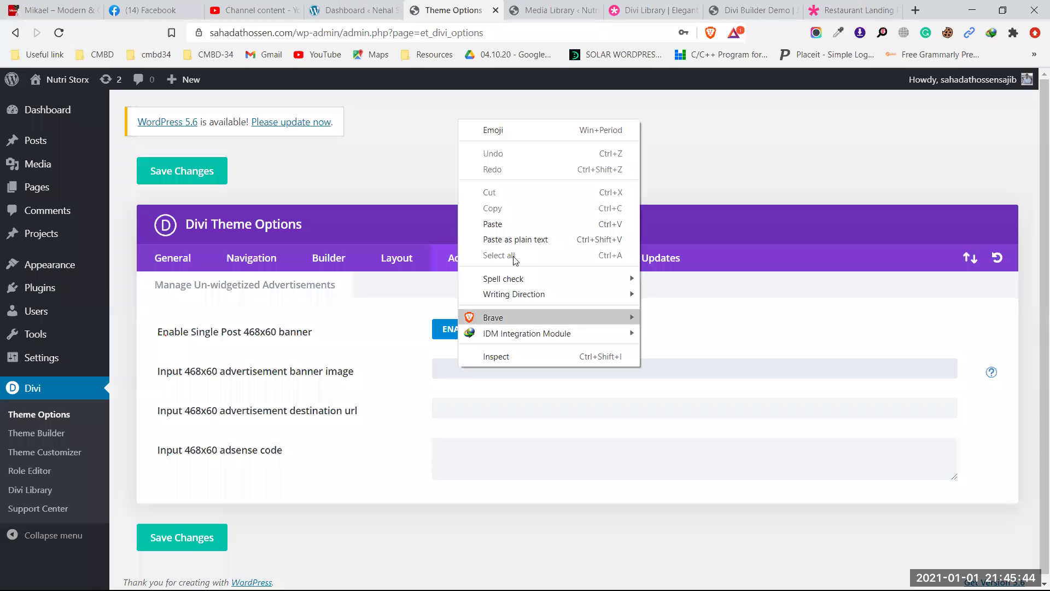
left_click(517, 225)
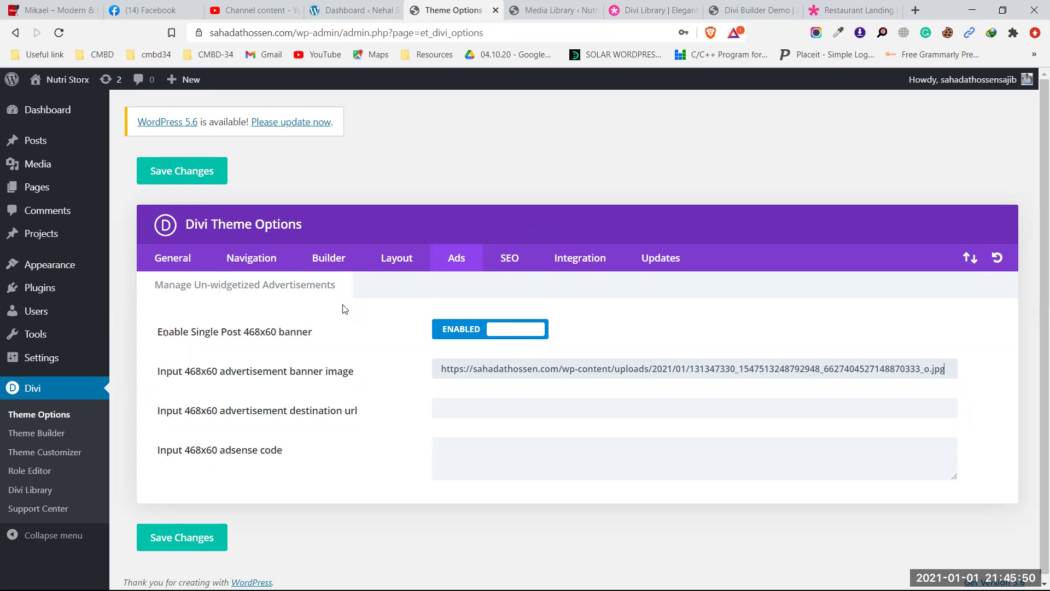
Examine the Homepage SEO options for custom titles, meta description, keywords and canonical URLs
left_click(519, 261)
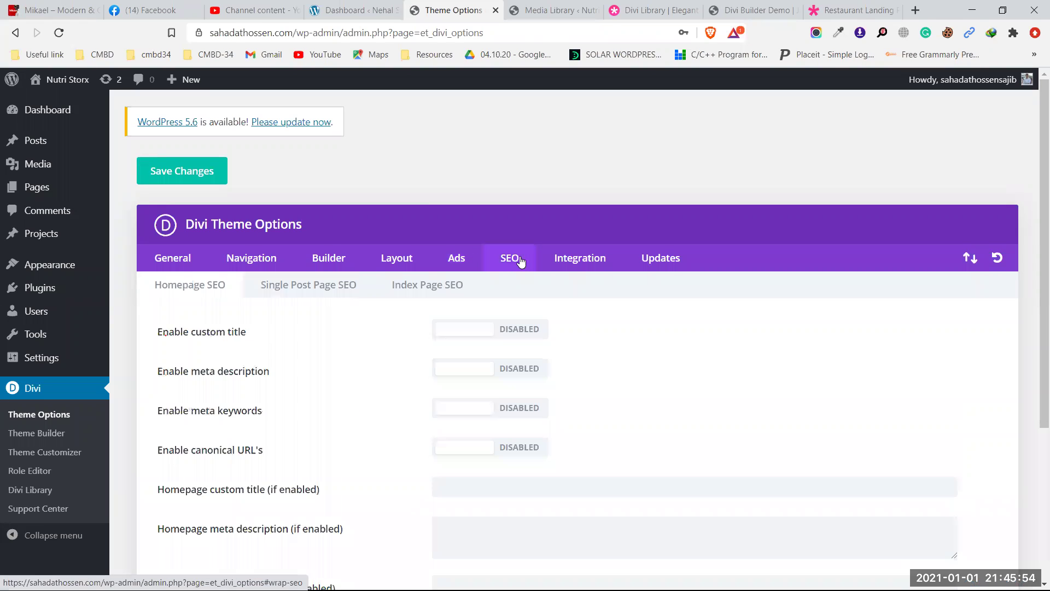
scroll(372, 393, "down", 4)
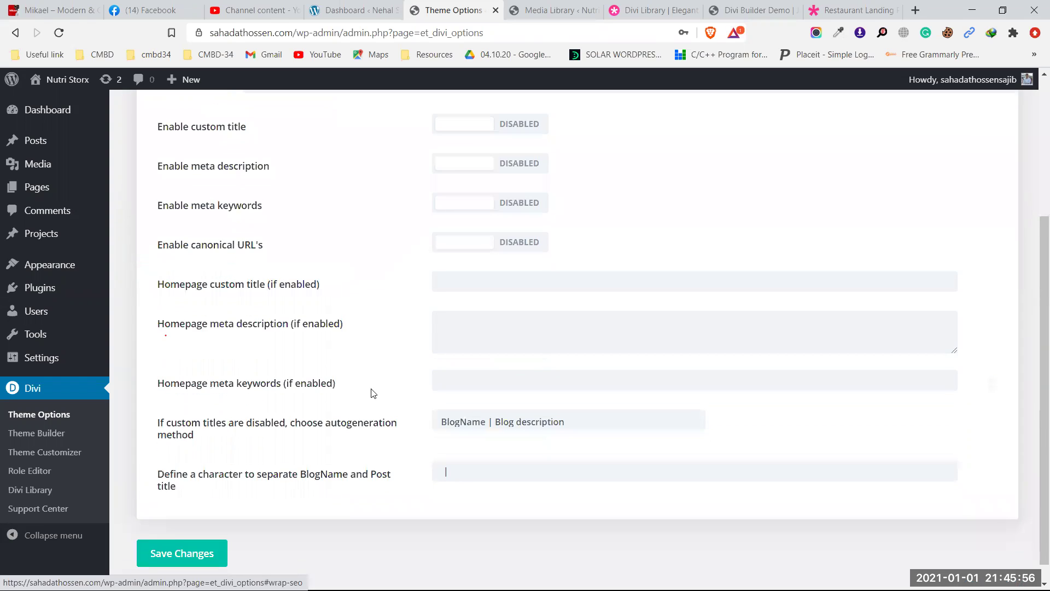
scroll(372, 393, "up", 5)
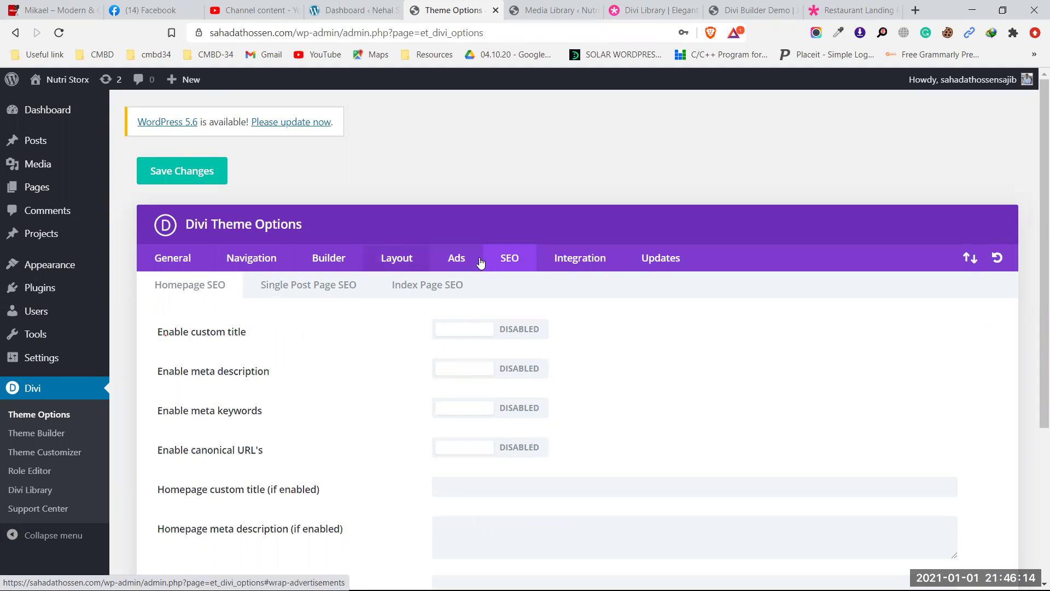
Examine the Integration options, including the code fields for the blog's head and body and the top and bottom of posts
left_click(596, 272)
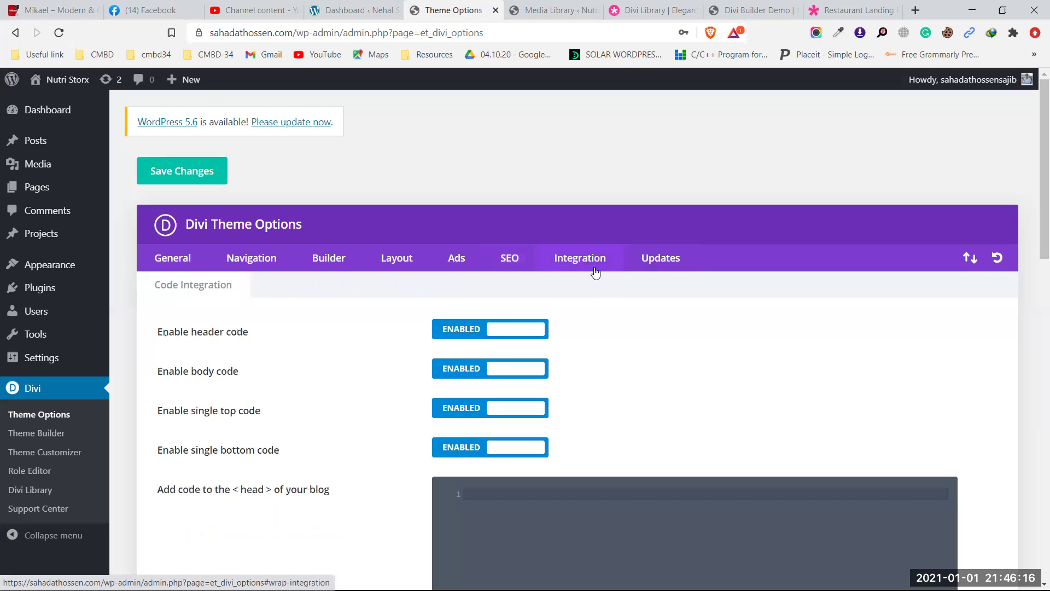
scroll(596, 272, "down", 7)
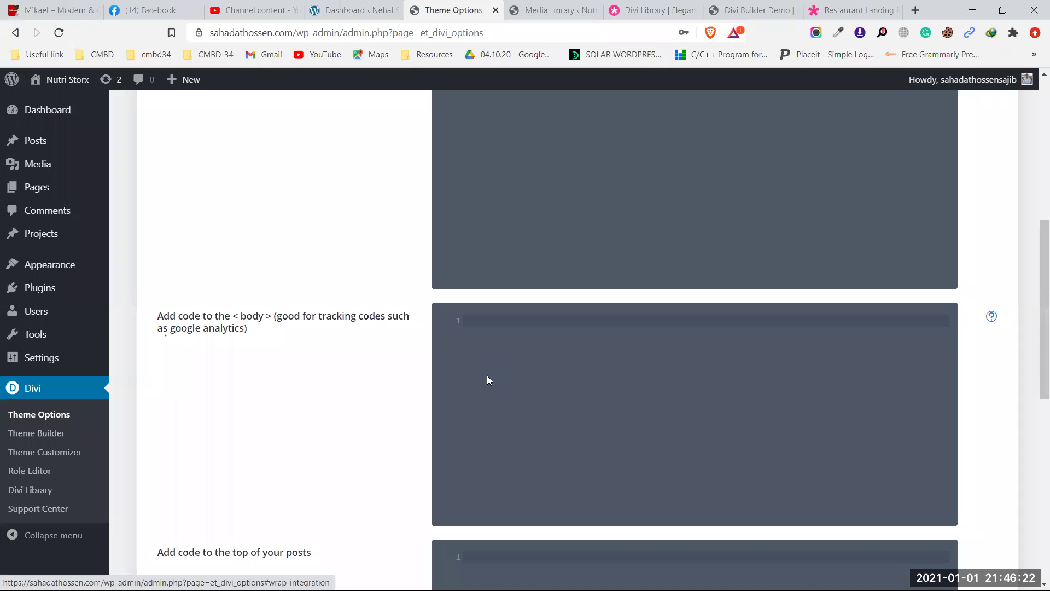
scroll(489, 380, "up", 5)
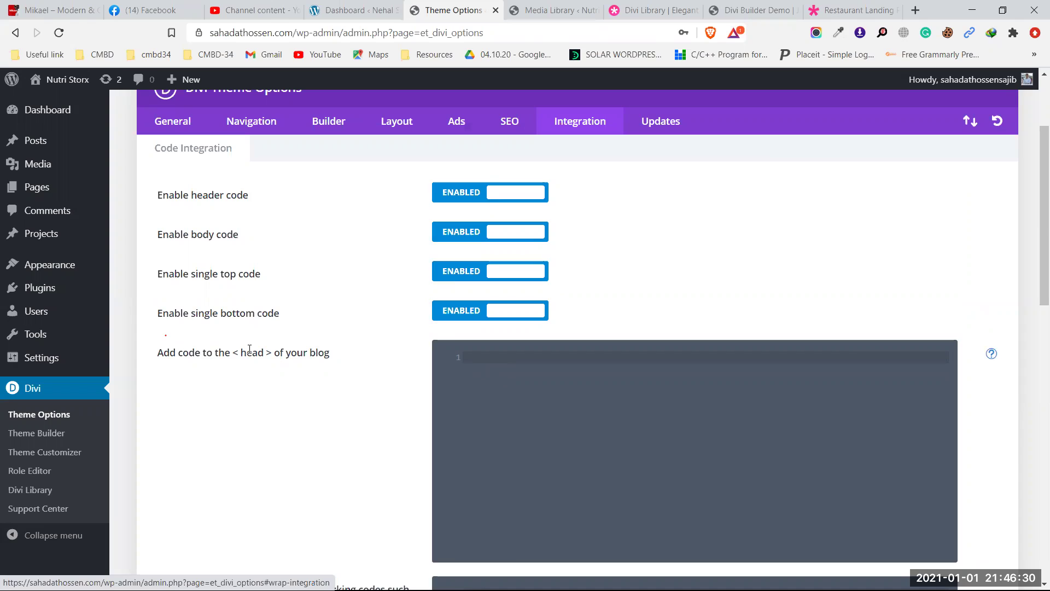
left_click_drag(240, 351, 276, 348)
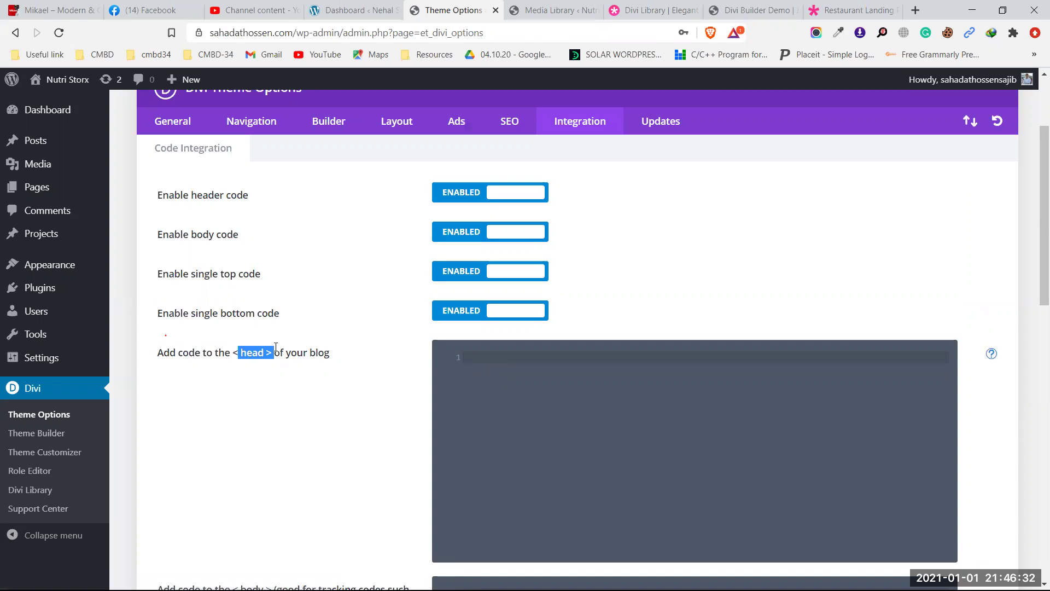
left_click(499, 351)
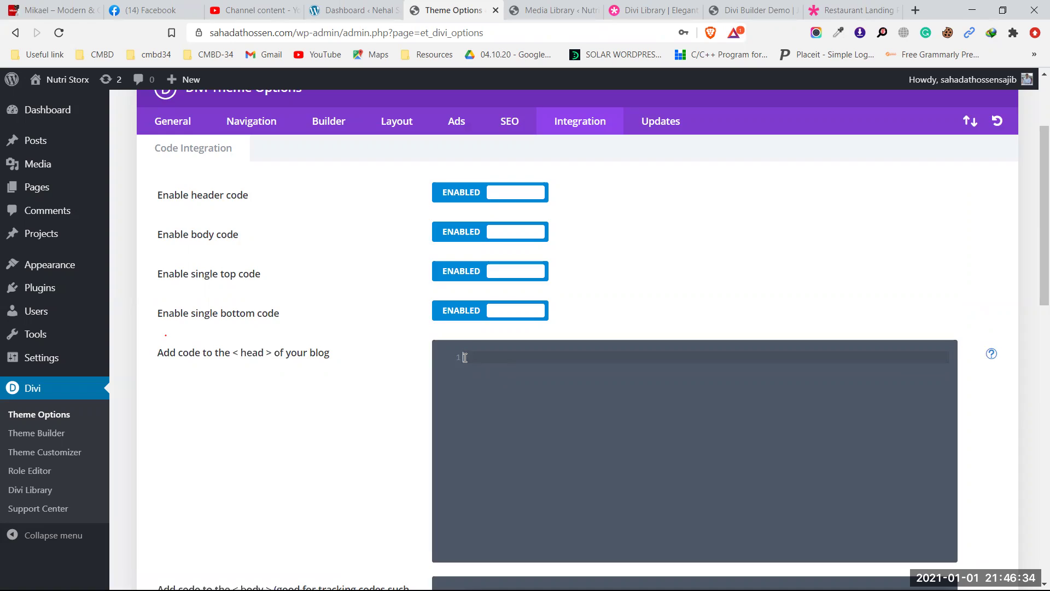
scroll(465, 357, "down", 7)
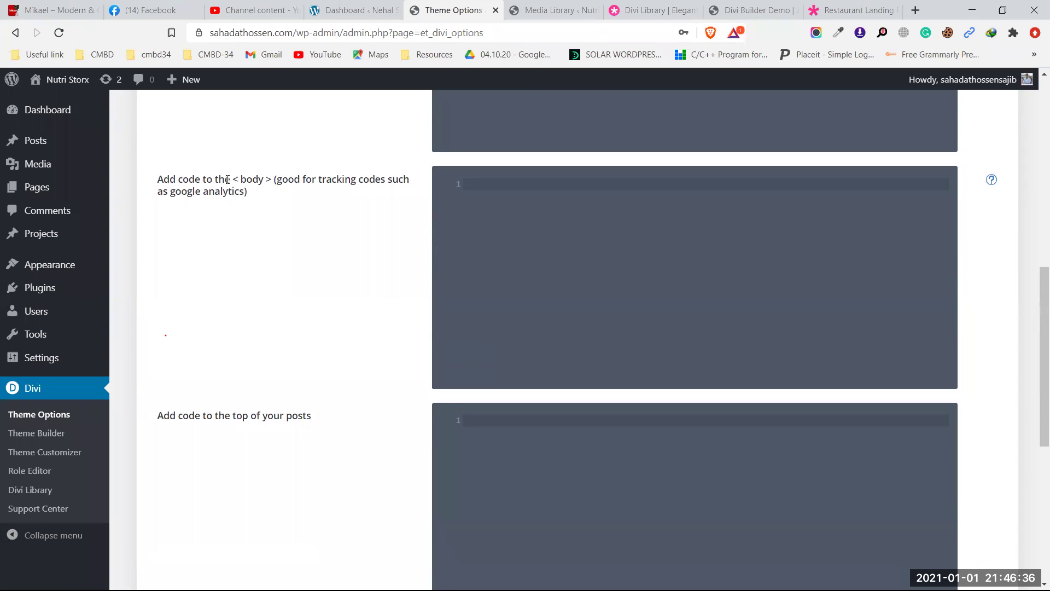
left_click_drag(241, 178, 275, 179)
left_click(478, 185)
left_click_drag(259, 178, 261, 178)
left_click(485, 187)
scroll(460, 234, "down", 5)
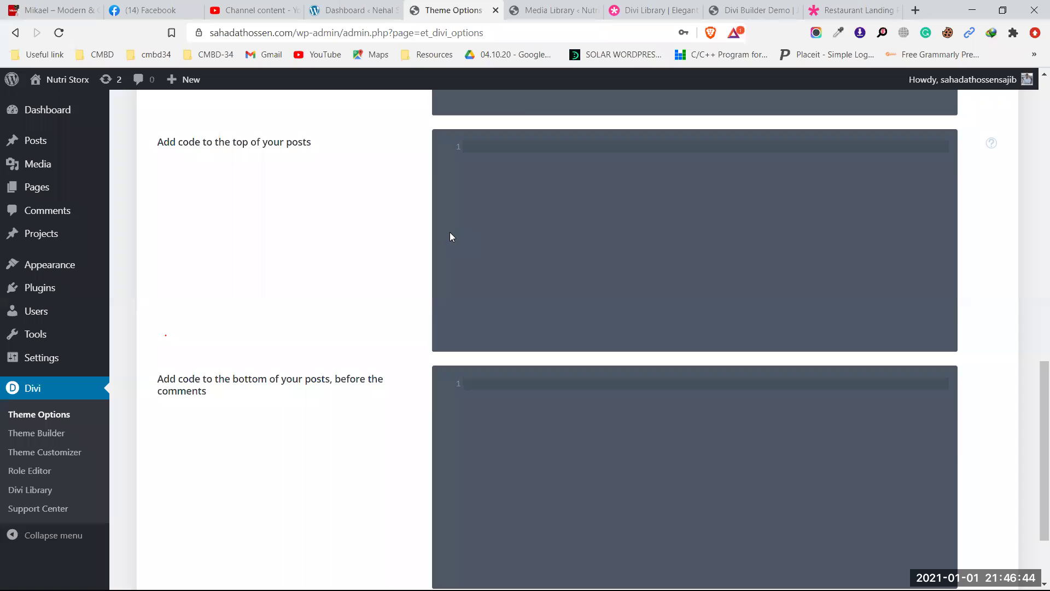
scroll(481, 305, "up", 15)
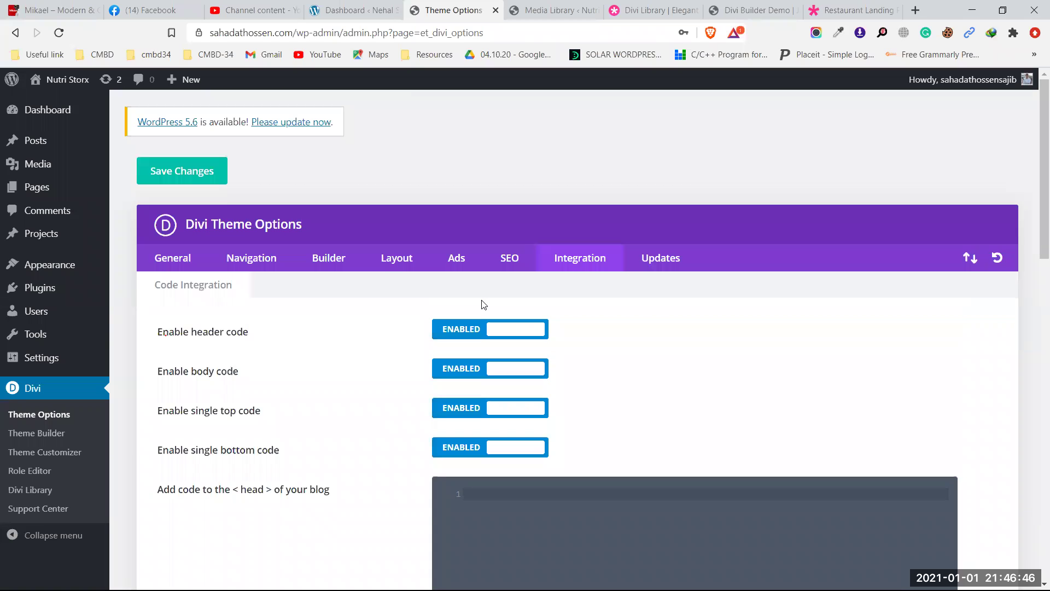
scroll(484, 305, "down", 3)
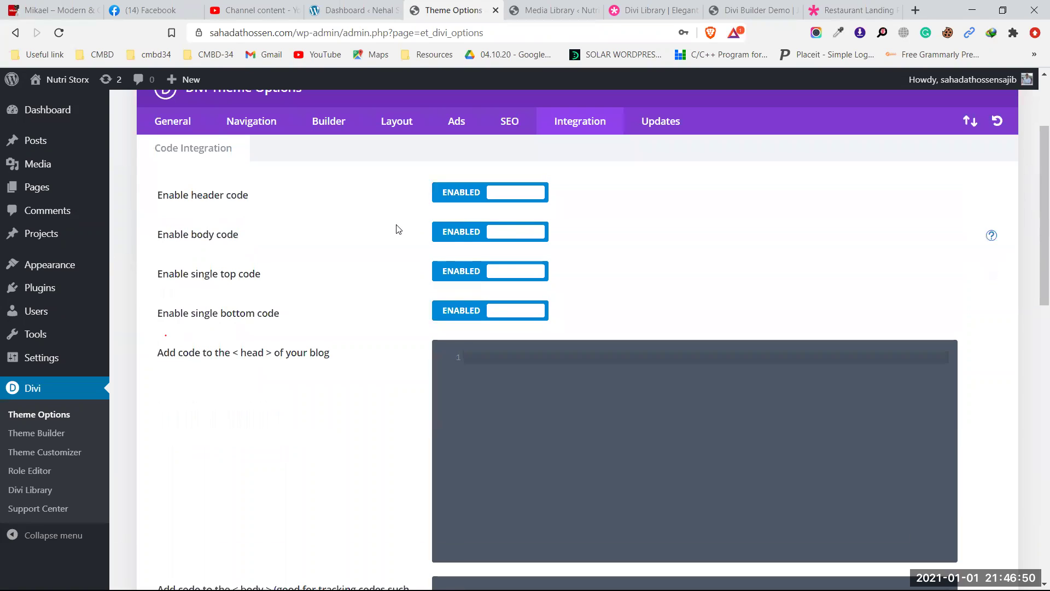
Switch the body code and header code integration options off and back on
left_click(457, 232)
scroll(471, 295, "down", 6)
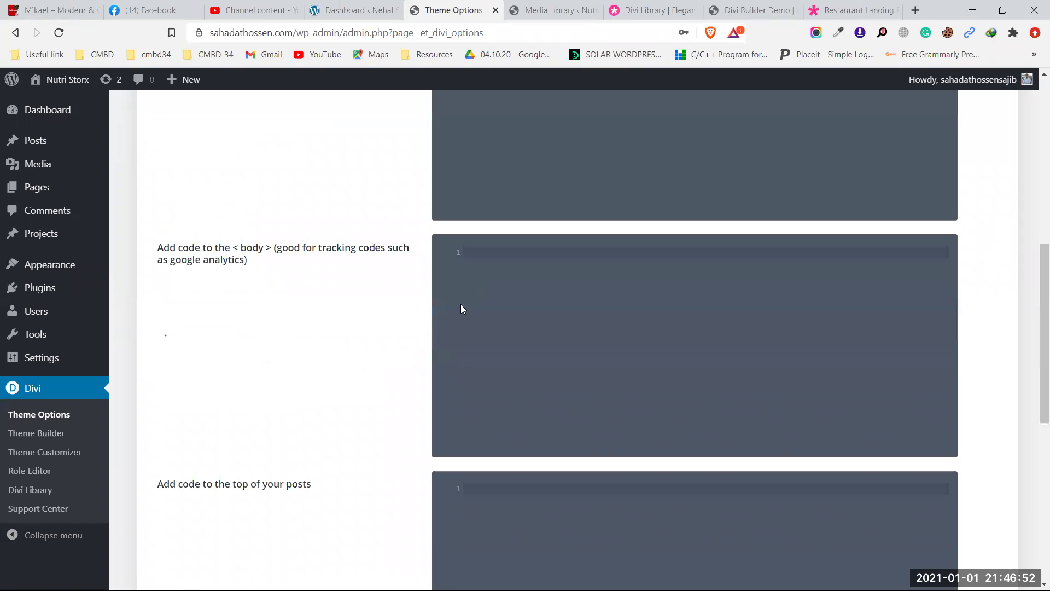
scroll(482, 279, "up", 6)
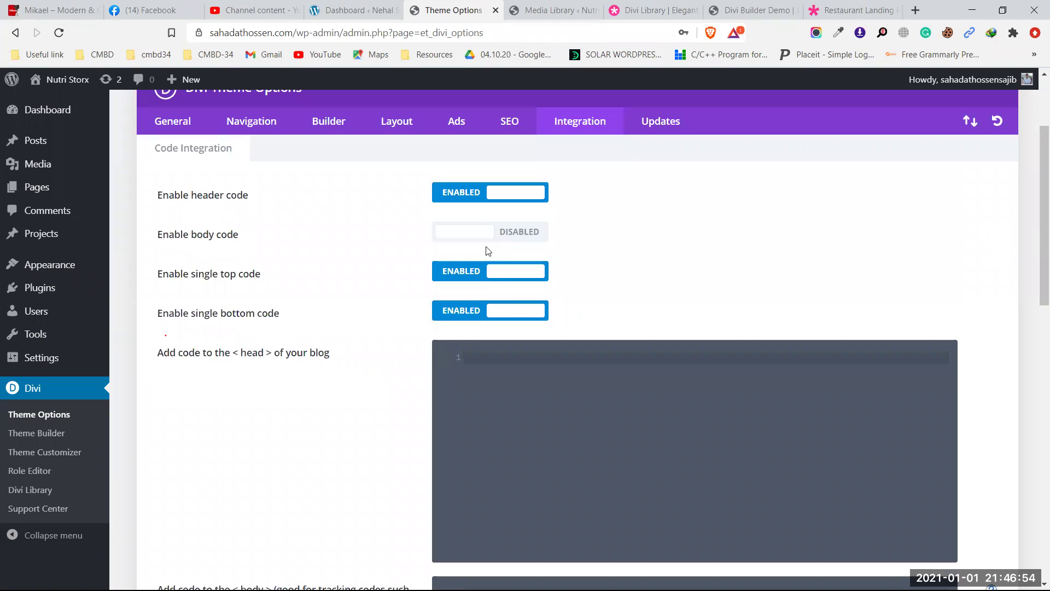
left_click(445, 198)
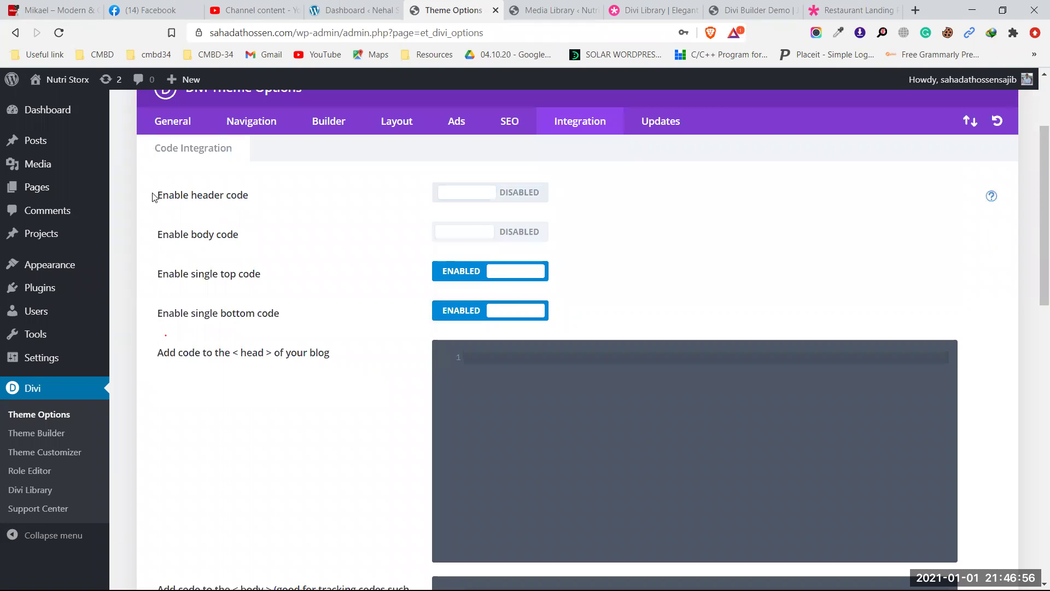
left_click(539, 195)
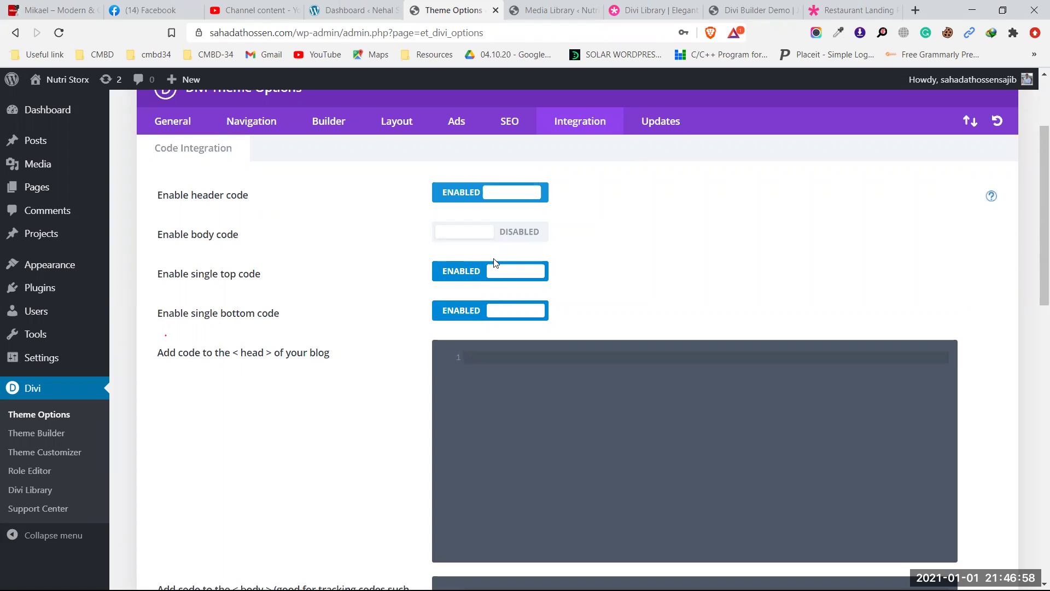
left_click(504, 235)
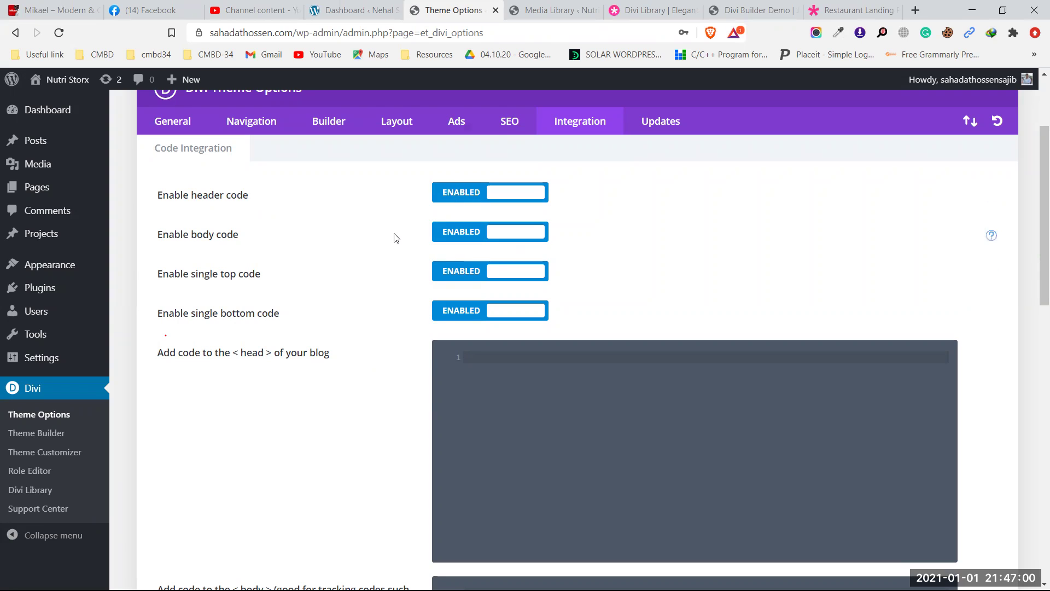
Examine the Updates options, including the Username and API Key fields and the version rollback
scroll(400, 264, "up", 3)
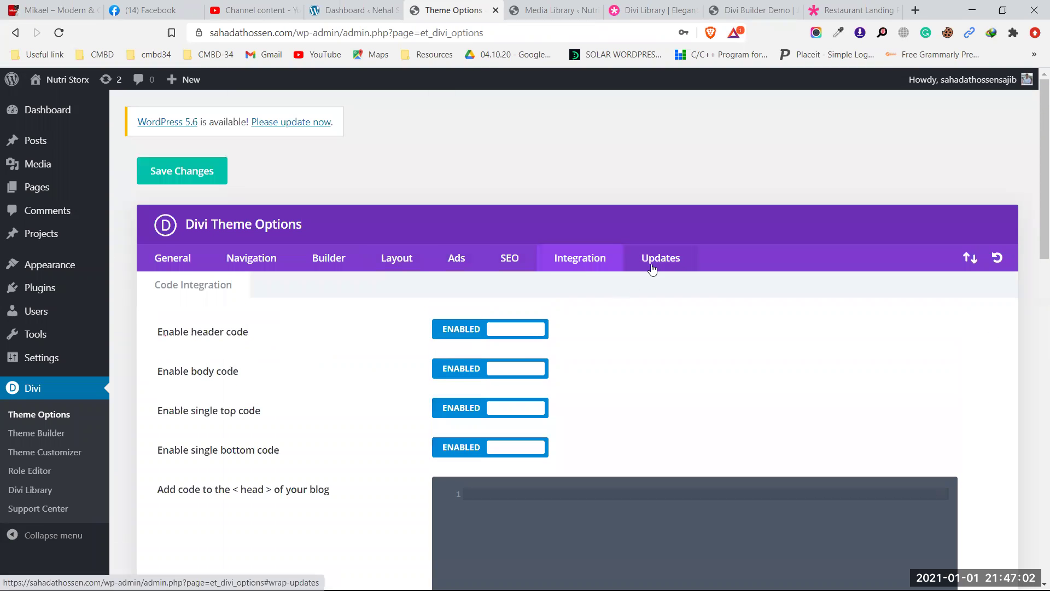
left_click(653, 268)
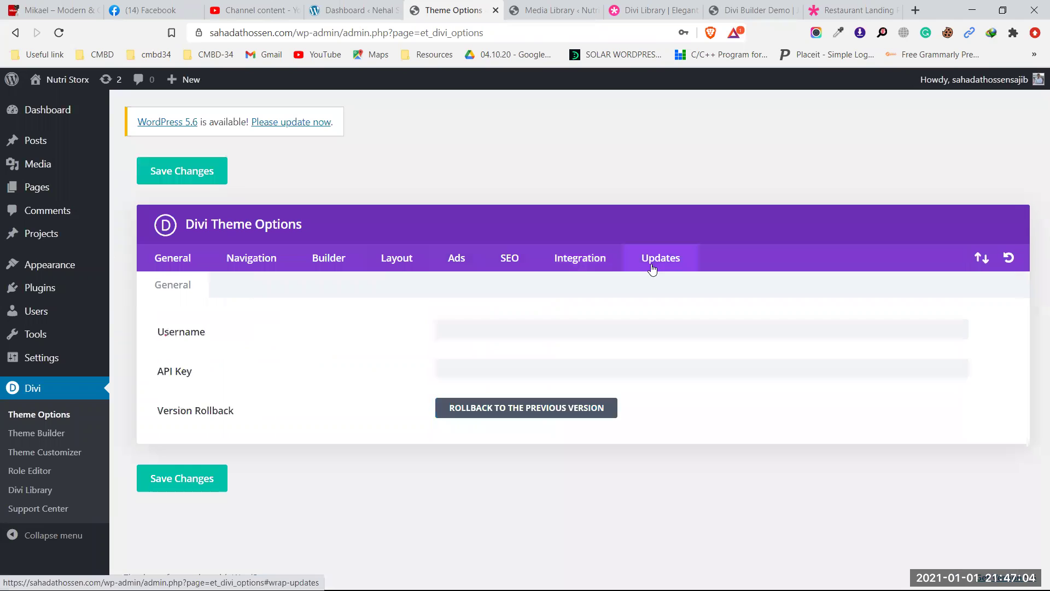
left_click(459, 328)
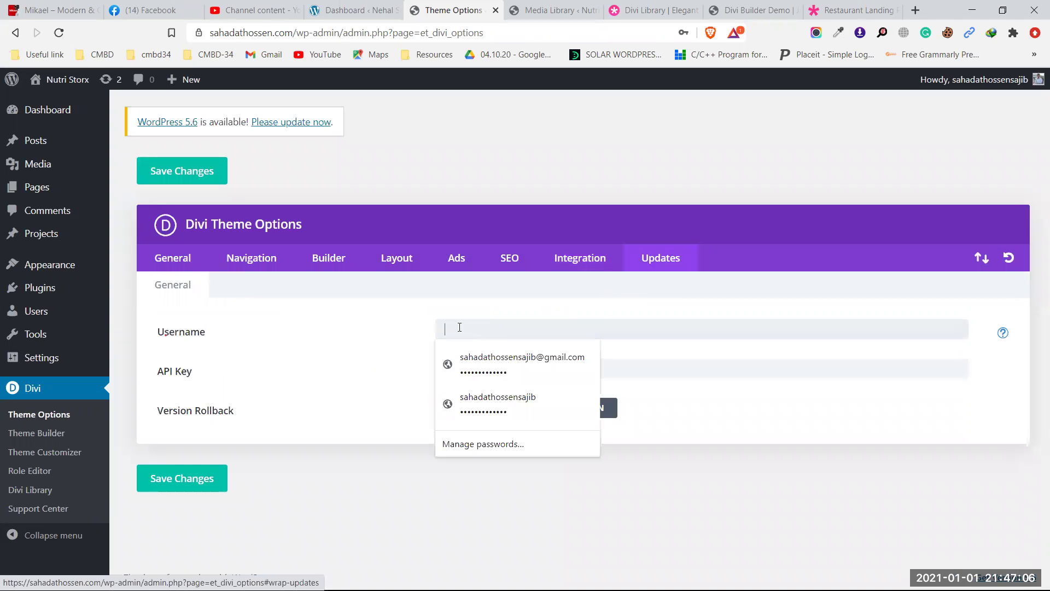
left_click(284, 371)
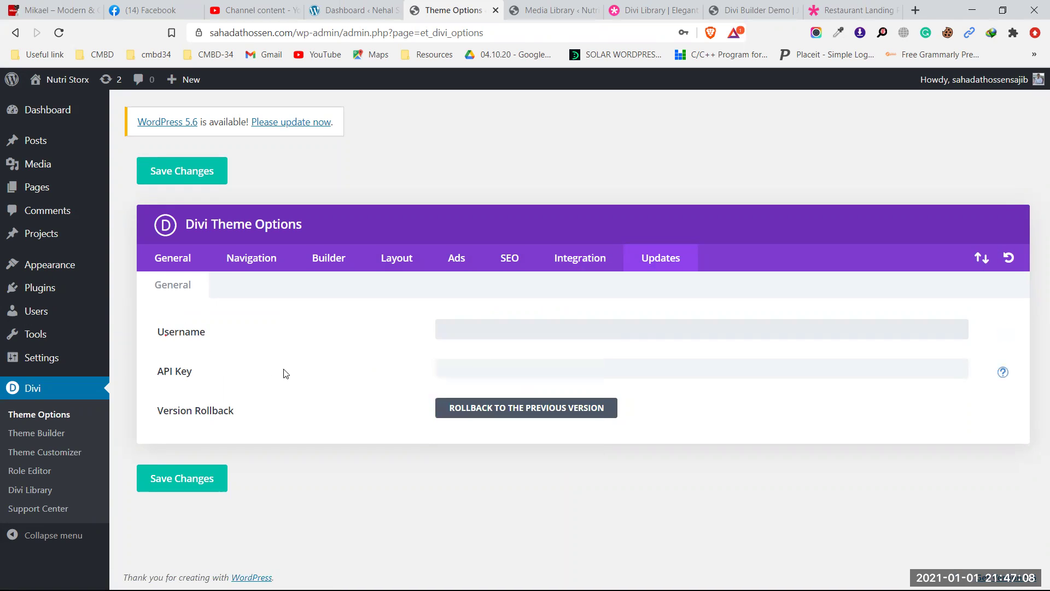
left_click(481, 365)
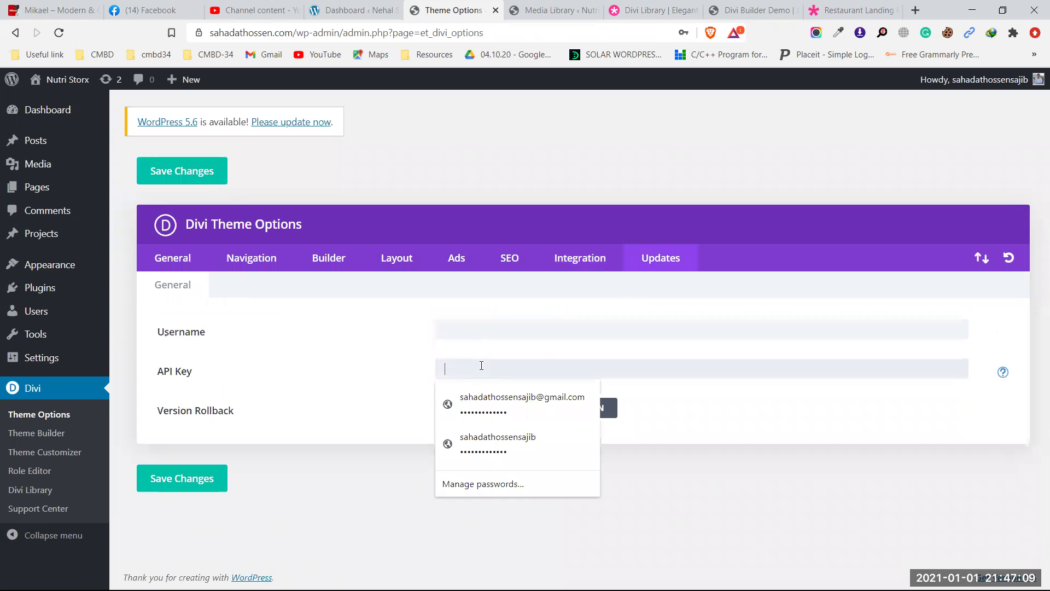
left_click(385, 376)
left_click(469, 327)
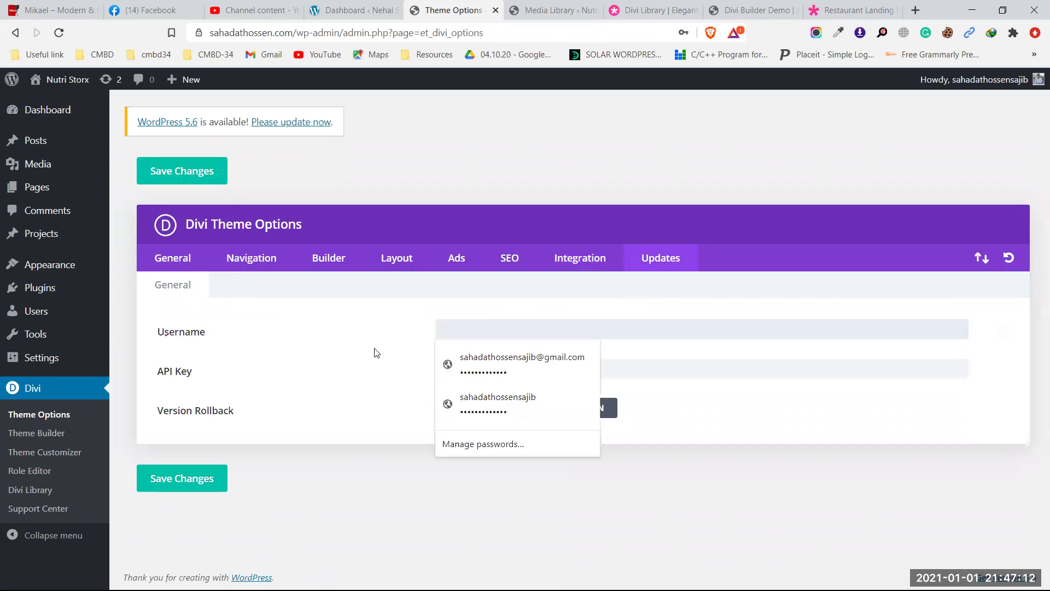
left_click(376, 353)
left_click(478, 364)
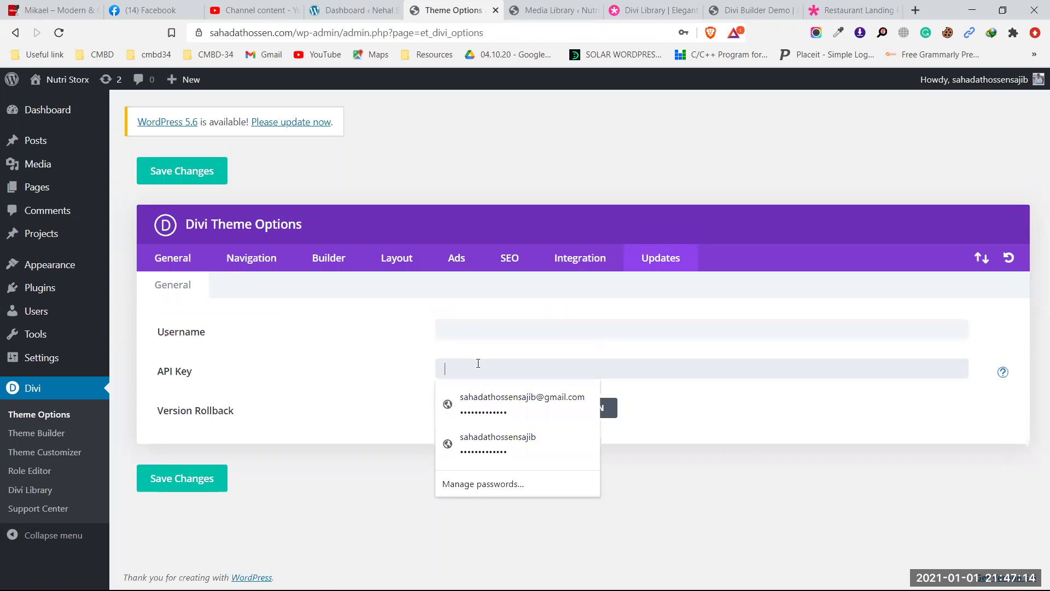
left_click(385, 367)
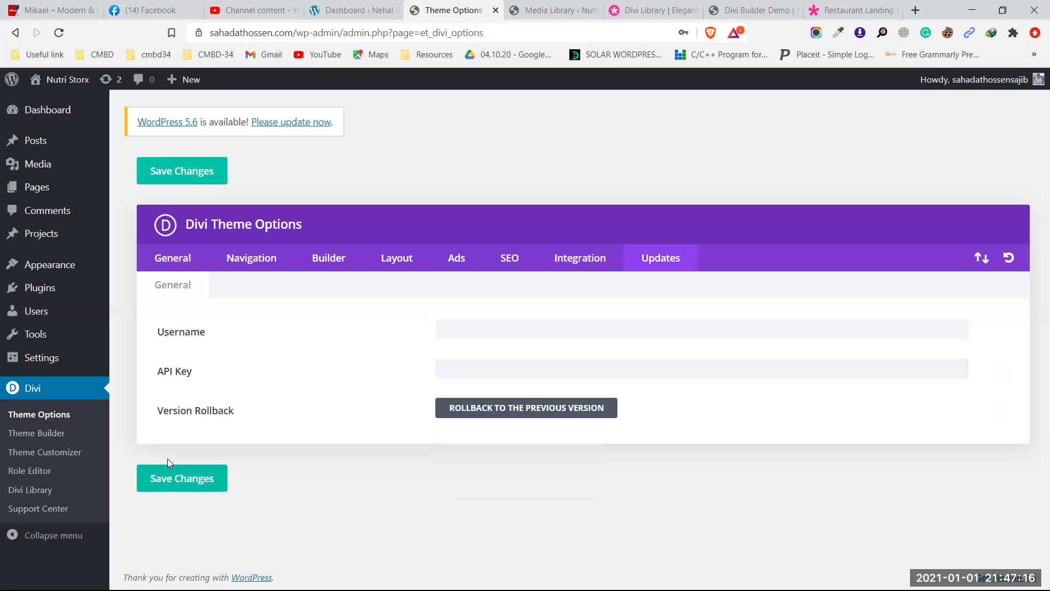
Open the Privacy Policy draft page for editing with Divi in a new browser tab
mouse_move(23, 248)
left_click(55, 195)
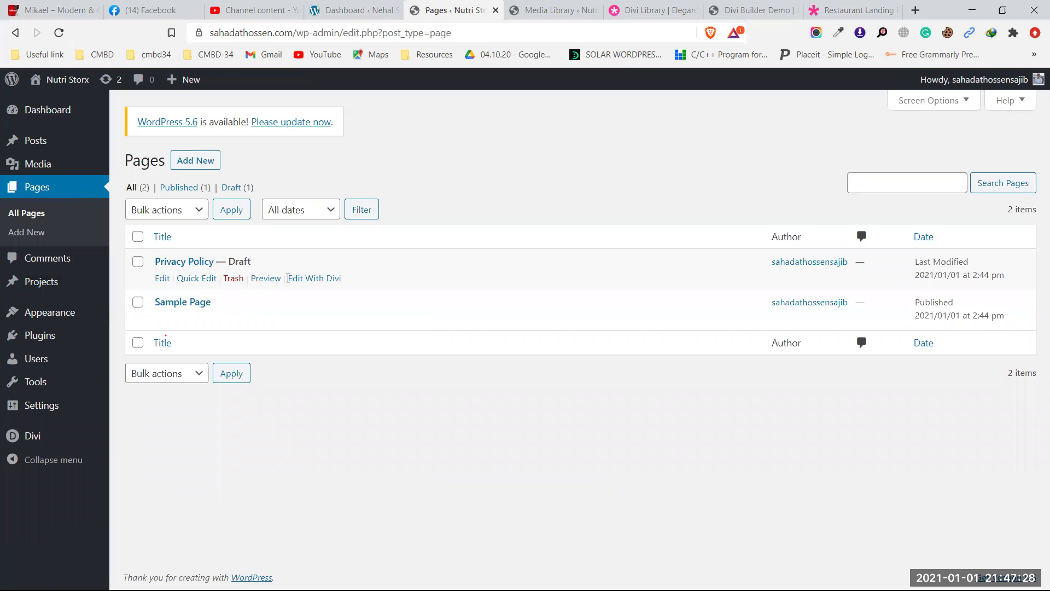
right_click(305, 278)
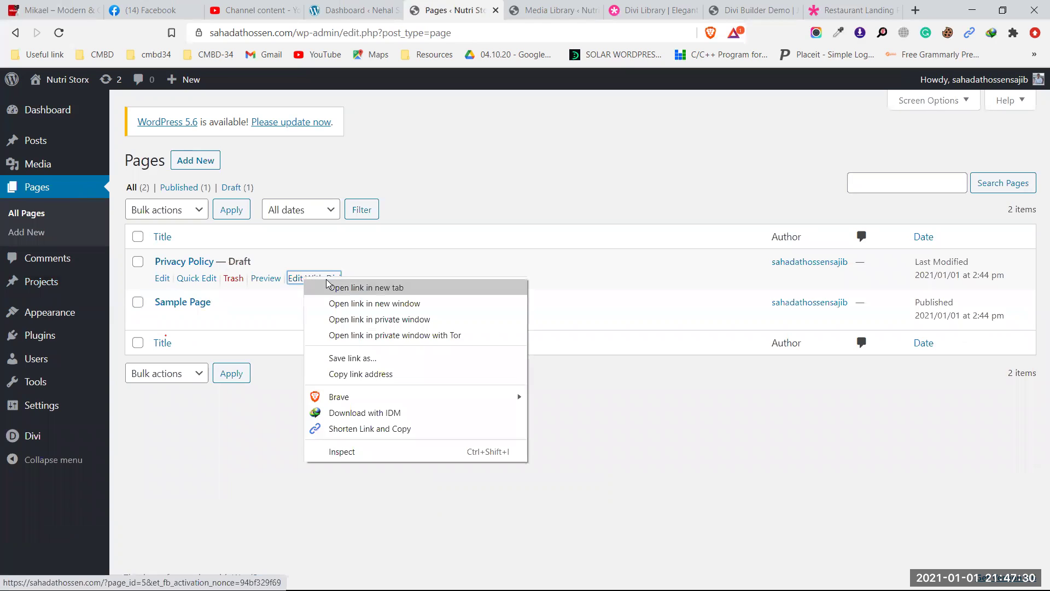
left_click(329, 285)
left_click(489, 6)
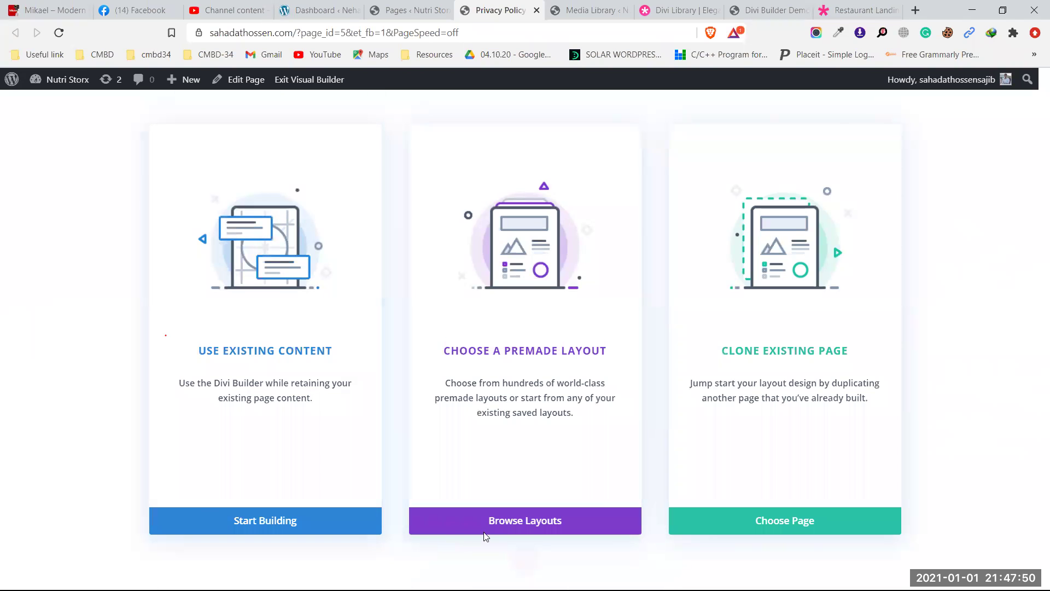
Browse the premade layout packs available in the Divi library for the Privacy Policy page
left_click(519, 525)
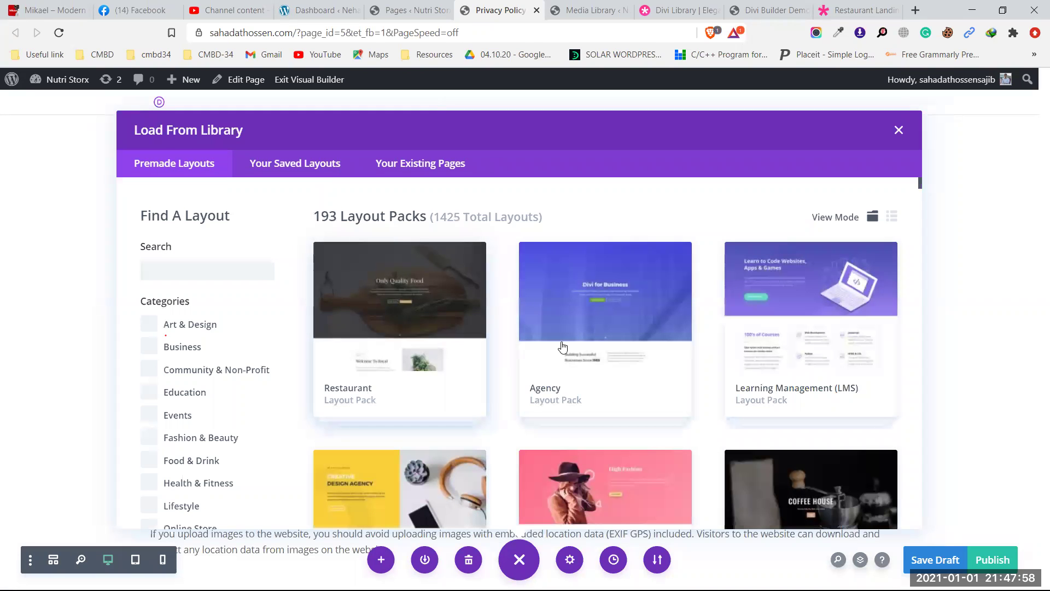
scroll(706, 332, "down", 4)
scroll(380, 346, "down", 6)
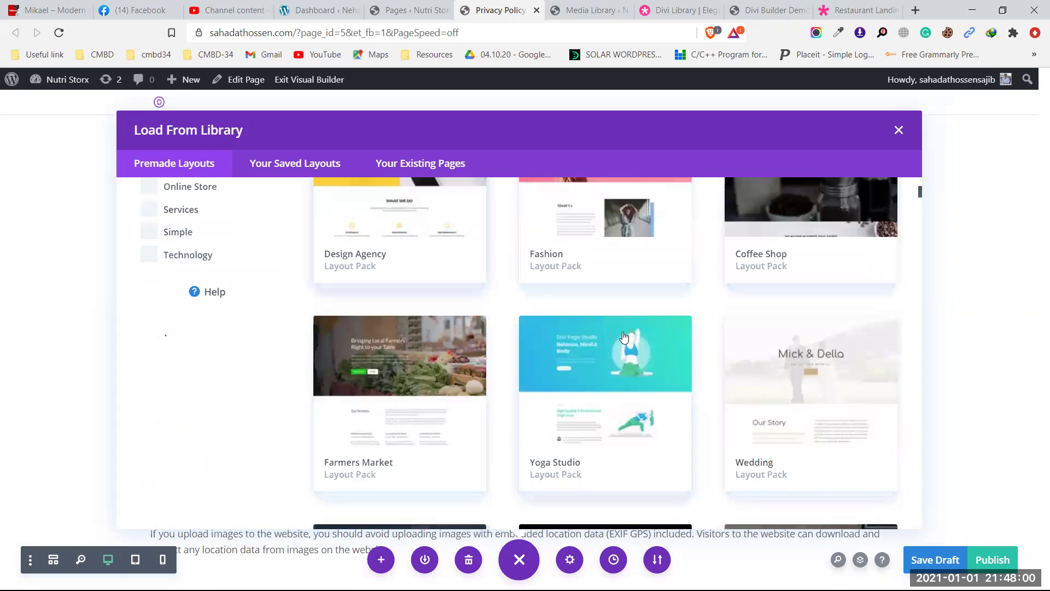
scroll(629, 337, "up", 2)
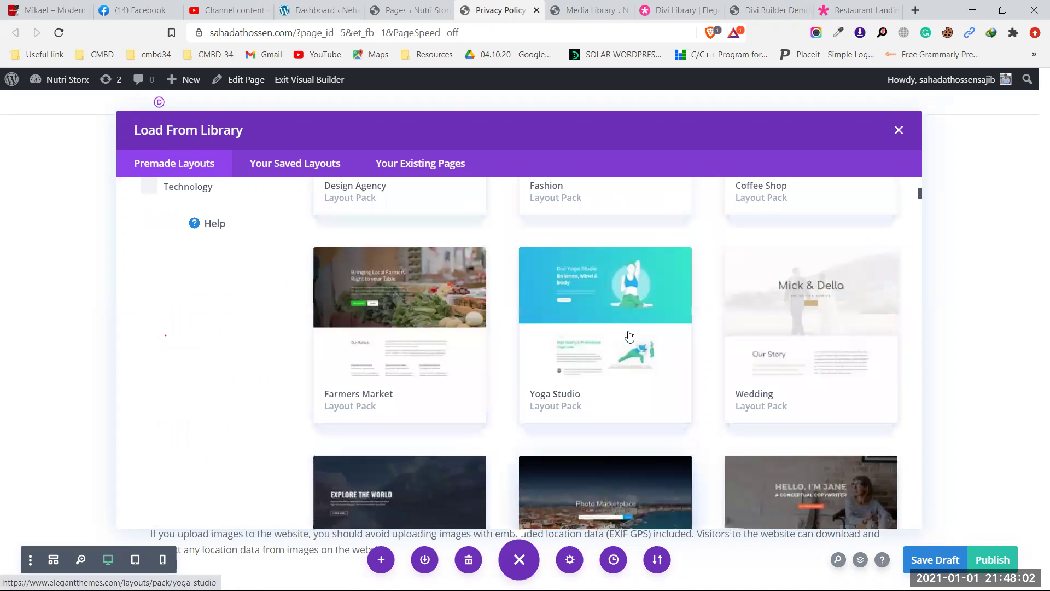
scroll(640, 336, "down", 3)
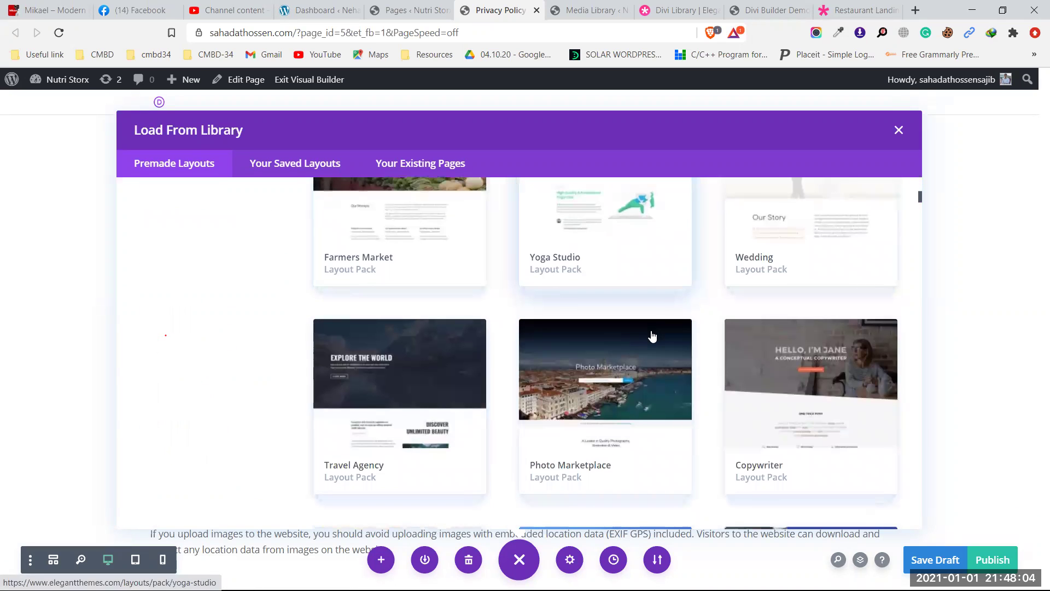
scroll(648, 383, "up", 3)
Try to use the Yoga Studio Landing Page layout, and dismiss the request for subscription authentication
left_click(605, 256)
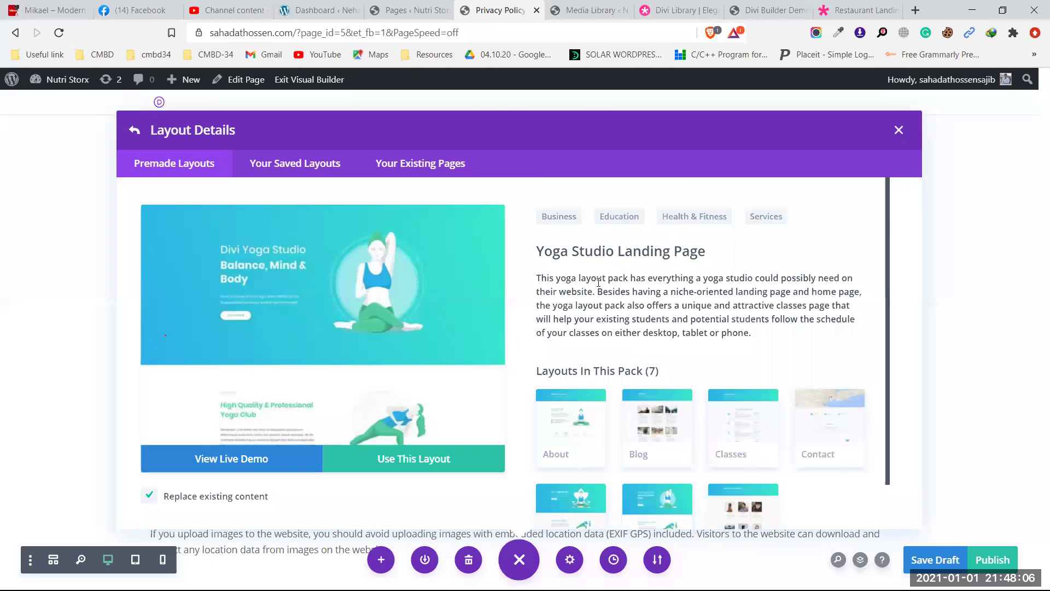
scroll(598, 317, "down", 1)
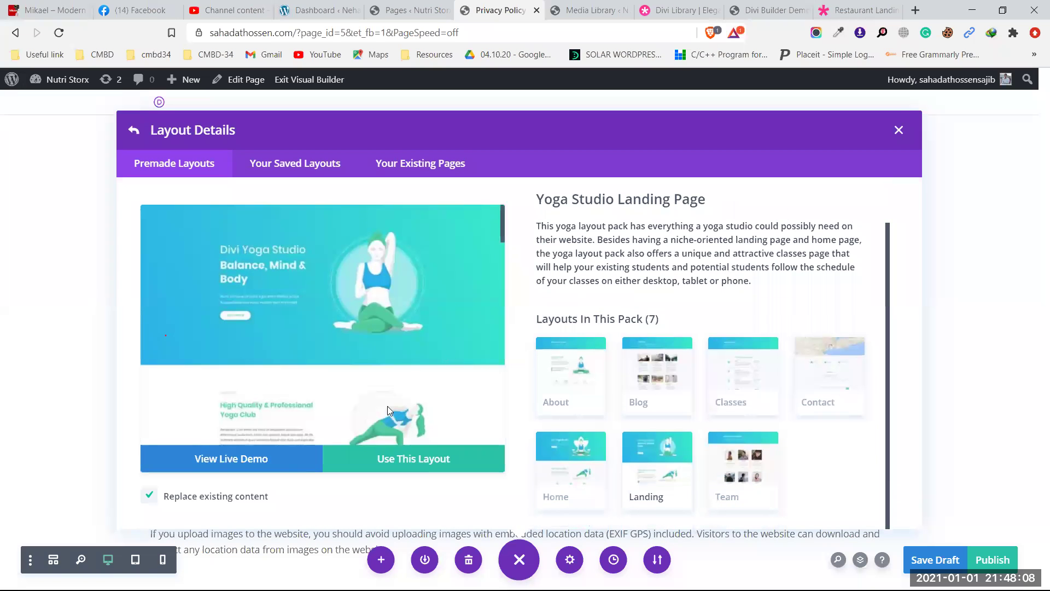
left_click(381, 444)
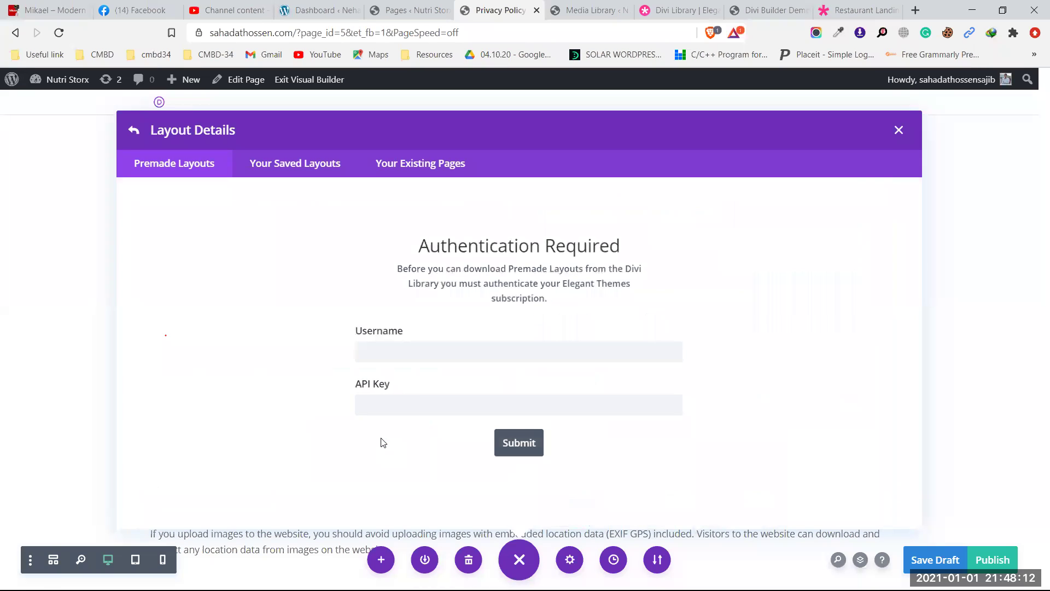
left_click(412, 352)
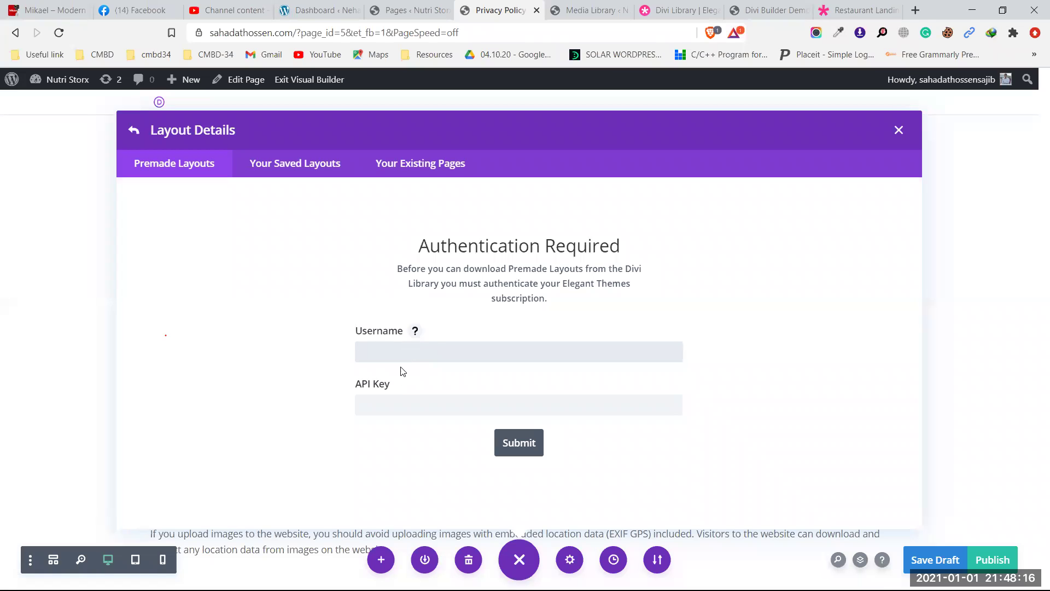
left_click(399, 402)
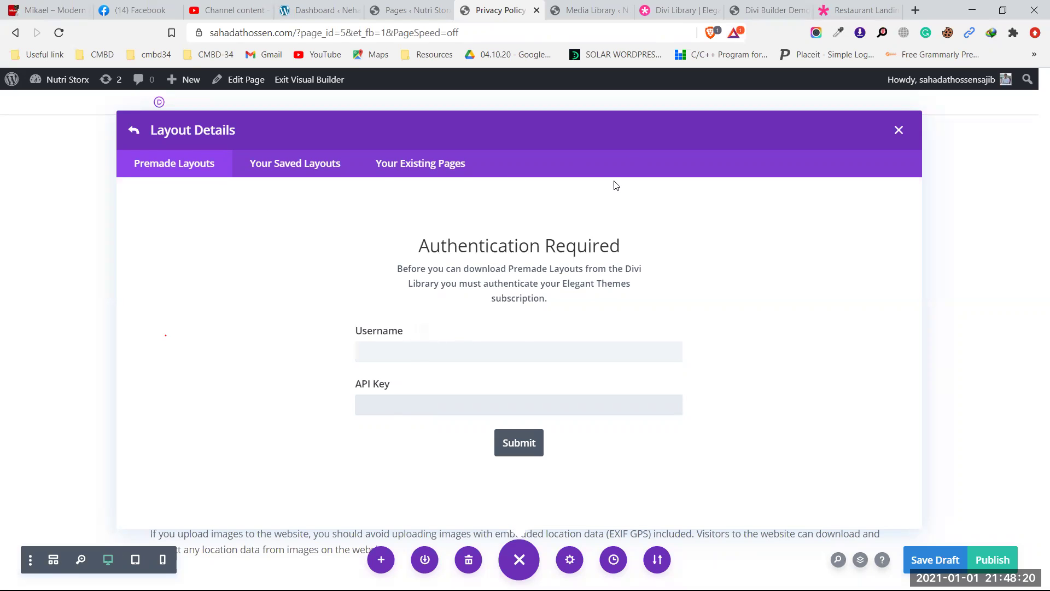
left_click(900, 131)
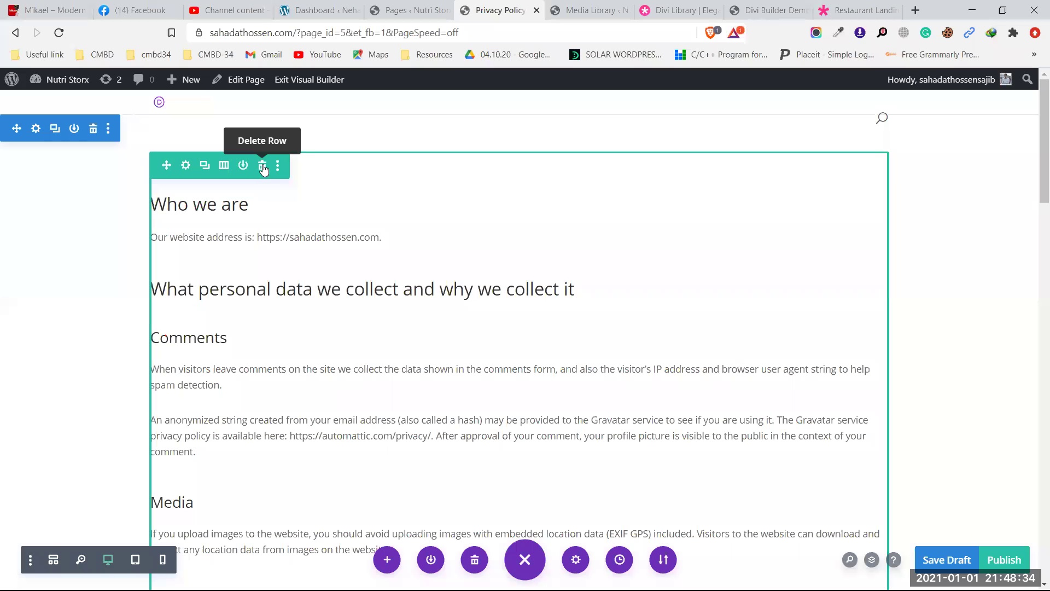
Delete the row containing the existing privacy policy text from the page
scroll(363, 140, "down", 1)
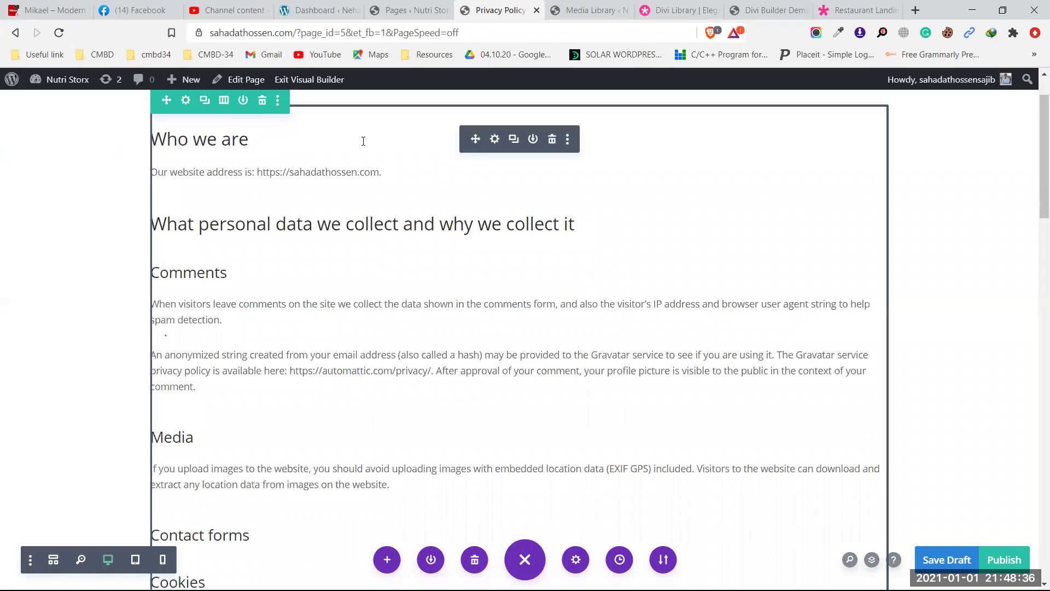
scroll(352, 204, "up", 1)
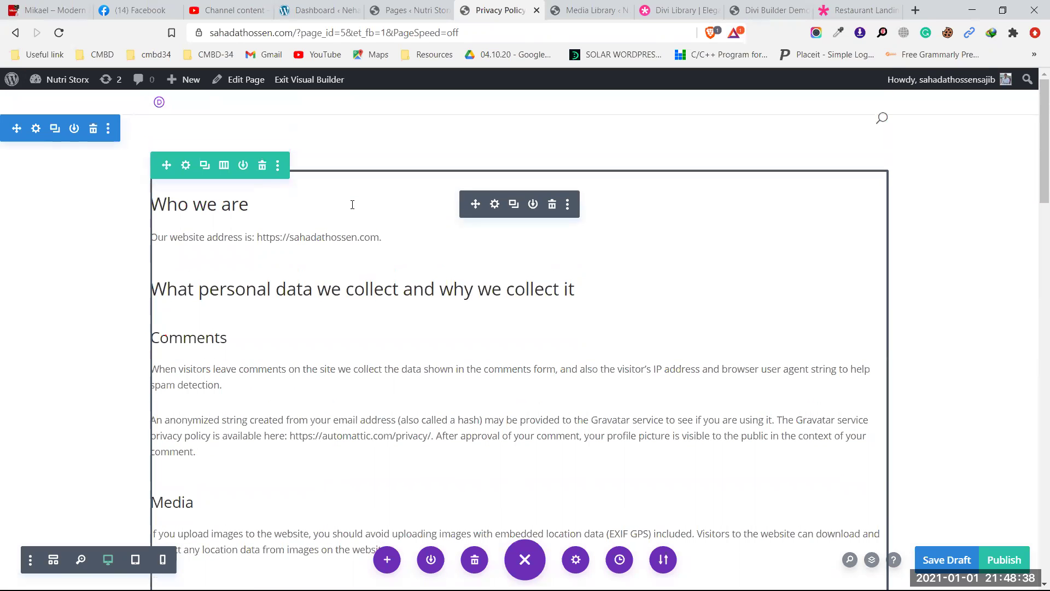
left_click(262, 165)
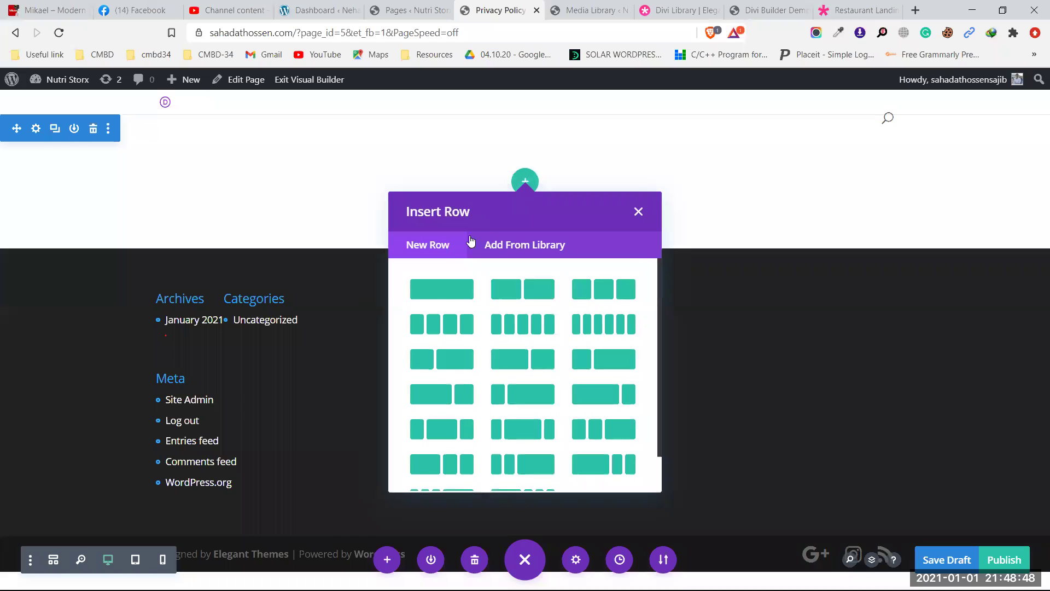
Insert a single-column row with a Blurb module, keeping the module's default settings
left_click(440, 289)
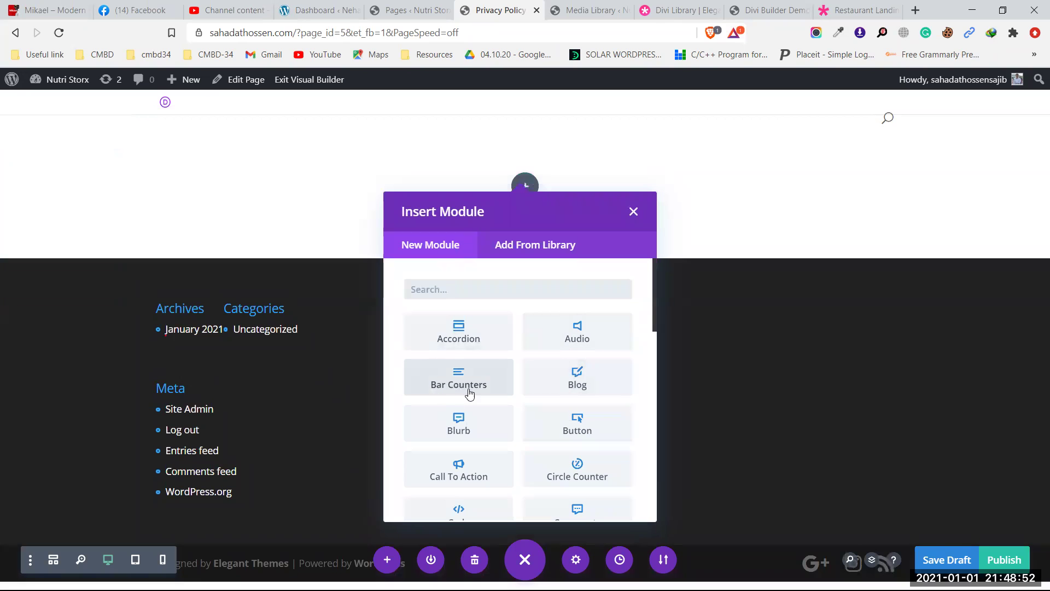
left_click(457, 427)
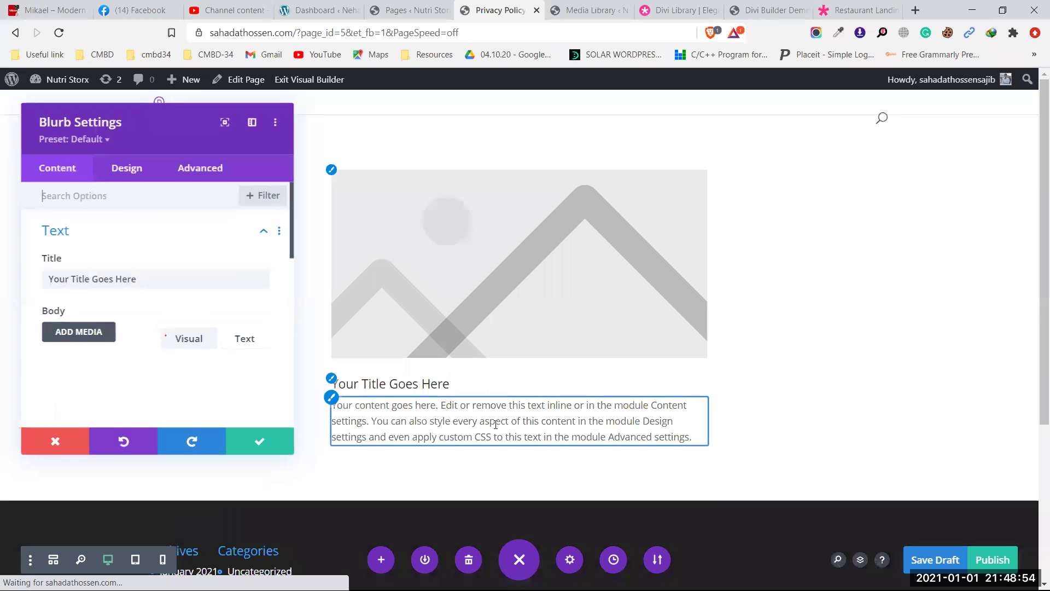
left_click(257, 441)
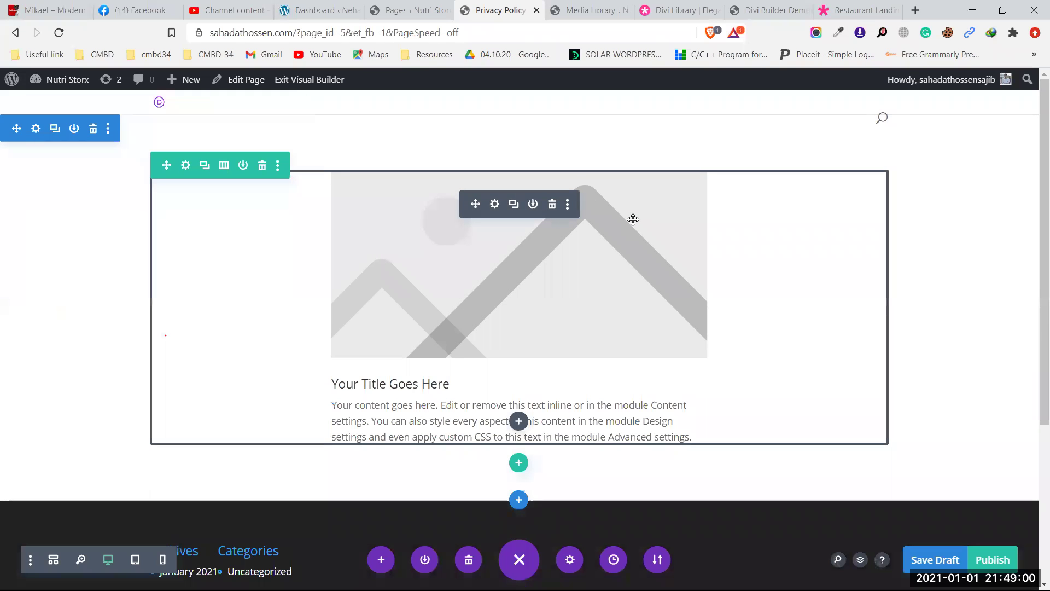
Review the Divi Layout Packs page, the Divi Builder demo and the Divi Lifetime Access image in the Media Library
left_click(678, 9)
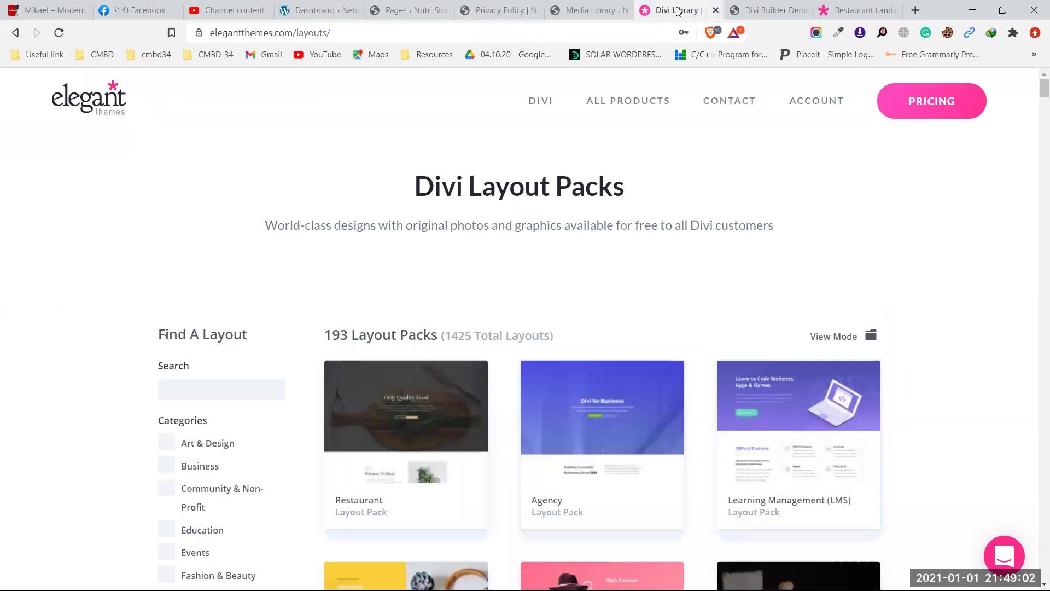
left_click(745, 7)
scroll(585, 295, "up", 15)
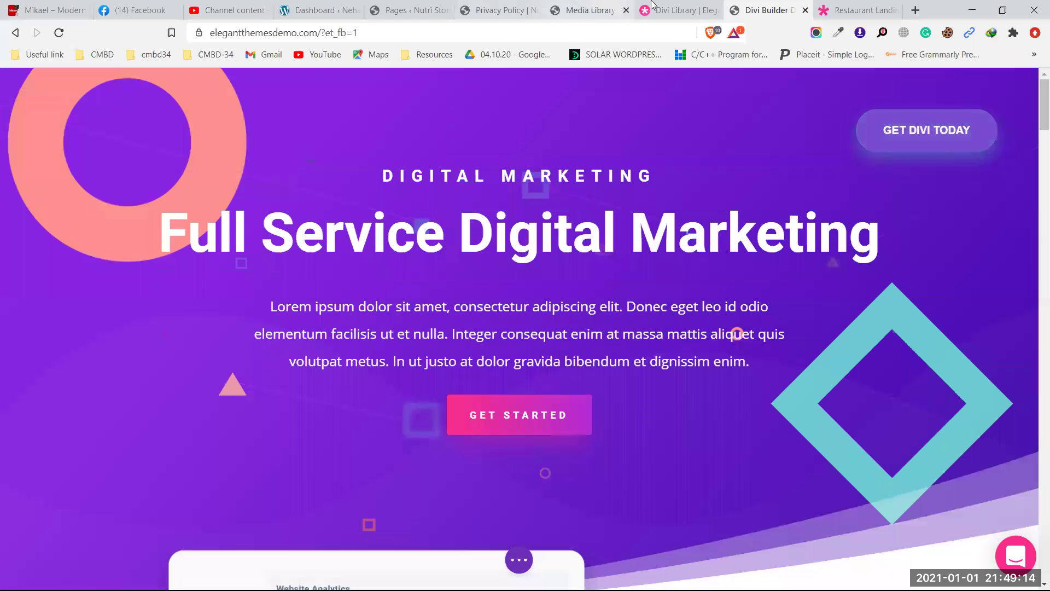
left_click(589, 6)
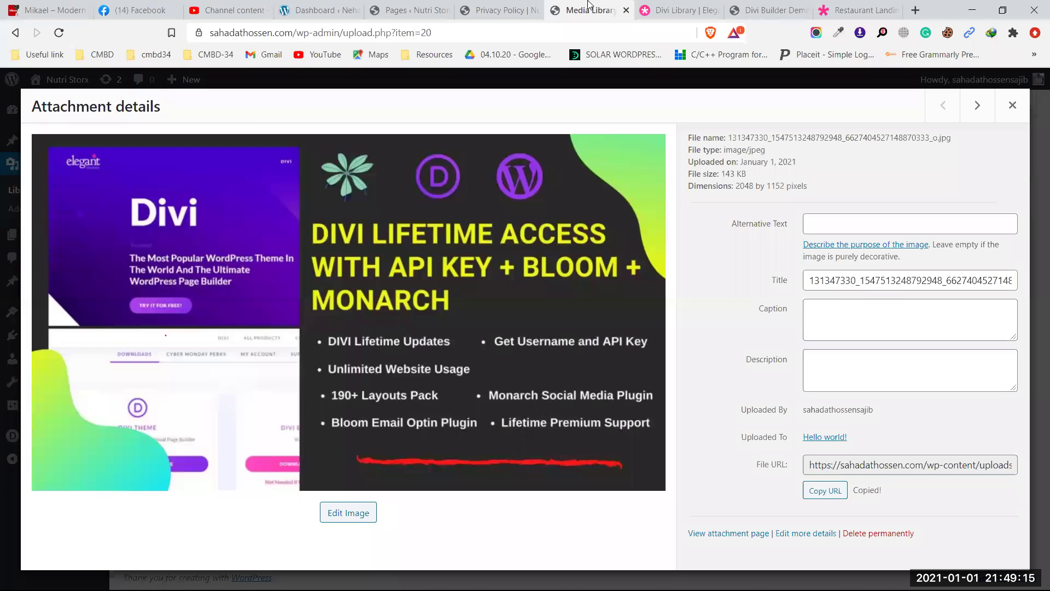
Open the Divi Theme Options in the site's WordPress admin
left_click(493, 10)
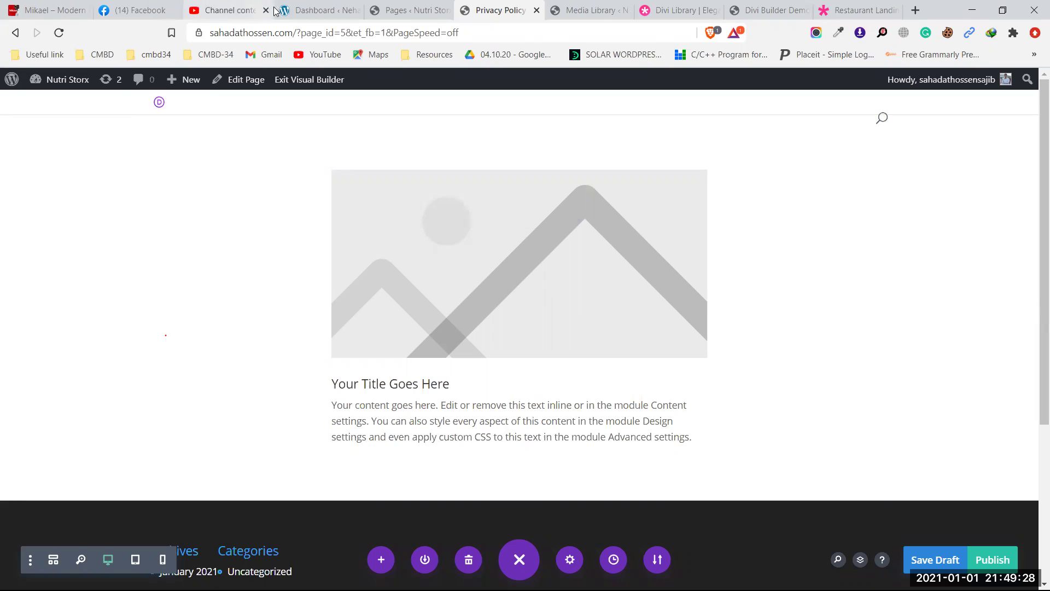
left_click(416, 5)
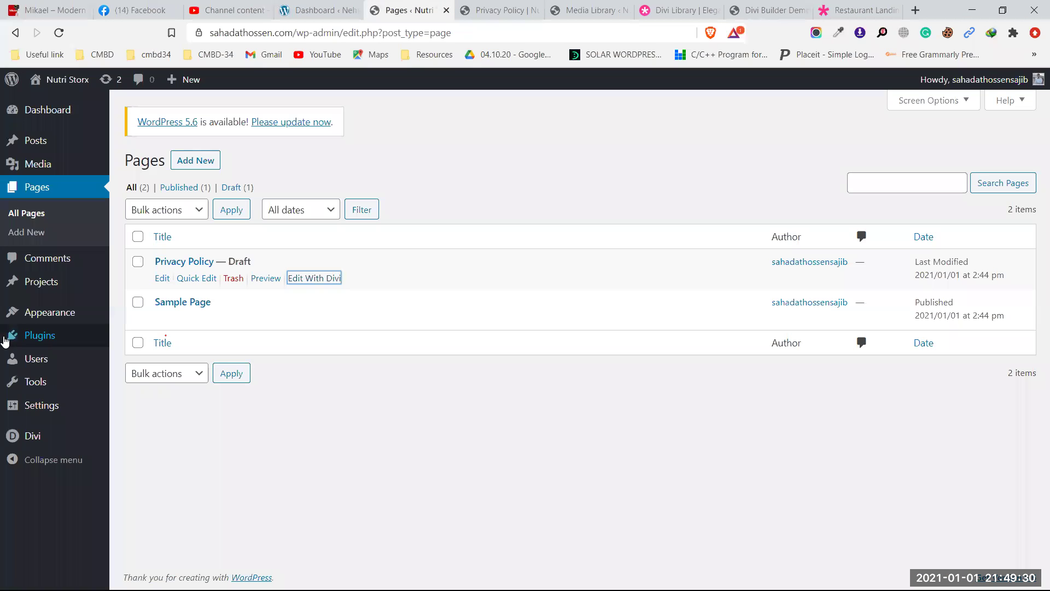
left_click(49, 433)
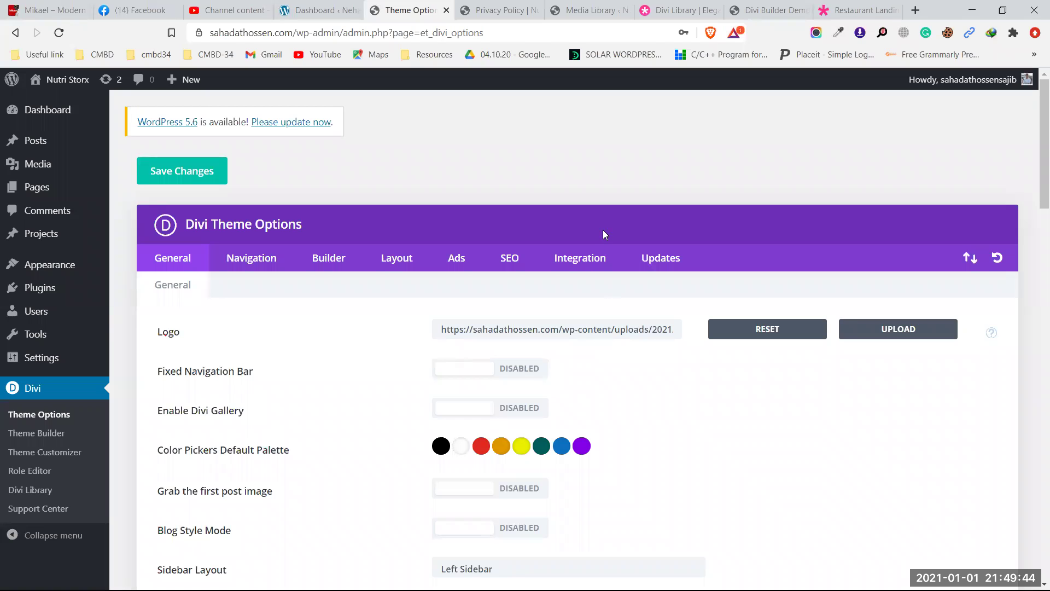
Inspect the content settings of the "Full Service Digital Marketing" text module in the Divi Builder demo, and close them without changes
left_click(677, 7)
left_click(766, 9)
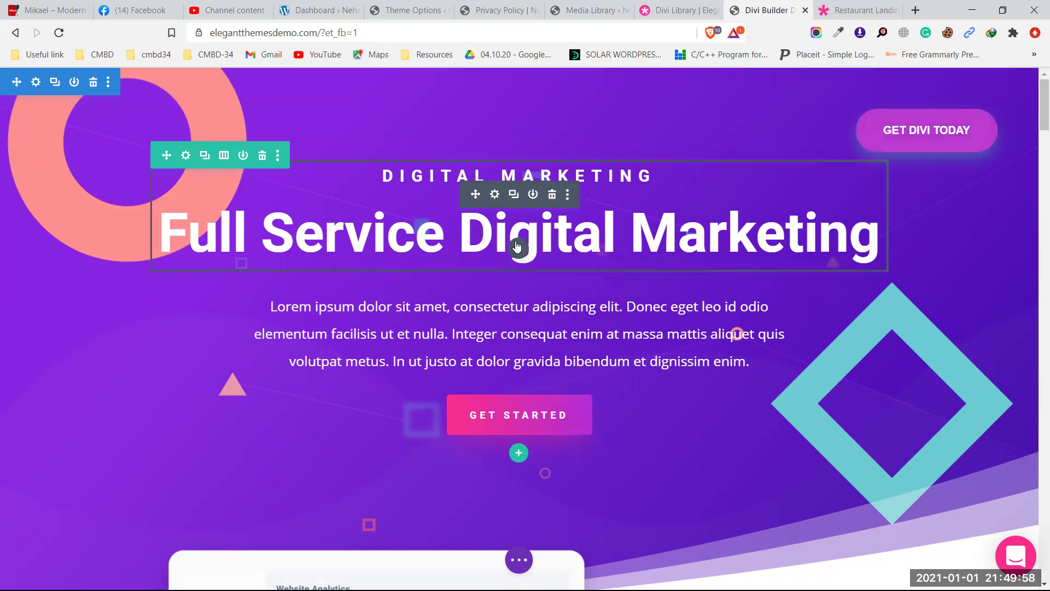
left_click(495, 193)
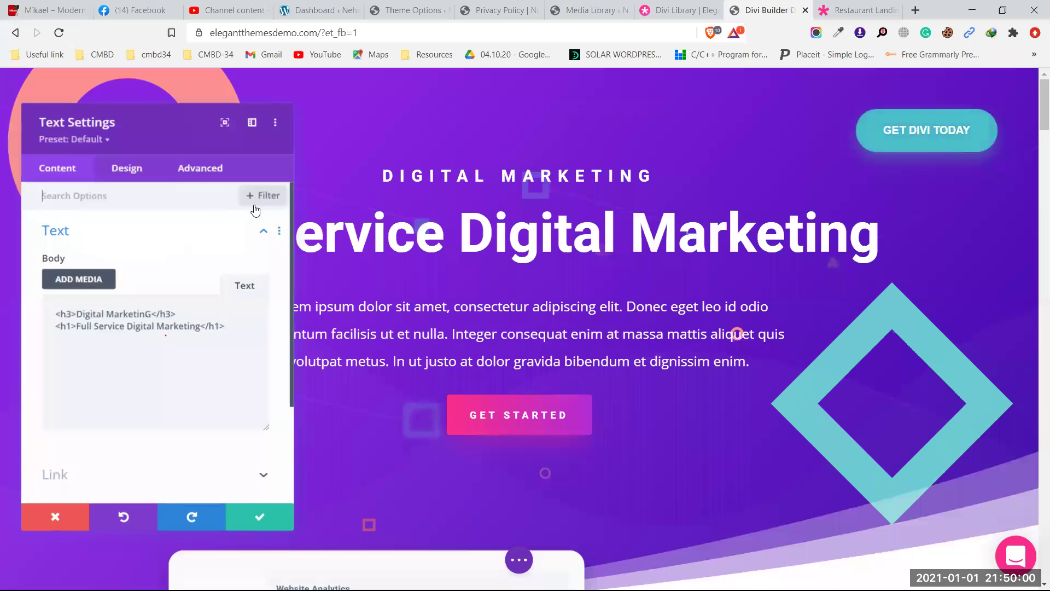
scroll(83, 358, "down", 1)
scroll(83, 357, "down", 1)
scroll(82, 353, "up", 2)
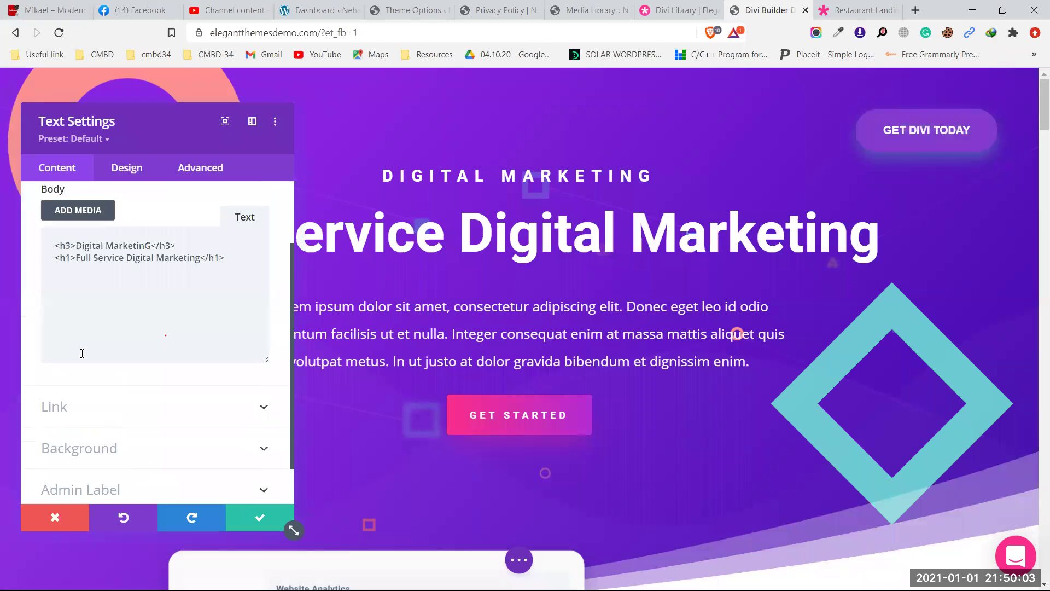
left_click(83, 526)
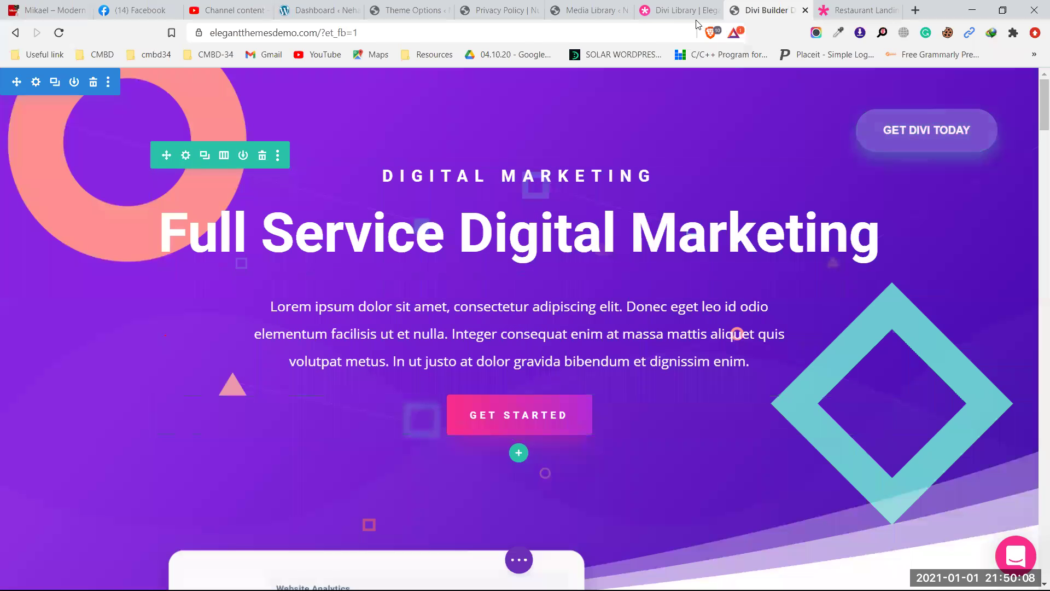
Close the image's attachment details in the Media Library, and dismiss the welcome panel on the WordPress Dashboard
left_click(591, 14)
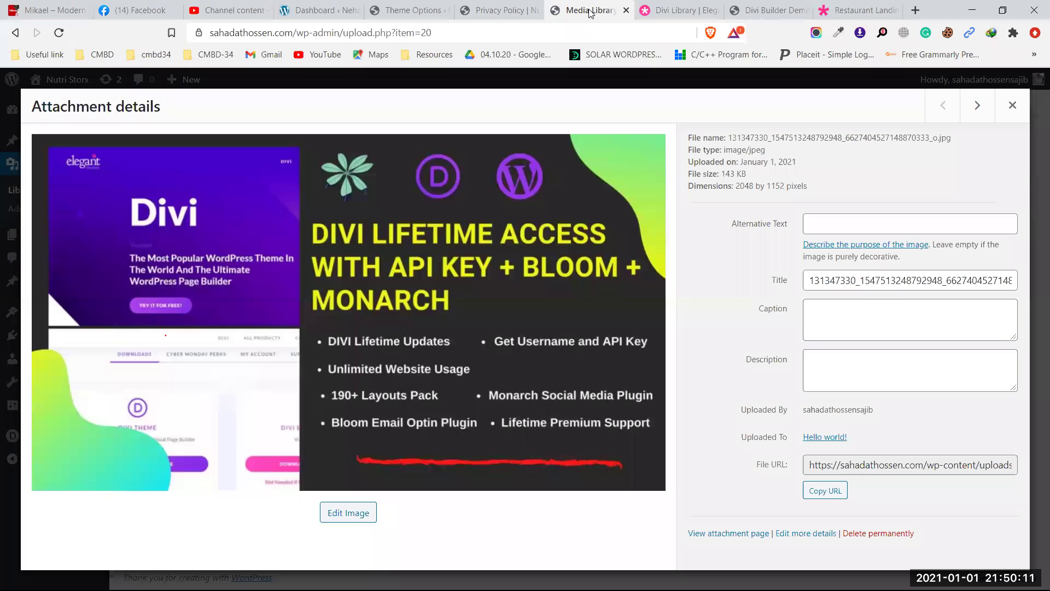
left_click(1012, 109)
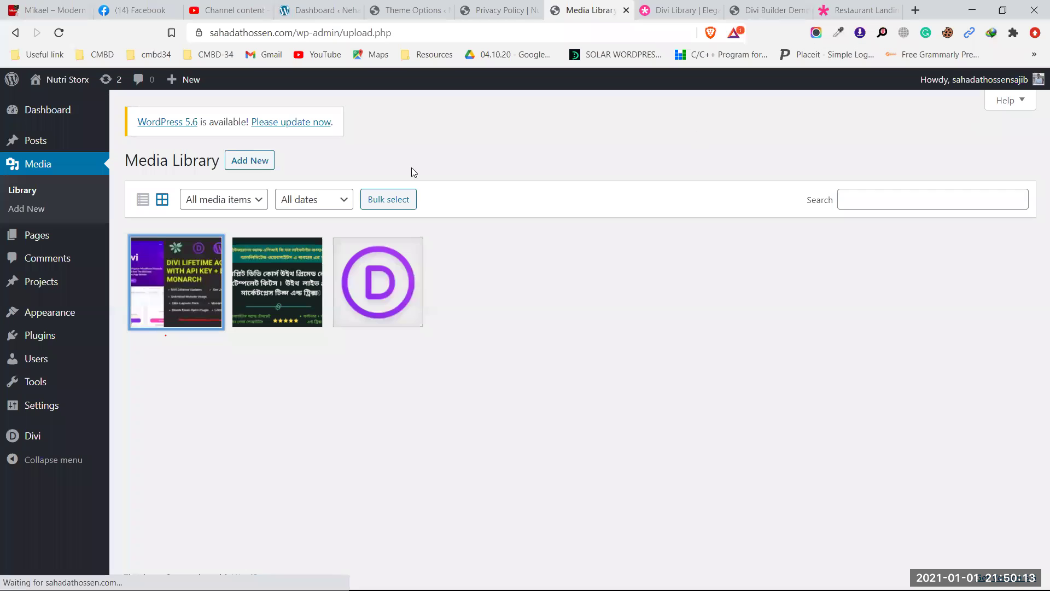
left_click(58, 115)
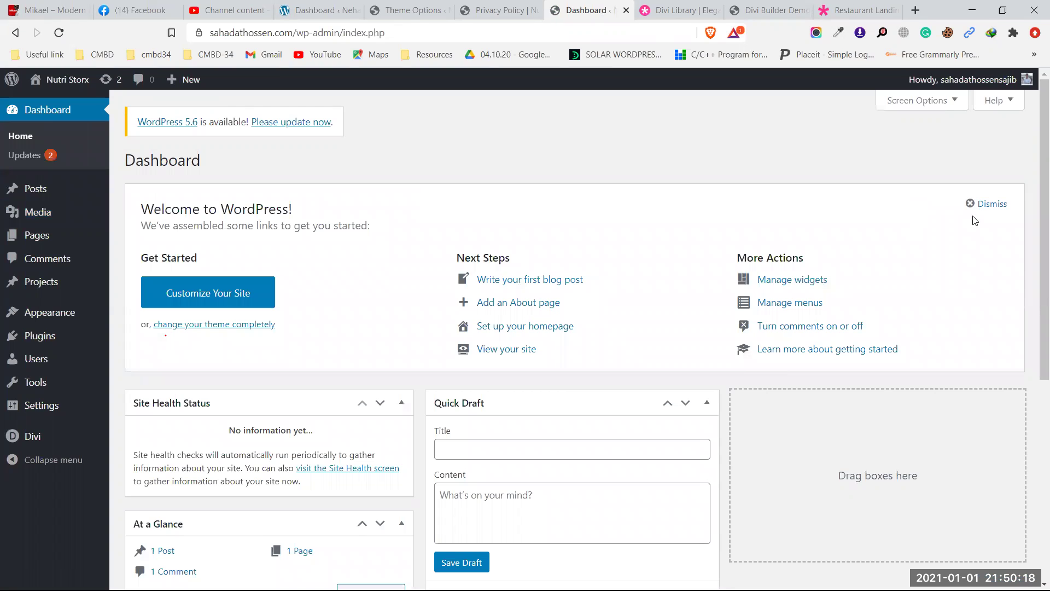
left_click(991, 205)
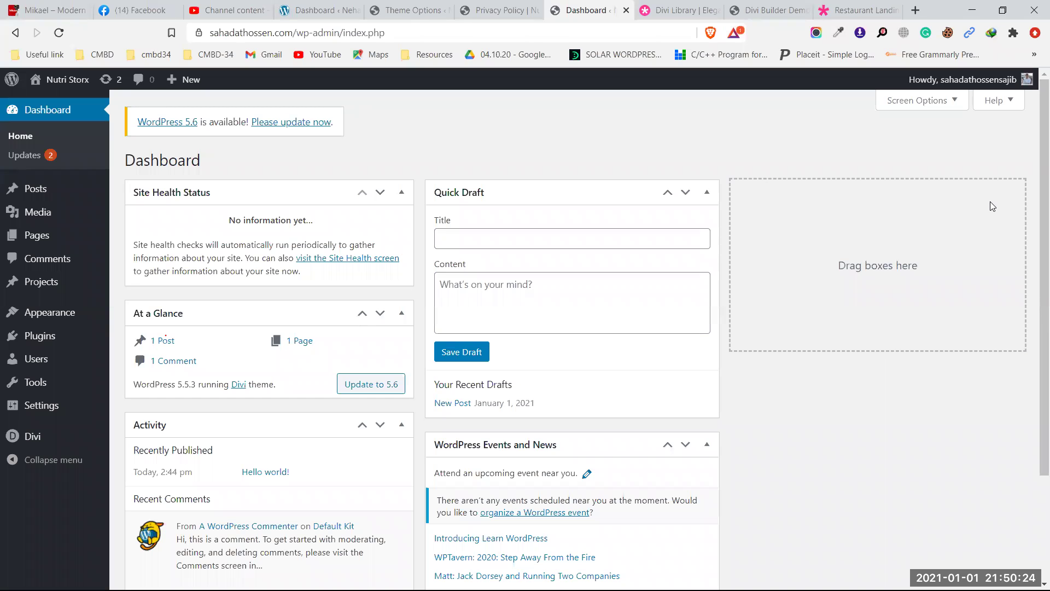
Open the Elegant Themes pricing page from the Divi Layout Packs page and compare the Yearly Access and Lifetime Access plans
left_click(700, 16)
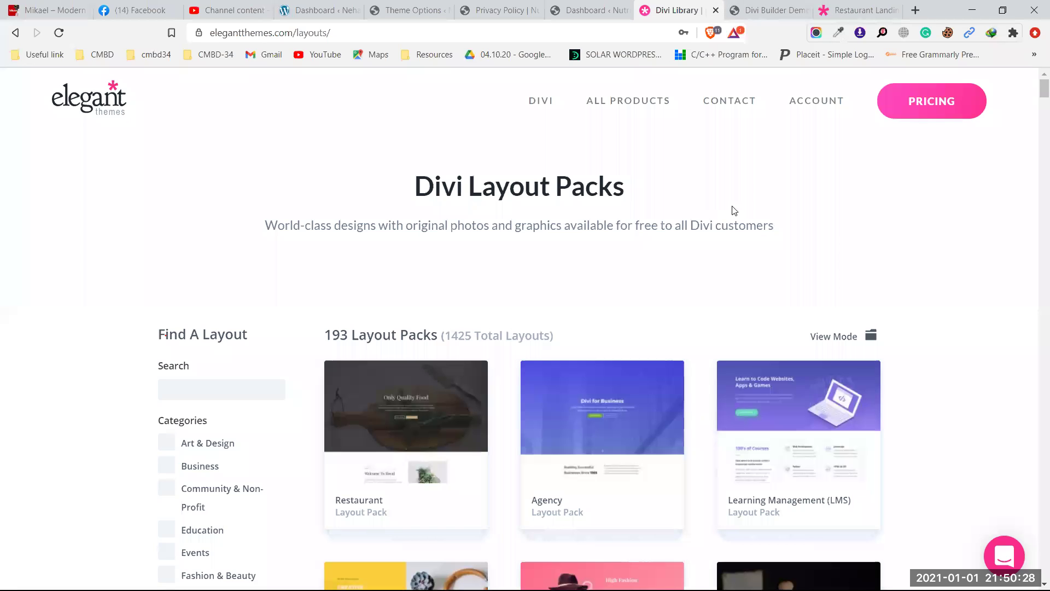
mouse_move(812, 102)
left_click(929, 103)
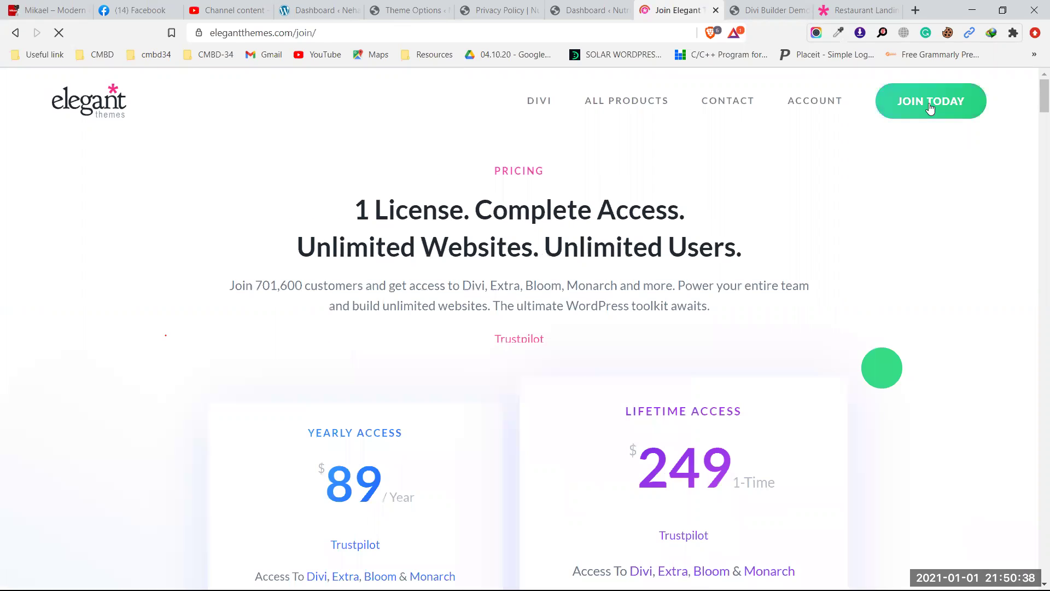
scroll(708, 398, "down", 2)
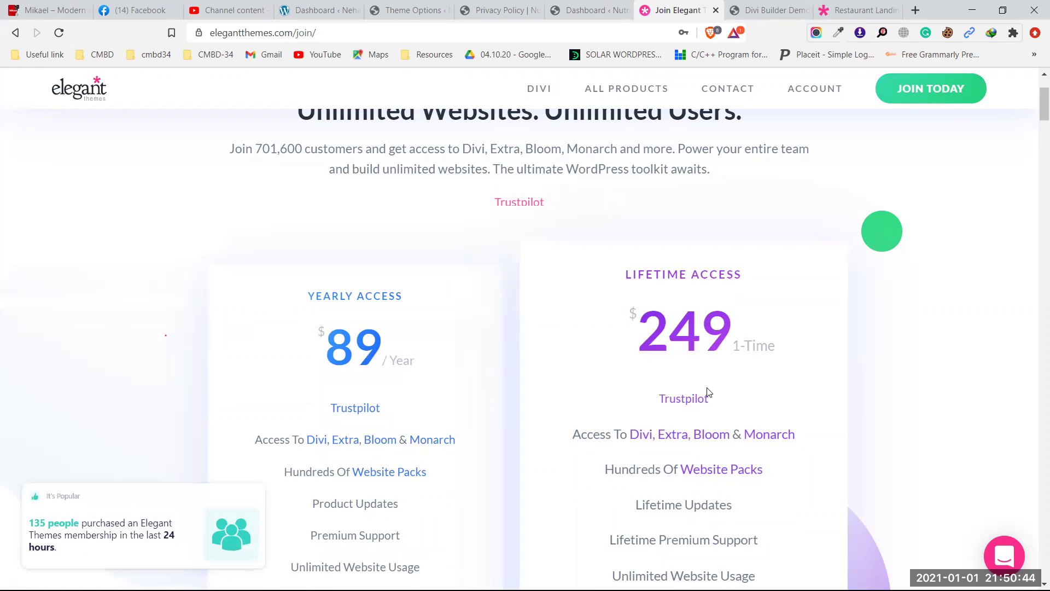
scroll(714, 446, "down", 2)
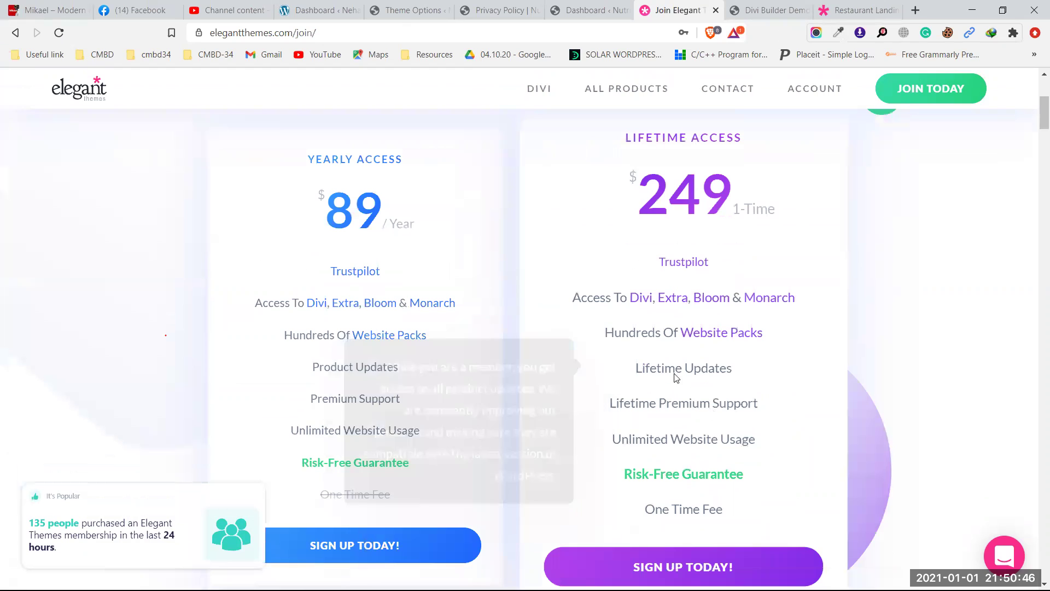
scroll(673, 390, "up", 2)
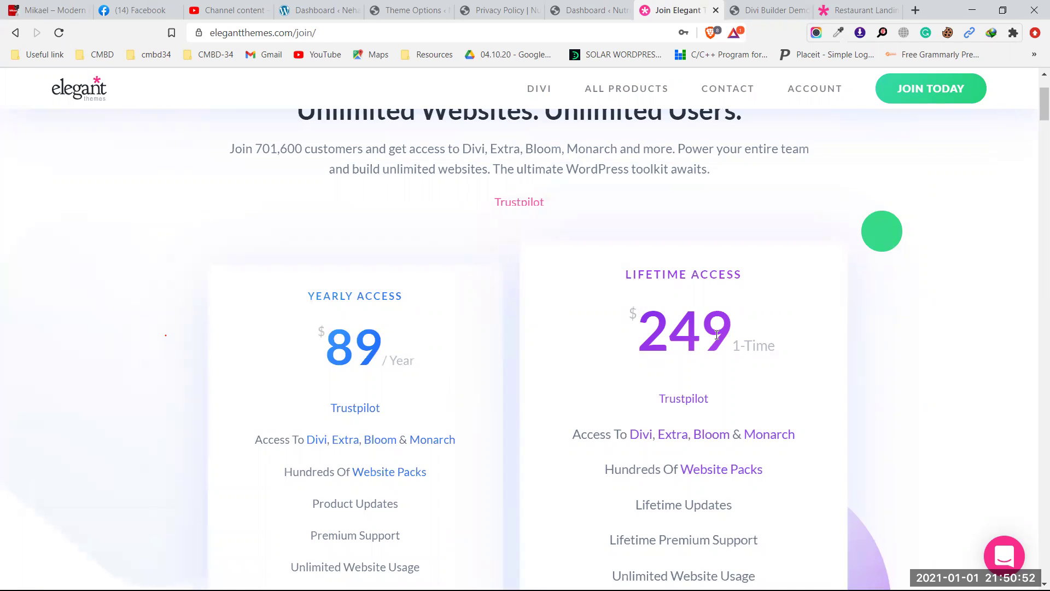
scroll(743, 421, "up", 2)
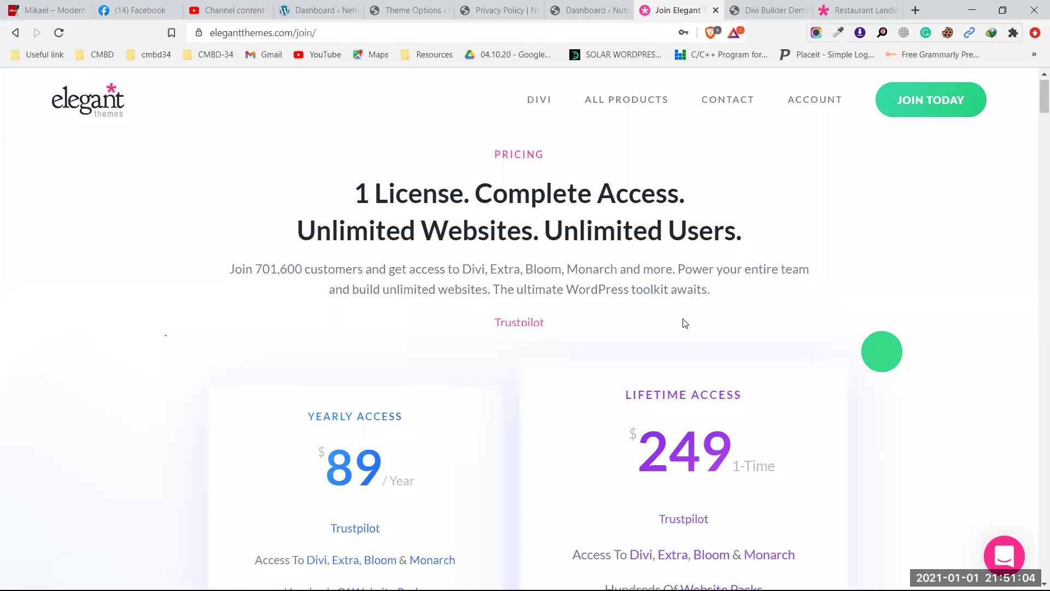
scroll(685, 323, "down", 1)
scroll(646, 391, "up", 1)
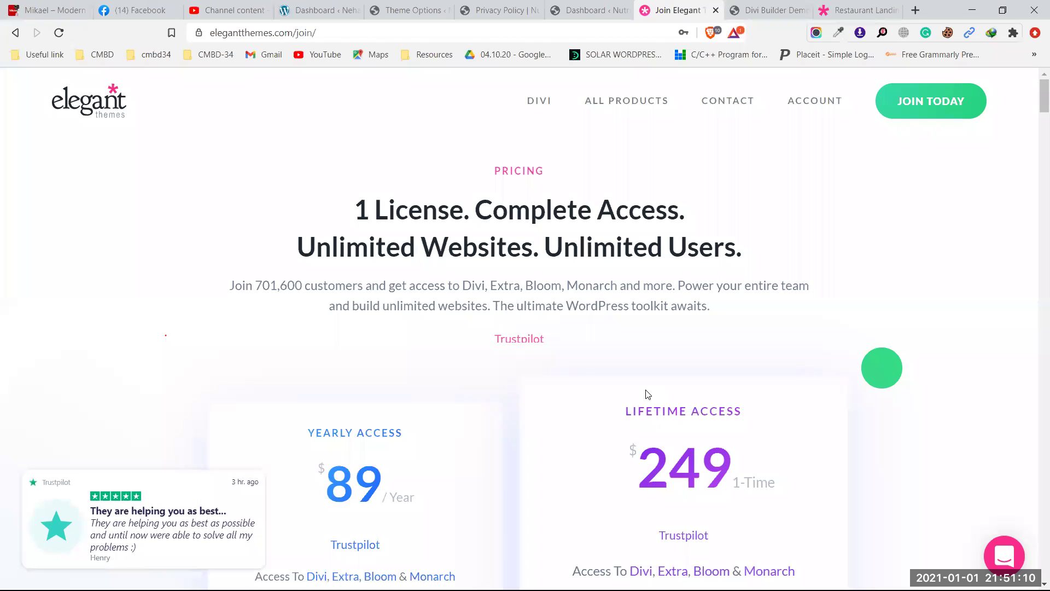
scroll(648, 395, "down", 1)
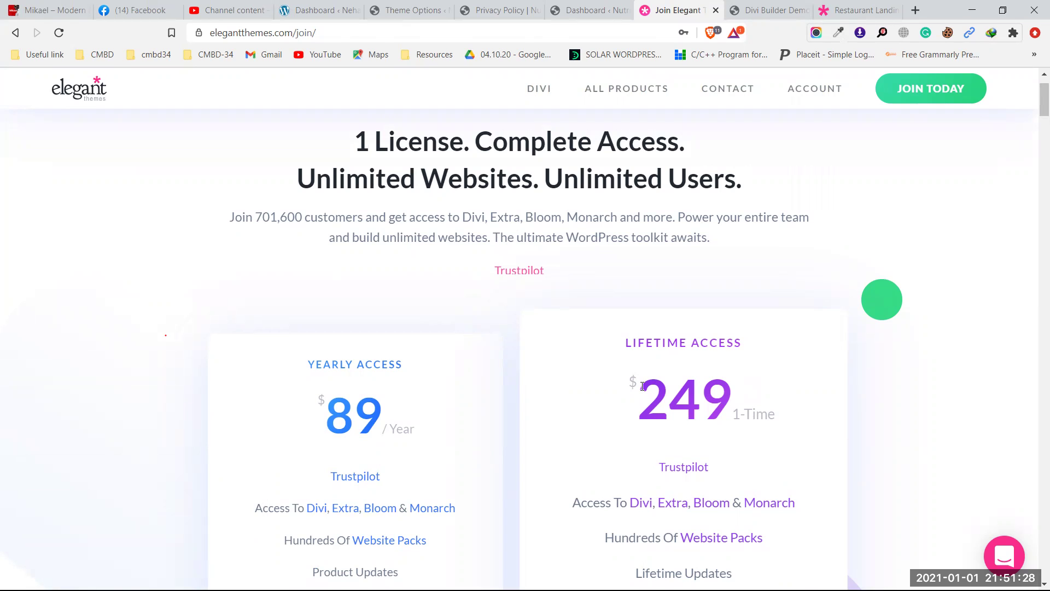
Dismiss the risk-free signup offer and review the features included in both membership plans
scroll(643, 386, "down", 5)
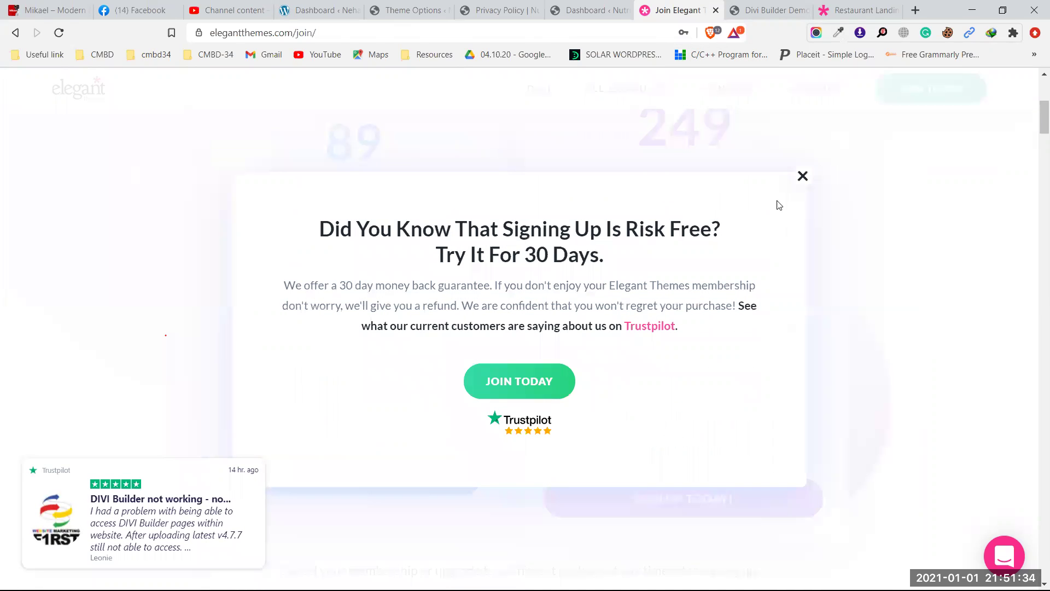
left_click(802, 176)
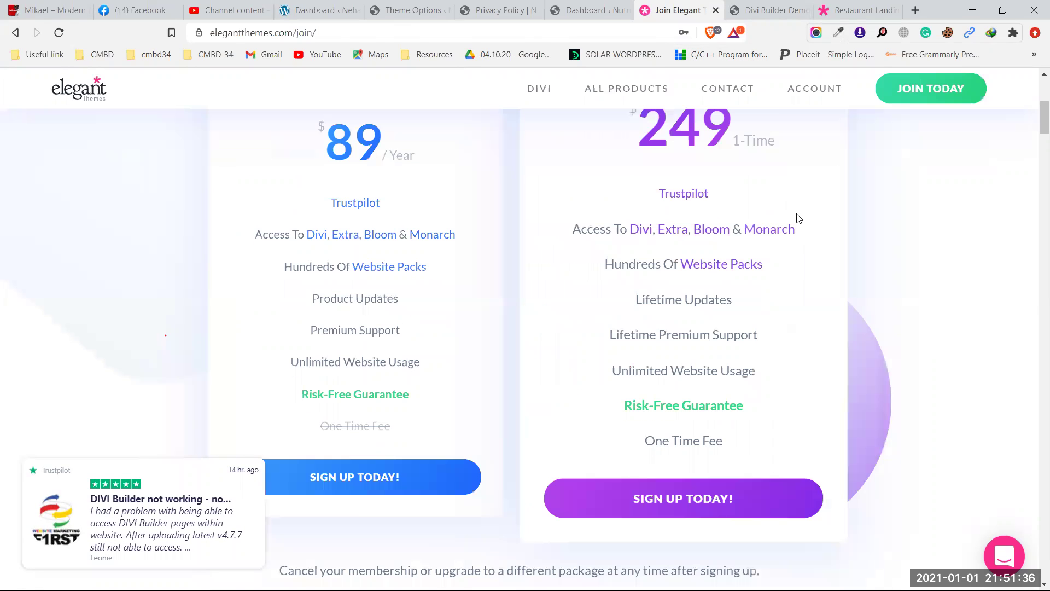
scroll(799, 217, "up", 6)
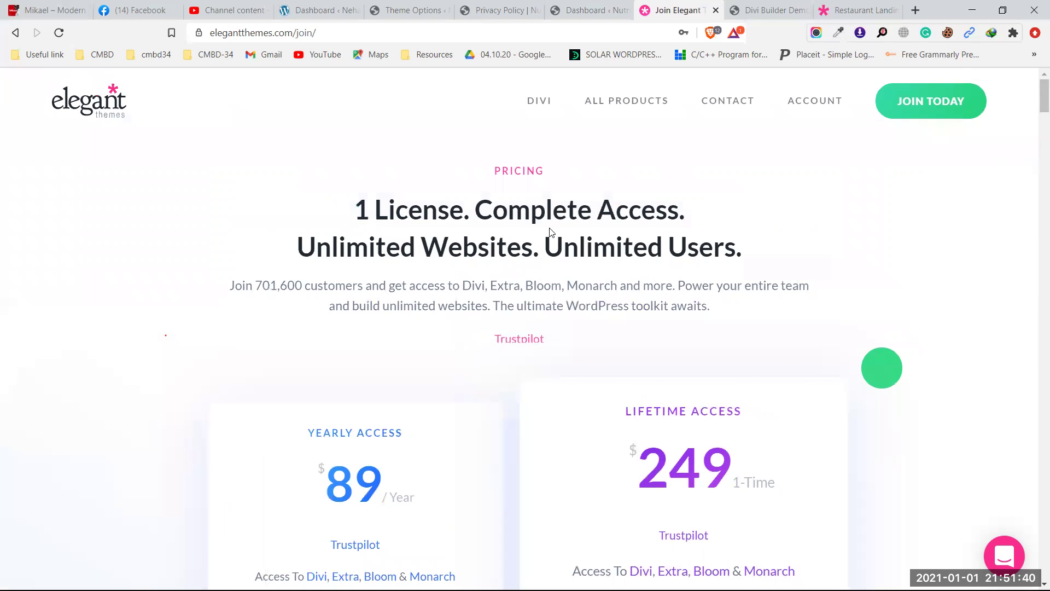
scroll(599, 228, "down", 5)
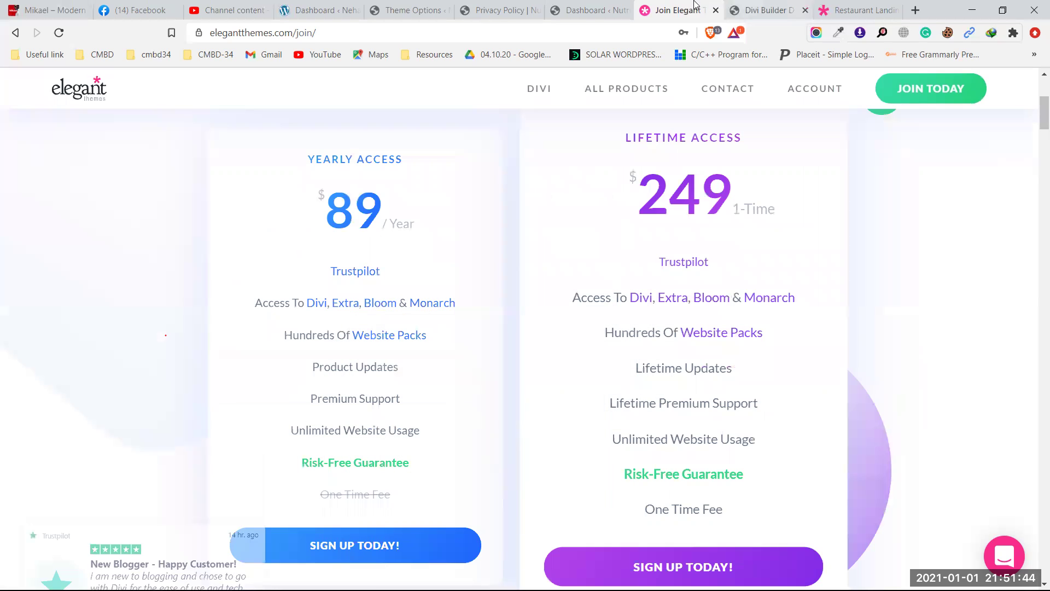
Revisit the WordPress Dashboard and the Divi Builder demo, and return to the headline of the Elegant Themes pricing page
left_click(579, 8)
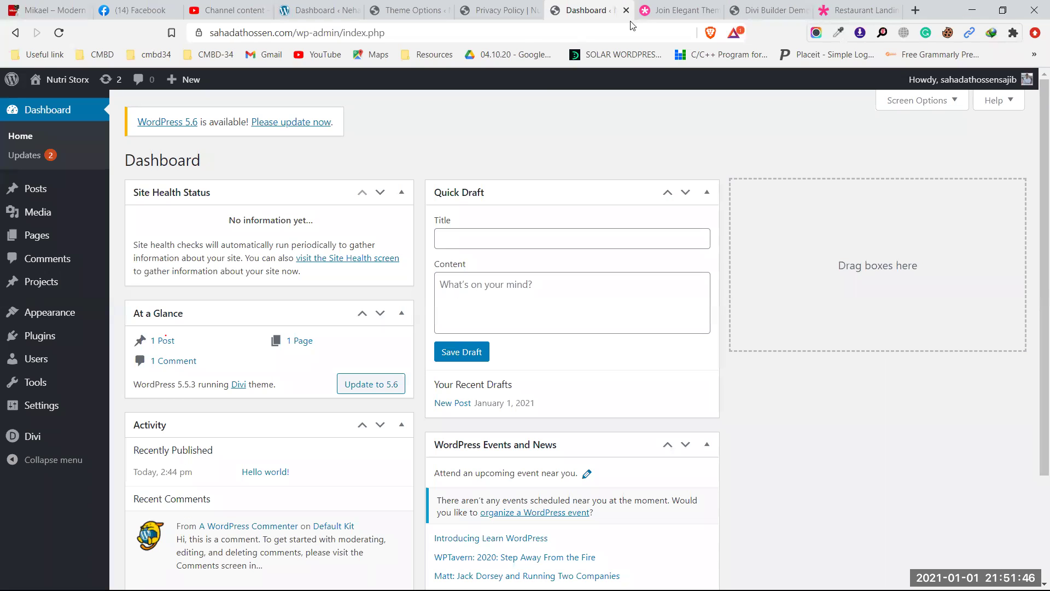
left_click(769, 9)
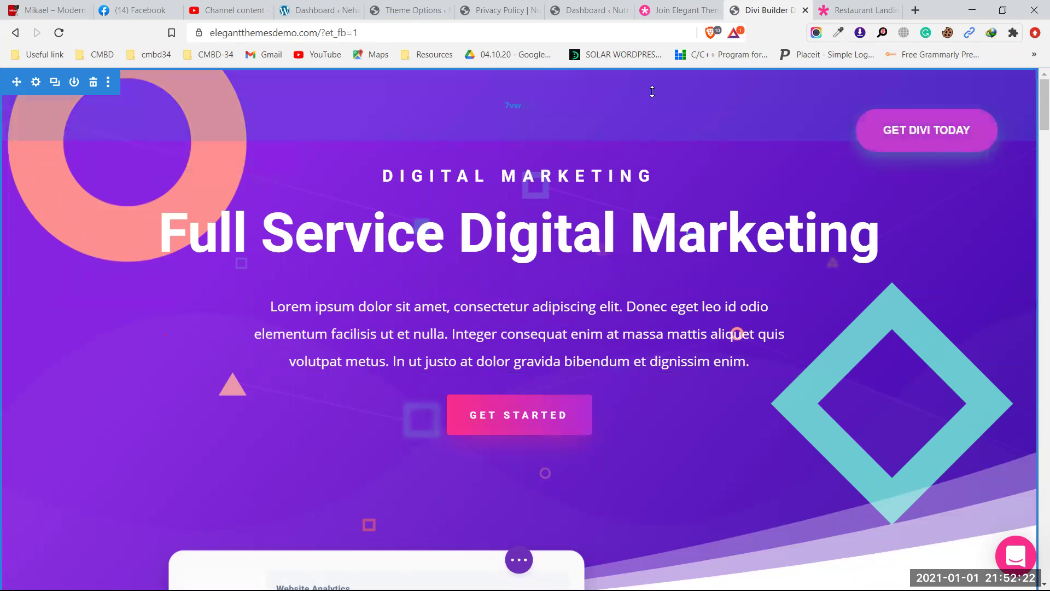
left_click(673, 12)
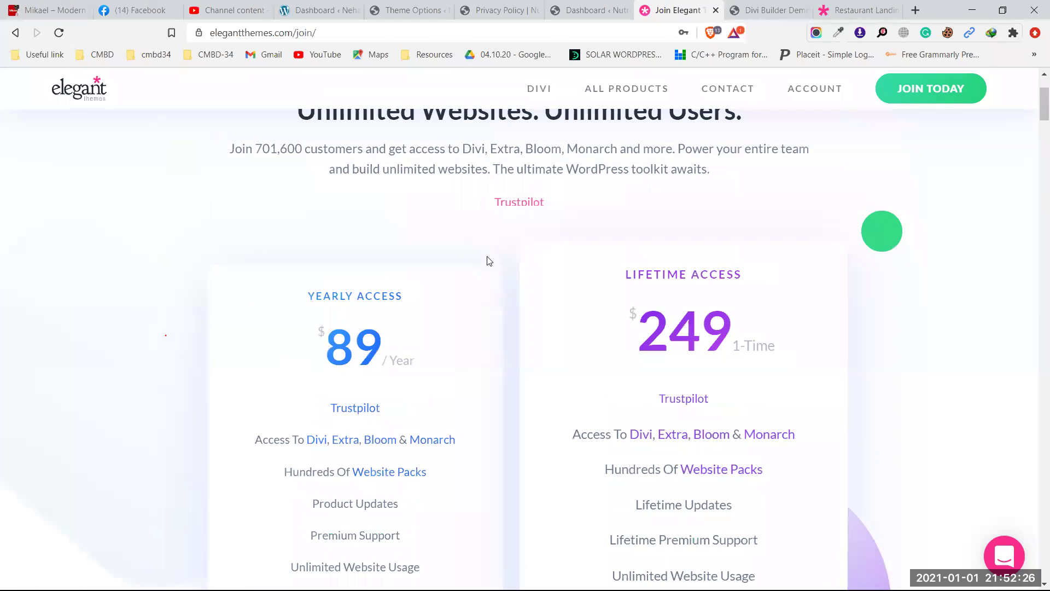
scroll(489, 261, "up", 3)
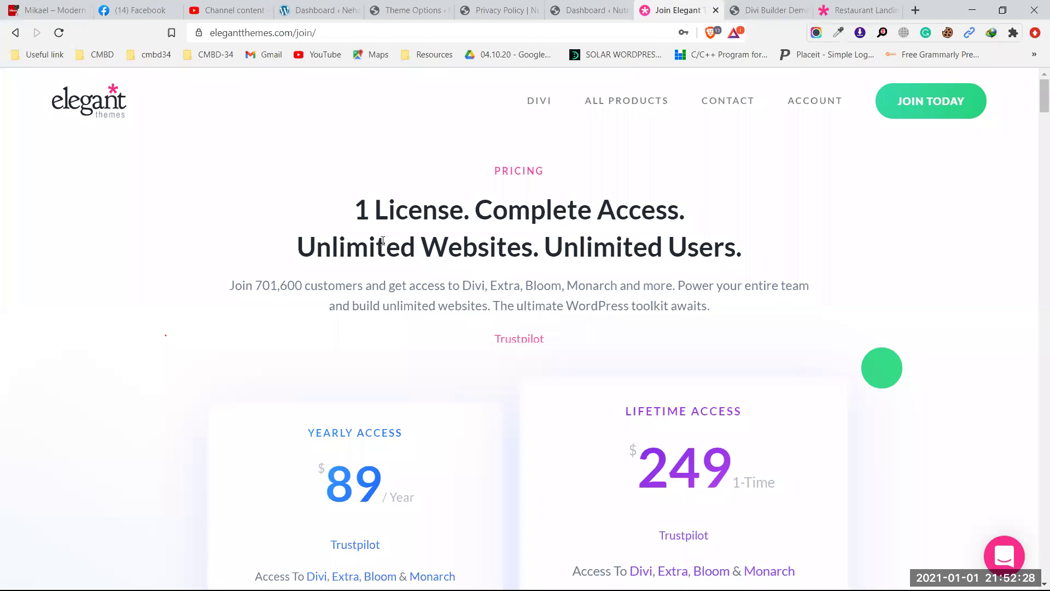
Highlight the "1 License", "Unlimited Websites" and "Unlimited Users" claims and the whole pricing headline, and clear the selection
left_click_drag(361, 209, 468, 201)
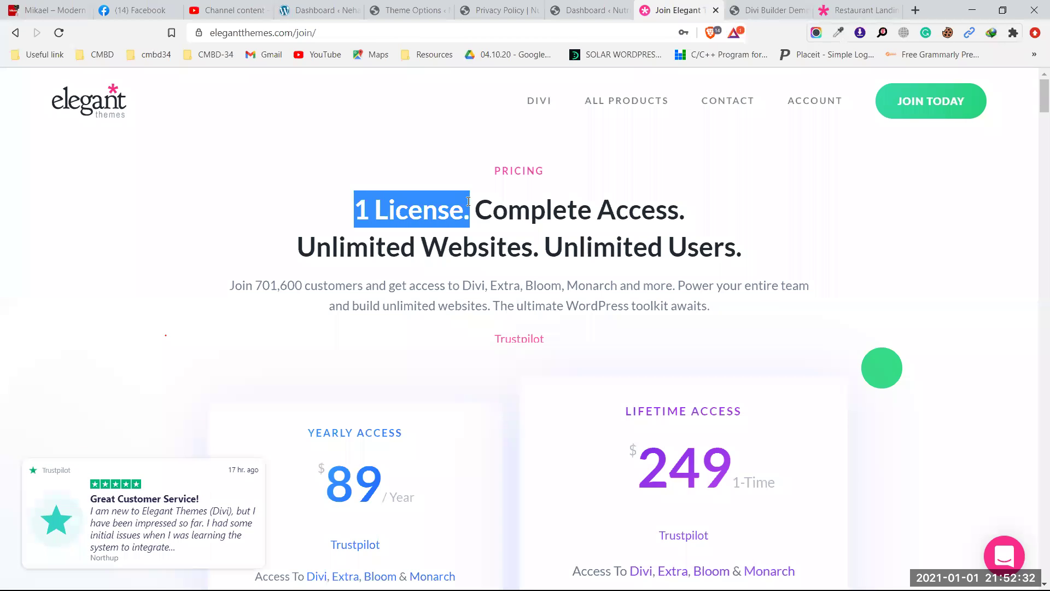
left_click(471, 208)
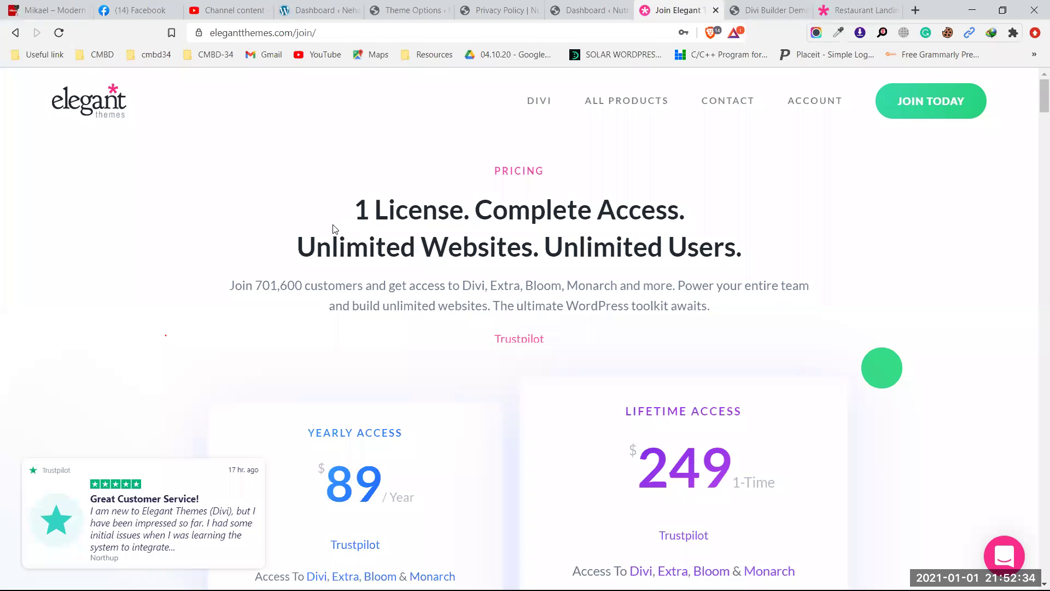
left_click_drag(300, 246, 528, 247)
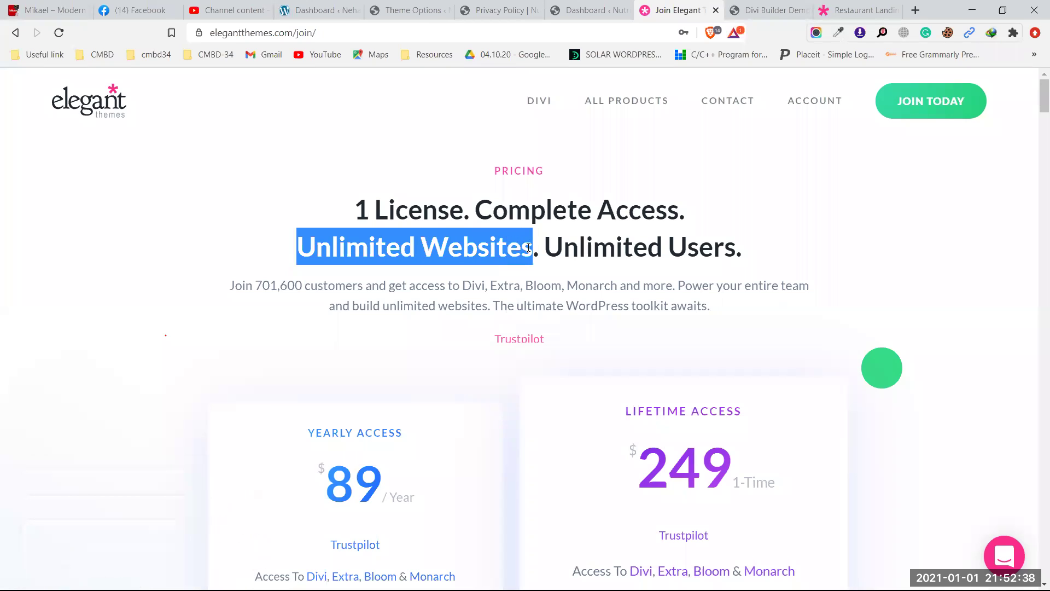
left_click(499, 211)
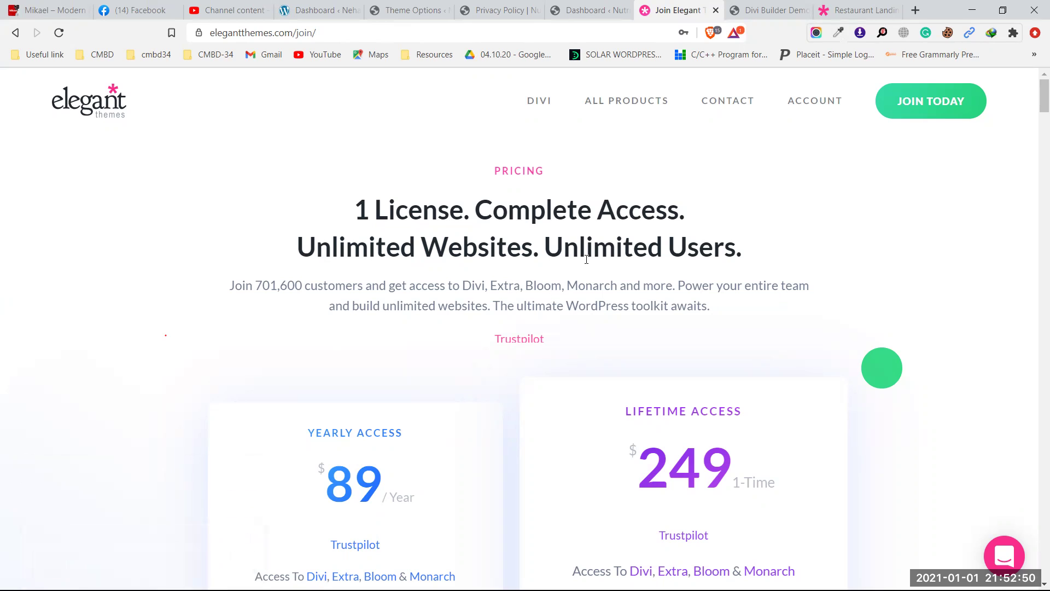
left_click_drag(557, 253, 748, 248)
left_click(775, 245)
left_click_drag(546, 249, 752, 246)
left_click(838, 243)
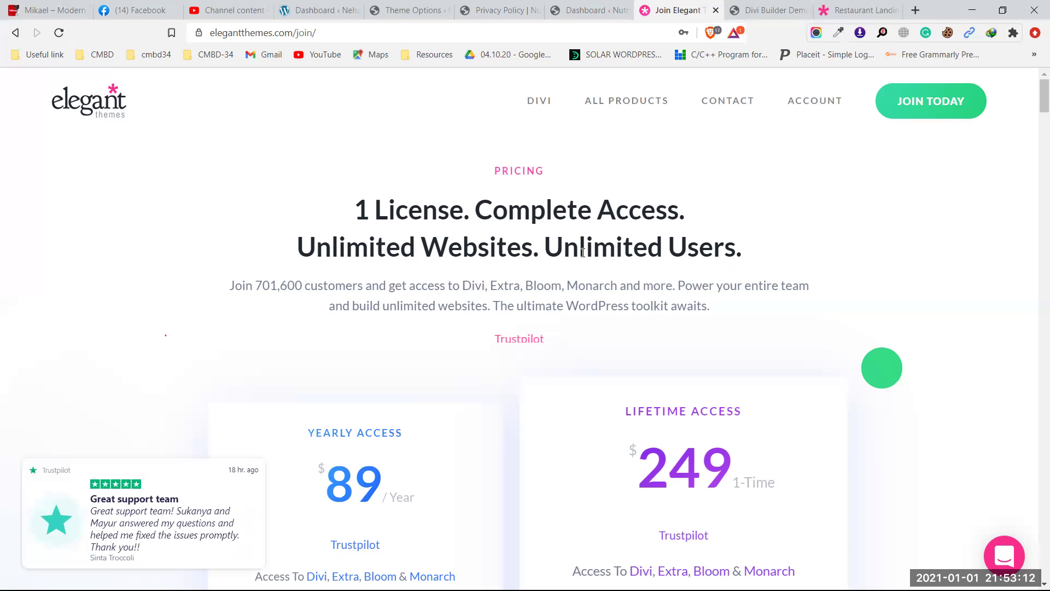
left_click_drag(353, 213, 459, 208)
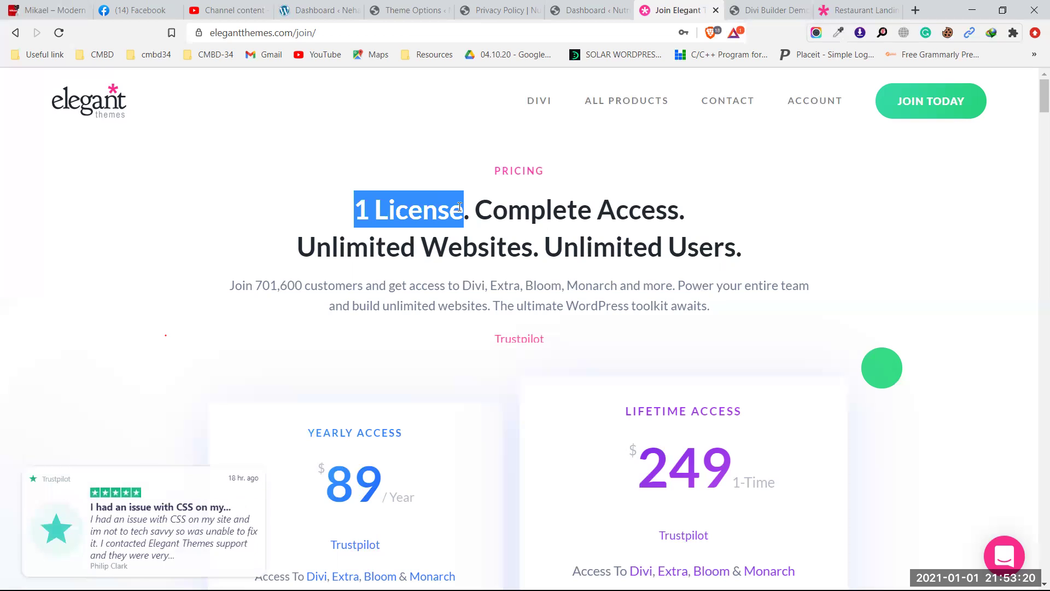
left_click_drag(459, 208, 744, 242)
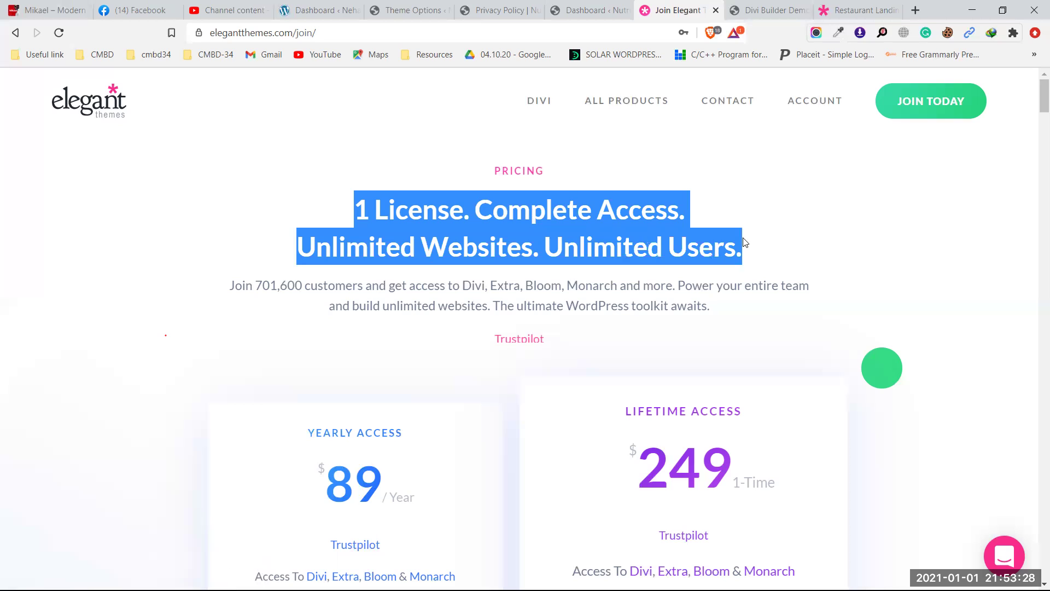
left_click(744, 243)
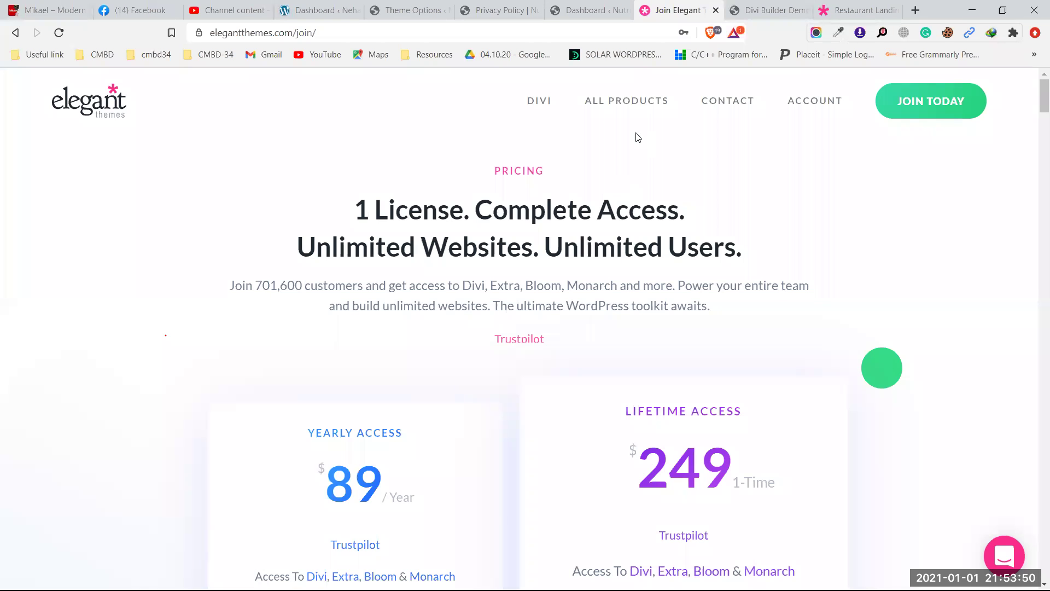
Compare the Divi Builder demo and the Restaurant Landing Page demo with the Privacy Policy page open in the visual builder
left_click(763, 10)
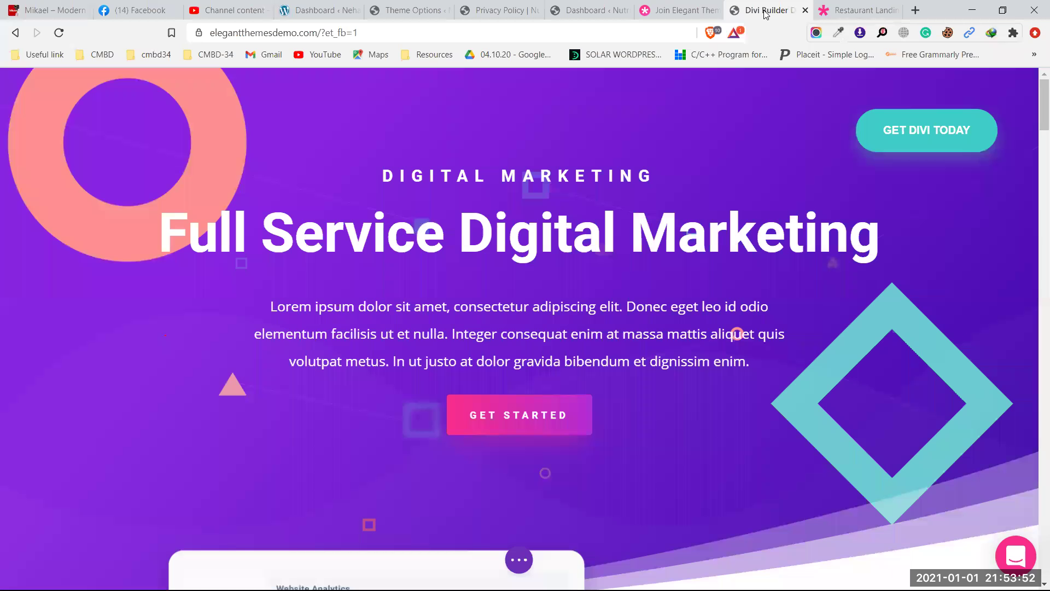
mouse_move(239, 155)
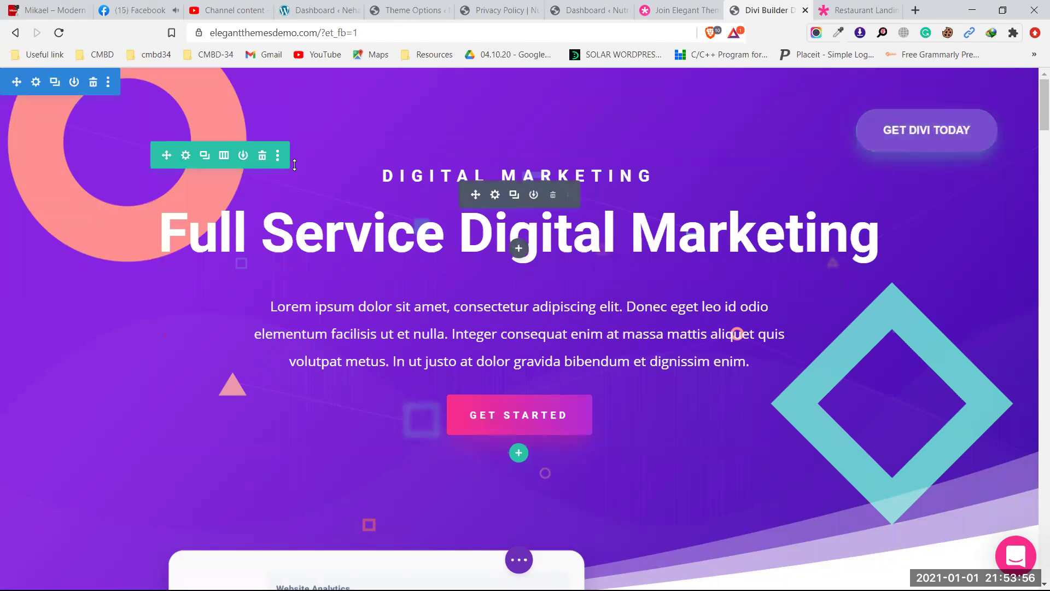
left_click(498, 10)
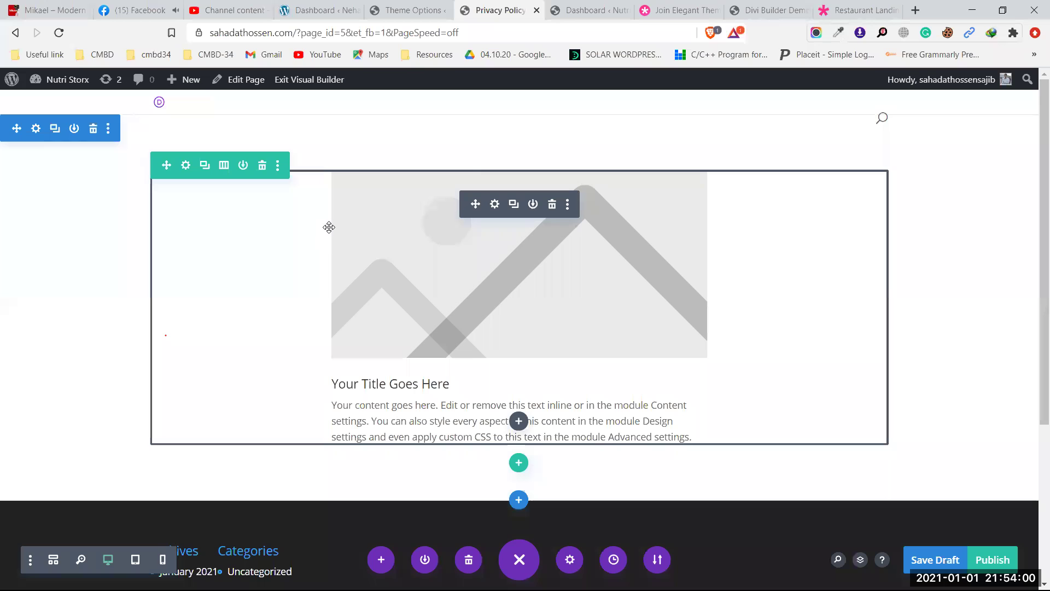
left_click(676, 9)
left_click(842, 10)
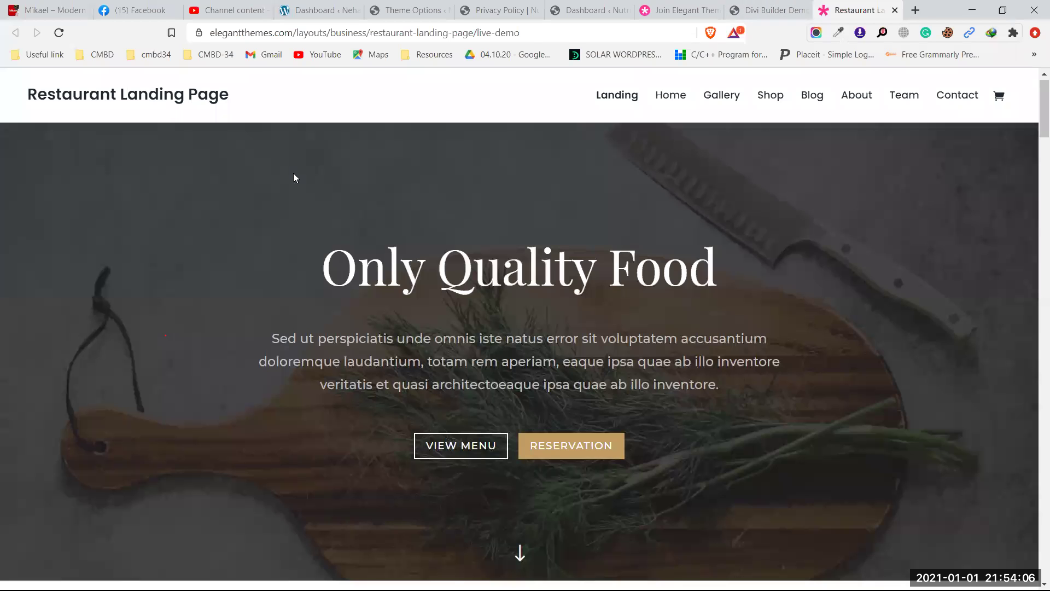
left_click(765, 11)
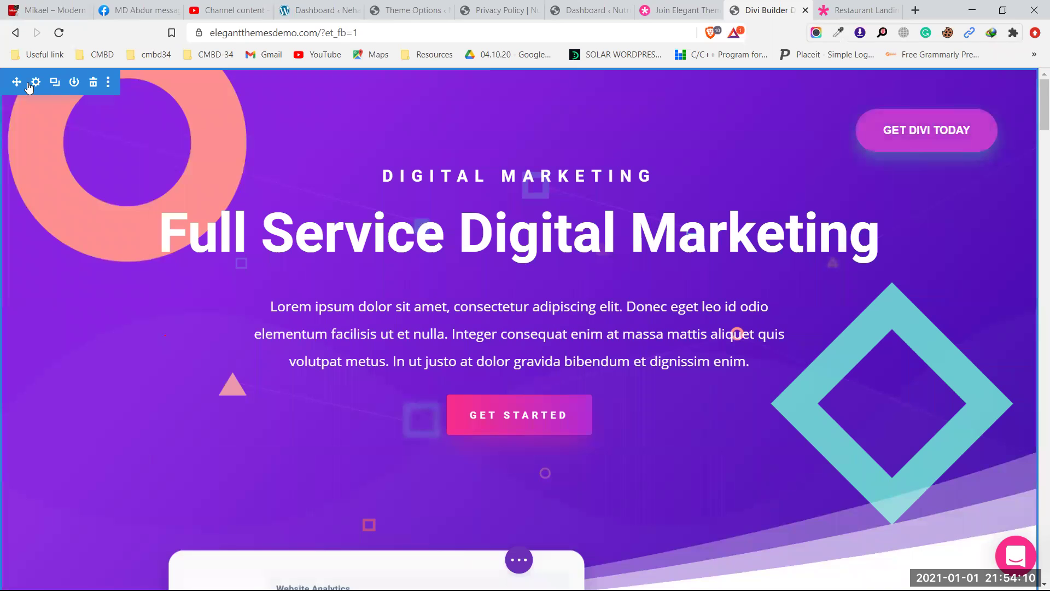
left_click(512, 11)
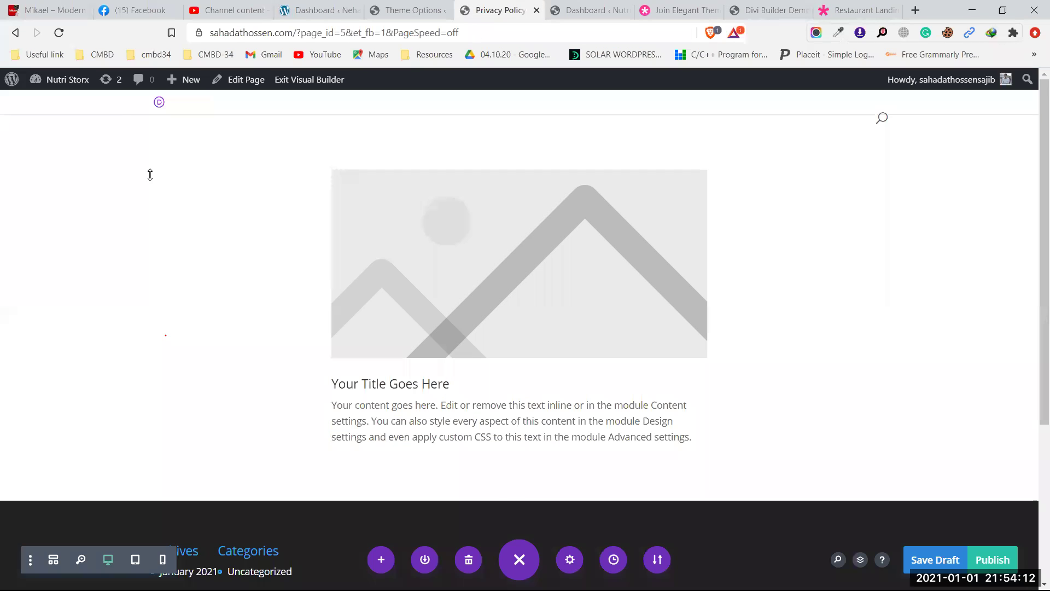
Open the hero section's settings in the Divi Builder demo and examine its background image options
left_click(678, 11)
left_click(766, 10)
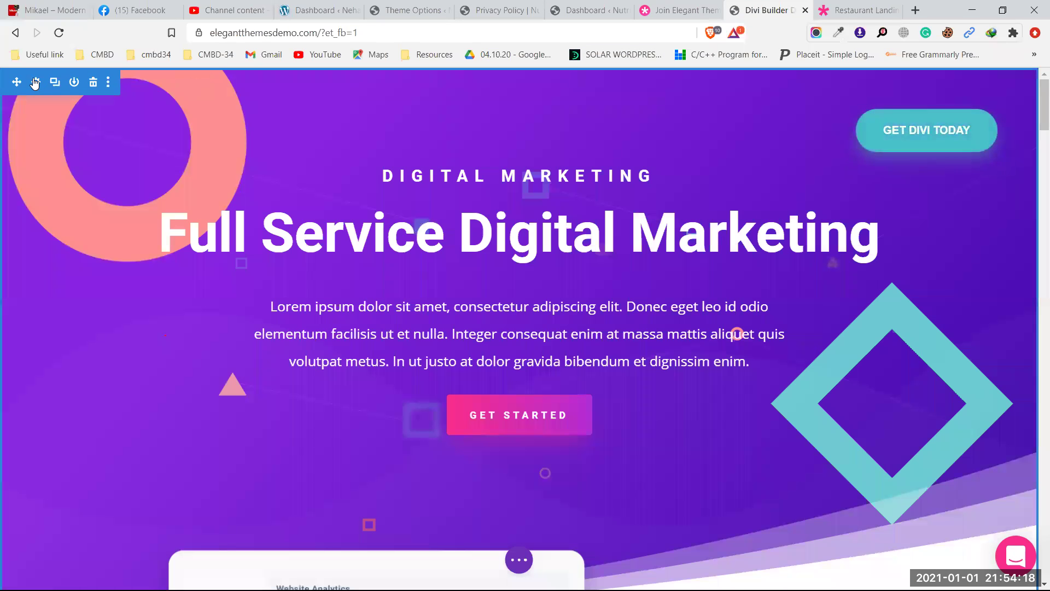
left_click(35, 82)
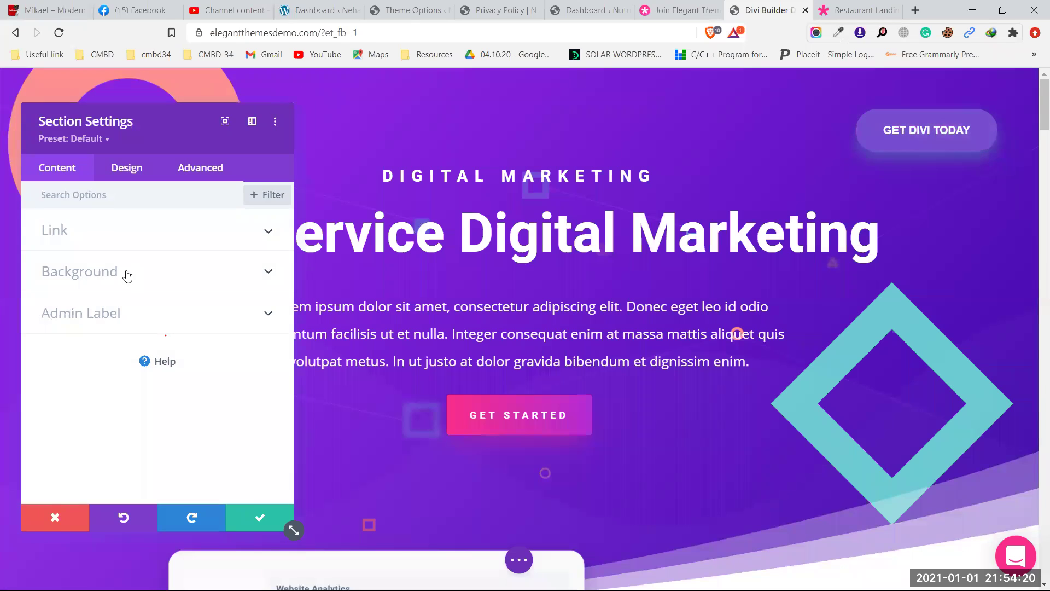
left_click(85, 276)
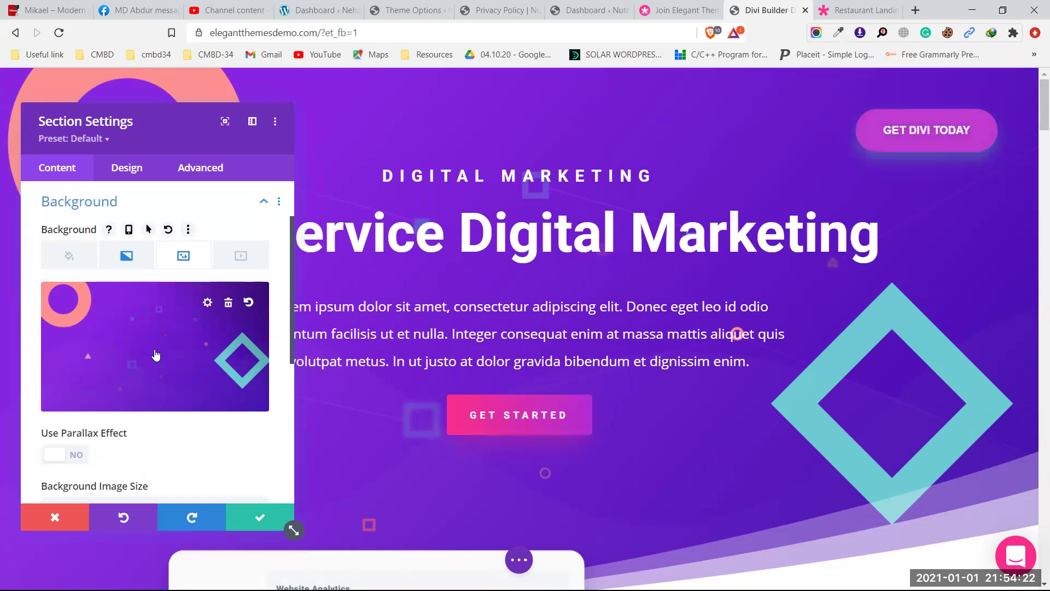
Check the section settings on the Privacy Policy page, cancel them, and delete the section without inserting a new row
left_click(490, 10)
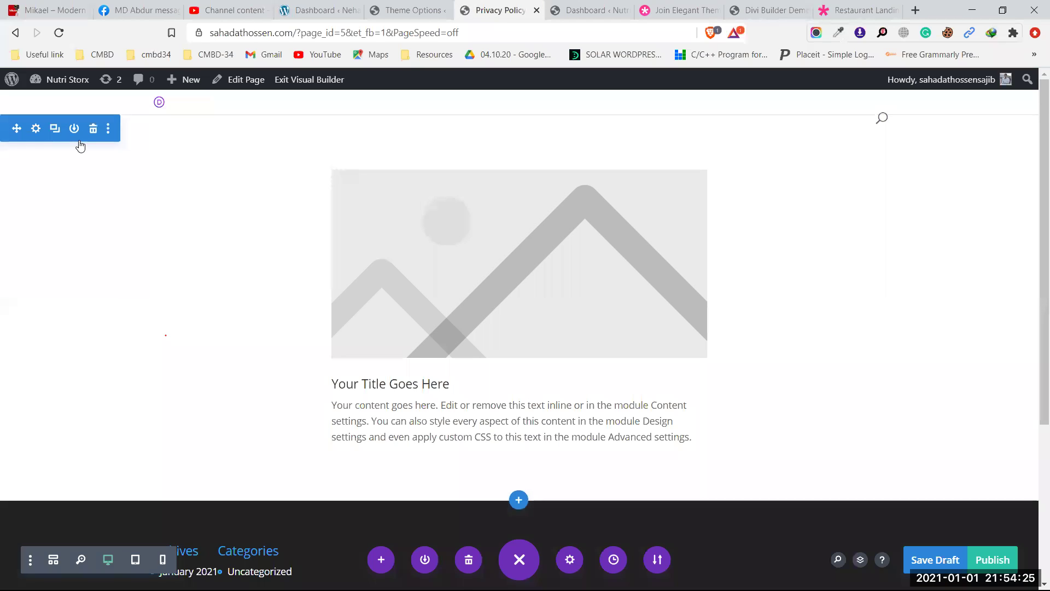
left_click(35, 128)
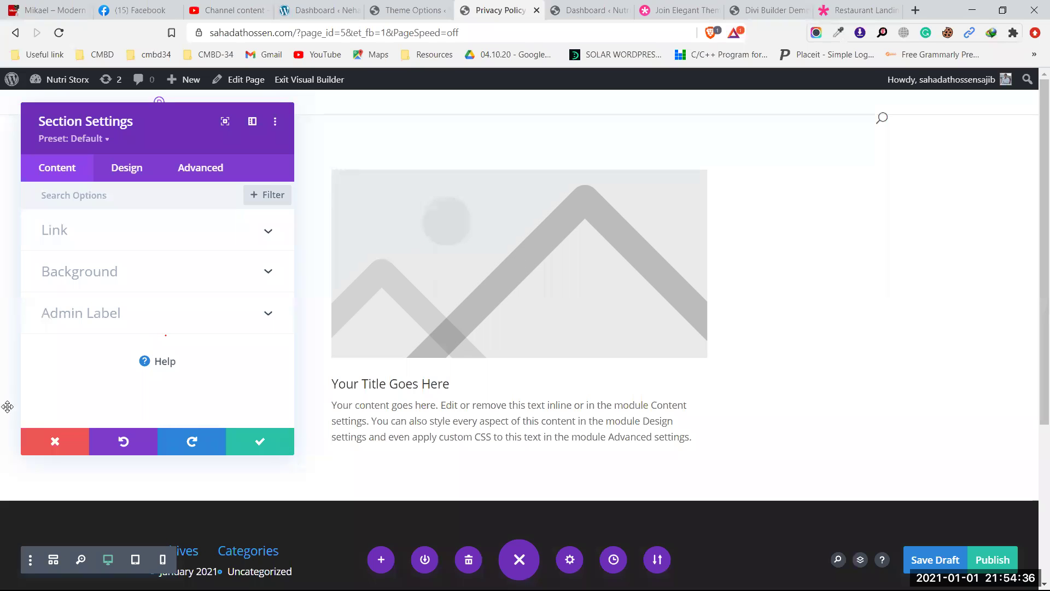
left_click(46, 450)
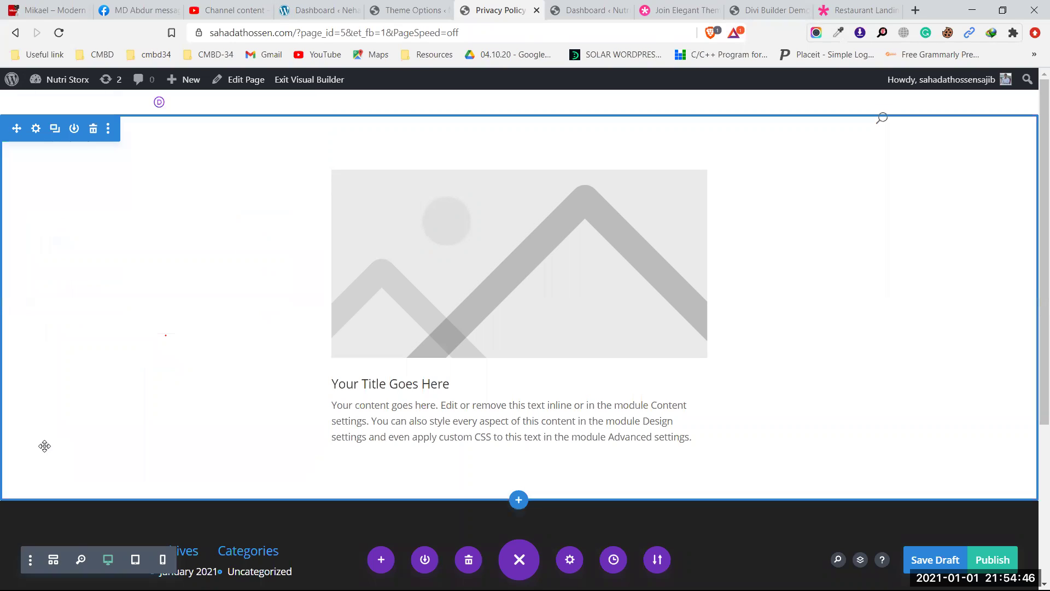
left_click(92, 132)
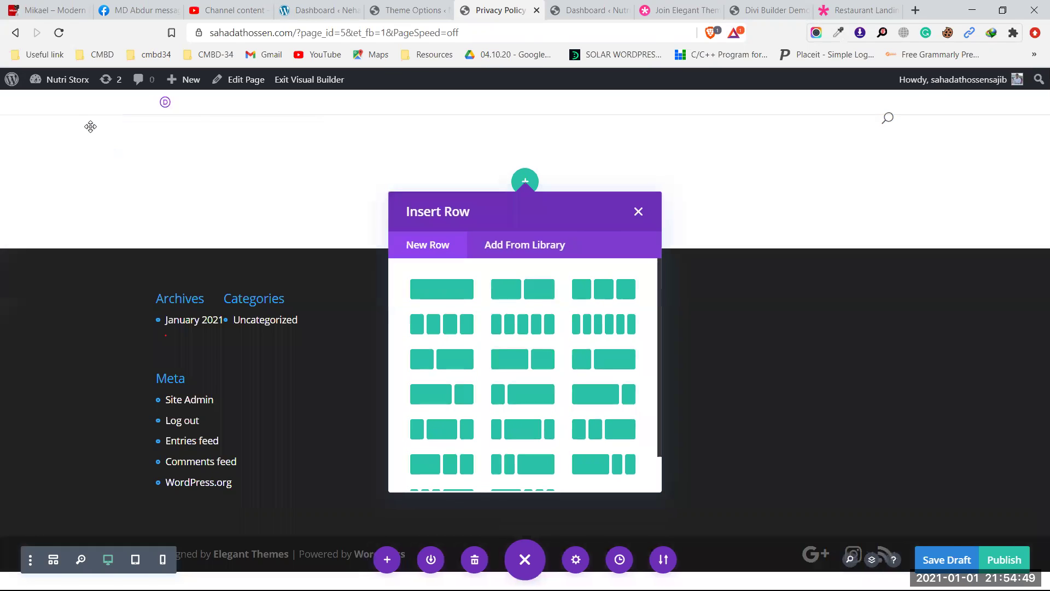
left_click(639, 212)
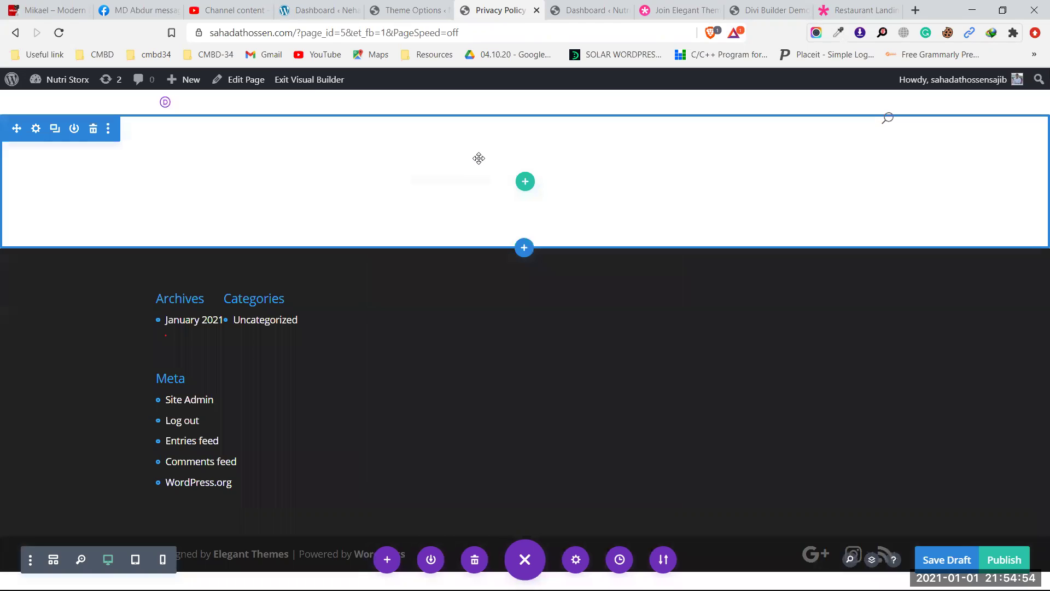
Revisit the Divi Theme Options and the Elegant Themes pricing page, and discard the open section settings in the Divi Builder demo
left_click(407, 13)
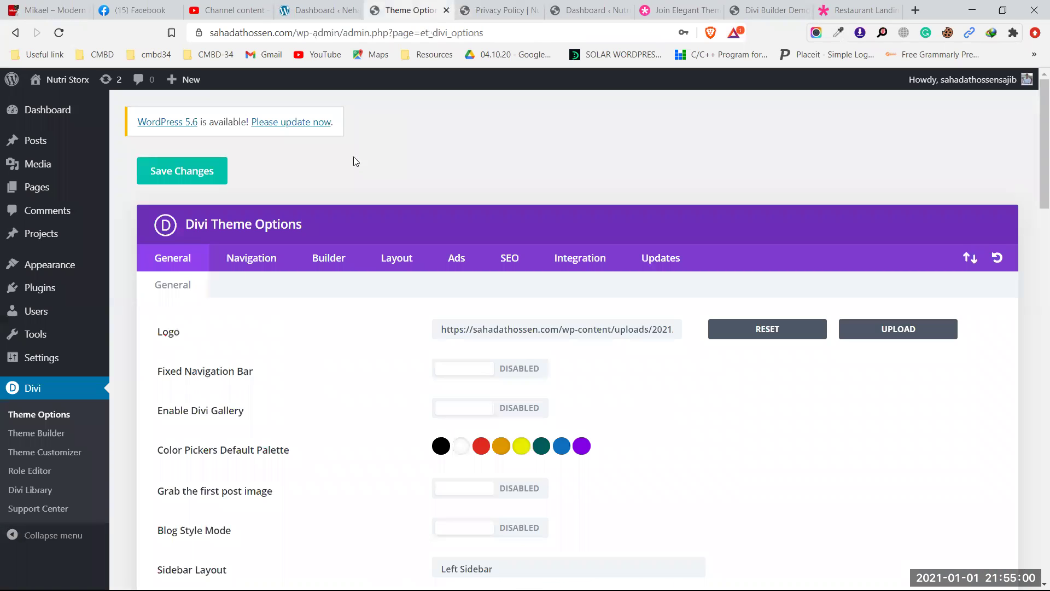
mouse_move(40, 111)
left_click(674, 15)
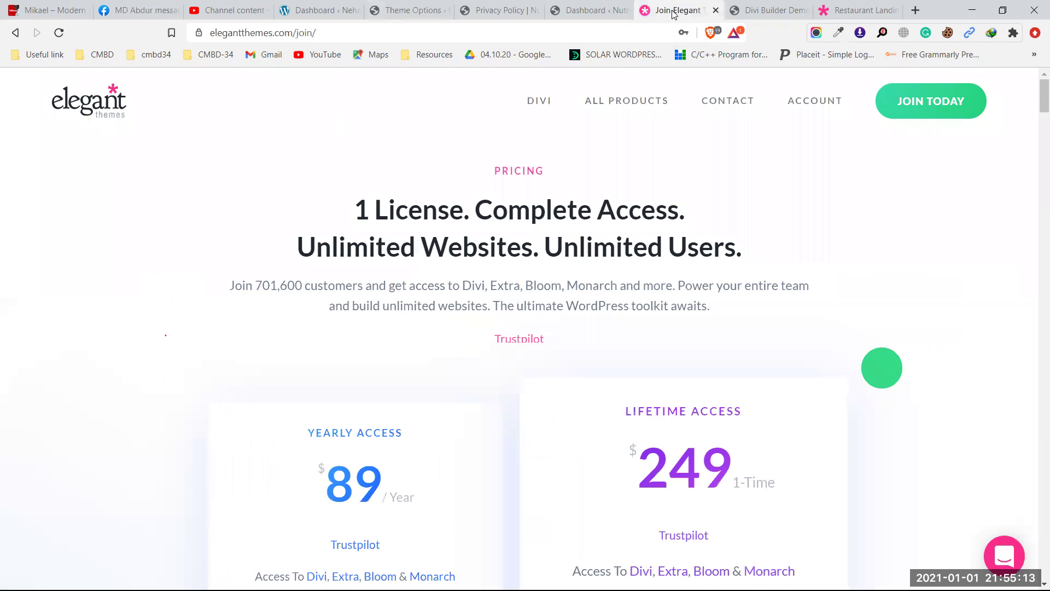
left_click(763, 10)
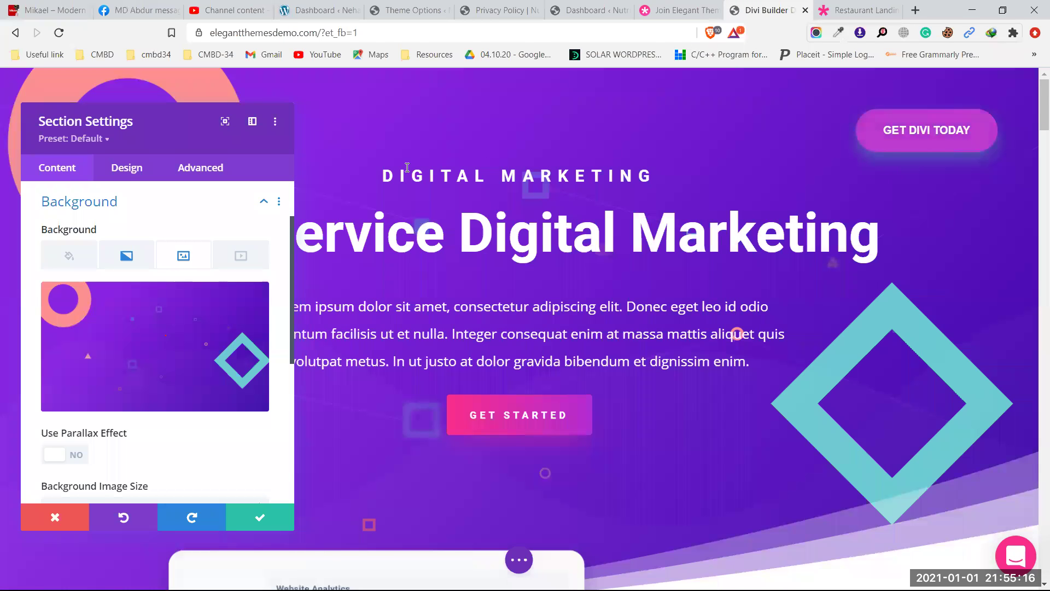
left_click(51, 517)
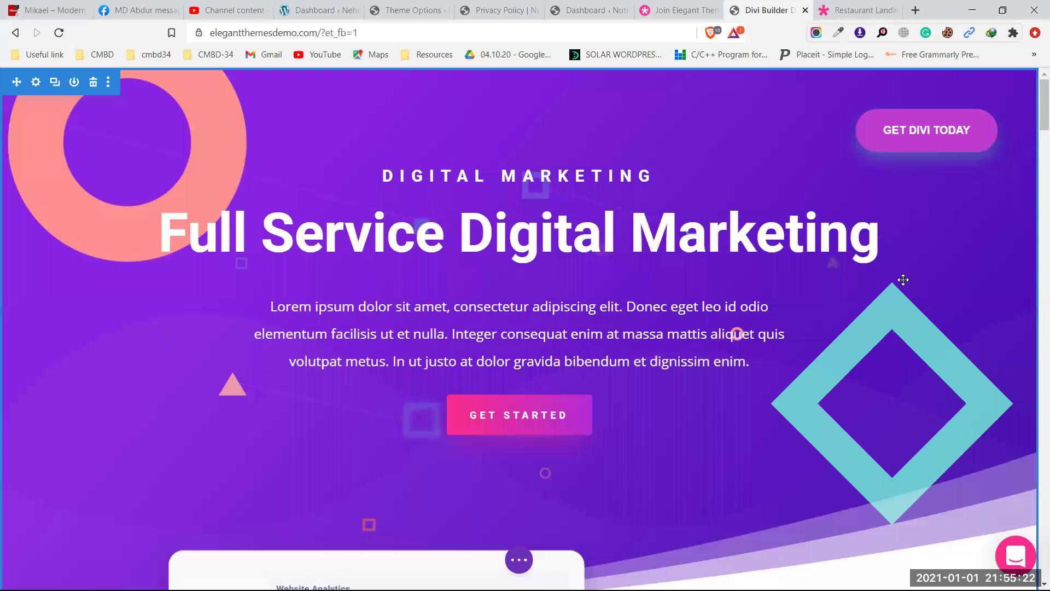
Close the Nutri Storx Dashboard page and the Privacy Policy visual builder, leaving the builder without saving the changes
left_click(577, 16)
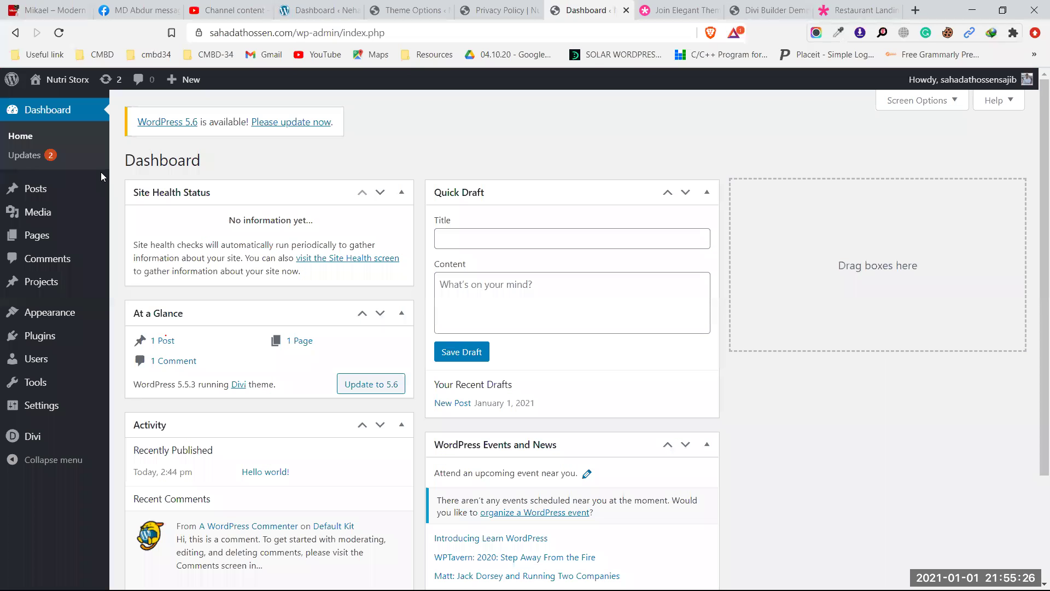
left_click(627, 11)
key("ctrl+shift+Tab")
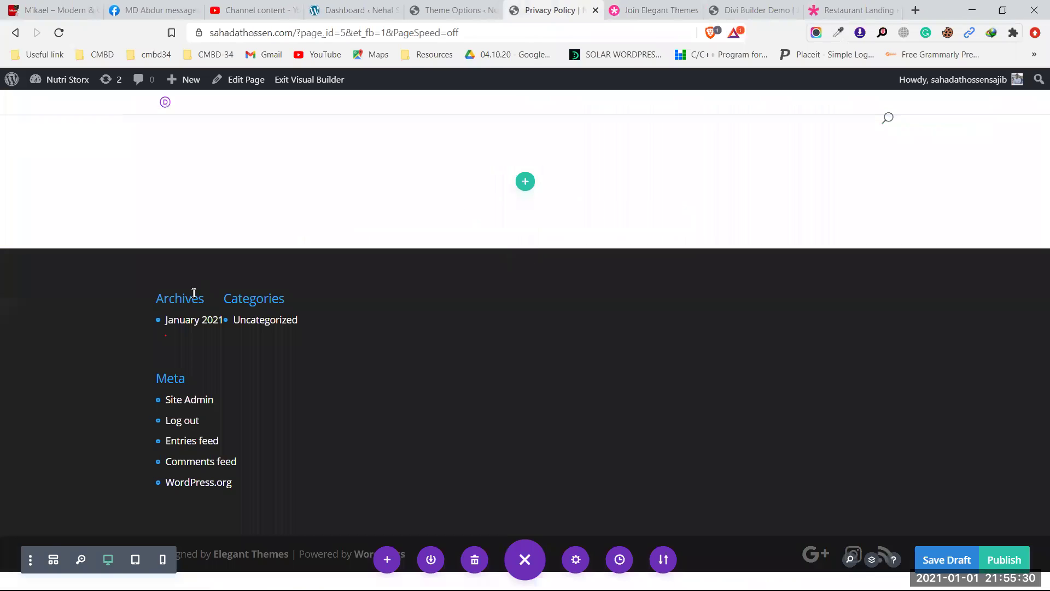
left_click(595, 10)
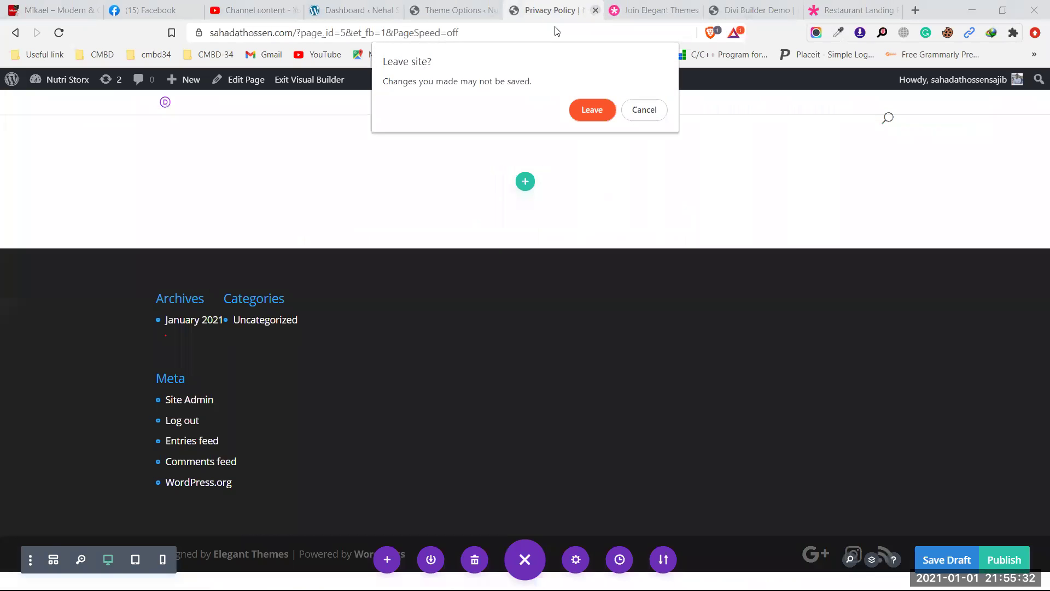
left_click(580, 110)
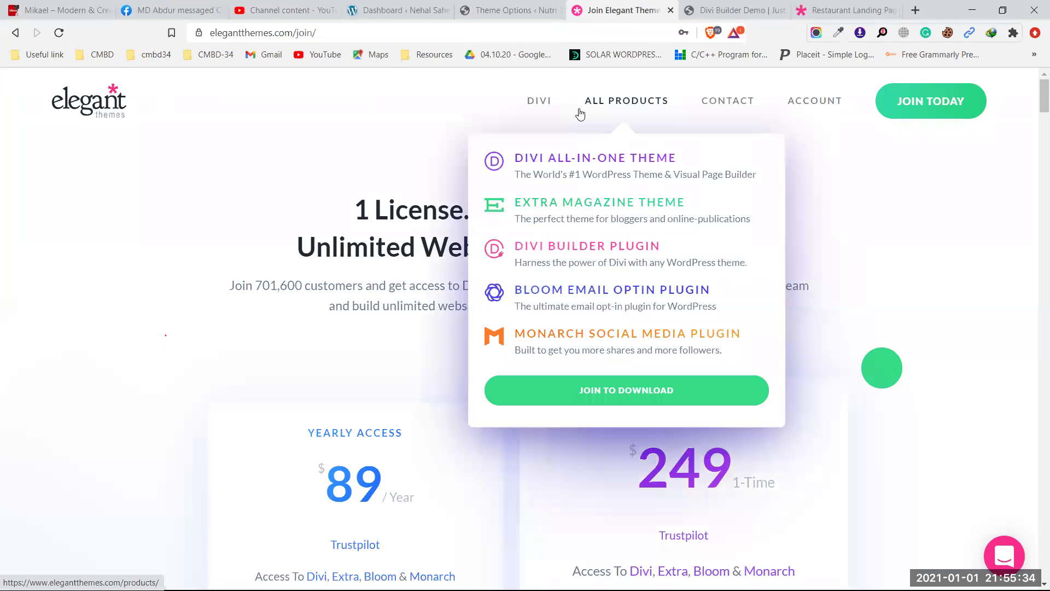
Review the Divi Theme Options, the Restaurant Landing Page demo, the Divi Builder demo and the Elegant Themes pricing page again
left_click(517, 10)
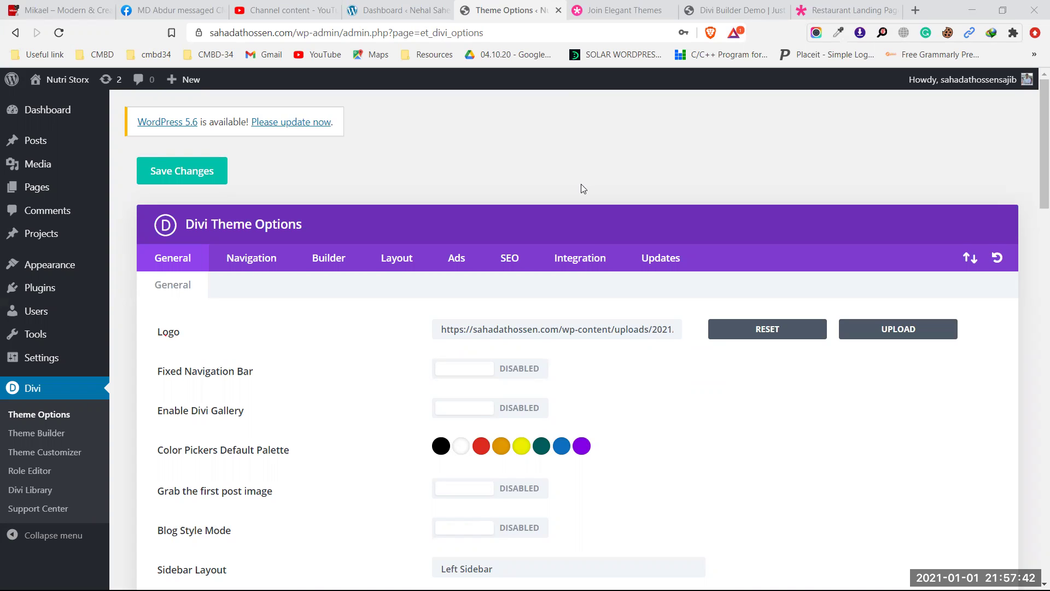
left_click(837, 10)
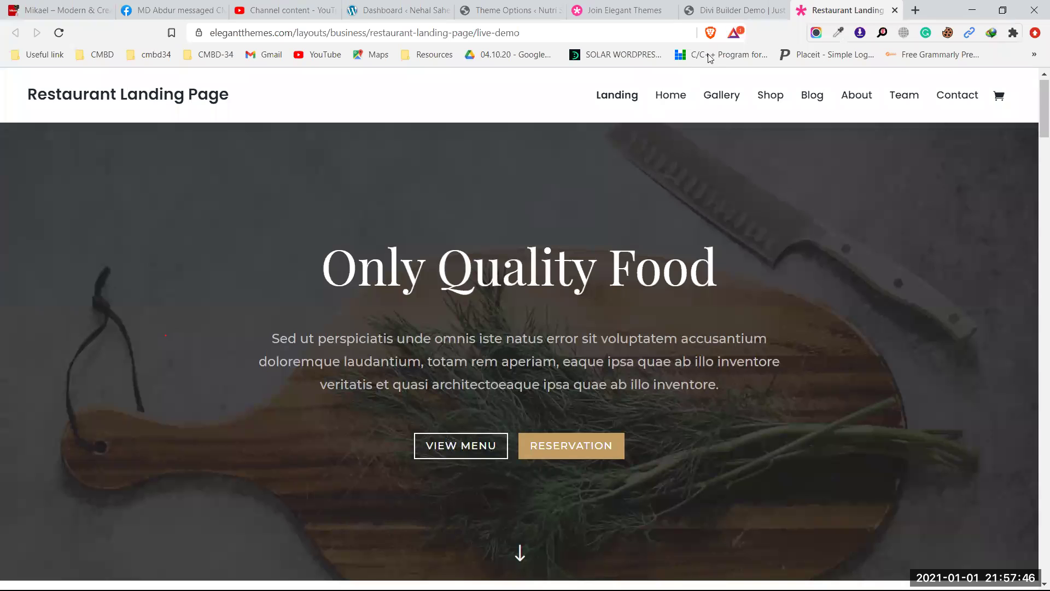
left_click(724, 7)
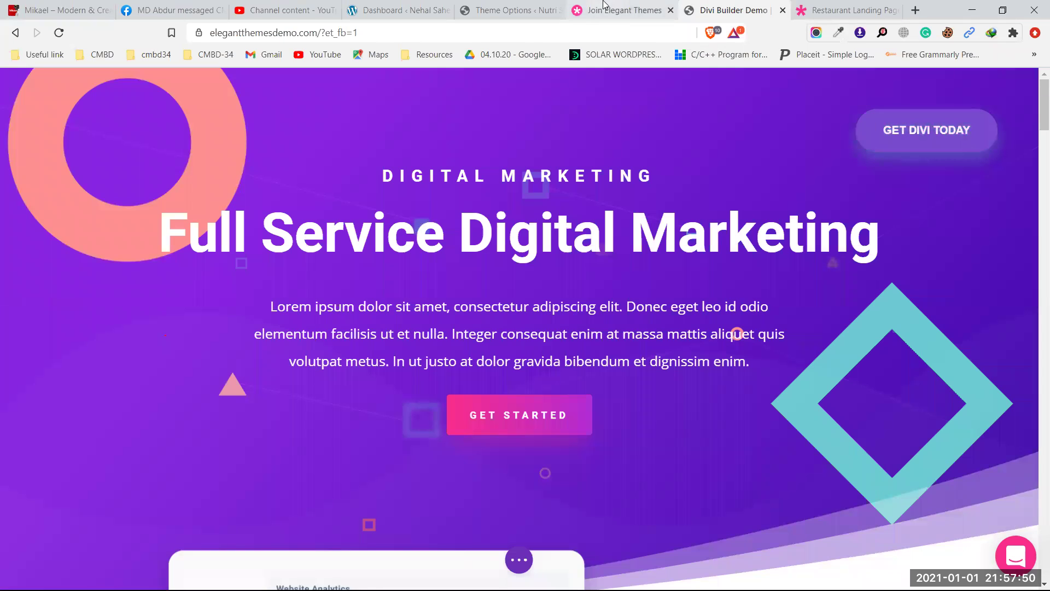
left_click(623, 10)
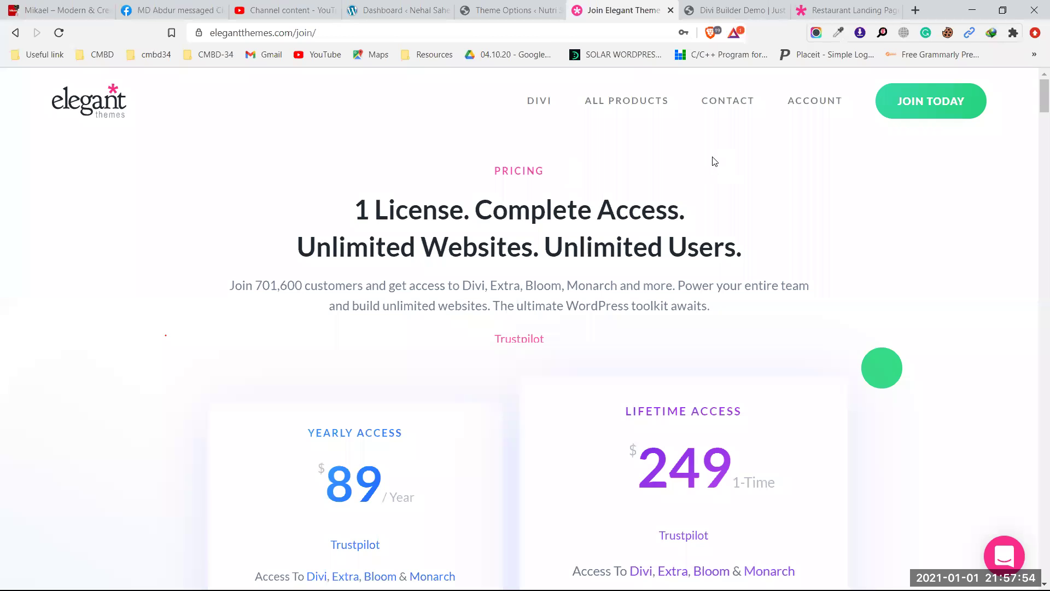
mouse_move(813, 107)
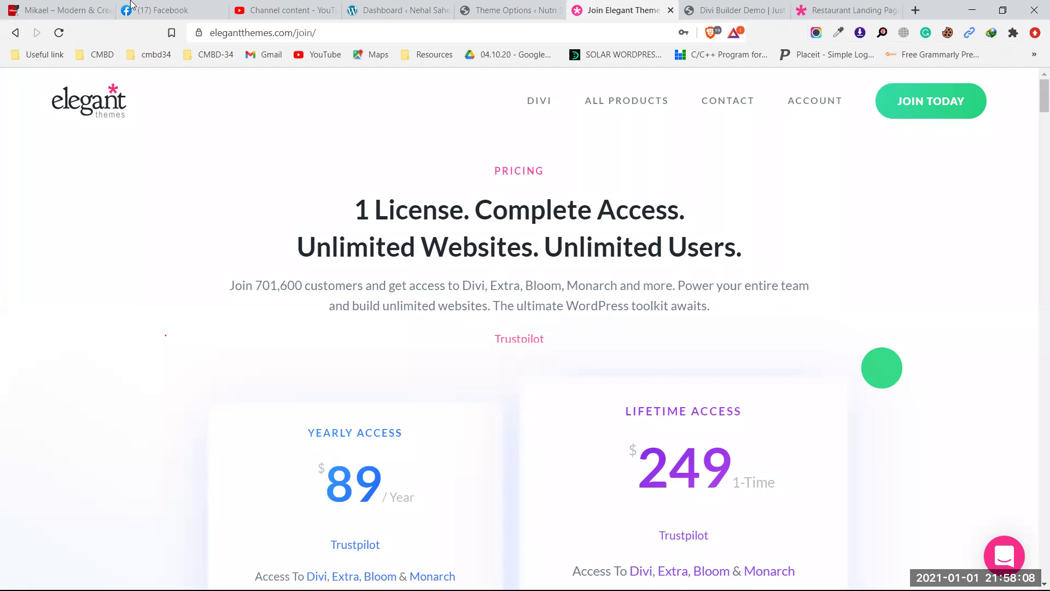
Switch to Facebook to read the group chat messages, and glance at the Pantheon-hosted WordPress Dashboard
left_click(158, 6)
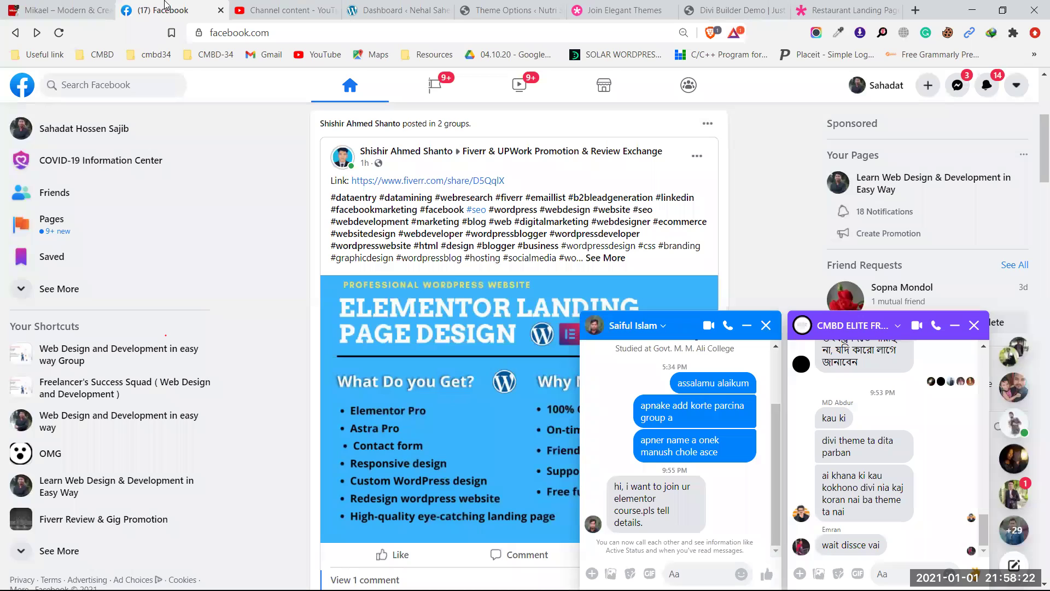
left_click(404, 4)
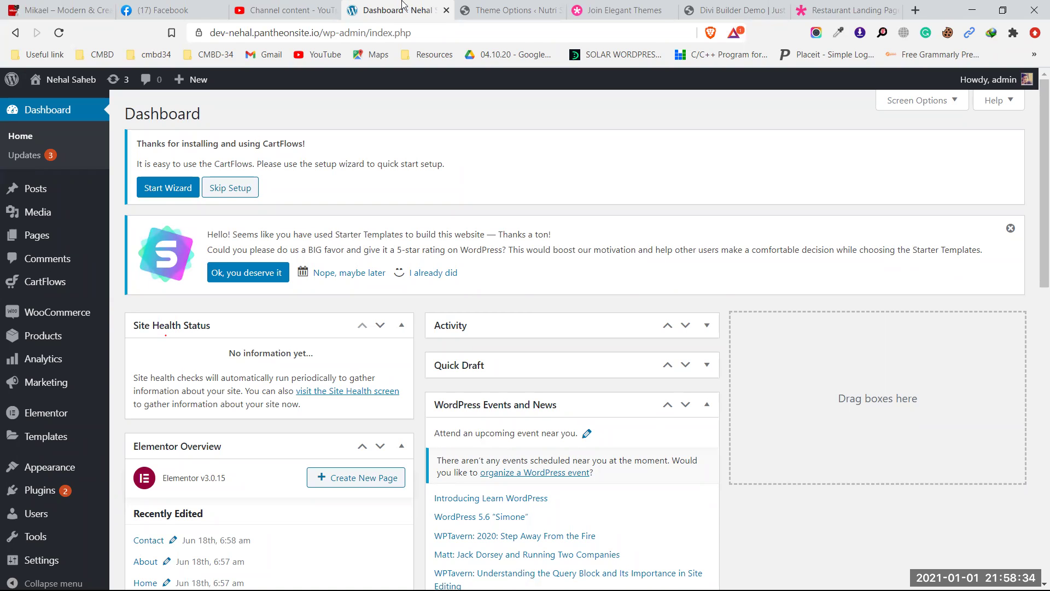
left_click(180, 10)
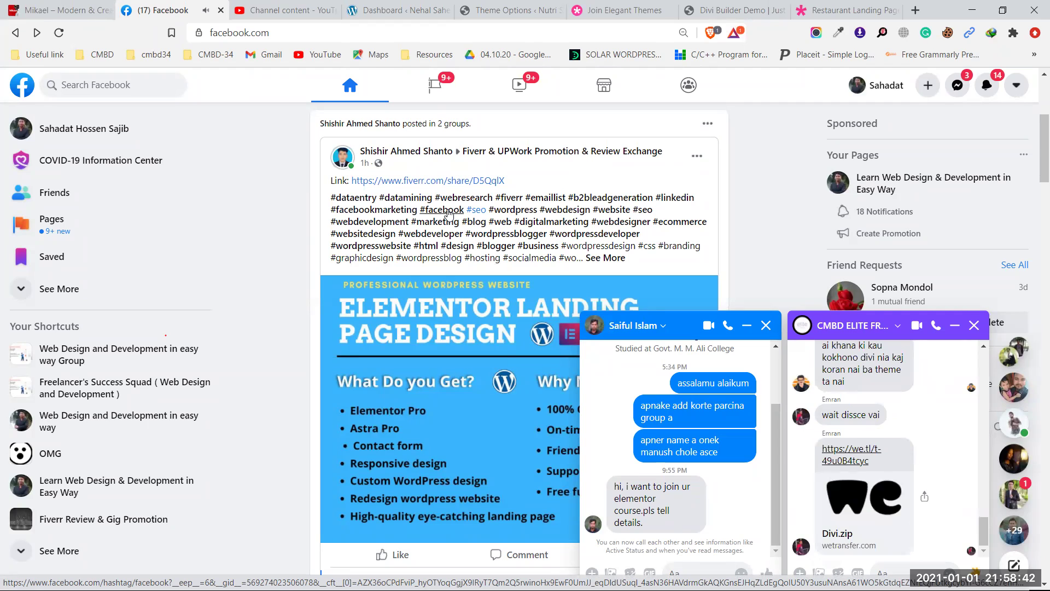
Open the payoneer.com website in a new browser tab
left_click(915, 11)
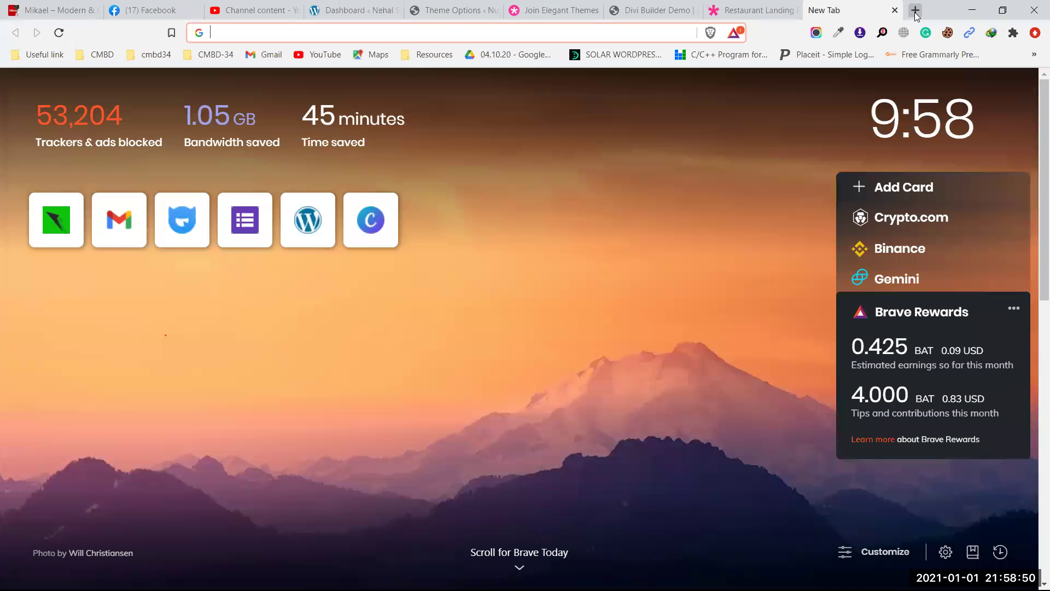
type("pa")
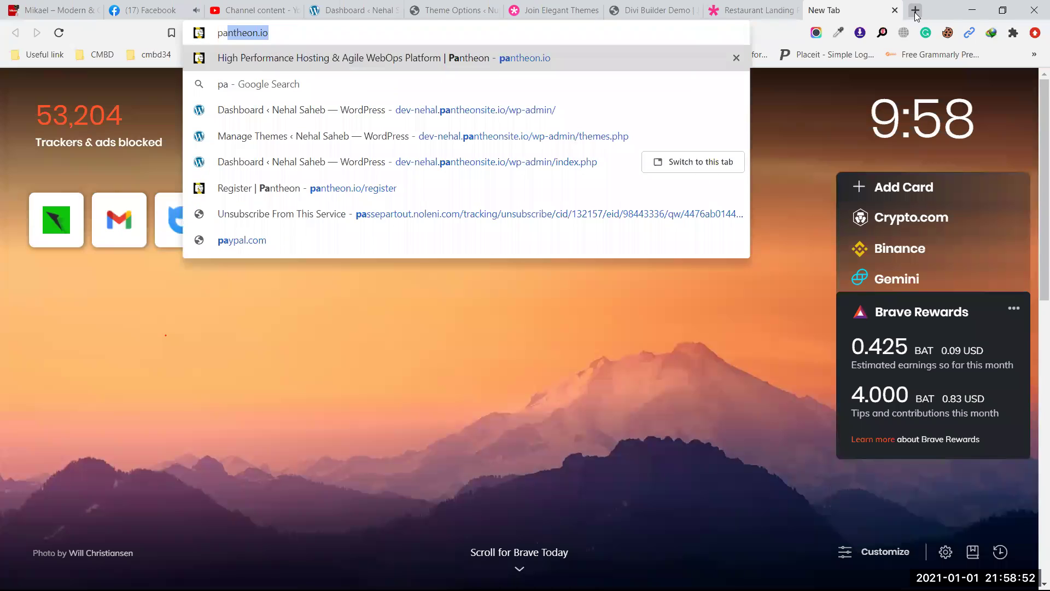
type("yp")
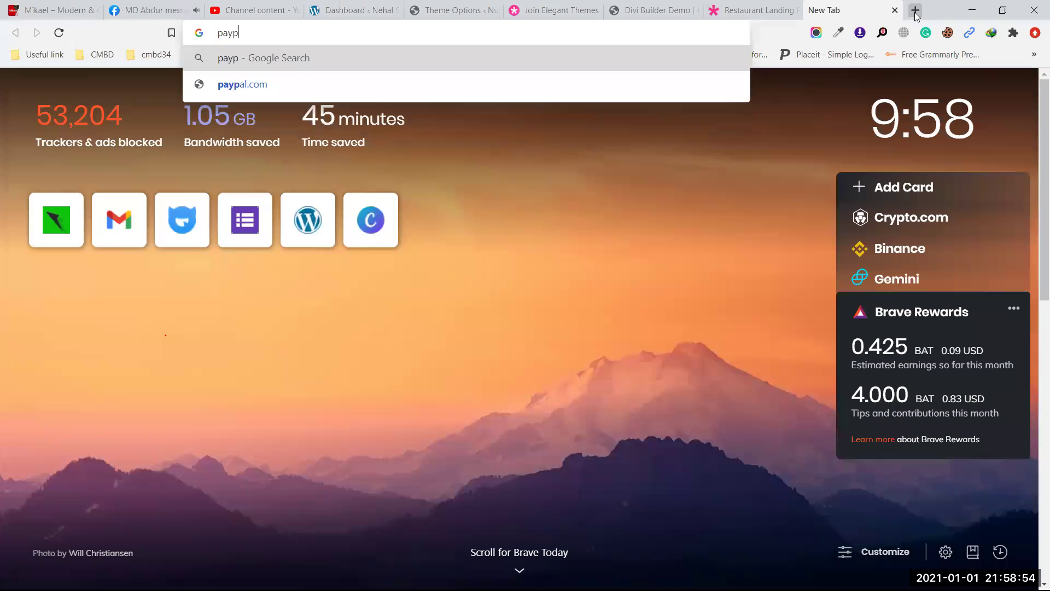
key("BackSpace")
type("one")
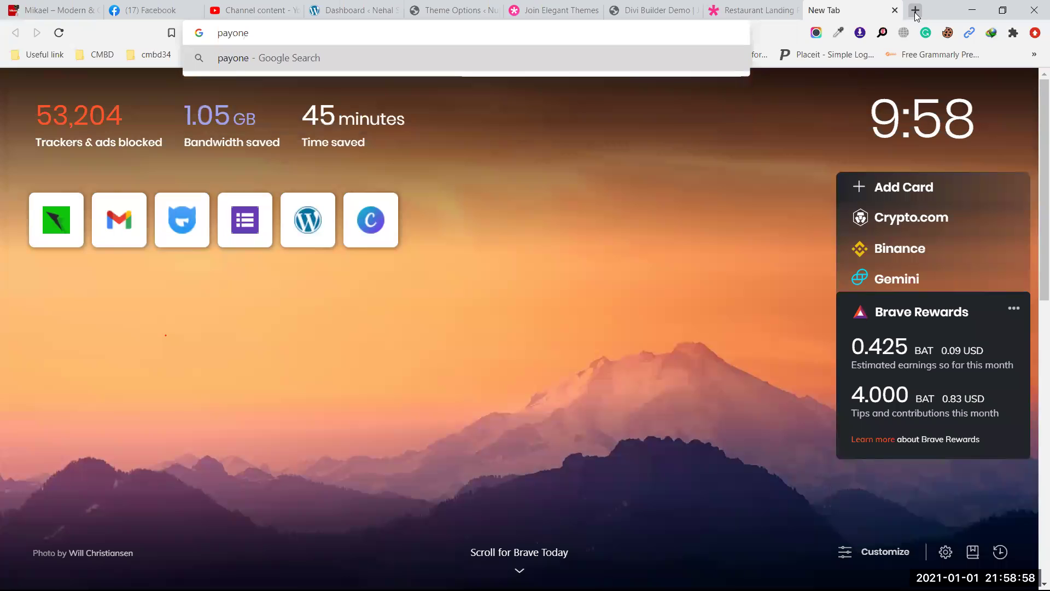
type("e")
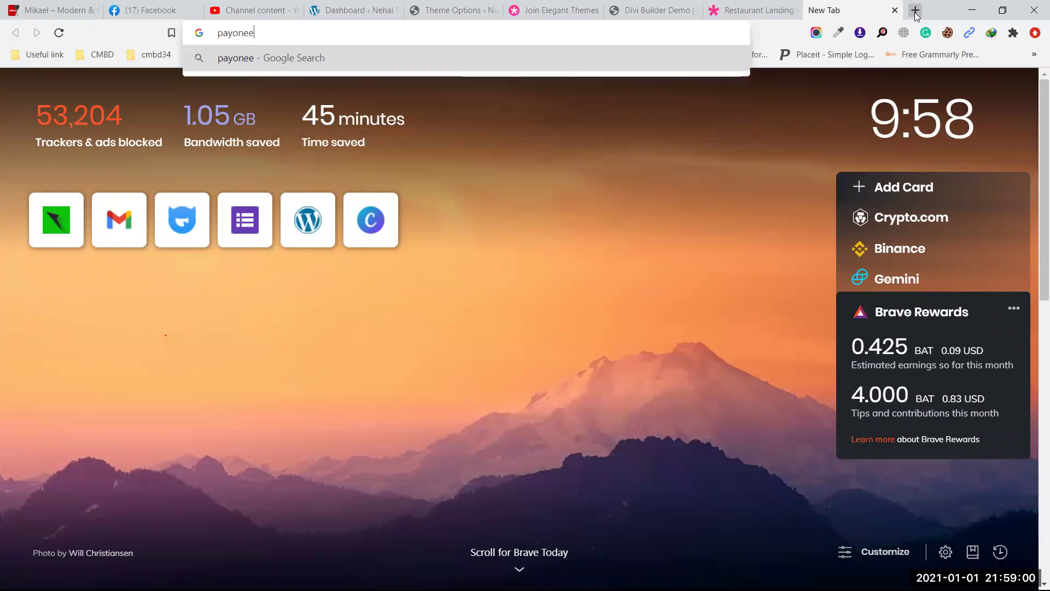
type("r.com")
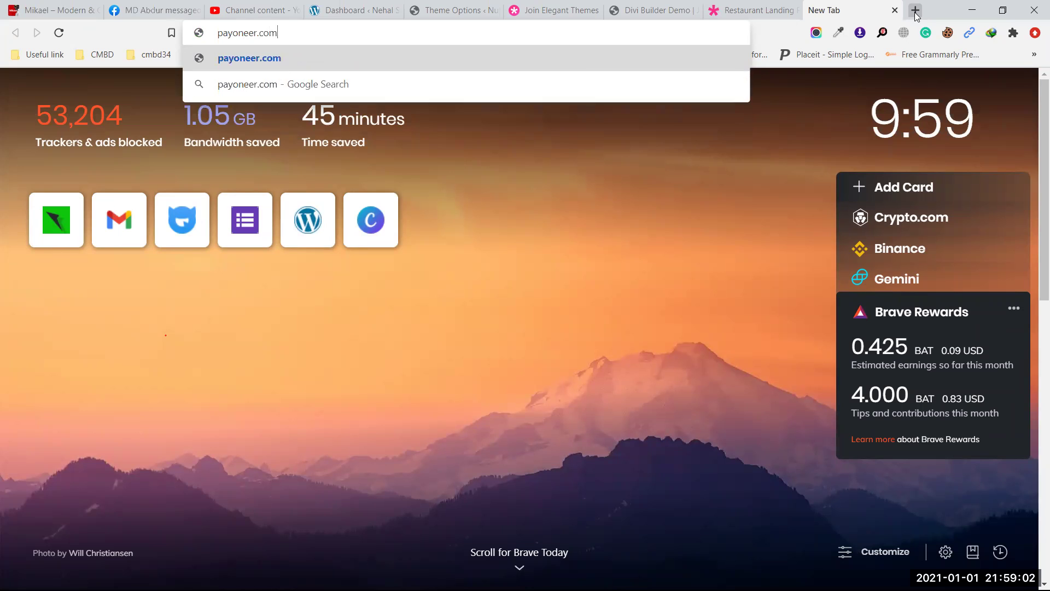
key("Return")
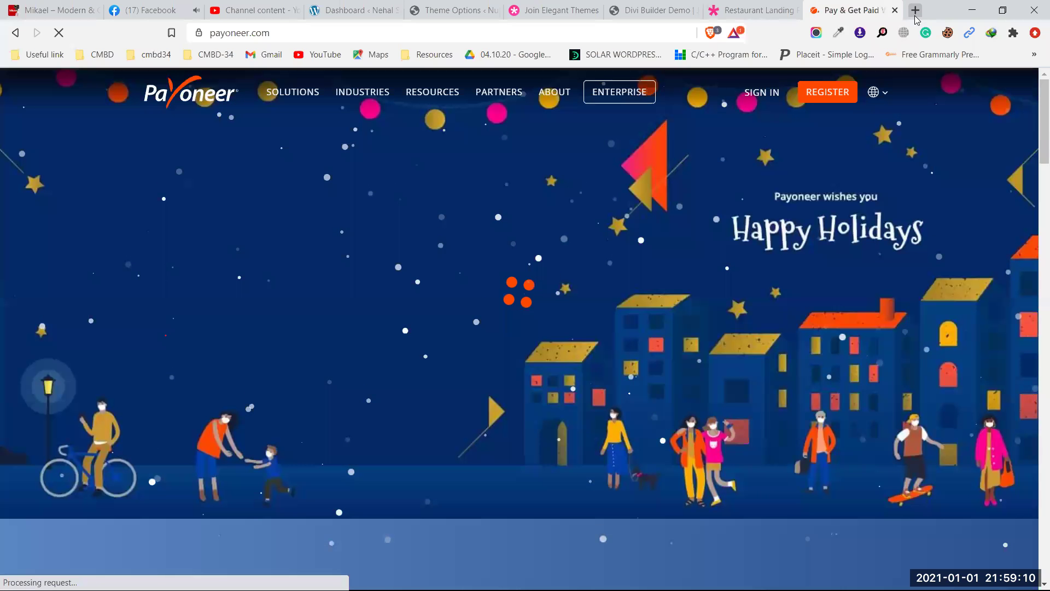
Sign in to the Payoneer account with the saved e-mail address and account password
left_click(759, 96)
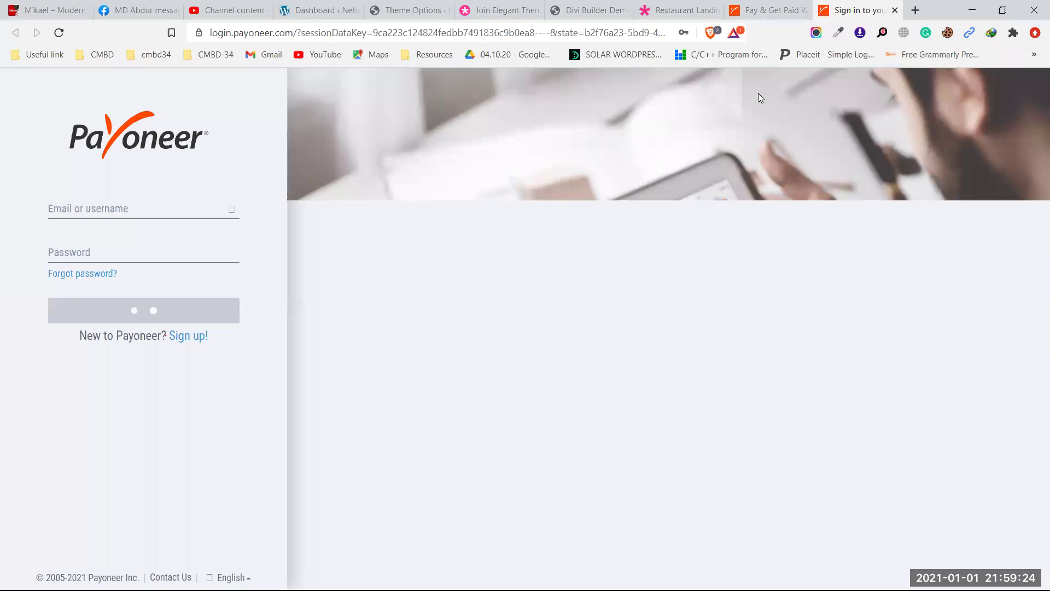
left_click(174, 206)
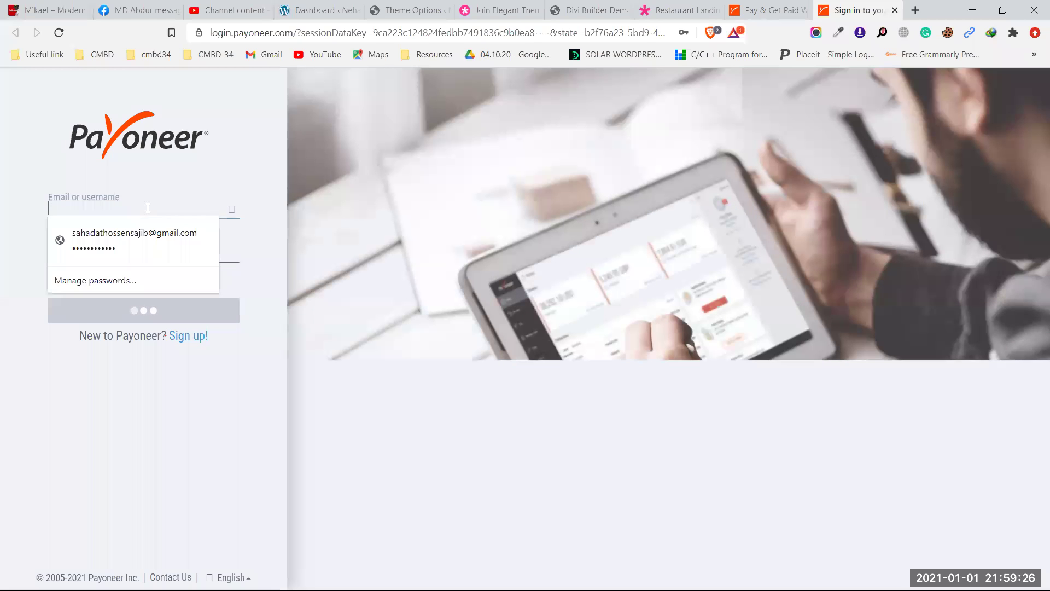
left_click(136, 235)
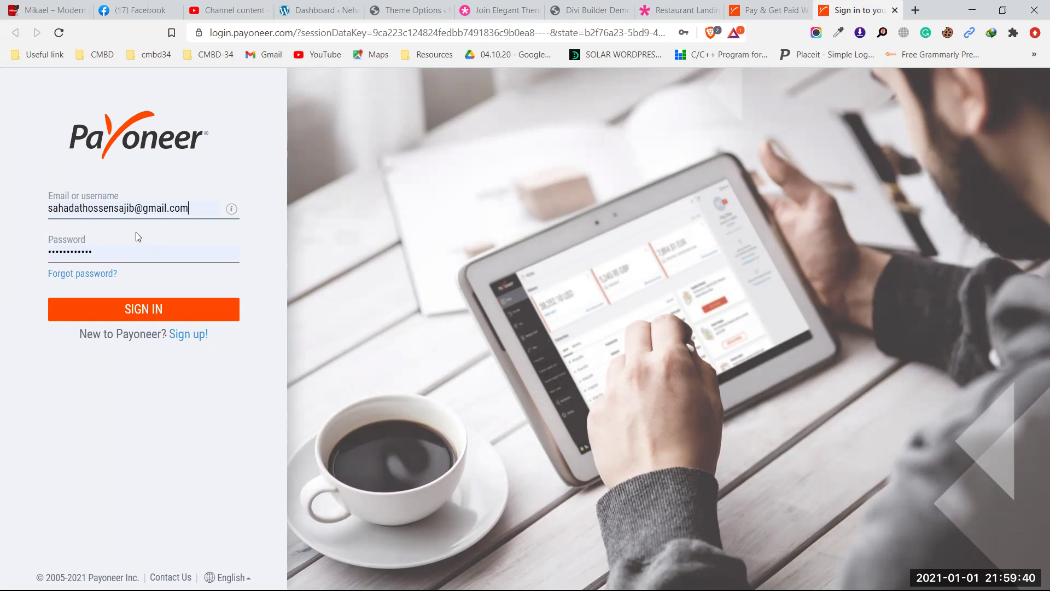
left_click(152, 305)
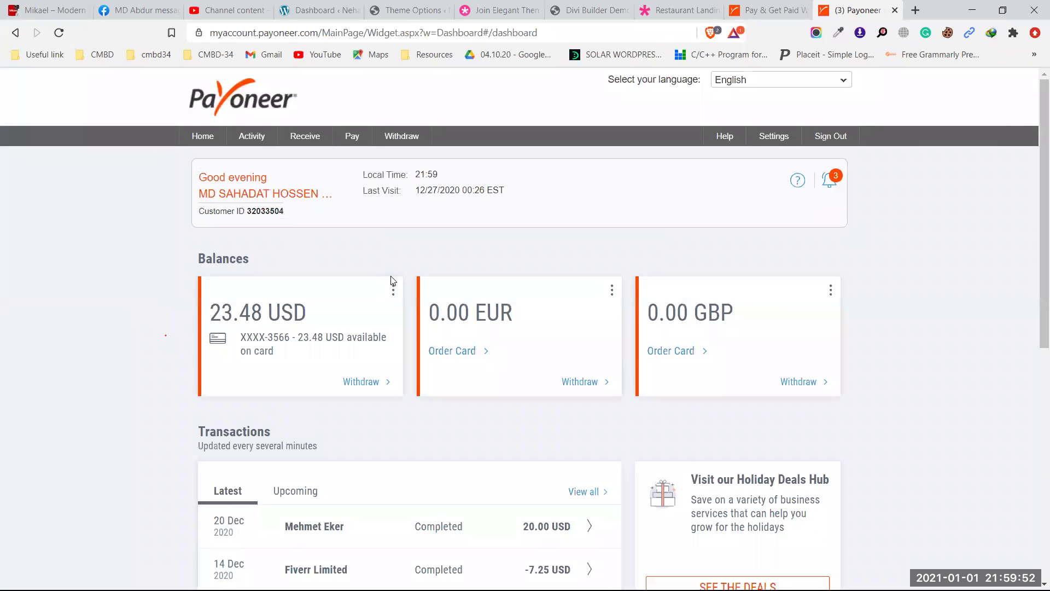
Review the latest transactions and the details of the 20 Dec 2020 payment, and close both Payoneer pages
scroll(390, 280, "down", 1)
scroll(391, 280, "down", 3)
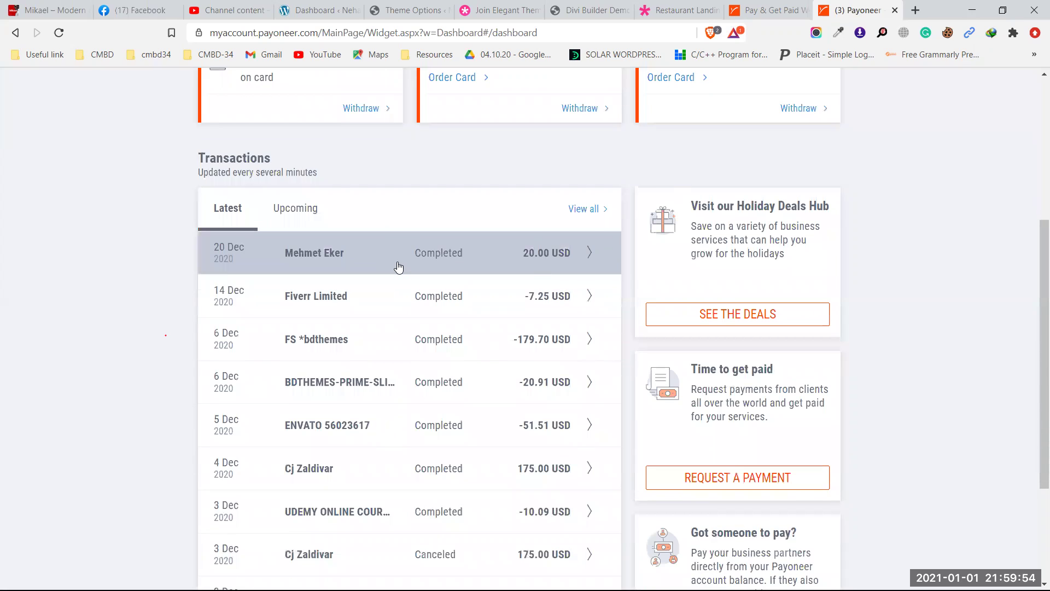
left_click(399, 265)
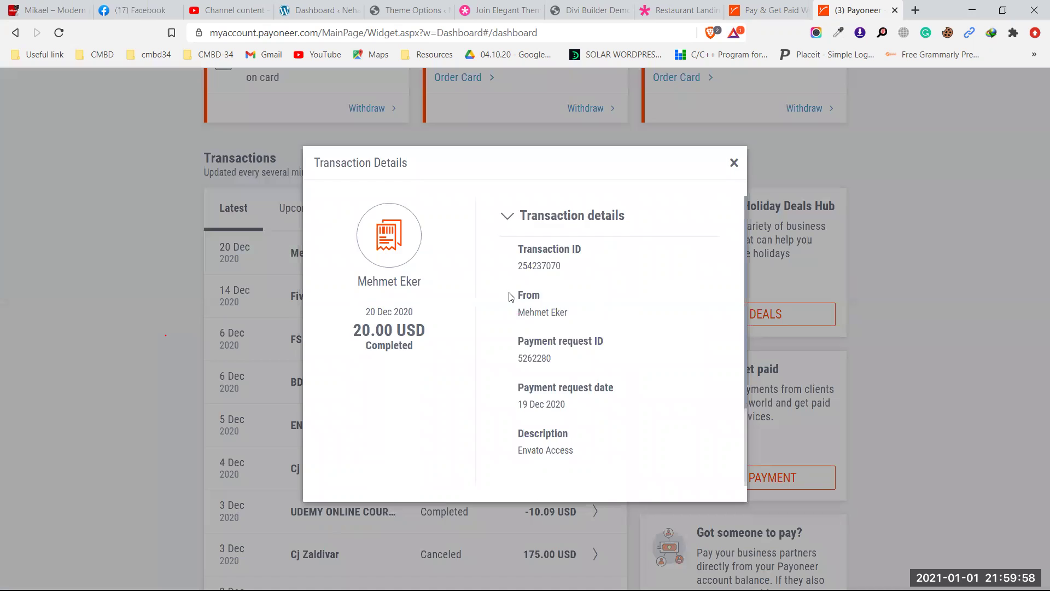
scroll(511, 295, "down", 2)
scroll(511, 297, "up", 2)
left_click(734, 163)
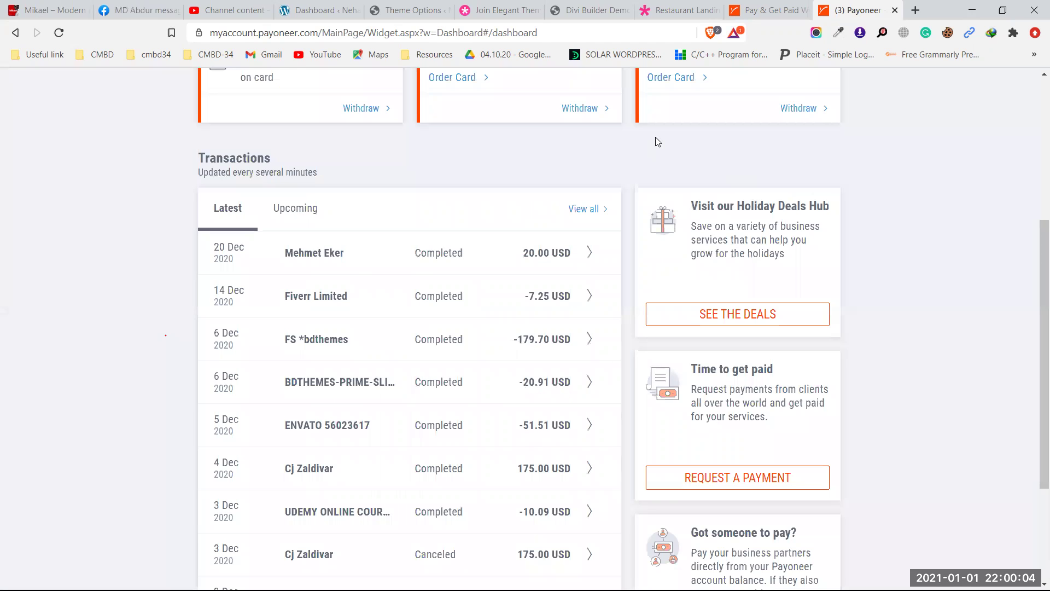
left_click(894, 10)
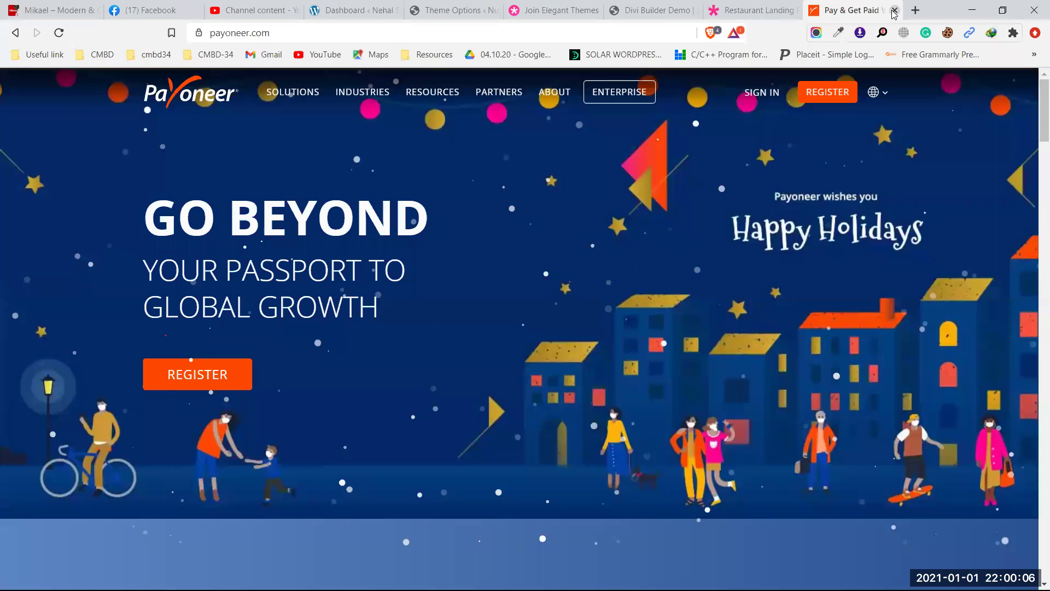
left_click(894, 11)
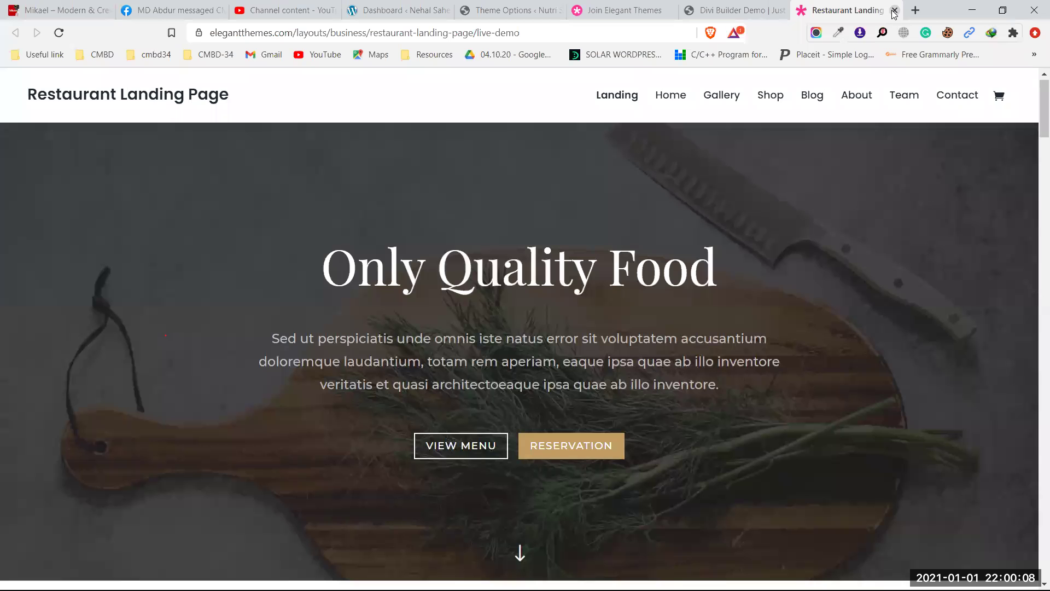
View the Add to Library options for the hero section in the Divi Builder demo, close them unsaved, and return to the Divi Theme Options
left_click(726, 14)
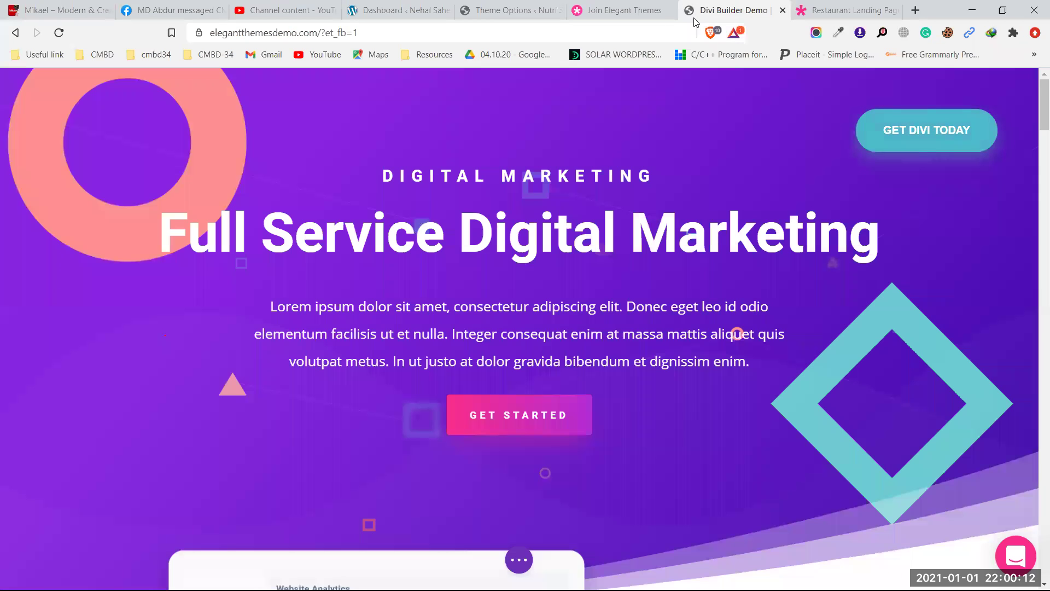
mouse_move(370, 195)
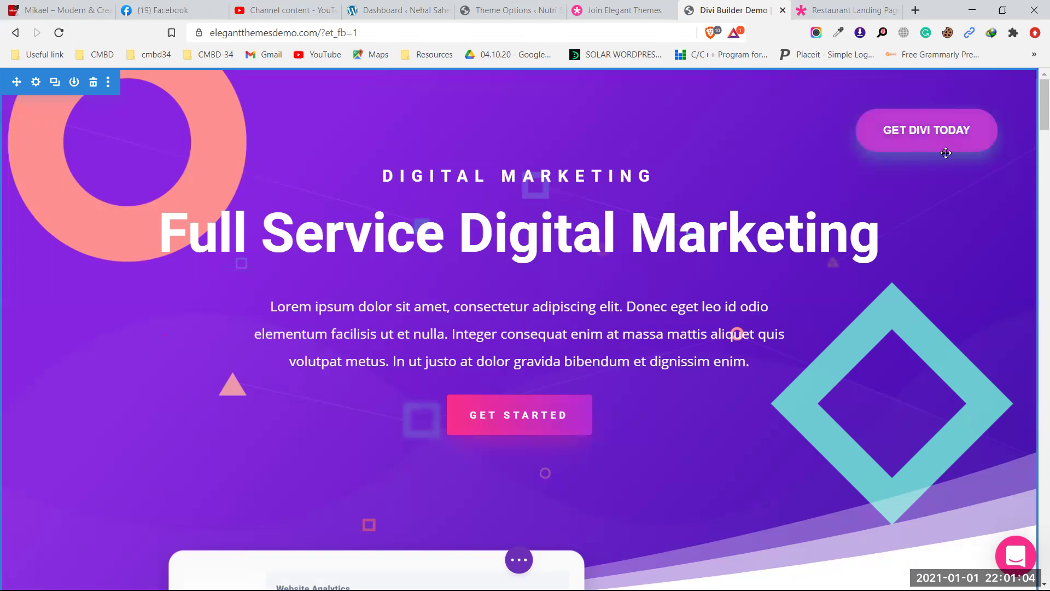
left_click(74, 81)
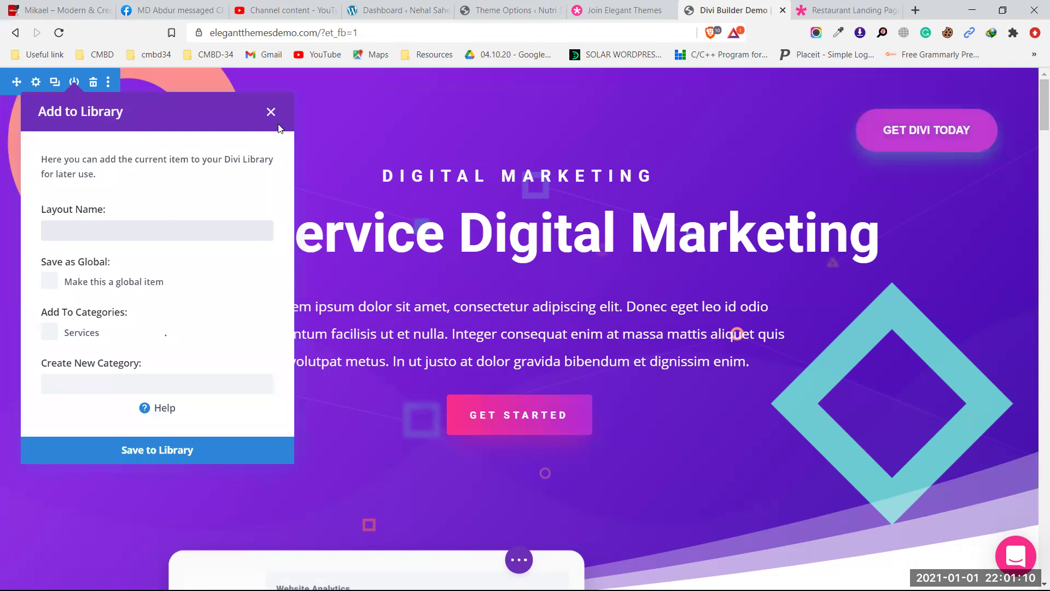
left_click(270, 108)
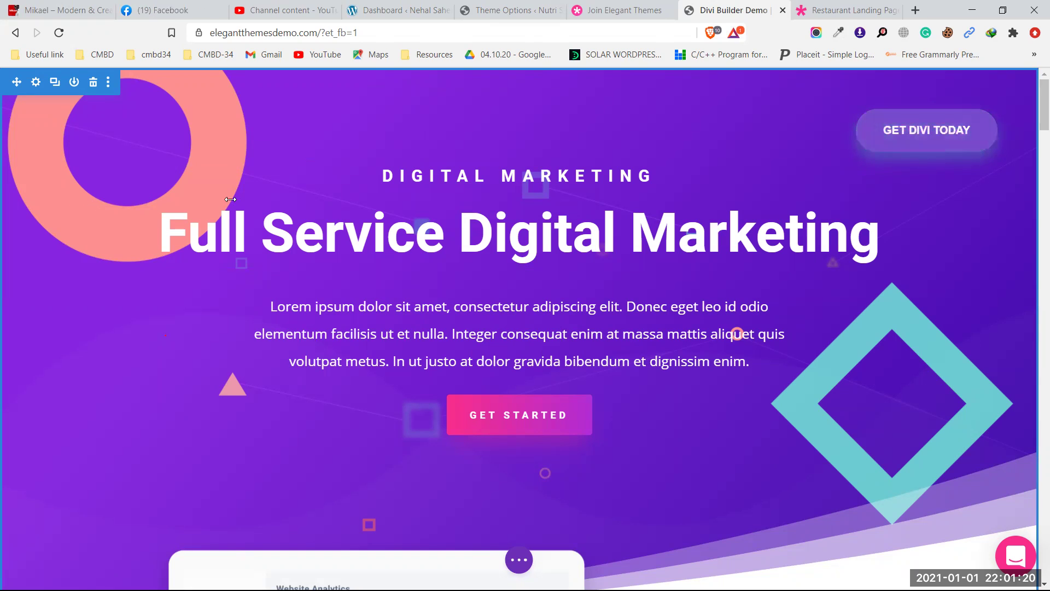
left_click(501, 11)
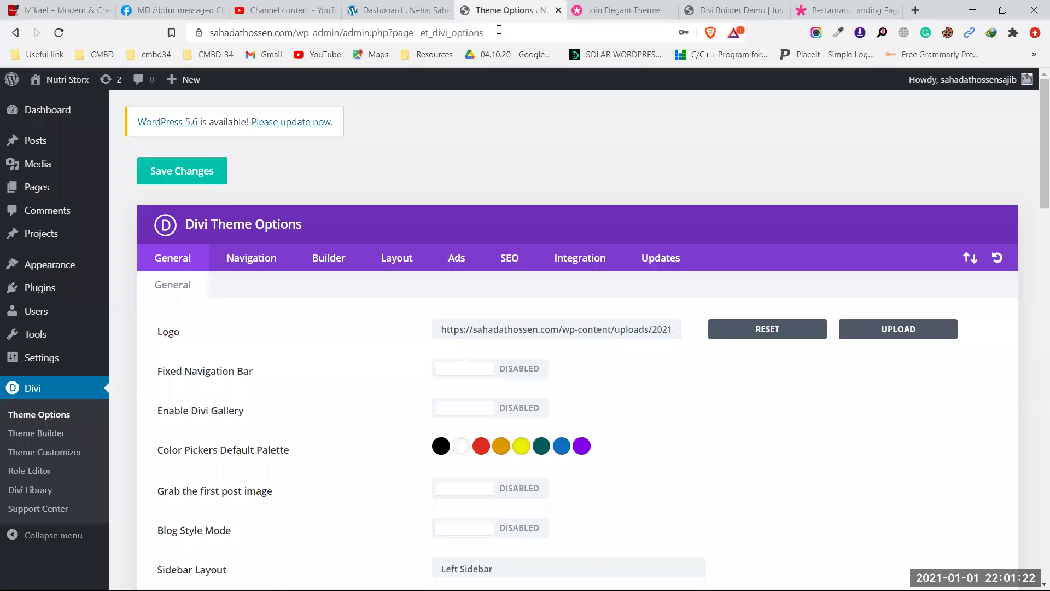